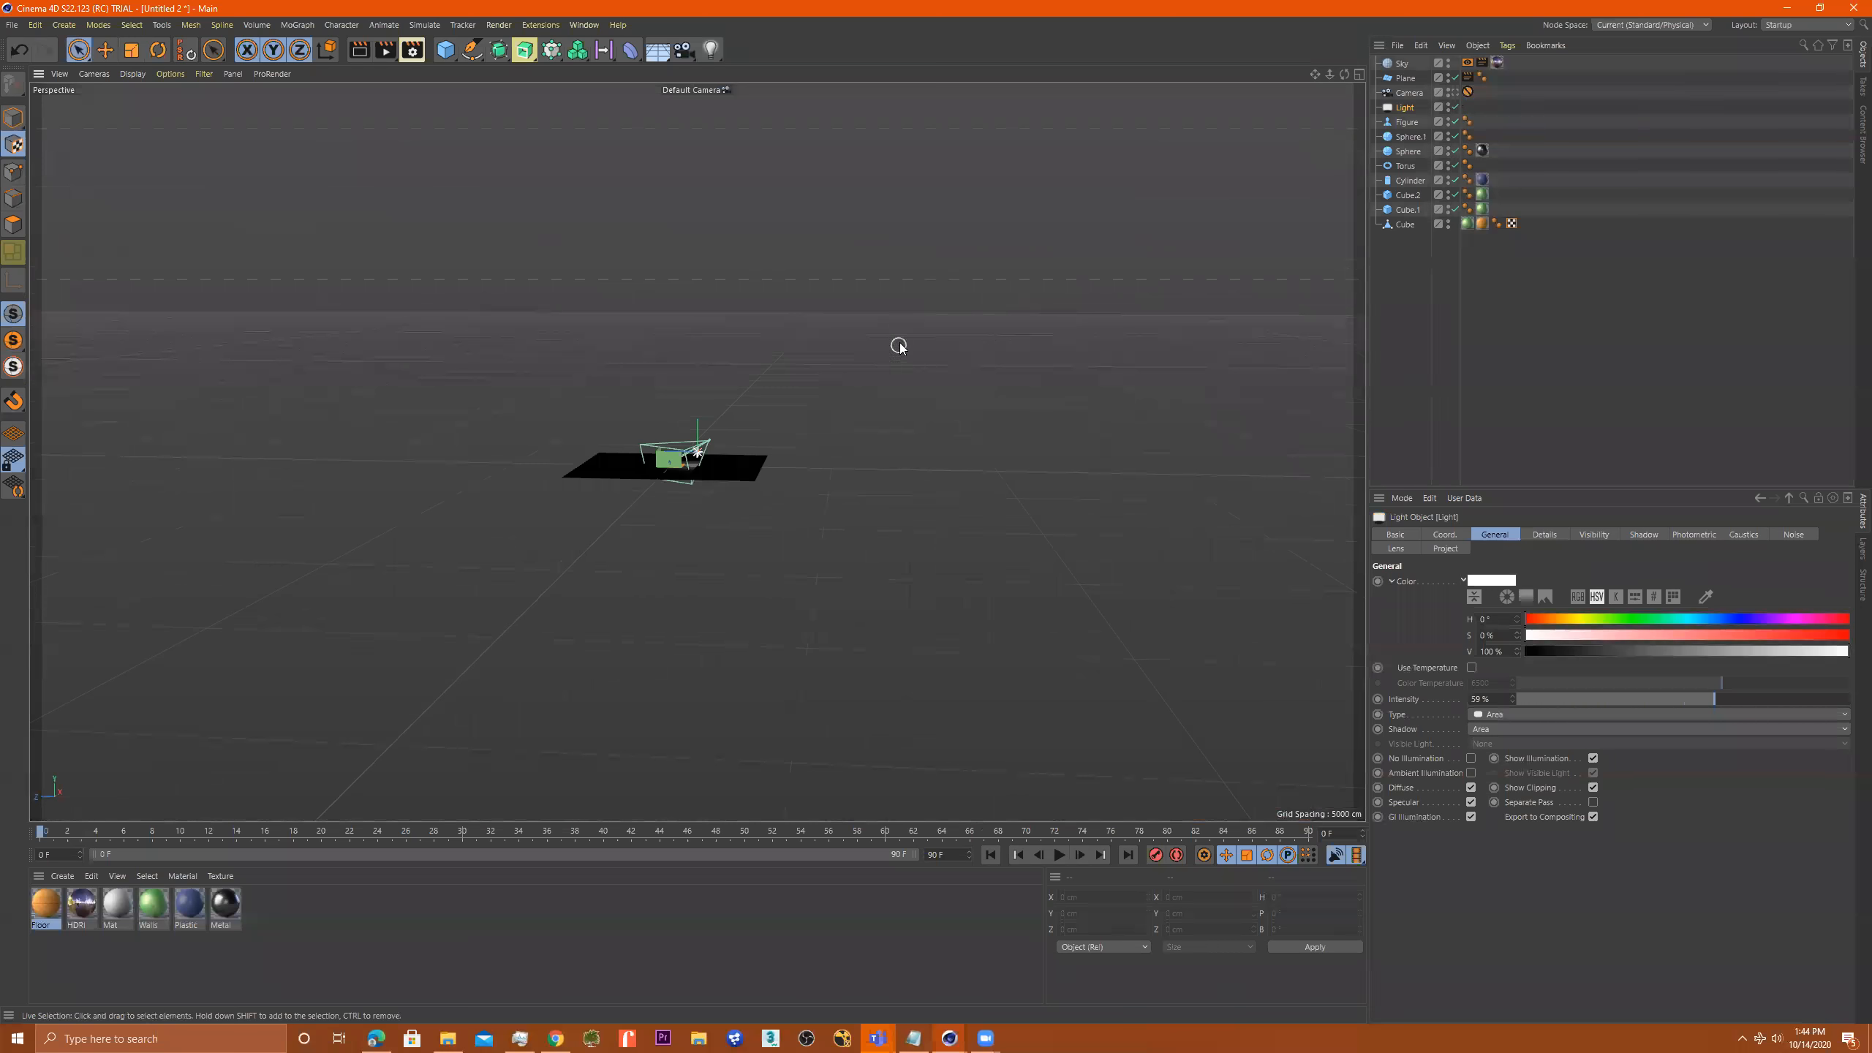
# Select the area light in front of the room and get ready to move it as an object in Model mode
pyautogui.scroll(5, 789, 479)
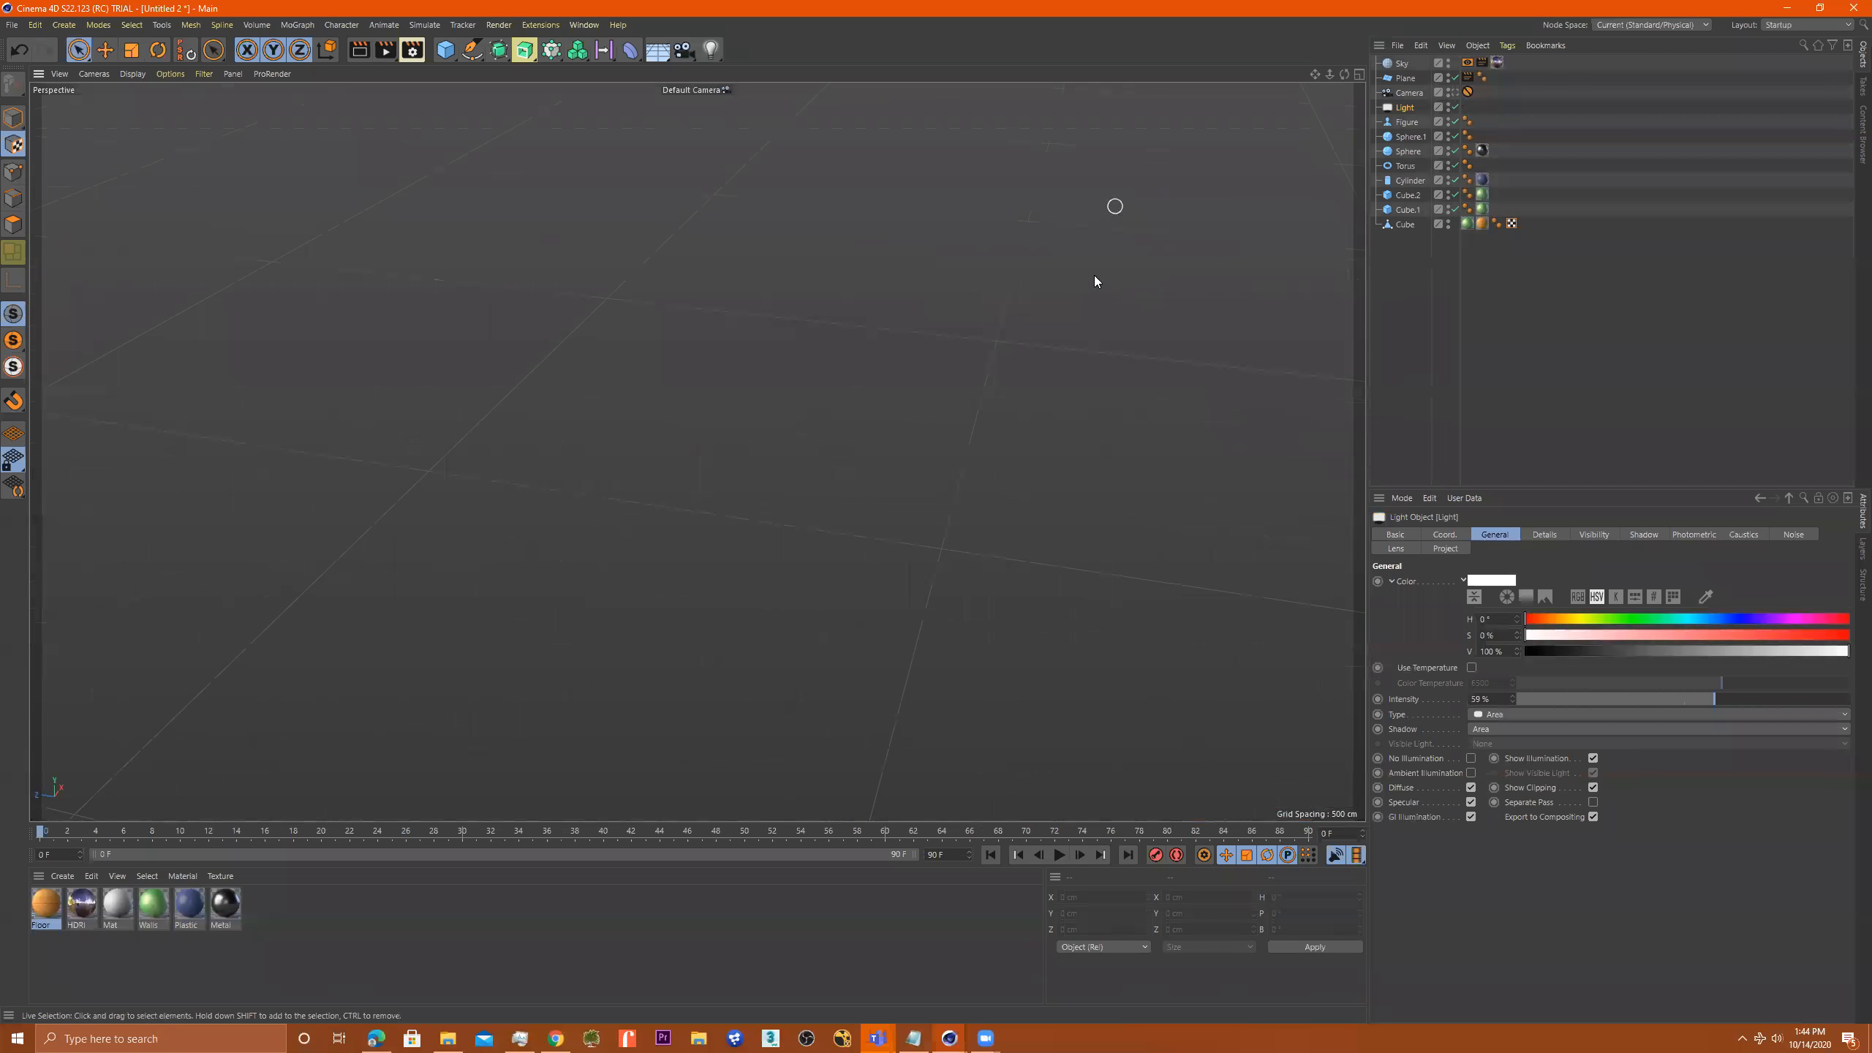
pyautogui.click(1409, 109)
pyautogui.press('s')
pyautogui.keyDown('alt'); pyautogui.moveTo(580, 456); pyautogui.dragTo(992, 443, button='right'); pyautogui.keyUp('alt')
pyautogui.keyDown('alt'); pyautogui.moveTo(977, 463); pyautogui.dragTo(670, 433); pyautogui.keyUp('alt')
pyautogui.keyDown('alt'); pyautogui.moveTo(740, 392); pyautogui.dragTo(1026, 378, button='right'); pyautogui.keyUp('alt')
pyautogui.keyDown('alt'); pyautogui.moveTo(1024, 377); pyautogui.dragTo(751, 457, button='middle'); pyautogui.keyUp('alt')
pyautogui.keyDown('alt'); pyautogui.moveTo(697, 451); pyautogui.dragTo(788, 448, button='right'); pyautogui.keyUp('alt')
pyautogui.keyDown('alt'); pyautogui.moveTo(789, 448); pyautogui.dragTo(723, 447, button='middle'); pyautogui.keyUp('alt')
pyautogui.keyDown('alt'); pyautogui.moveTo(723, 447); pyautogui.dragTo(1031, 443, button='right'); pyautogui.keyUp('alt')
pyautogui.keyDown('alt'); pyautogui.moveTo(999, 441); pyautogui.dragTo(838, 436, button='middle'); pyautogui.keyUp('alt')
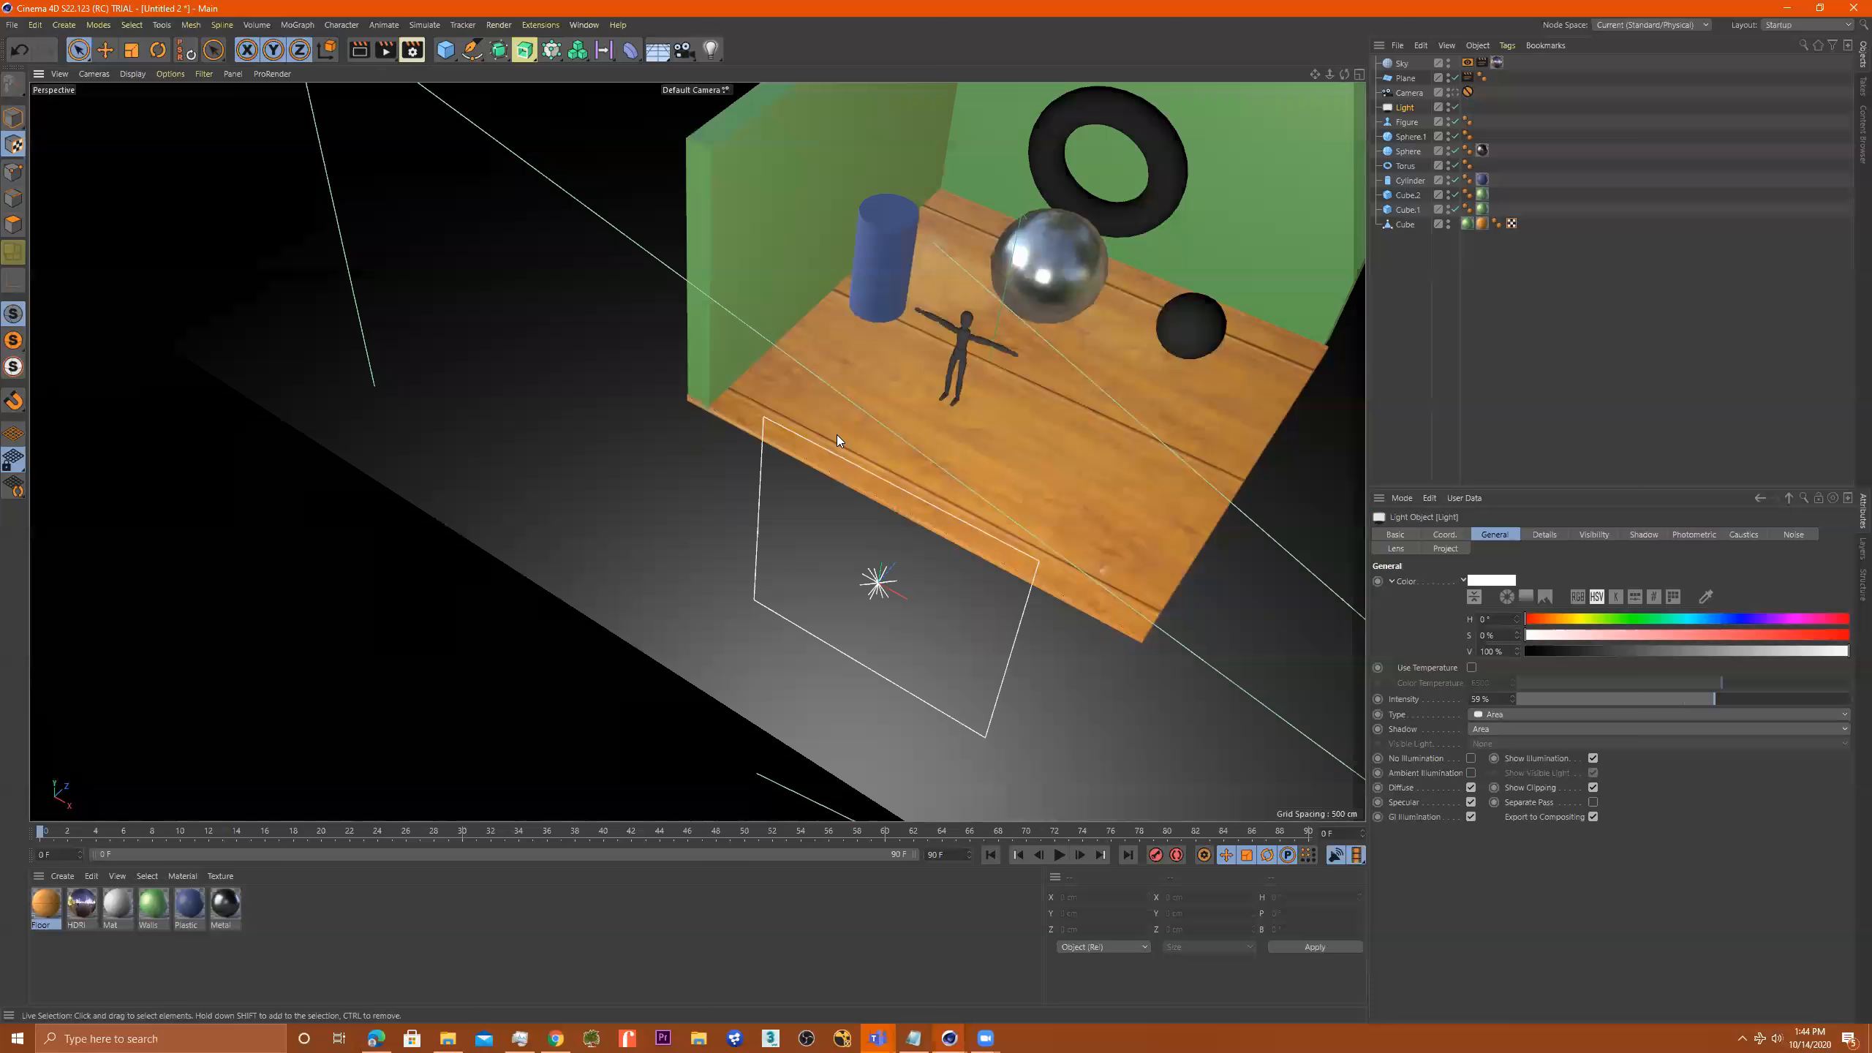
pyautogui.keyDown('shift'); pyautogui.click(890, 585); pyautogui.keyUp('shift')
pyautogui.keyDown('alt'); pyautogui.moveTo(973, 553); pyautogui.dragTo(722, 319); pyautogui.keyUp('alt')
pyautogui.click(648, 271)
pyautogui.press('e')
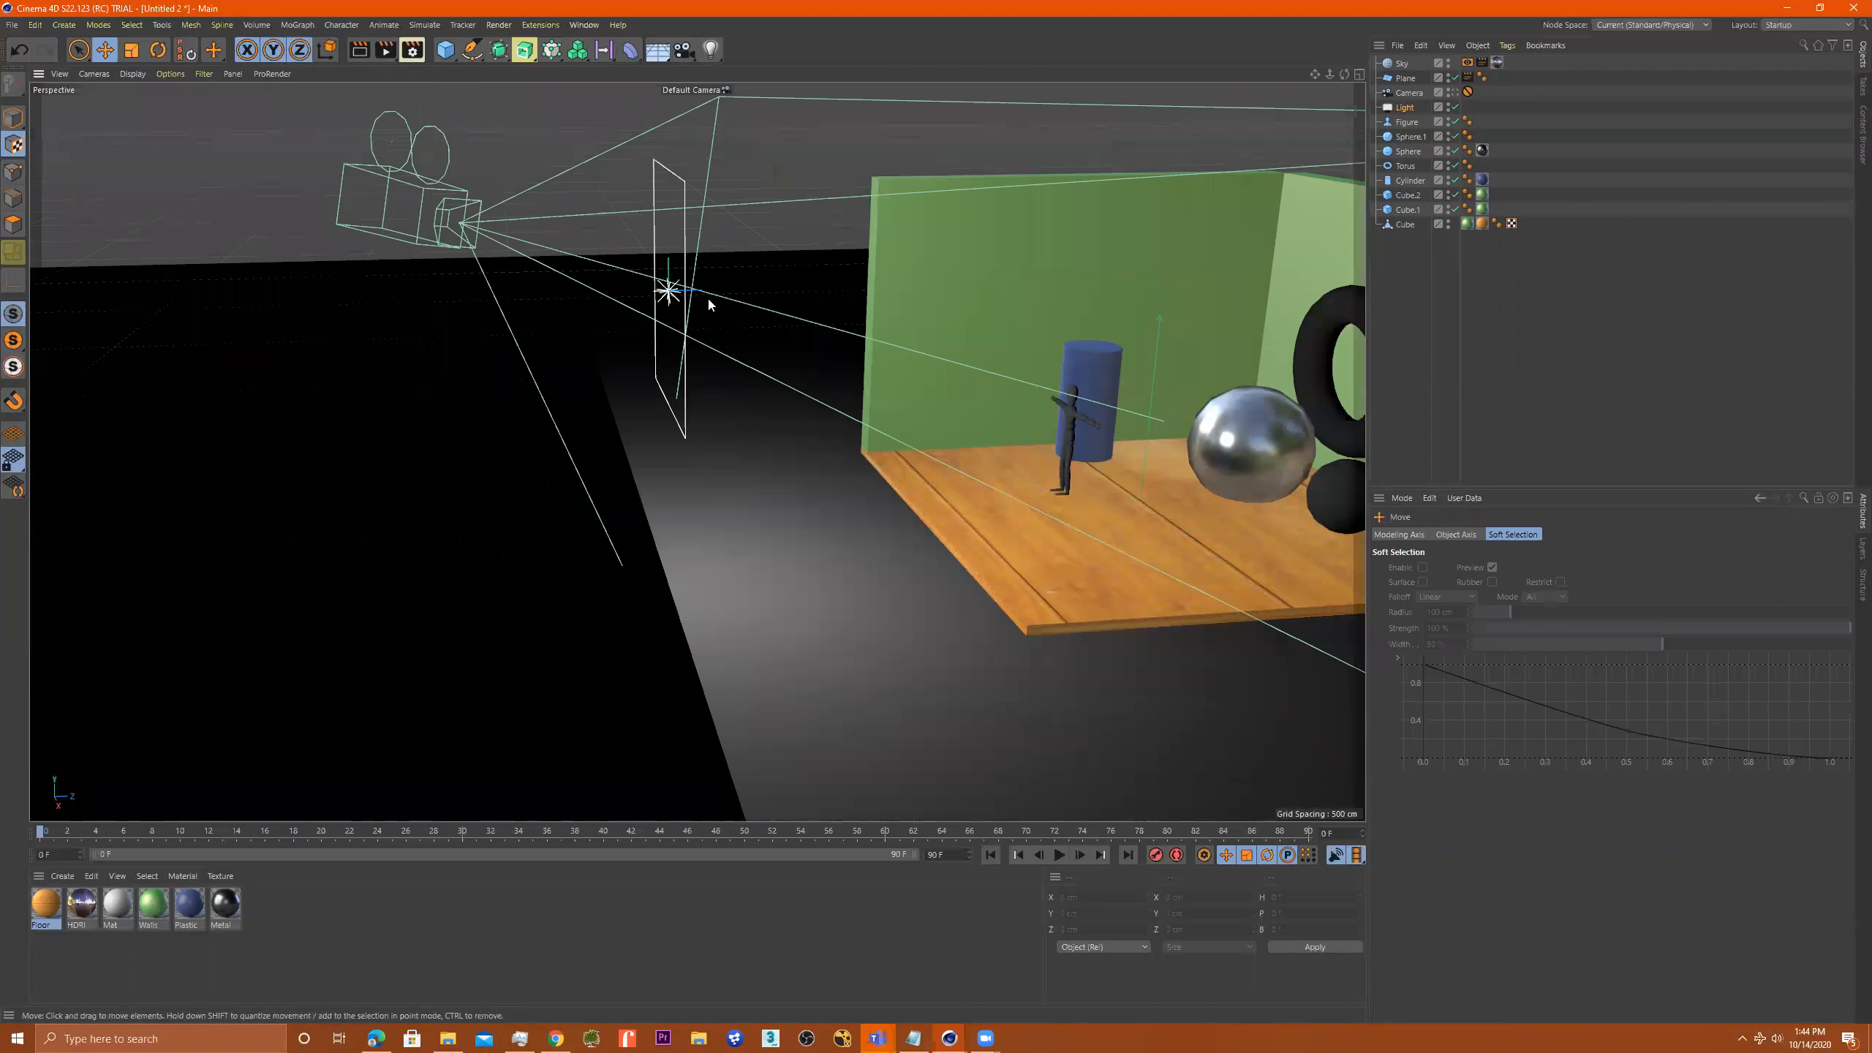
pyautogui.click(13, 118)
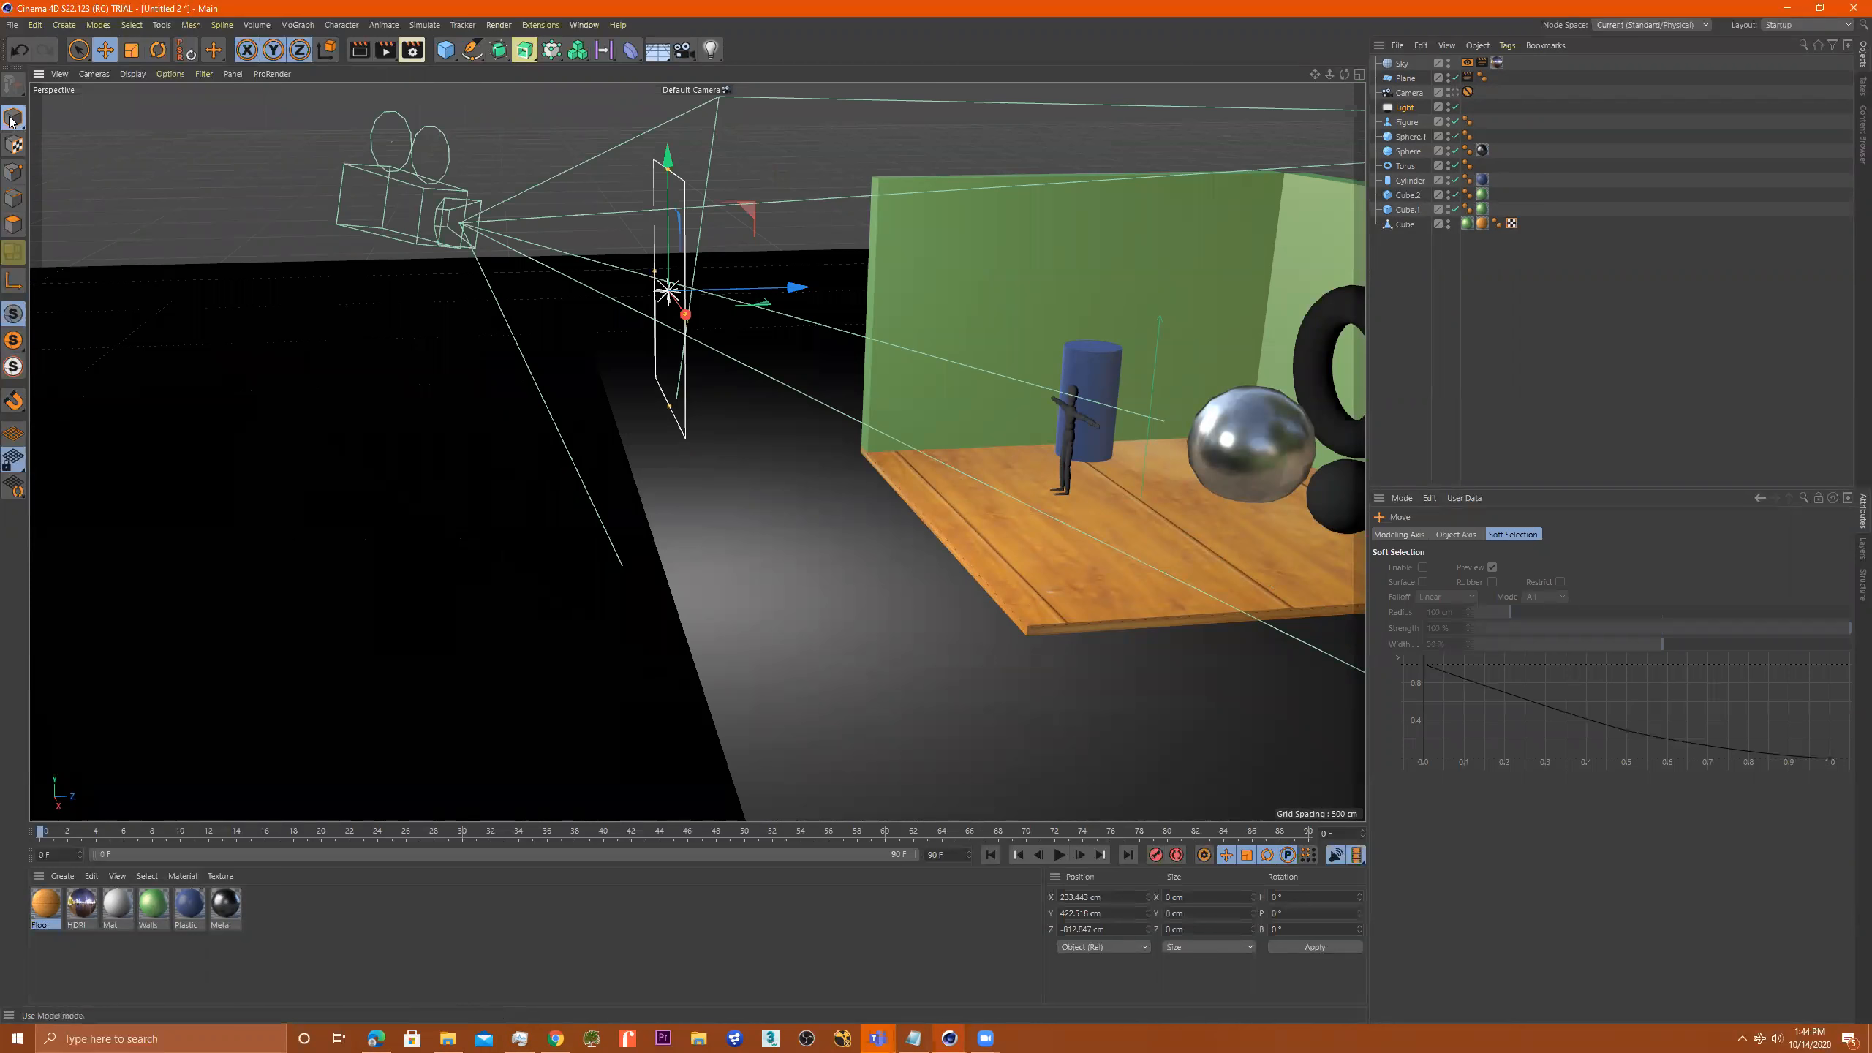
# Move the area light closer to the room, to about X 115, Y 212, Z -398 cm
pyautogui.keyDown('alt'); pyautogui.moveTo(411, 178); pyautogui.dragTo(542, 361); pyautogui.keyUp('alt')
pyautogui.keyDown('alt'); pyautogui.moveTo(542, 361); pyautogui.dragTo(525, 360, button='right'); pyautogui.keyUp('alt')
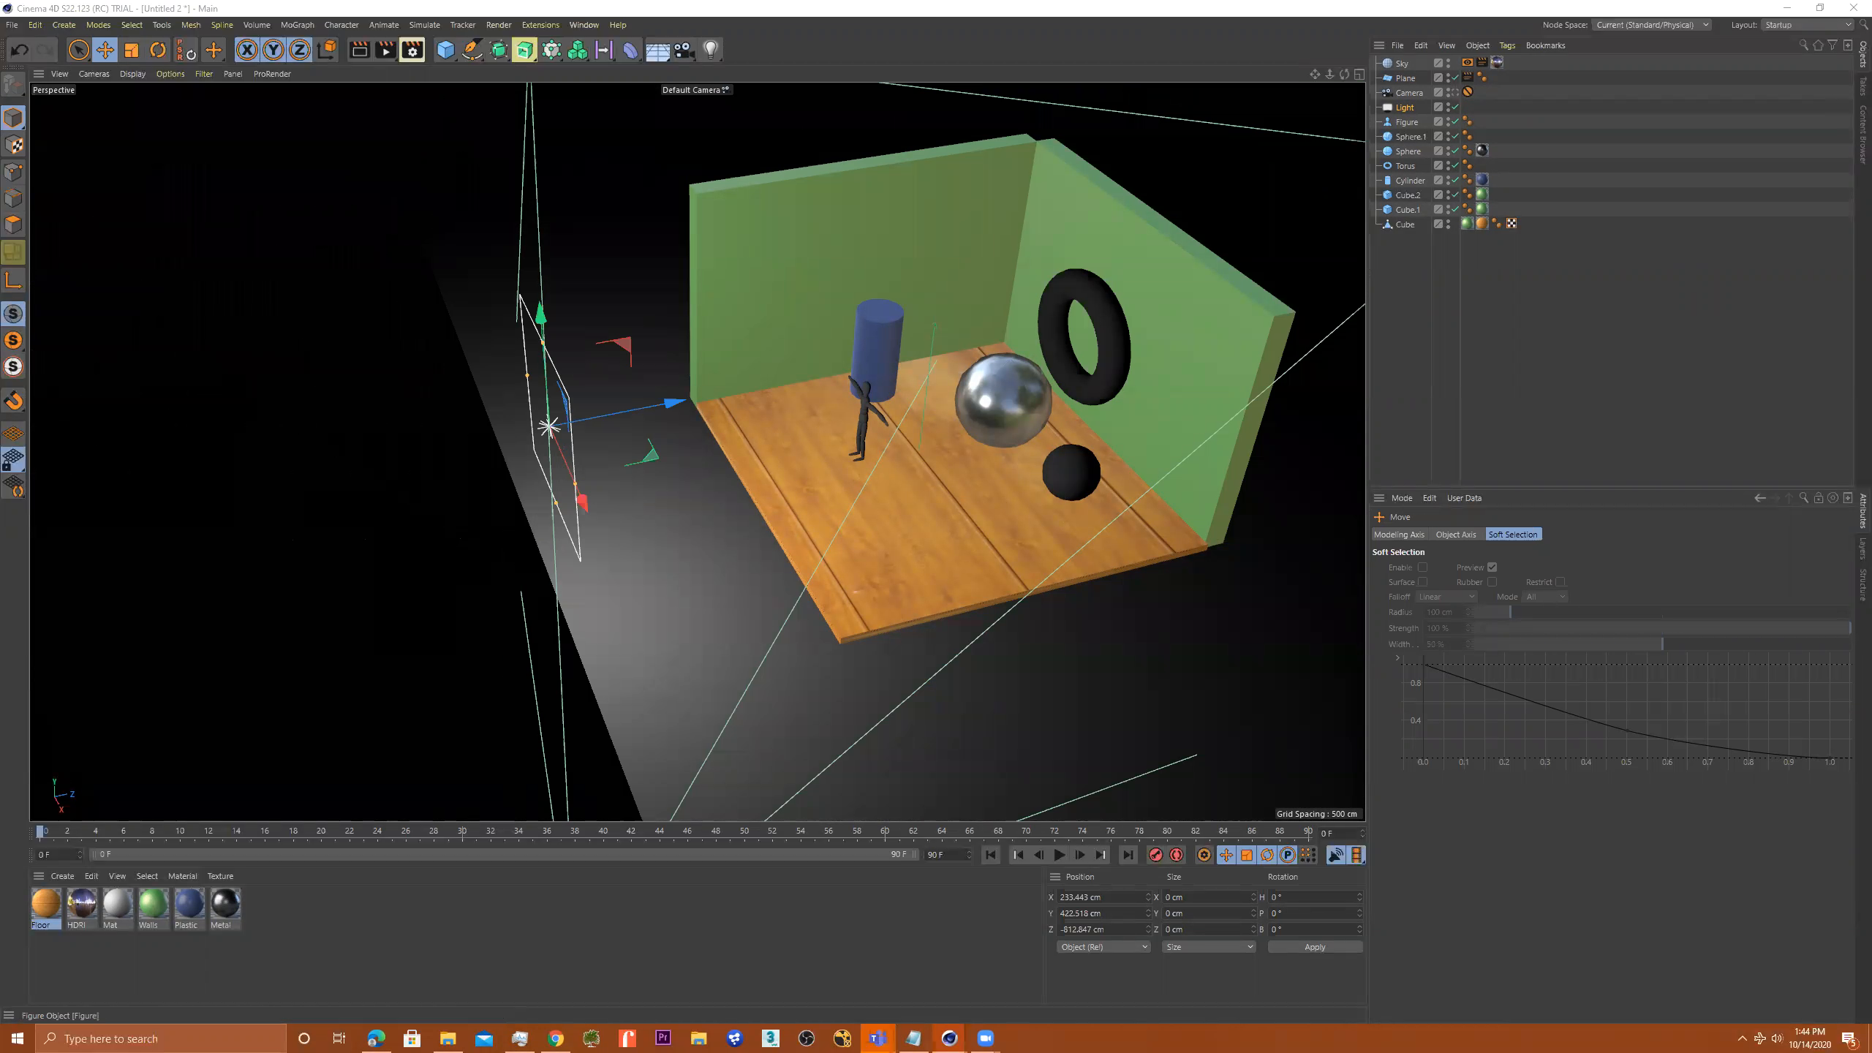
pyautogui.keyDown('alt'); pyautogui.moveTo(708, 435); pyautogui.dragTo(773, 390); pyautogui.keyUp('alt')
pyautogui.scroll(5, 725, 393)
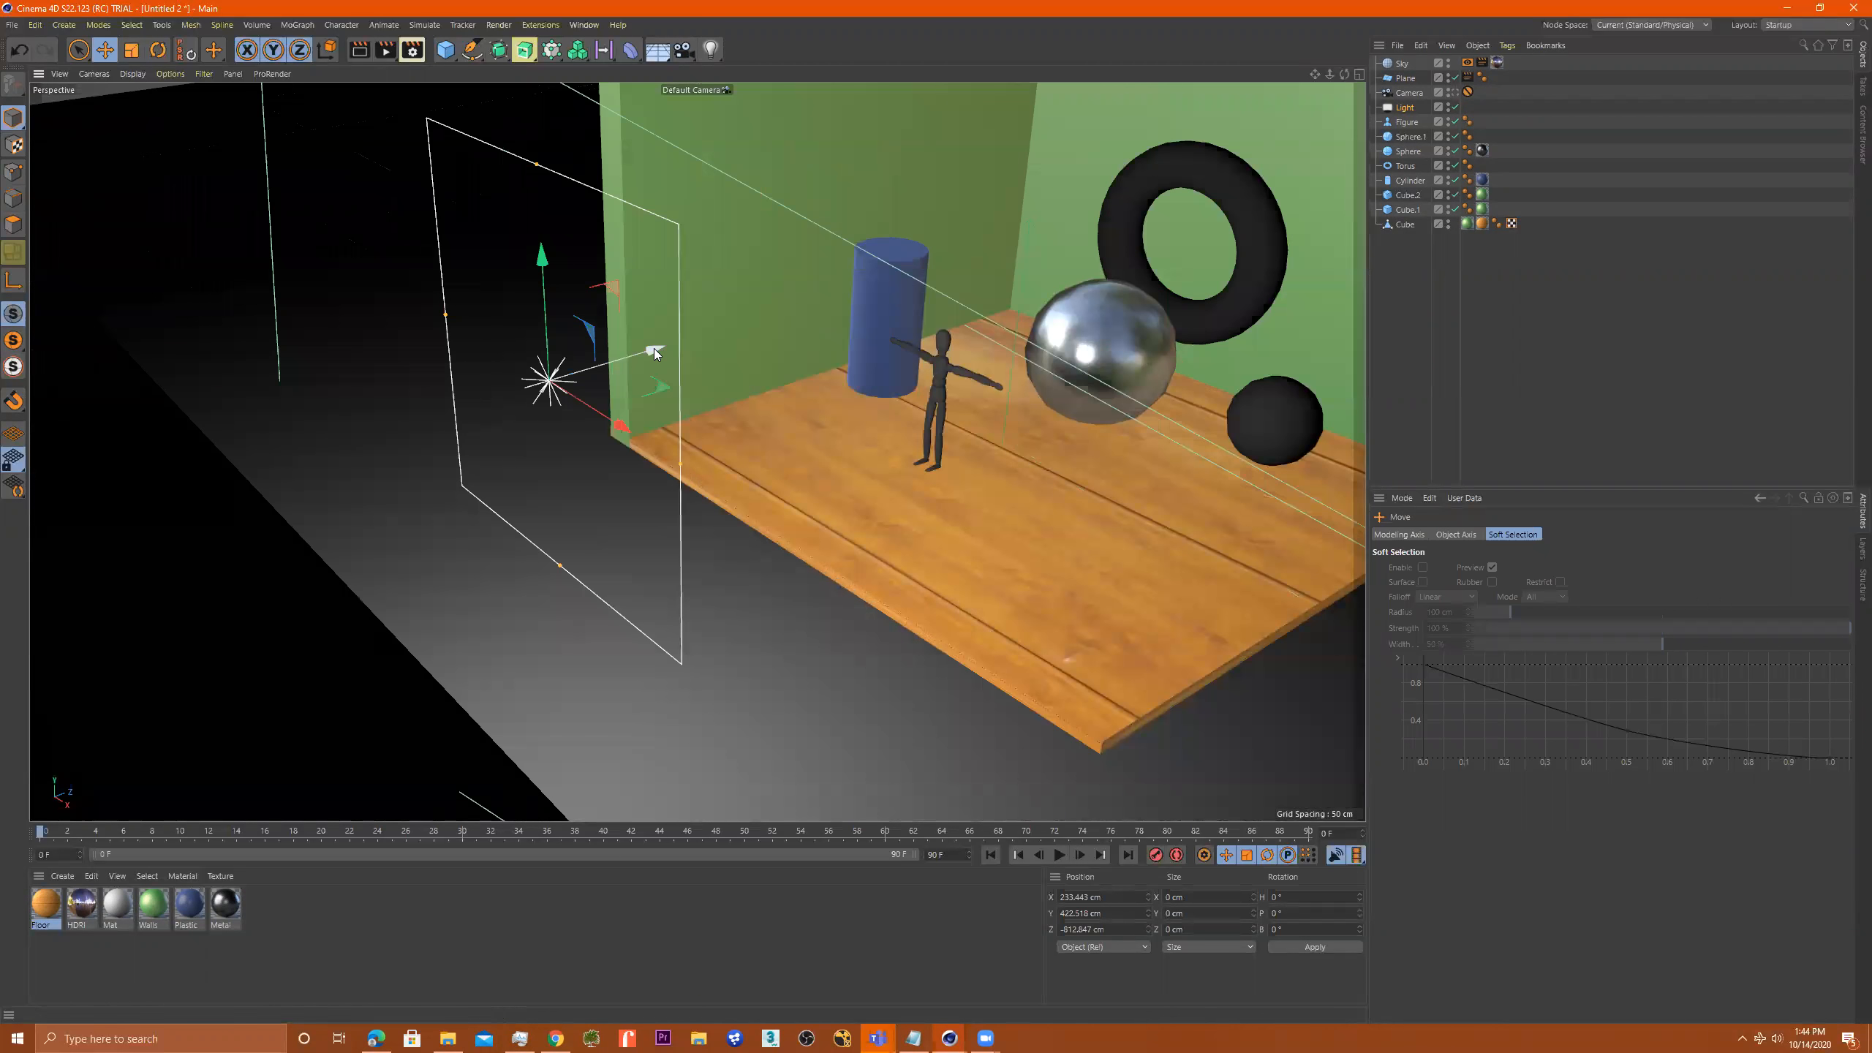
pyautogui.scroll(-5, 1009, 384)
pyautogui.keyDown('alt'); pyautogui.moveTo(870, 425); pyautogui.dragTo(998, 336); pyautogui.keyUp('alt')
pyautogui.moveTo(893, 206); pyautogui.dragTo(873, 464)
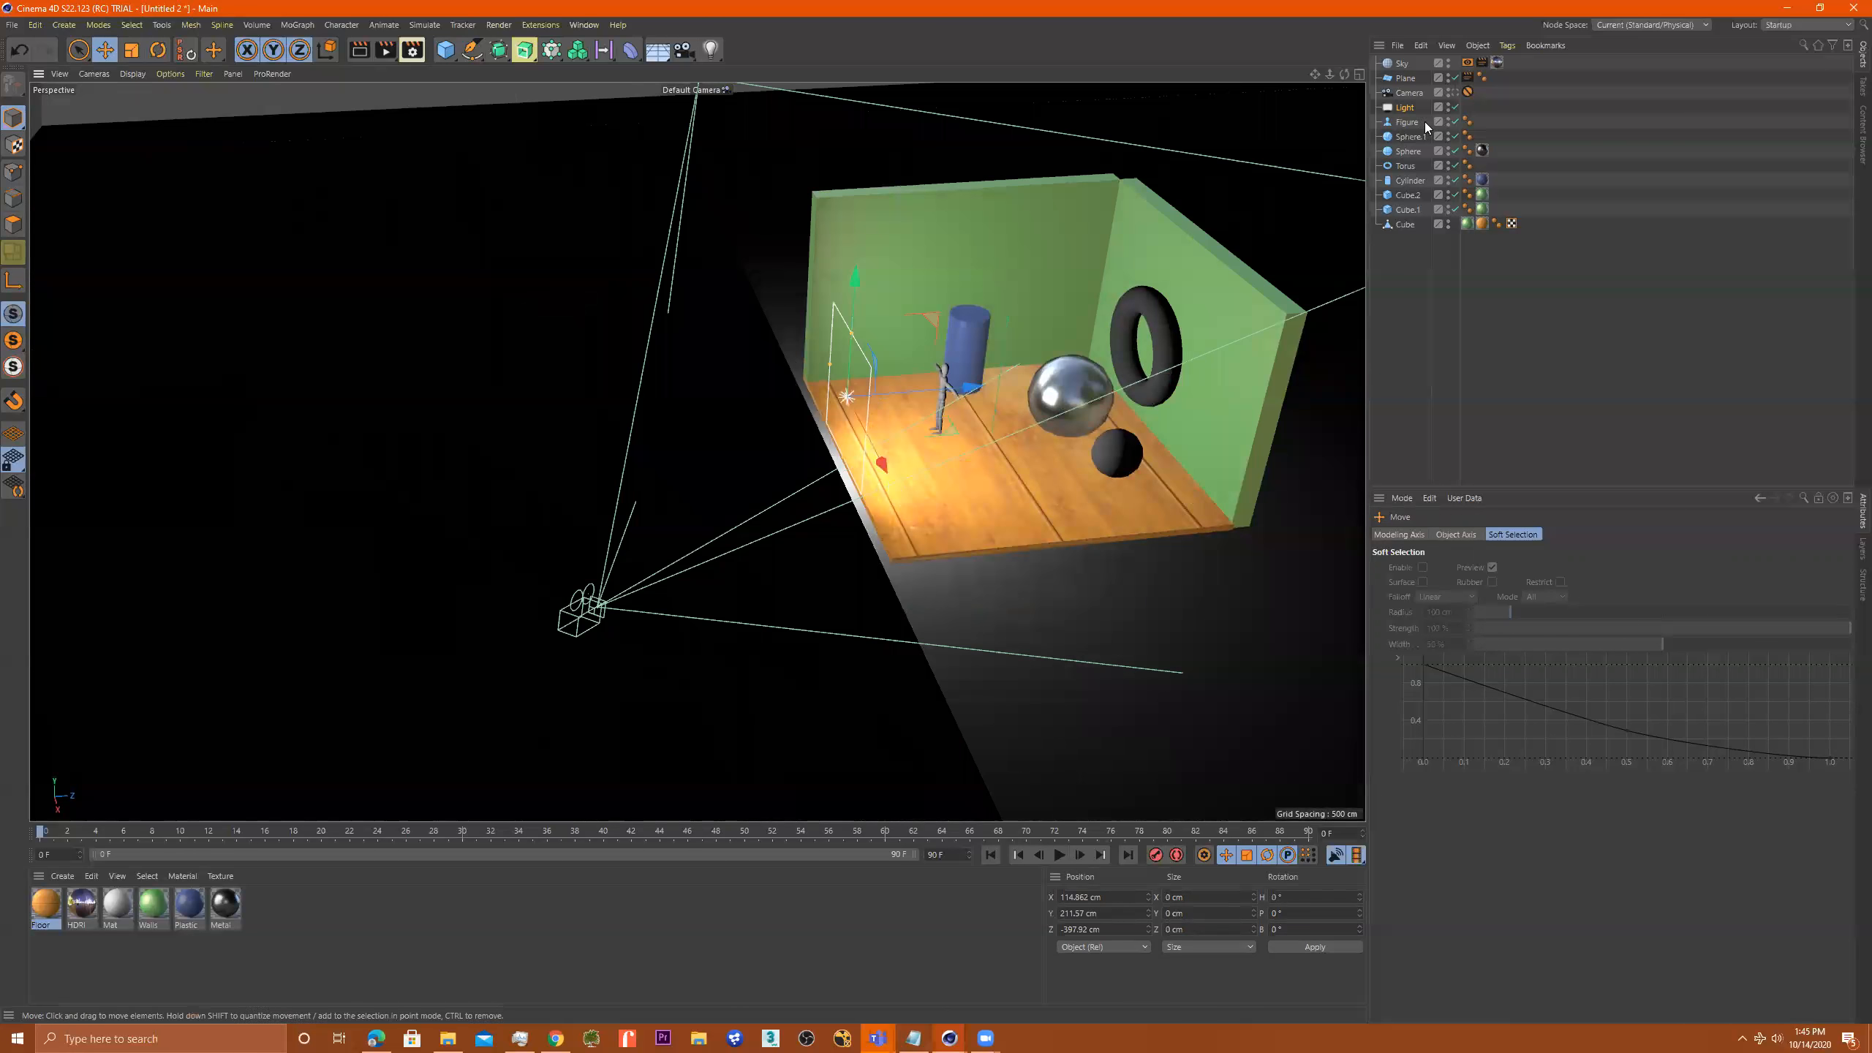
# Look through the scene camera and render the view in the Picture Viewer
pyautogui.click(1453, 92)
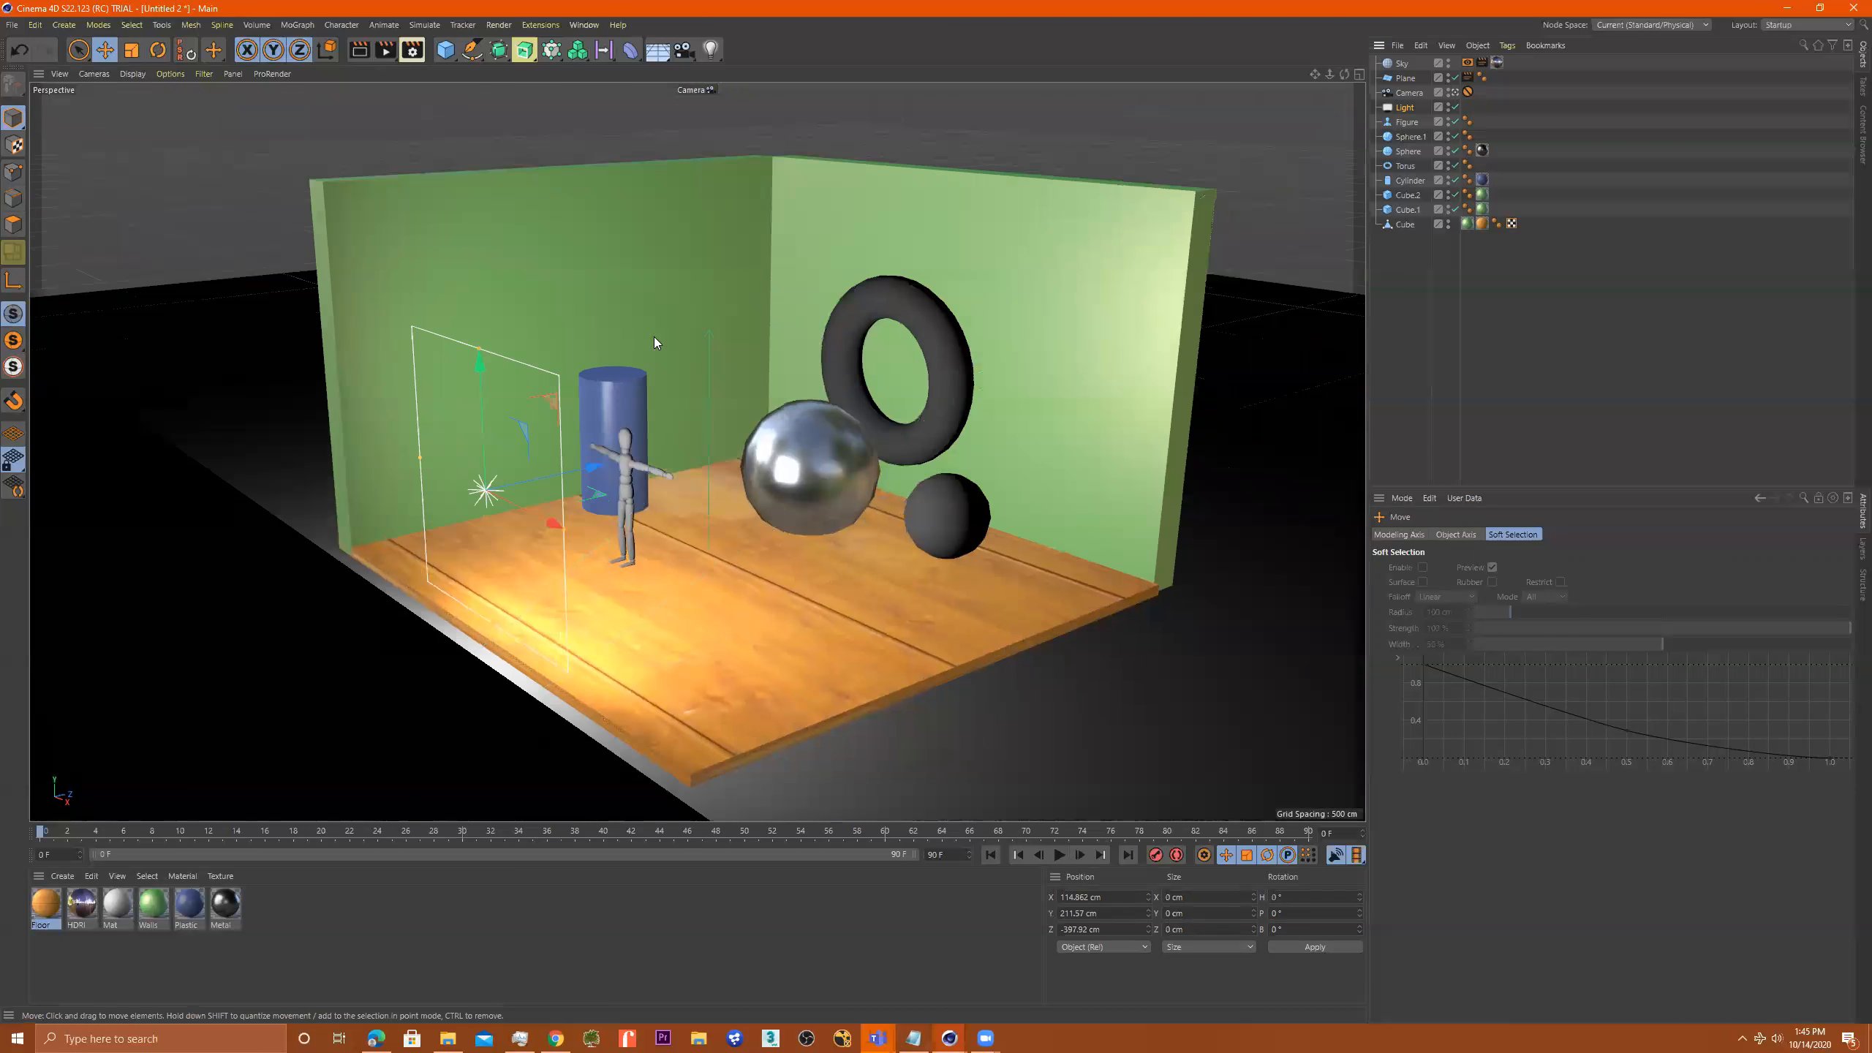
pyautogui.click(411, 51)
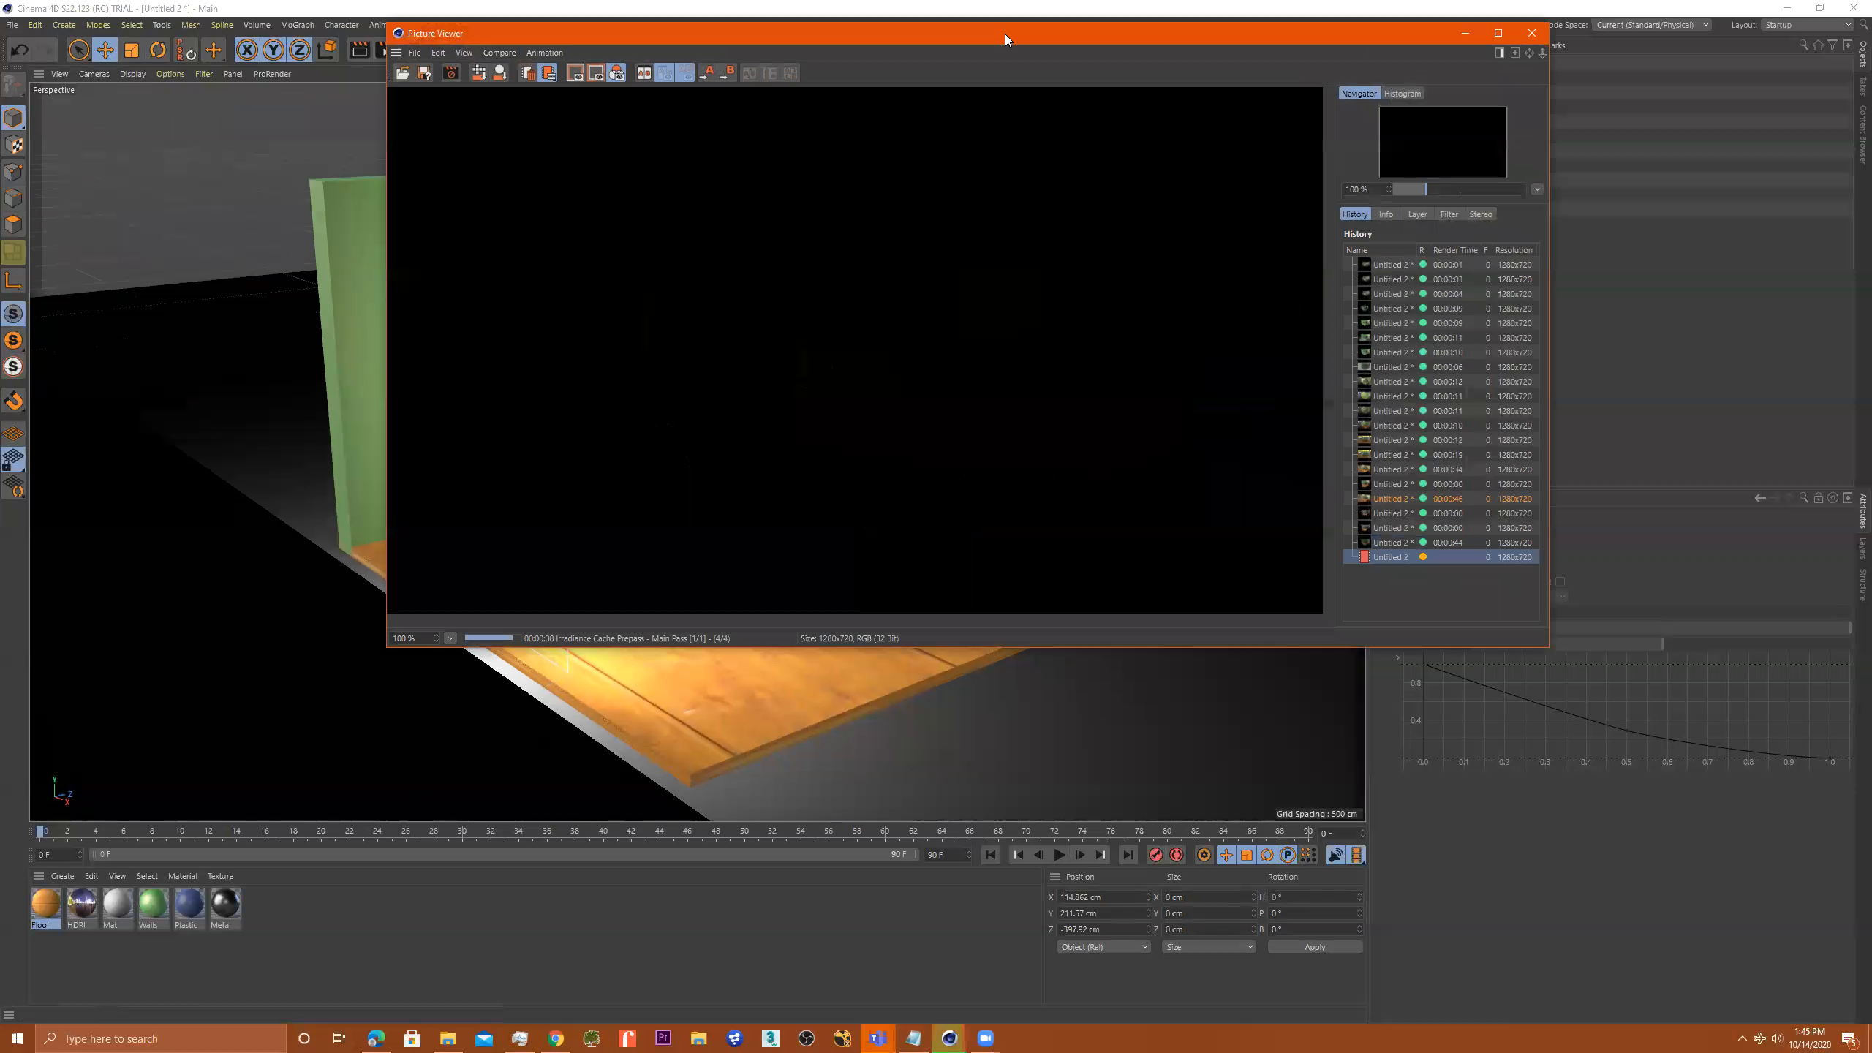
pyautogui.moveTo(1004, 34); pyautogui.dragTo(878, 165)
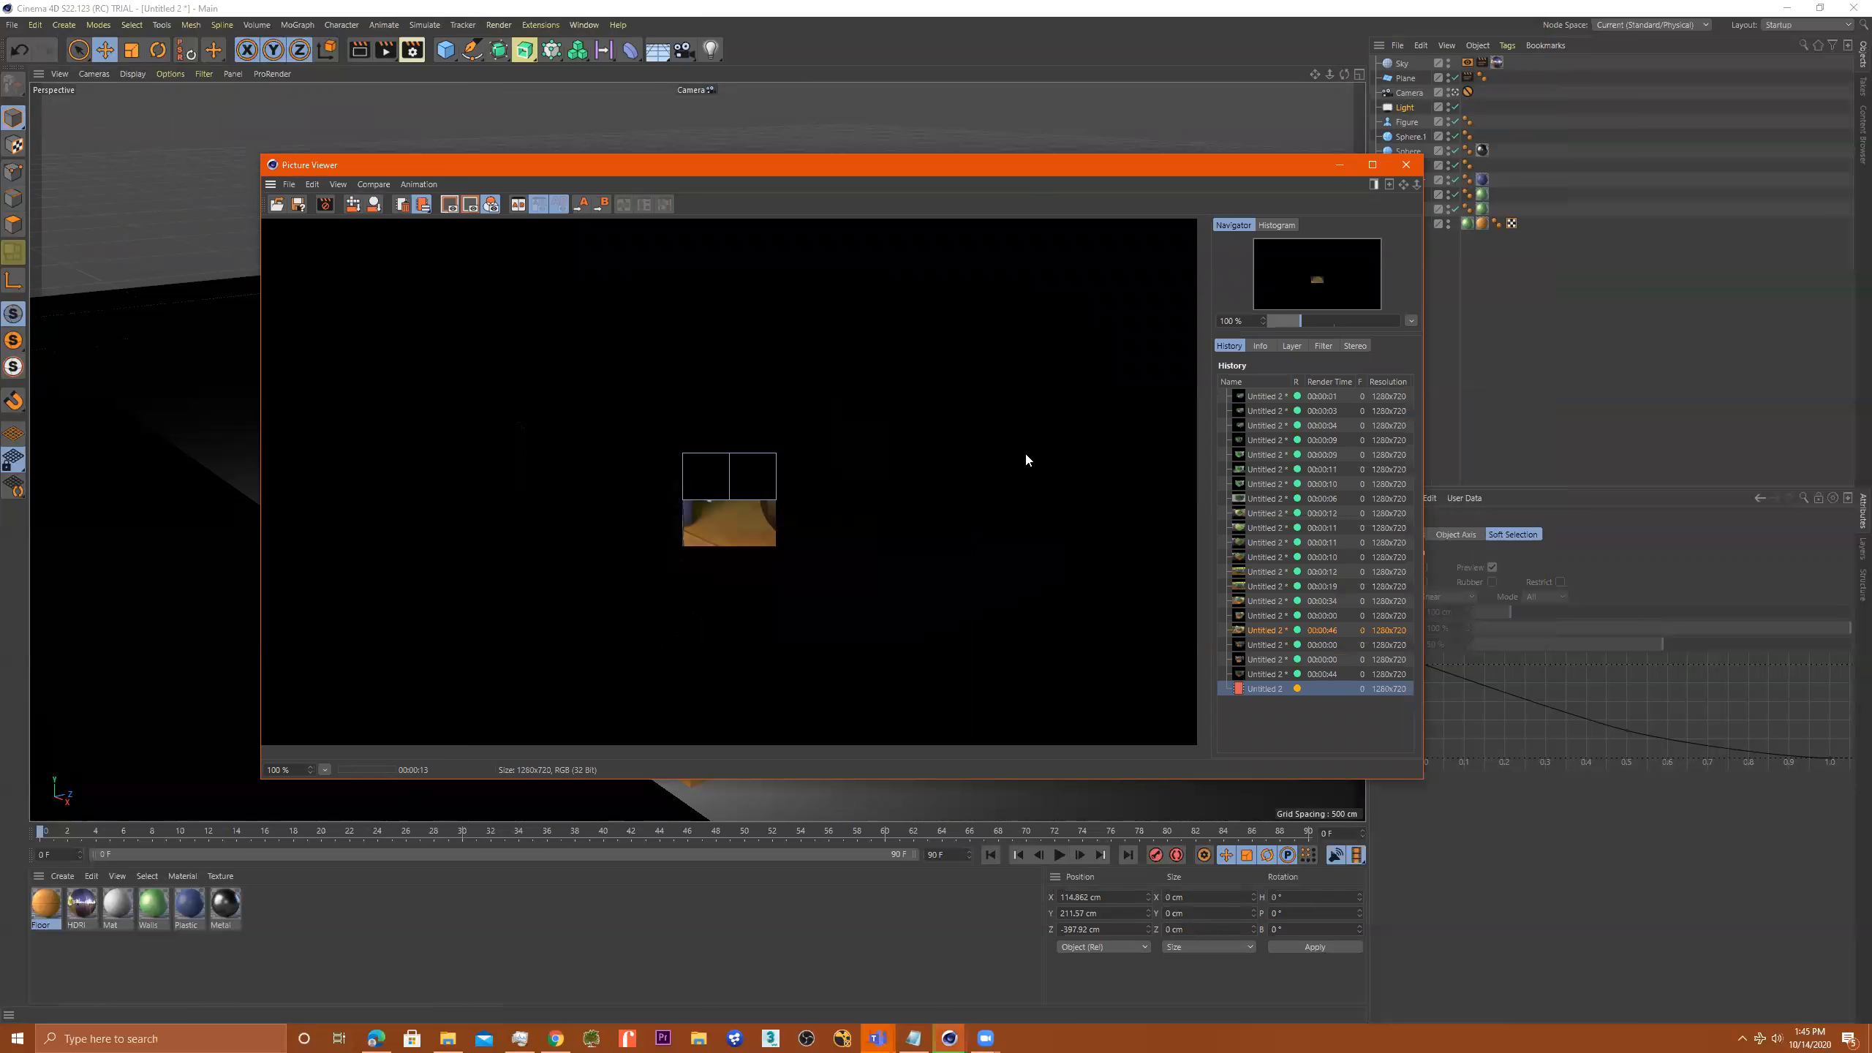
# Set the Physical renderer's sampling quality to Preview in the render settings
pyautogui.click(412, 50)
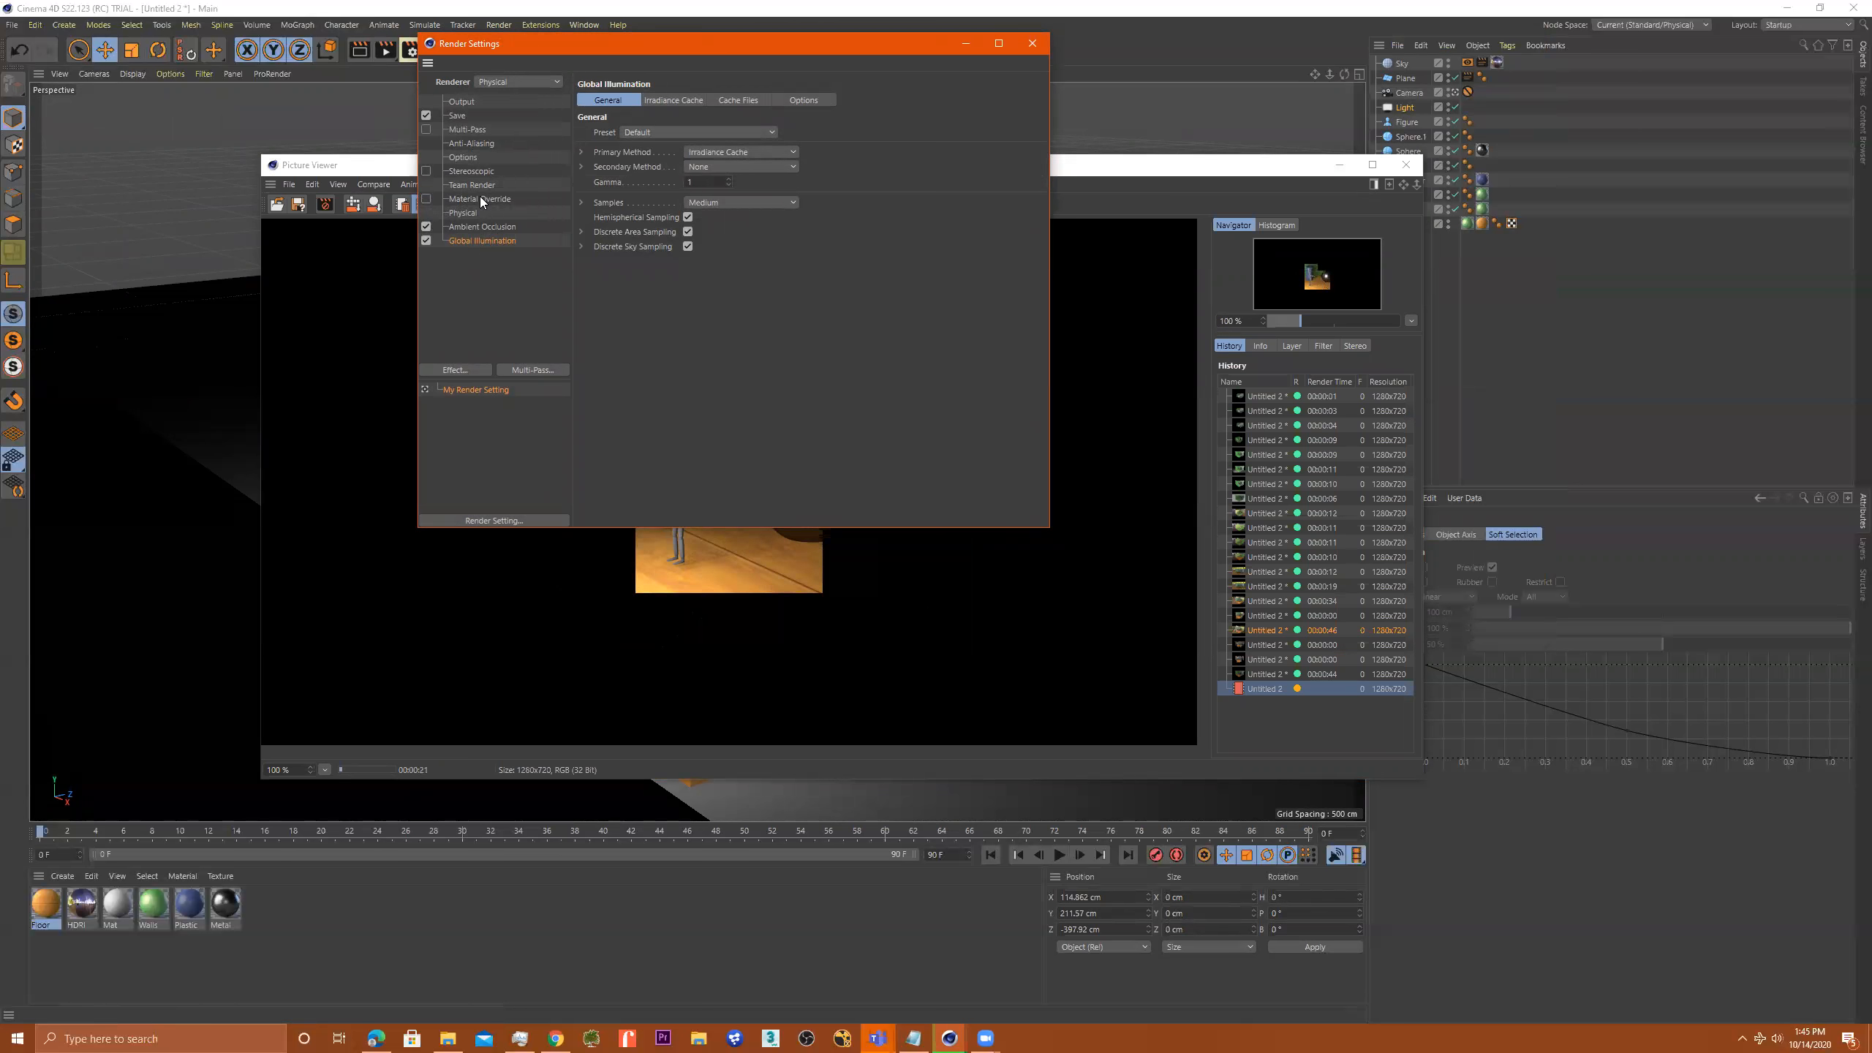
pyautogui.click(465, 212)
pyautogui.click(787, 232)
pyautogui.click(781, 249)
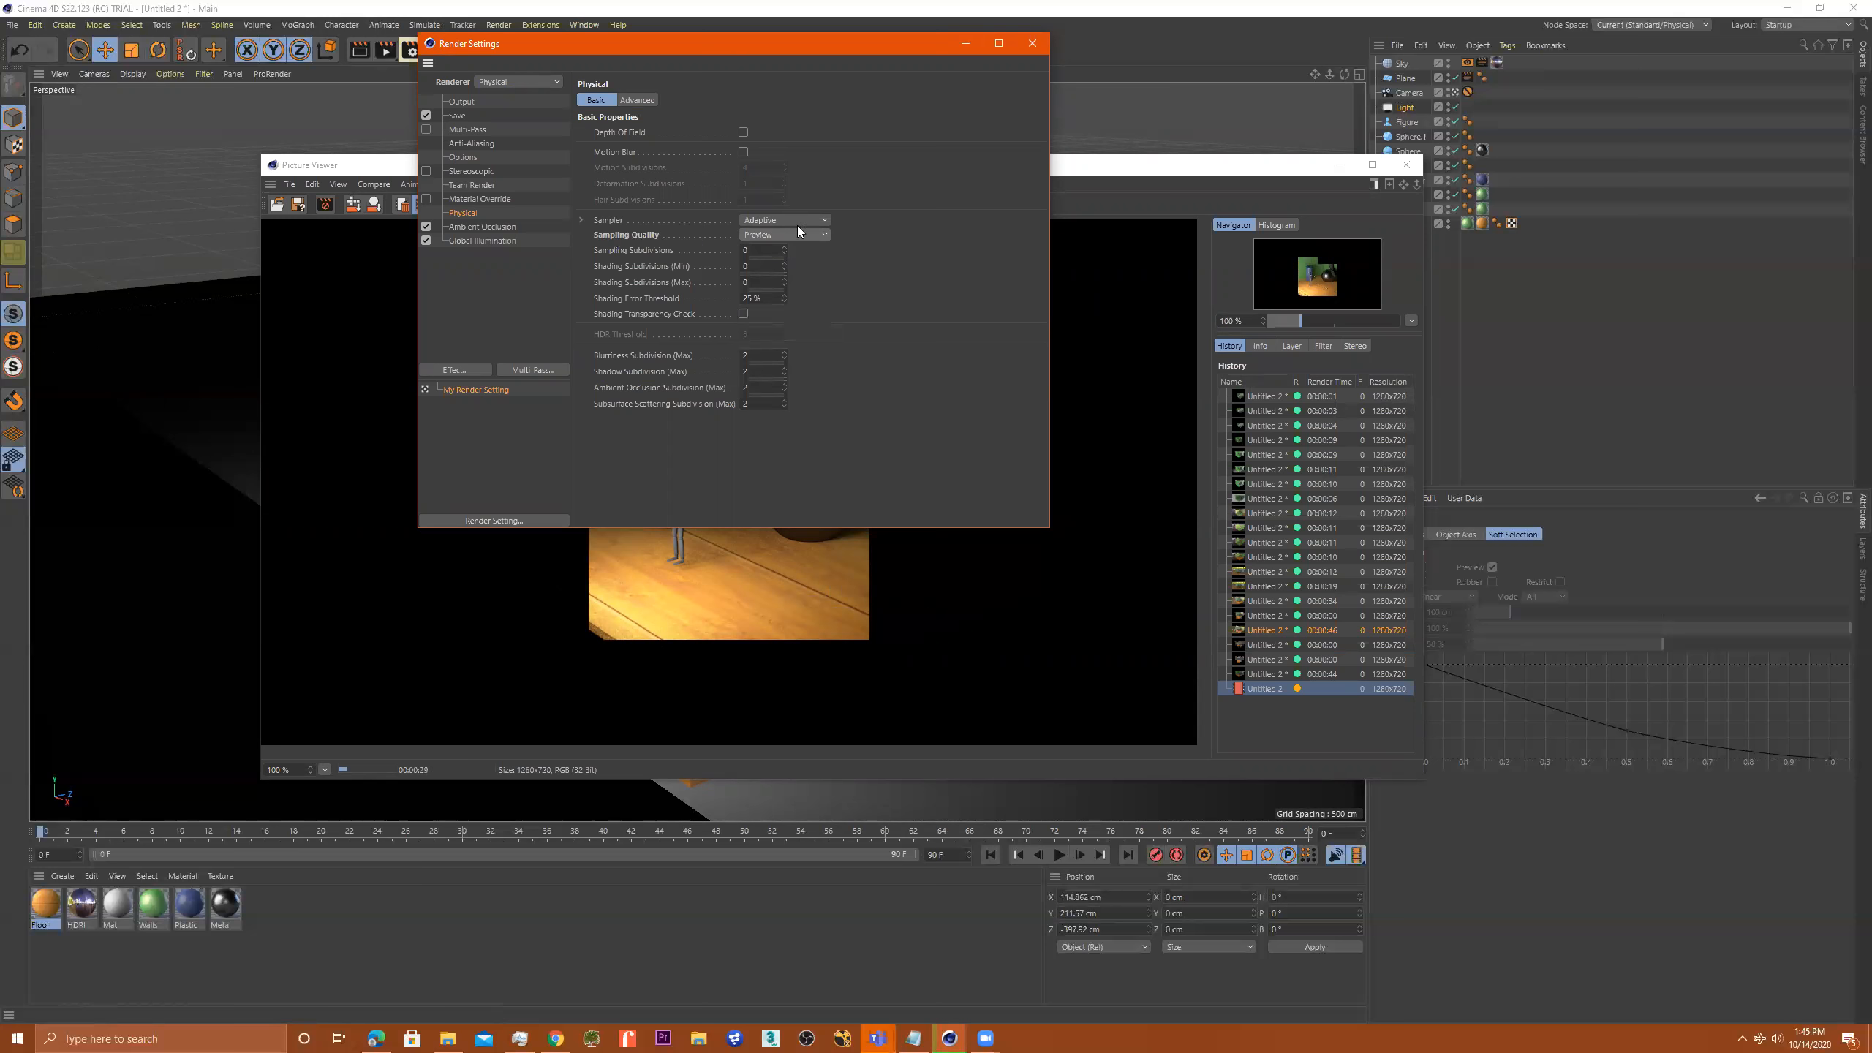
pyautogui.click(1031, 45)
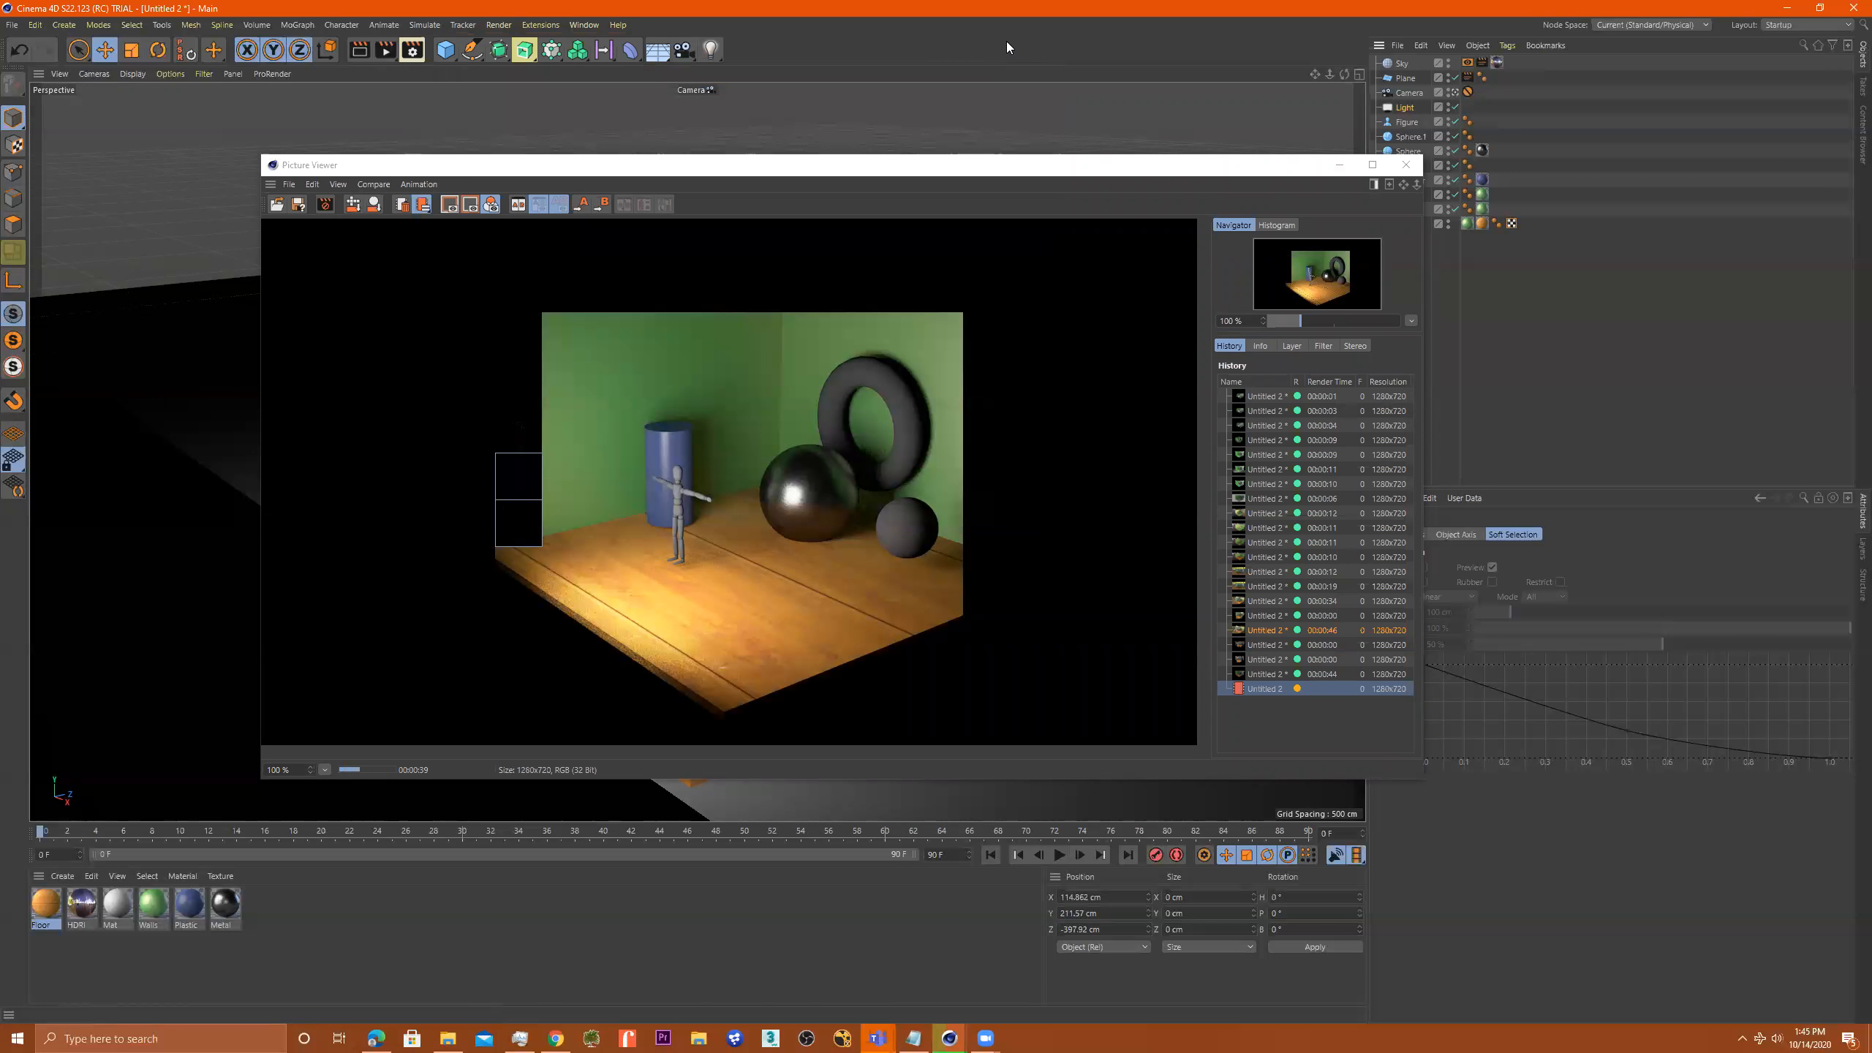
# Review the available sampling quality options of the Physical renderer without changing the setting
pyautogui.click(412, 51)
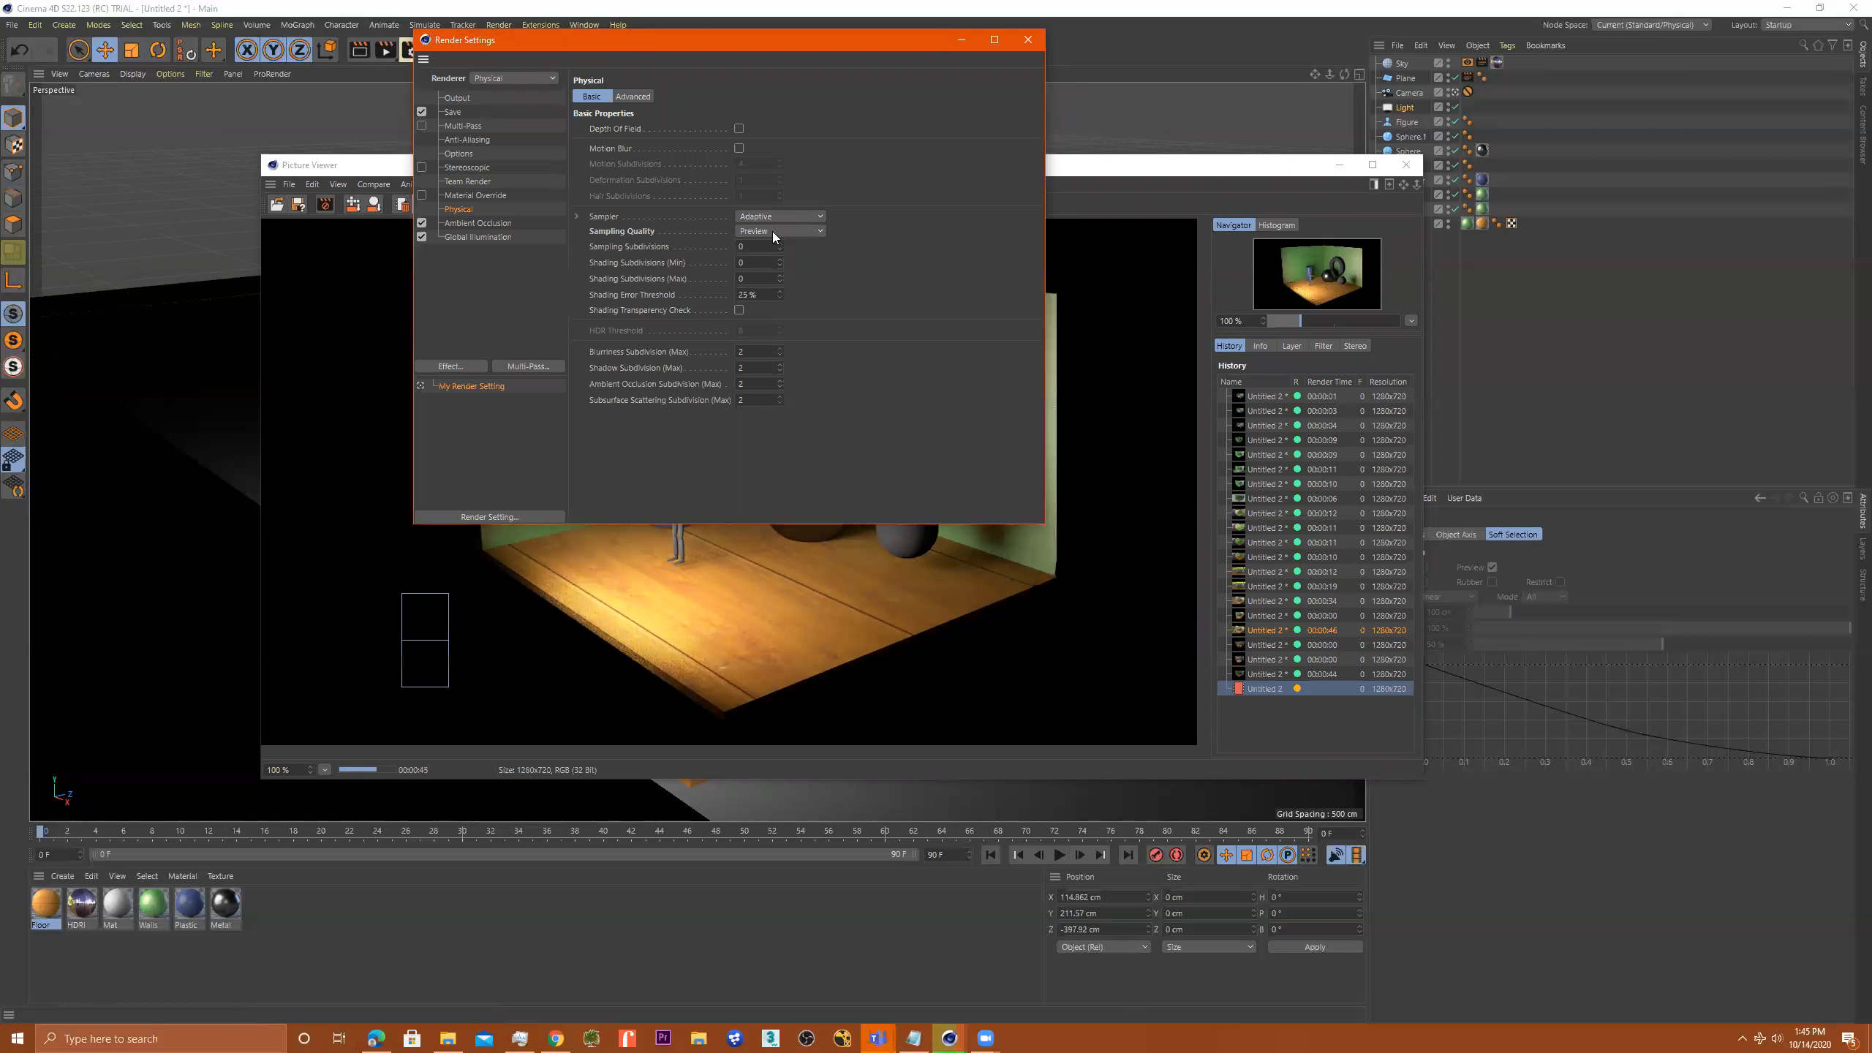
pyautogui.click(797, 231)
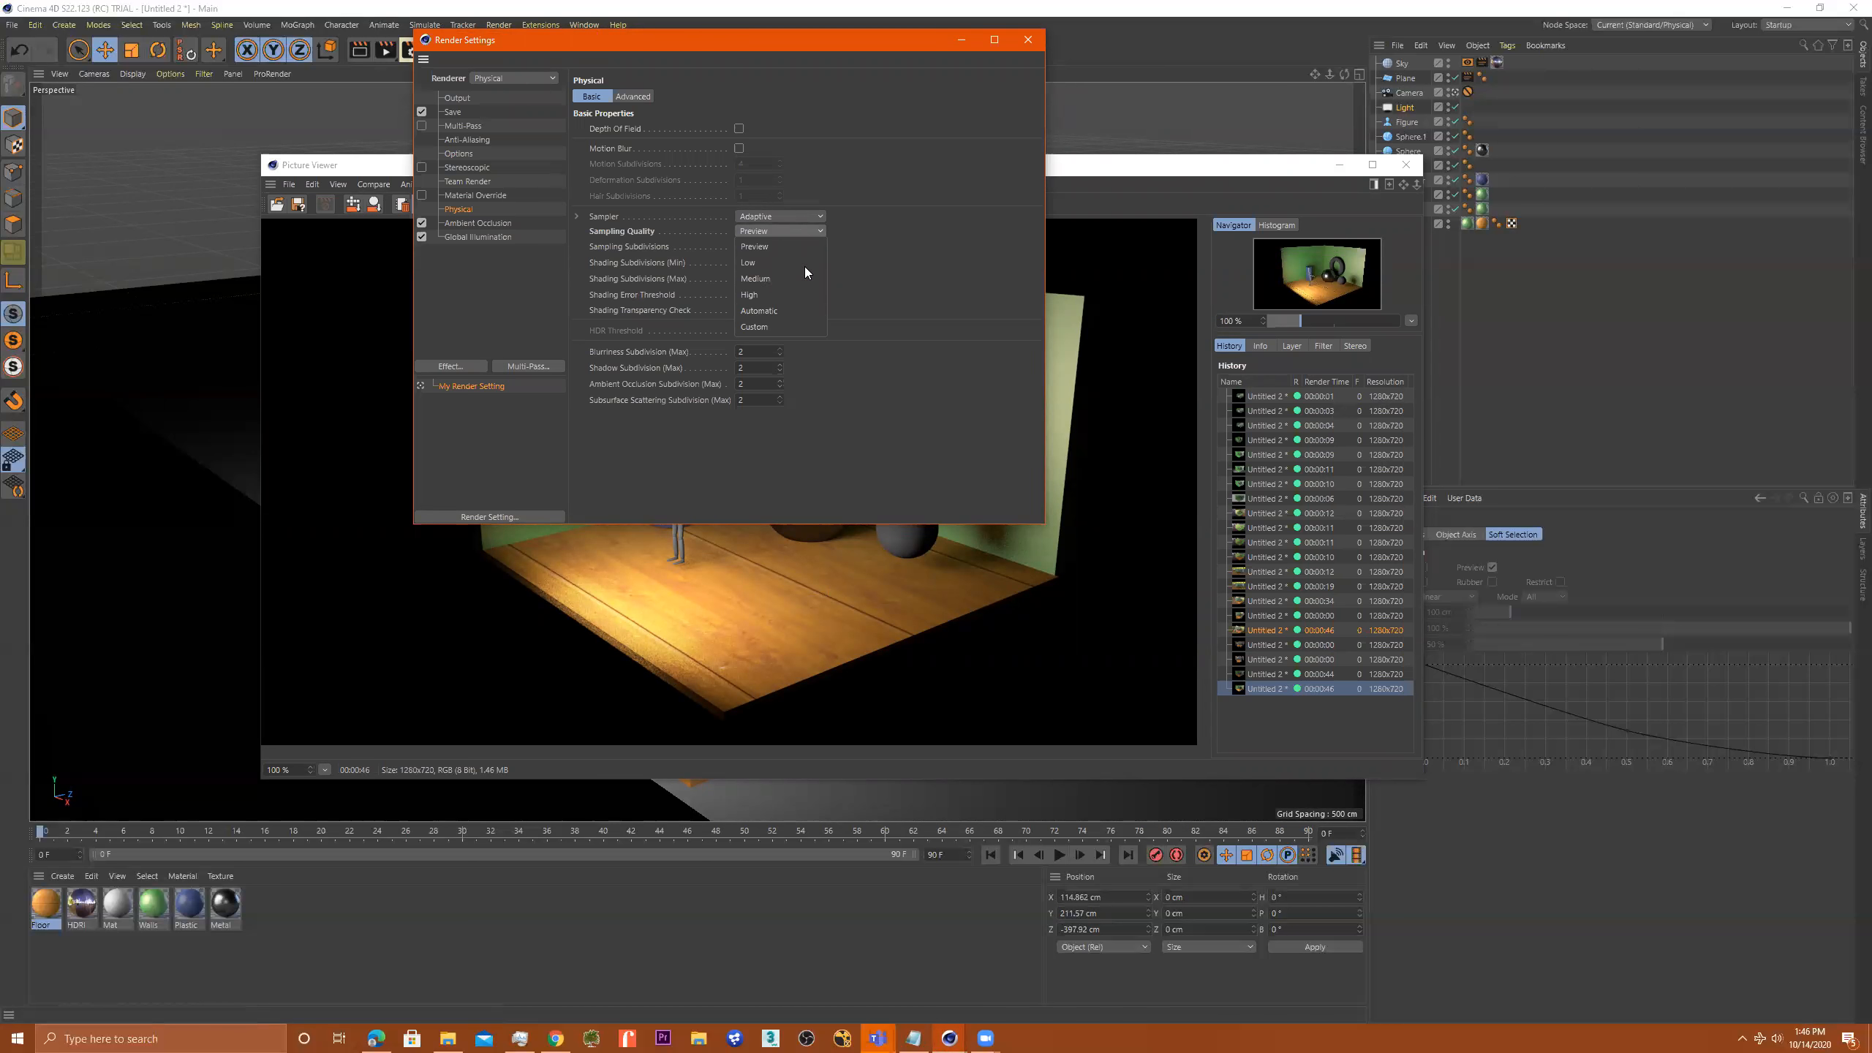
pyautogui.click(910, 258)
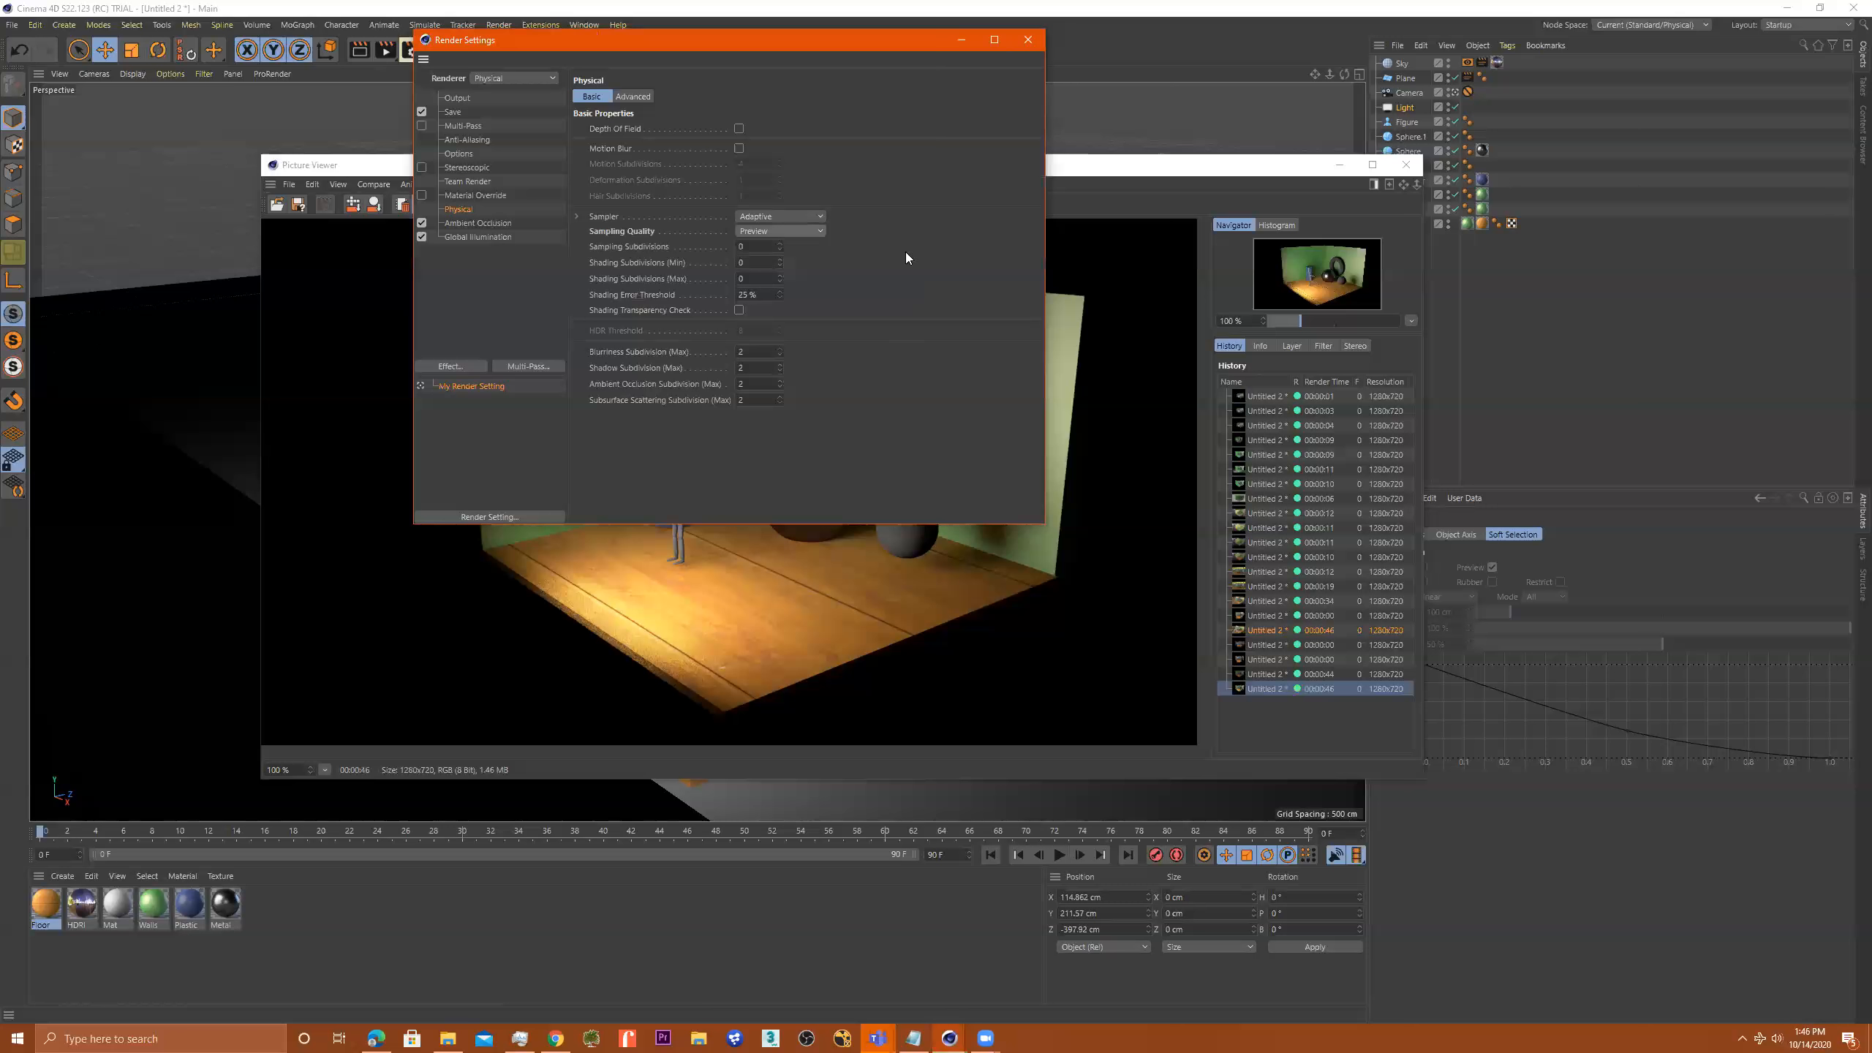
pyautogui.click(1029, 41)
# Examine the finished render up close for grain around the figure, cylinder and metal sphere, and close the Picture Viewer
pyautogui.scroll(3, 716, 478)
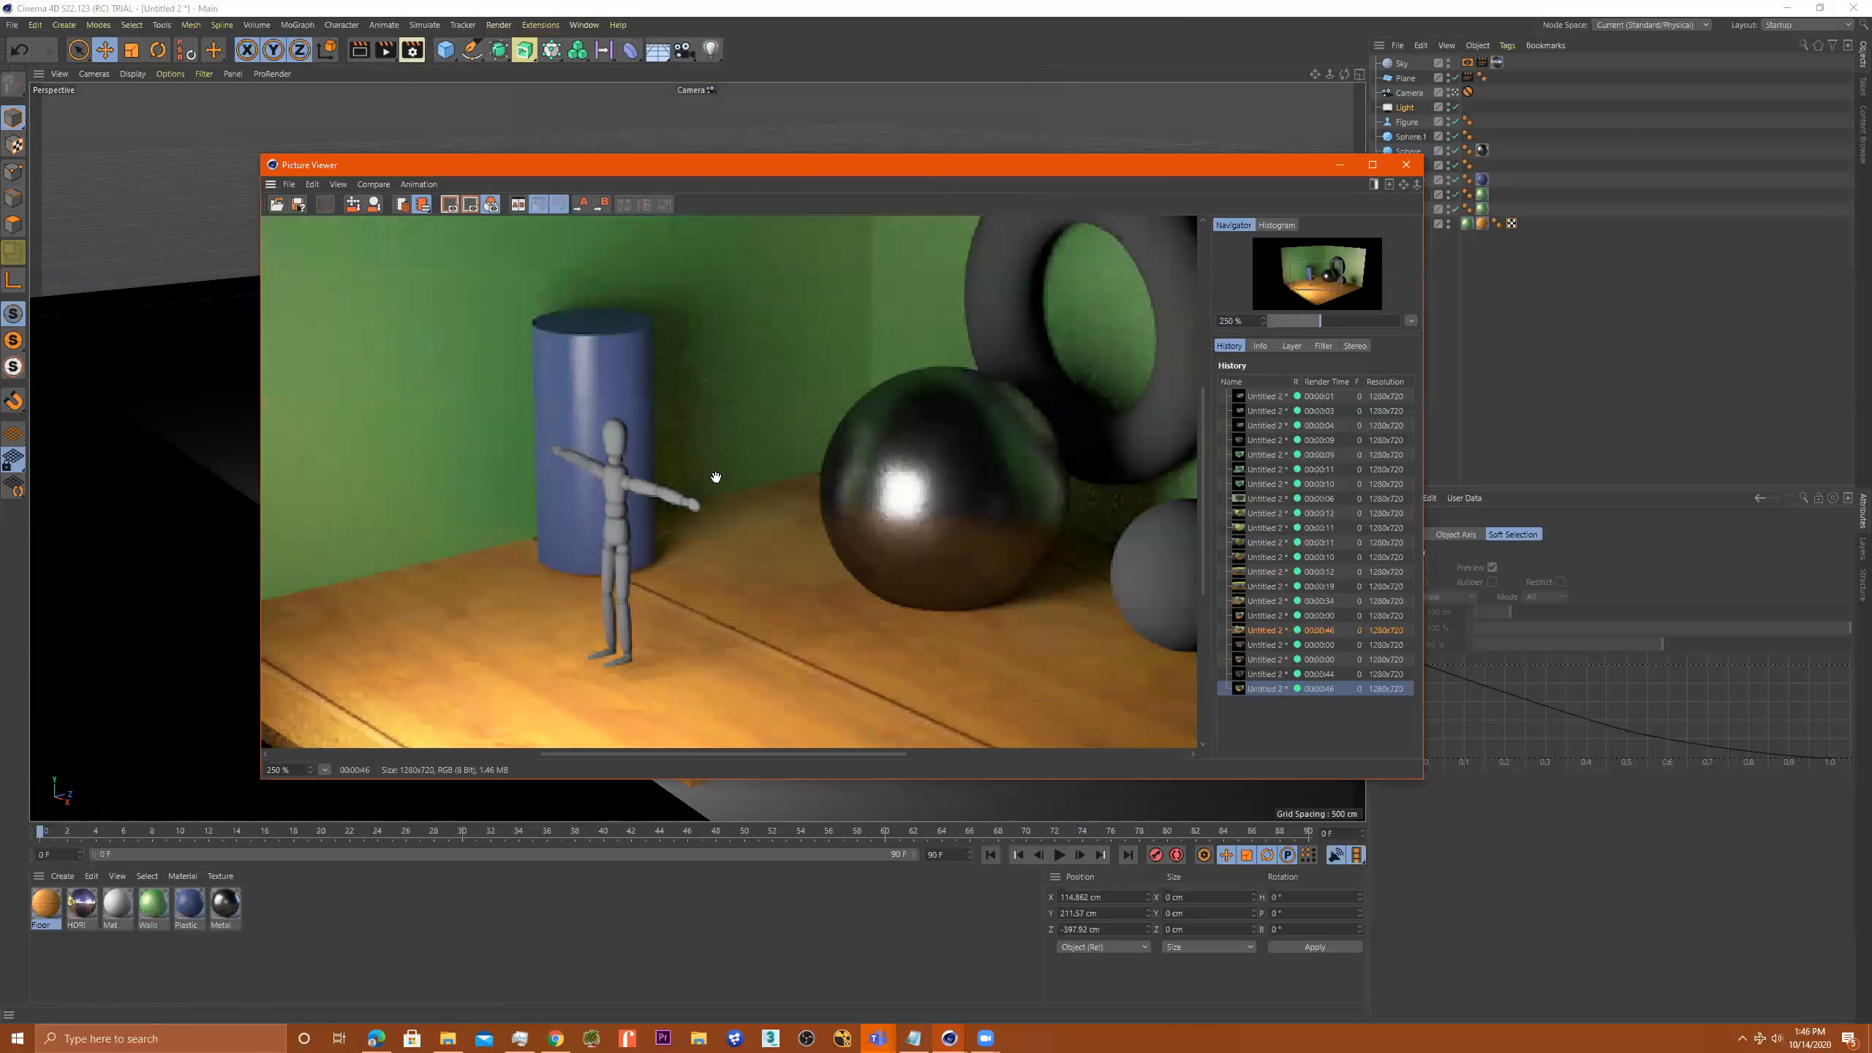
pyautogui.scroll(2, 715, 478)
pyautogui.scroll(2, 710, 451)
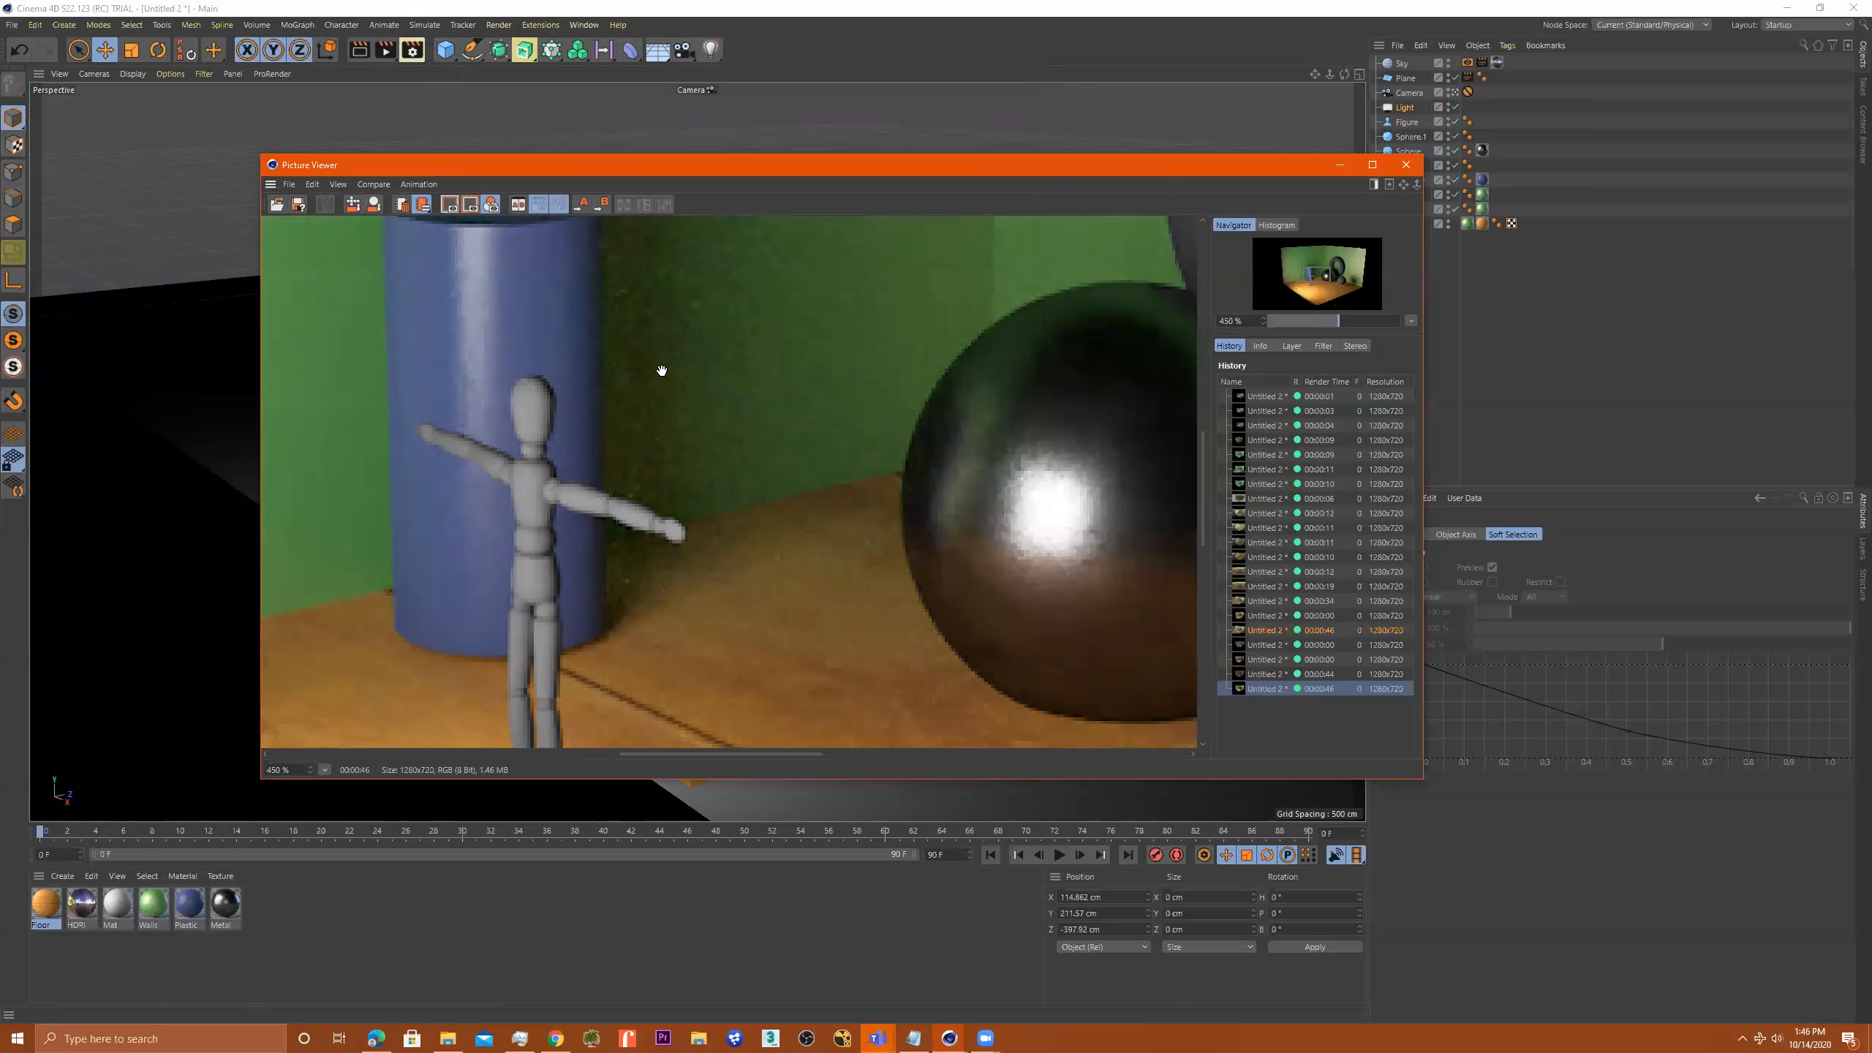
pyautogui.scroll(2, 636, 377)
pyautogui.scroll(2, 634, 342)
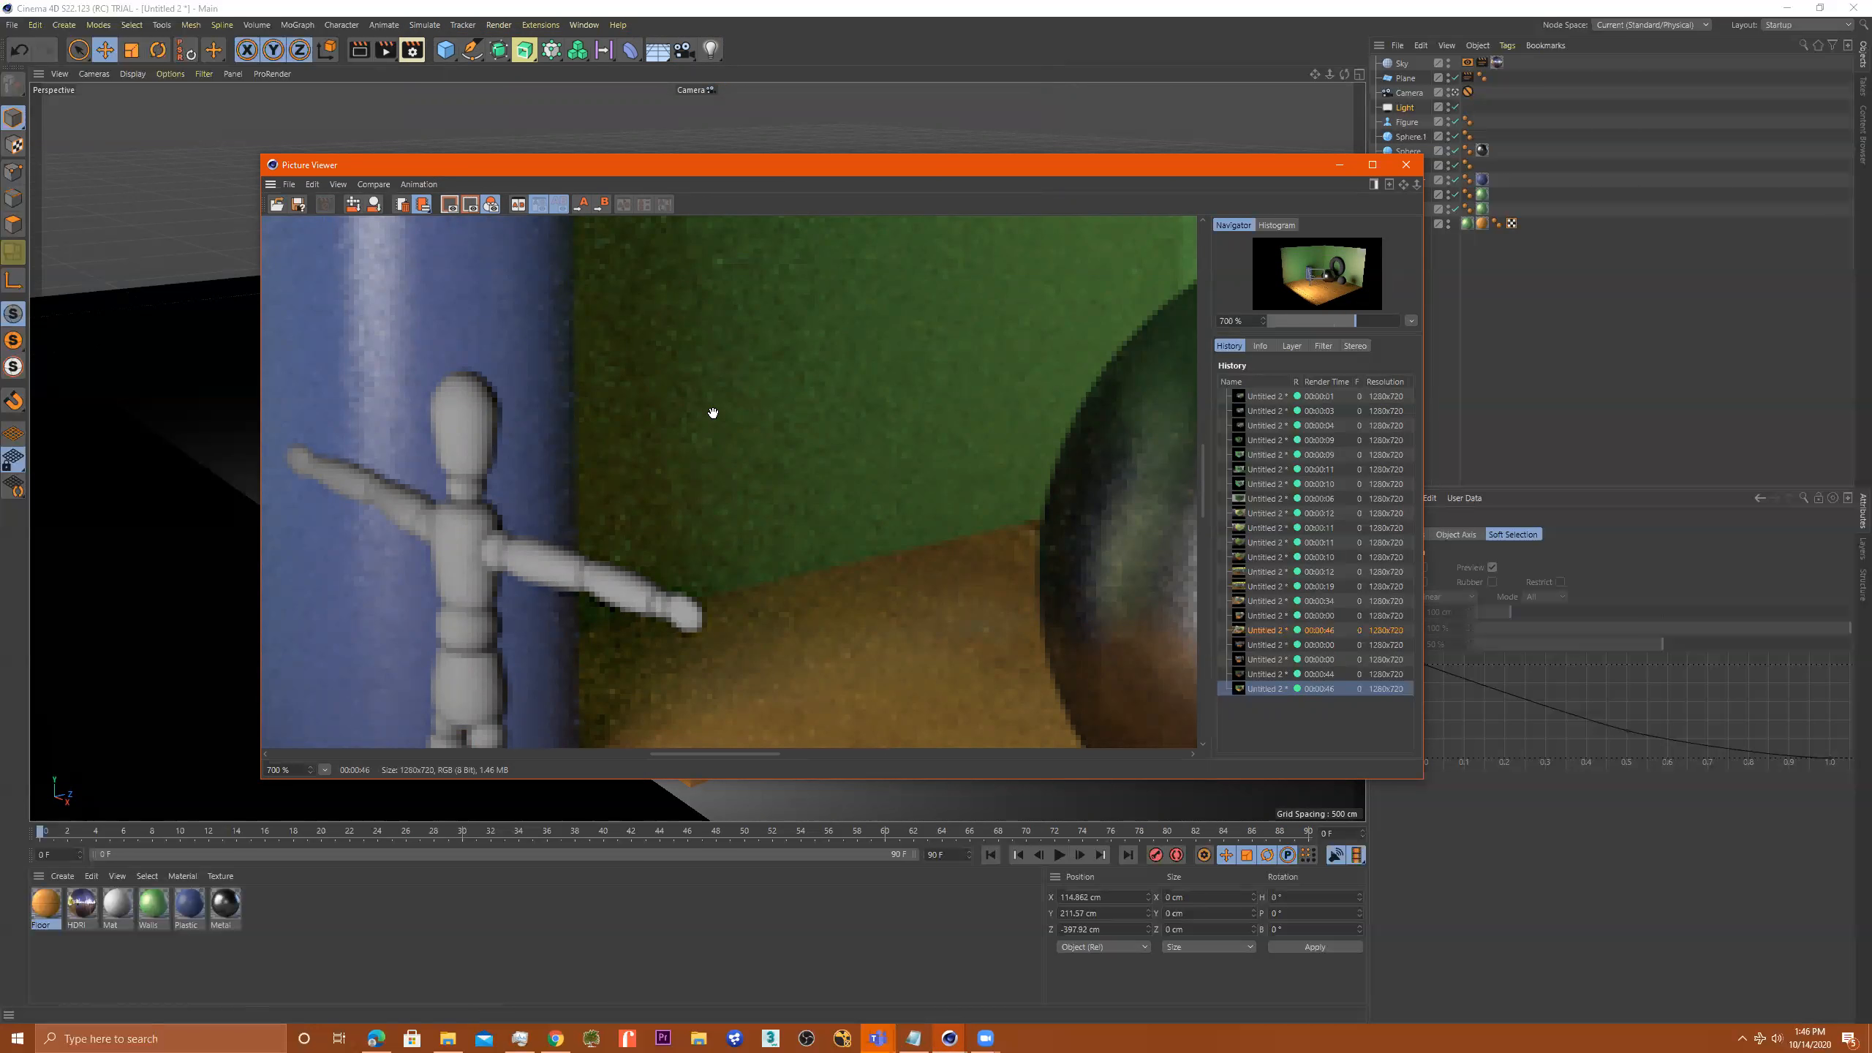
pyautogui.scroll(-8, 713, 413)
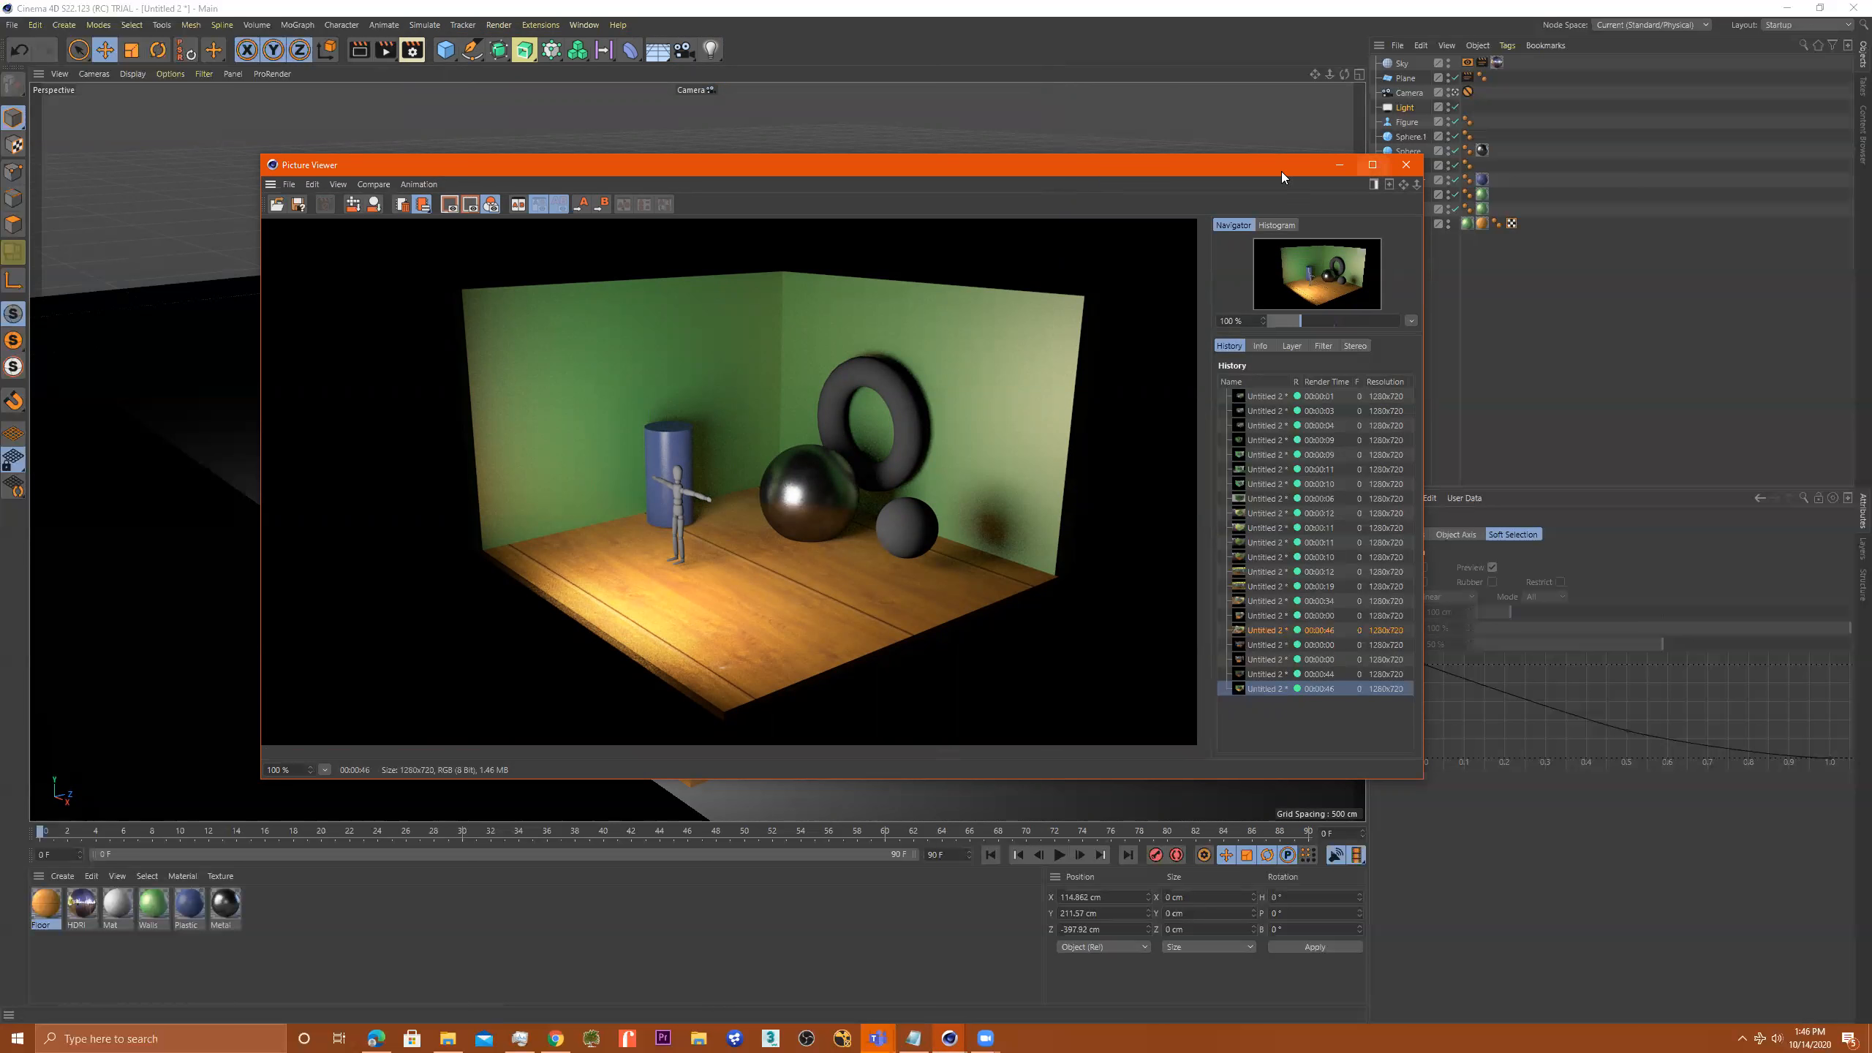
pyautogui.click(1408, 165)
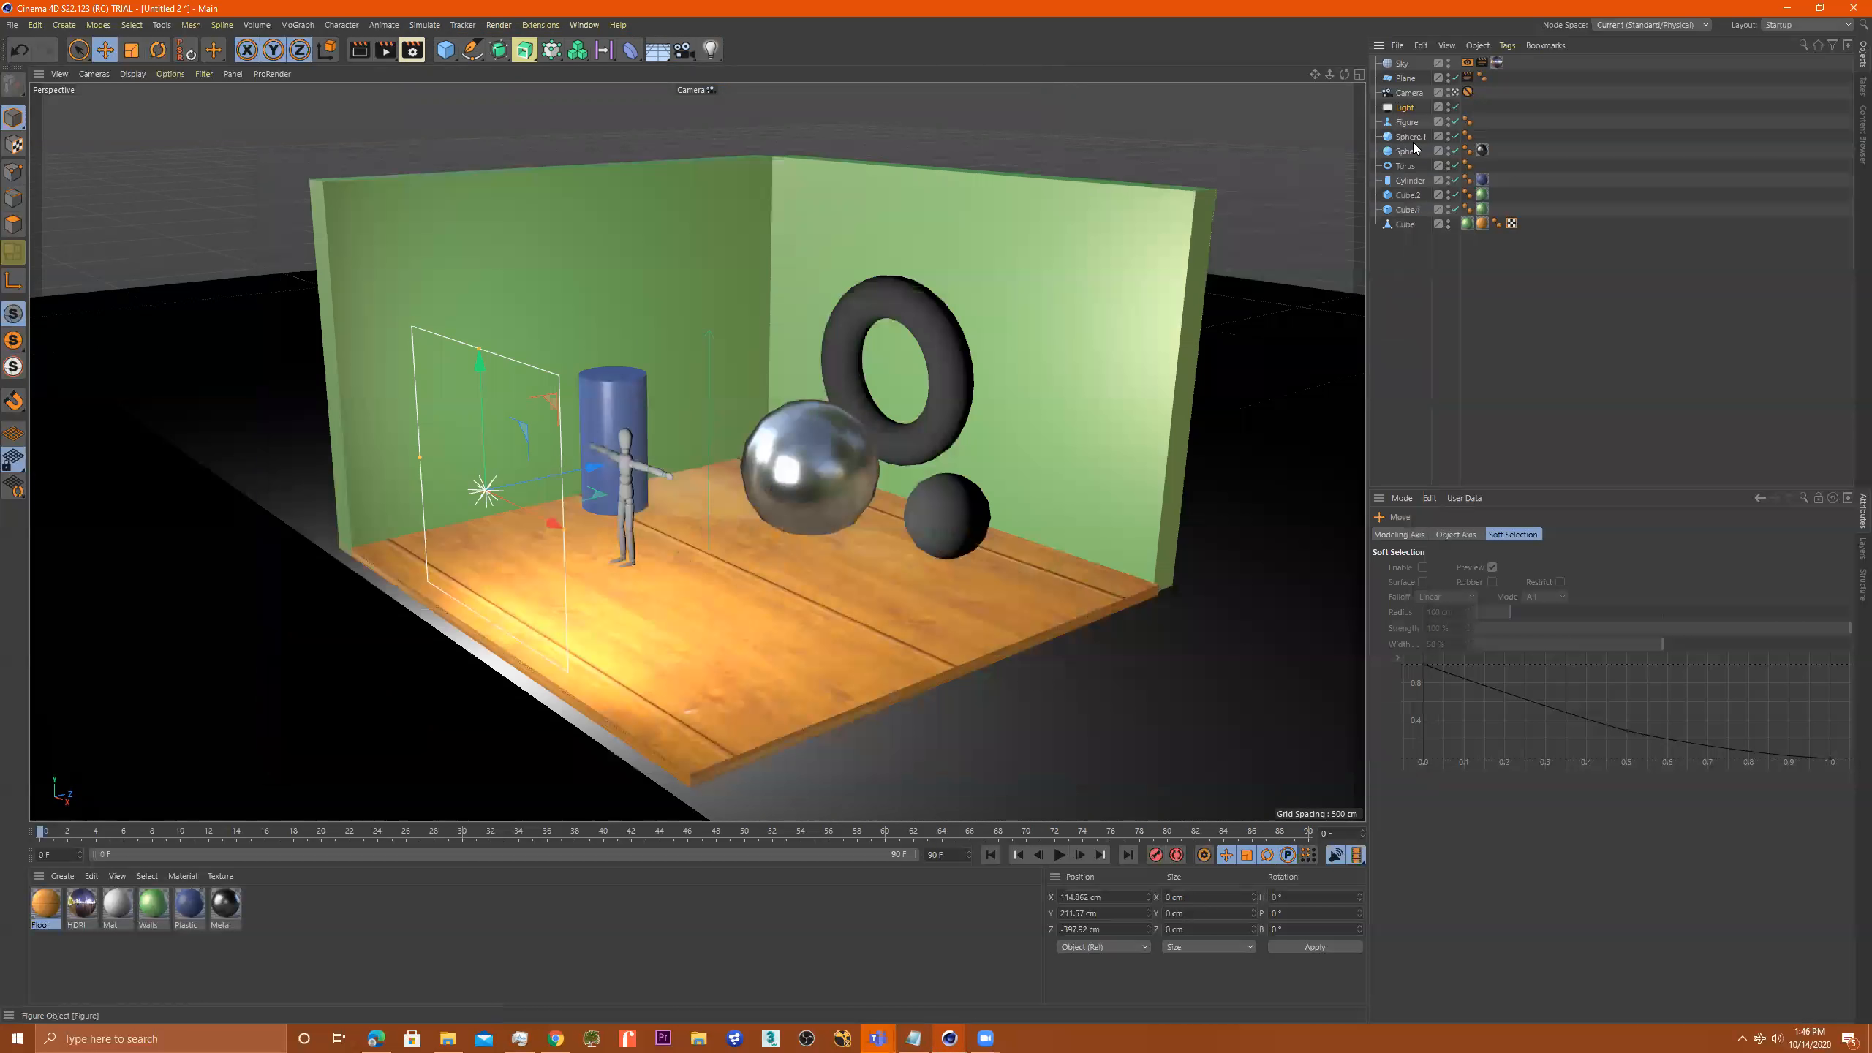
# Enable color temperature on the area light and lower it to about 3663 for a warm orange tone
pyautogui.click(1404, 107)
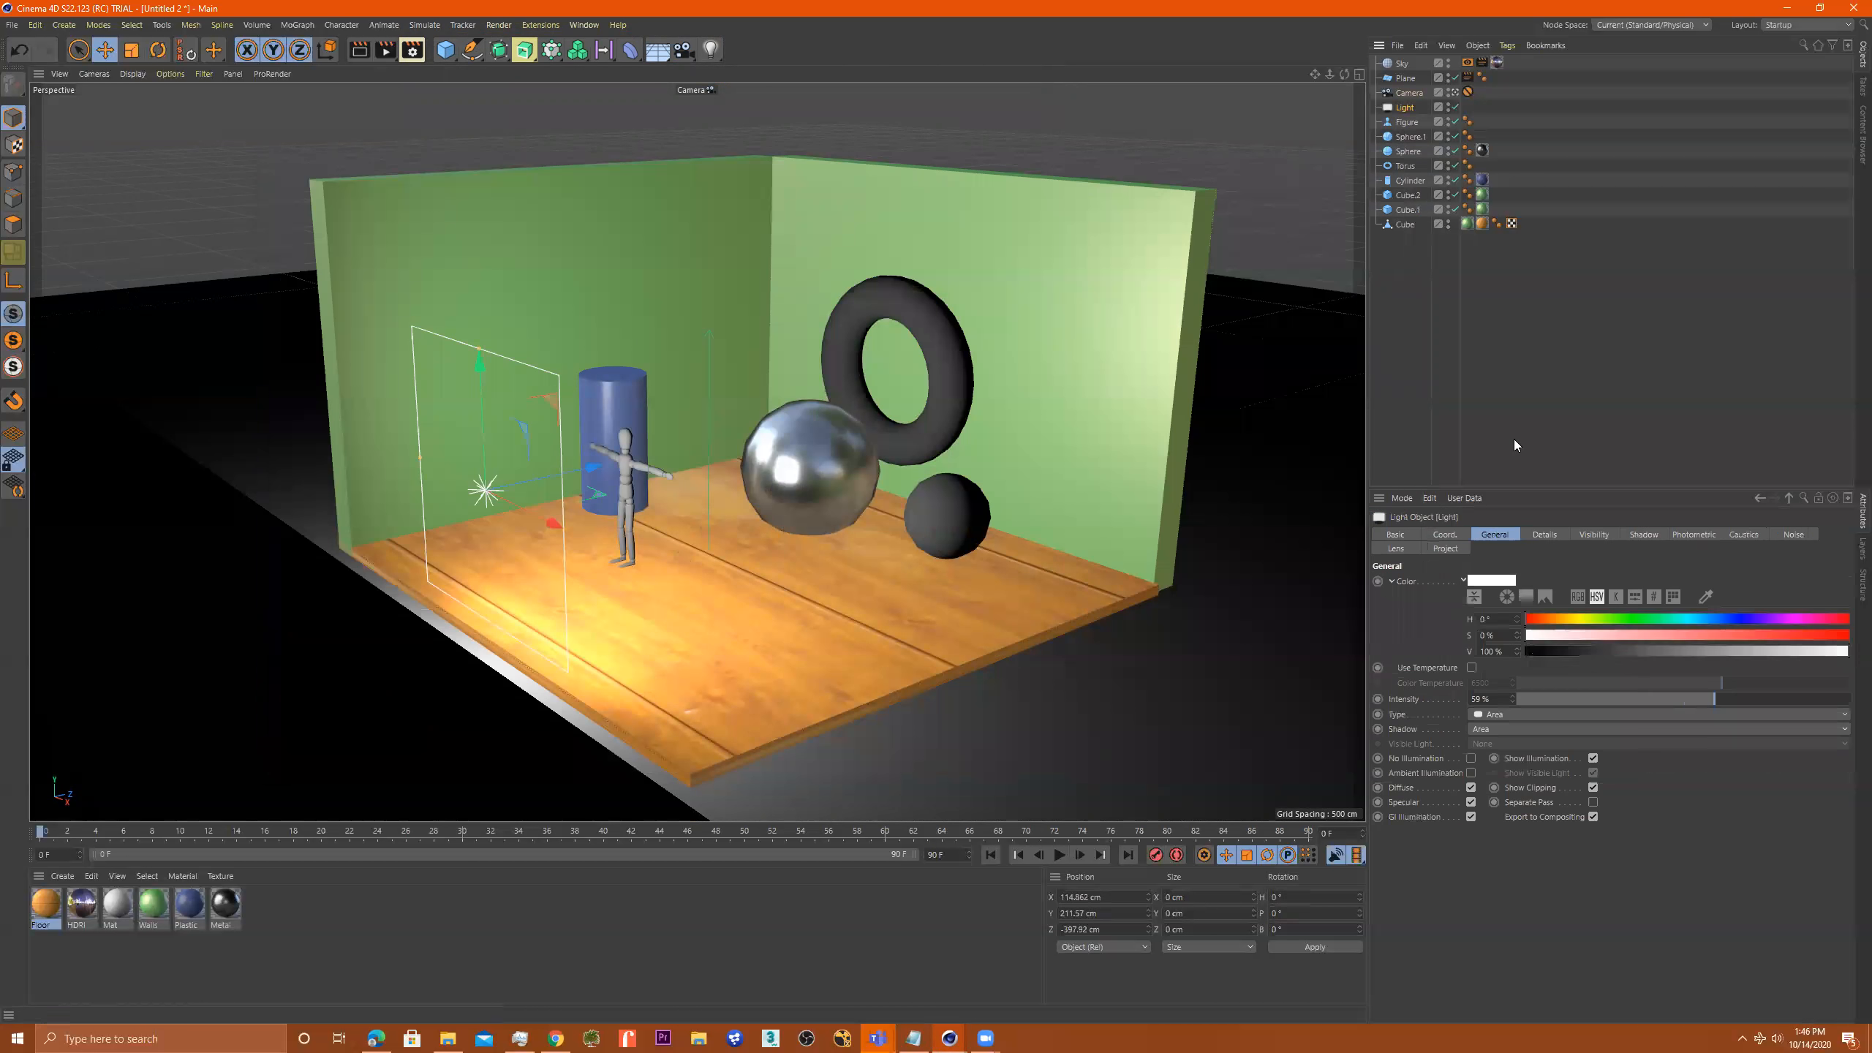
pyautogui.click(1471, 667)
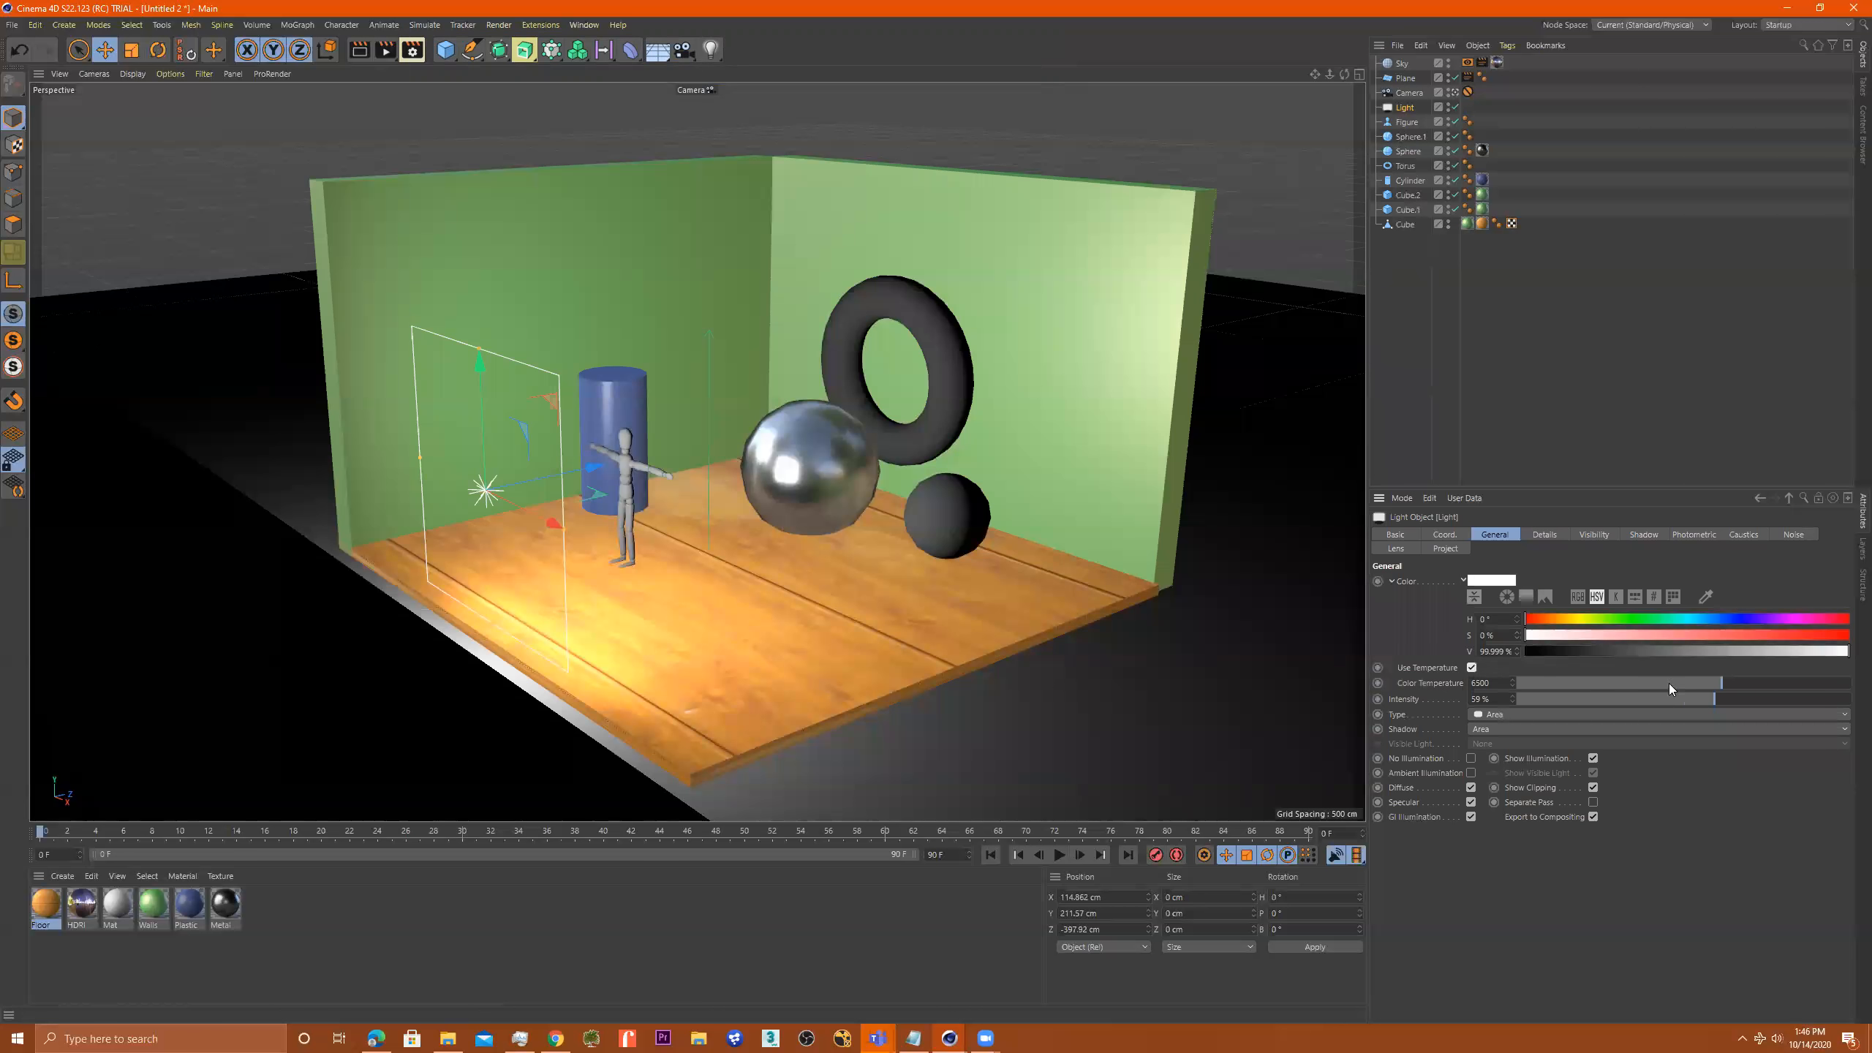
pyautogui.moveTo(1675, 687); pyautogui.dragTo(1605, 688)
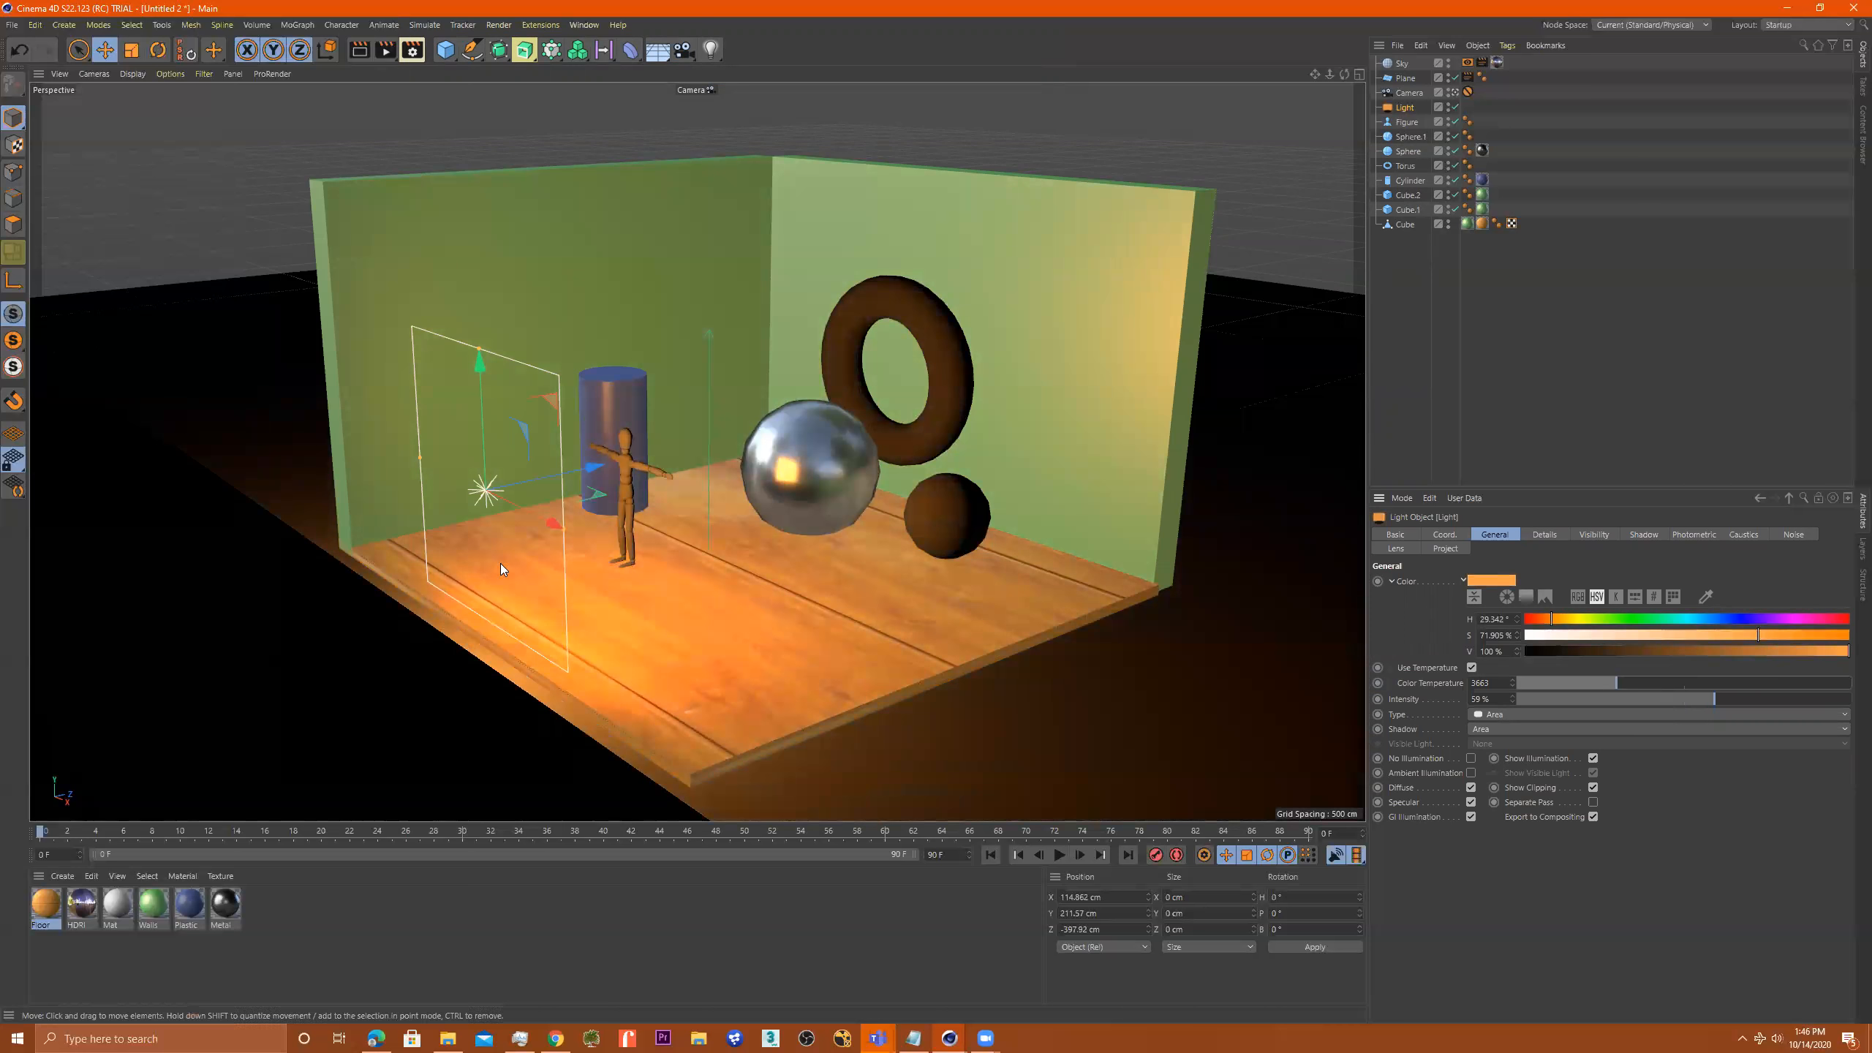
# Move the area light back from the room and raise it, to about Y 387 cm and Z -595 cm
pyautogui.moveTo(593, 472); pyautogui.dragTo(424, 471)
pyautogui.moveTo(269, 288); pyautogui.dragTo(268, 259)
pyautogui.moveTo(370, 396); pyautogui.dragTo(386, 406)
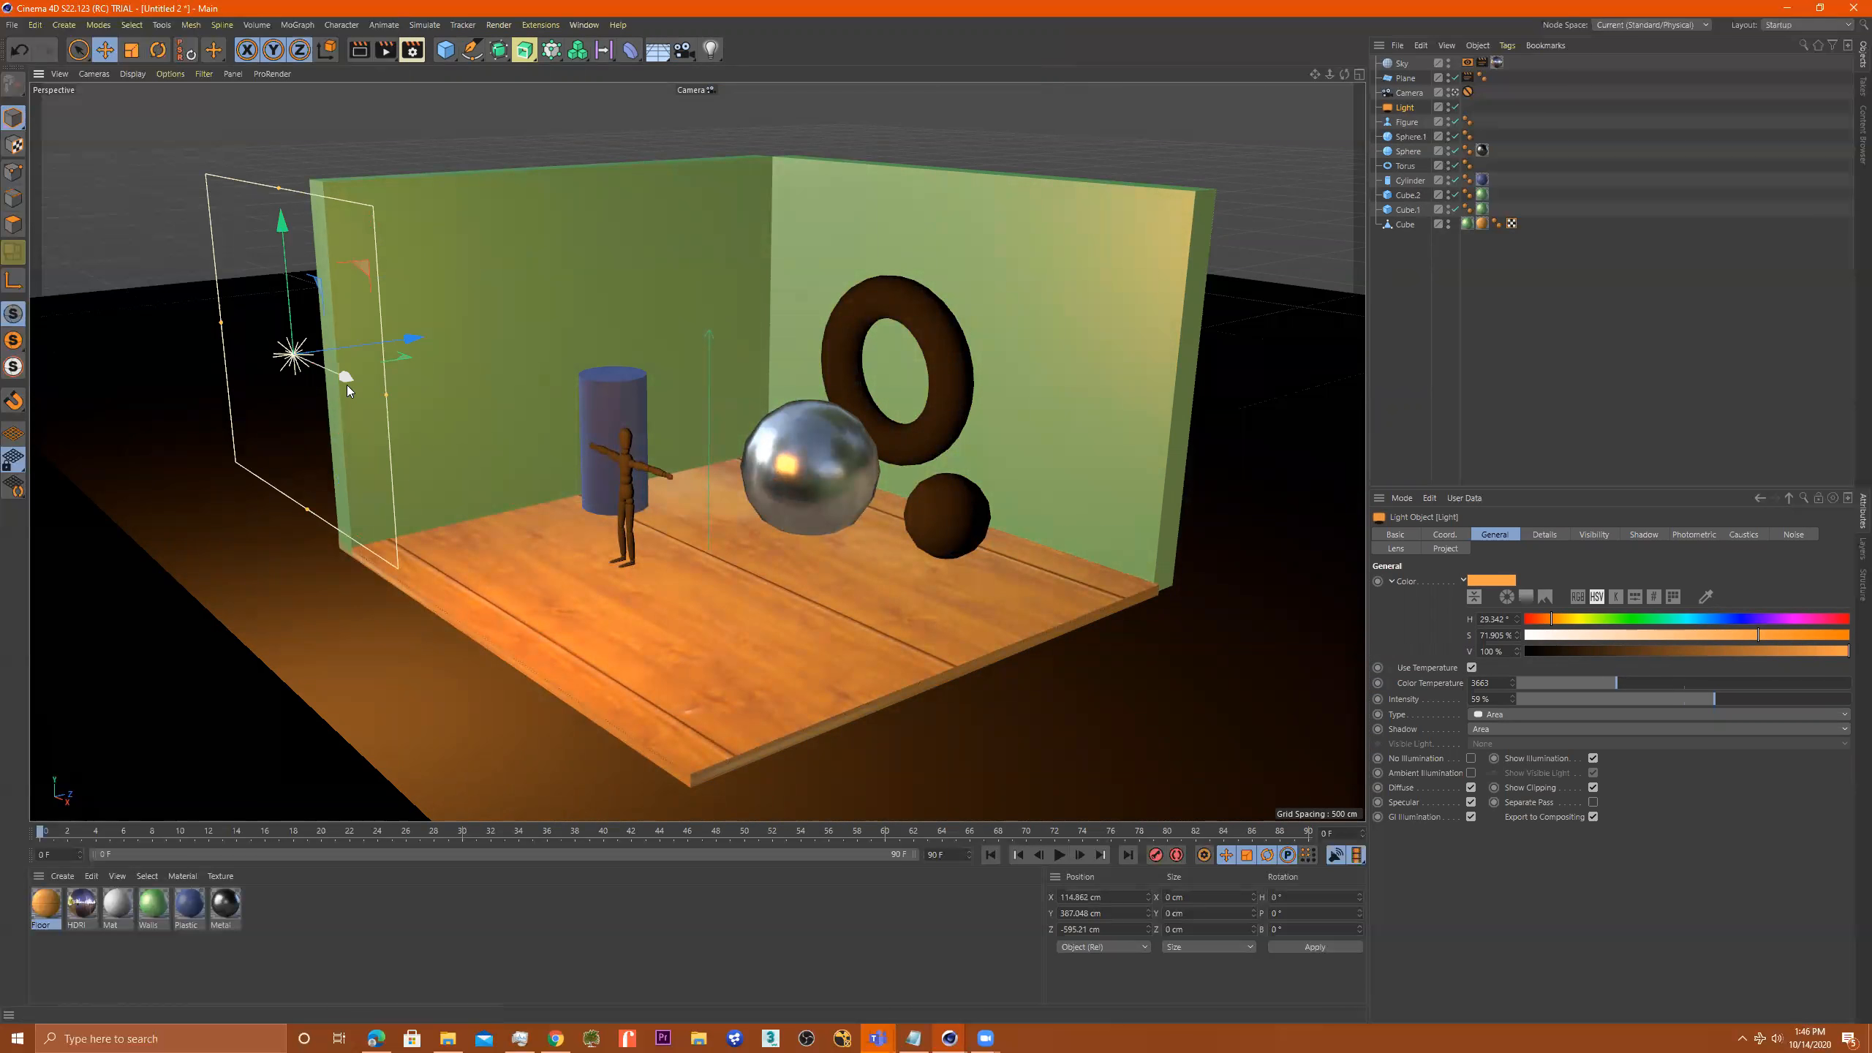
# Duplicate the area light along X to about 643 cm and set the copy's heading rotation to 90°
pyautogui.keyDown('ctrl'); pyautogui.moveTo(462, 441); pyautogui.dragTo(580, 497); pyautogui.keyUp('ctrl')
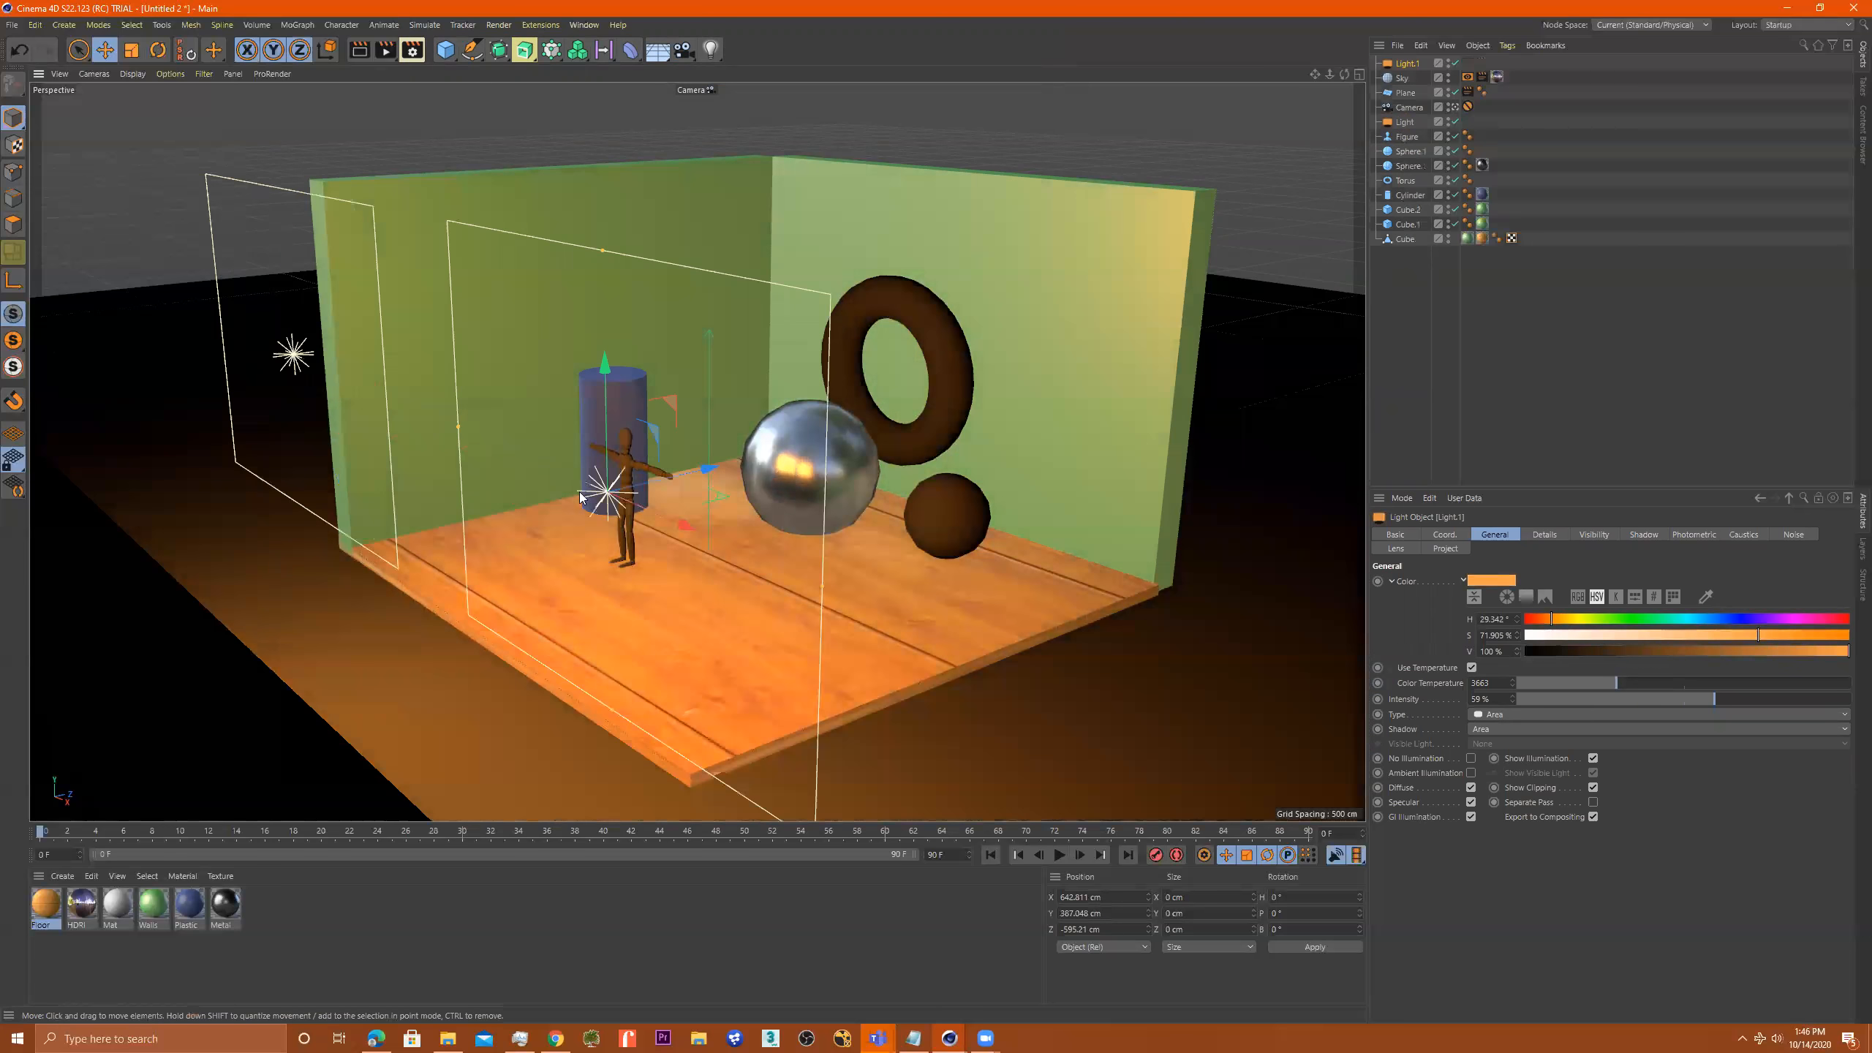
pyautogui.press('r')
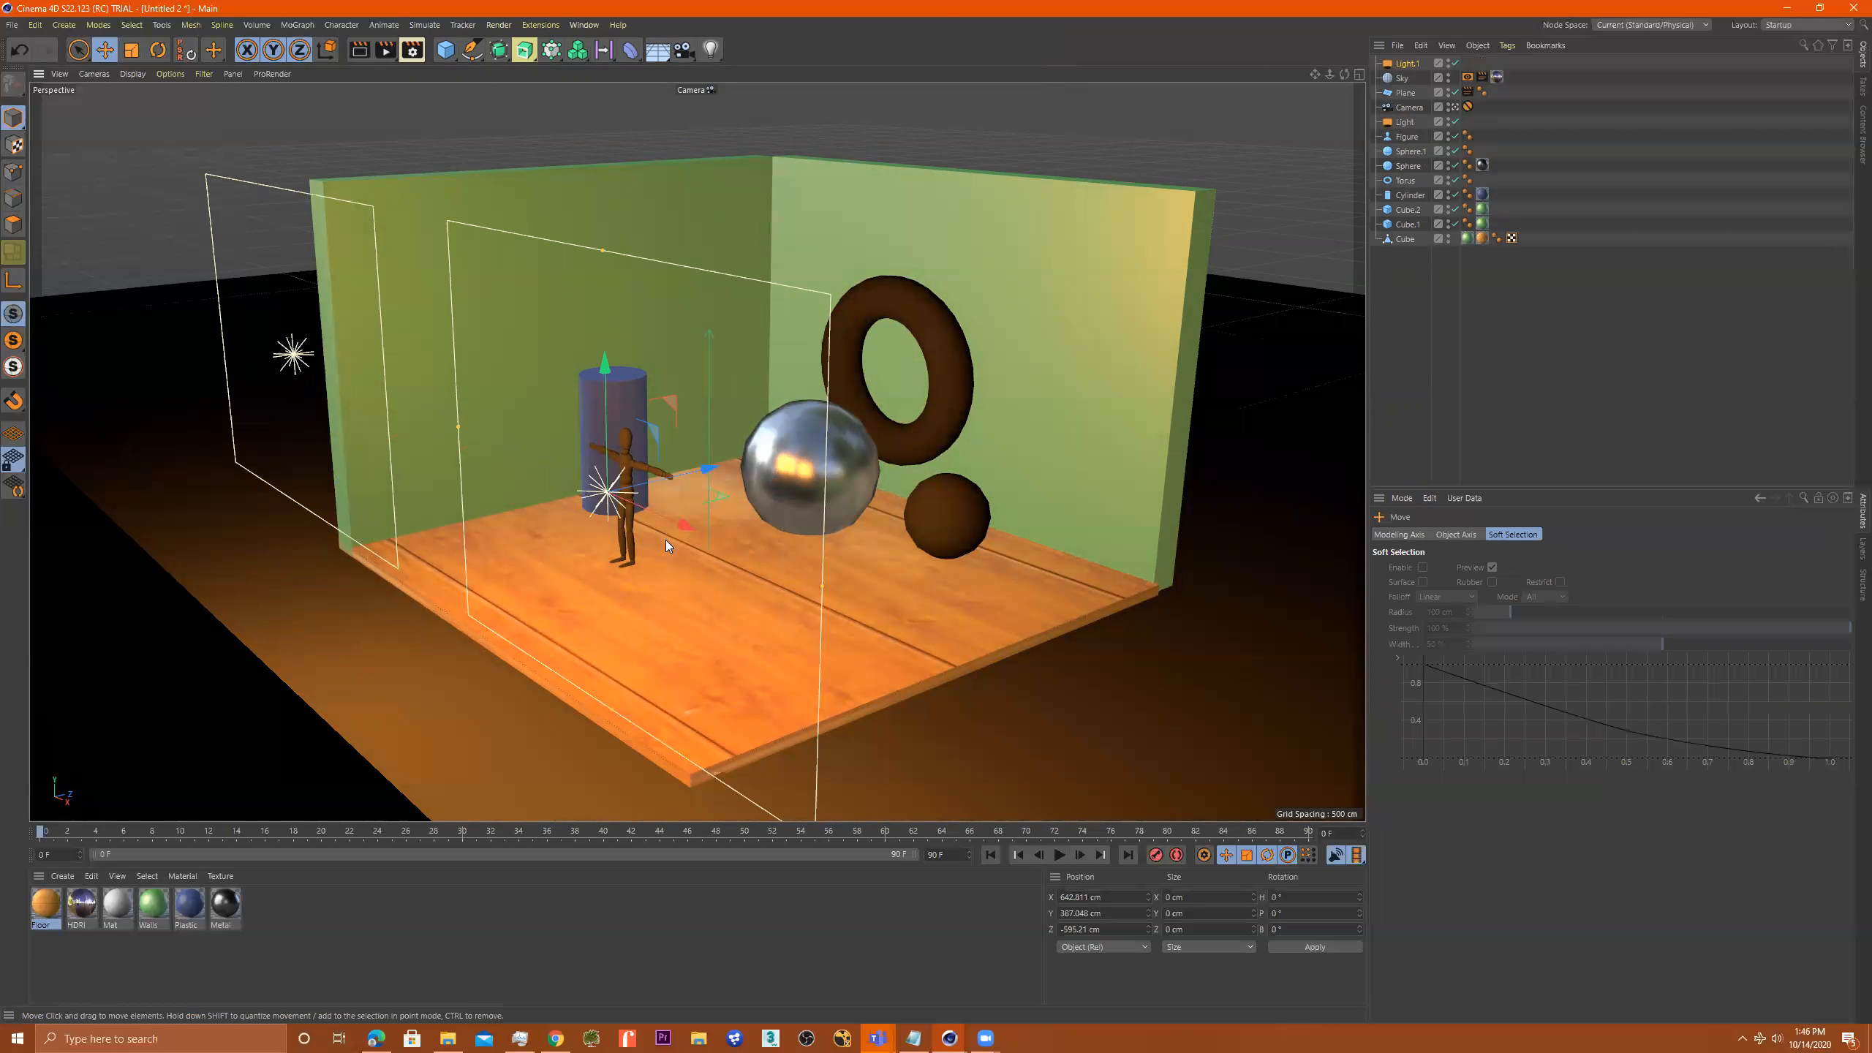
pyautogui.moveTo(612, 519); pyautogui.dragTo(741, 553)
pyautogui.click(1295, 896)
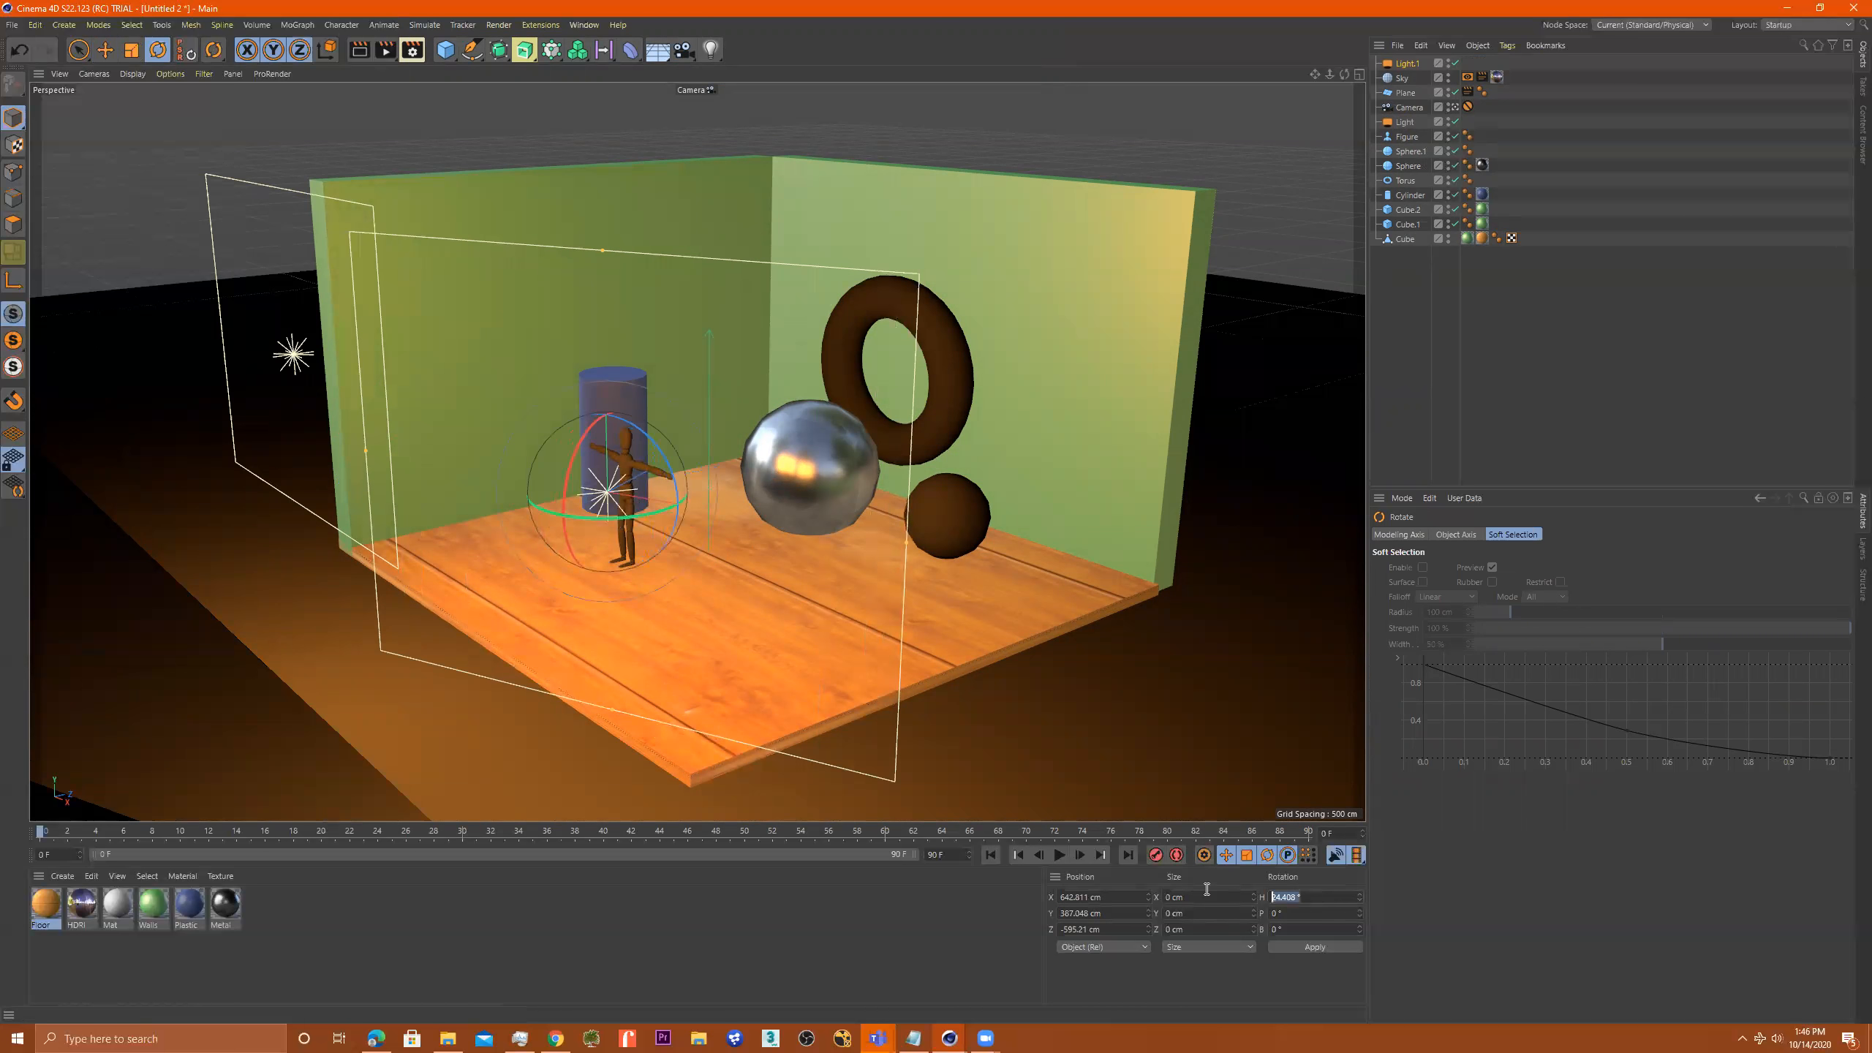
pyautogui.write('90')
pyautogui.press('Return')
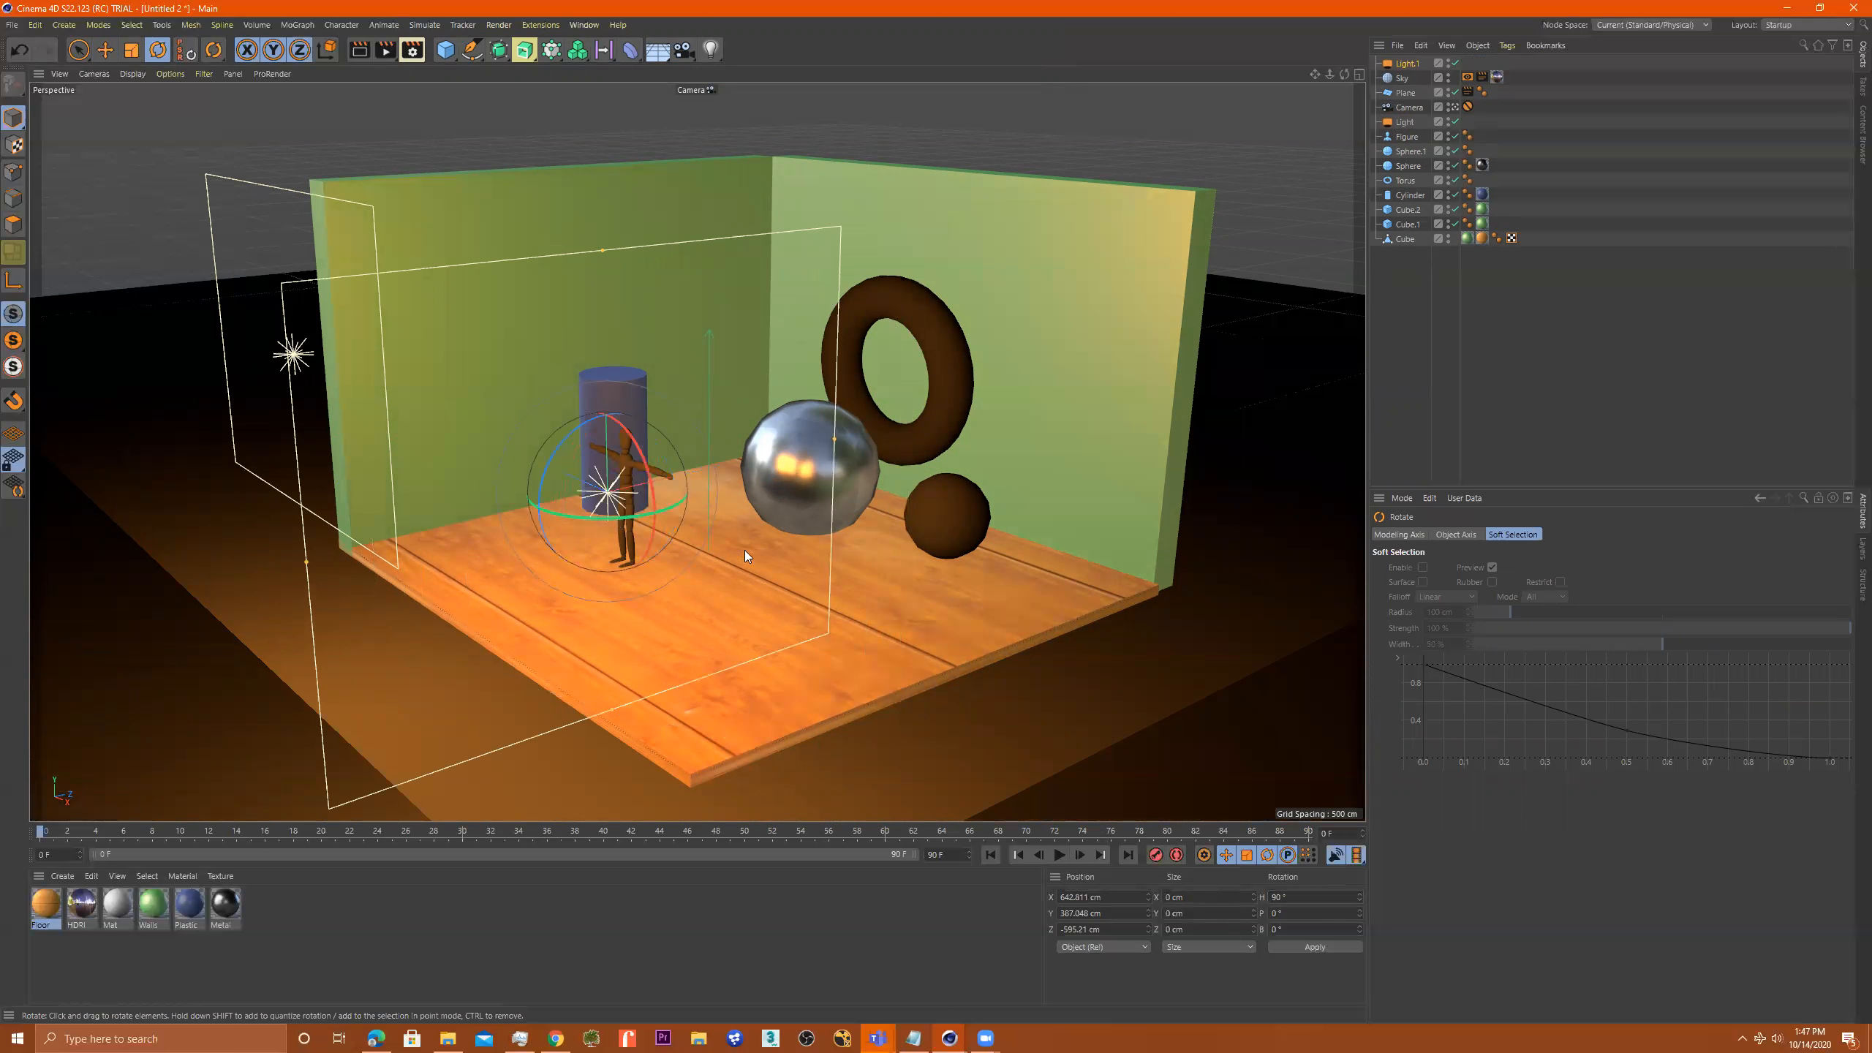
# Leave the camera view and move the duplicated light along the room's open side to about Z -101 cm
pyautogui.click(1453, 108)
pyautogui.keyDown('alt'); pyautogui.moveTo(979, 378); pyautogui.dragTo(817, 470); pyautogui.keyUp('alt')
pyautogui.press('t')
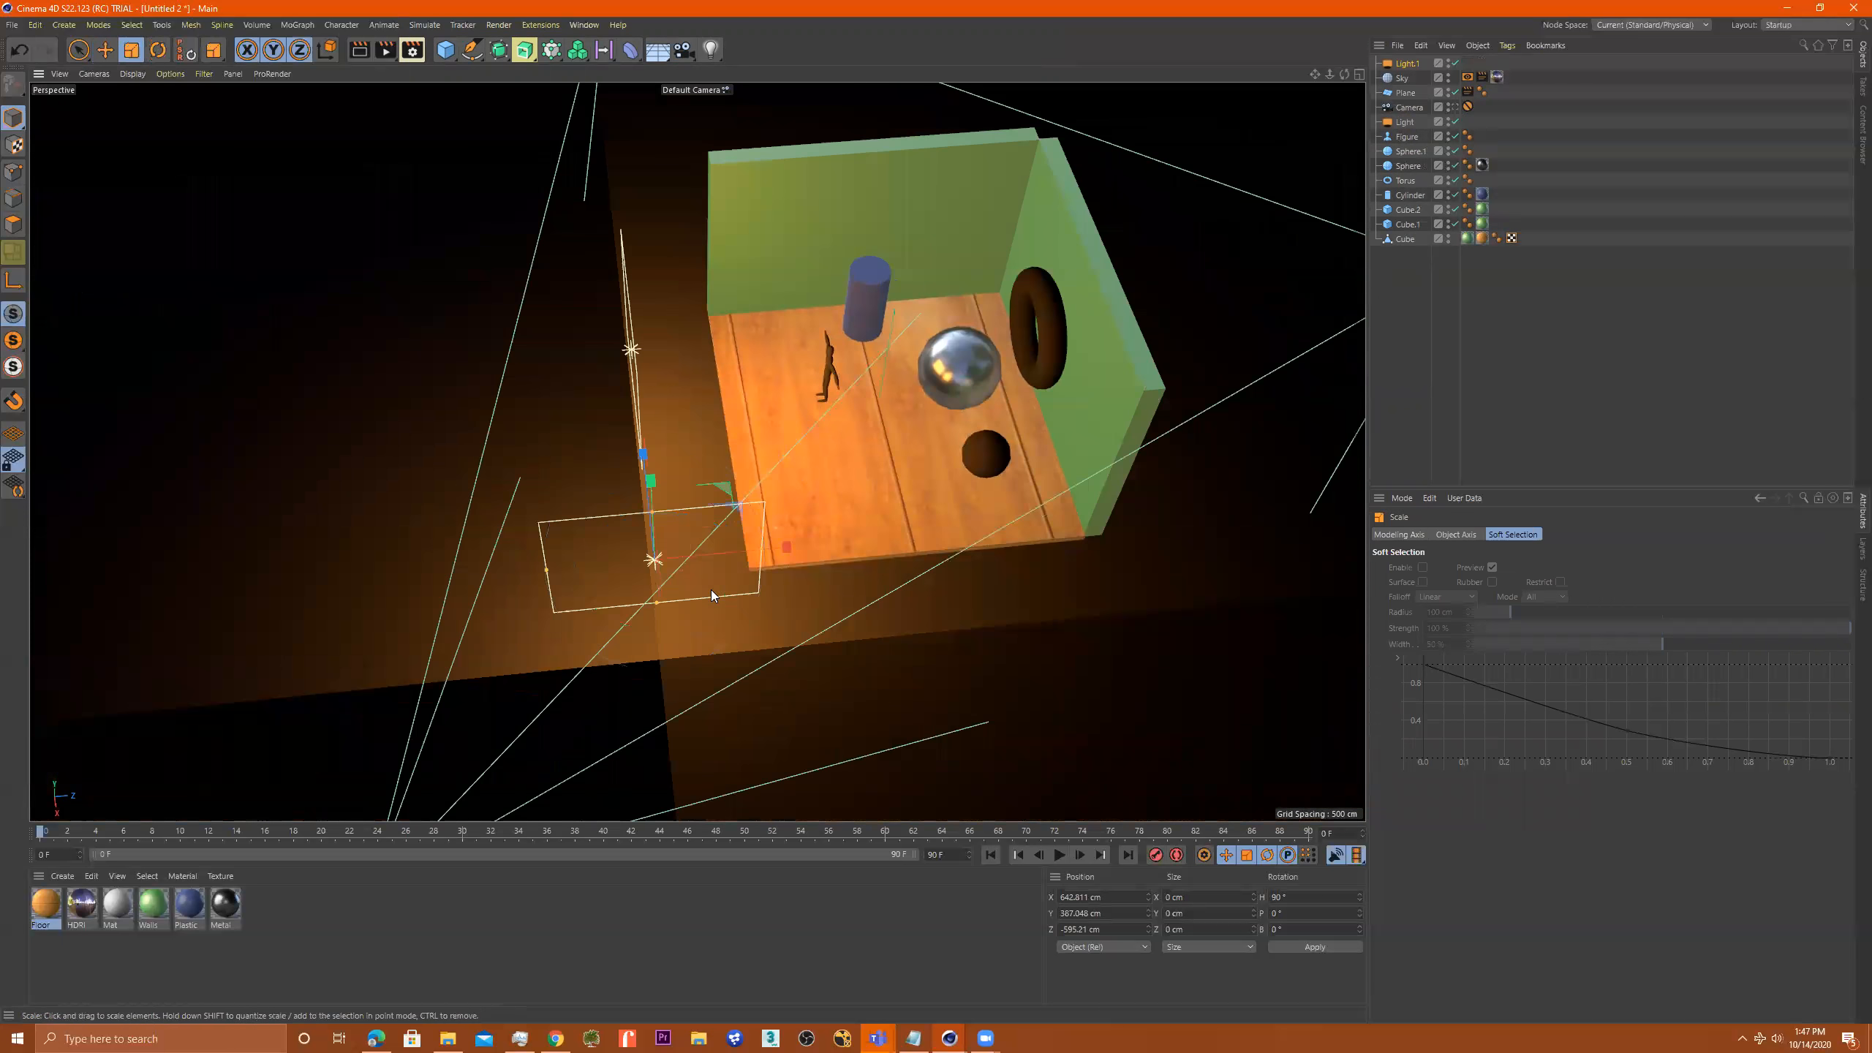
pyautogui.press('r')
pyautogui.press('e')
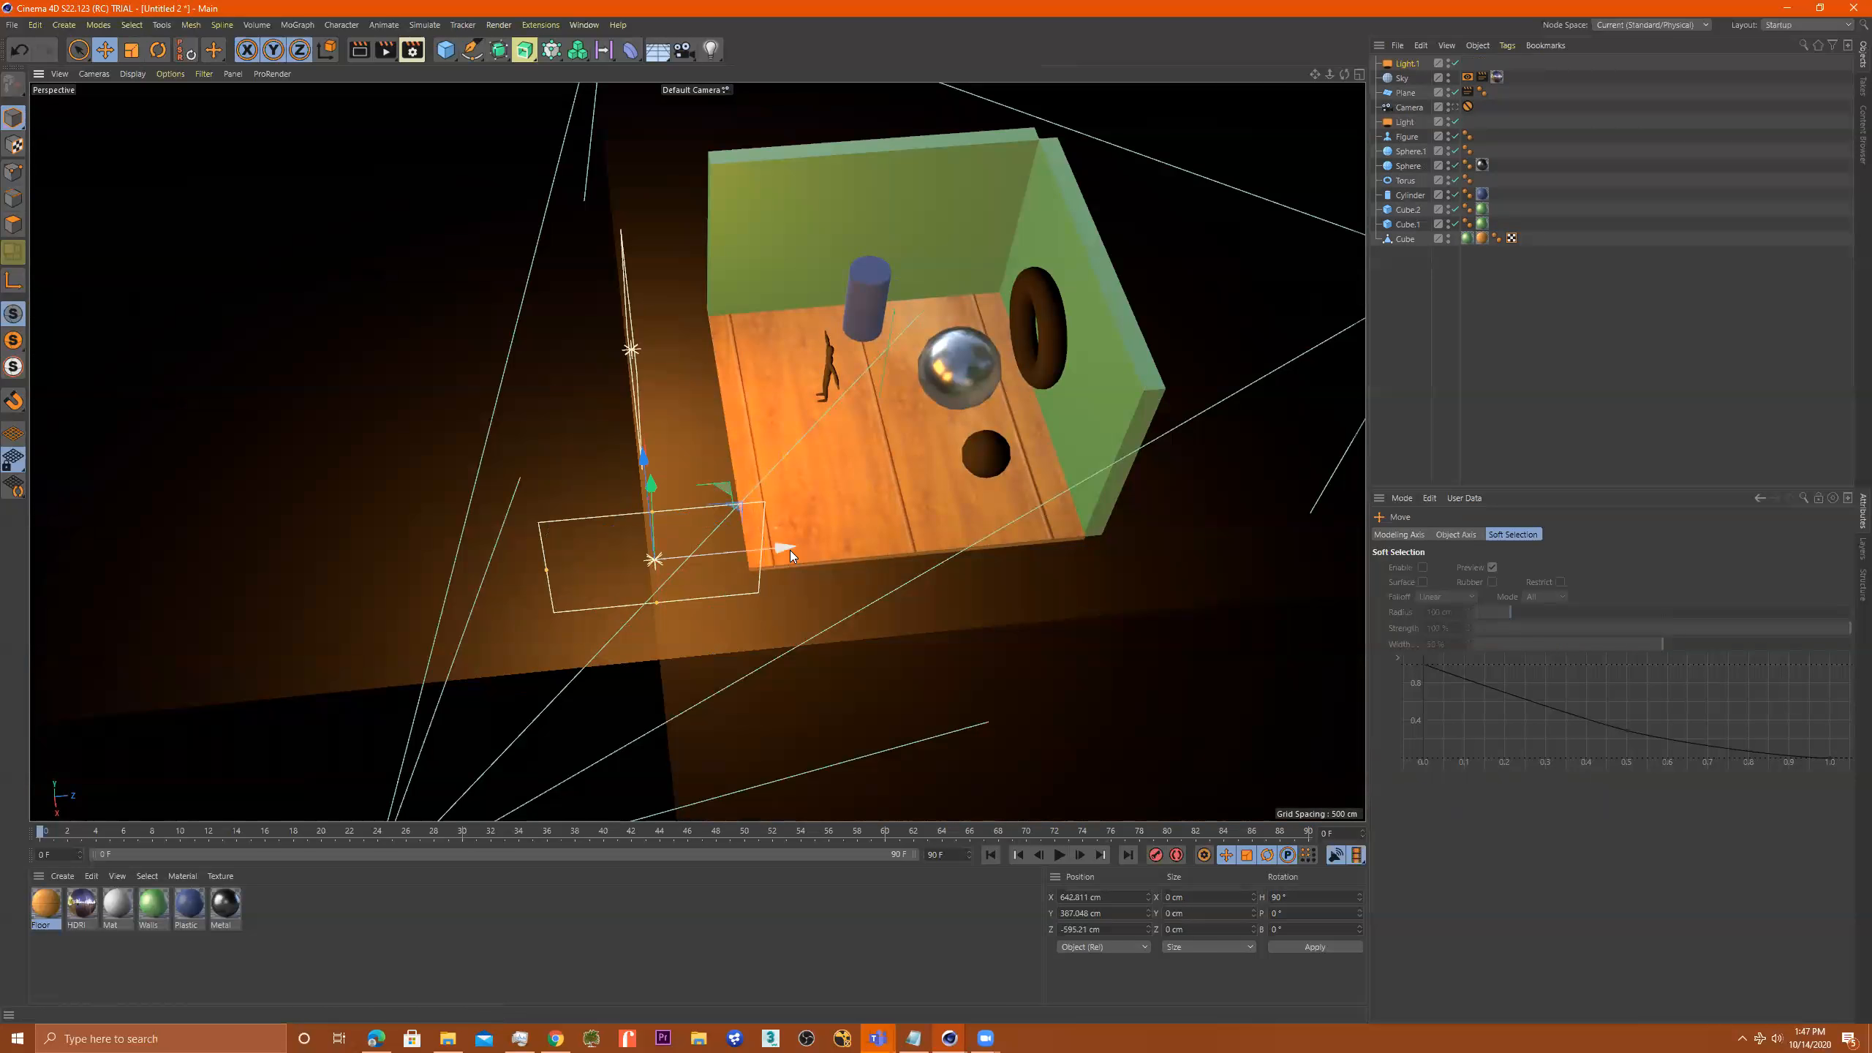
pyautogui.moveTo(821, 546); pyautogui.dragTo(1039, 539)
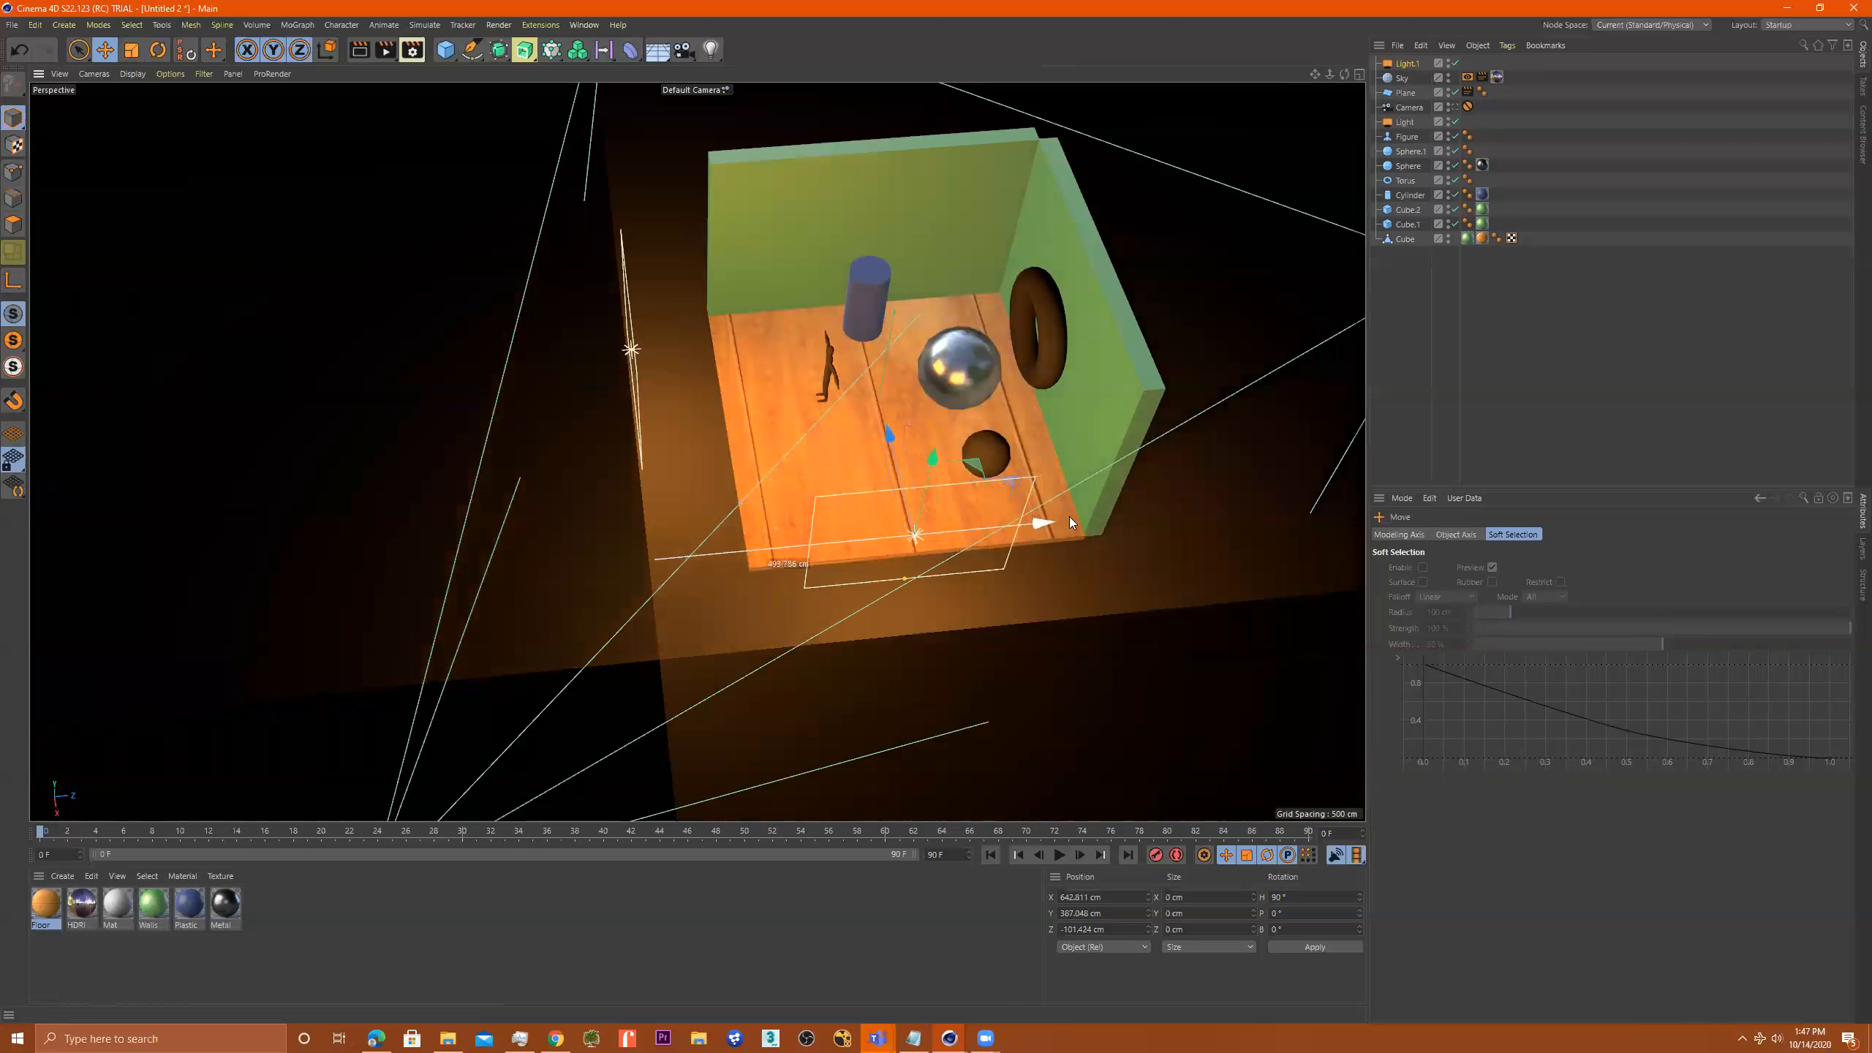
# Hide the camera object in the viewport and check the placement of both lights around the room
pyautogui.click(1448, 104)
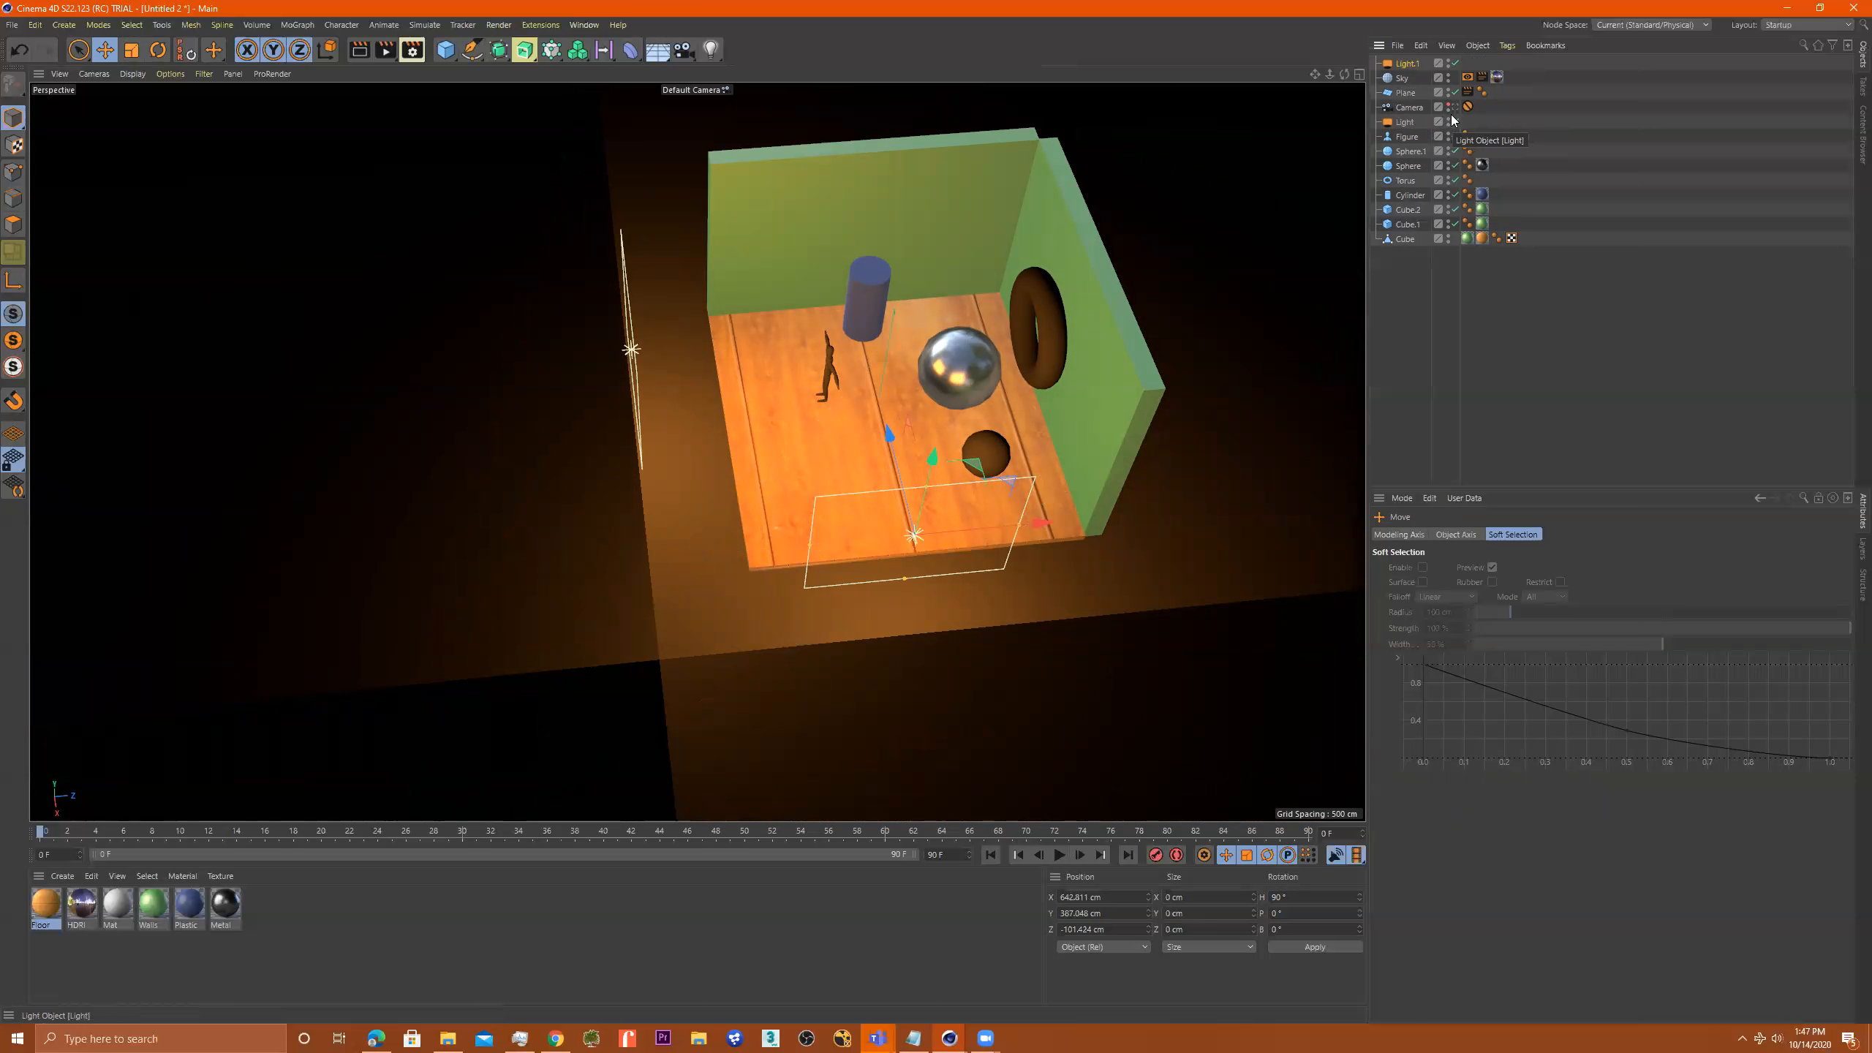
pyautogui.click(1455, 108)
pyautogui.click(1456, 109)
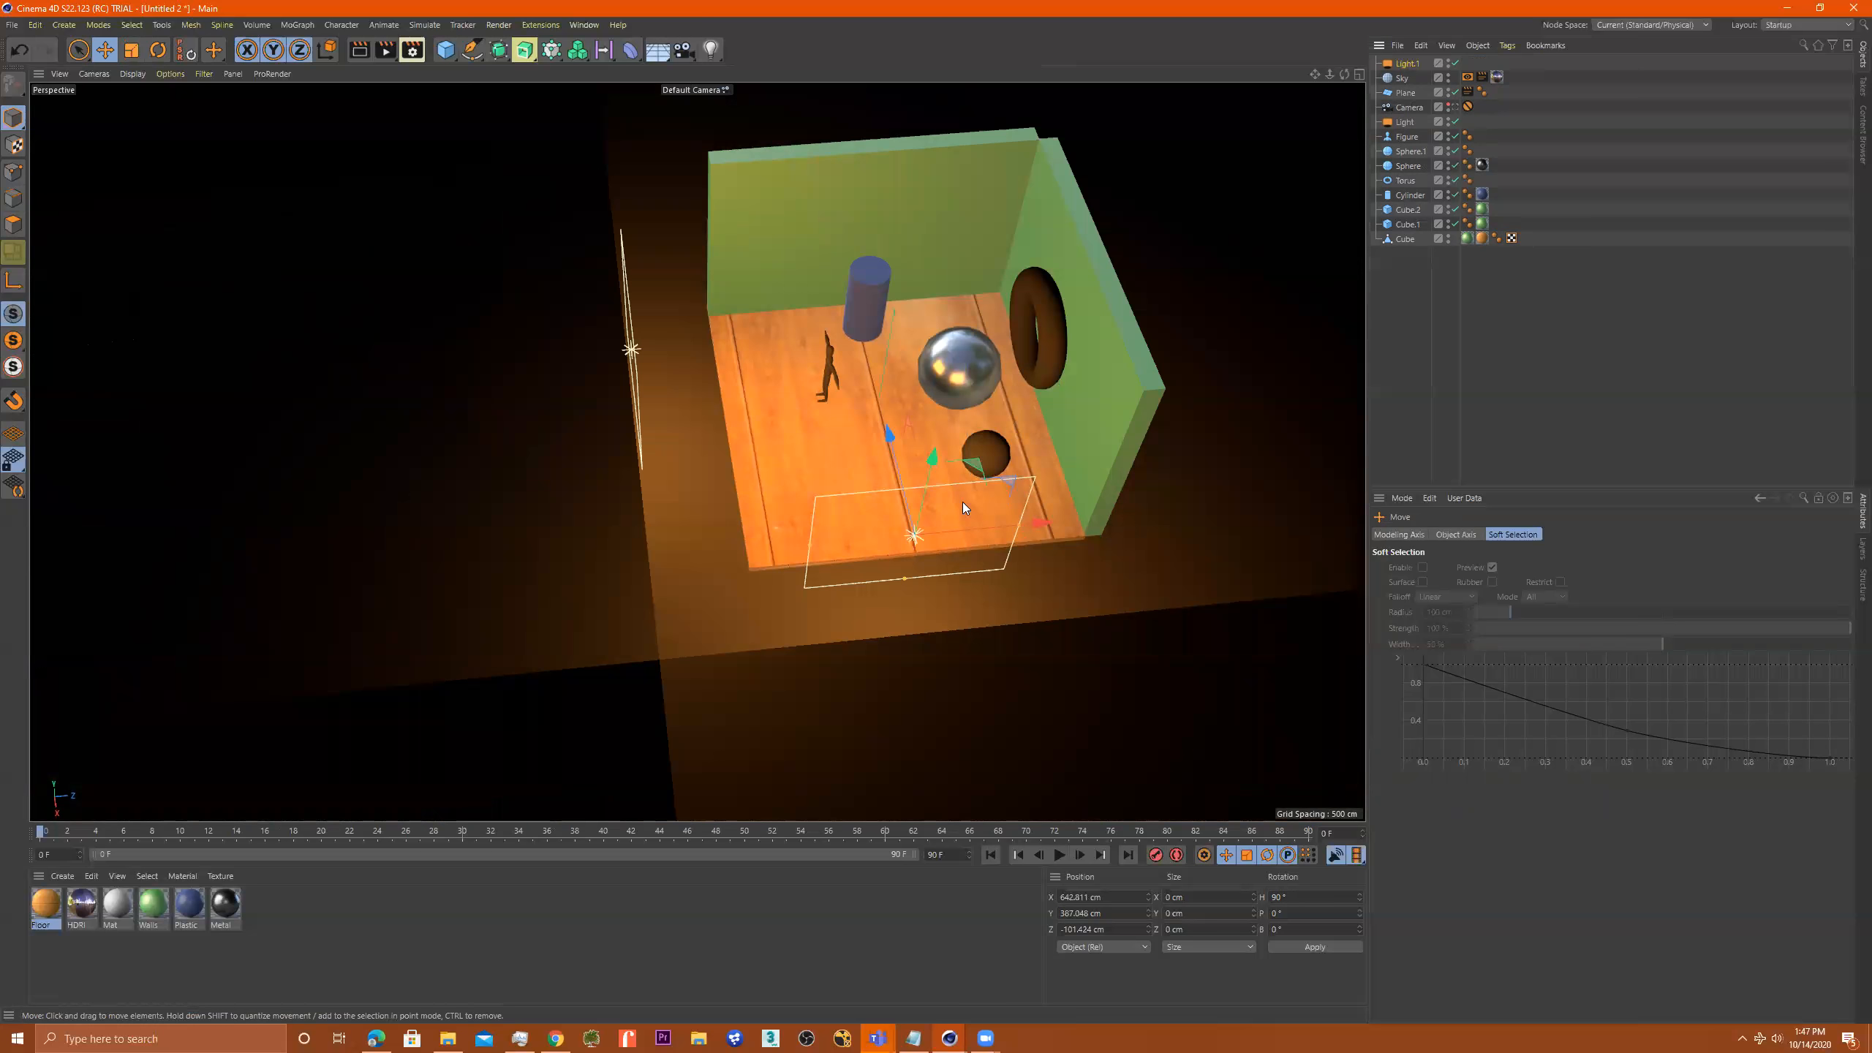
pyautogui.keyDown('alt'); pyautogui.moveTo(790, 473); pyautogui.dragTo(952, 437); pyautogui.keyUp('alt')
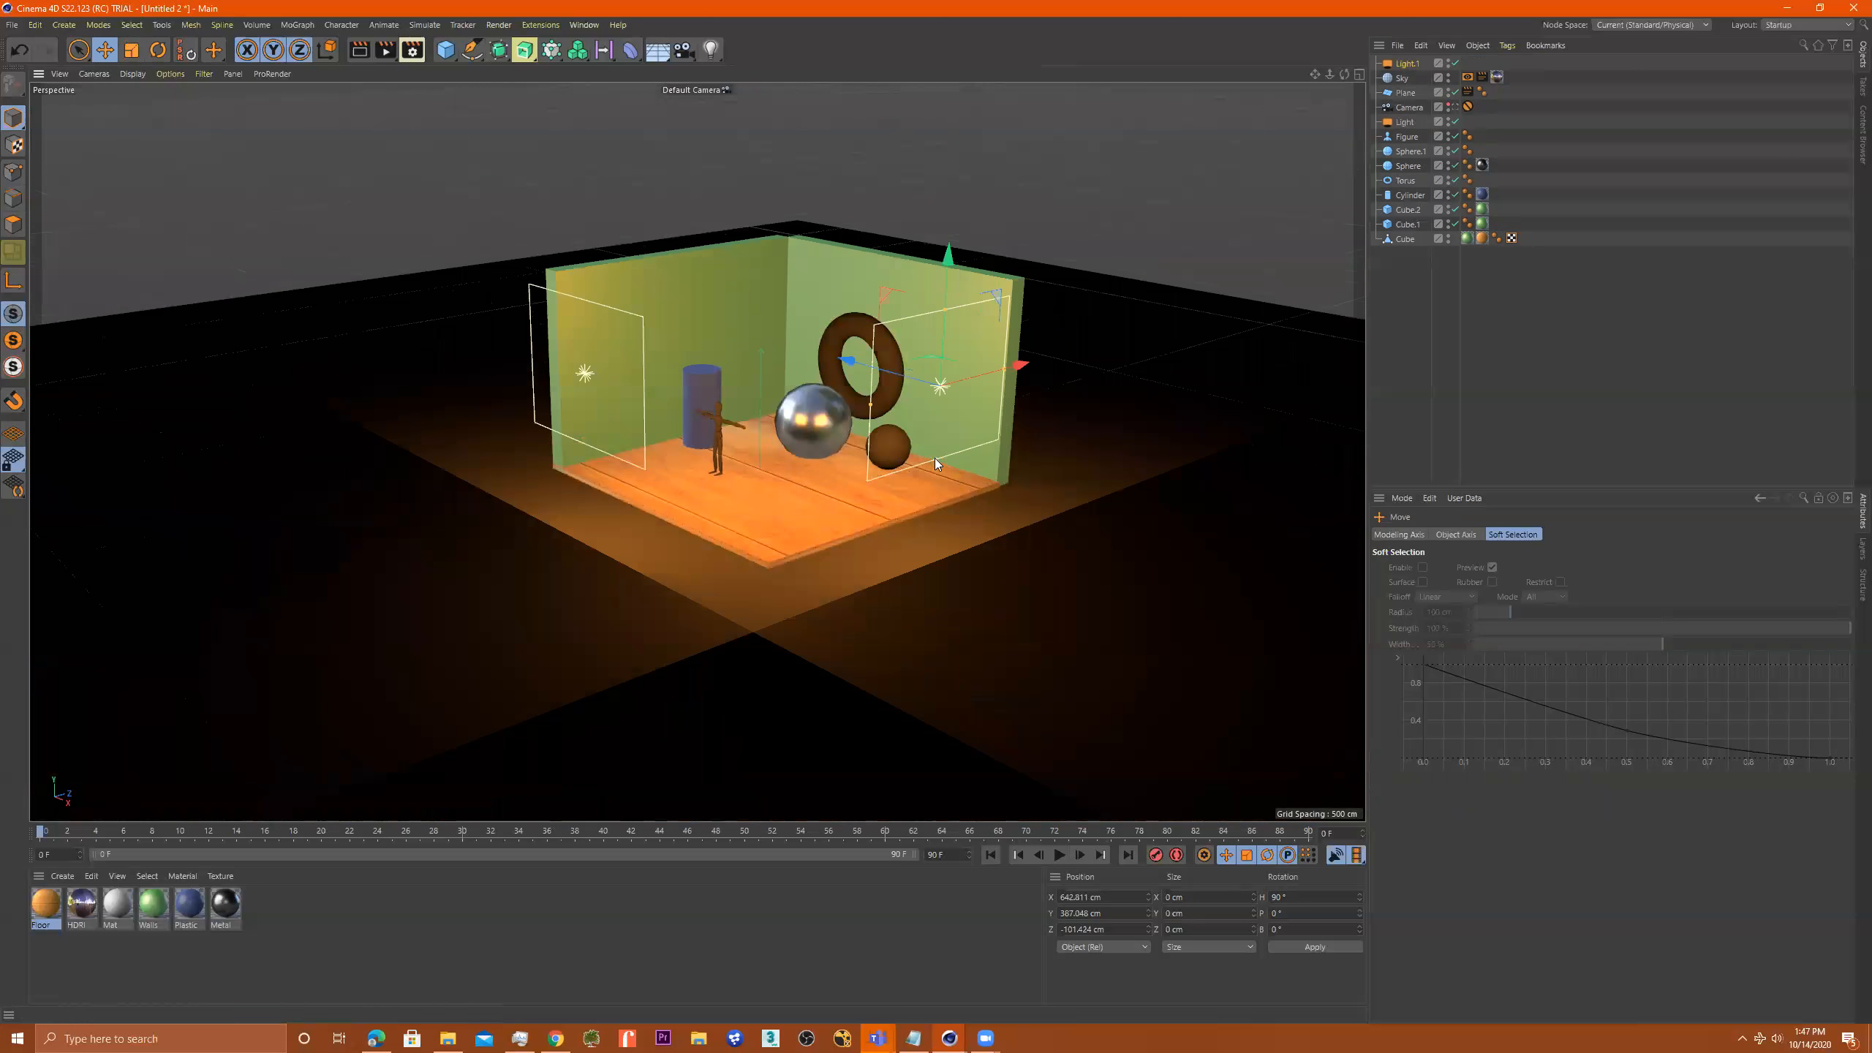
# Move the duplicated area light away from the room to about X 923 cm and set its color temperature to about 7316
pyautogui.moveTo(851, 361); pyautogui.dragTo(943, 430)
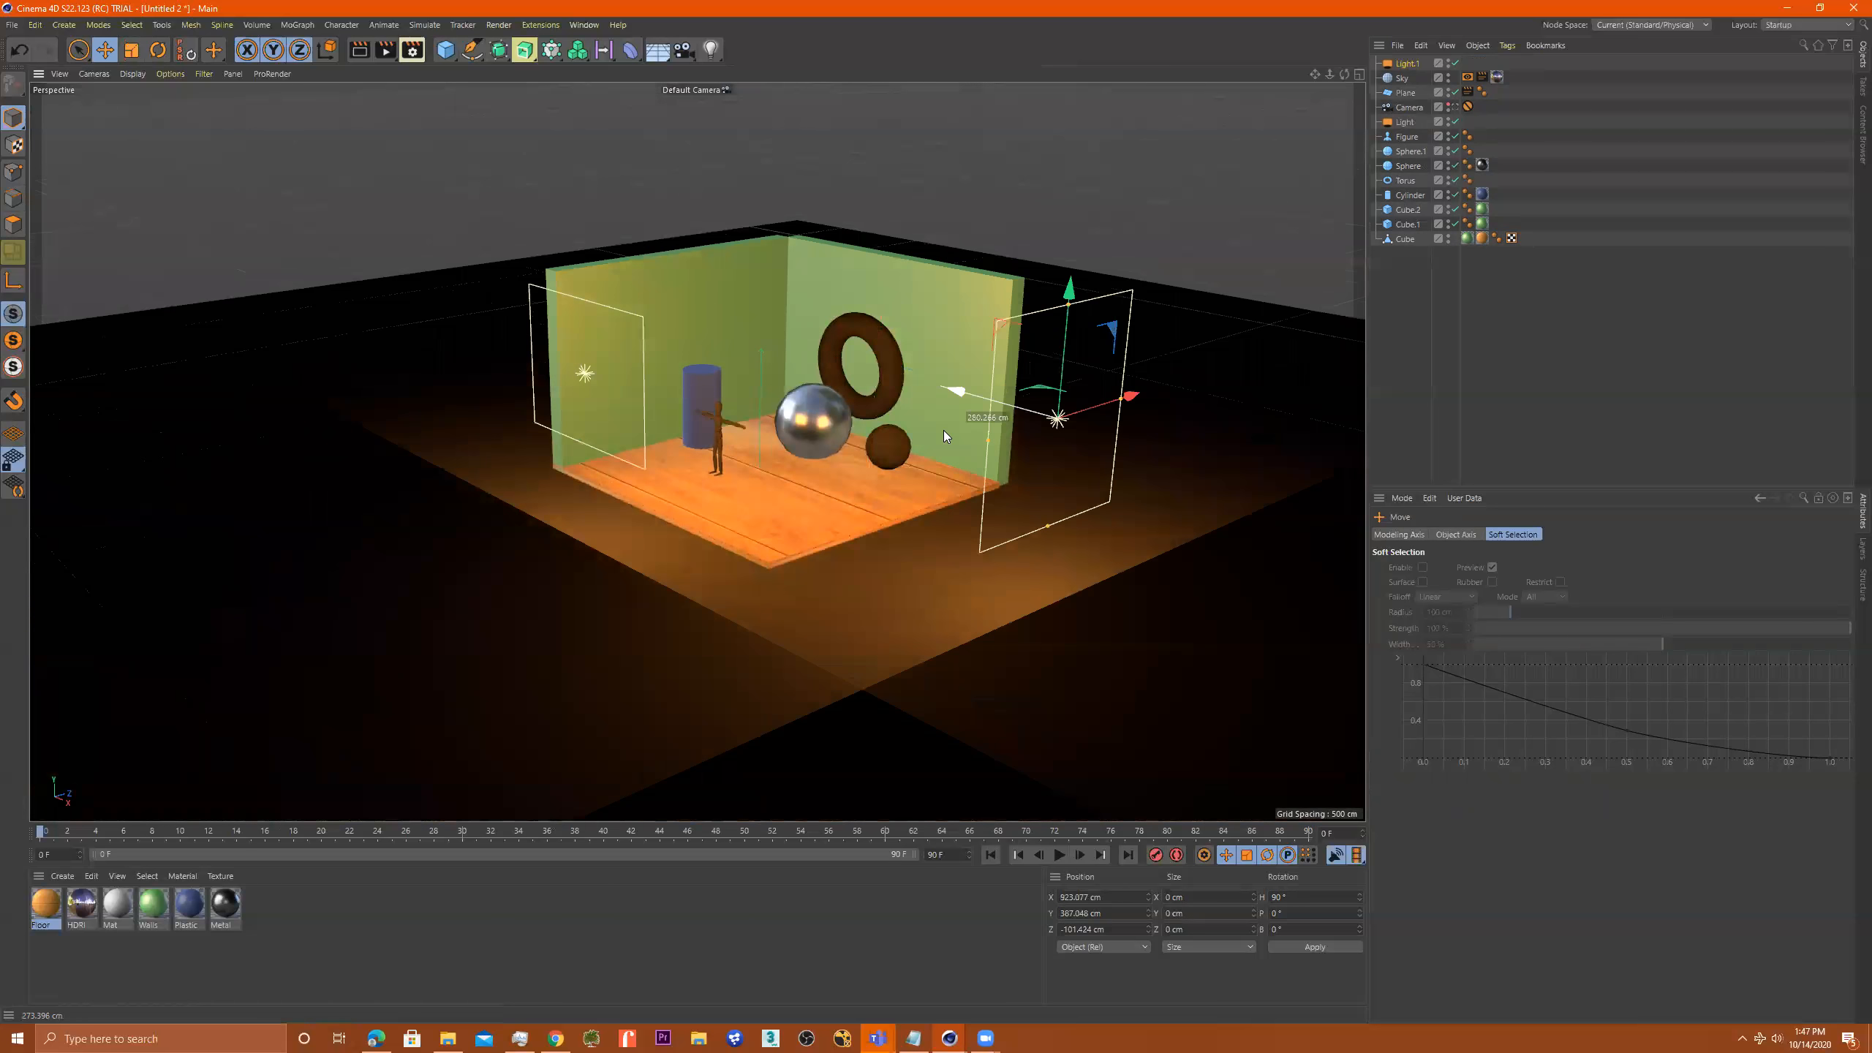
pyautogui.click(1406, 66)
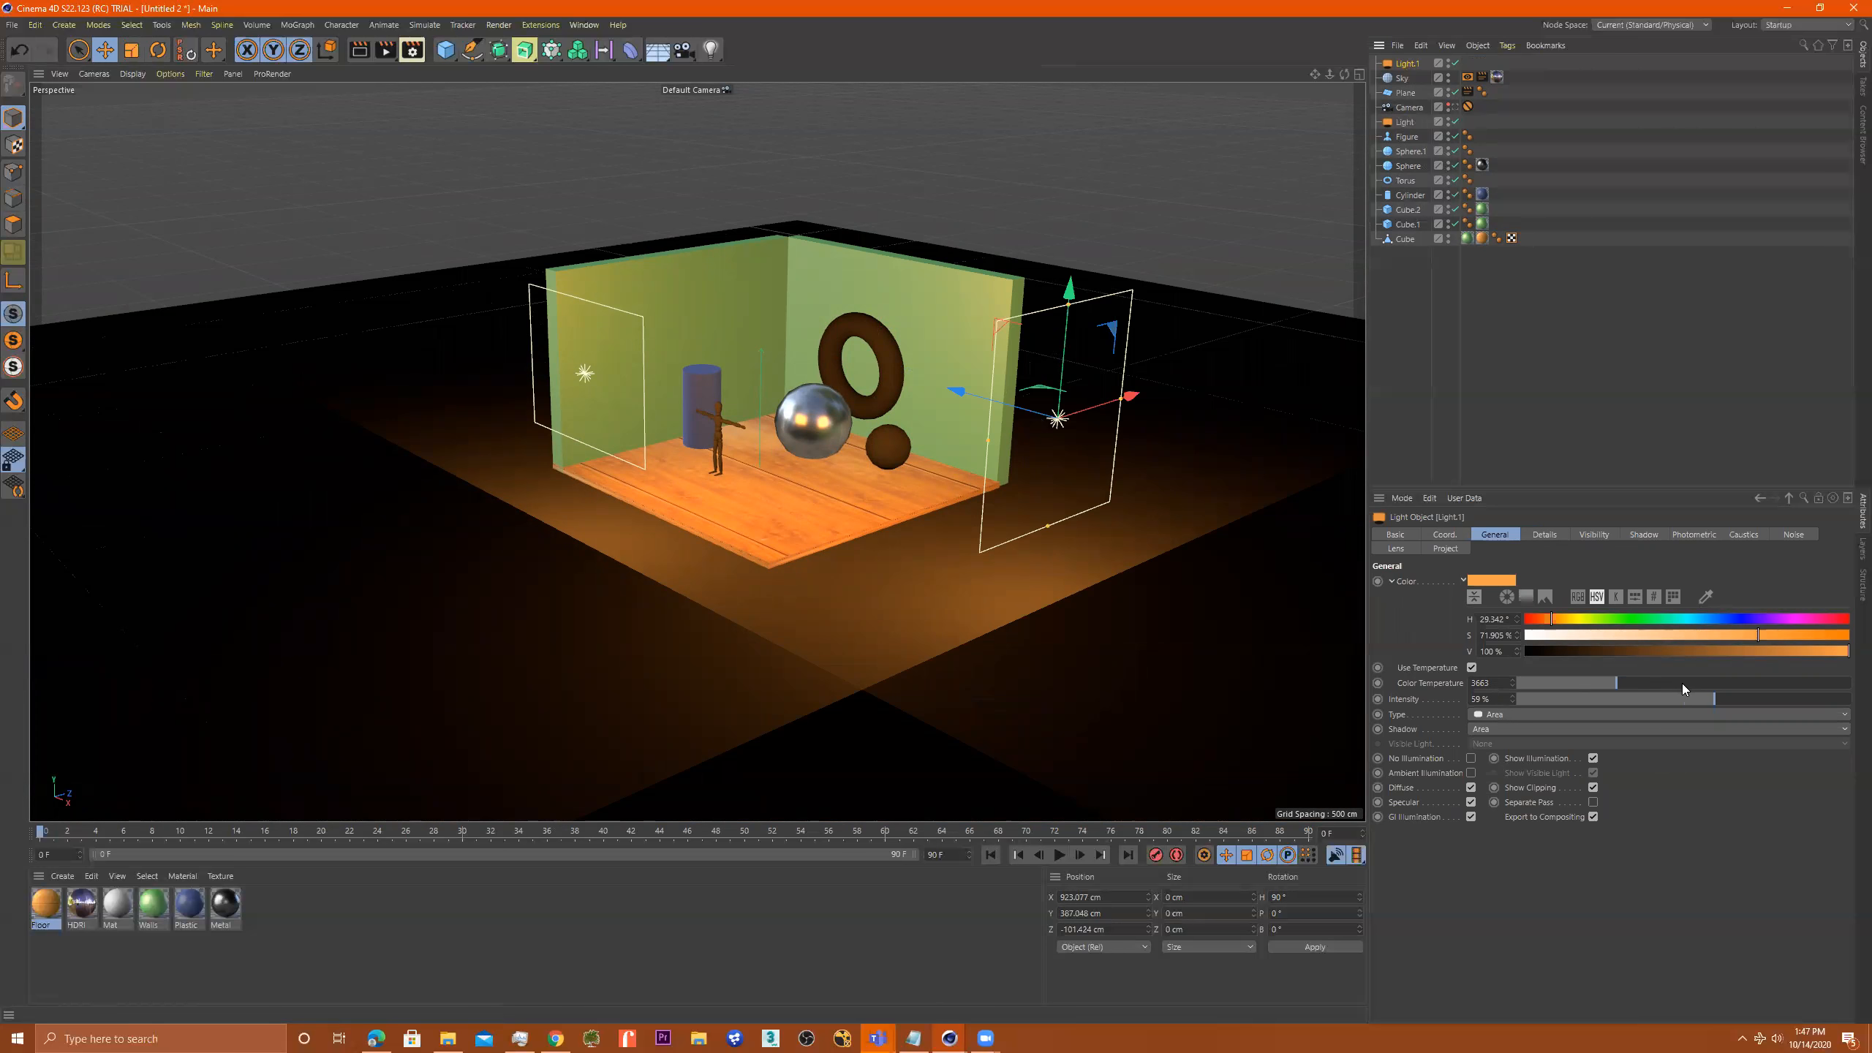
pyautogui.click(1751, 684)
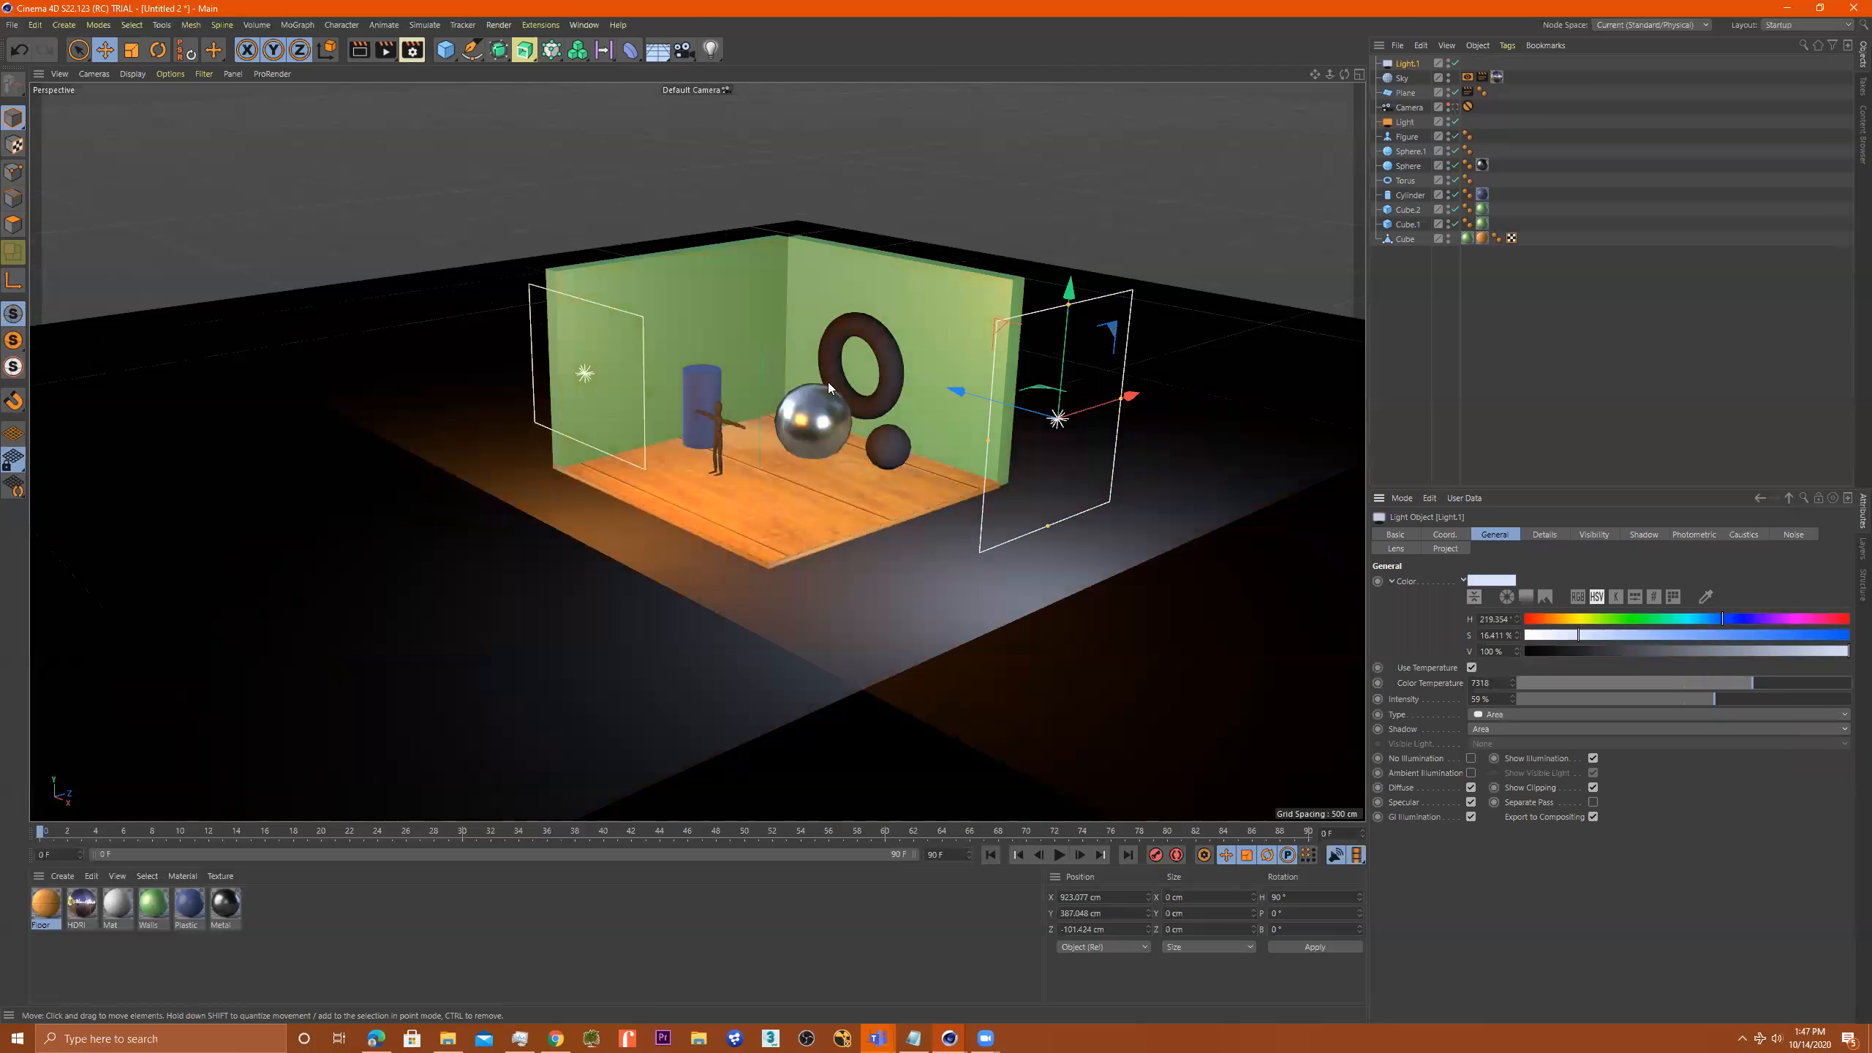
# Switch back to the scene camera's view and test-render the room to the Picture Viewer
pyautogui.click(1452, 107)
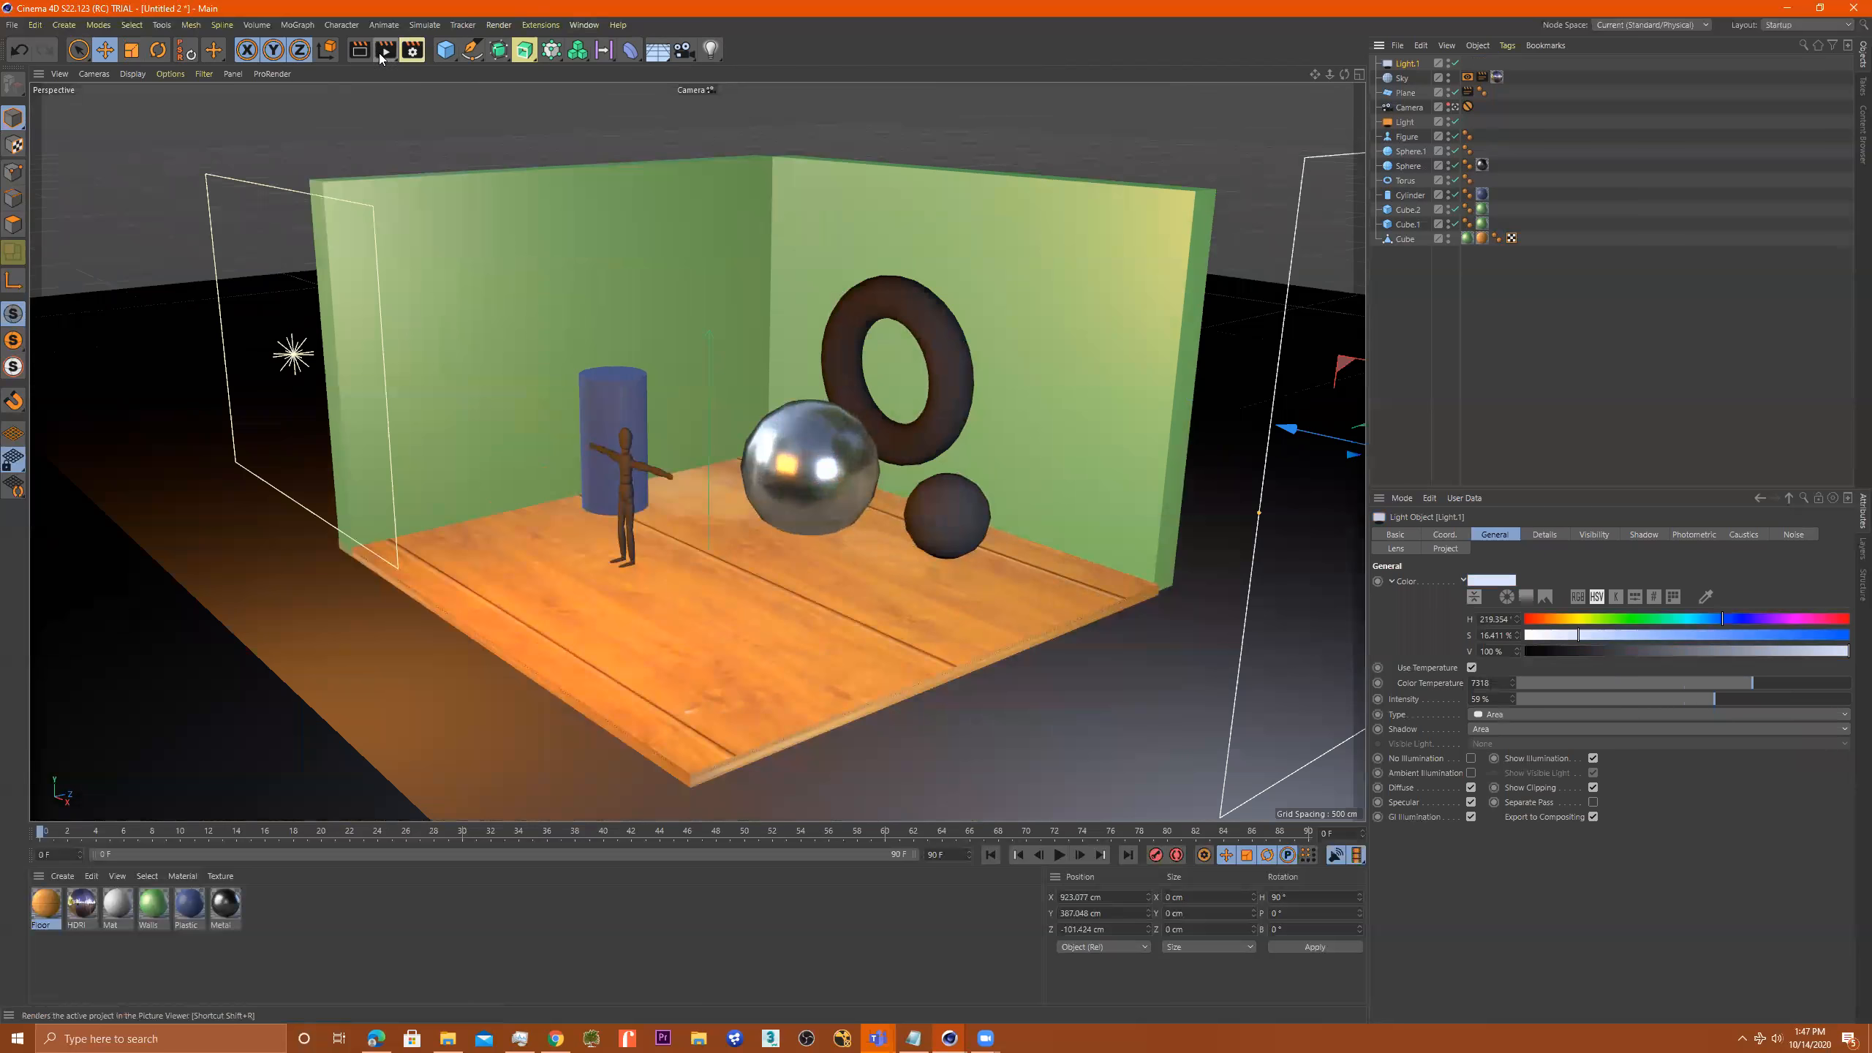
pyautogui.click(382, 51)
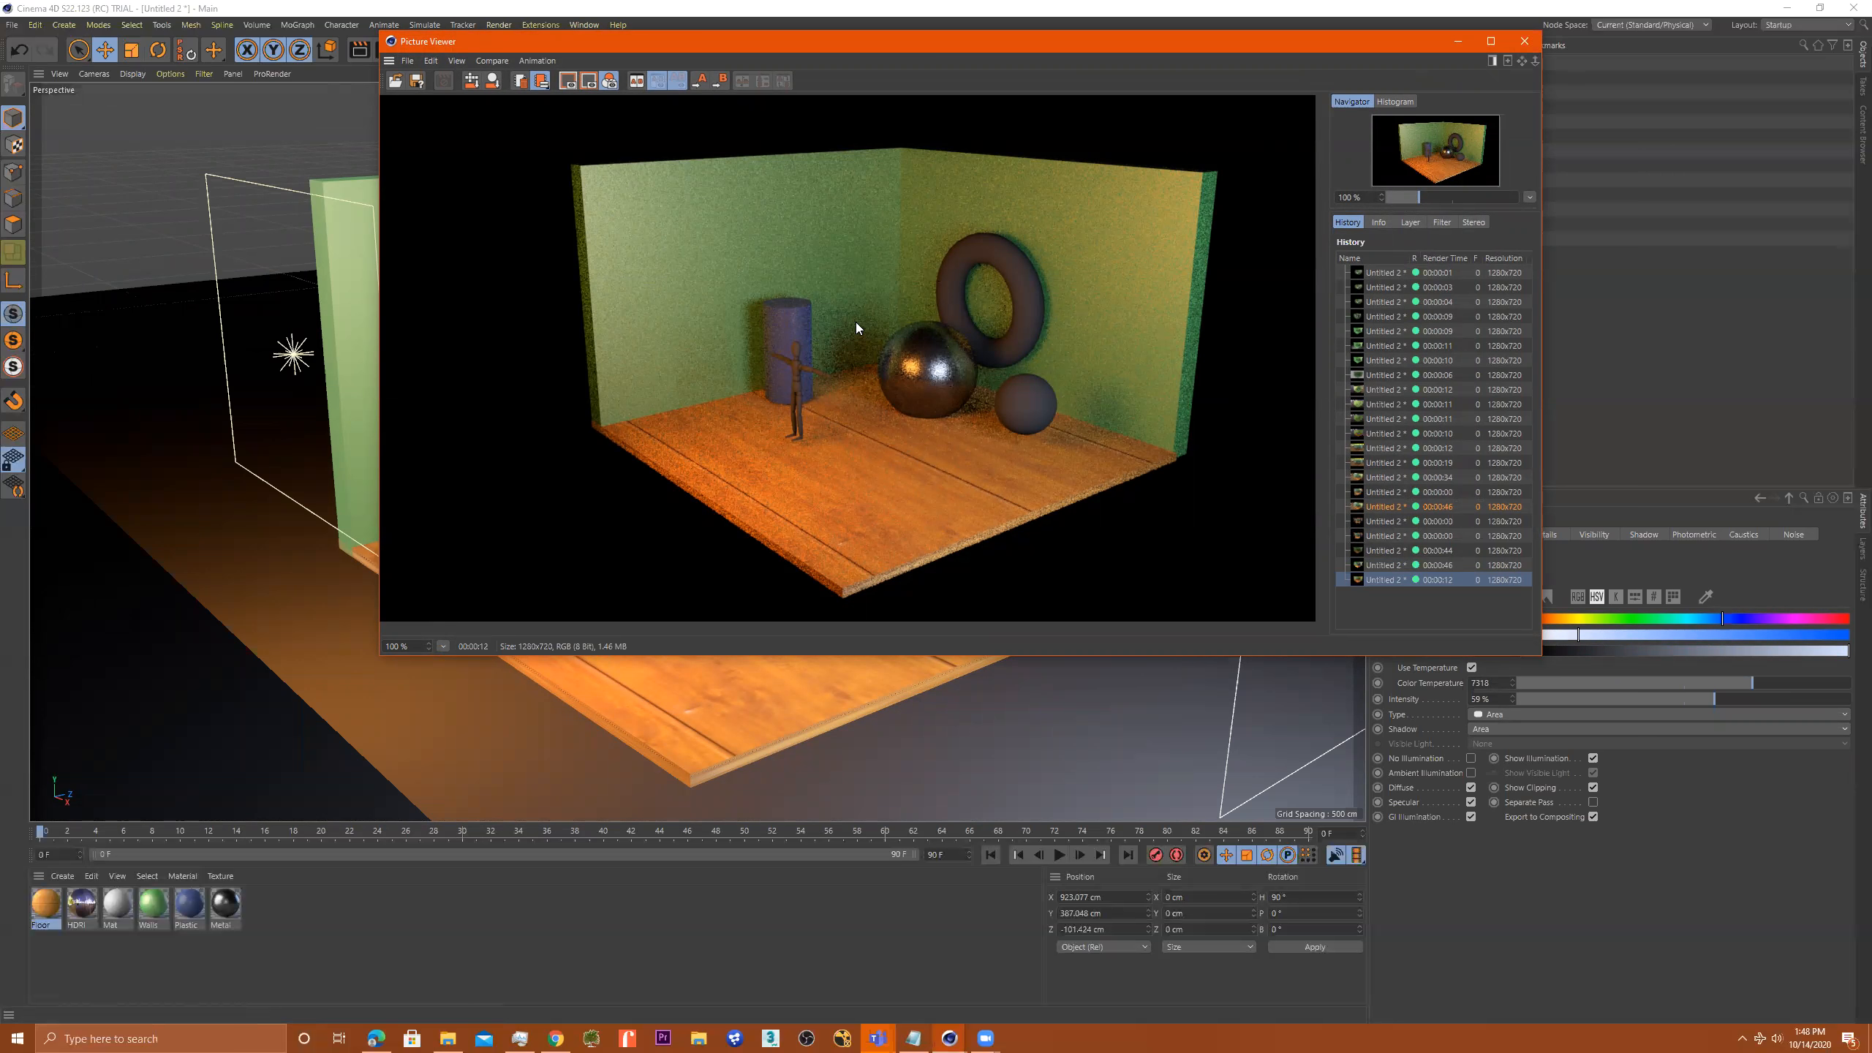
pyautogui.click(1523, 43)
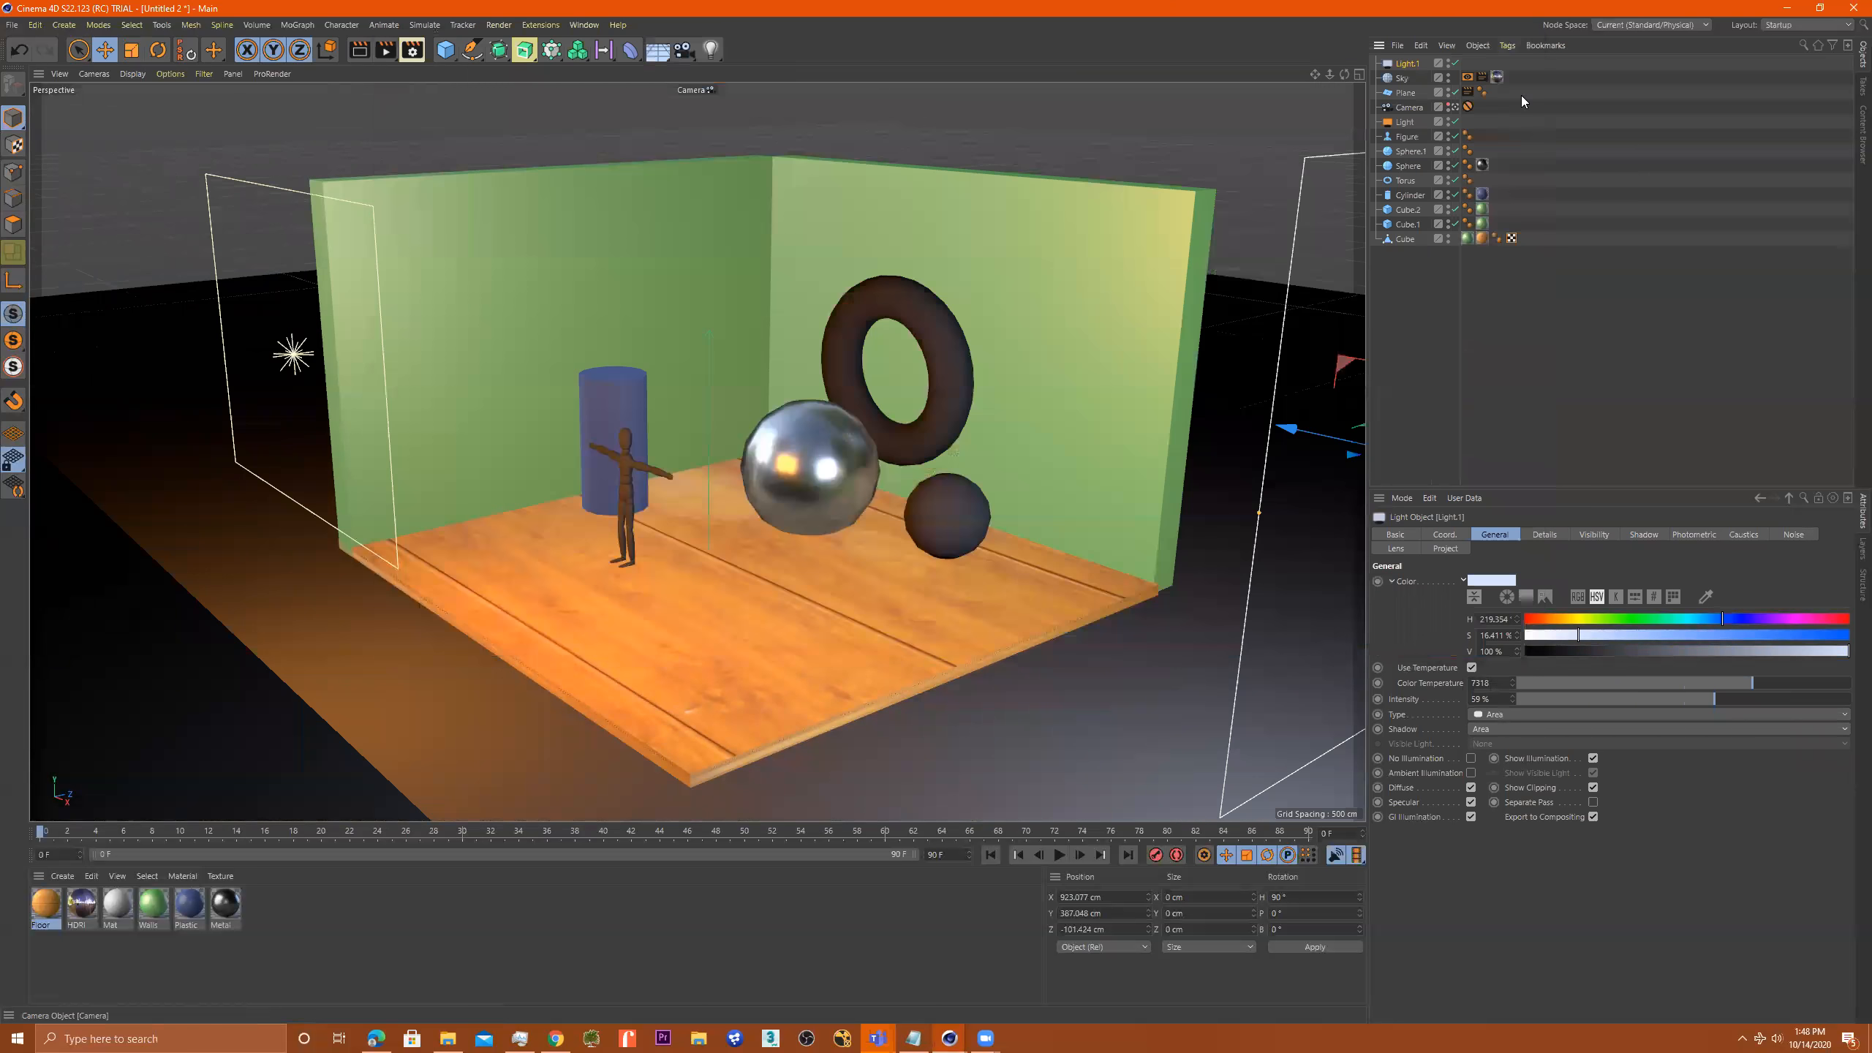
# Add a third area light inside the room and move it to about Y 296 cm and Z -115 cm
pyautogui.click(710, 49)
pyautogui.click(867, 156)
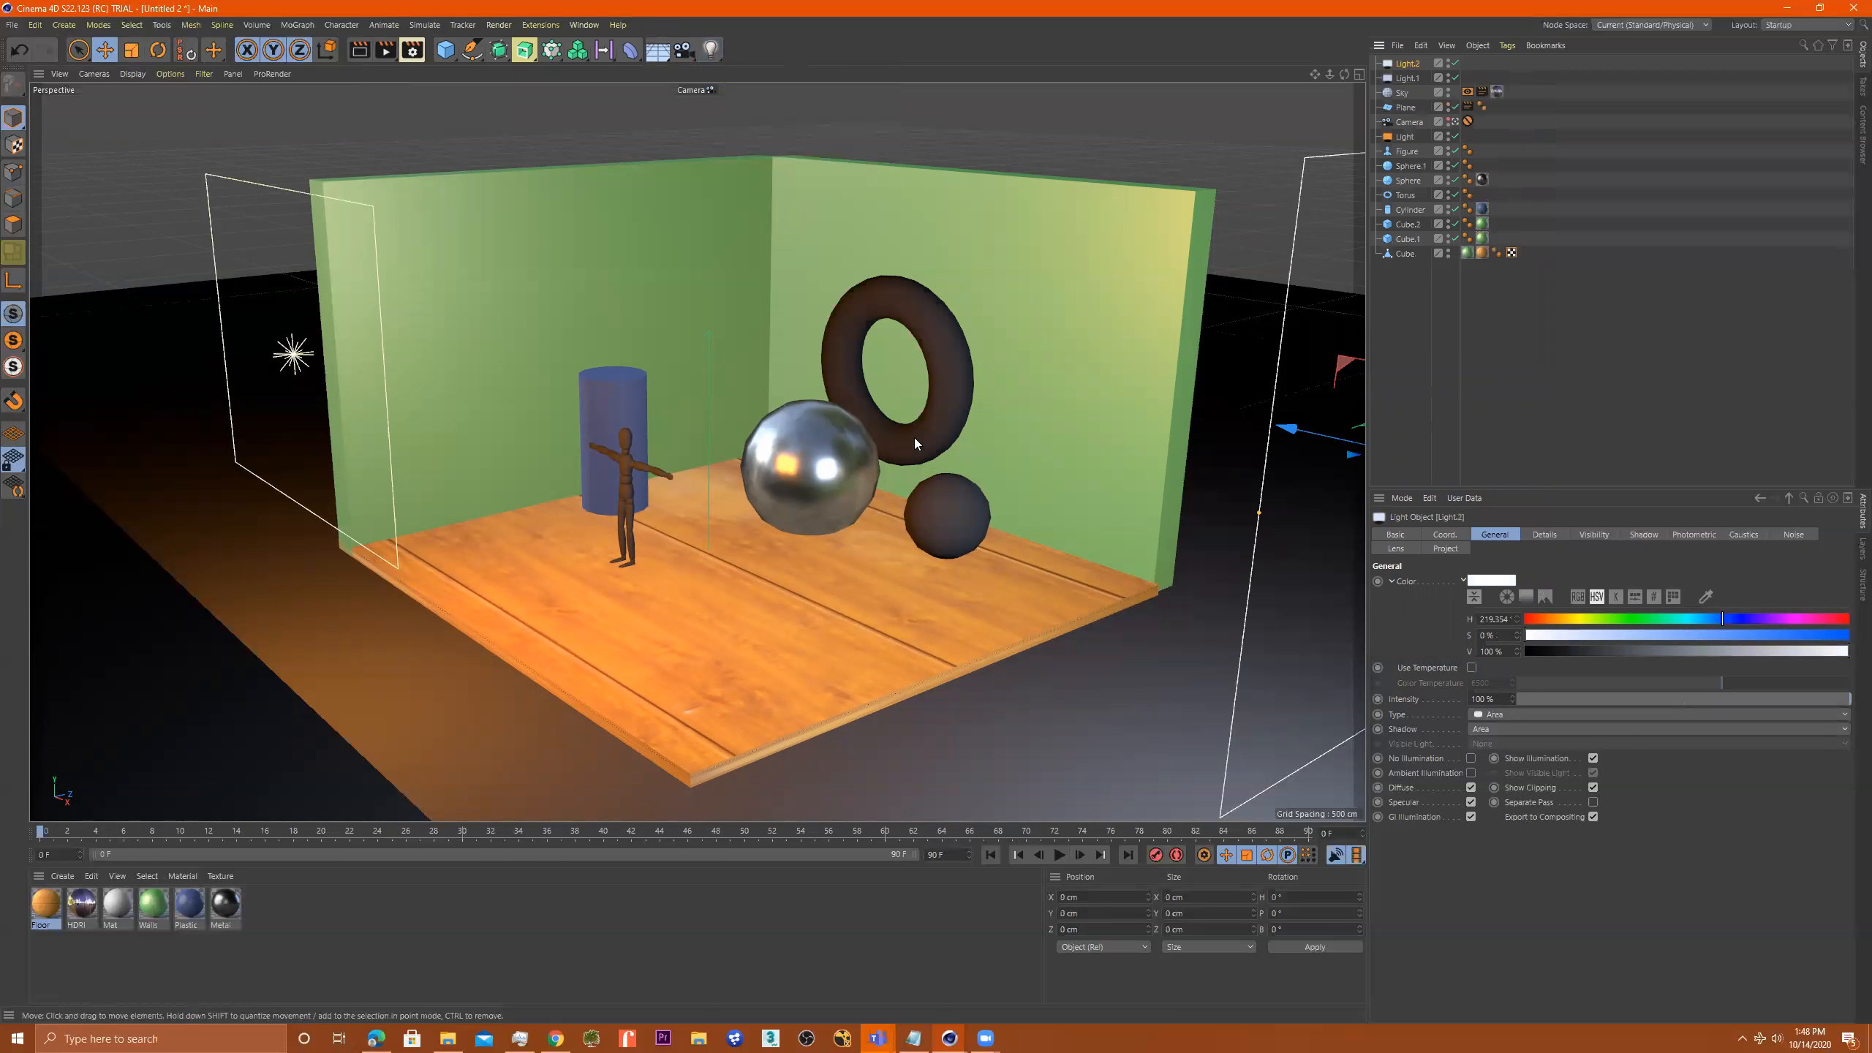
pyautogui.moveTo(711, 438); pyautogui.dragTo(717, 220)
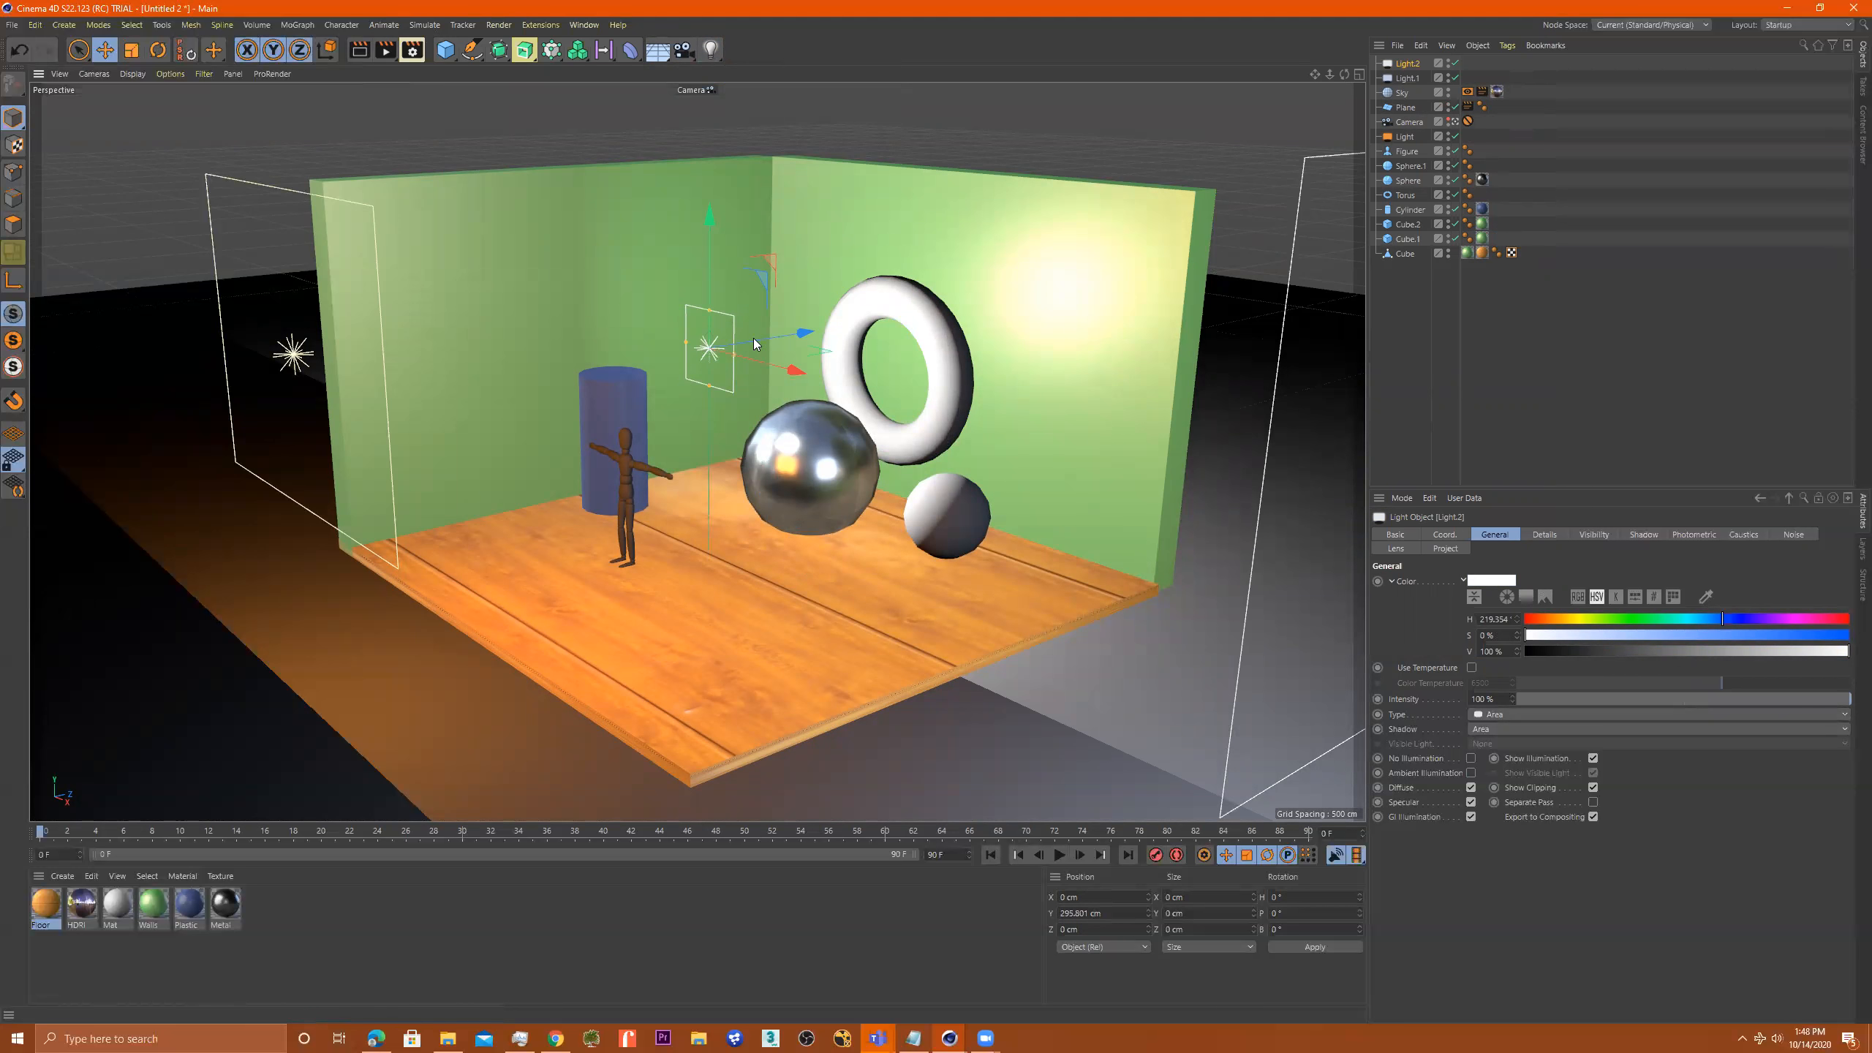
pyautogui.moveTo(815, 328)
pyautogui.mouseDown()
pyautogui.moveTo(595, 411)
pyautogui.moveTo(800, 364)
pyautogui.moveTo(715, 389)
pyautogui.moveTo(814, 334)
pyautogui.mouseUp()
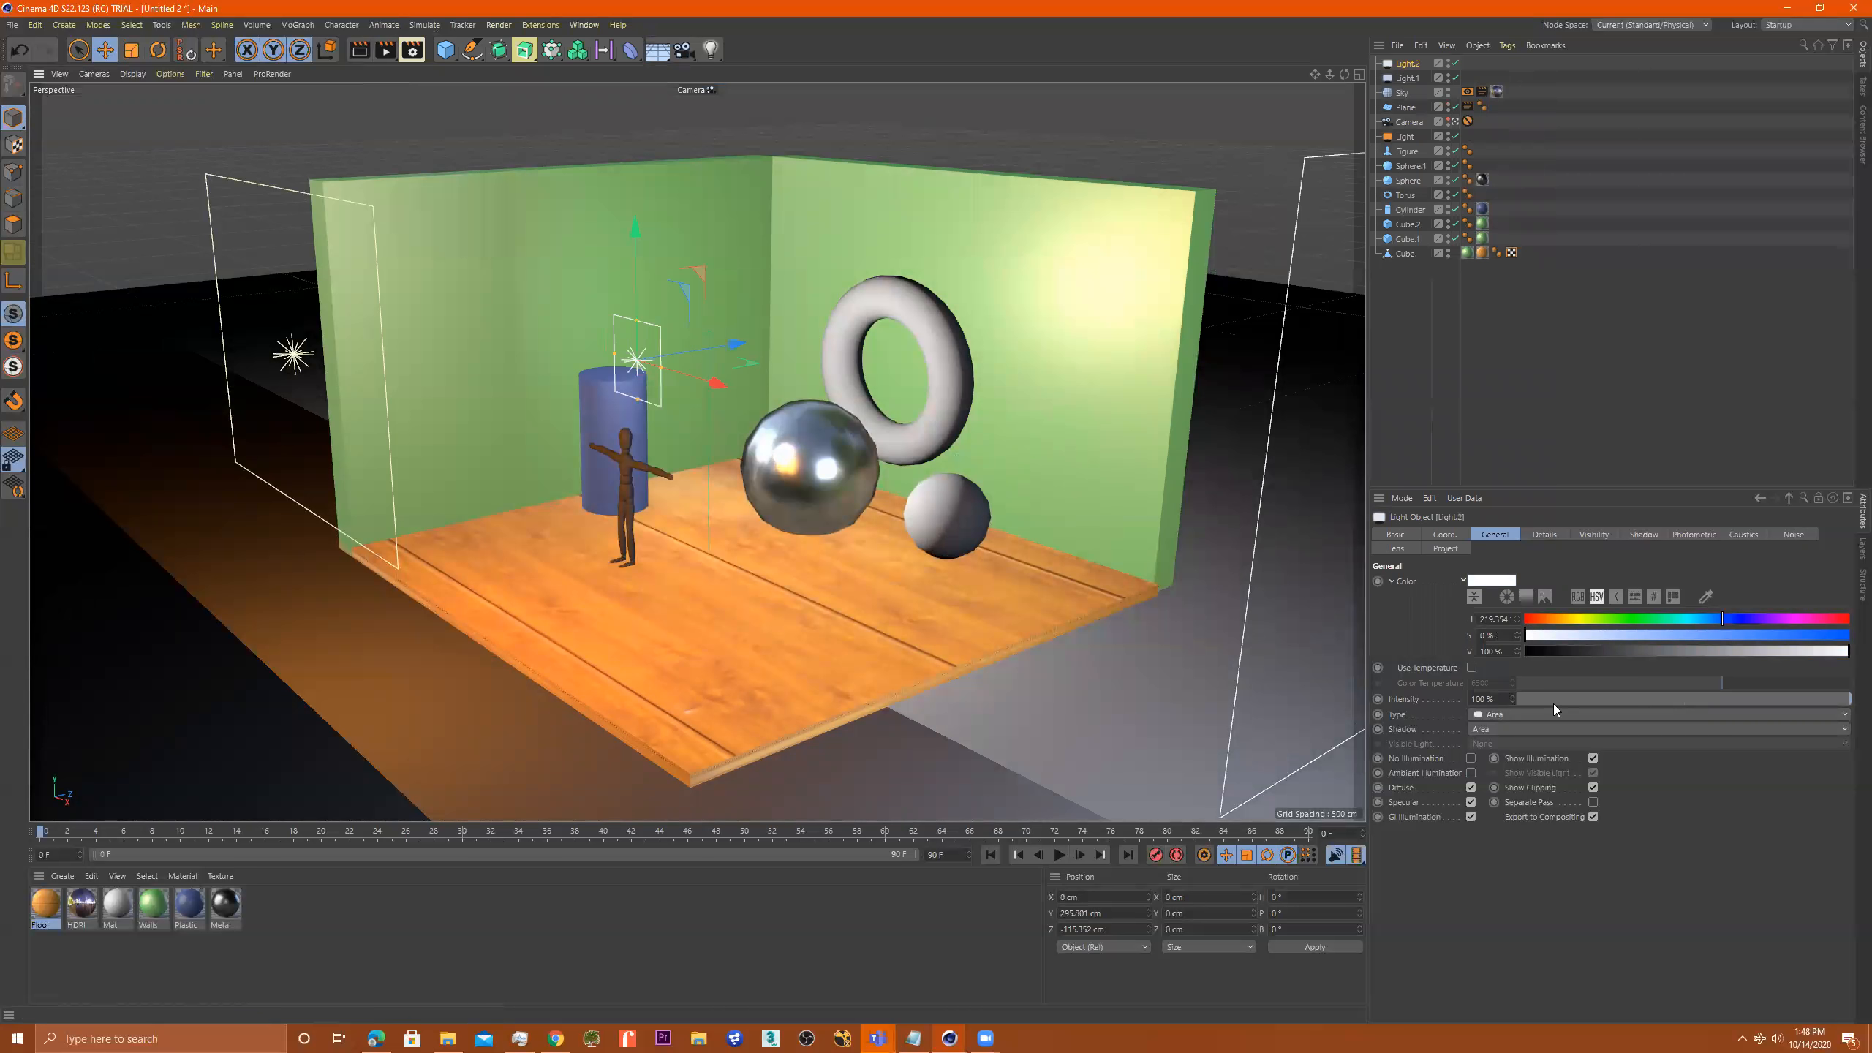
# Try the new light as an Omni type, moved to about Z 47 cm and rotated to a heading of about -89°
pyautogui.click(1528, 715)
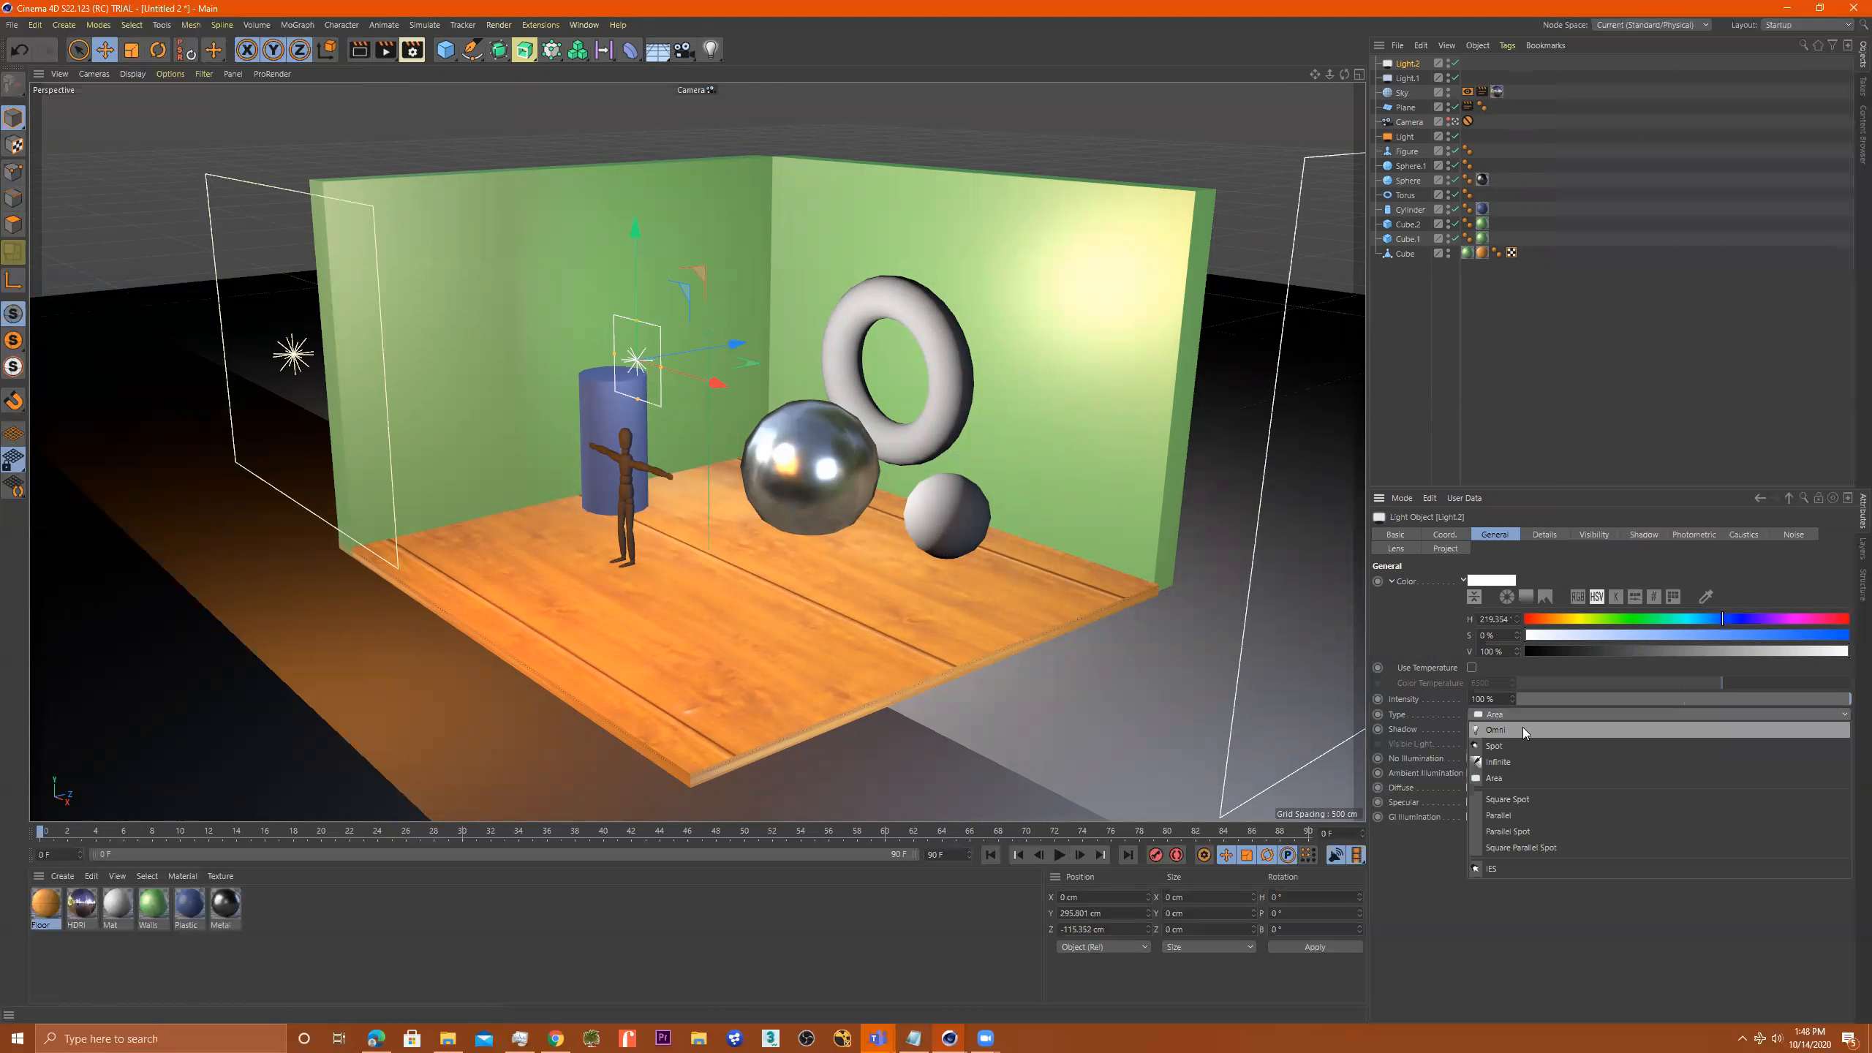
pyautogui.click(1522, 726)
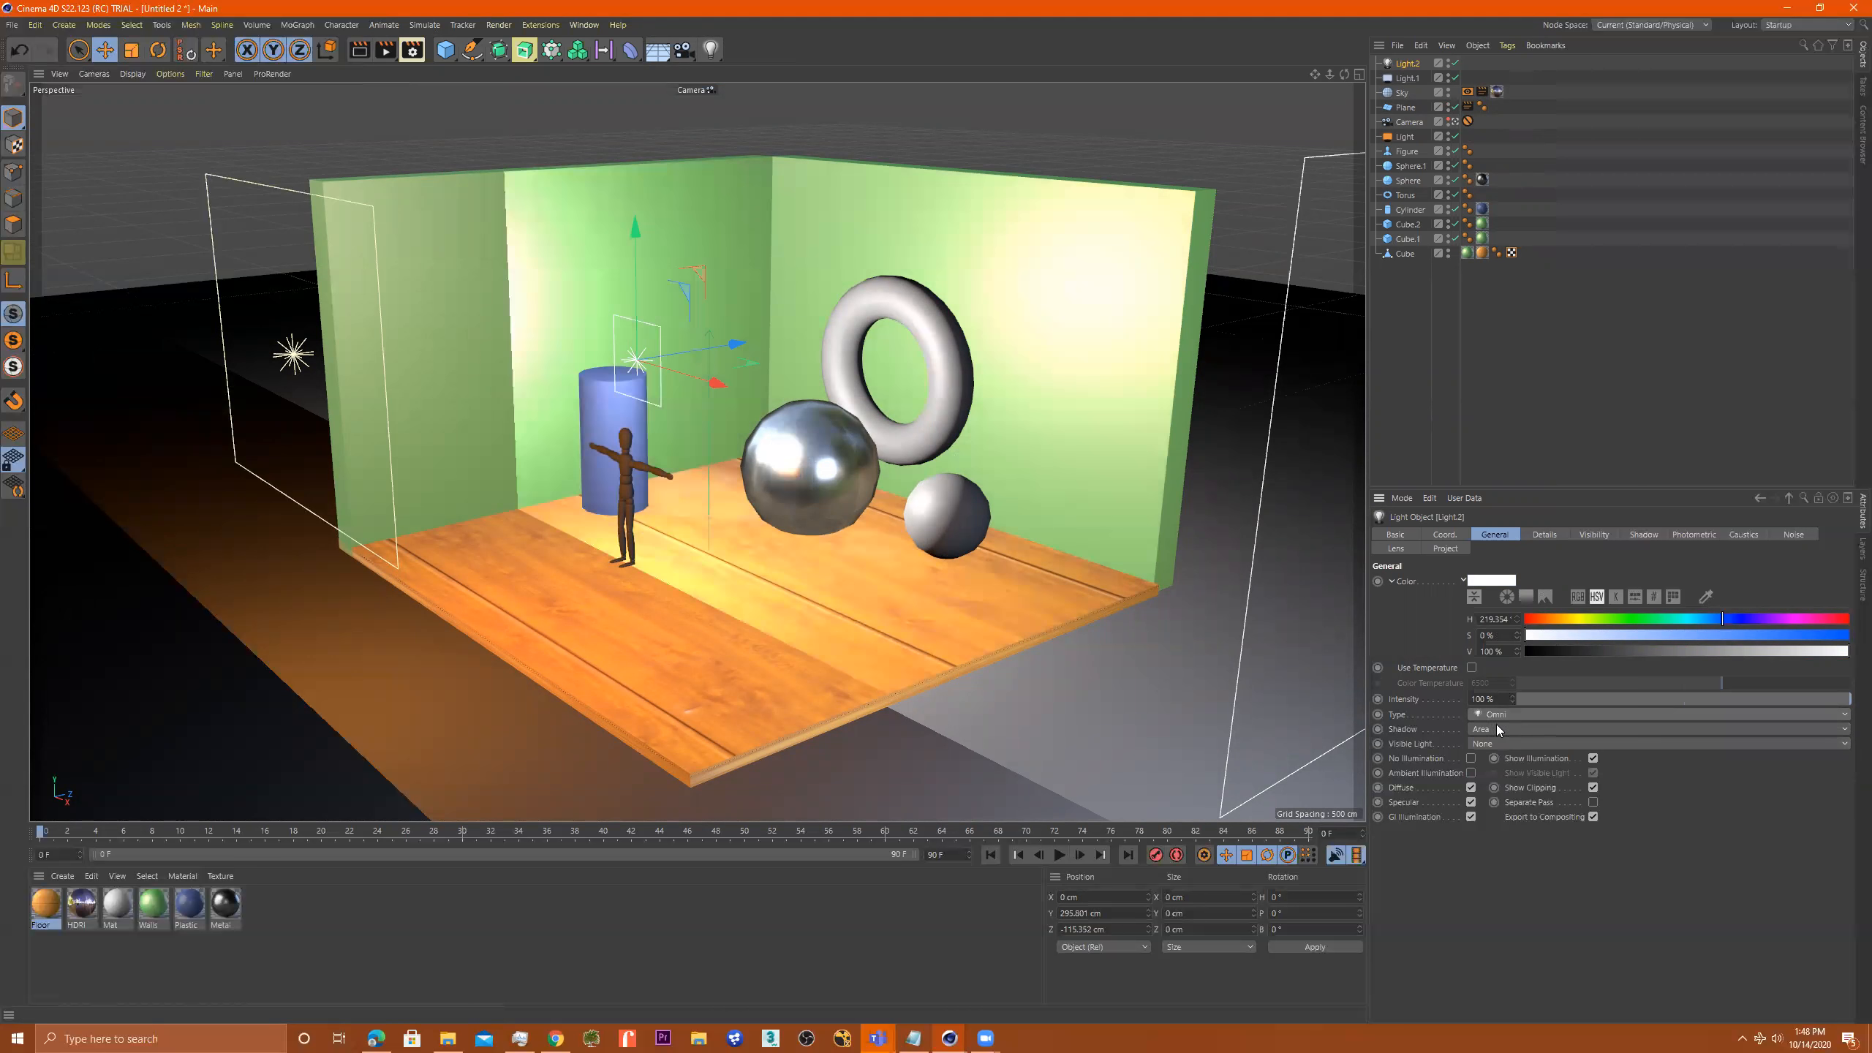
pyautogui.moveTo(819, 313)
pyautogui.mouseDown()
pyautogui.moveTo(846, 305)
pyautogui.moveTo(824, 305)
pyautogui.mouseUp()
pyautogui.click(811, 363)
pyautogui.press('r')
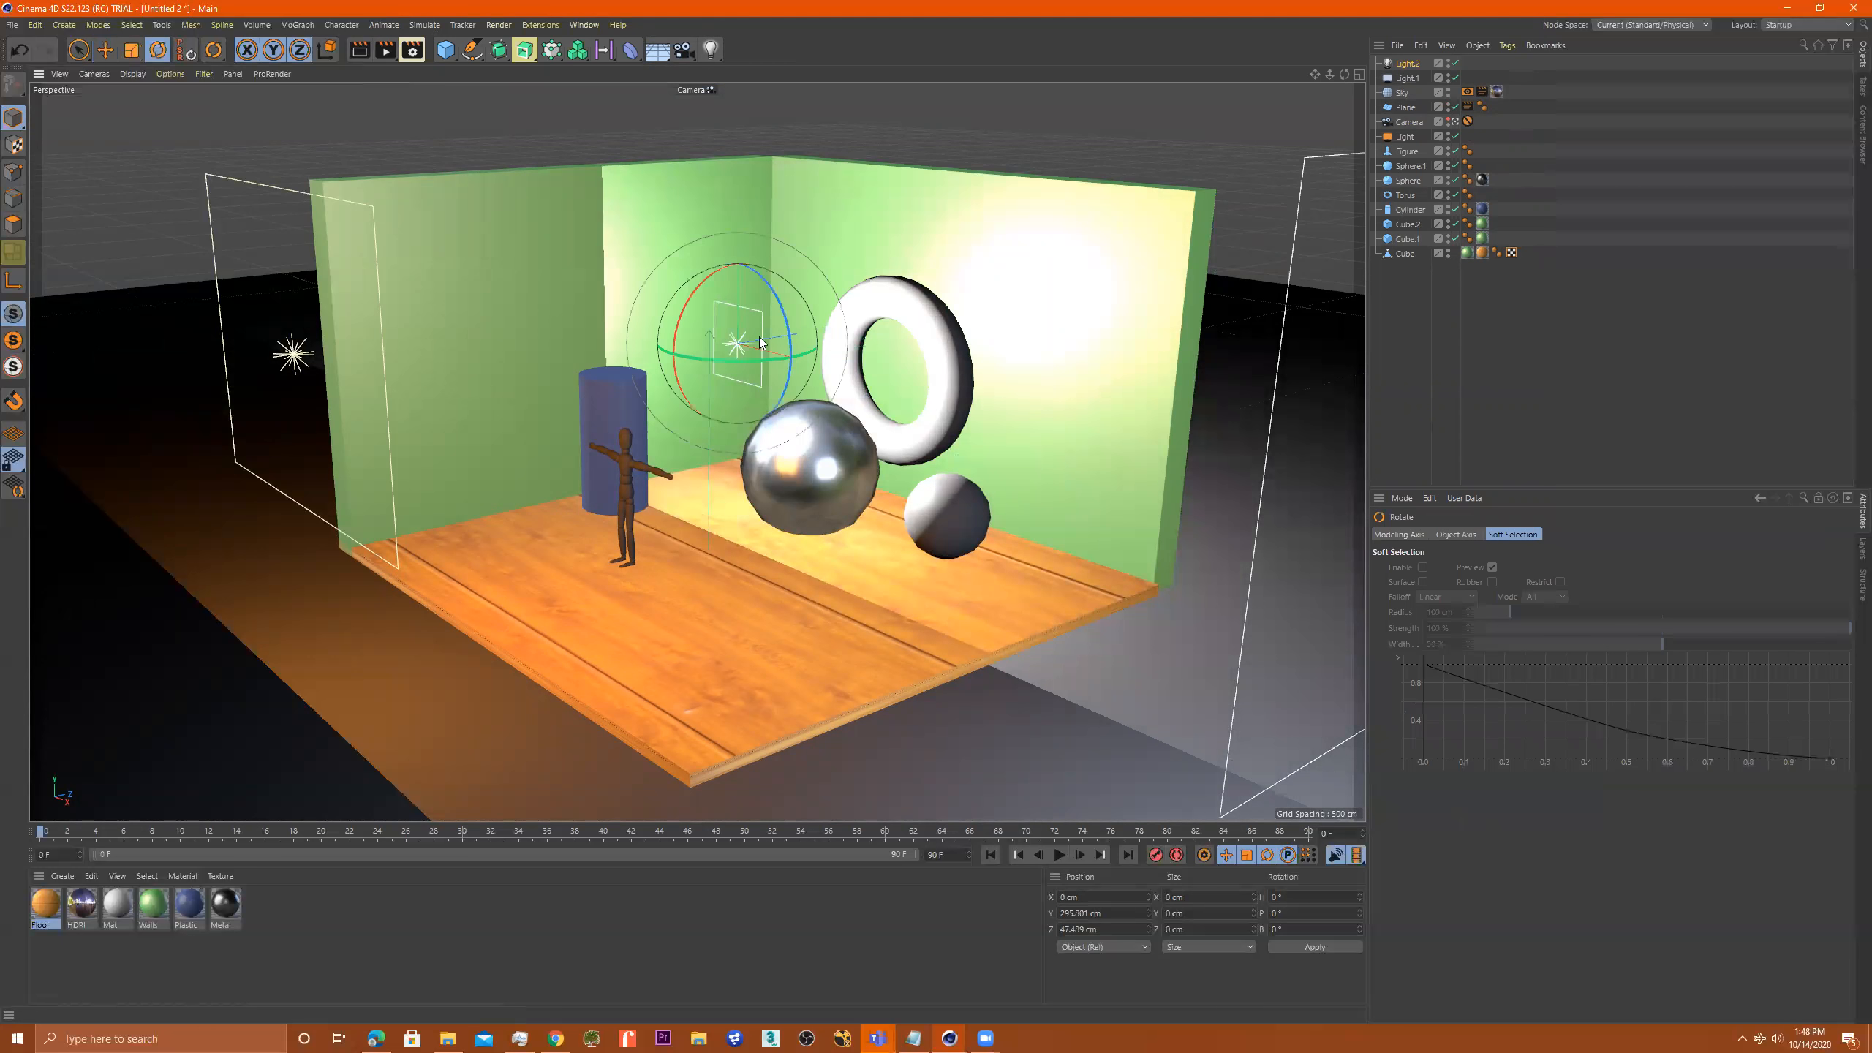
pyautogui.moveTo(766, 360); pyautogui.dragTo(657, 354)
# Change the third light's type back to Area
pyautogui.click(1409, 65)
pyautogui.click(1536, 710)
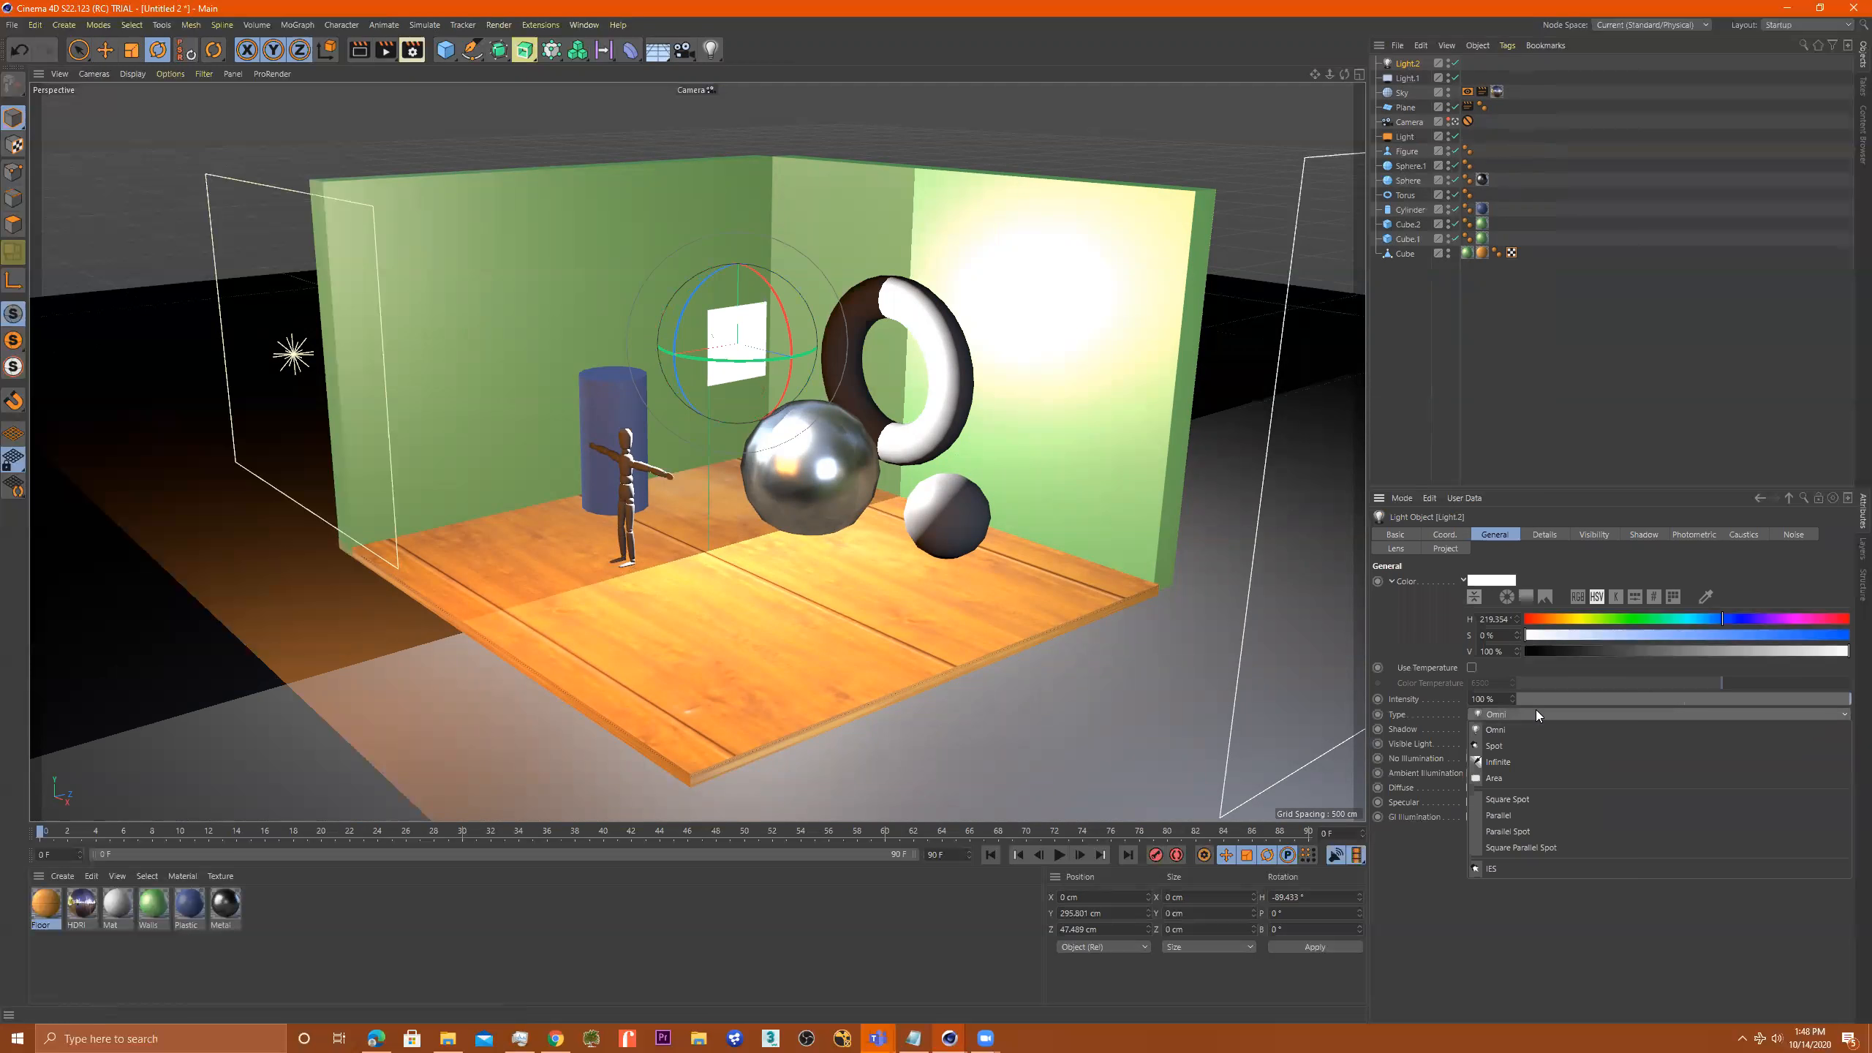
pyautogui.click(1524, 771)
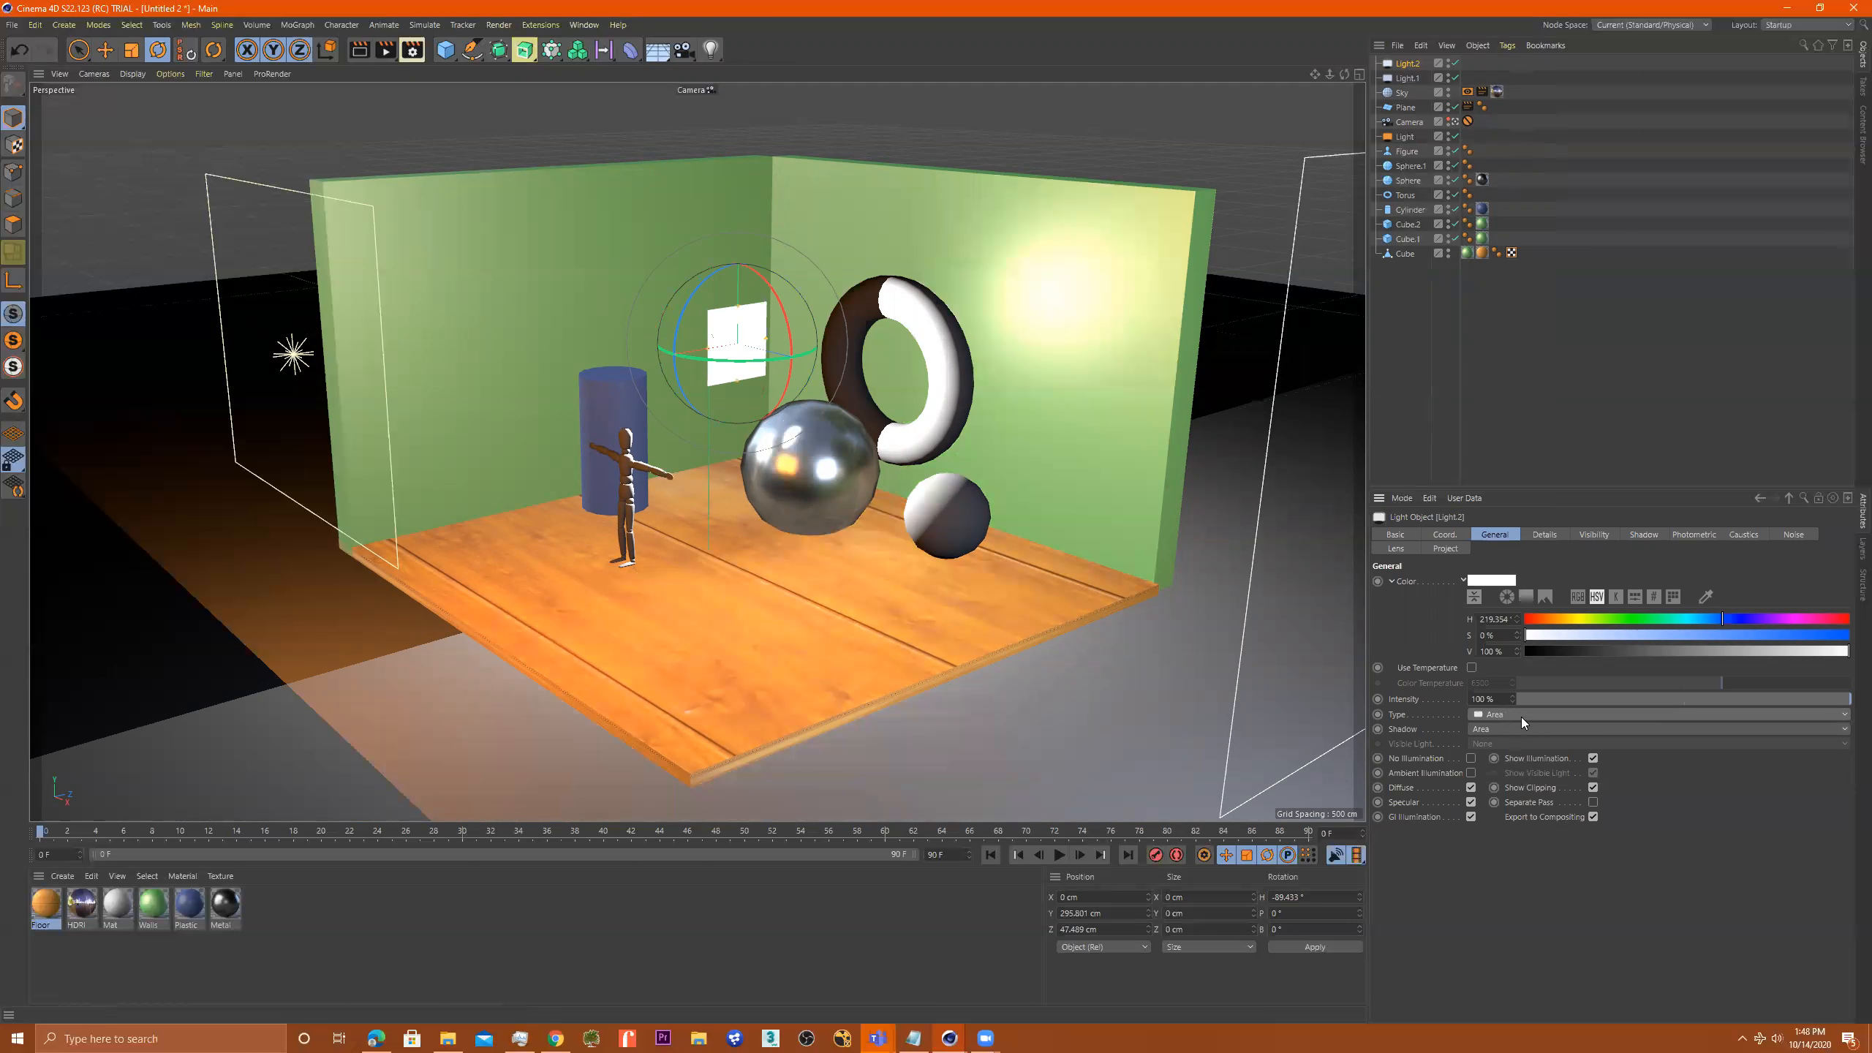
pyautogui.hotkey('ctrl', 'z')
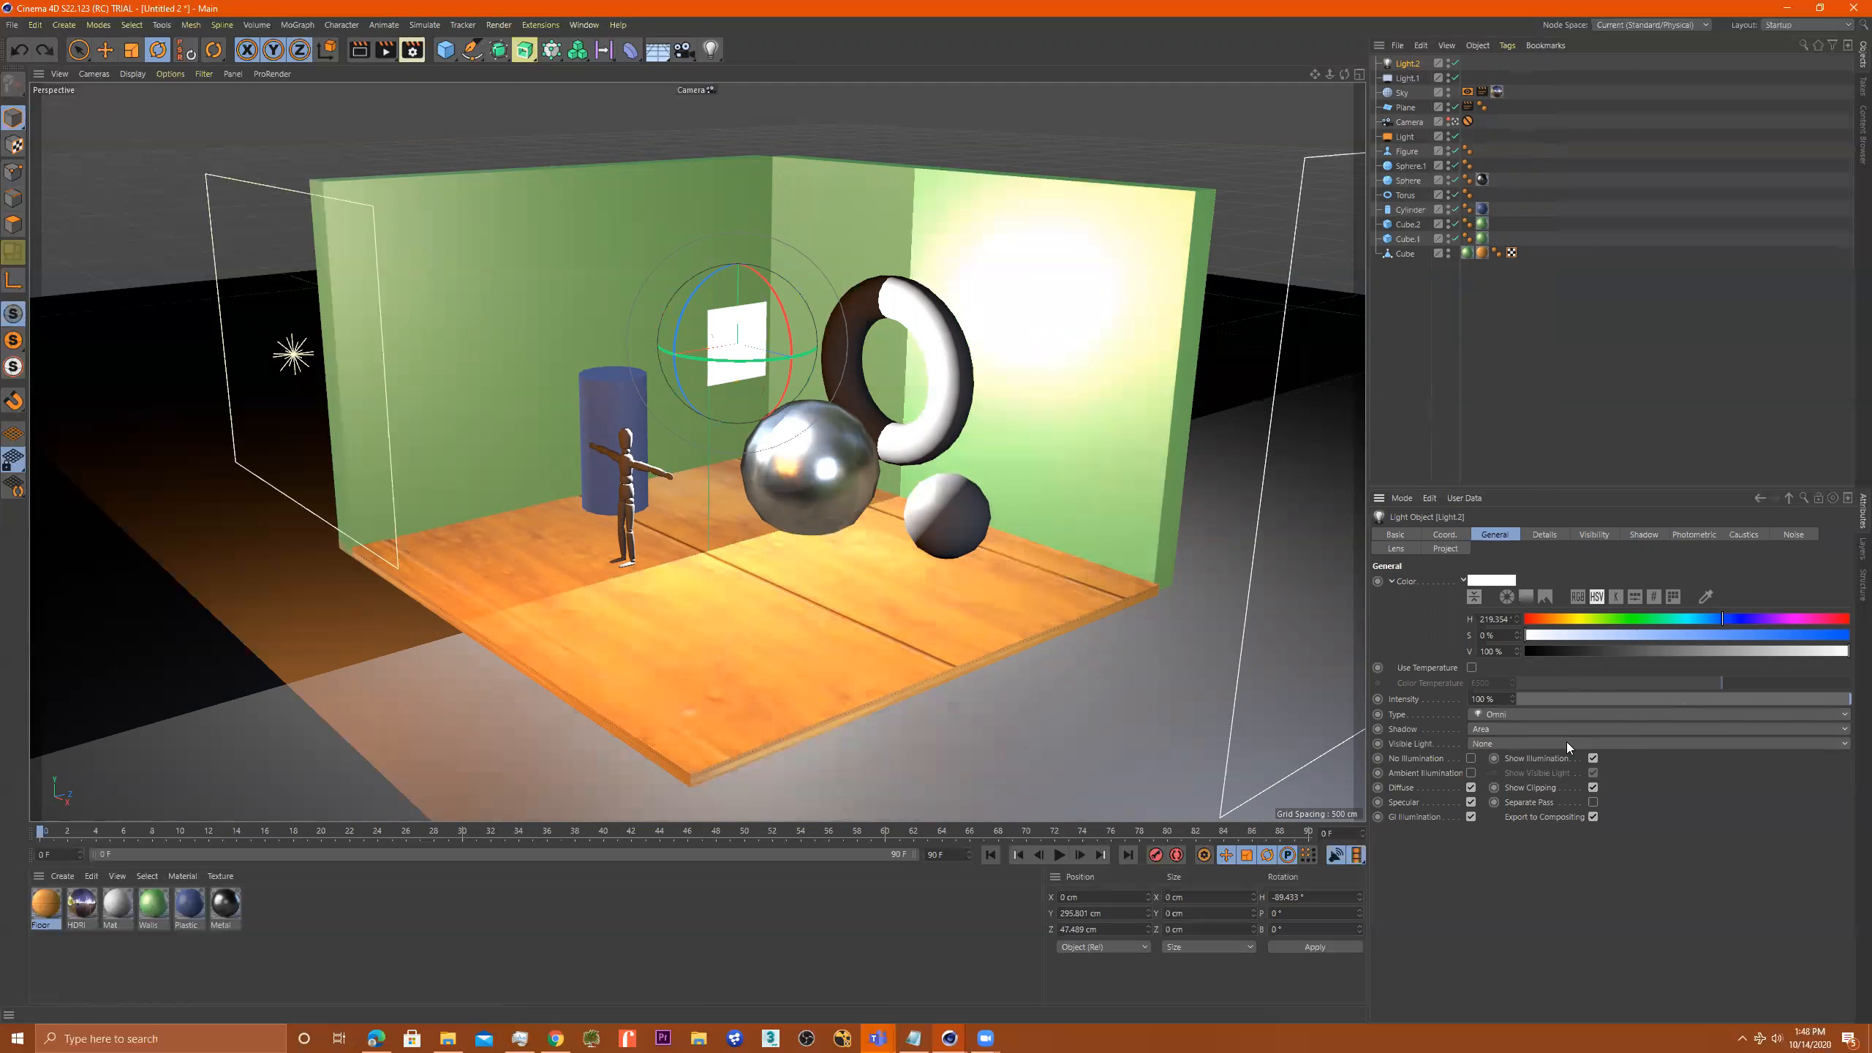
pyautogui.click(1531, 713)
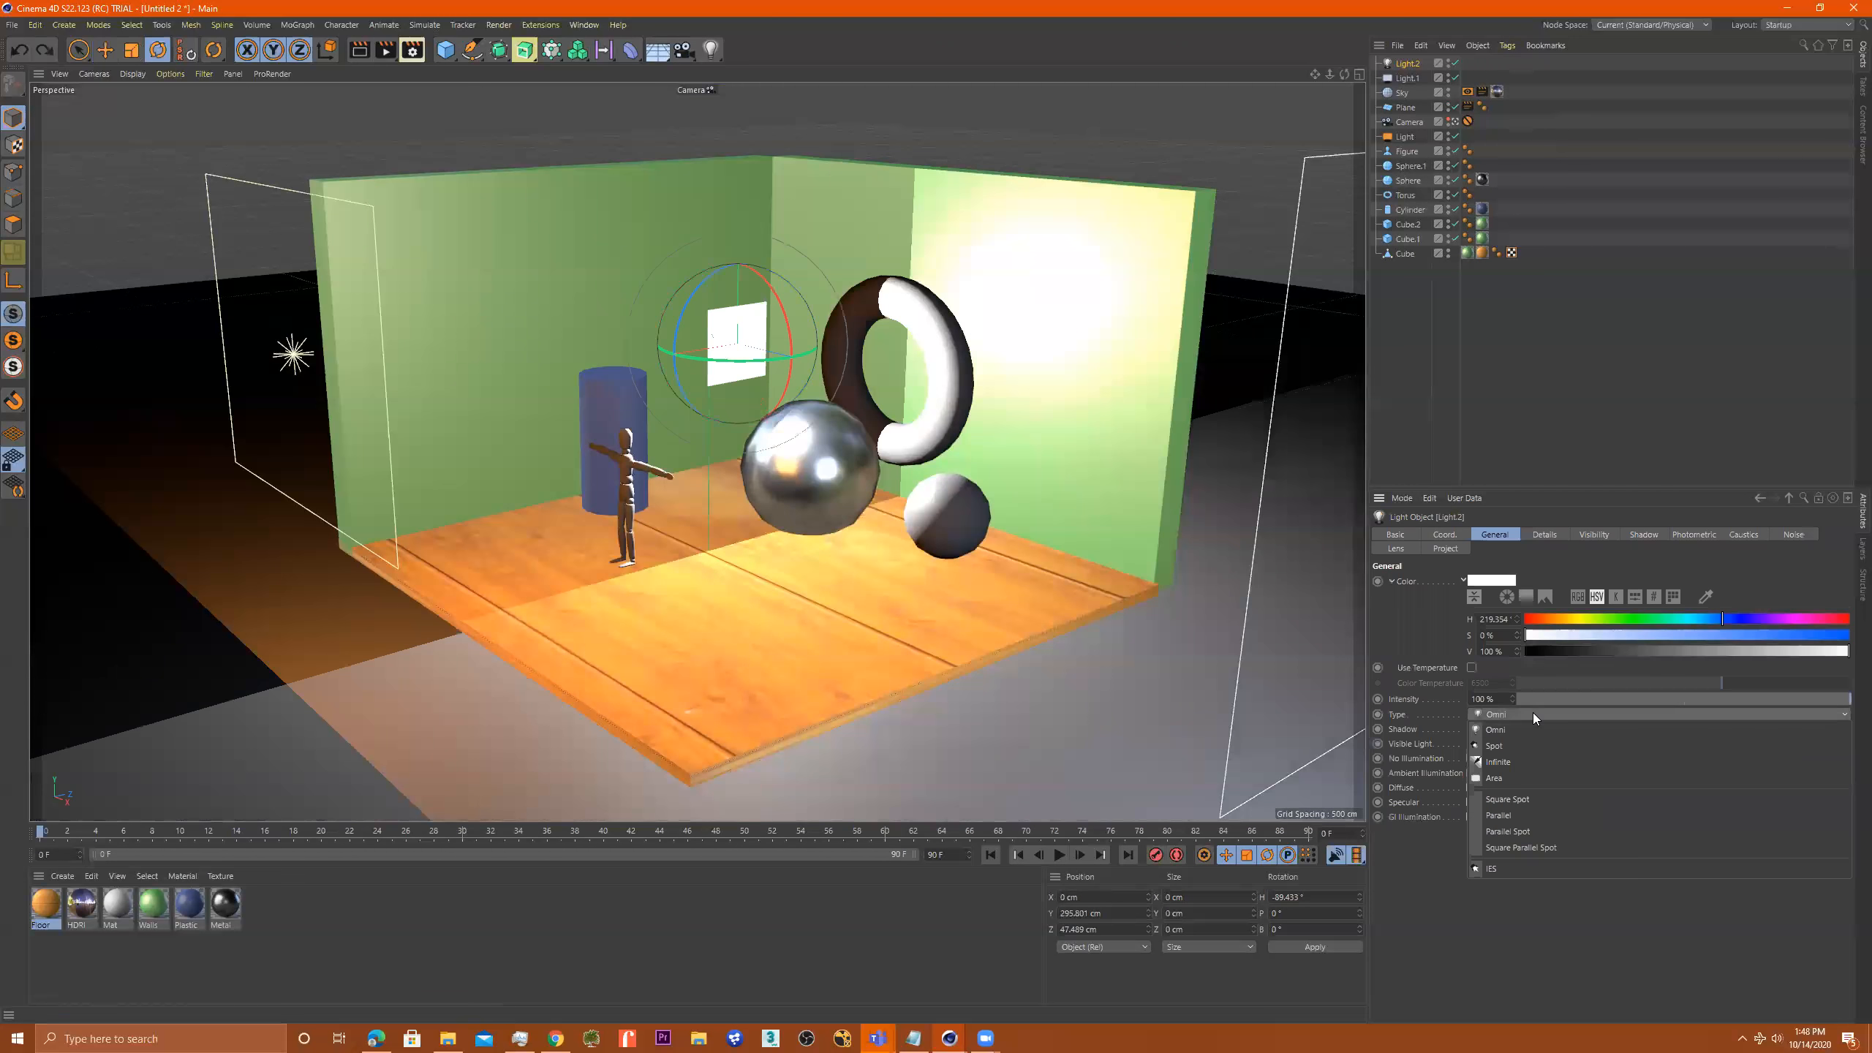
pyautogui.click(1540, 776)
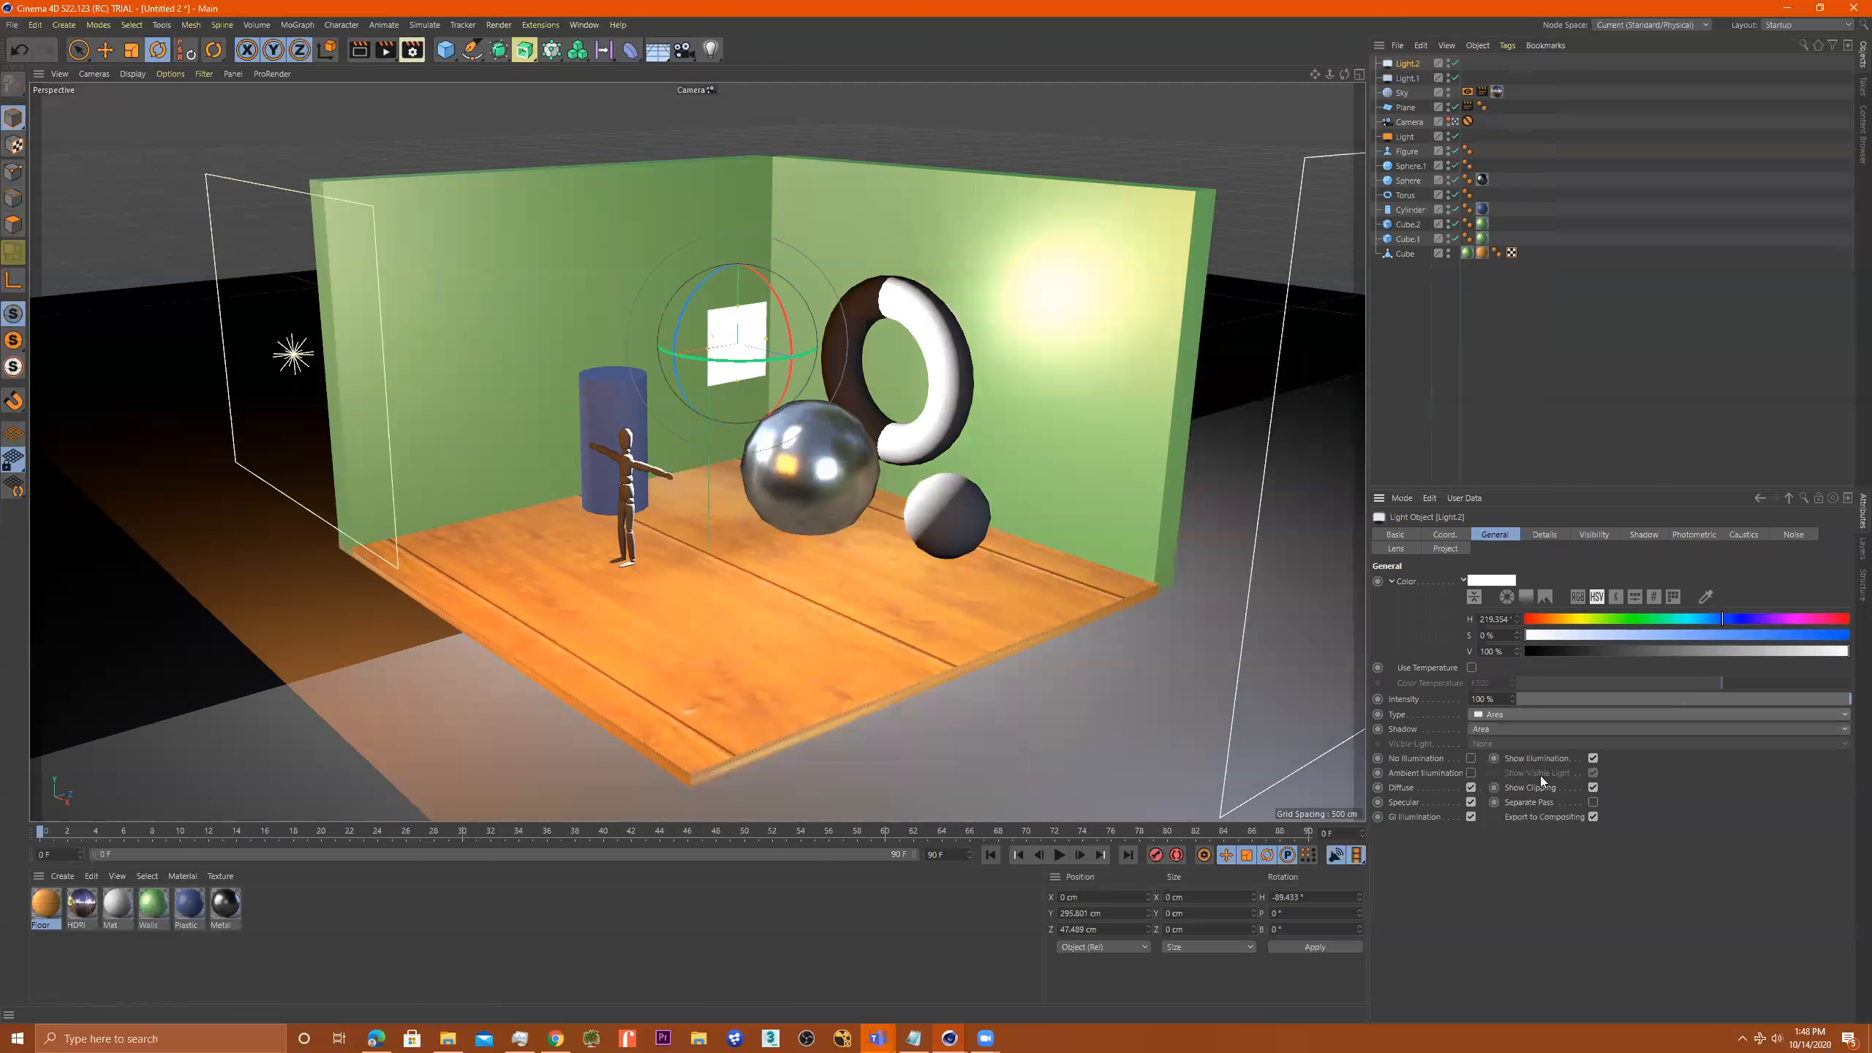
# Try repositioning and tilting the third area light inside the room, and delete that light
pyautogui.press('e')
pyautogui.moveTo(736, 345); pyautogui.dragTo(629, 324)
pyautogui.press('r')
pyautogui.moveTo(787, 397); pyautogui.dragTo(826, 260)
pyautogui.click(1408, 64)
pyautogui.press('Delete')
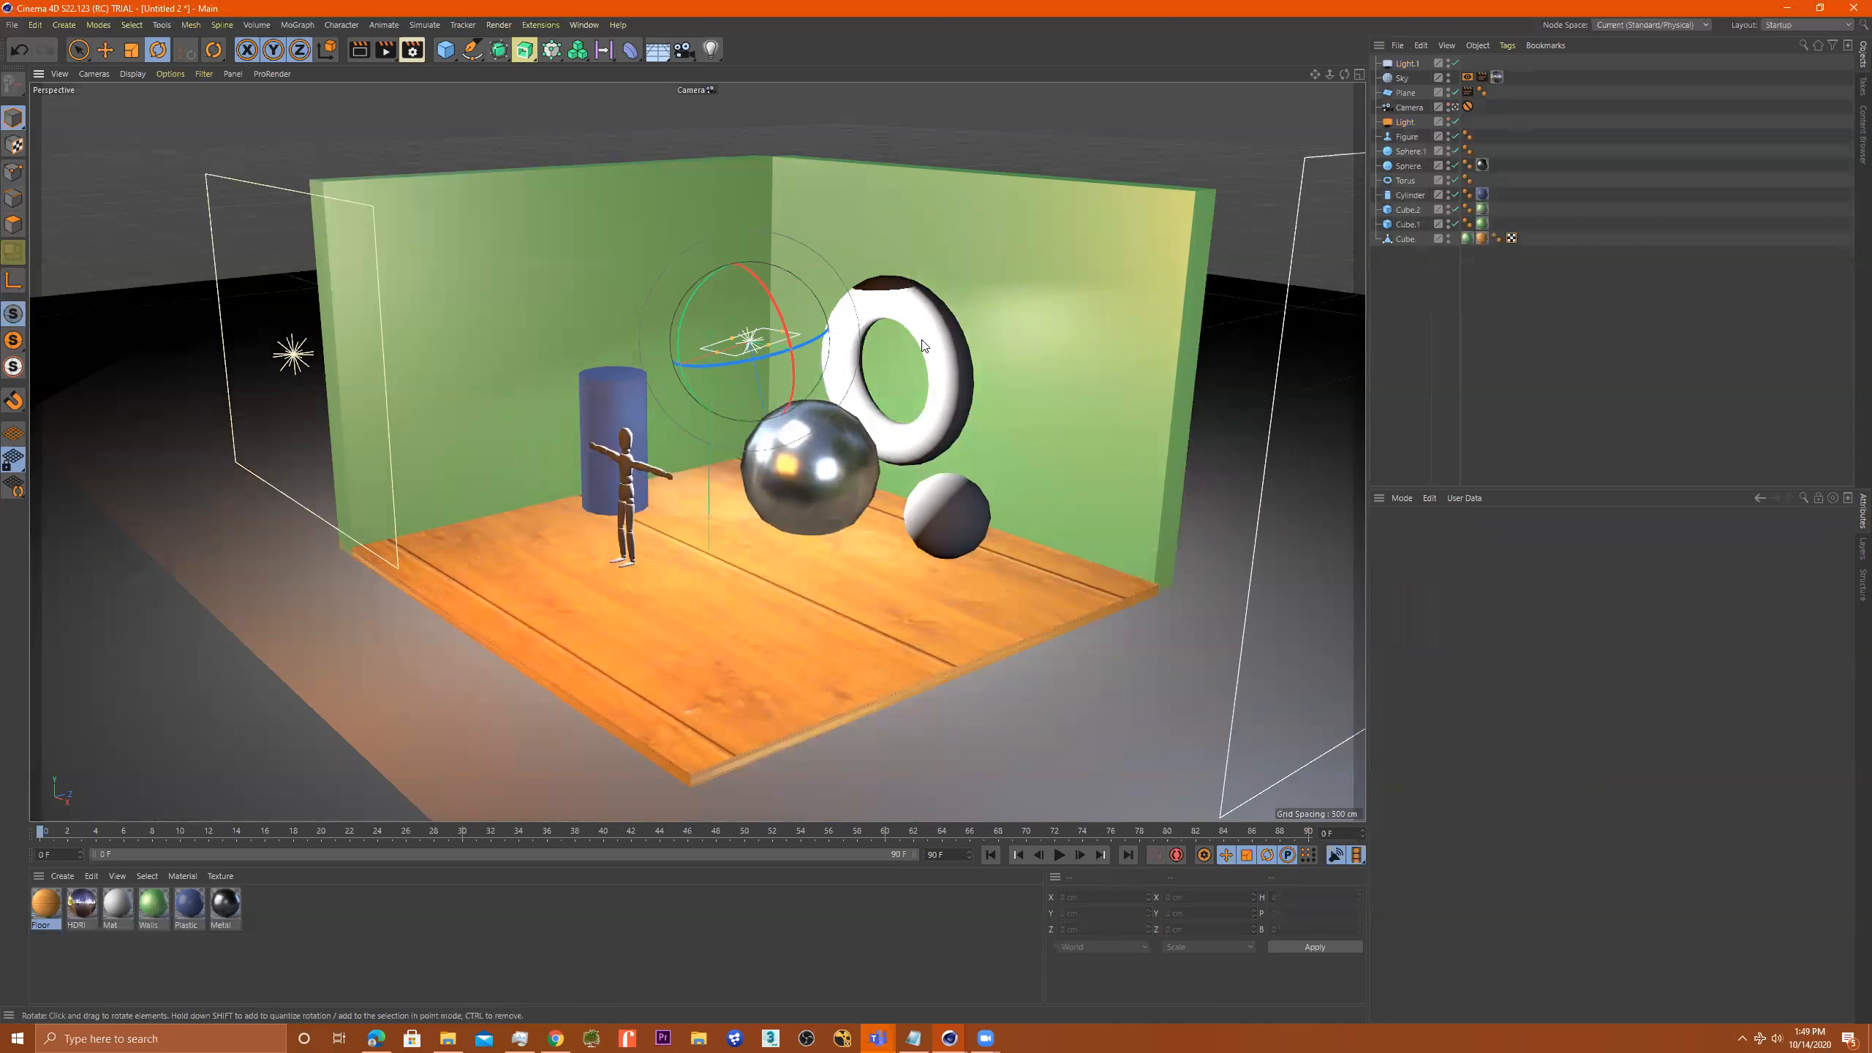
# Add an omni light near the room's back corner at about X -244, Y 270, Z 290 cm and test-render the scene
pyautogui.click(708, 52)
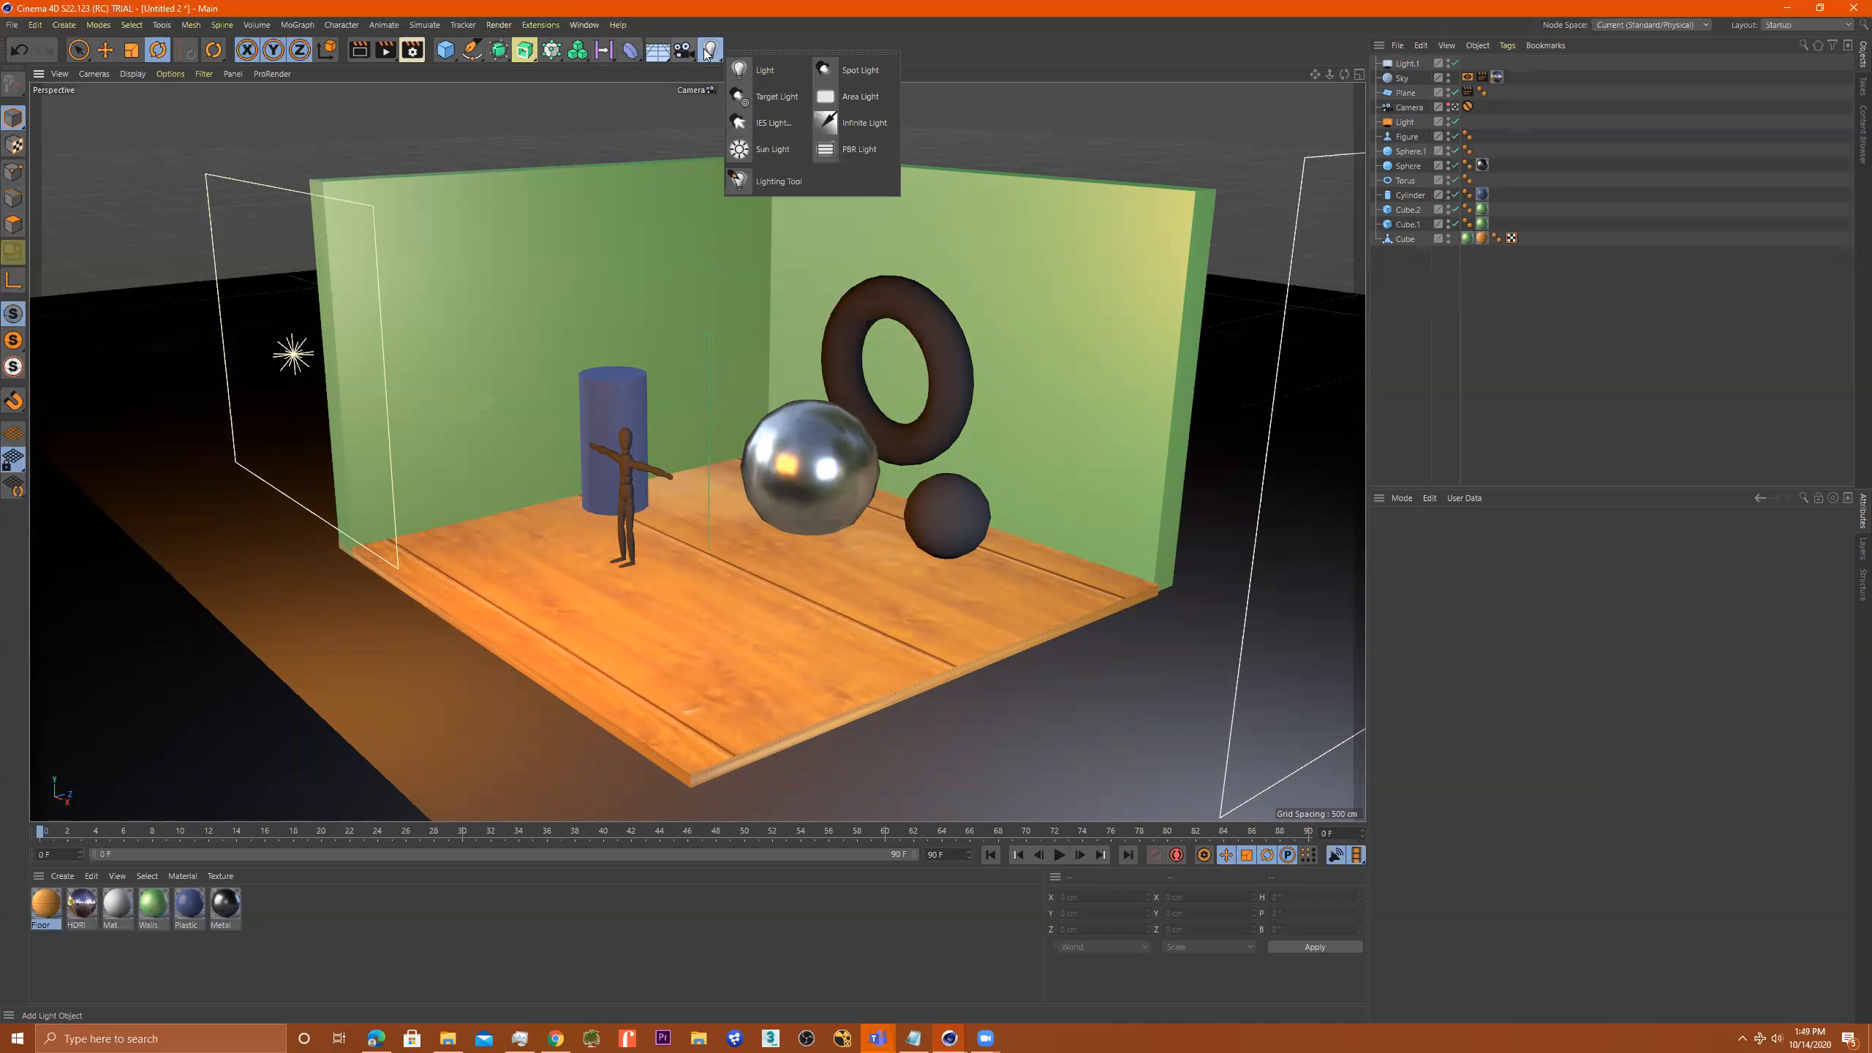
pyautogui.click(777, 74)
pyautogui.press('e')
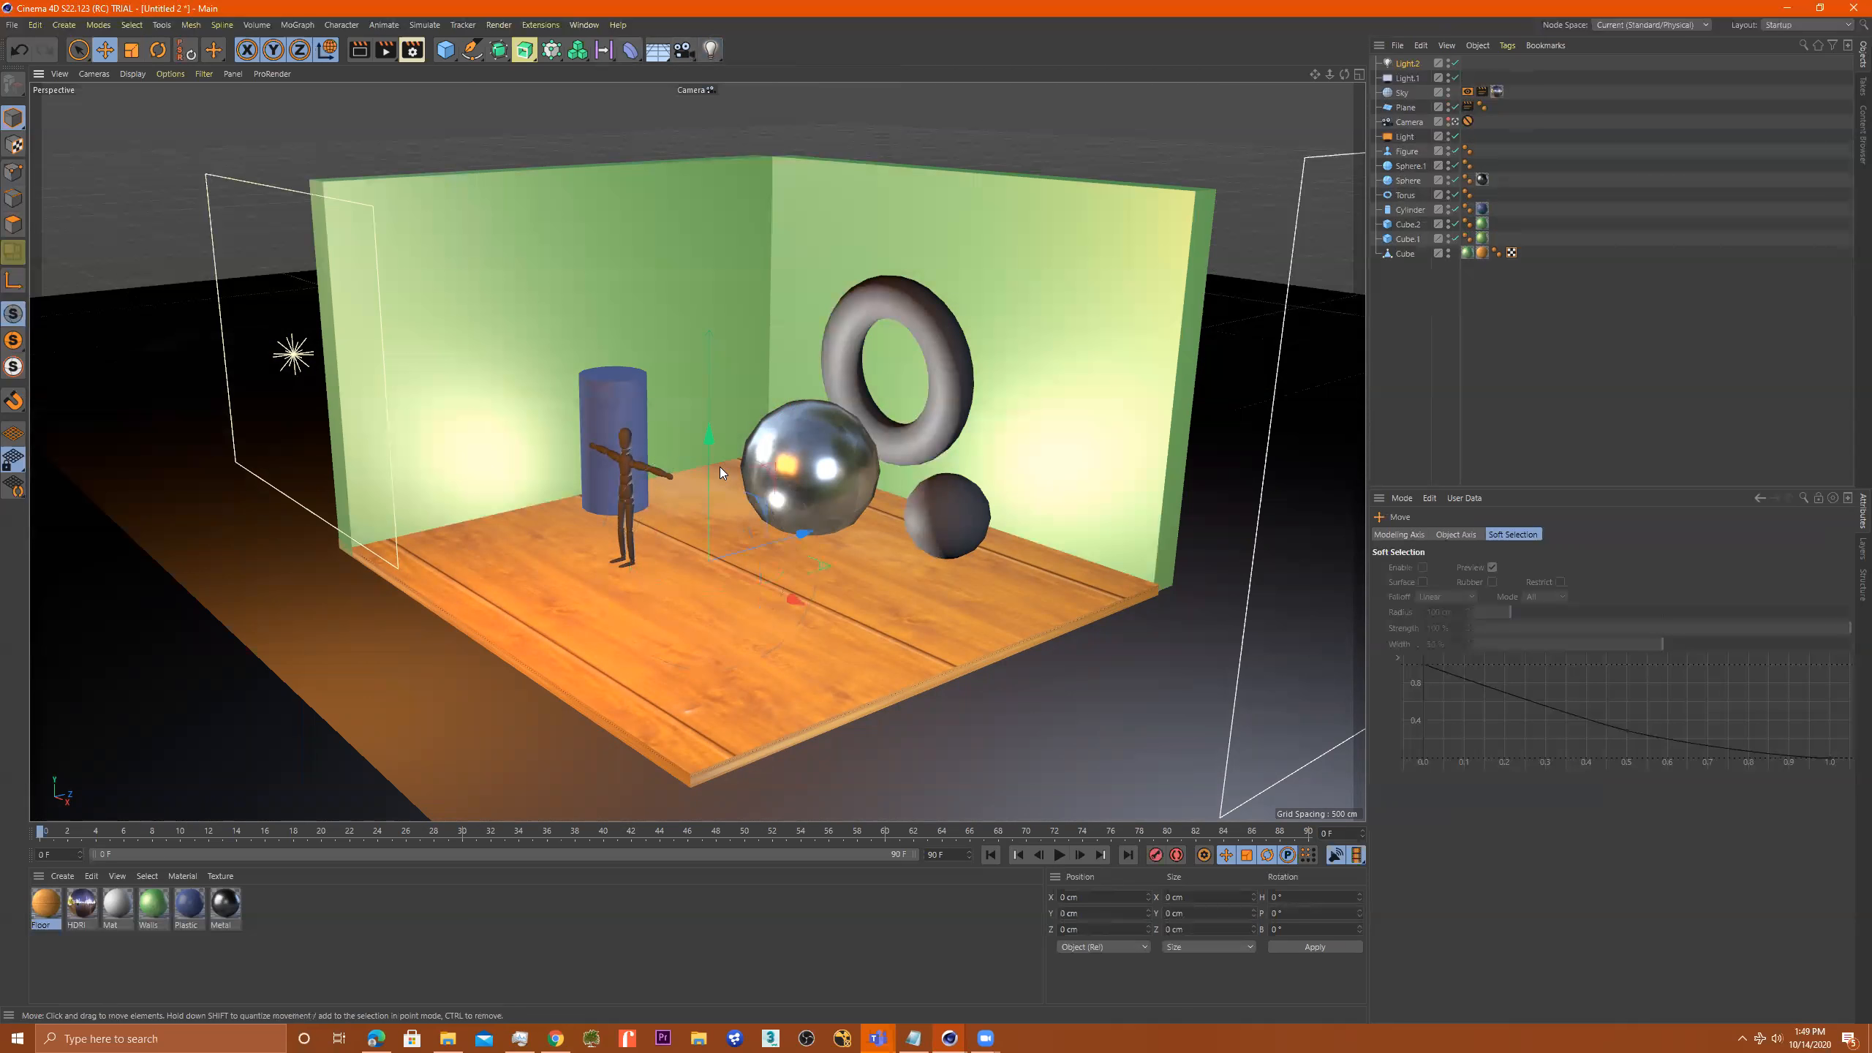
pyautogui.moveTo(711, 437); pyautogui.dragTo(722, 239)
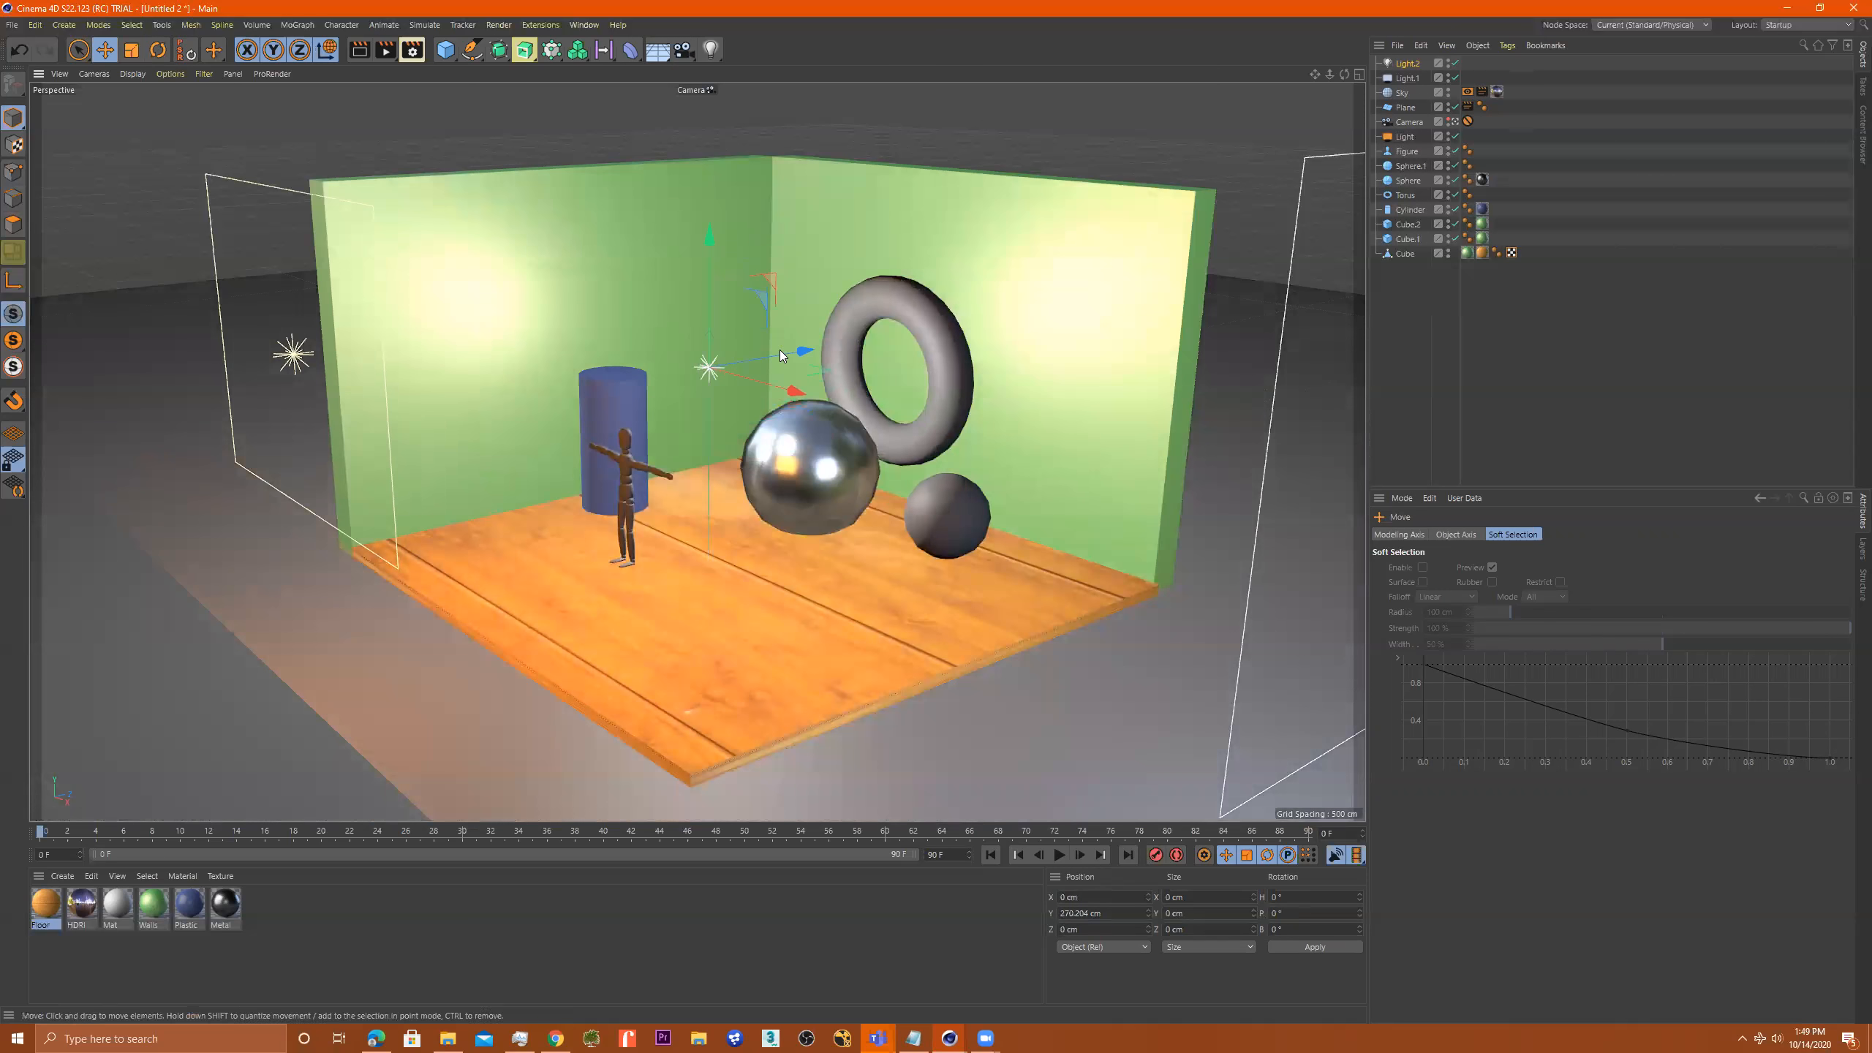
pyautogui.moveTo(810, 345)
pyautogui.mouseDown()
pyautogui.moveTo(964, 298)
pyautogui.moveTo(953, 360)
pyautogui.moveTo(837, 325)
pyautogui.mouseUp()
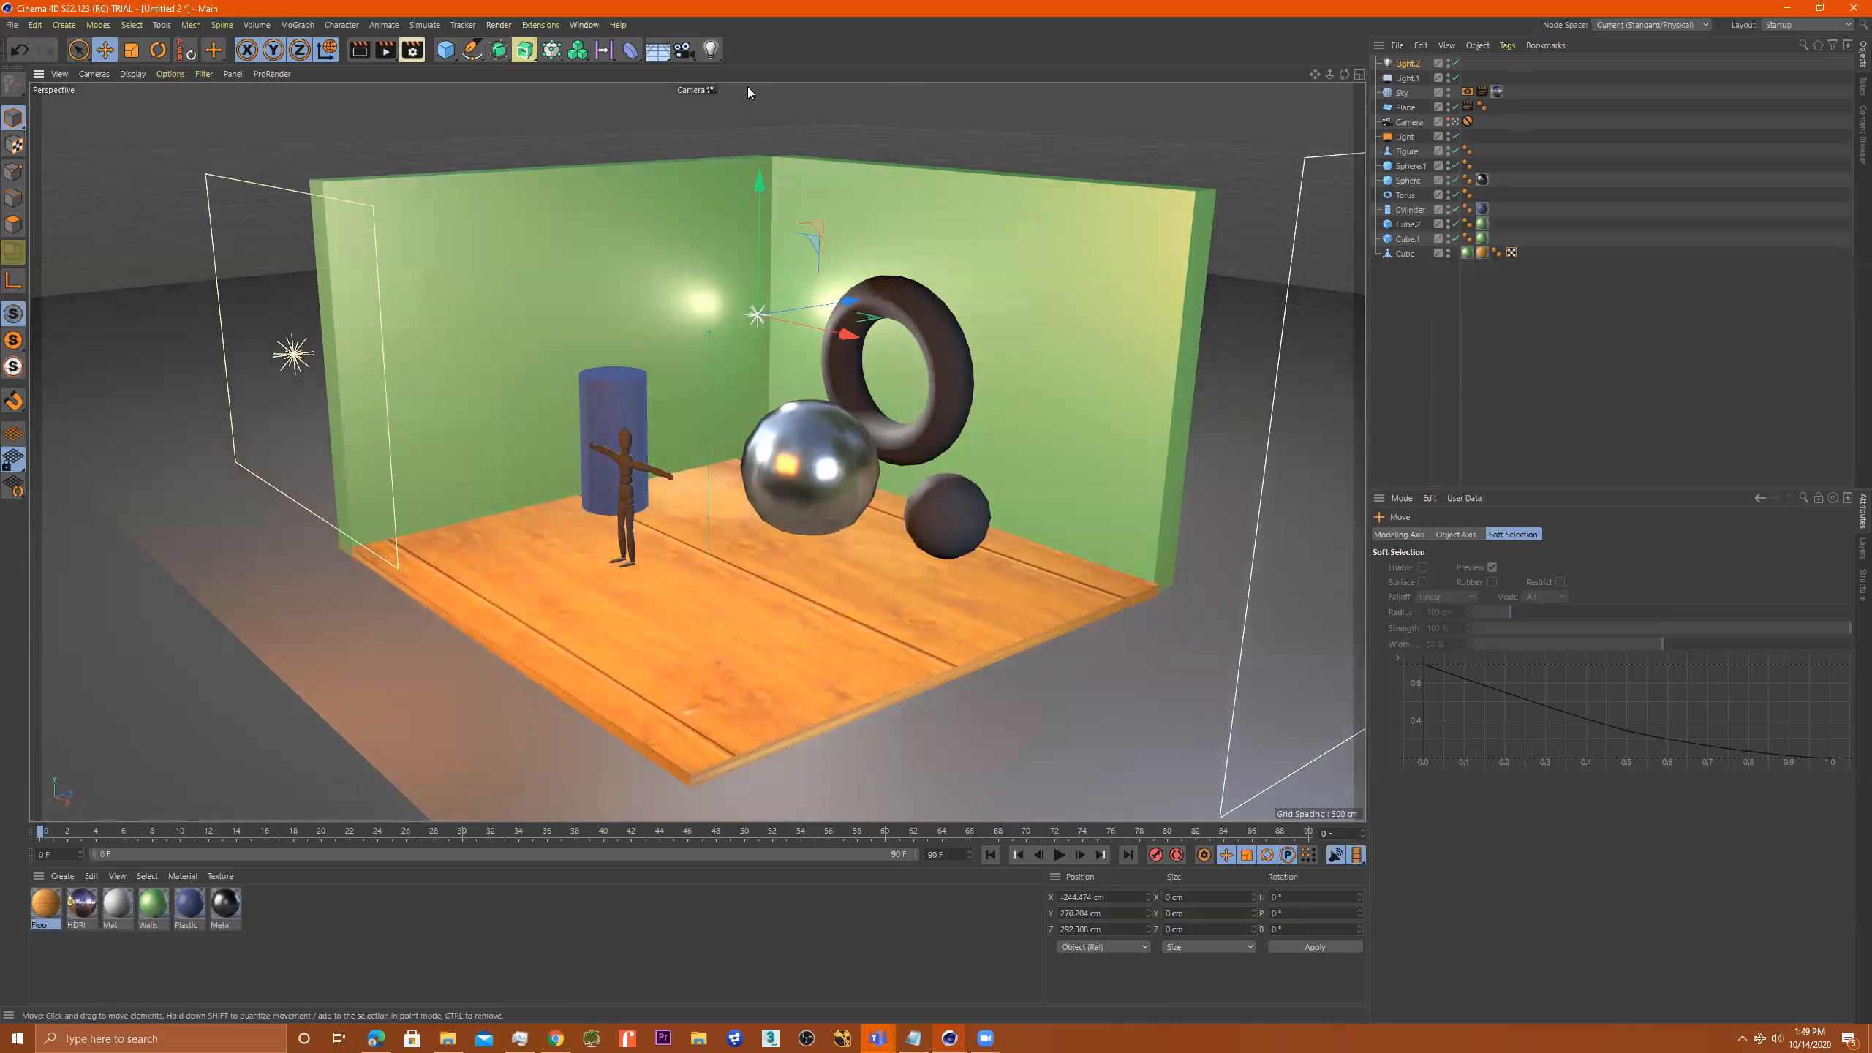
pyautogui.click(383, 52)
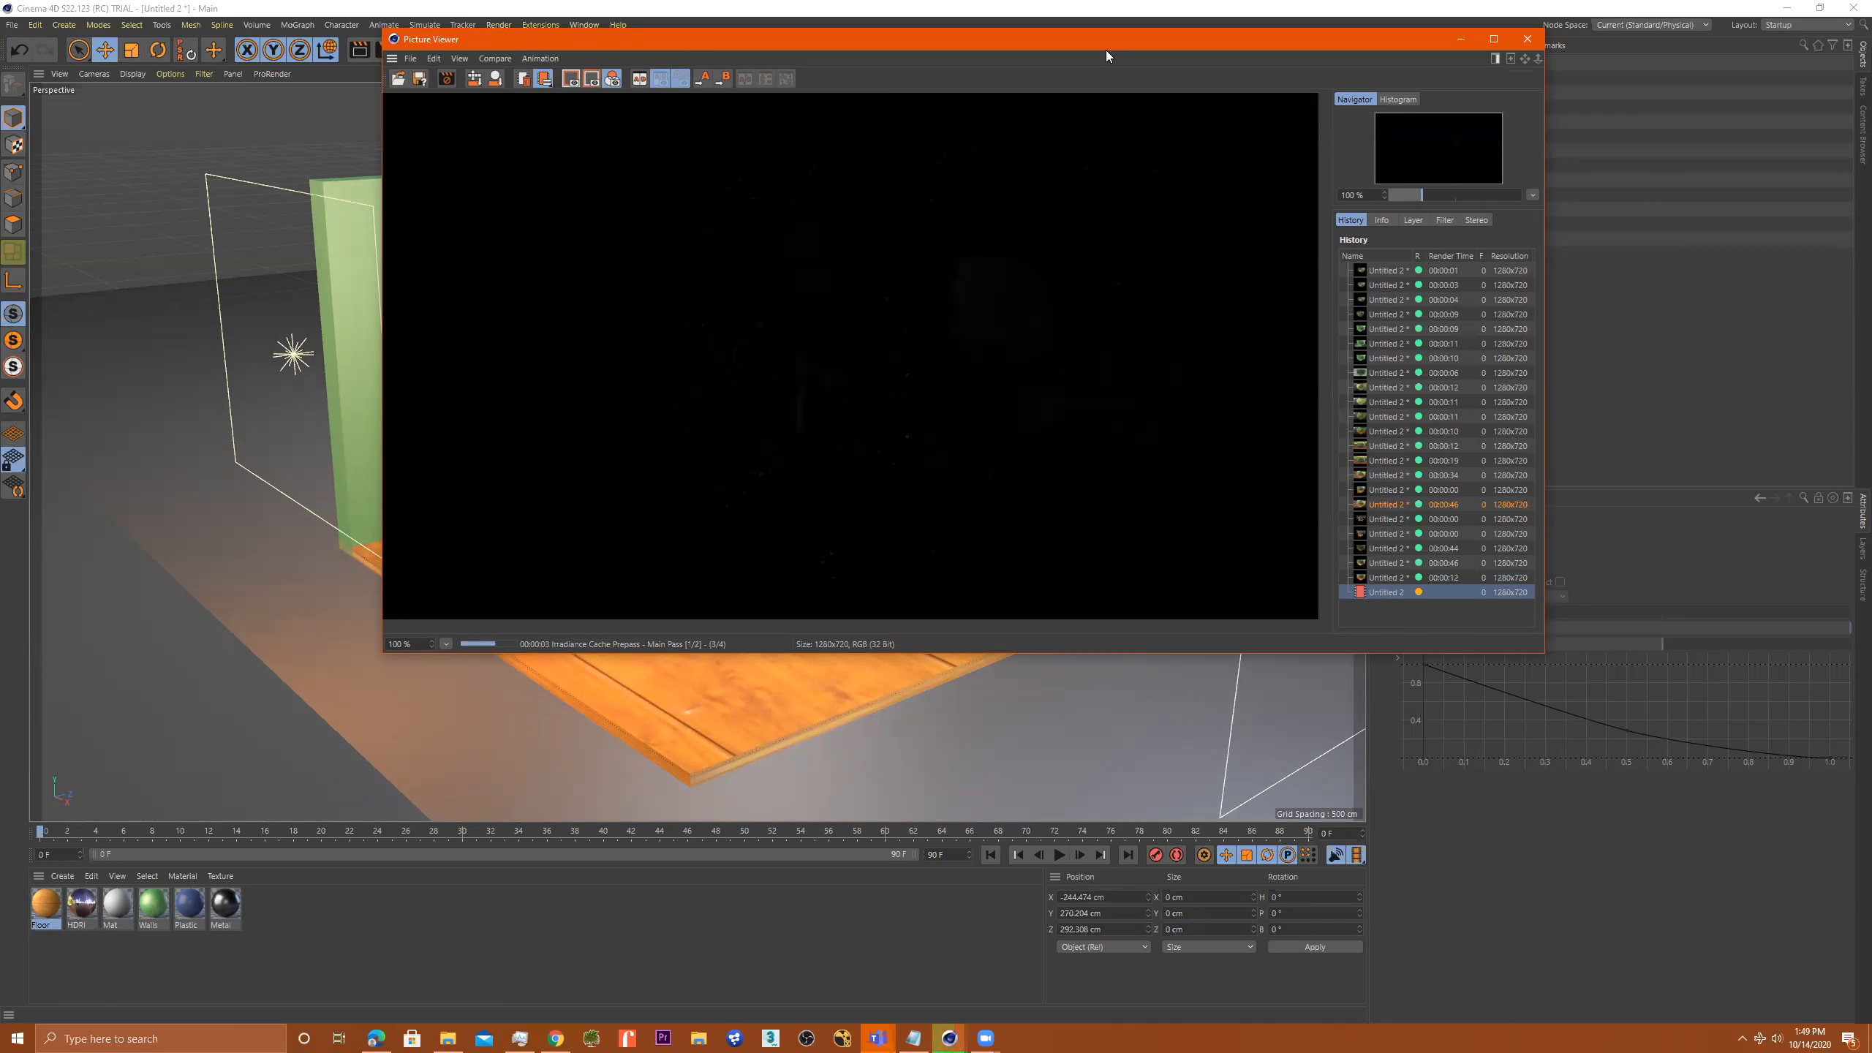
pyautogui.moveTo(1100, 49); pyautogui.dragTo(852, 85)
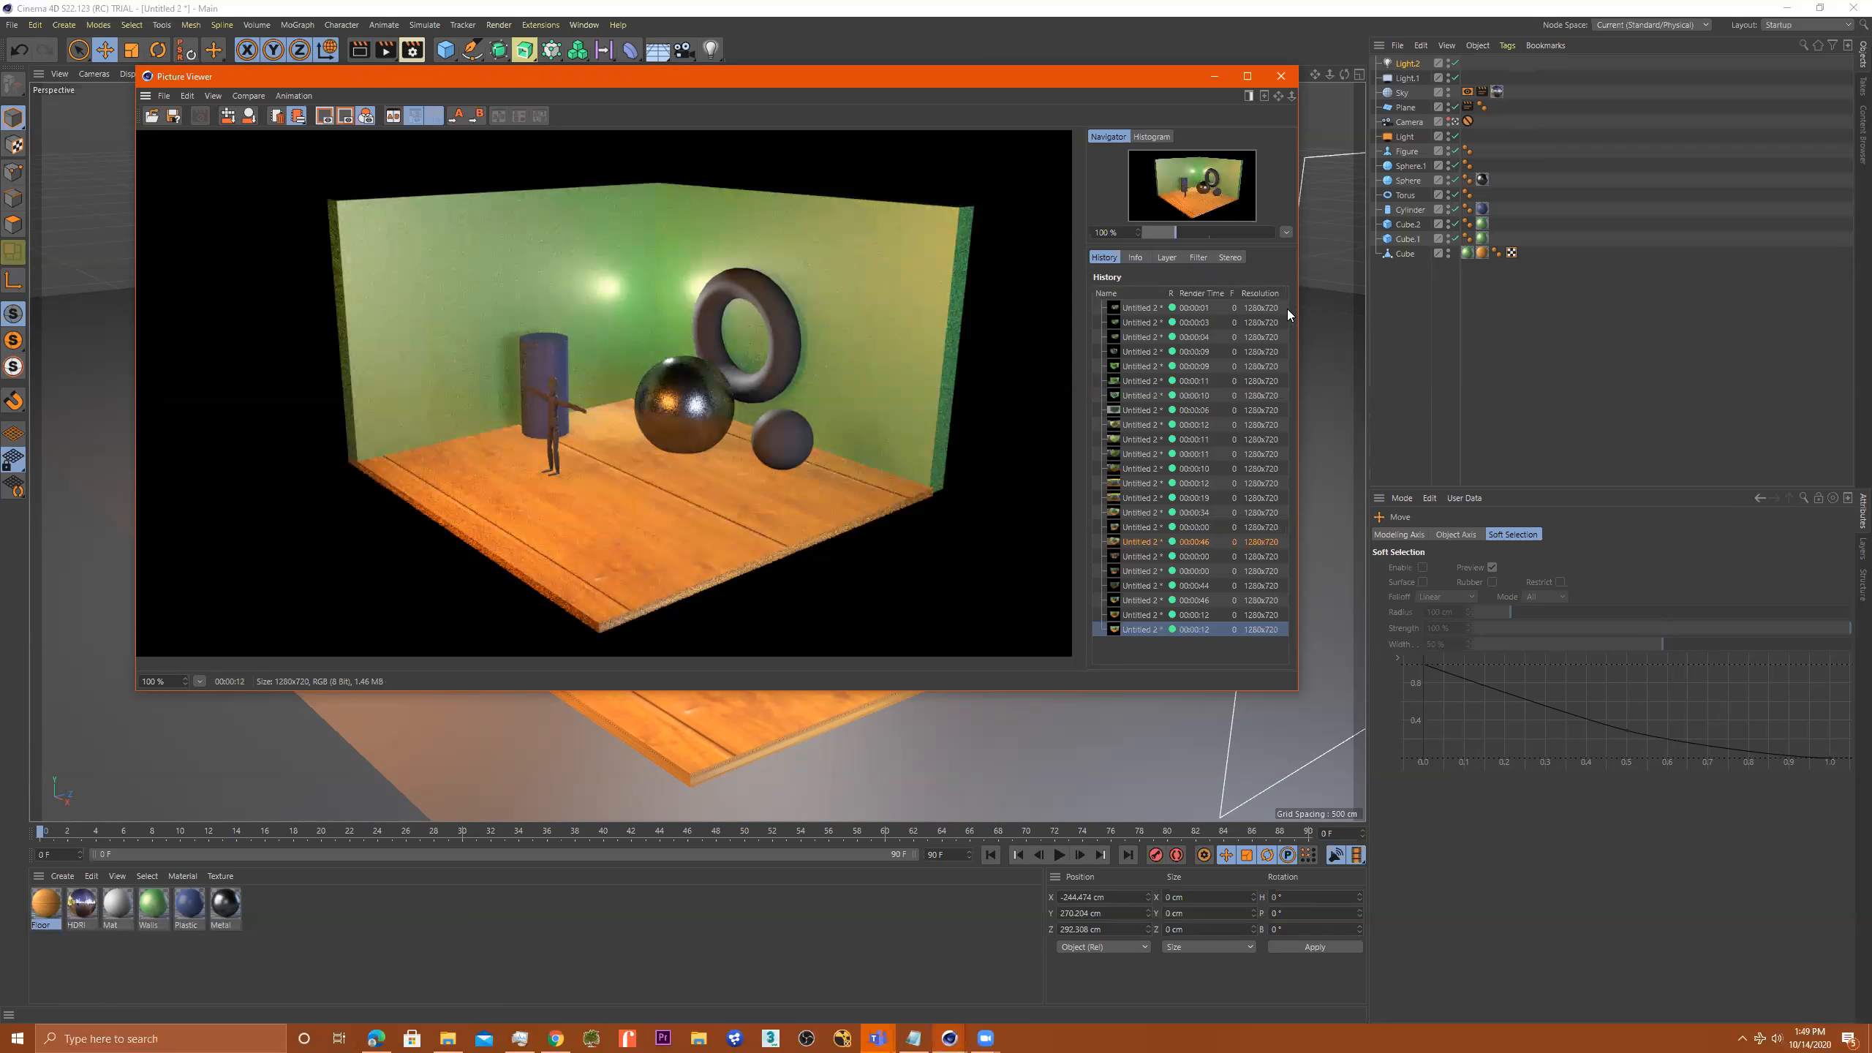
# Set the omni light's intensity to 58% and render the scene again
pyautogui.click(1408, 63)
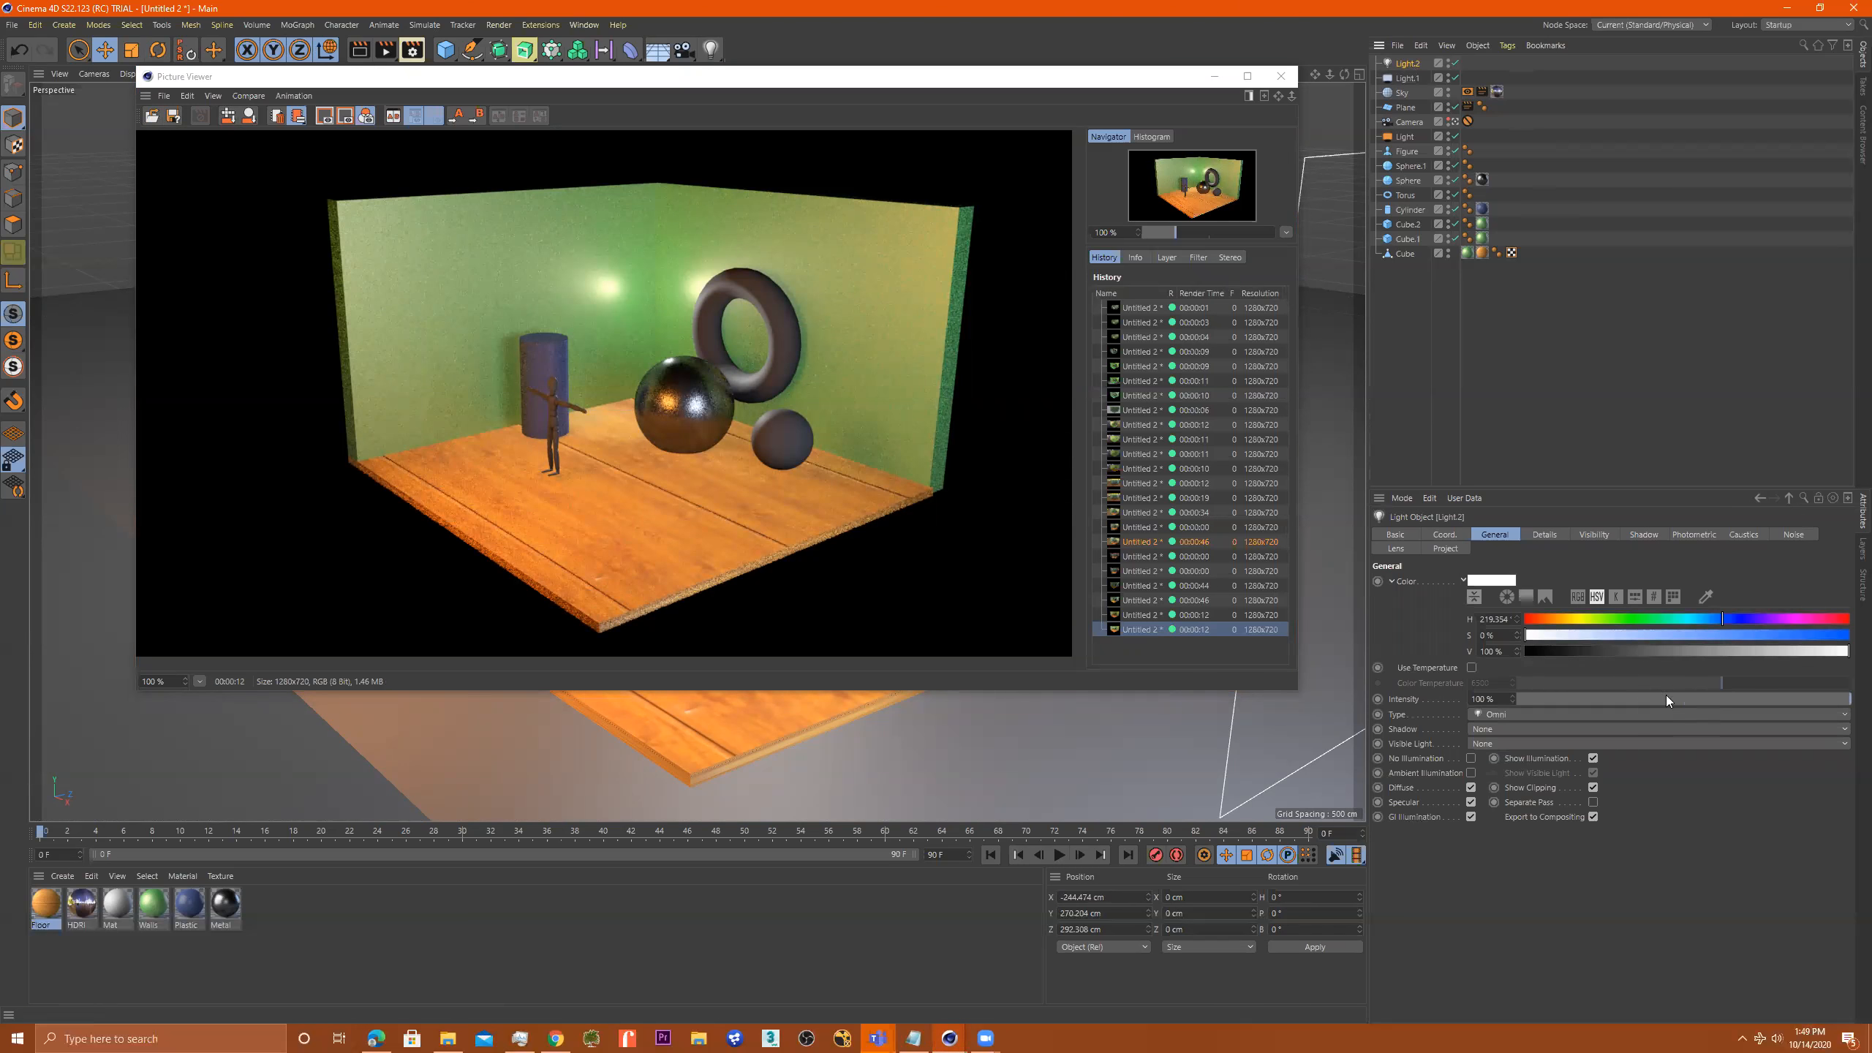
pyautogui.click(1711, 698)
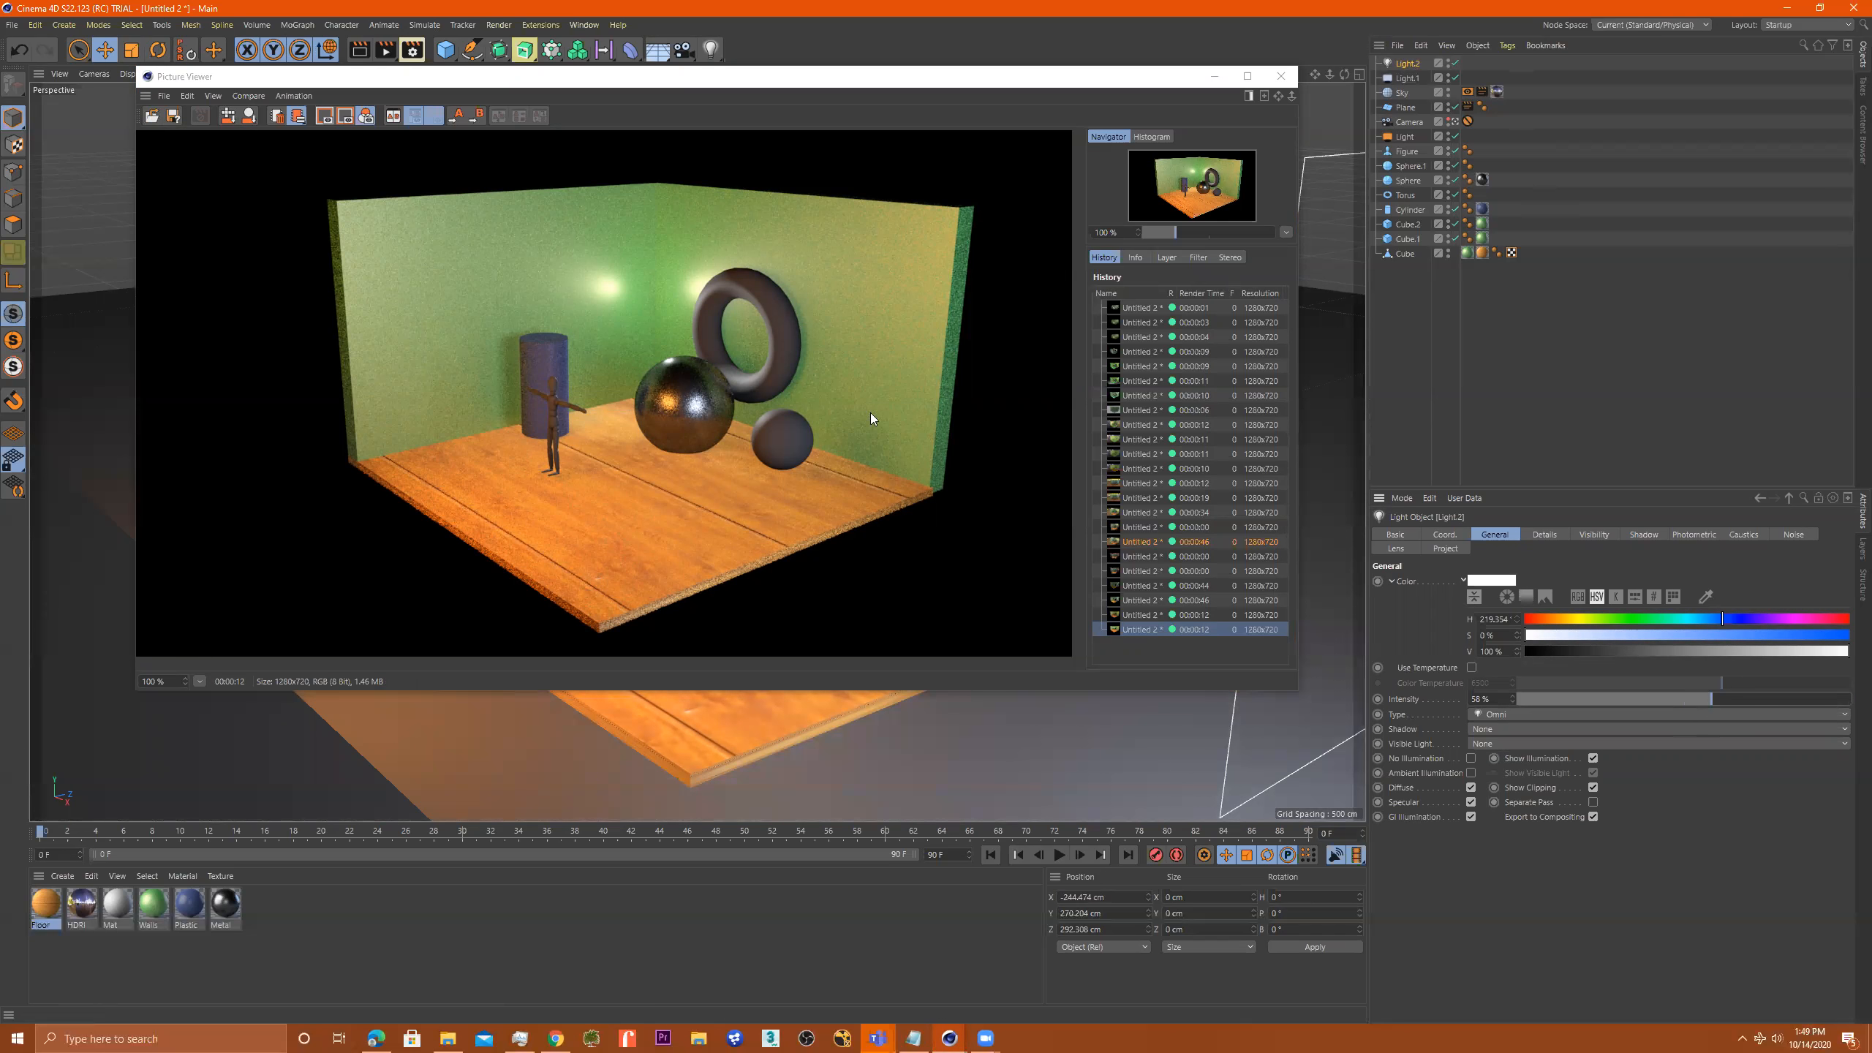
pyautogui.click(386, 53)
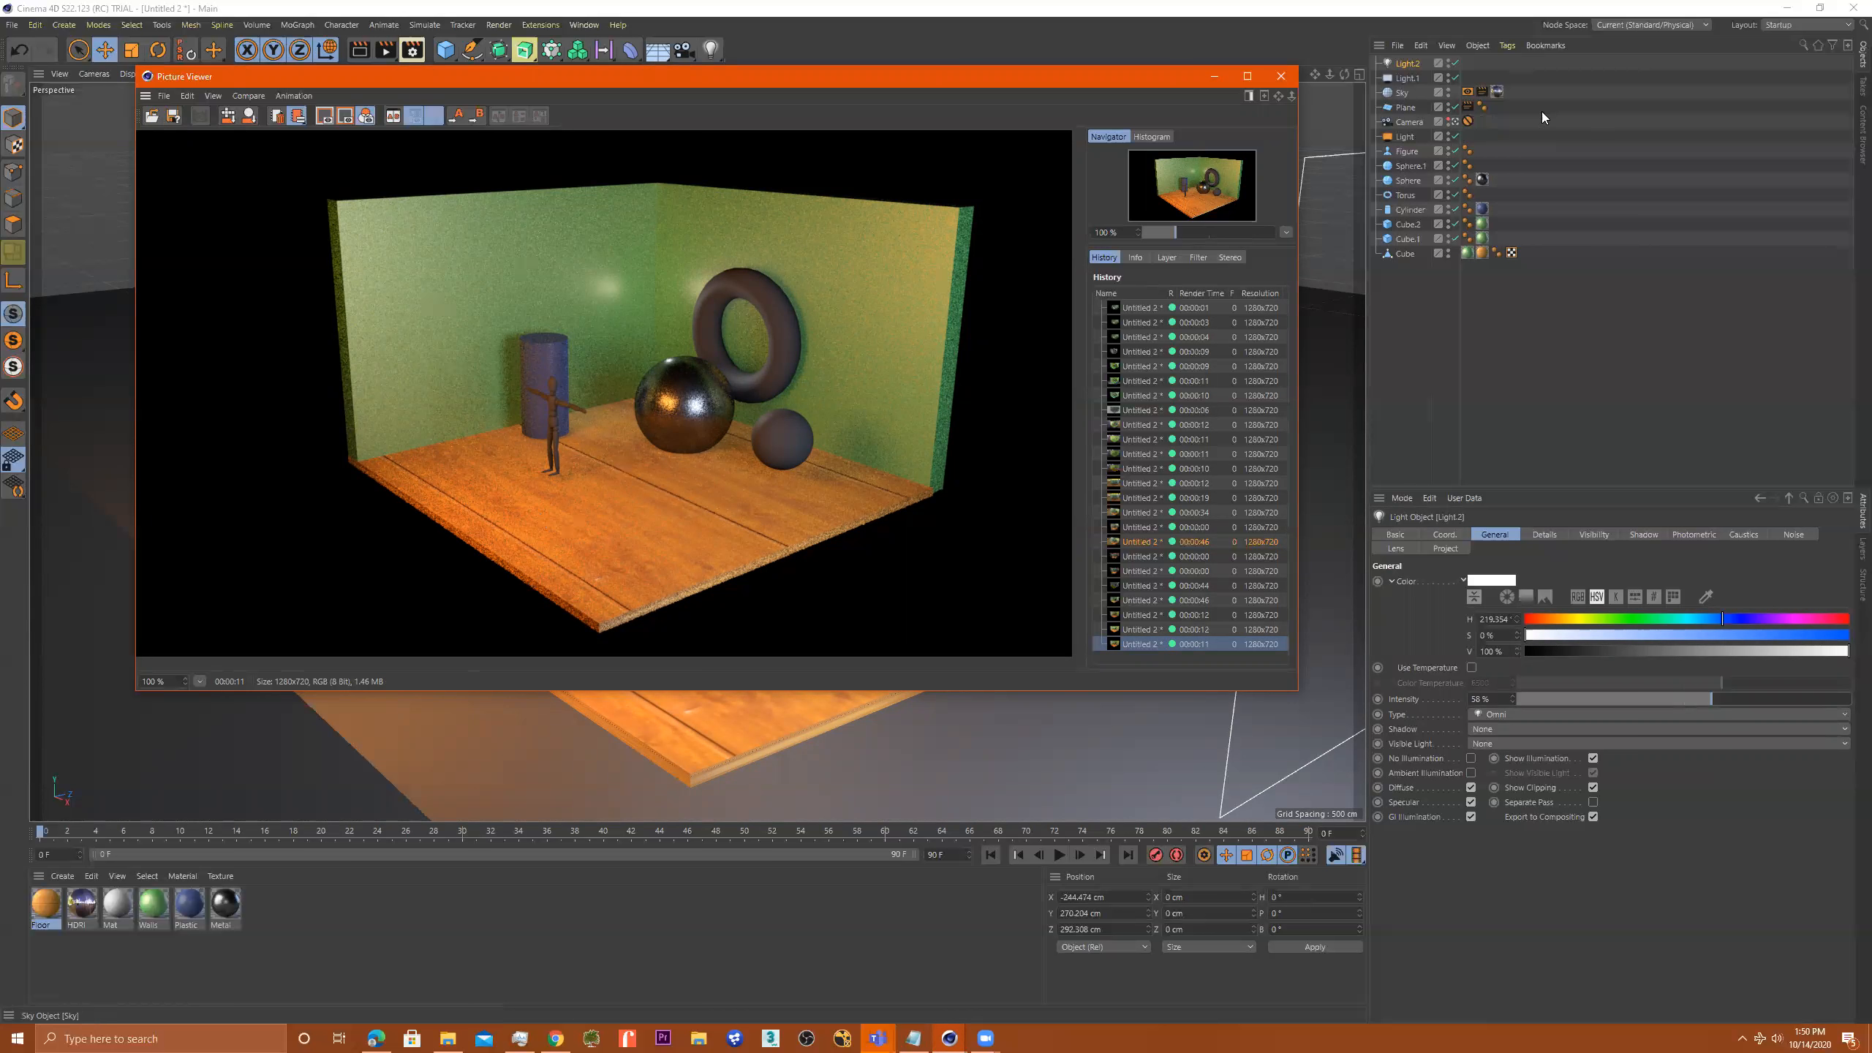
# Enable Cast Shadows, Receive Shadows, Seen by Rays and Seen by GI in the Sky's Compositing tag, leaving Seen by Camera off
pyautogui.click(1468, 92)
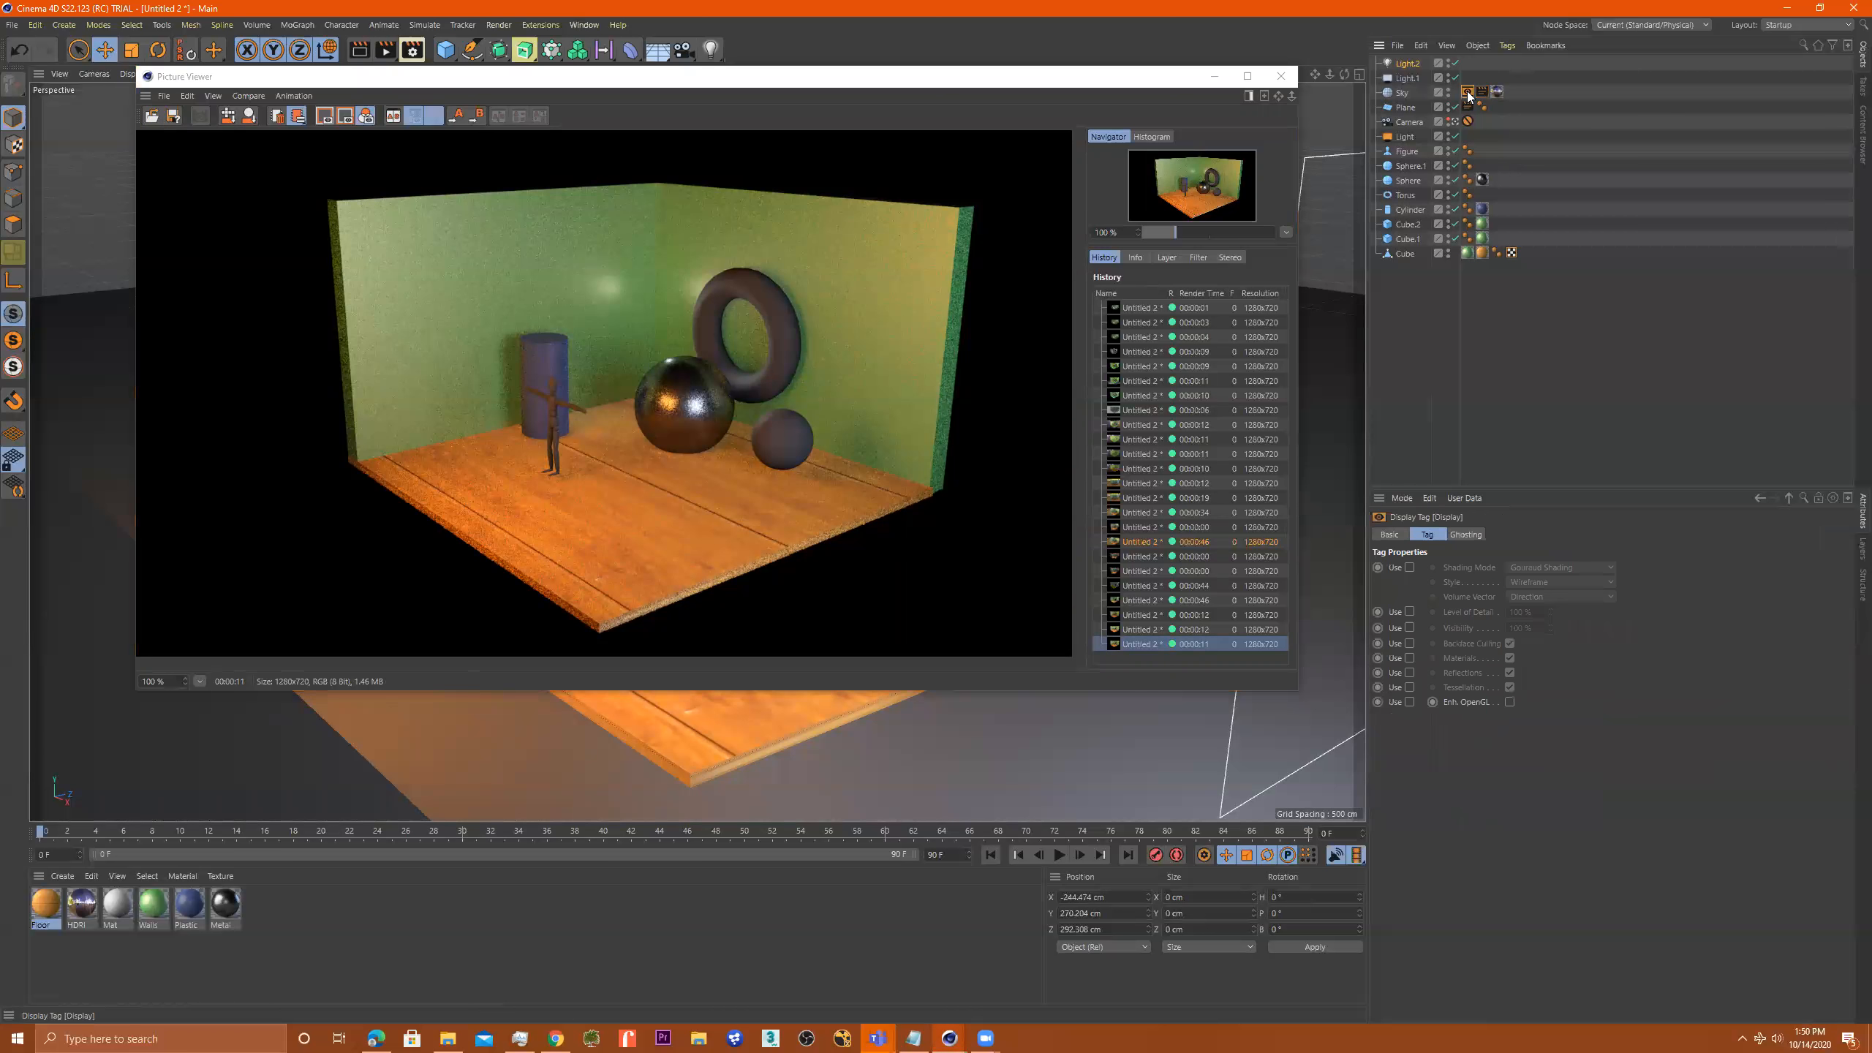
pyautogui.click(1456, 566)
pyautogui.click(1456, 582)
pyautogui.click(1456, 616)
pyautogui.click(1457, 630)
pyautogui.click(1457, 644)
pyautogui.click(1457, 616)
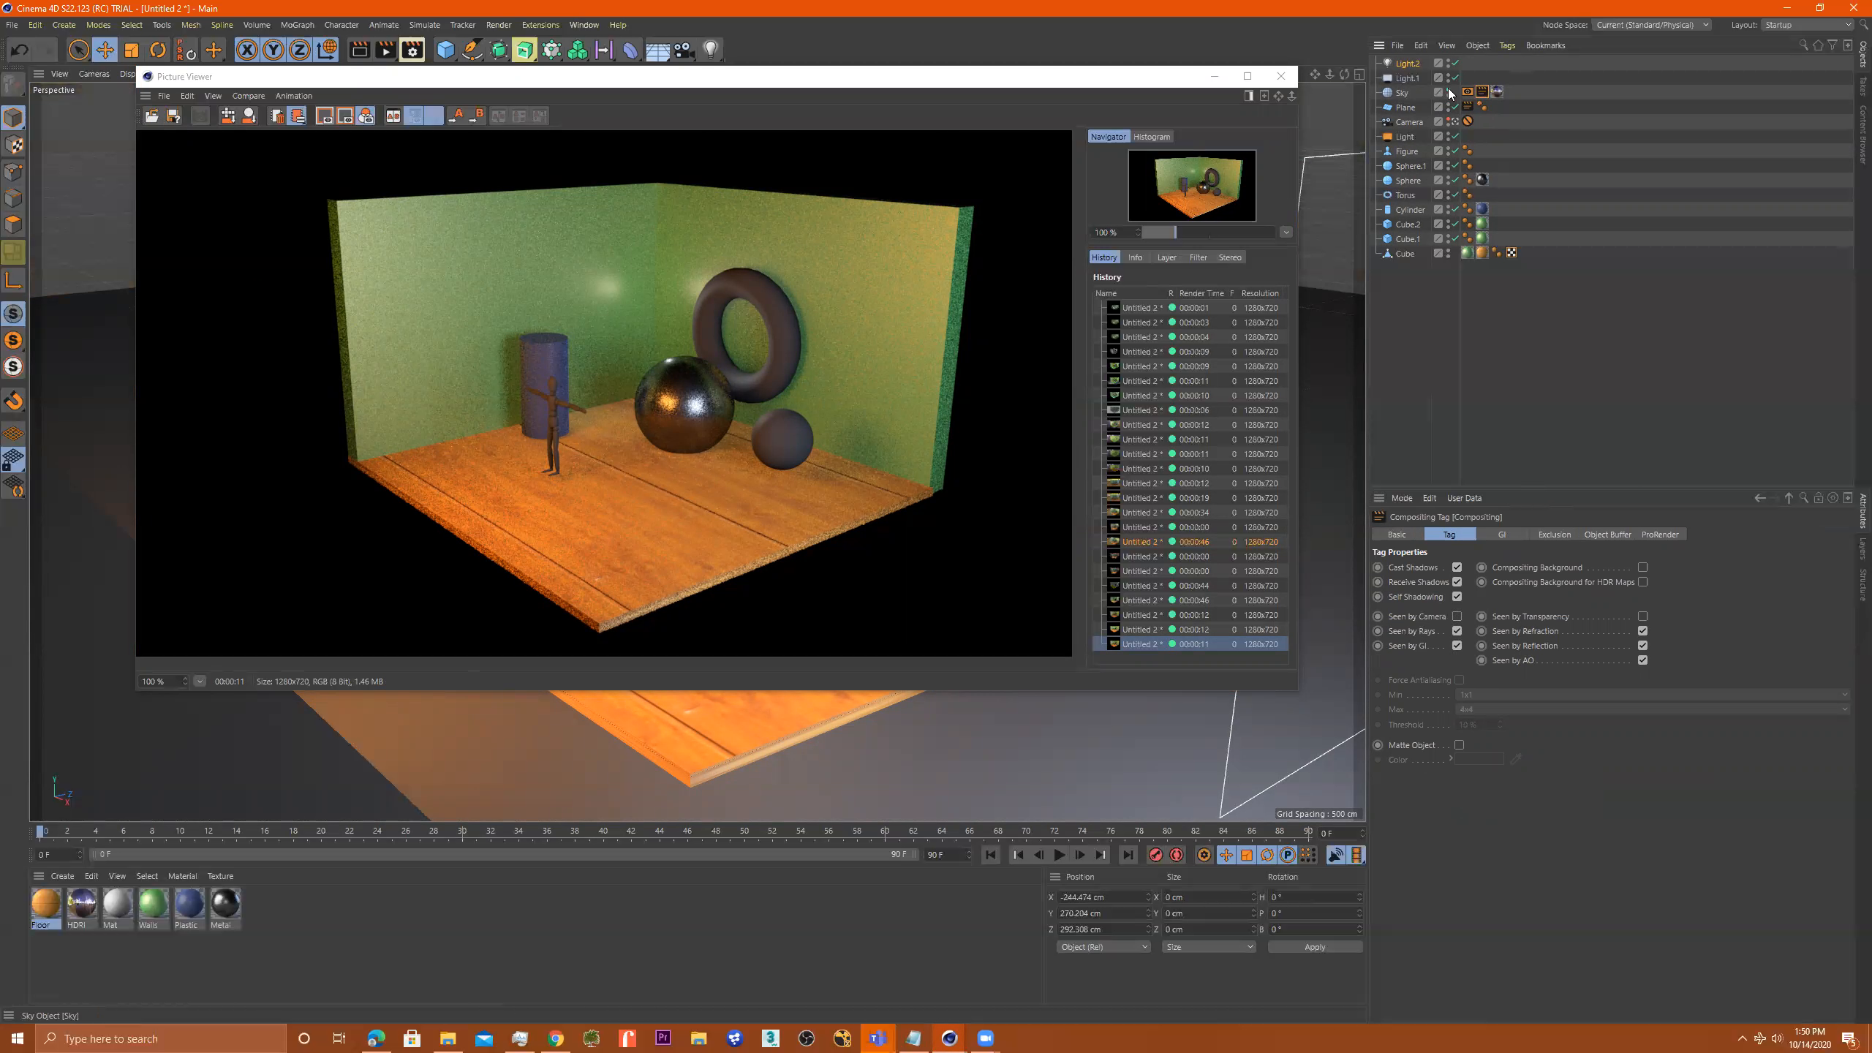
# Render the scene with the changed sky settings and inspect the lighting up close and as a whole
pyautogui.click(389, 52)
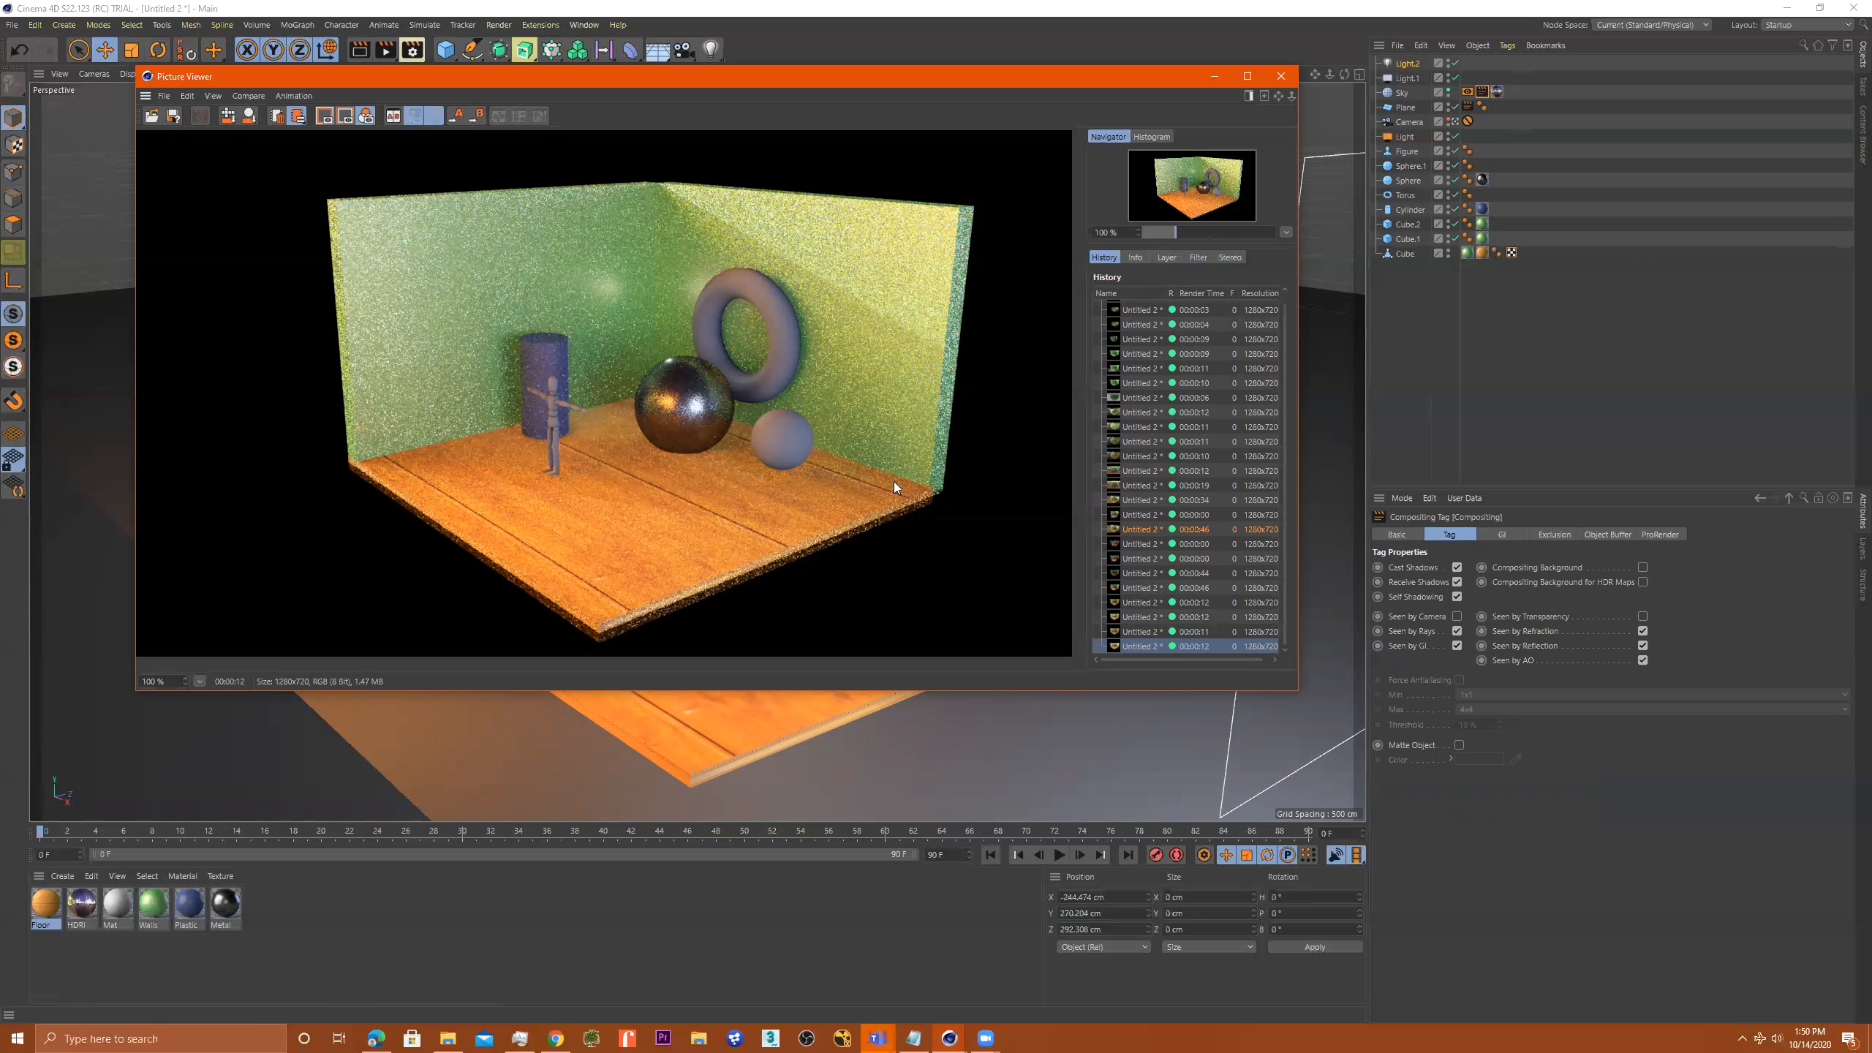
pyautogui.scroll(1, 647, 397)
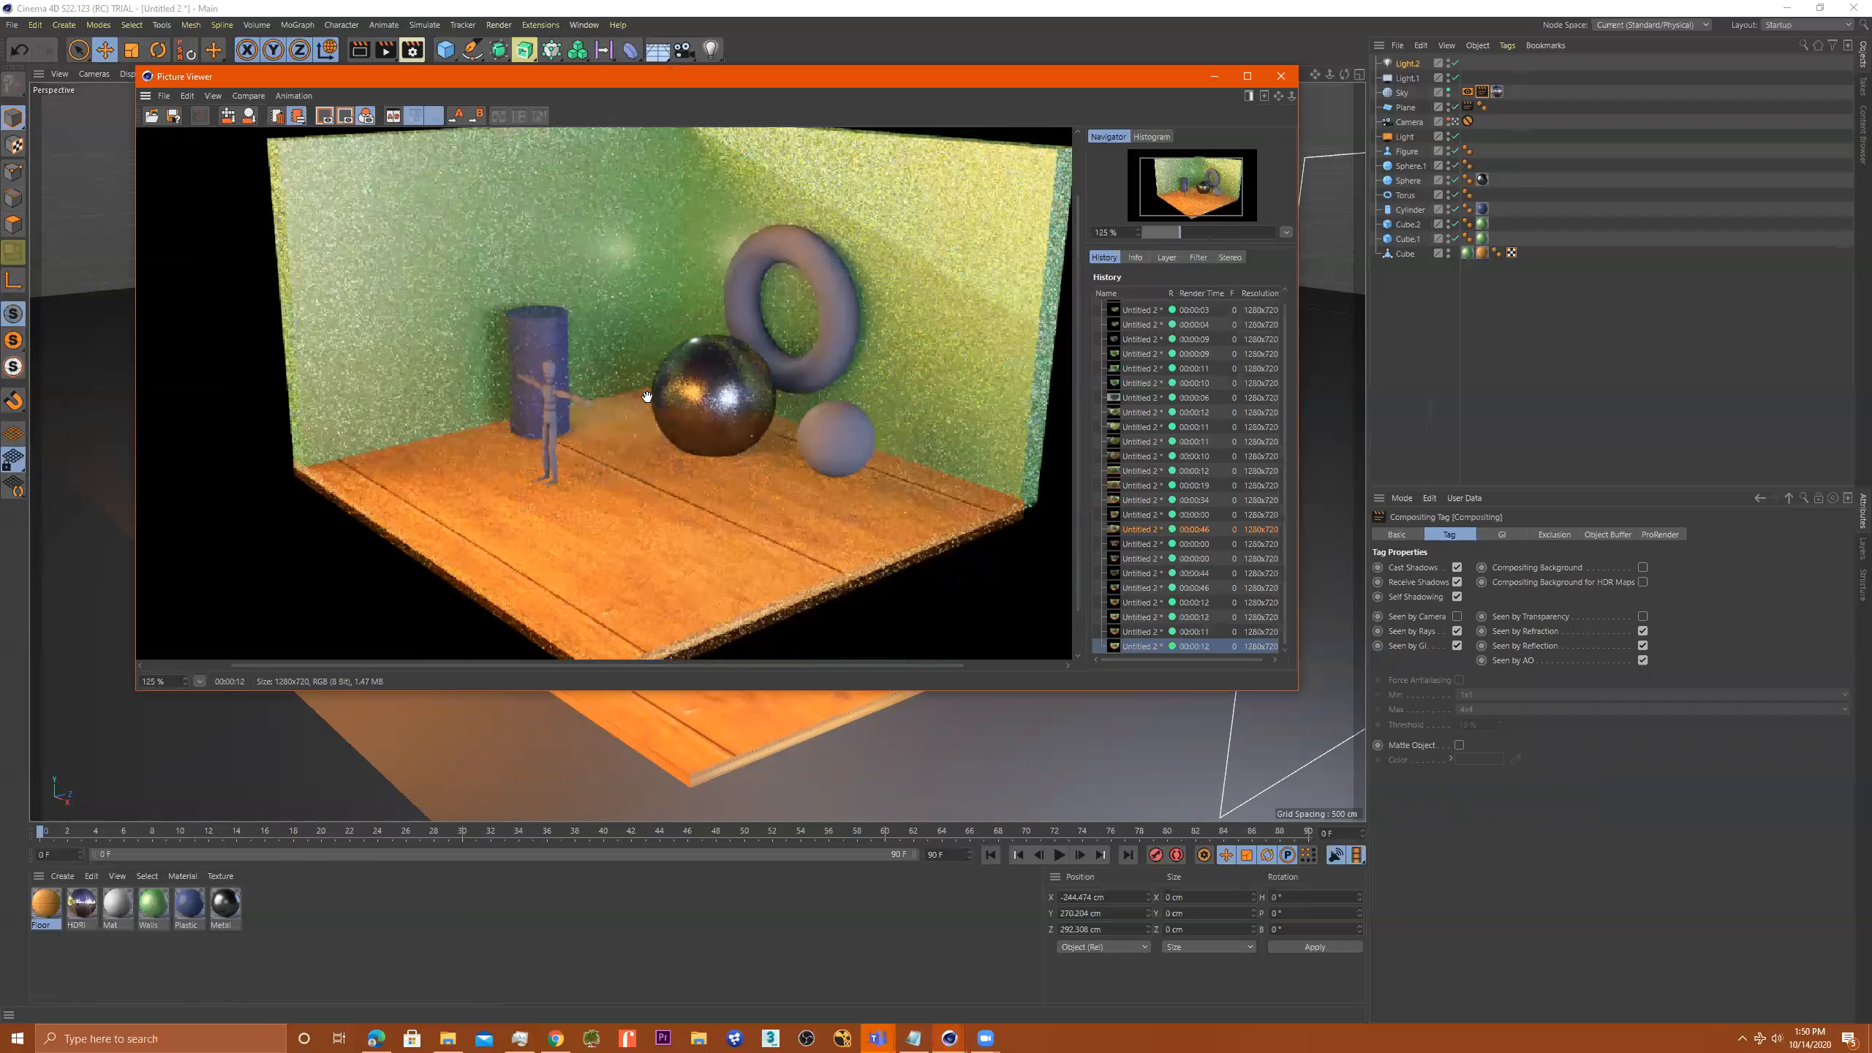
pyautogui.scroll(-2, 647, 397)
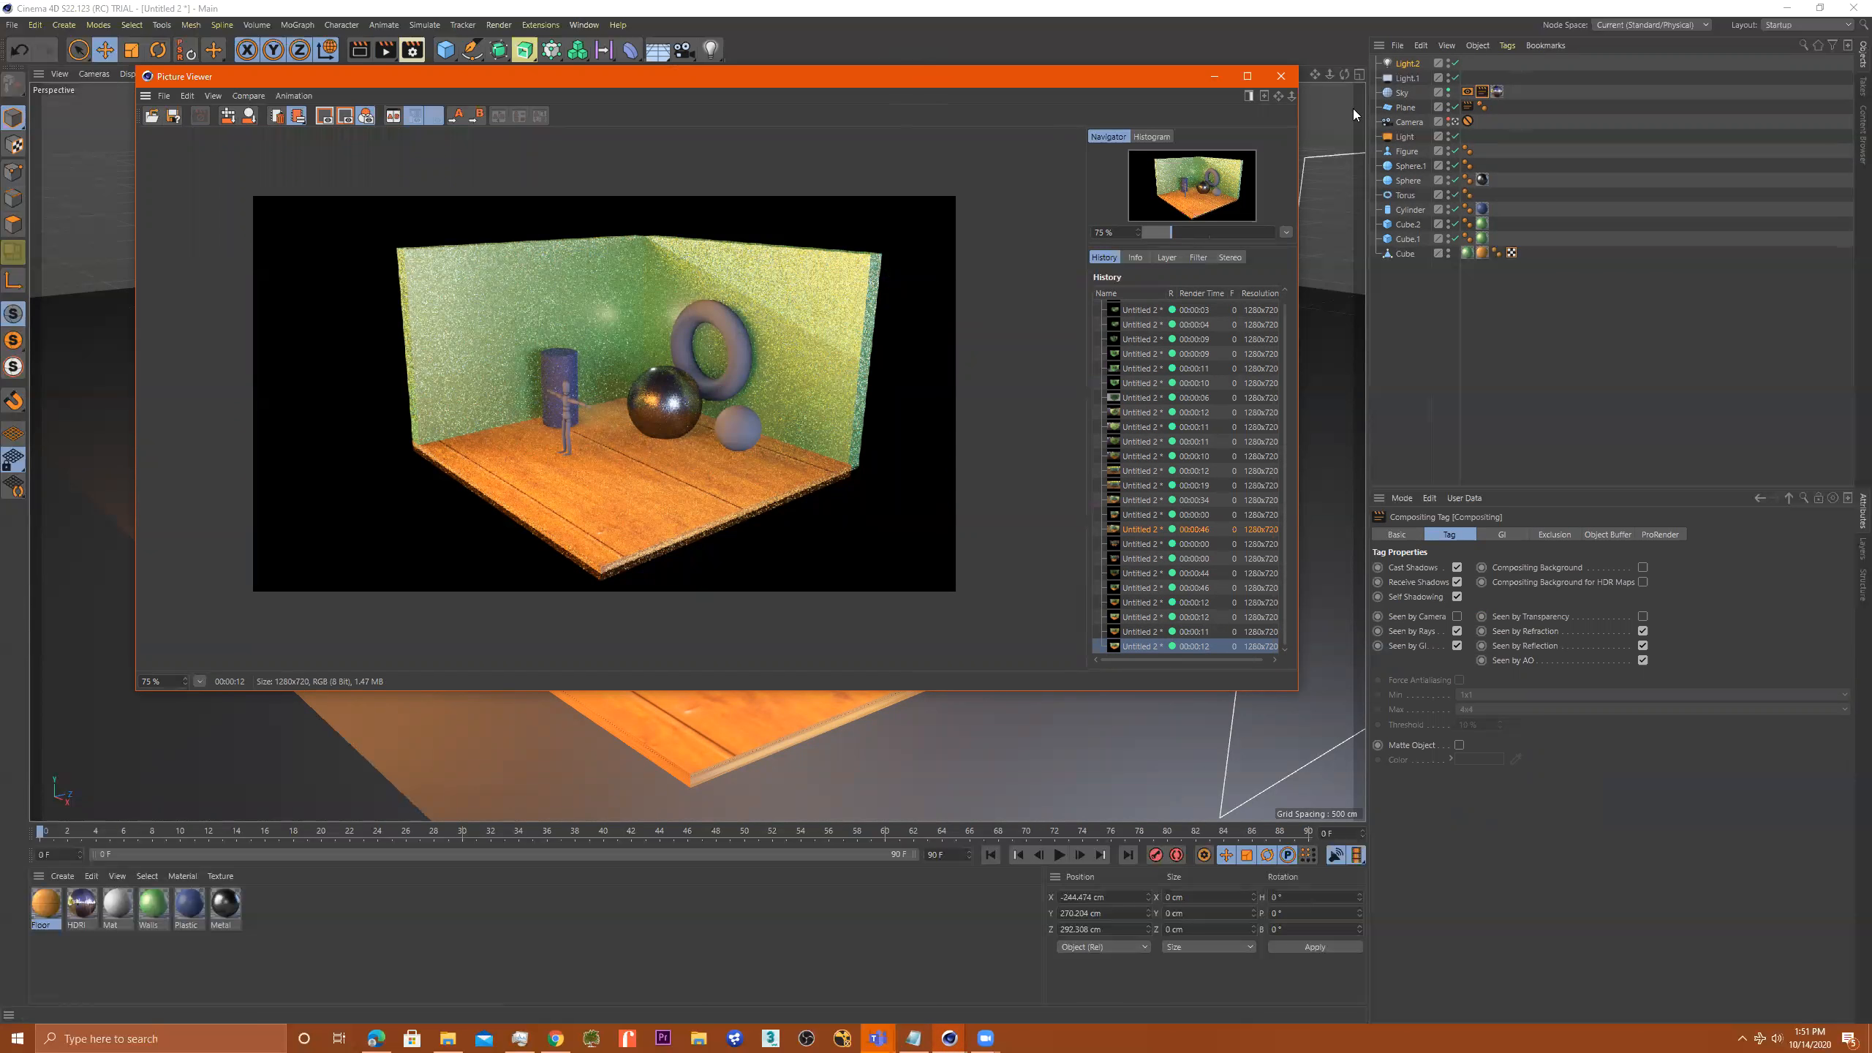
# Set the Sky object's heading rotation to 200°
pyautogui.click(1401, 94)
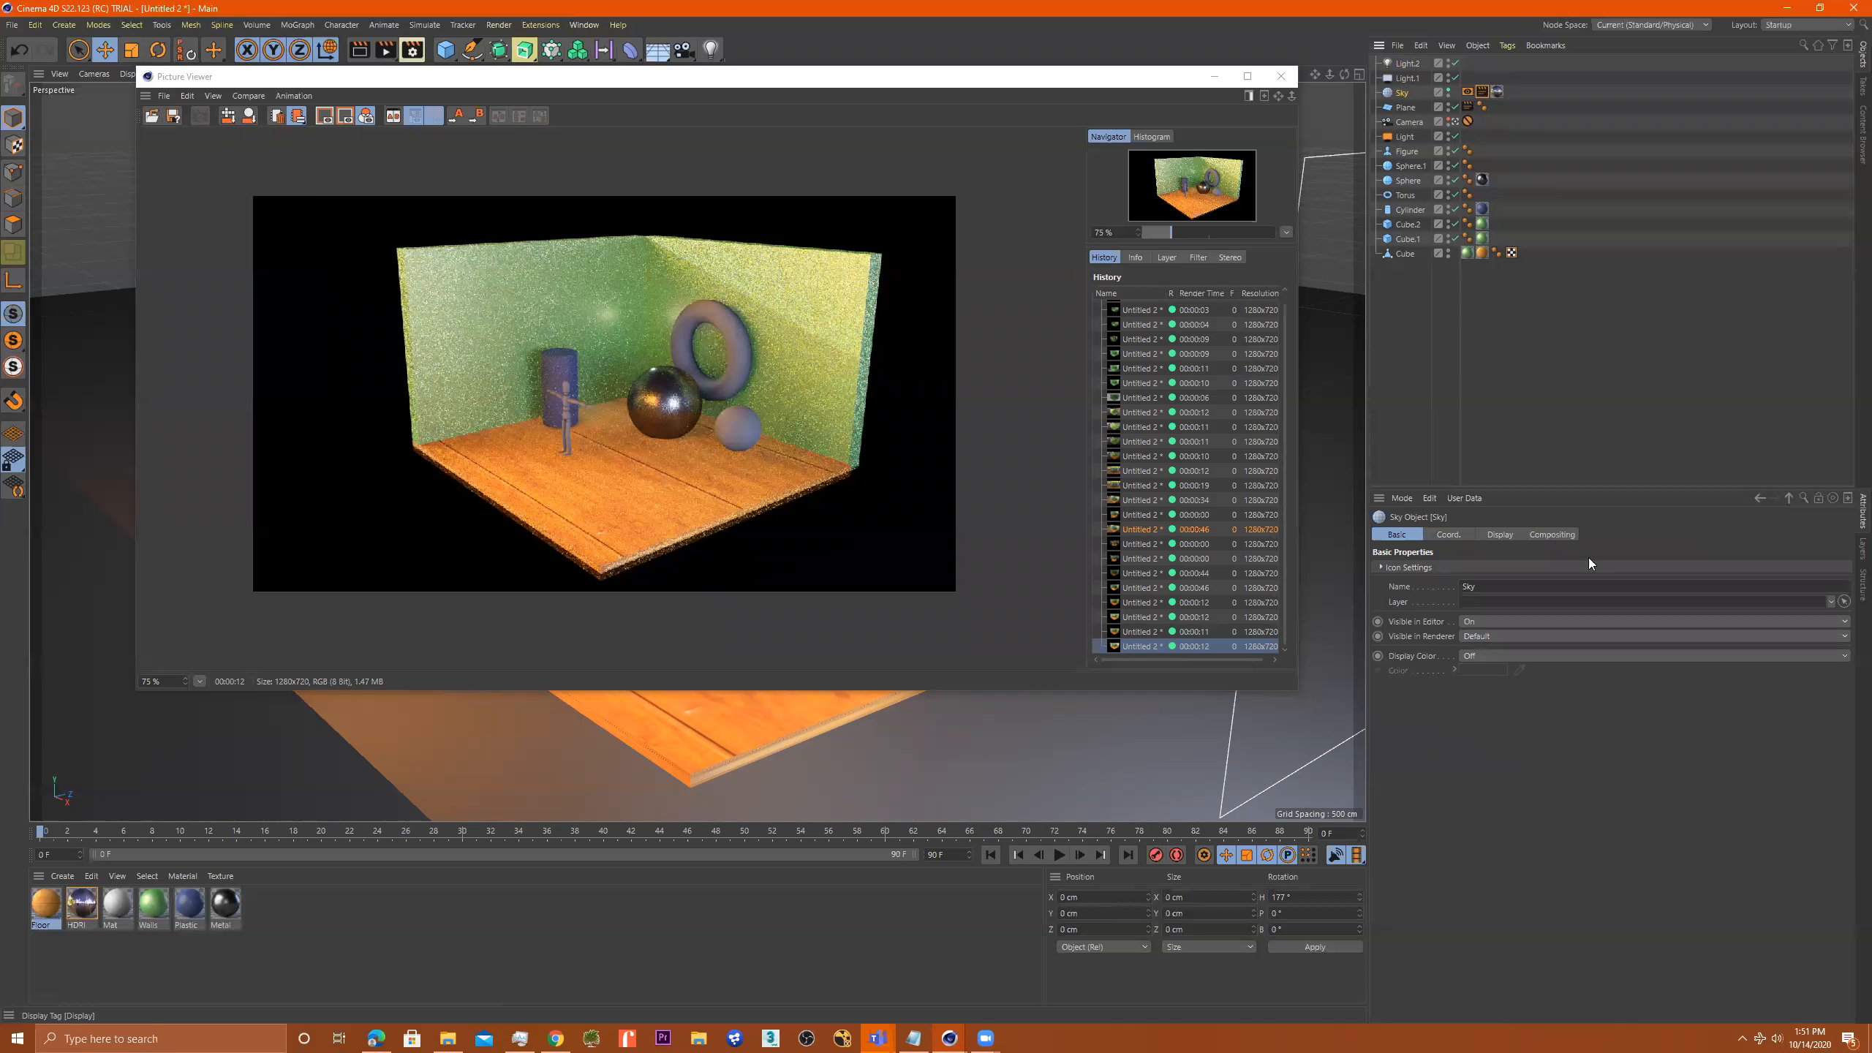
pyautogui.click(1449, 535)
pyautogui.moveTo(1613, 567); pyautogui.dragTo(1536, 572)
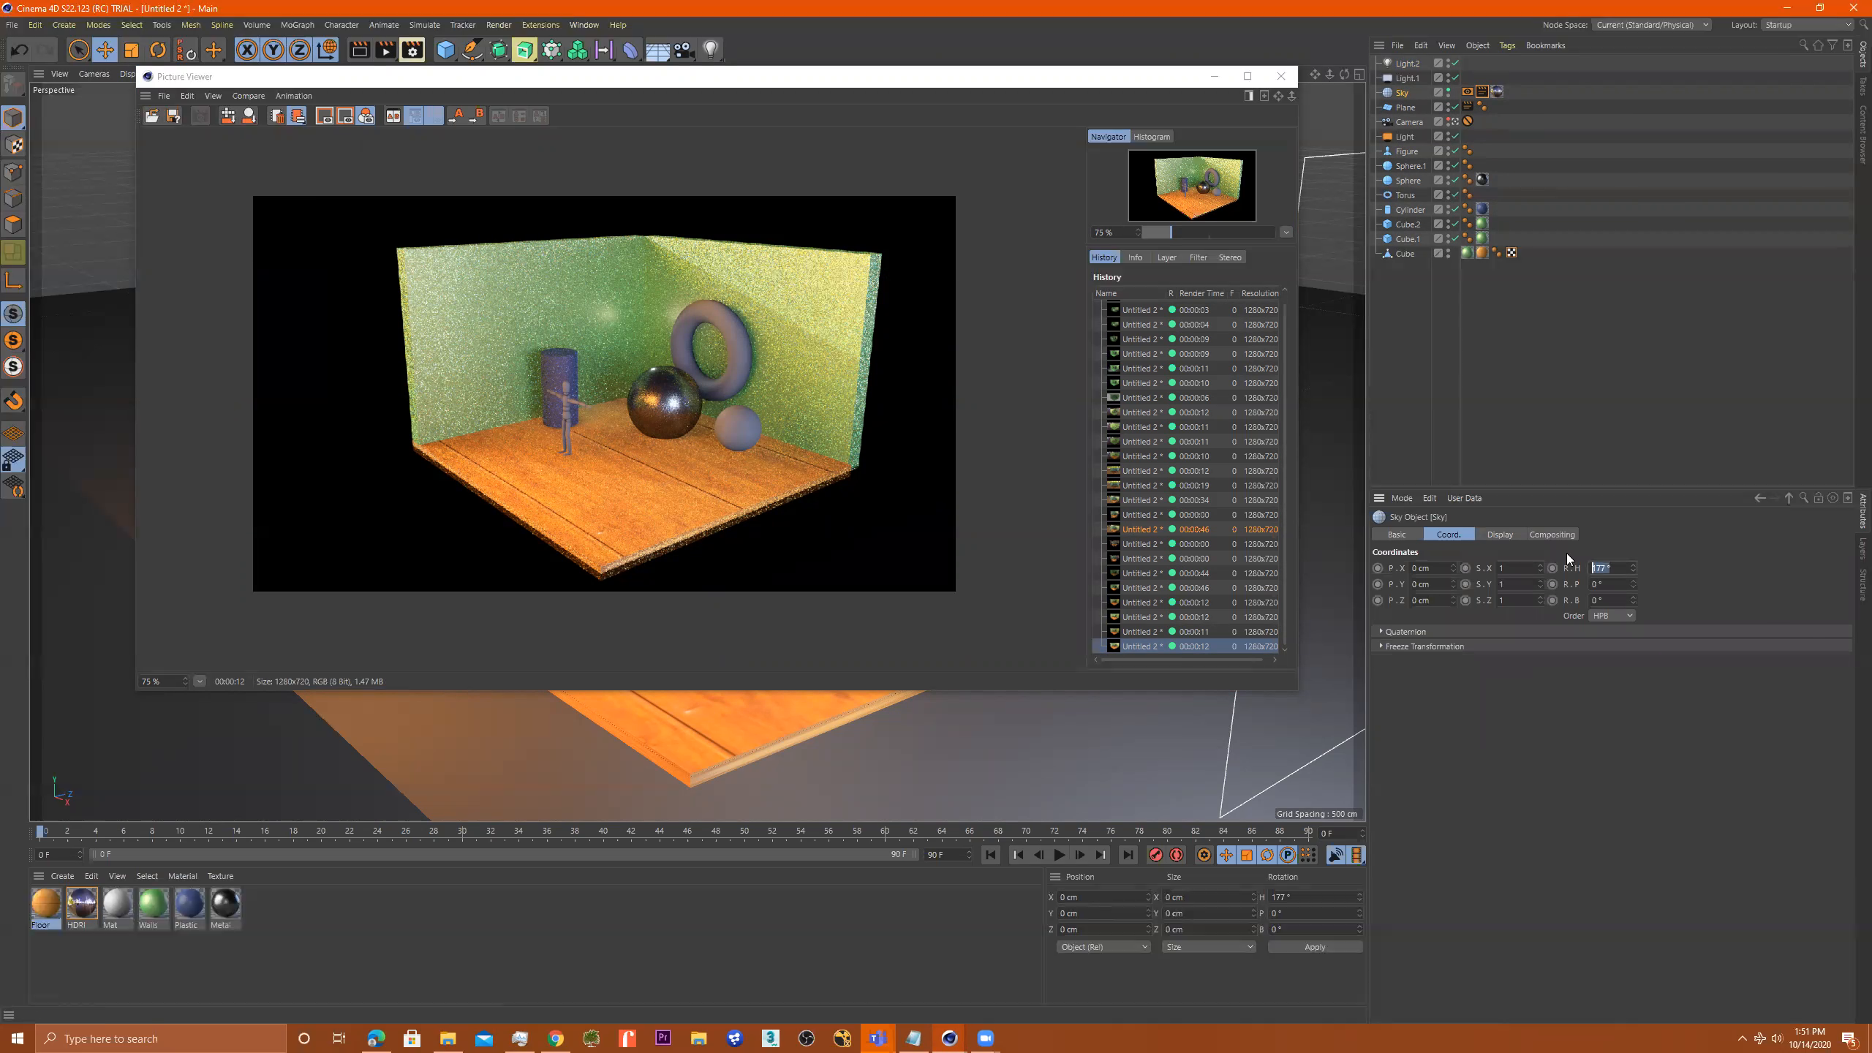
pyautogui.press('Return')
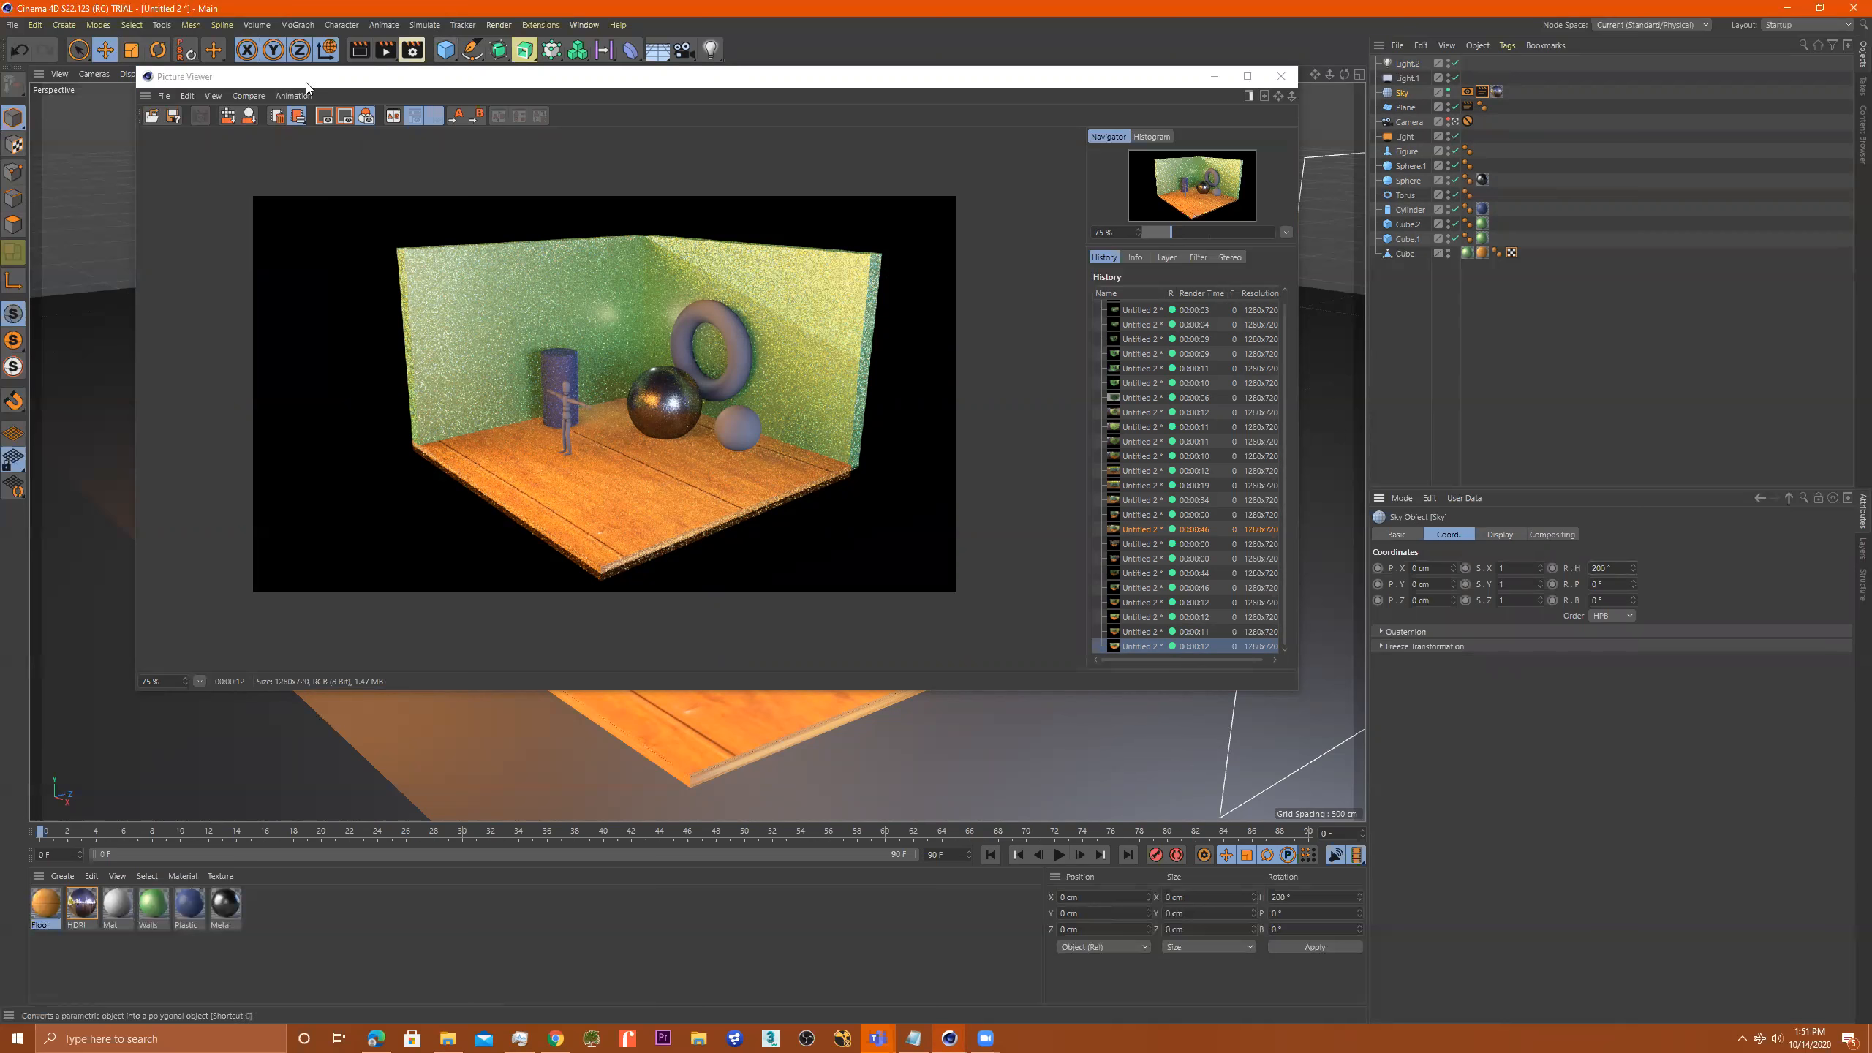
# Render the scene with the rotated sky and inspect the result at 100% zoom and as a whole
pyautogui.click(385, 51)
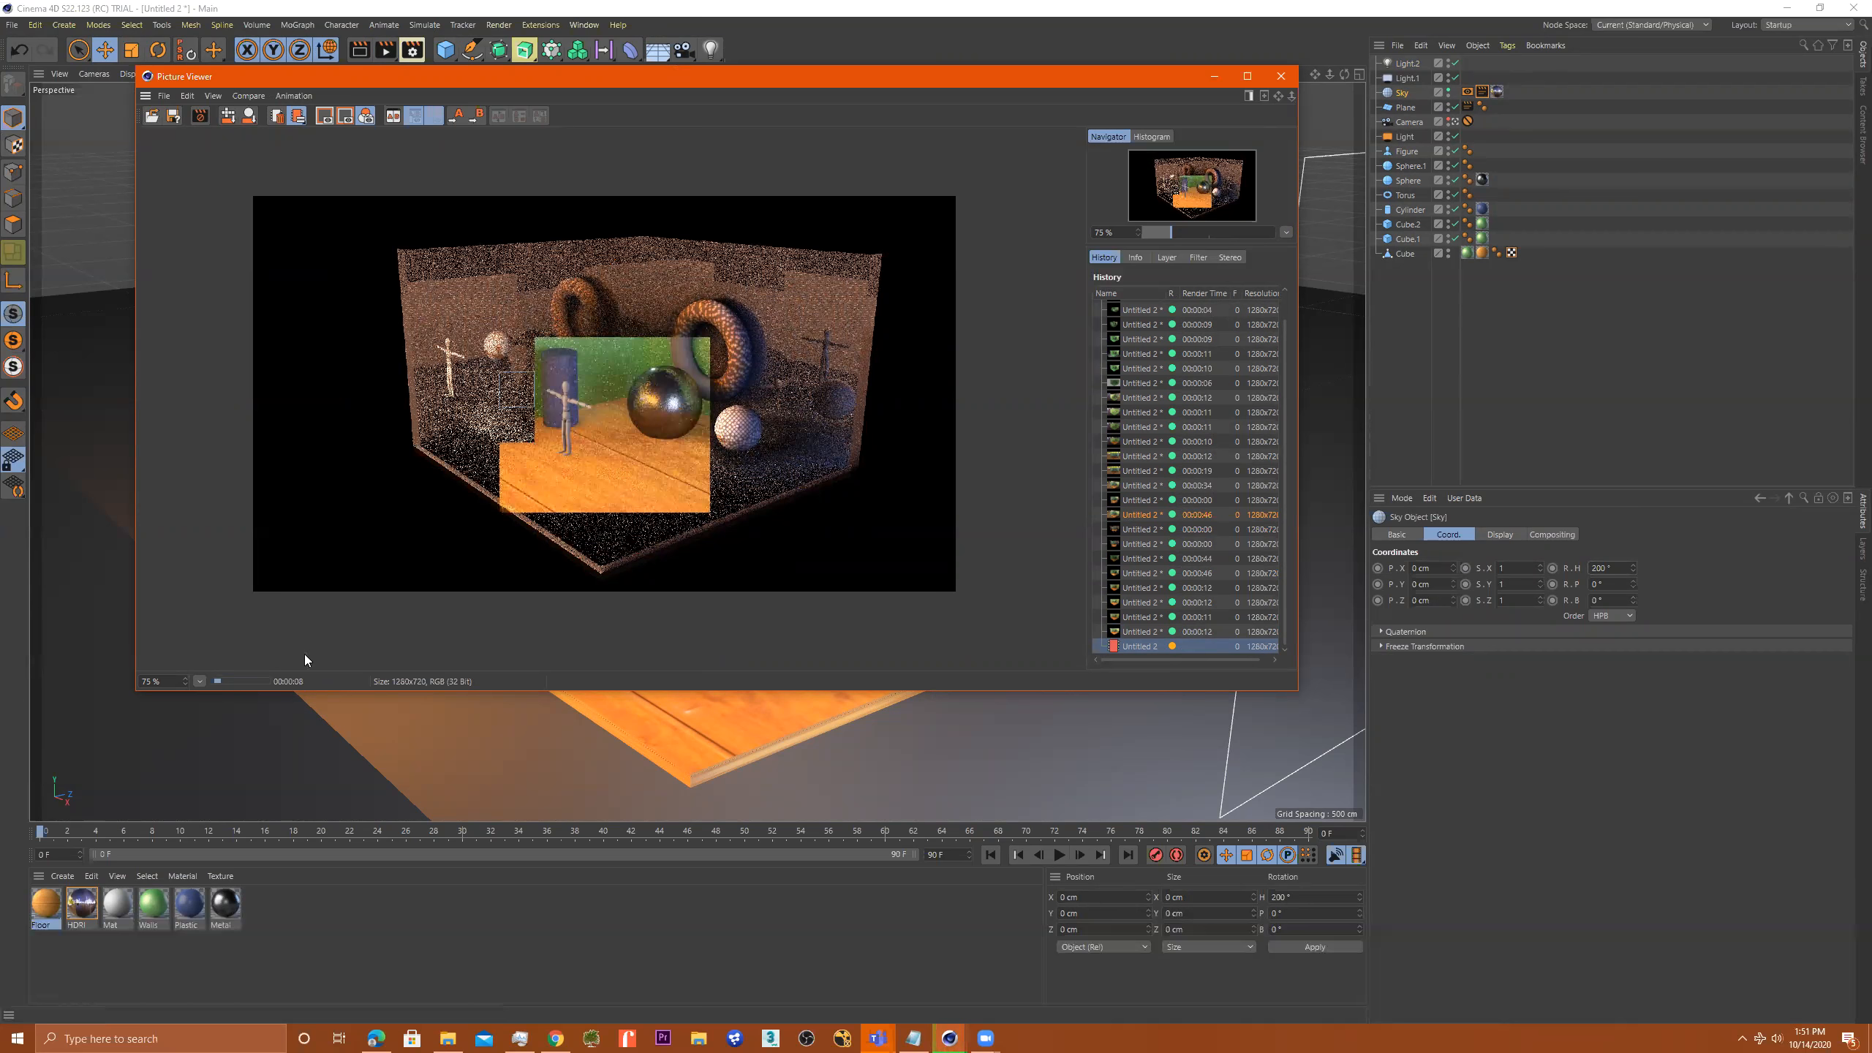
pyautogui.click(184, 683)
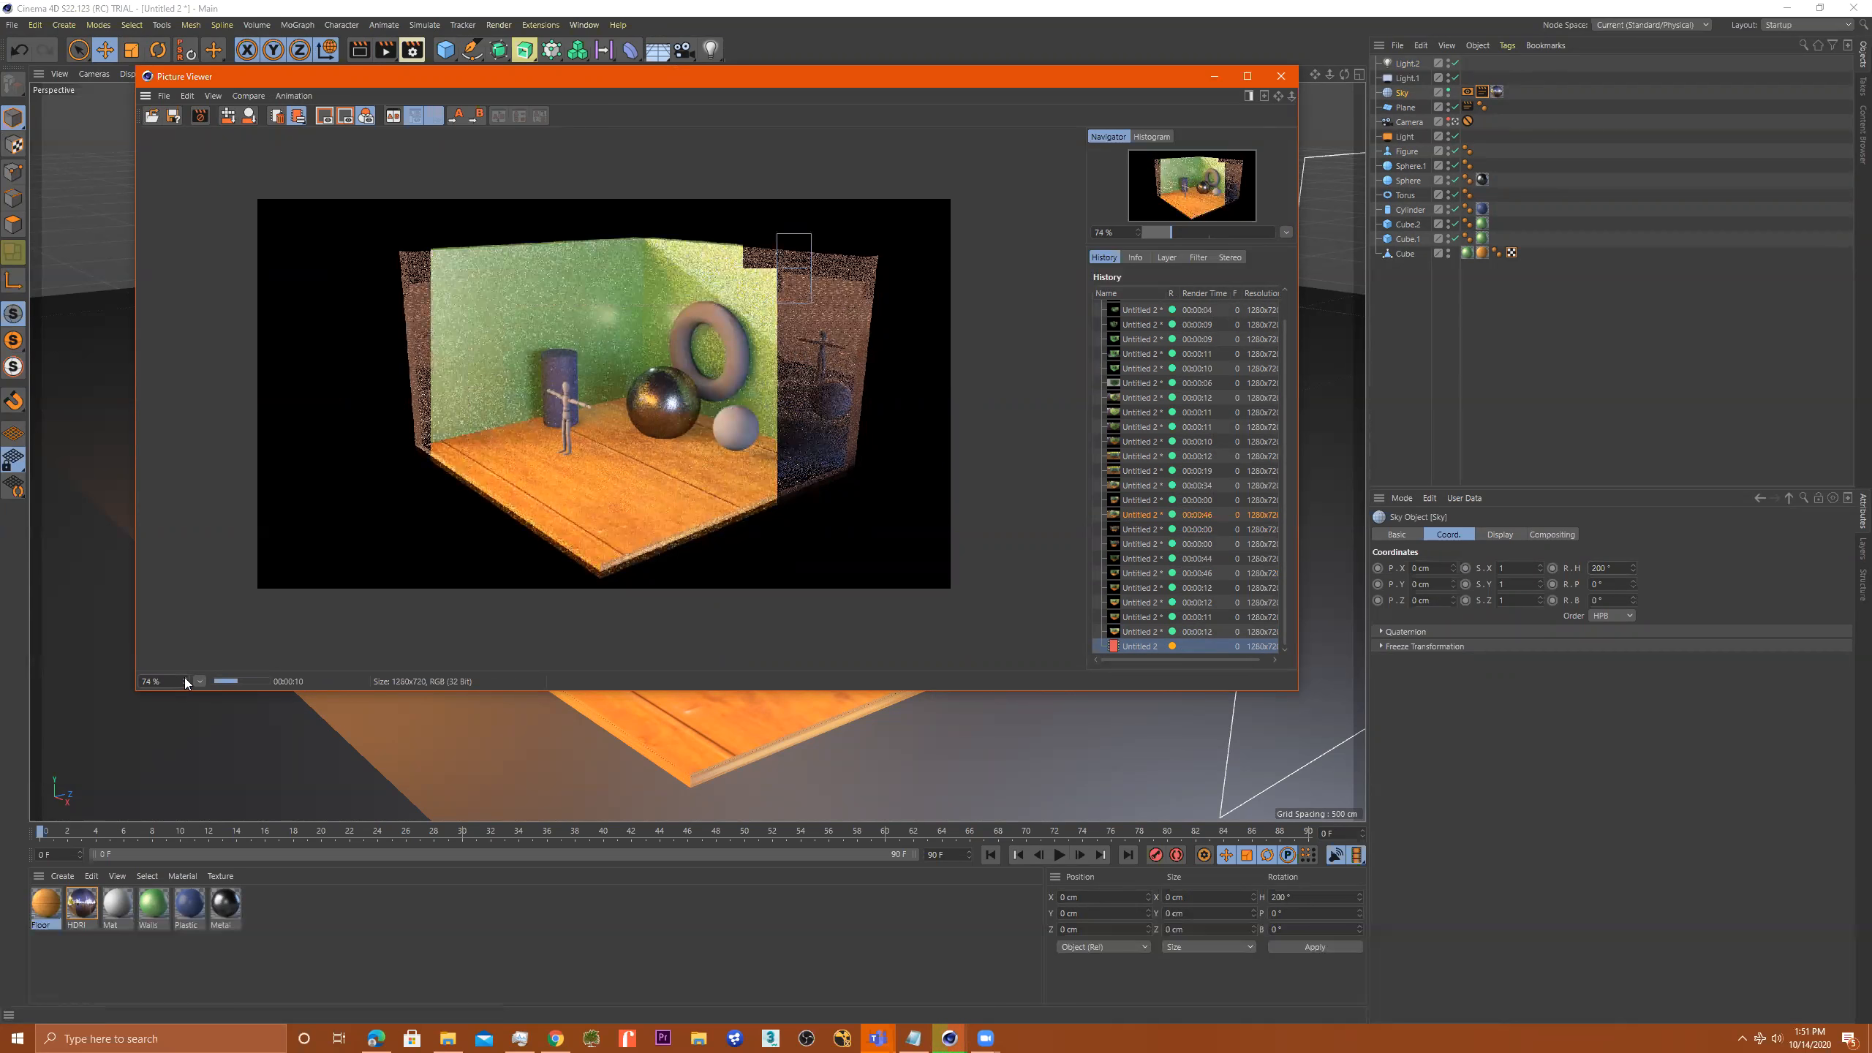
pyautogui.click(185, 677)
pyautogui.click(199, 682)
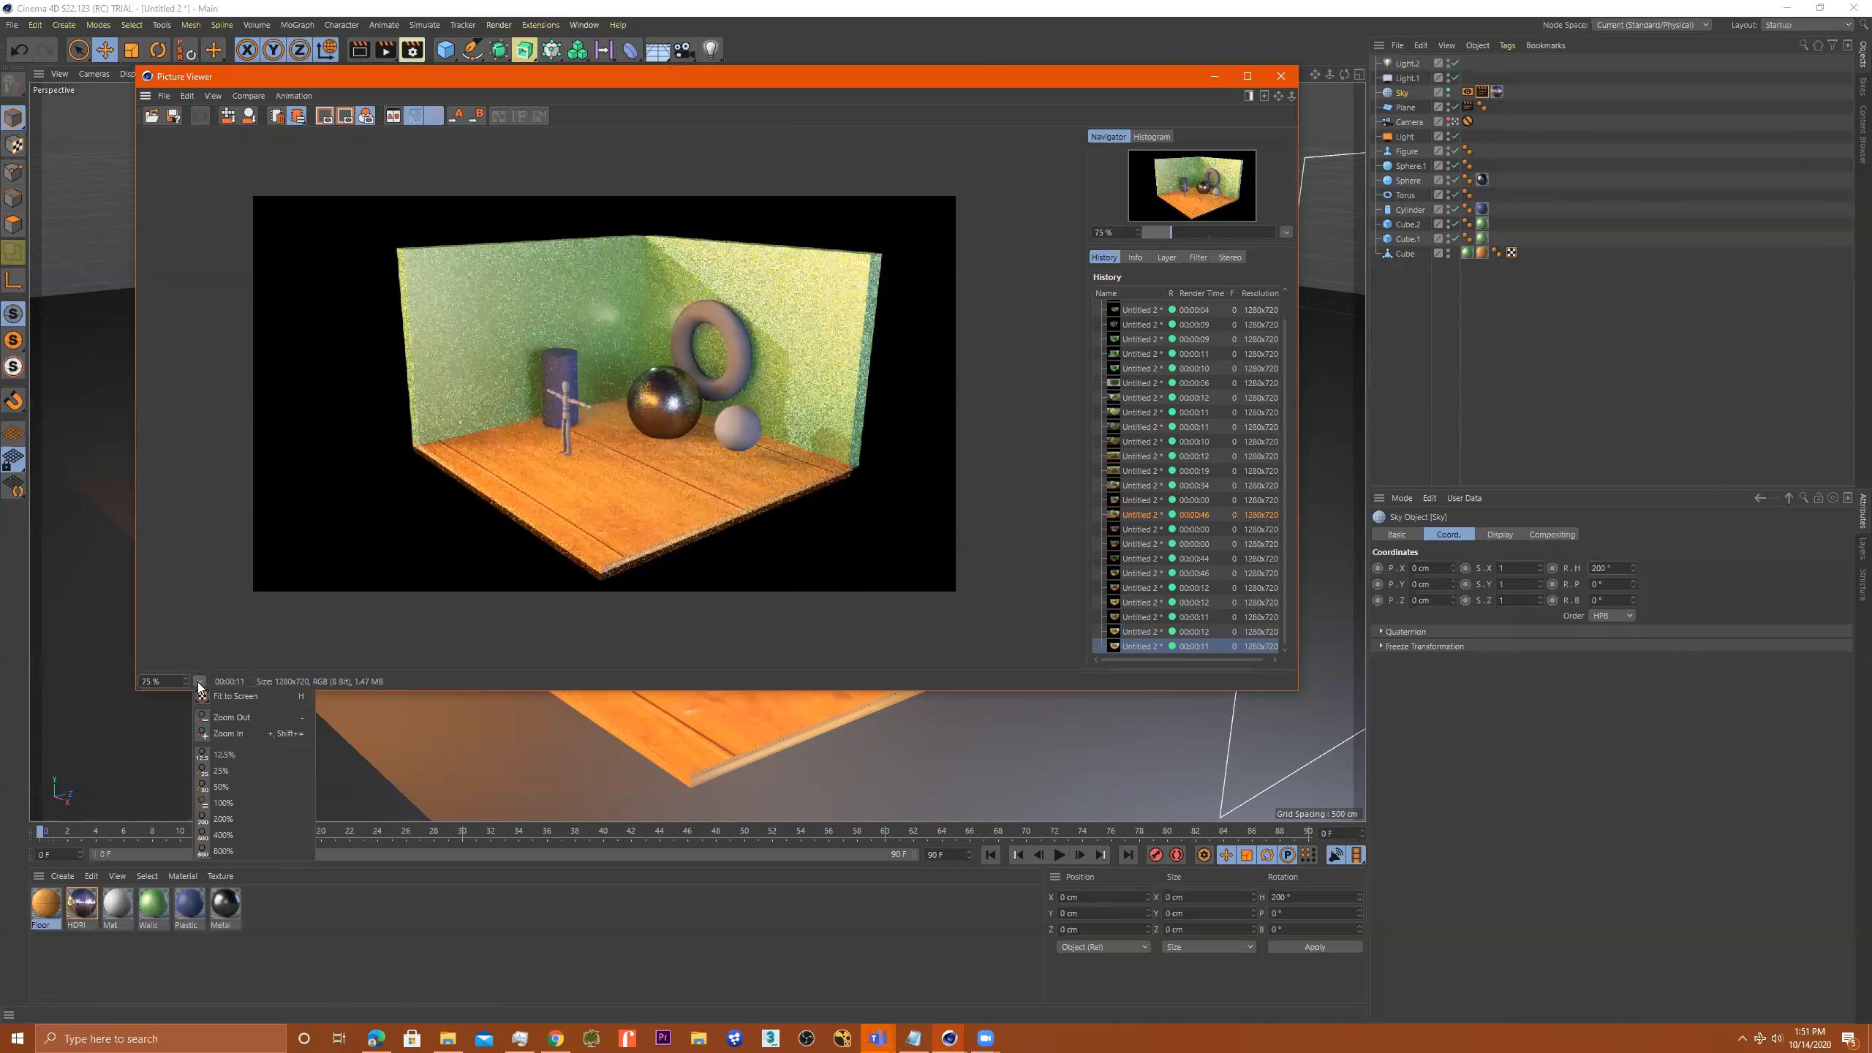
pyautogui.click(255, 801)
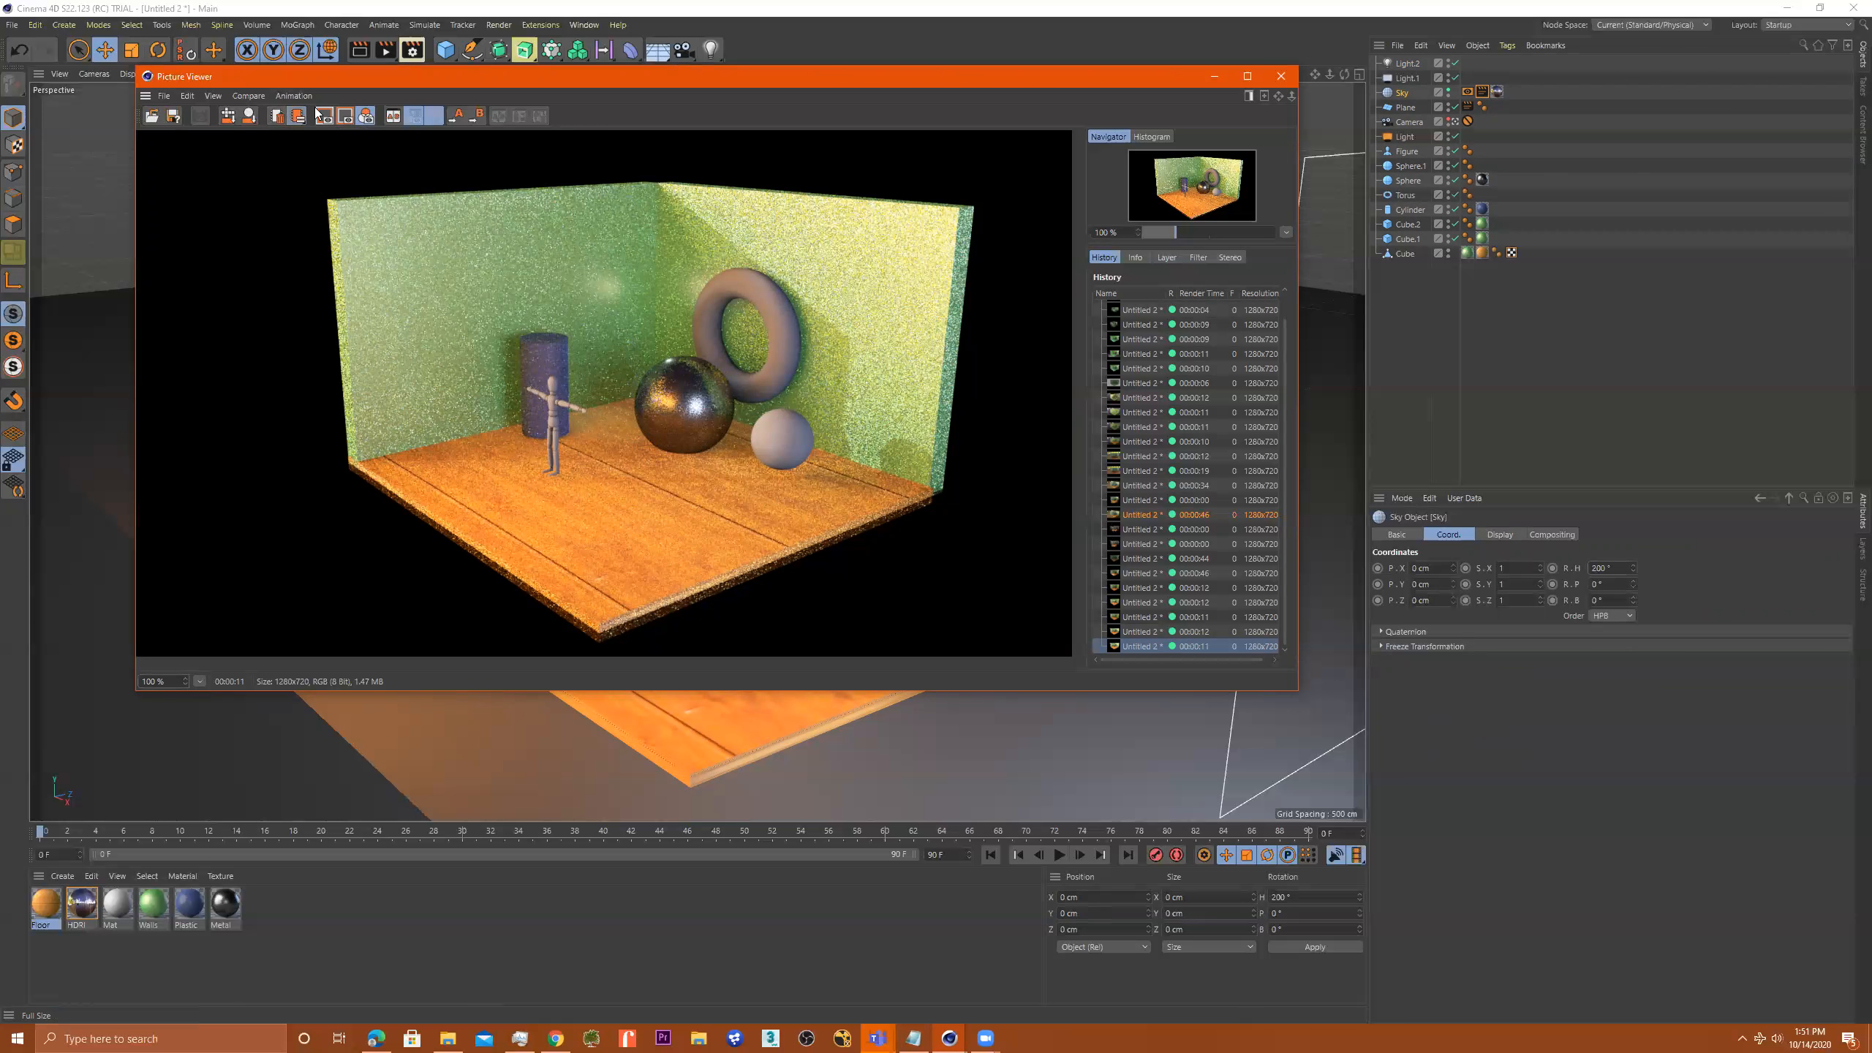
pyautogui.scroll(-1, 570, 386)
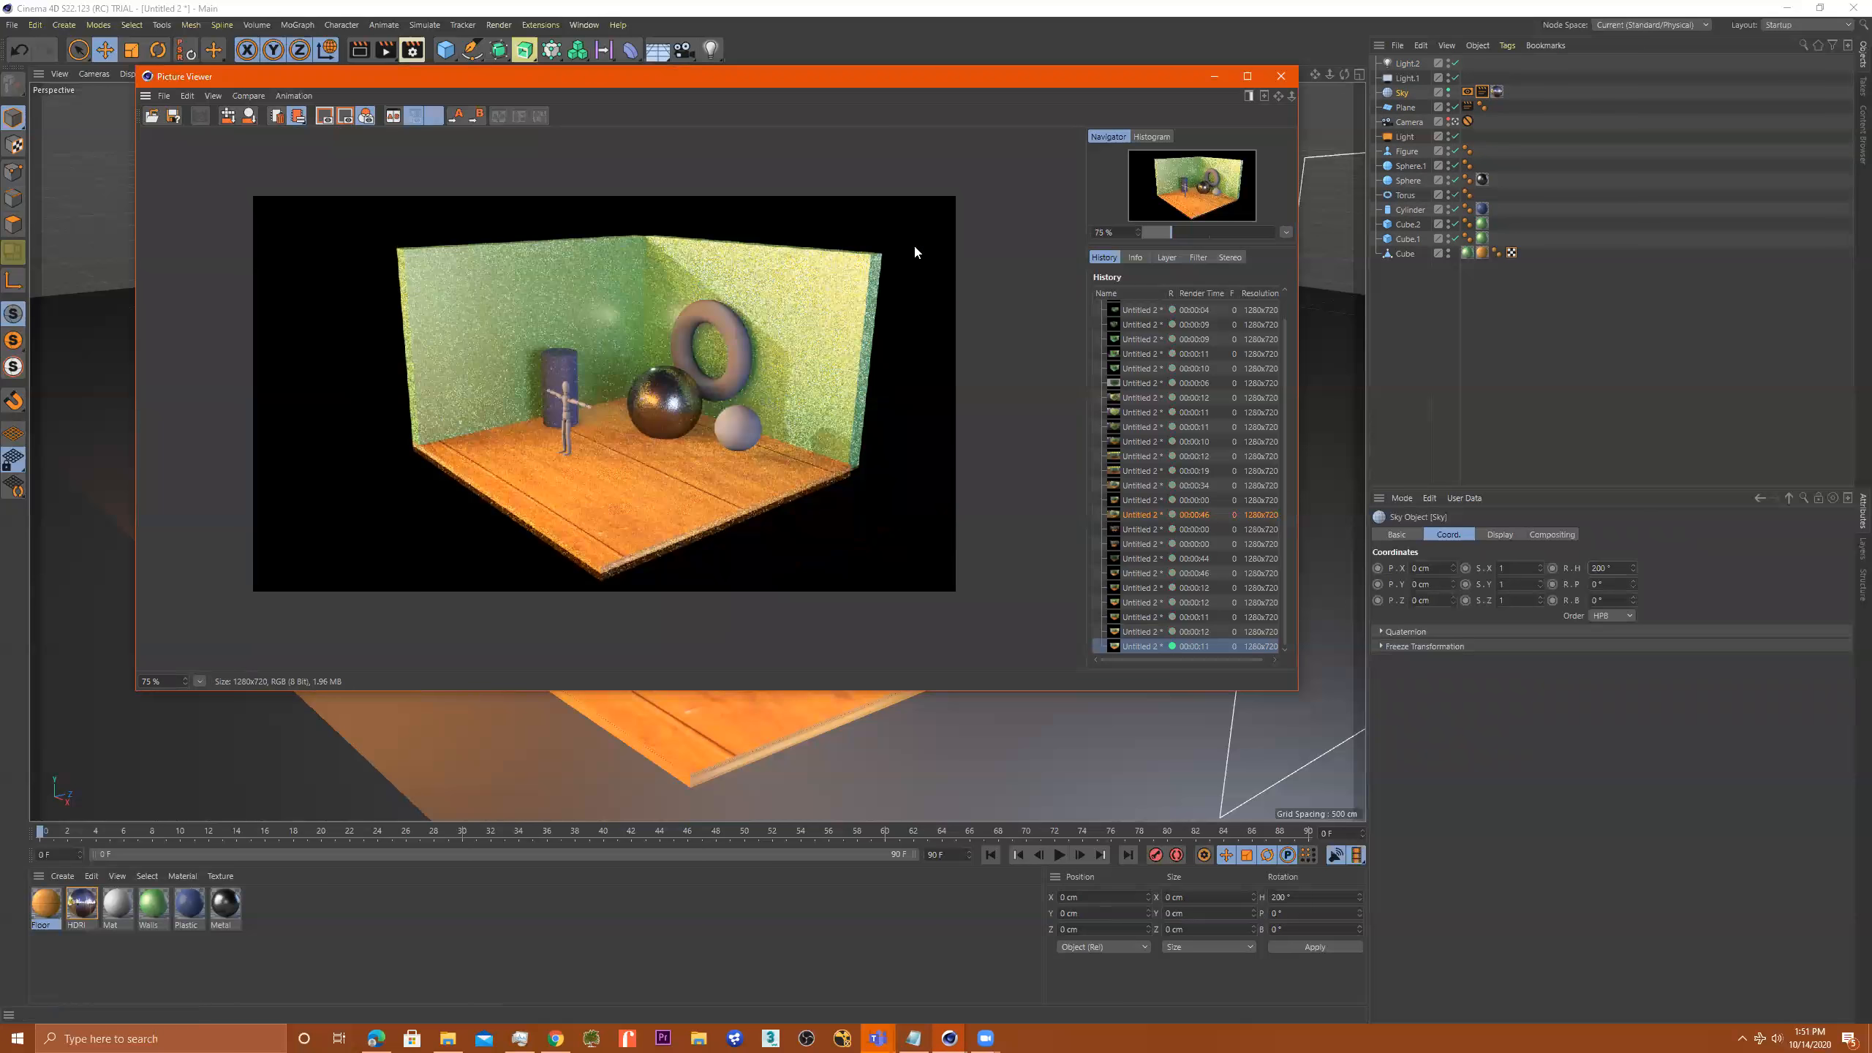
# Compare the two most recent renders by switching between them in the render history
pyautogui.click(1140, 631)
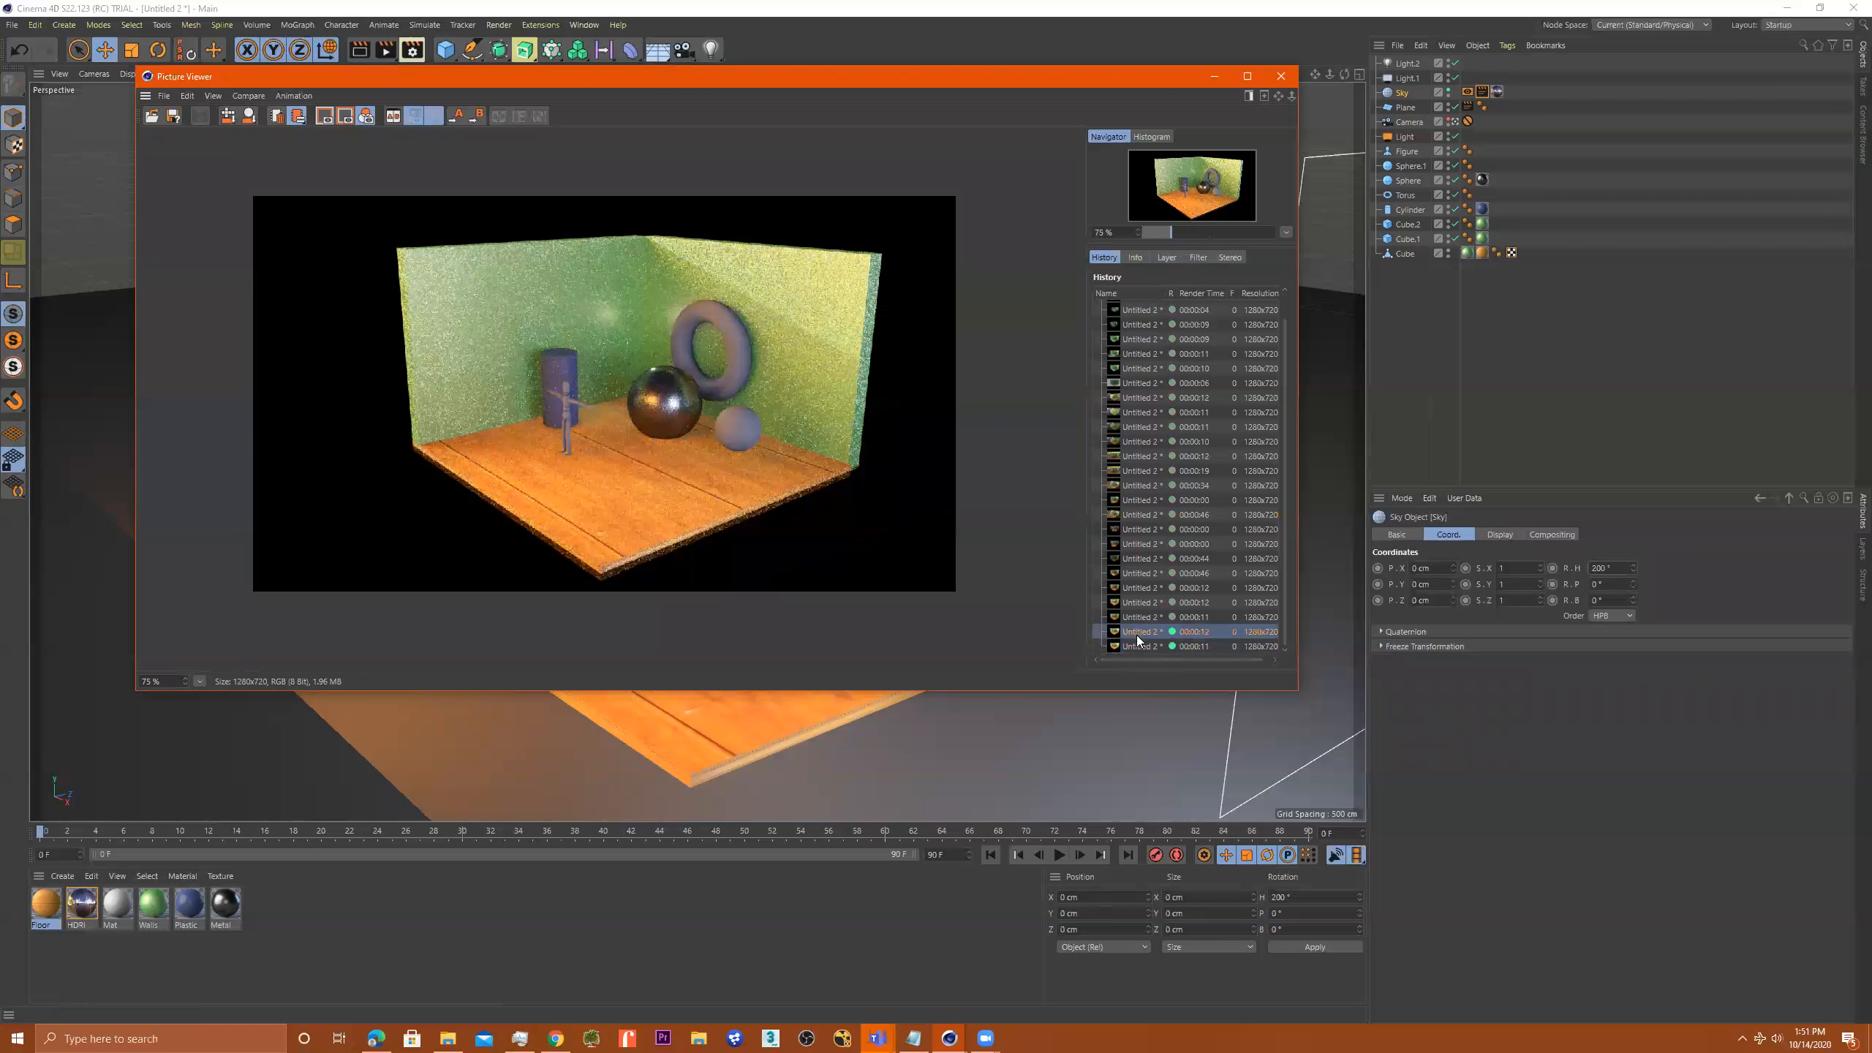
pyautogui.click(1138, 645)
pyautogui.click(1139, 633)
pyautogui.click(1137, 647)
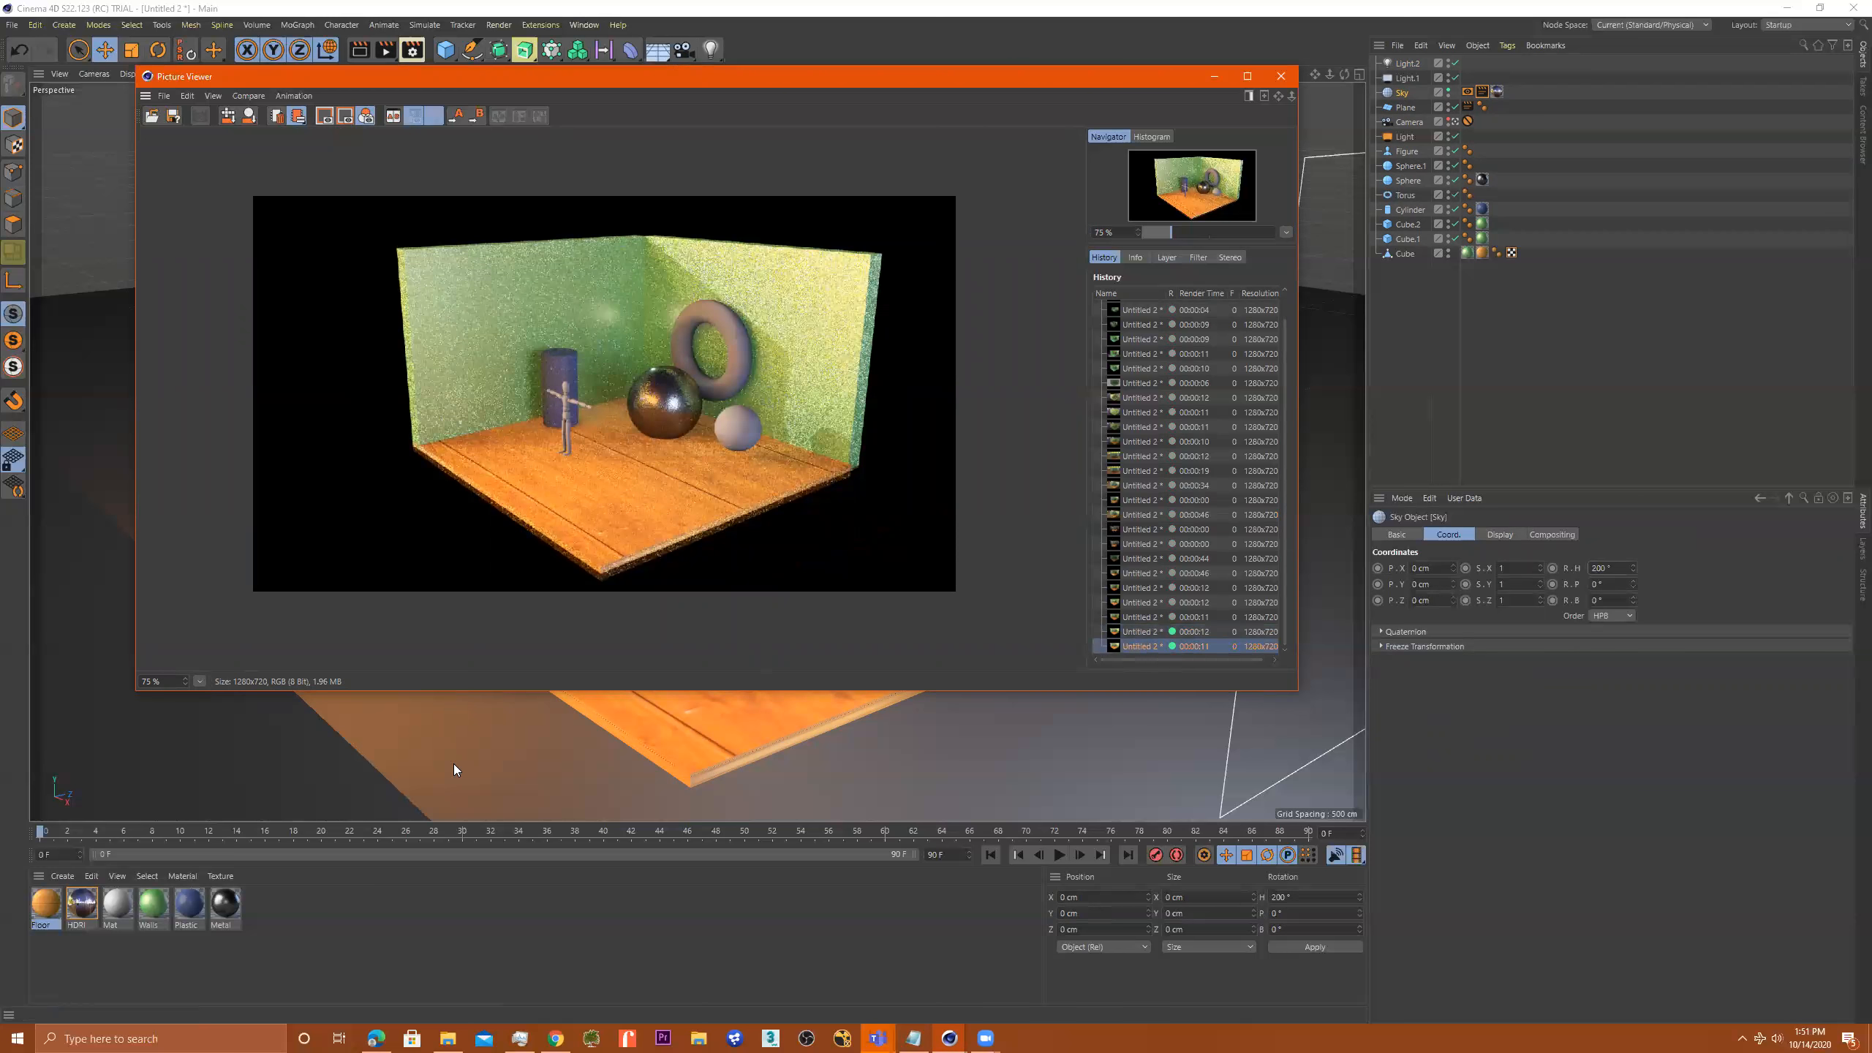
# Set the Mix Strength of the HDRI material's Luminance texture to 75% and render the scene
pyautogui.doubleClick(82, 902)
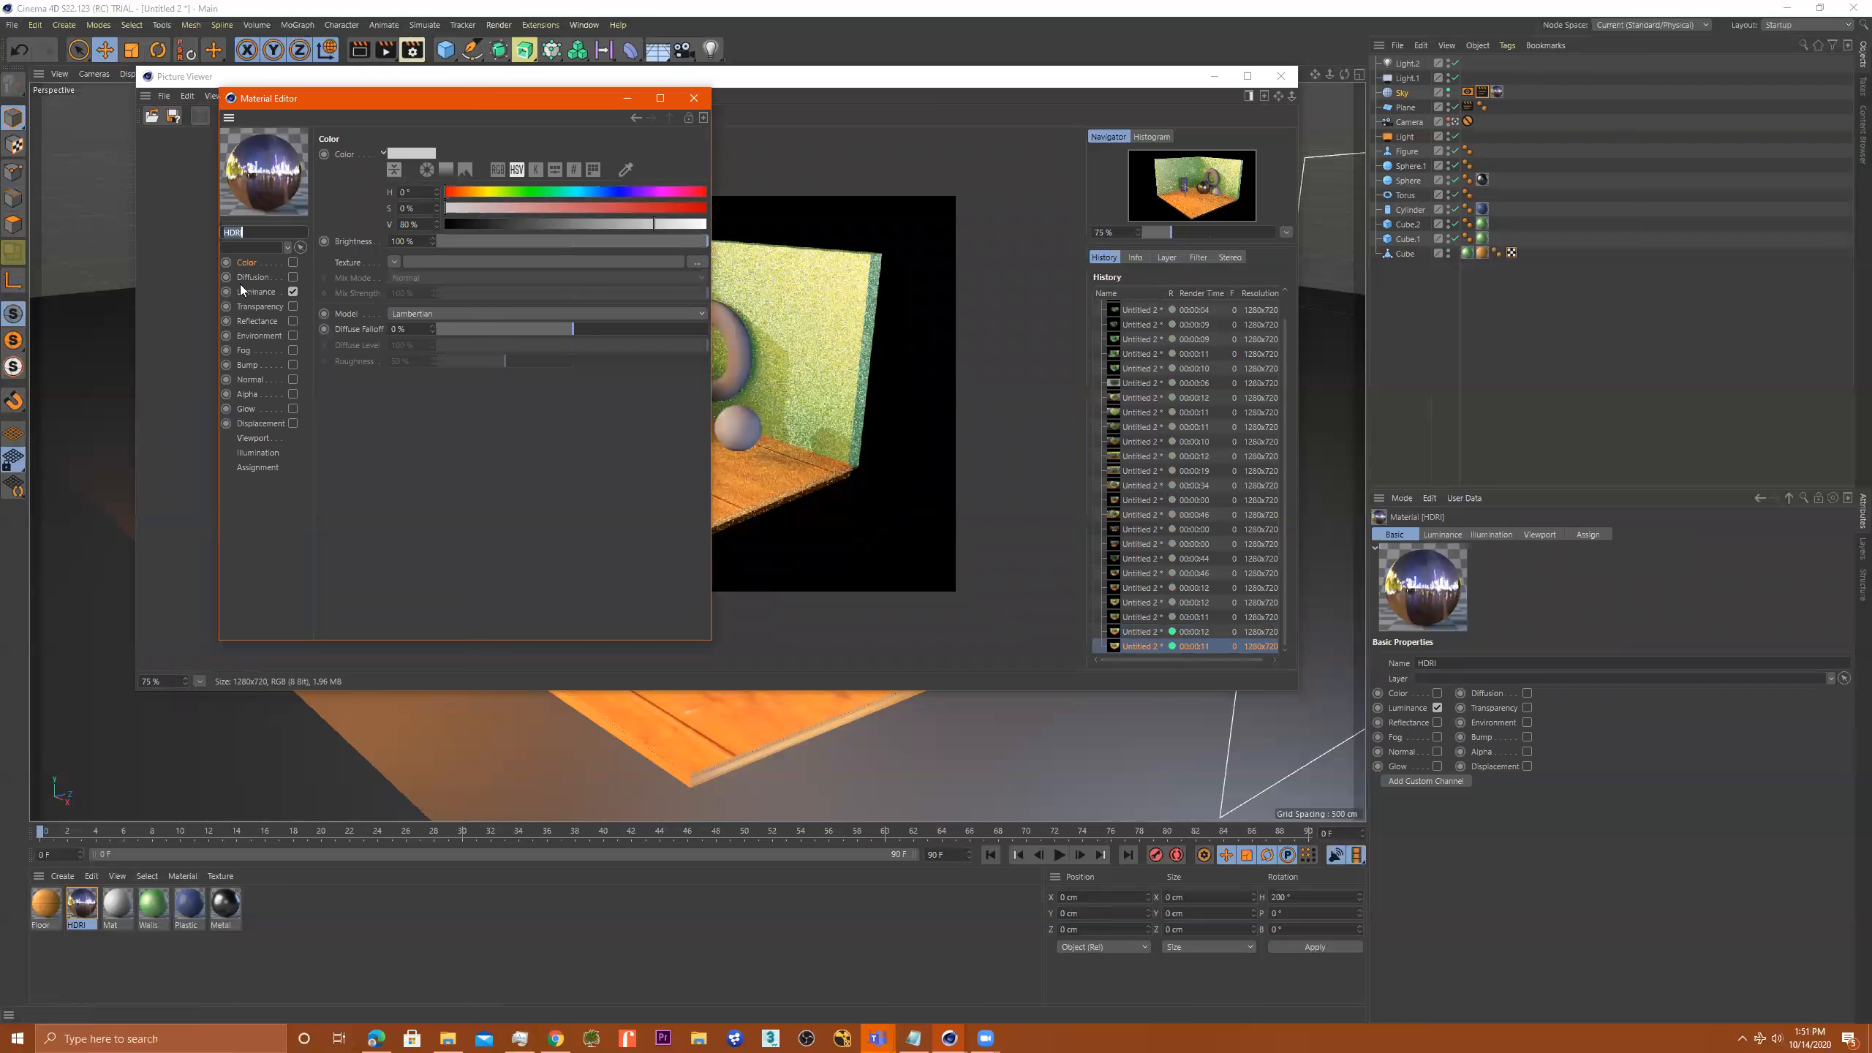
pyautogui.click(256, 292)
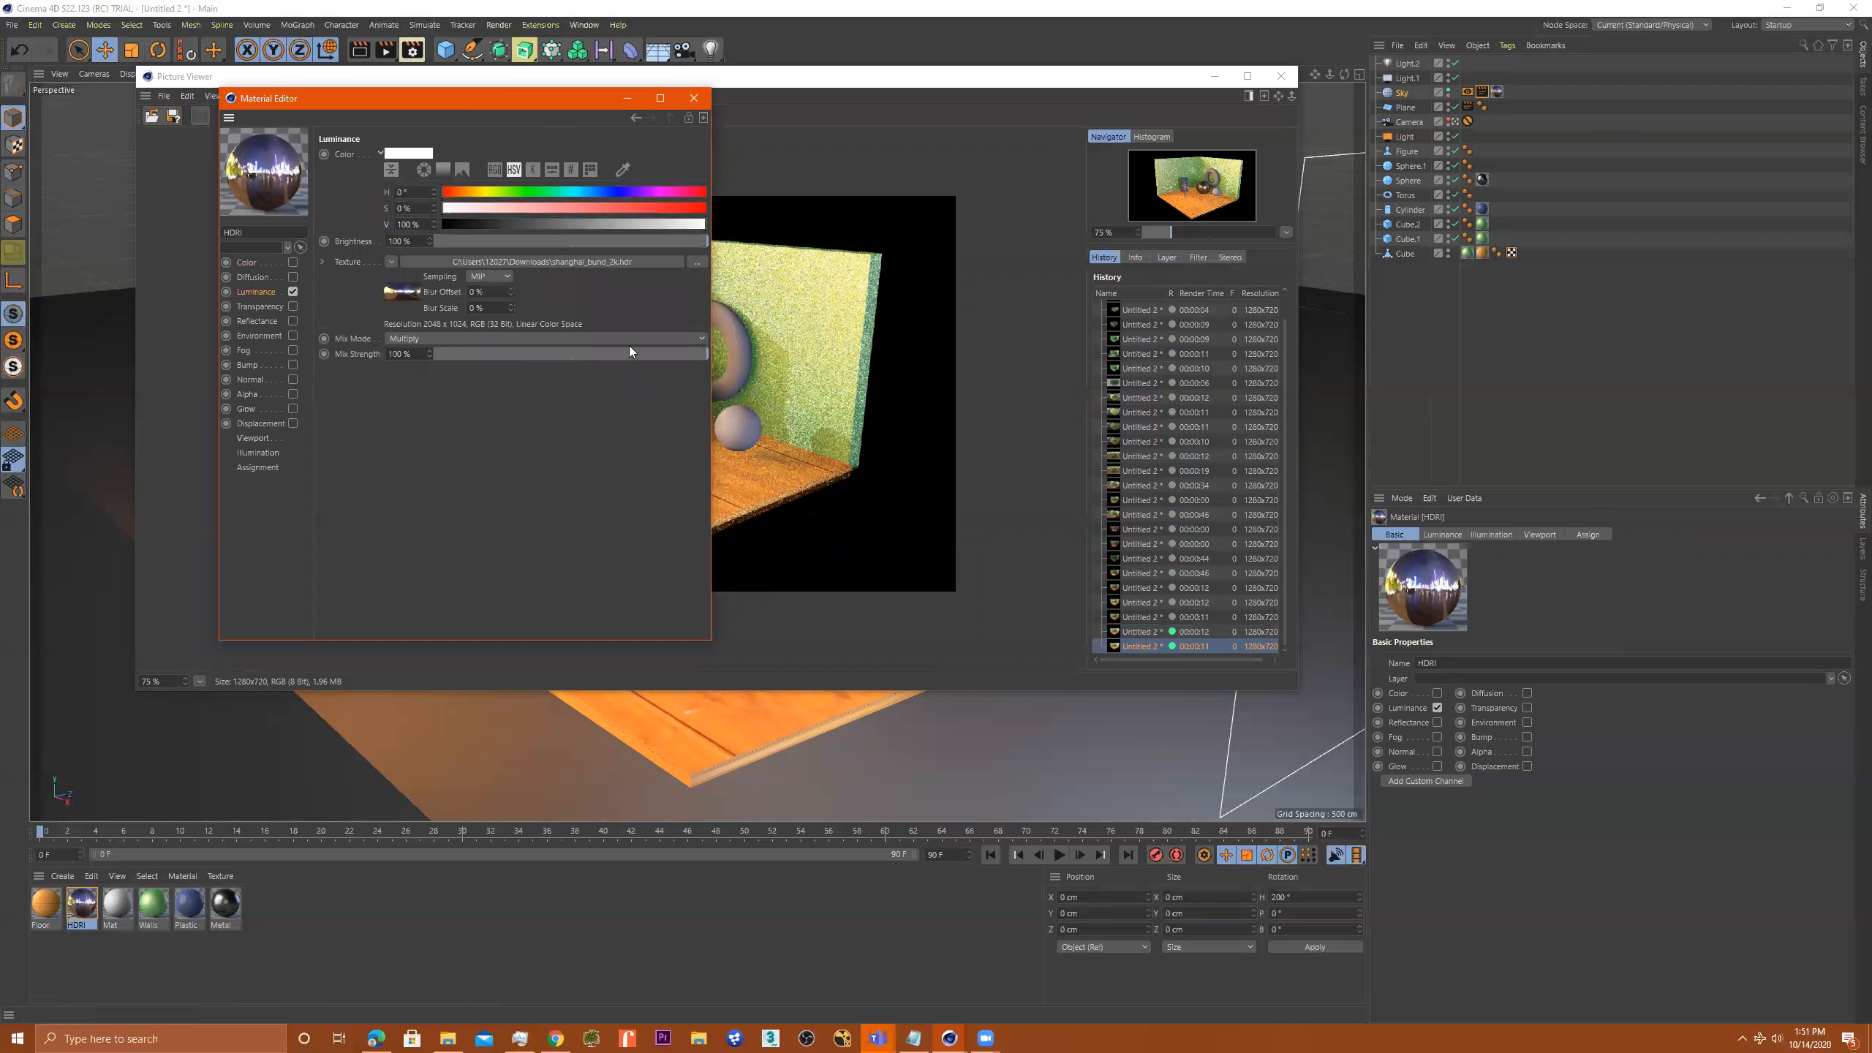
pyautogui.moveTo(411, 353); pyautogui.dragTo(330, 340)
pyautogui.write('75')
pyautogui.press('Return')
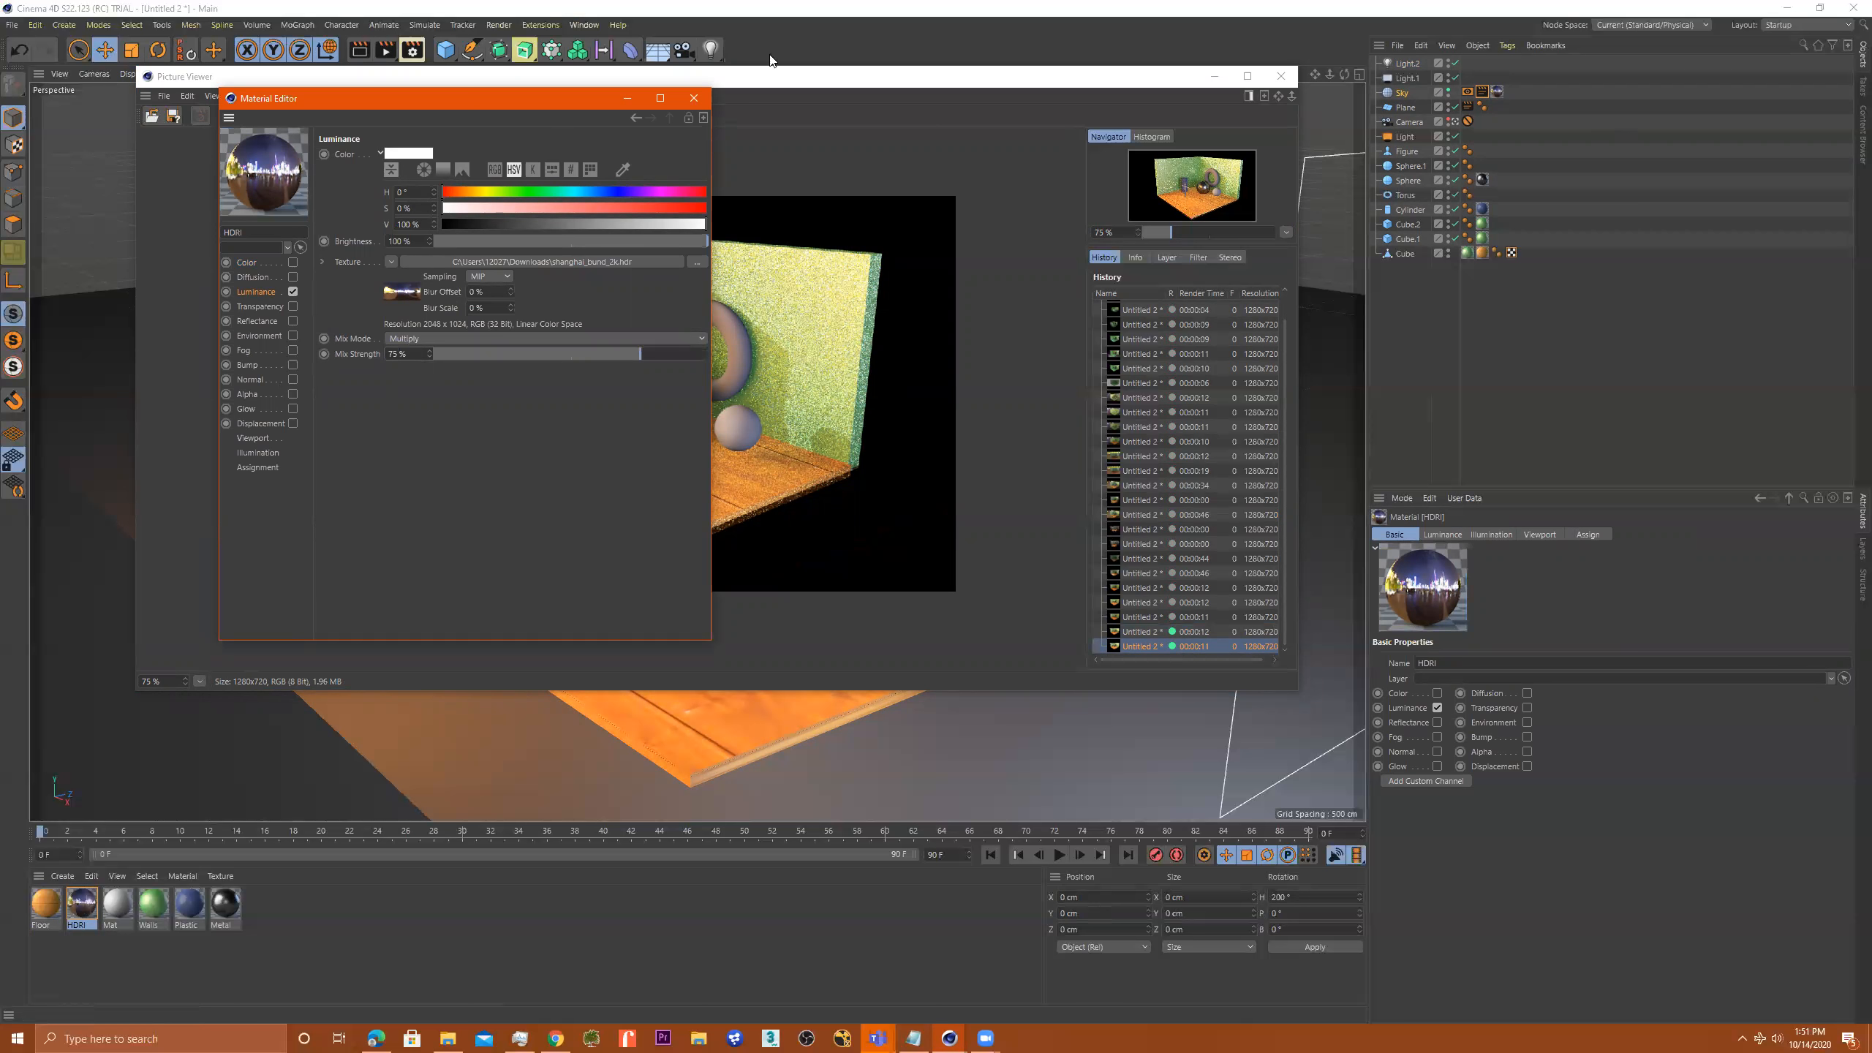
pyautogui.click(385, 50)
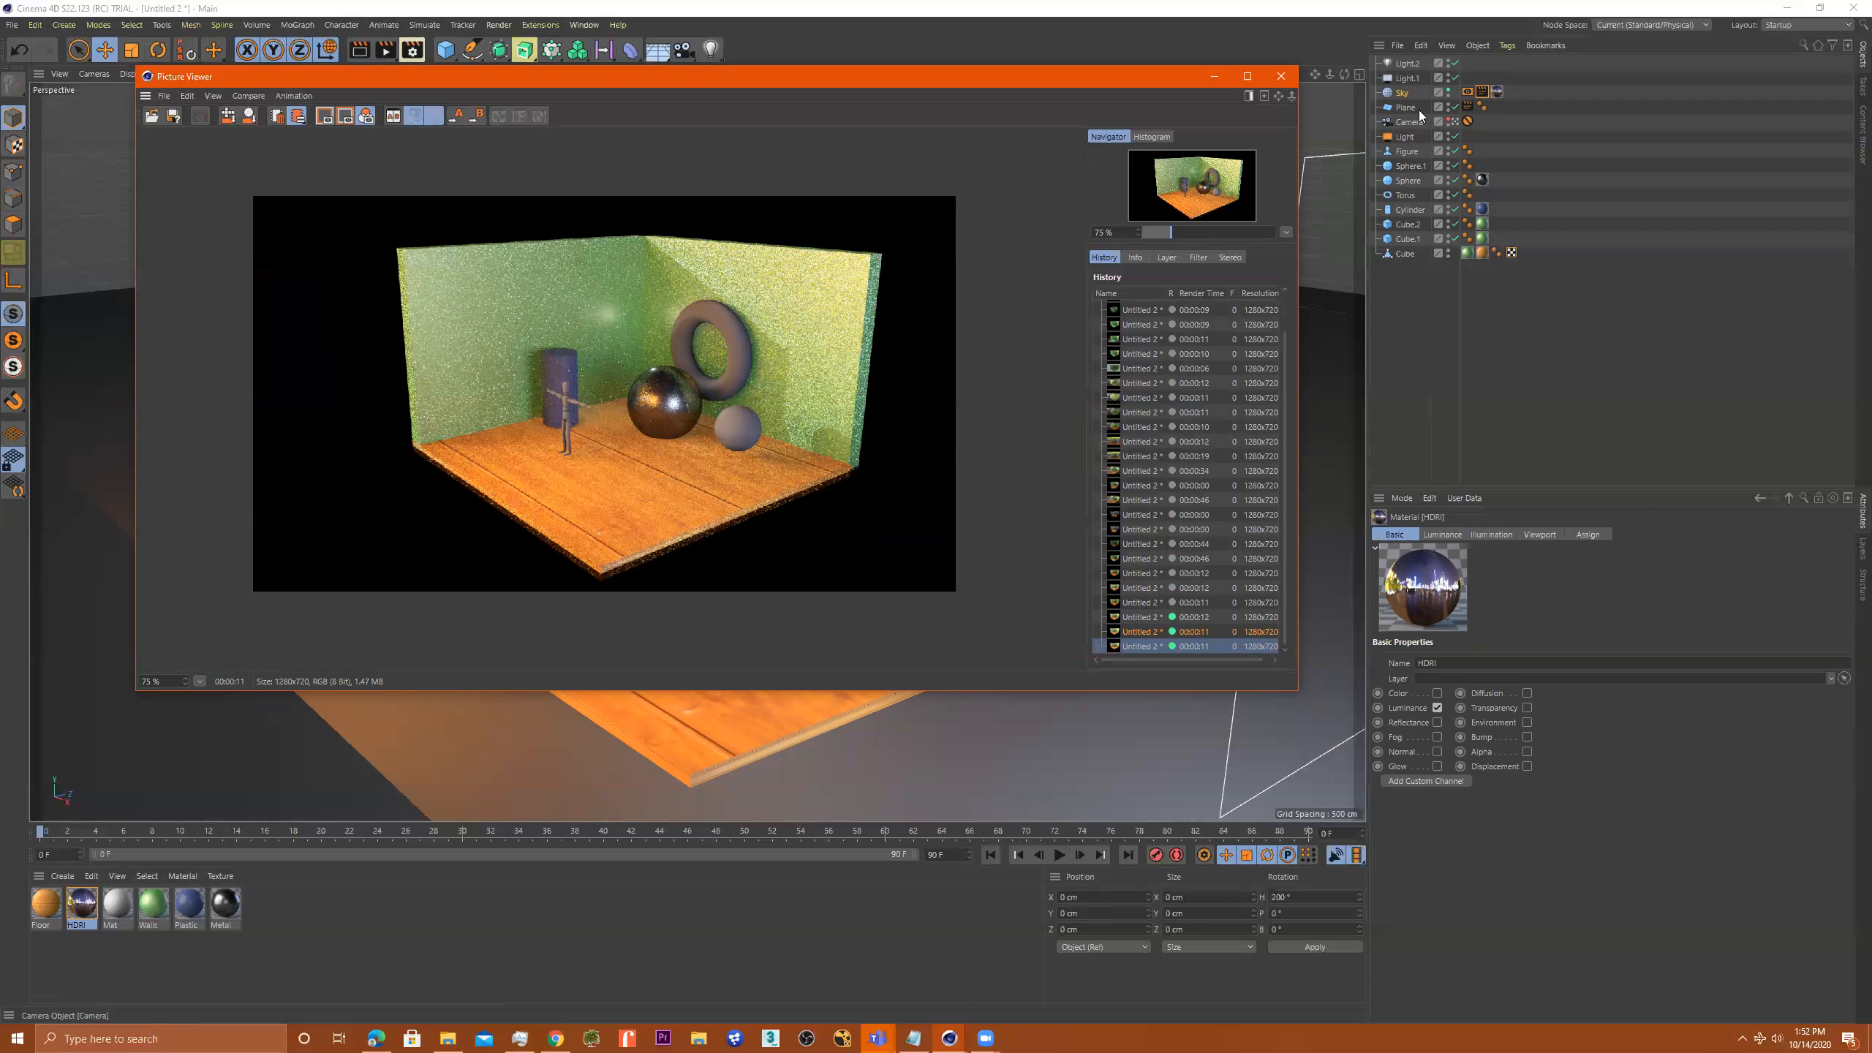
# Set the intensity of both area lights to 47% and the omni light to 51%, and render the scene
pyautogui.click(1397, 78)
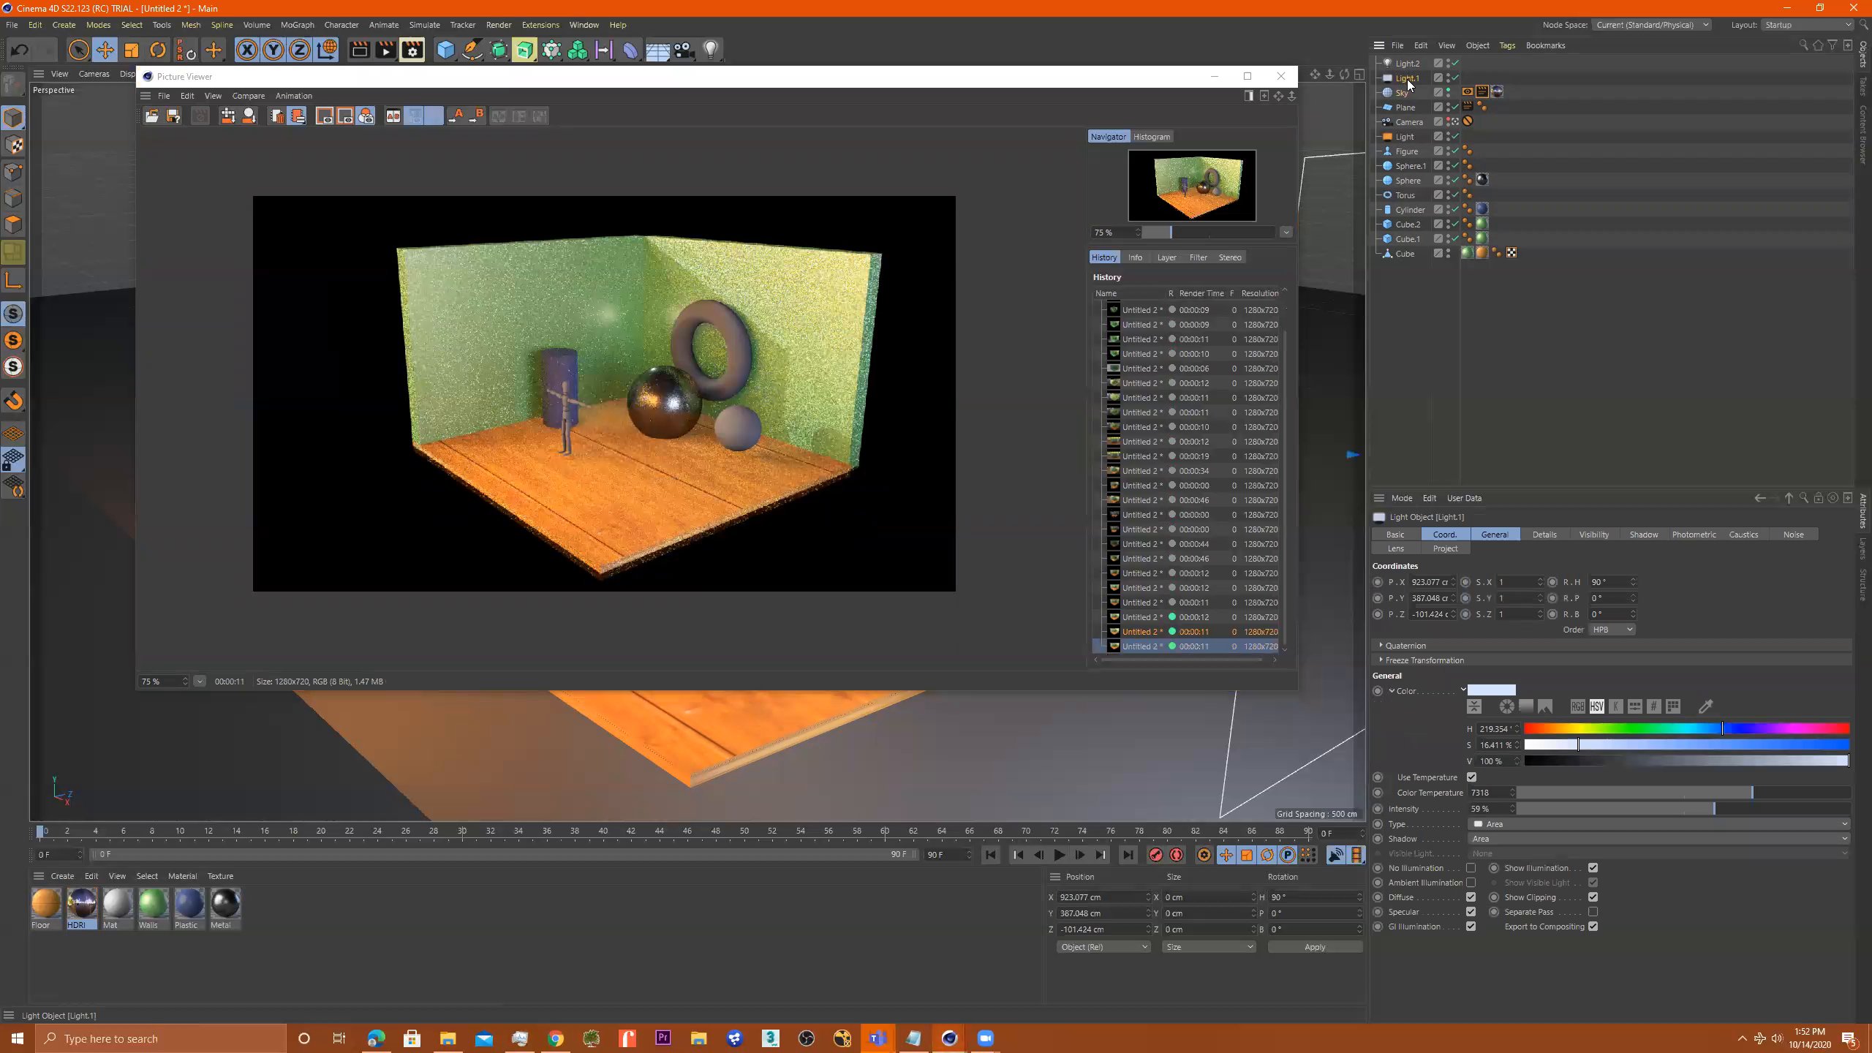
pyautogui.click(1675, 812)
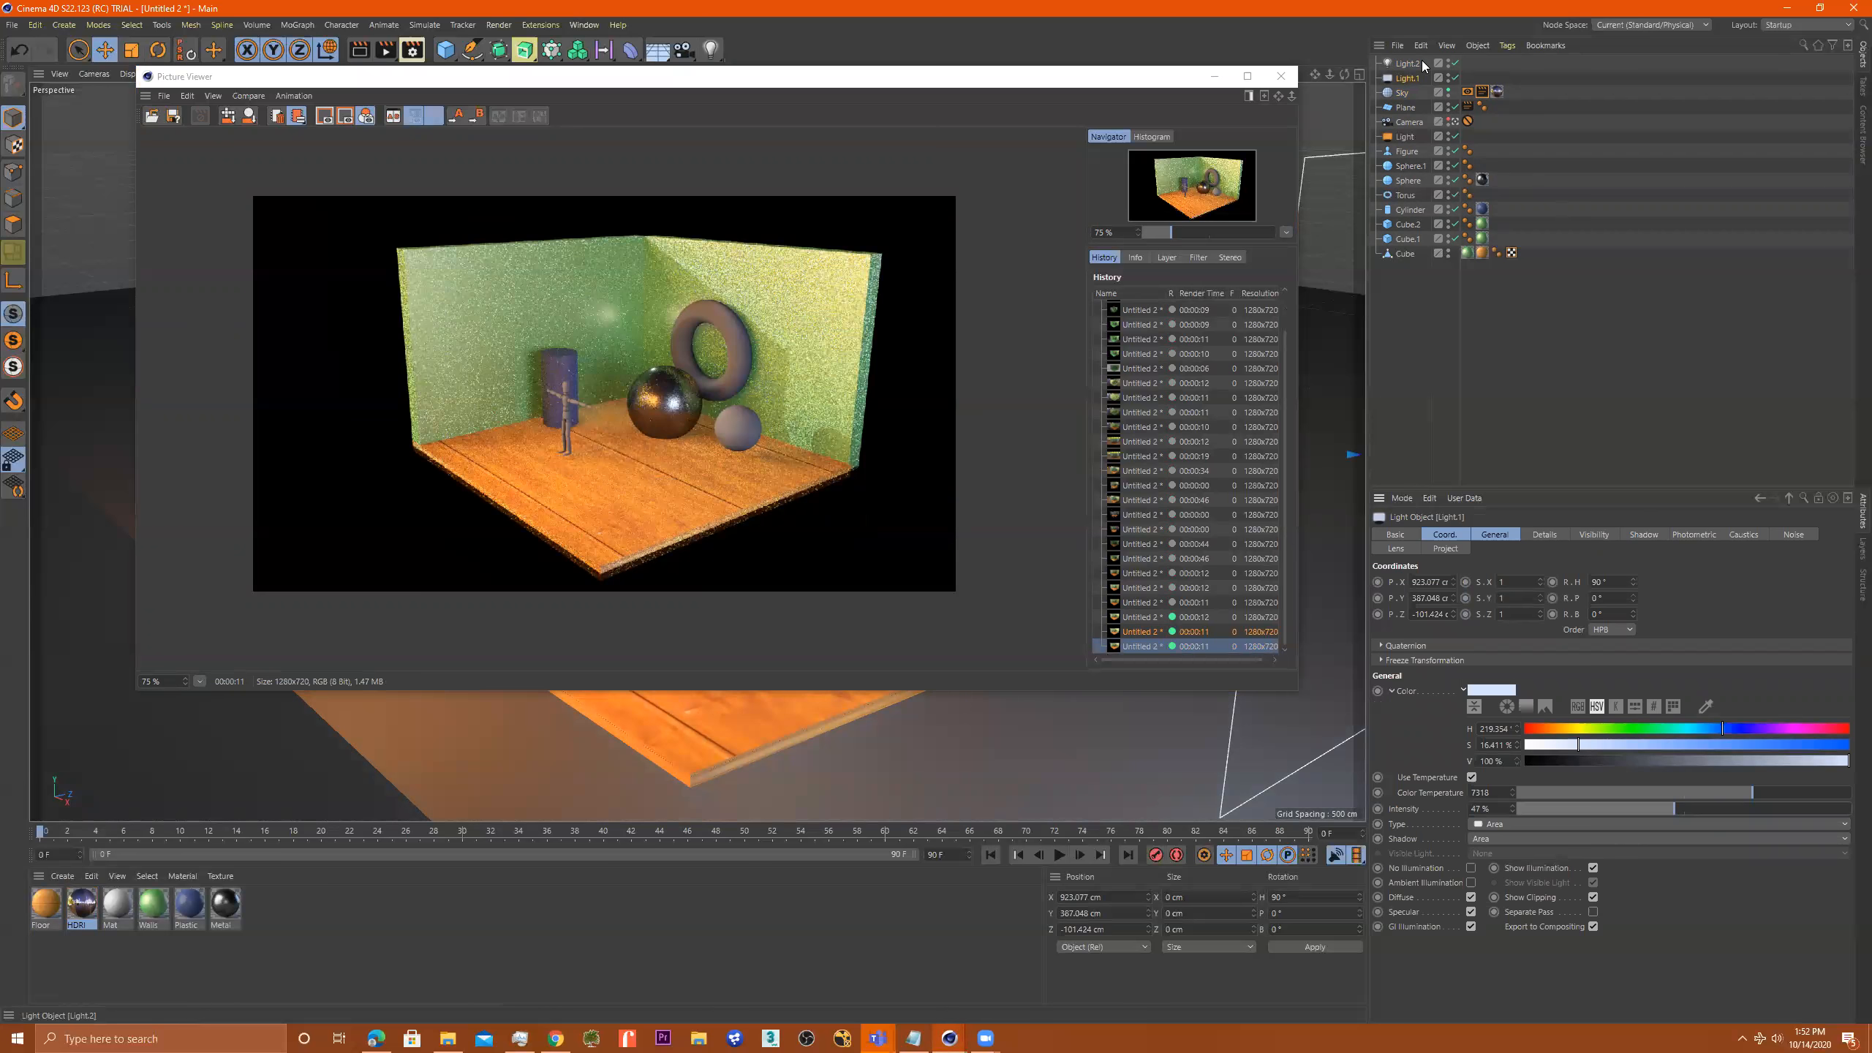
pyautogui.click(1420, 62)
pyautogui.click(1688, 810)
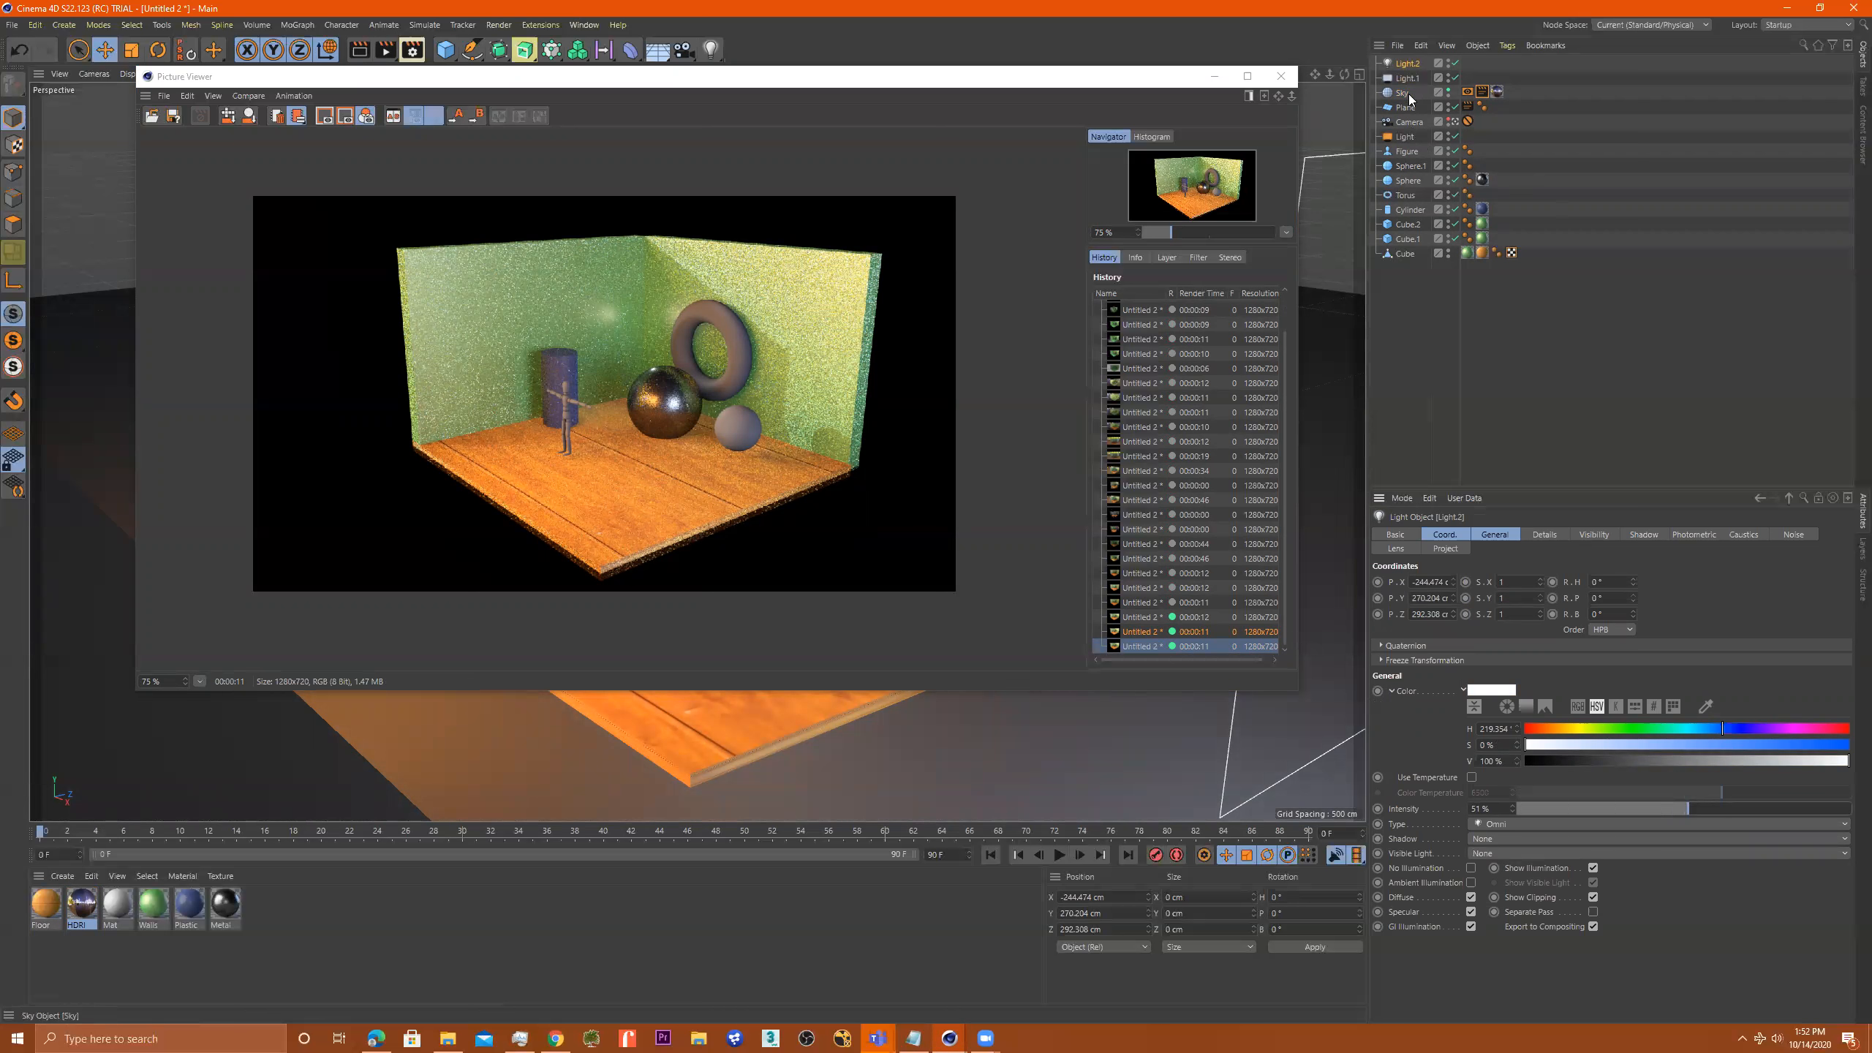
pyautogui.click(1408, 138)
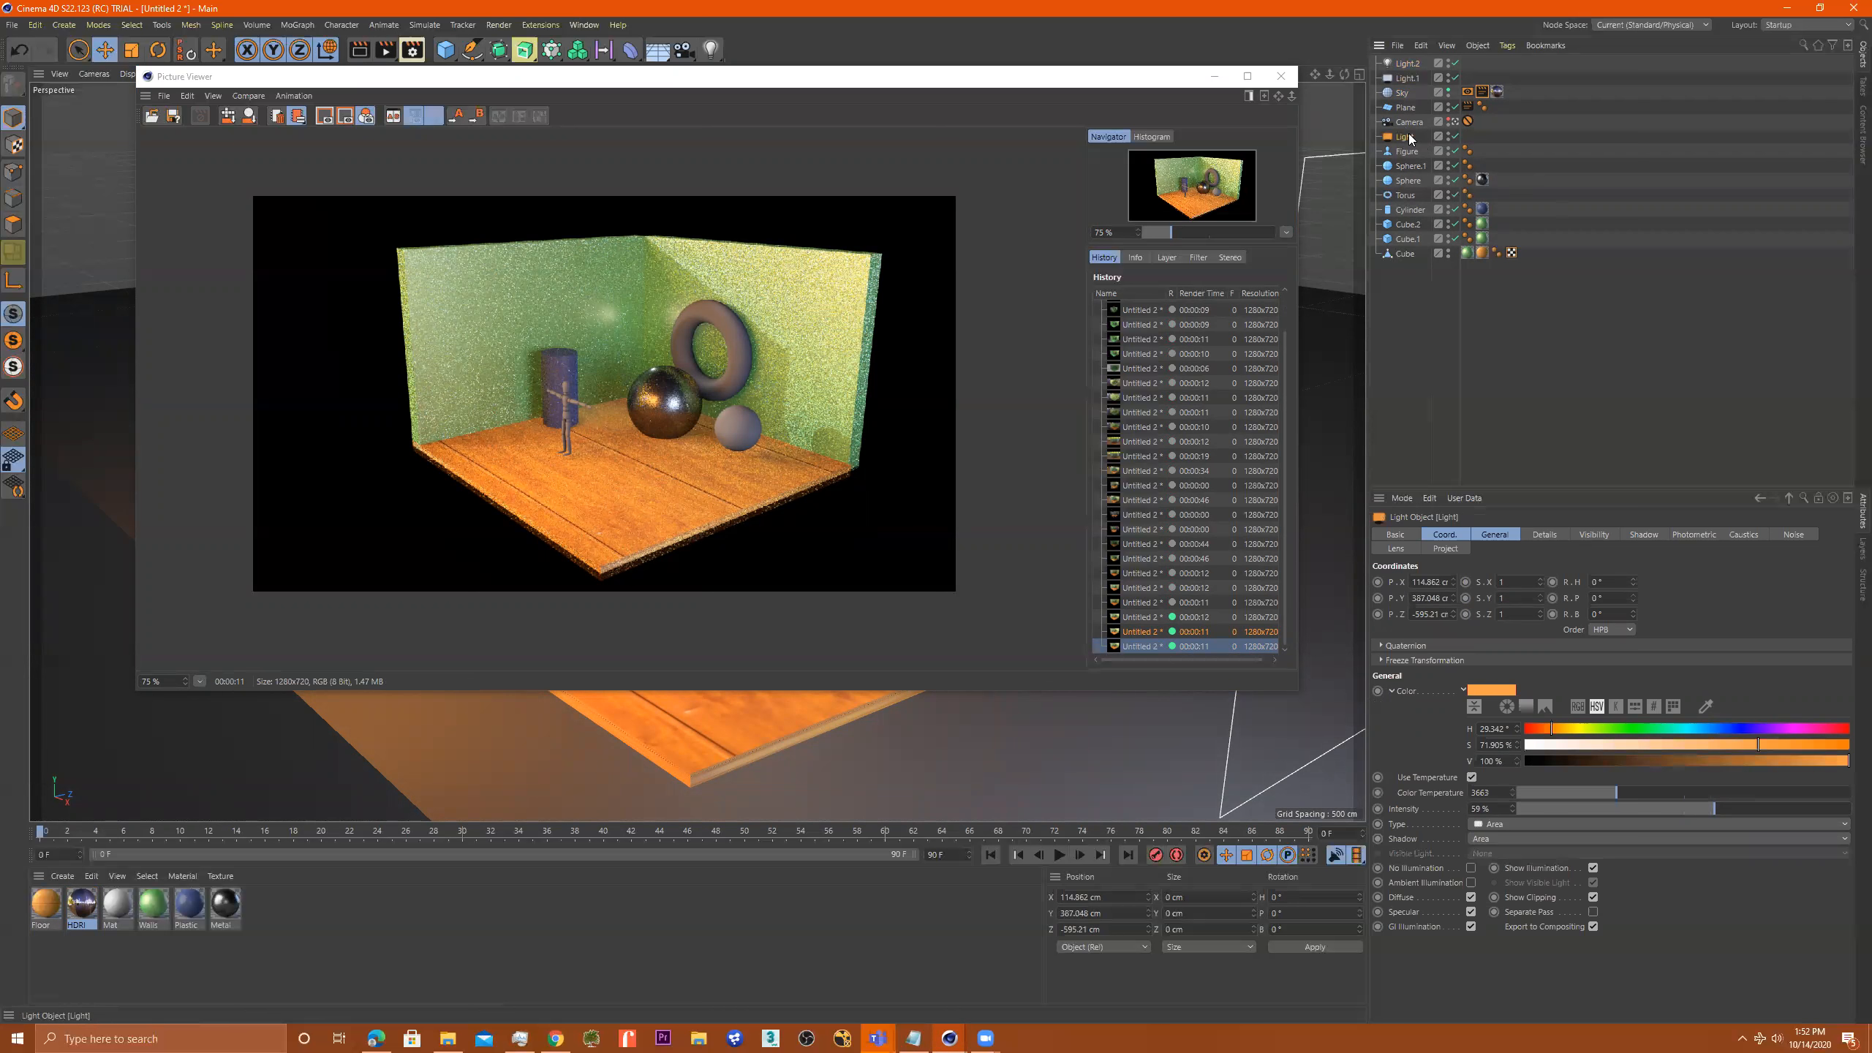
pyautogui.click(1674, 810)
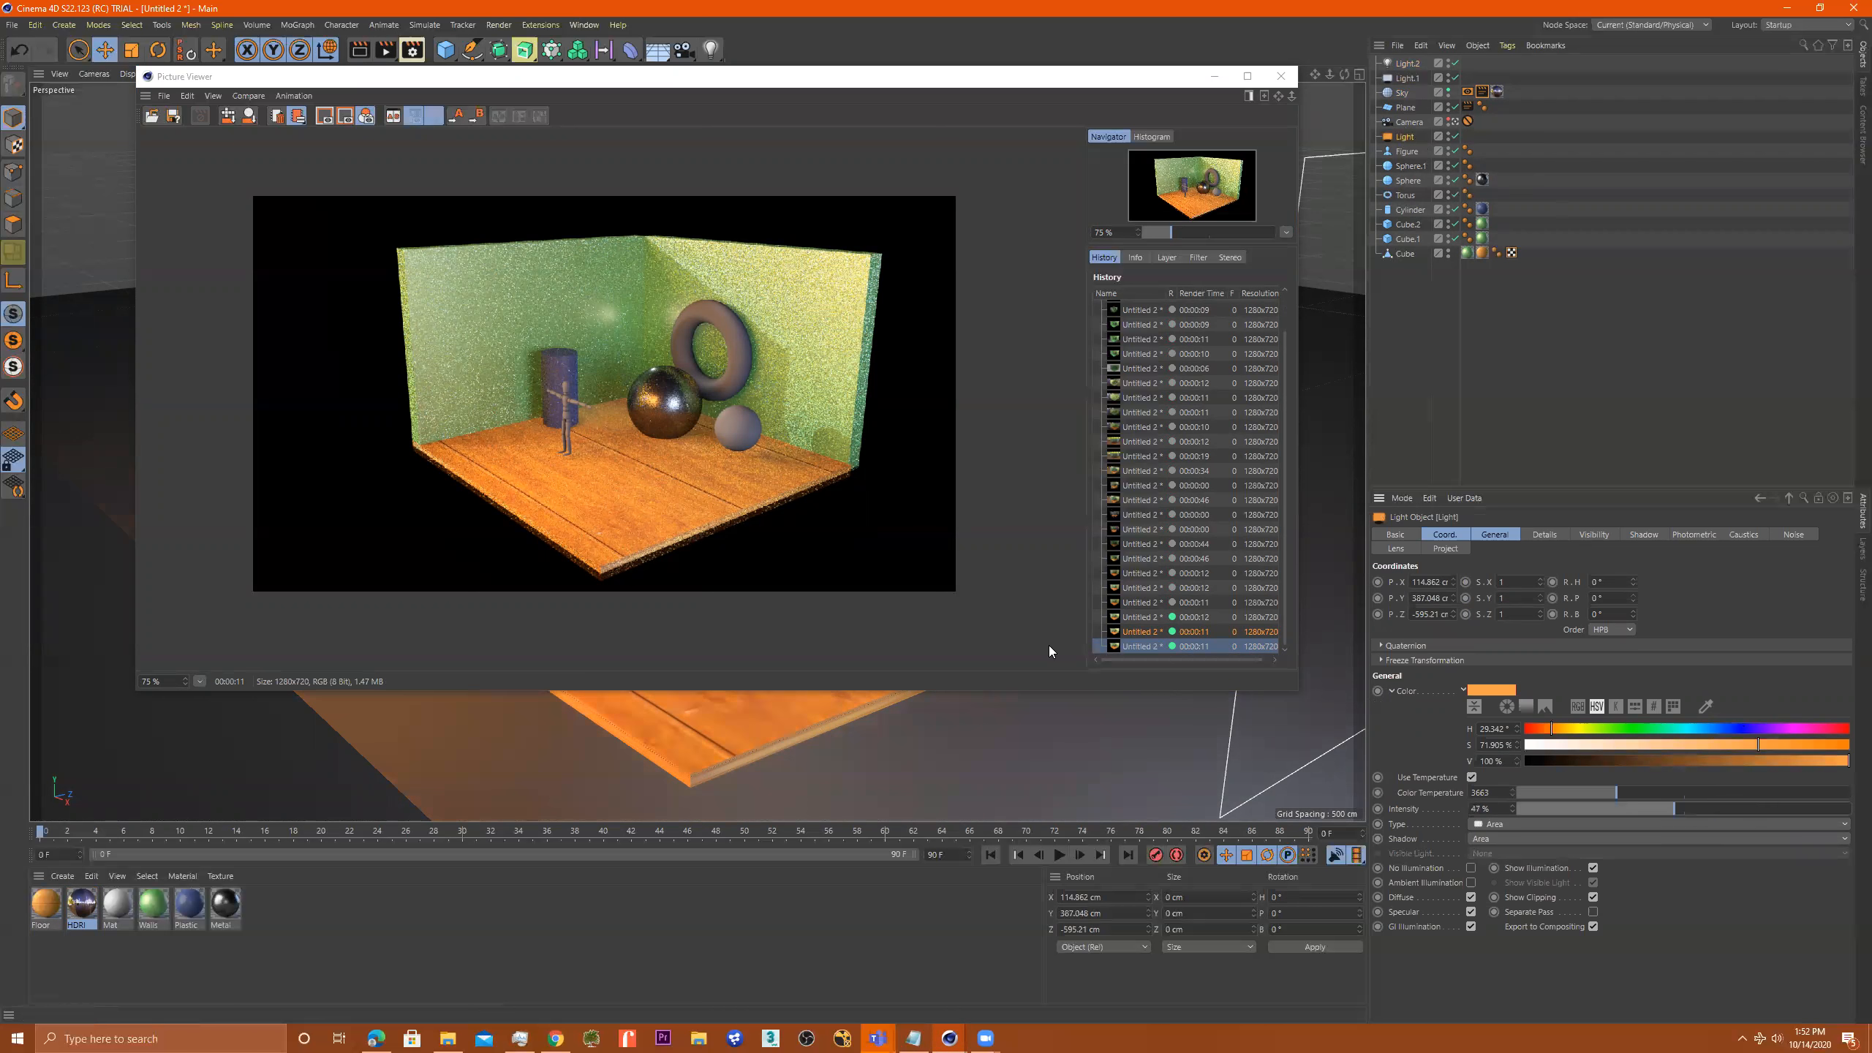
pyautogui.click(385, 49)
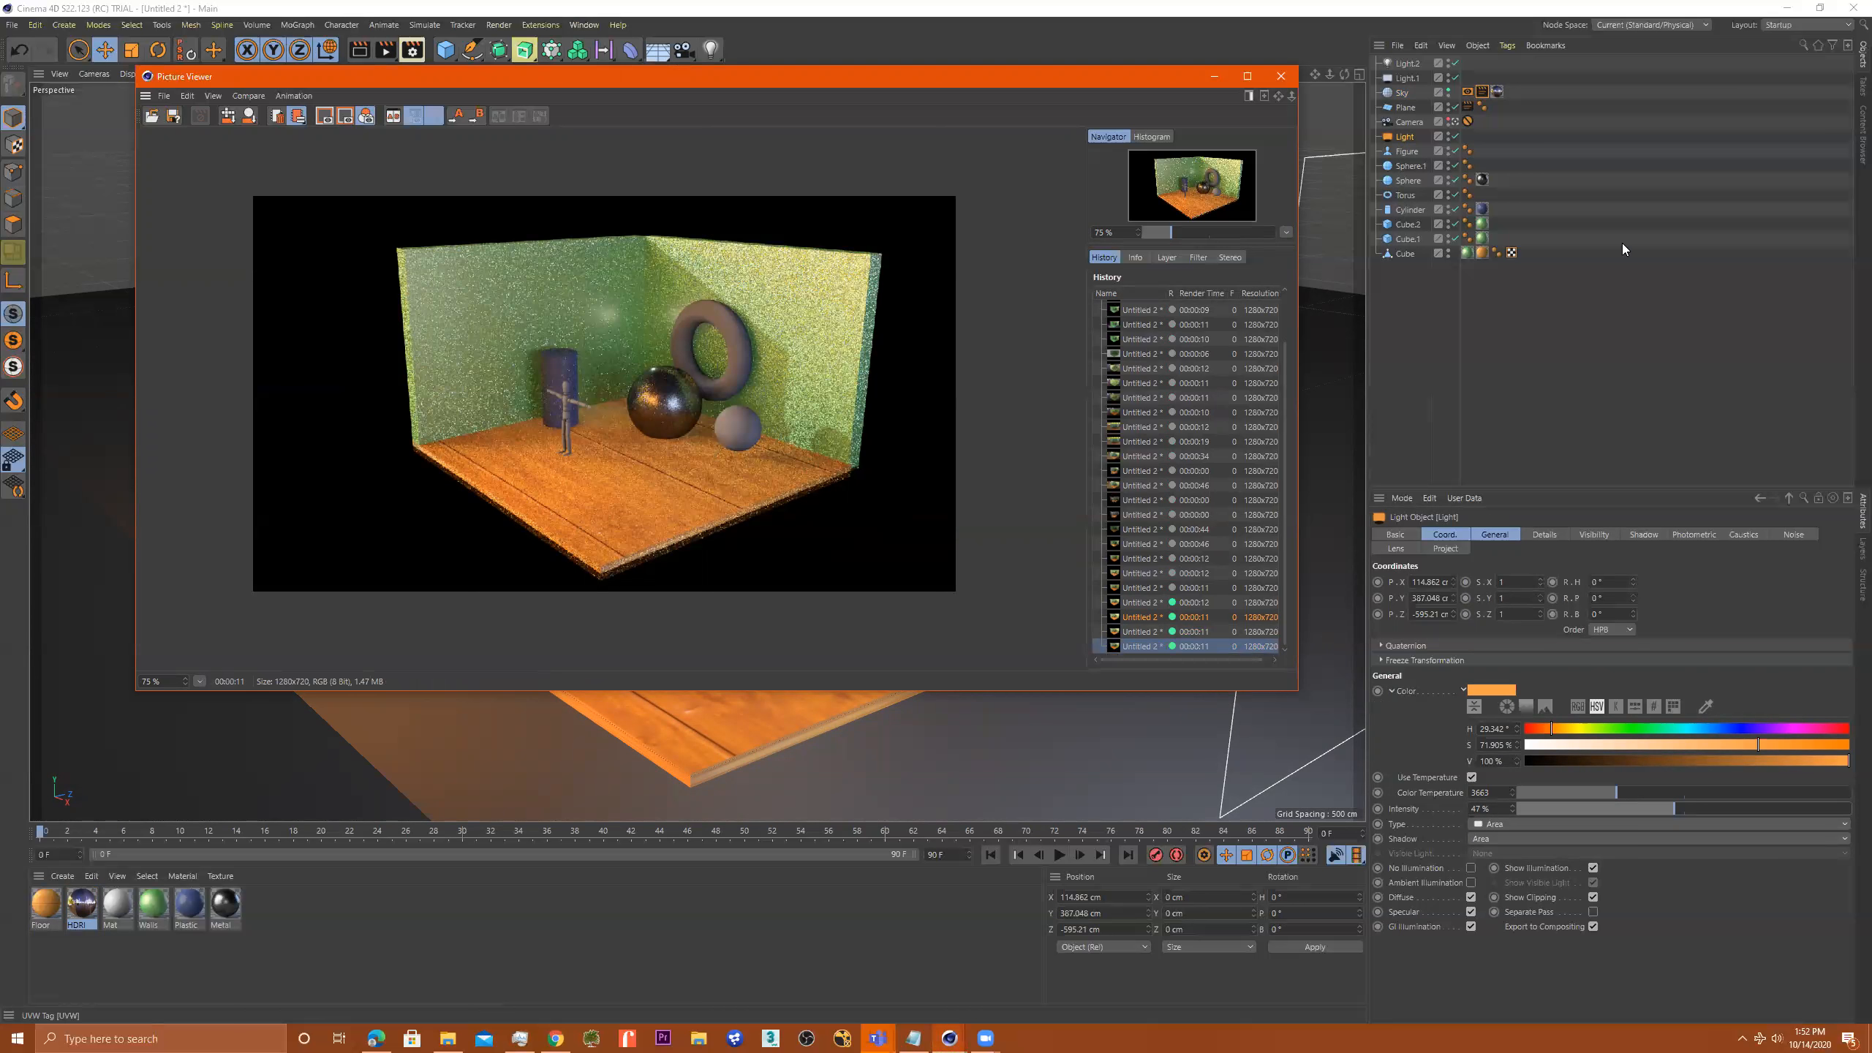
# Disable Light.2 and Light.1, look at the Sky's Compositing tag, and close the Picture Viewer and Material Editor
pyautogui.click(1455, 63)
pyautogui.click(1454, 77)
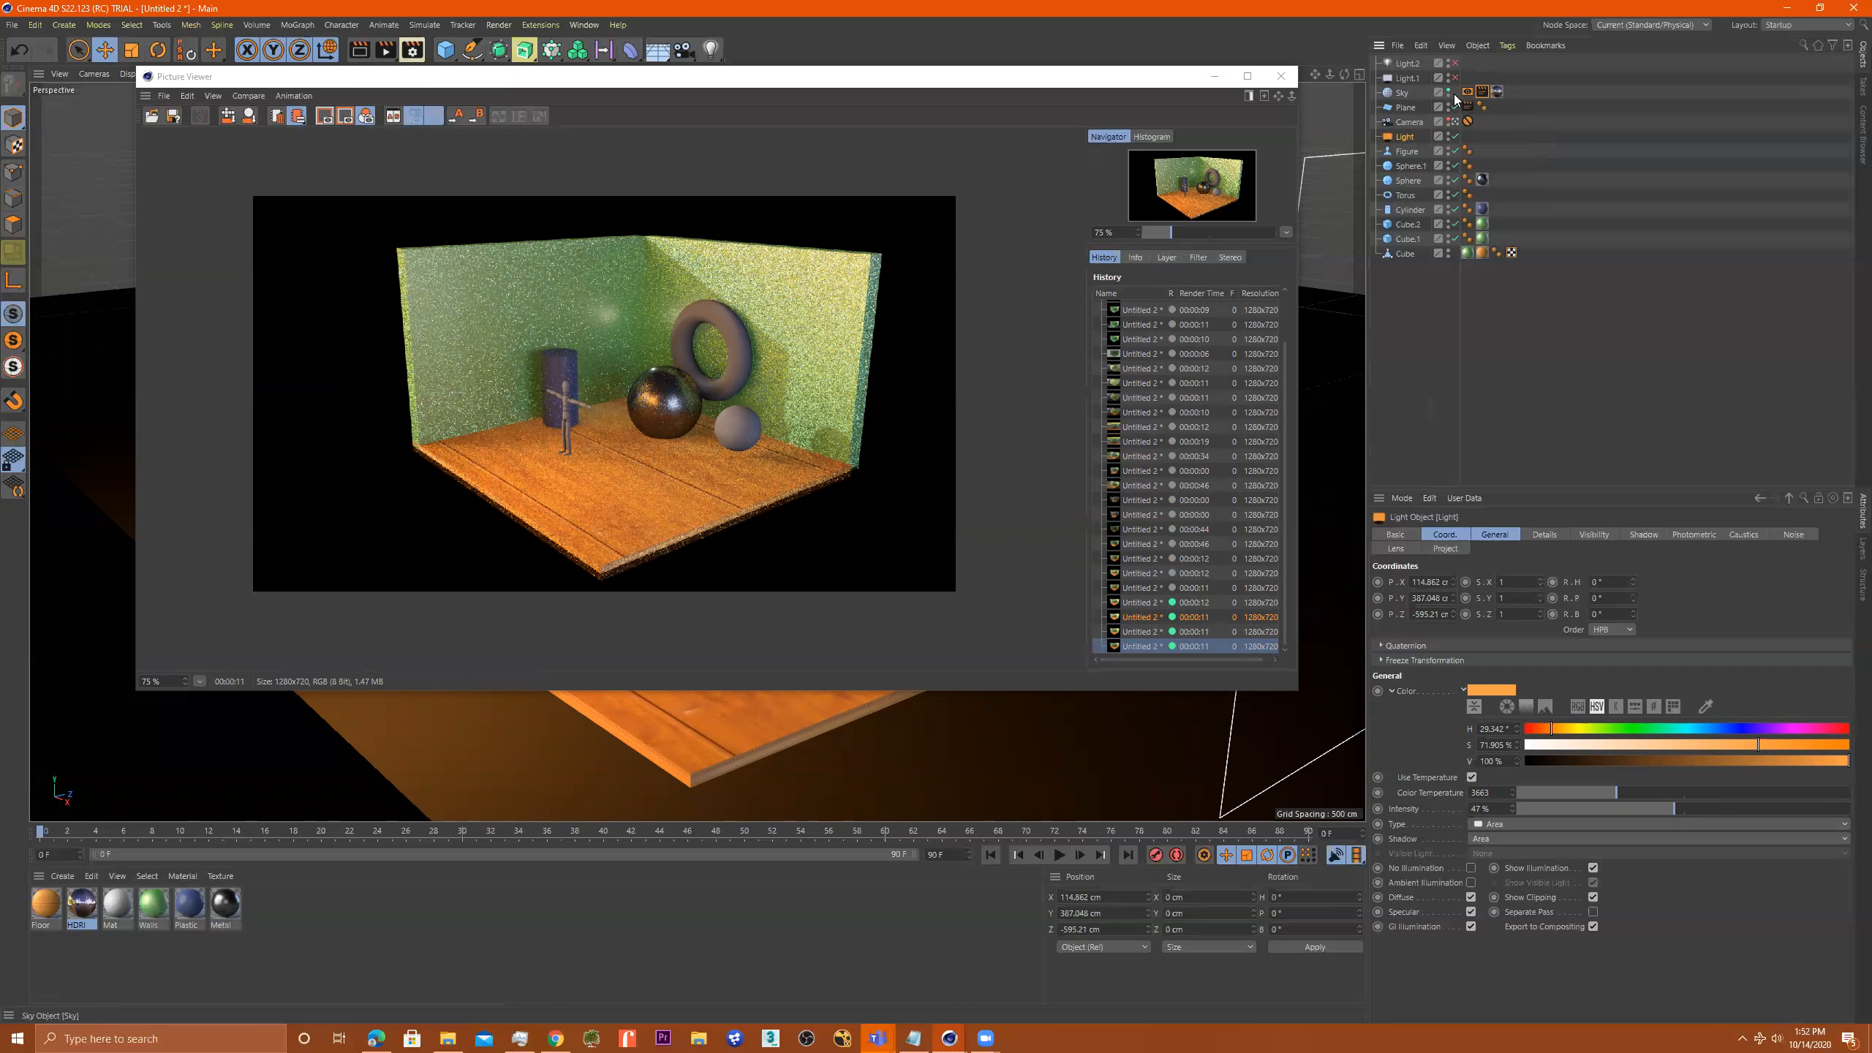
pyautogui.click(1469, 92)
pyautogui.click(1468, 91)
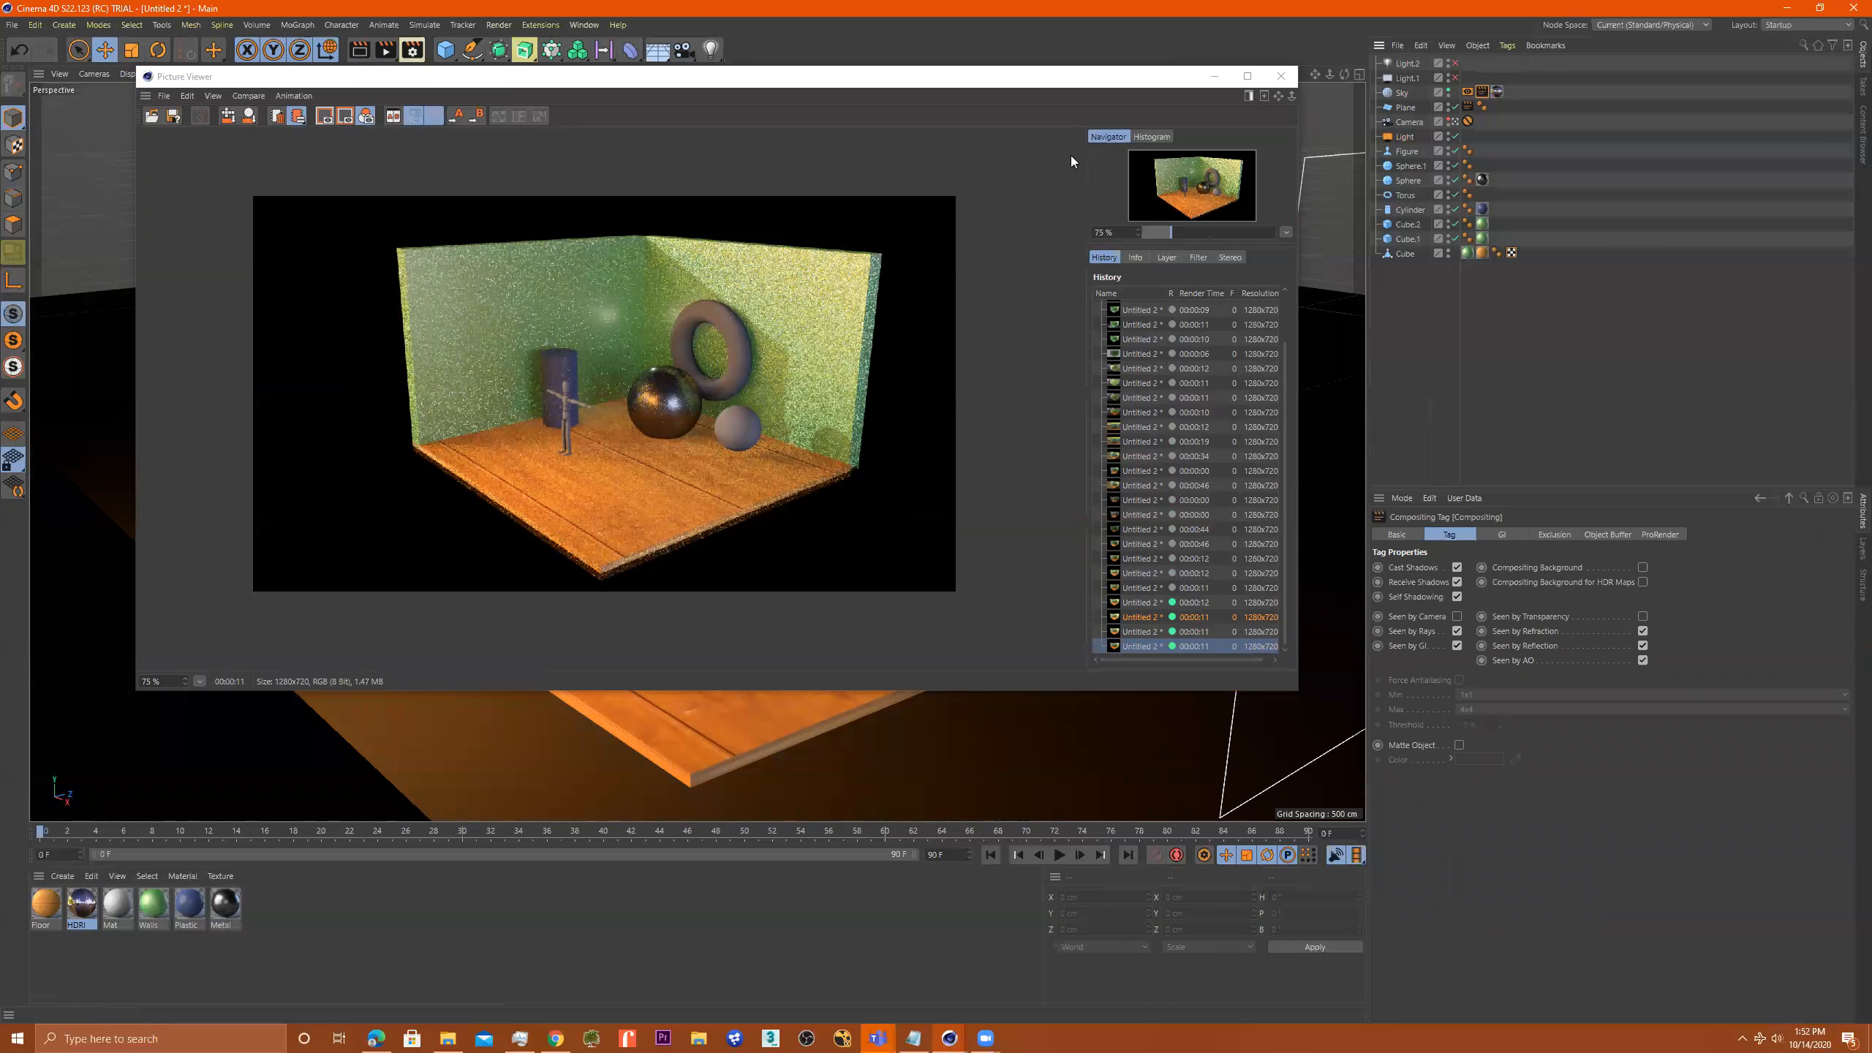
pyautogui.click(1281, 75)
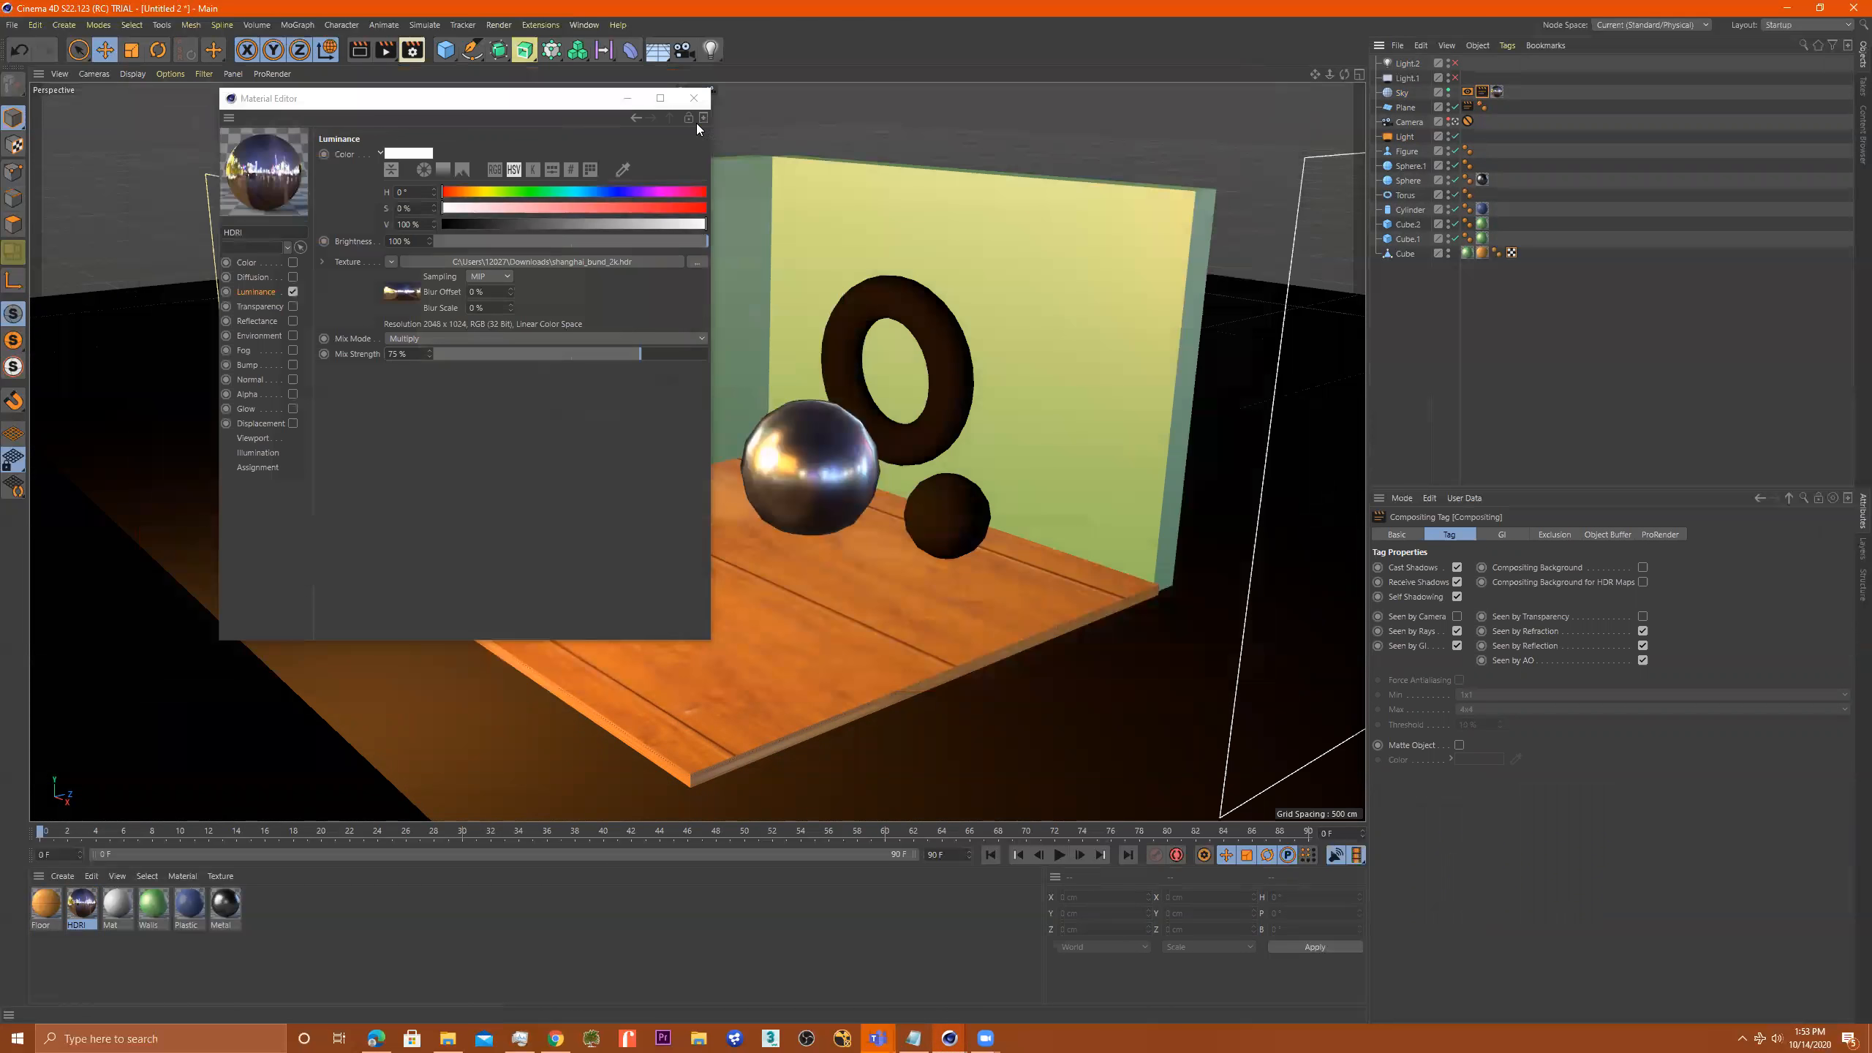
pyautogui.click(693, 98)
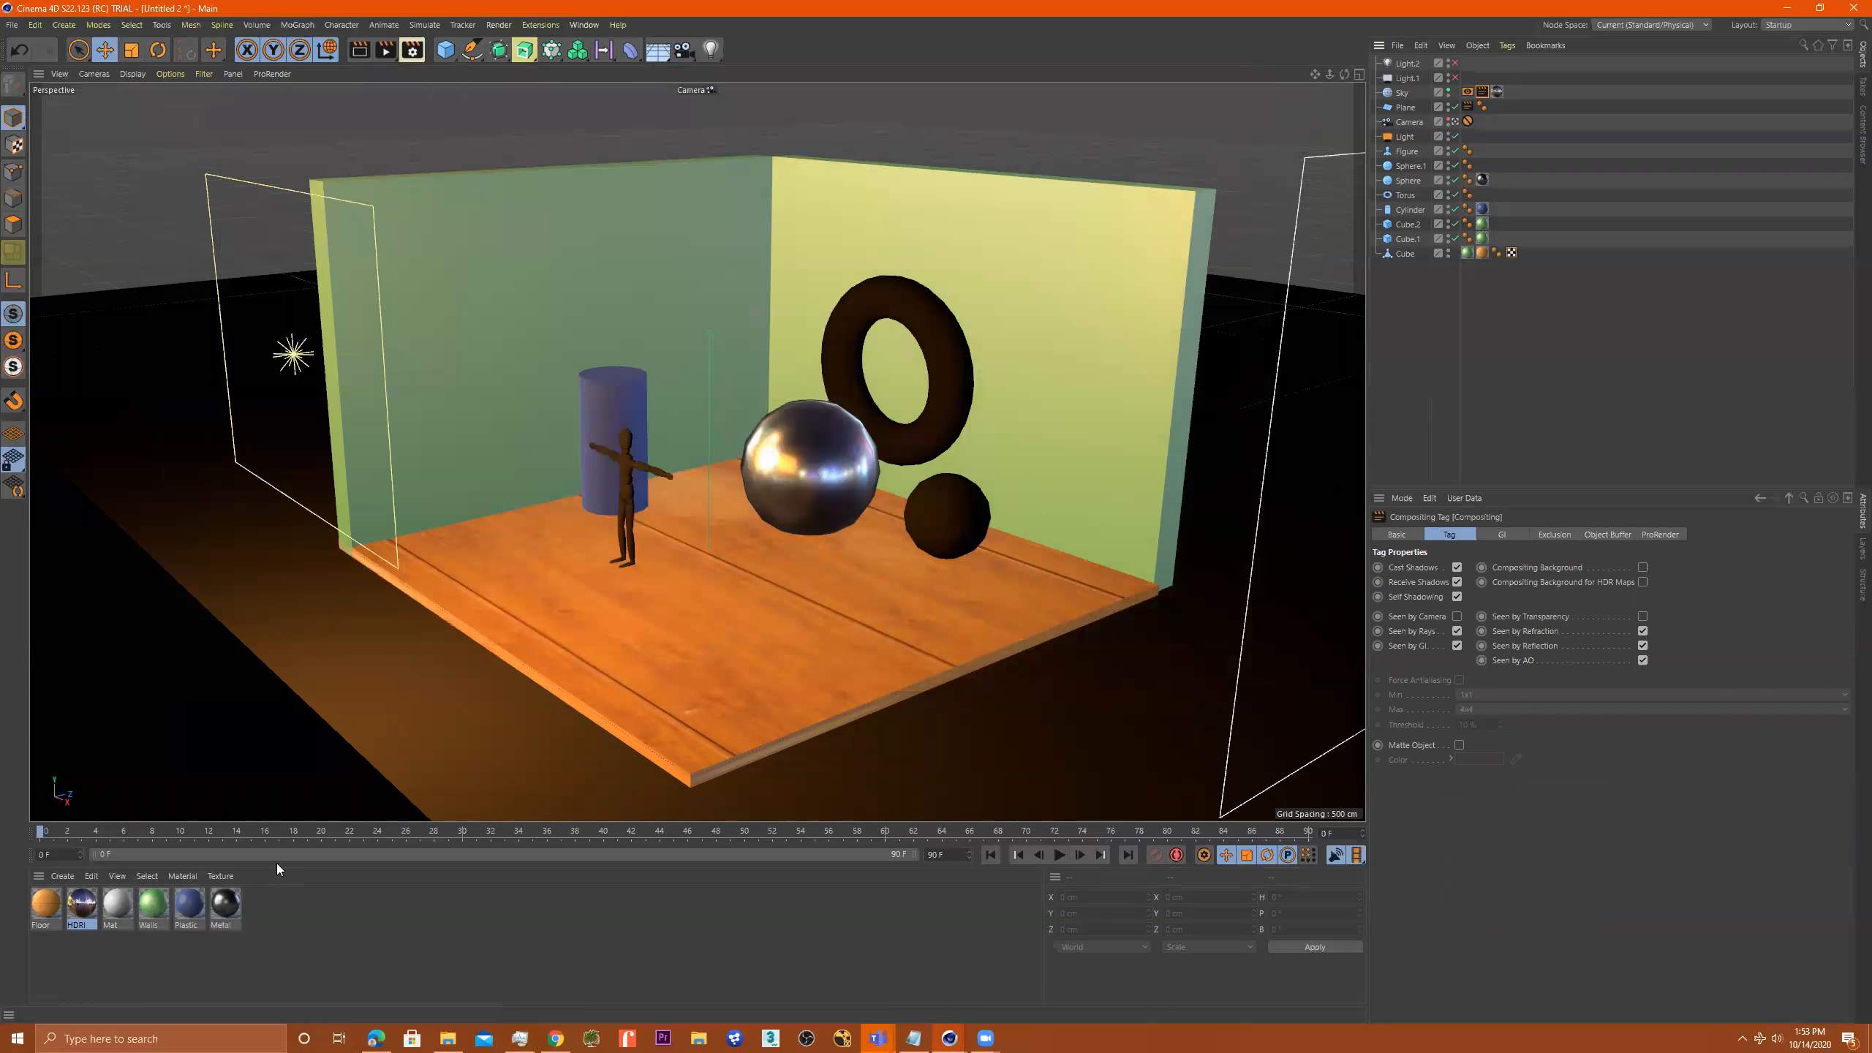
# Create a new Node material and spread its Diffuse and Material.1 nodes apart in the Node Editor
pyautogui.click(63, 876)
pyautogui.moveTo(114, 731)
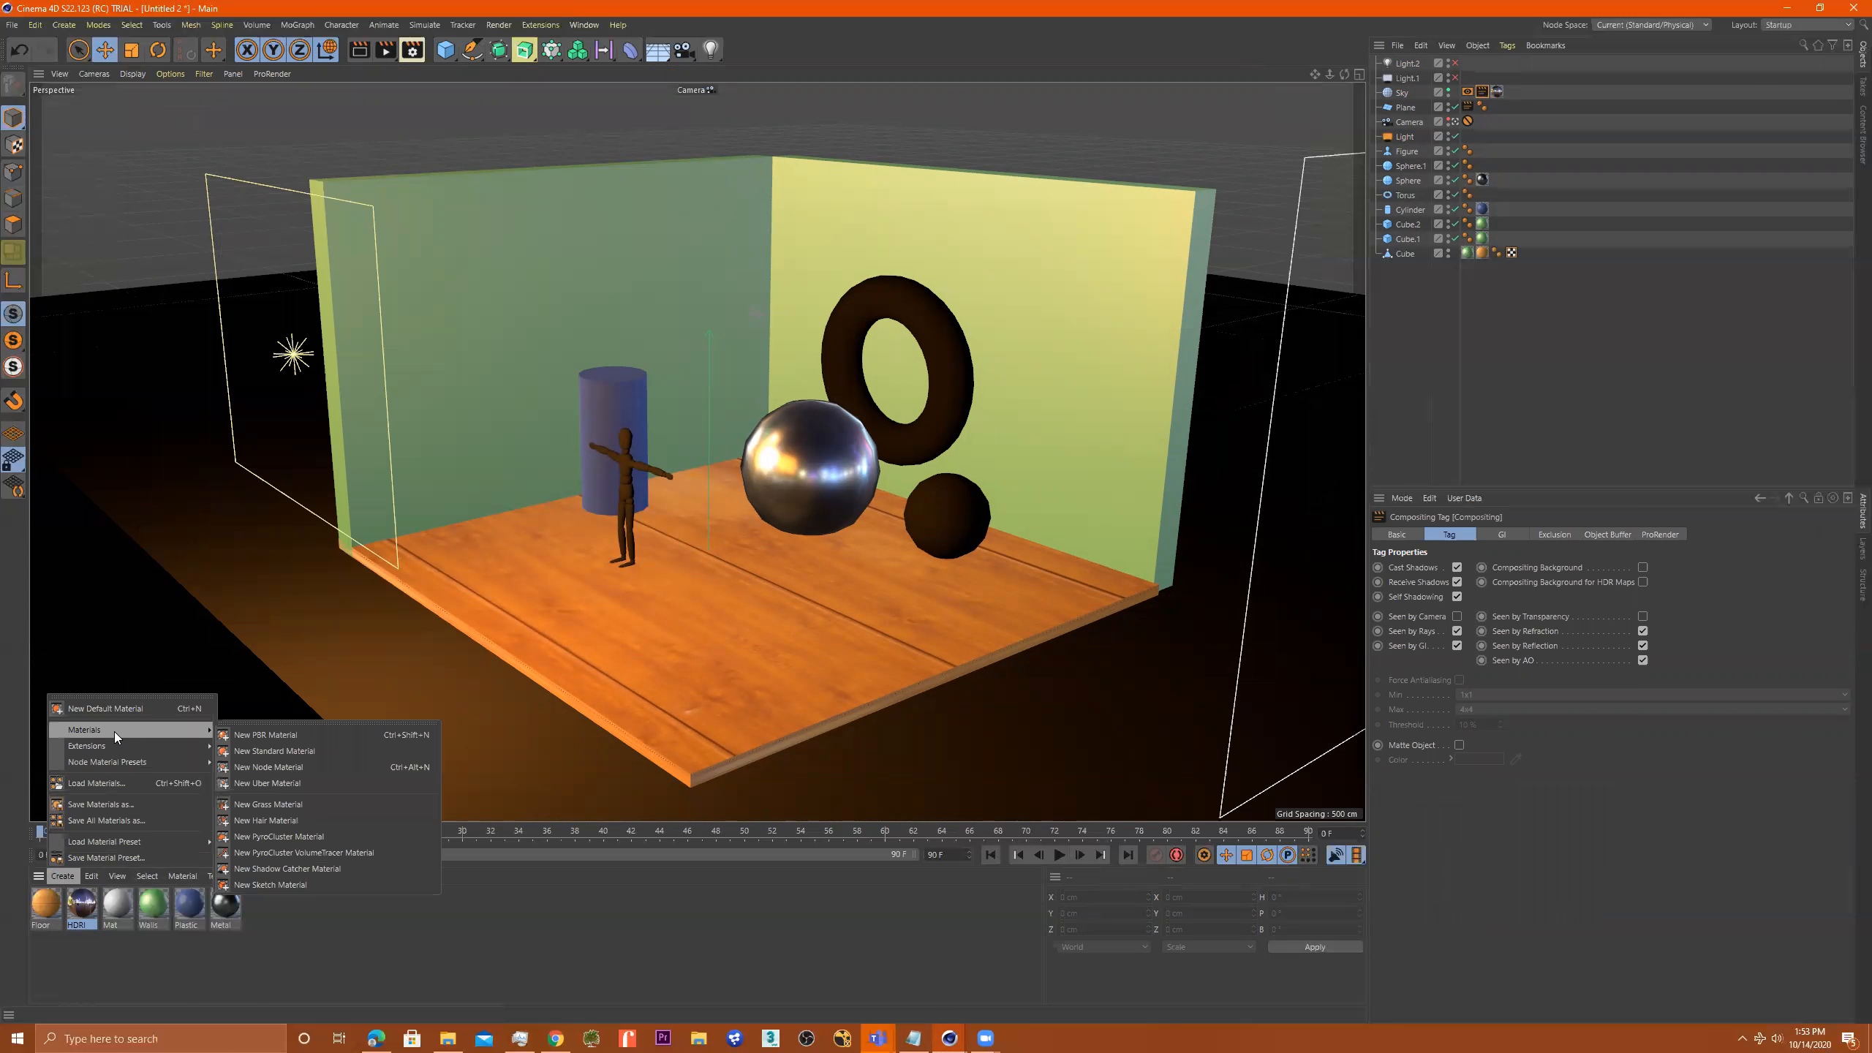
pyautogui.click(289, 769)
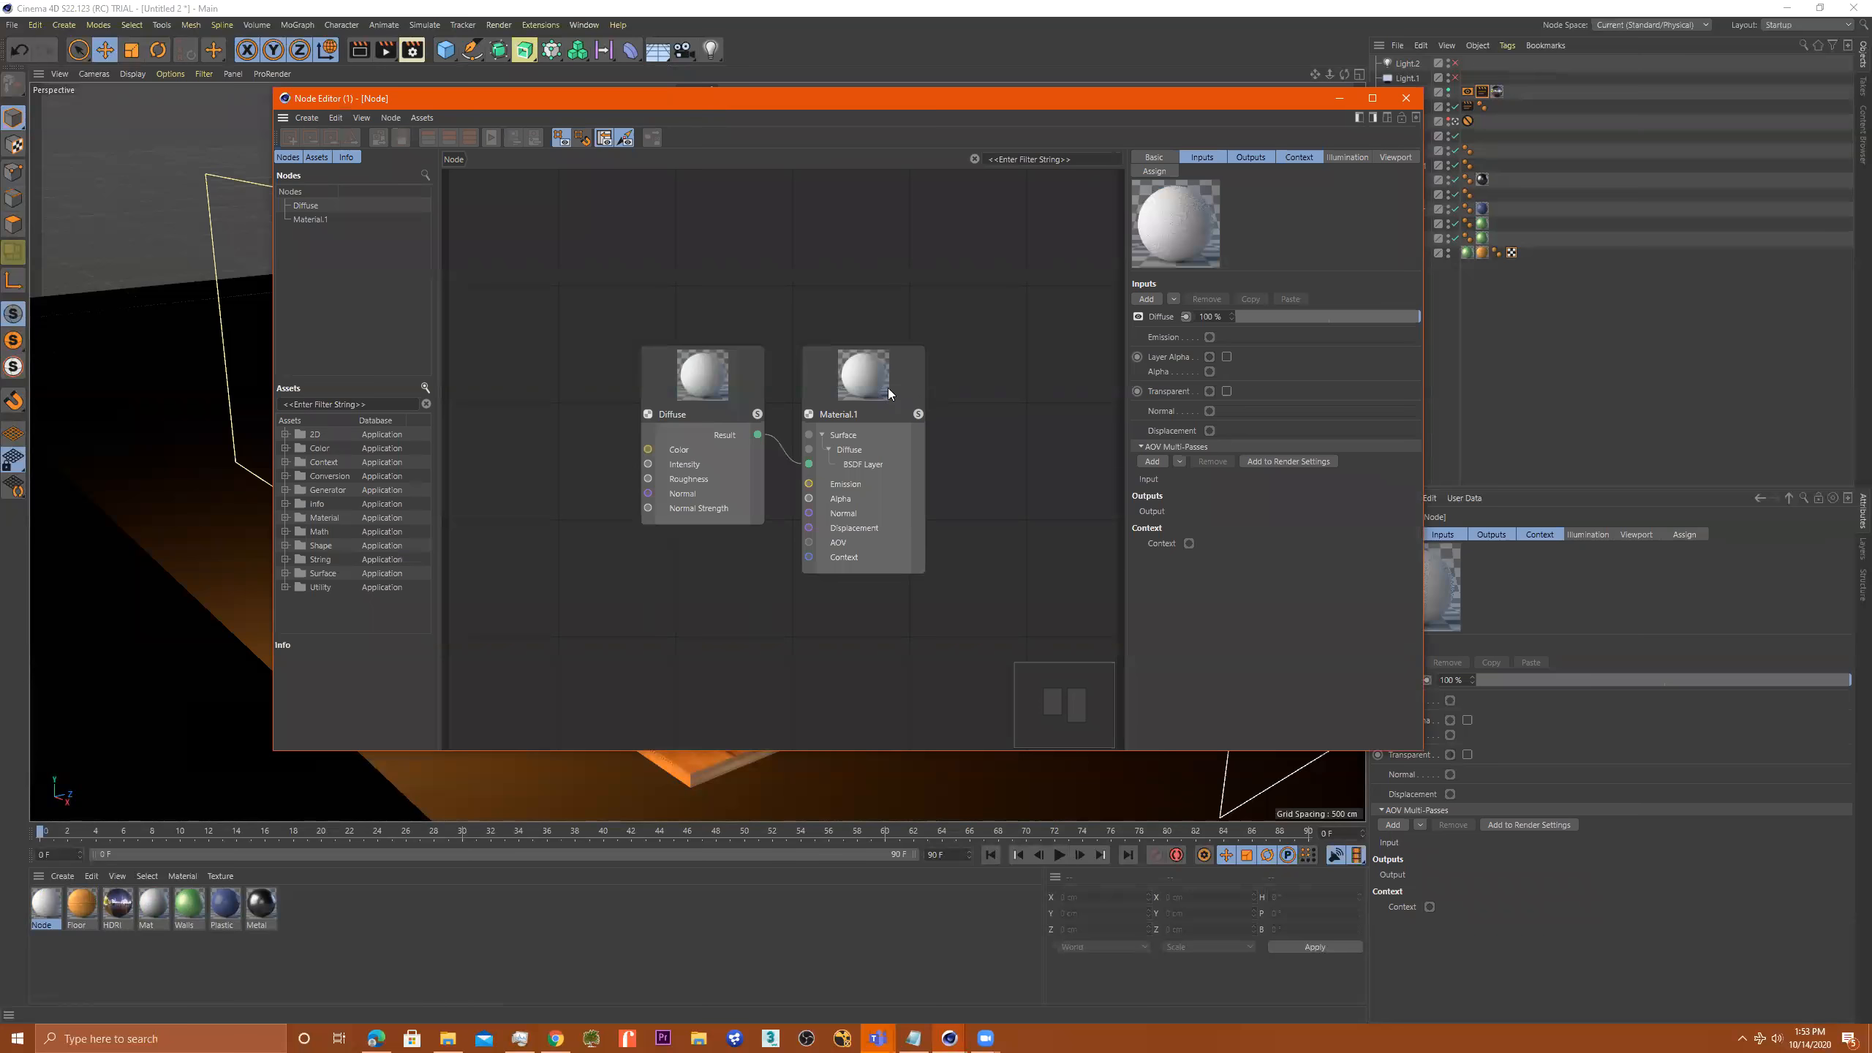
pyautogui.moveTo(876, 380); pyautogui.dragTo(1034, 369)
pyautogui.moveTo(726, 388); pyautogui.dragTo(692, 353)
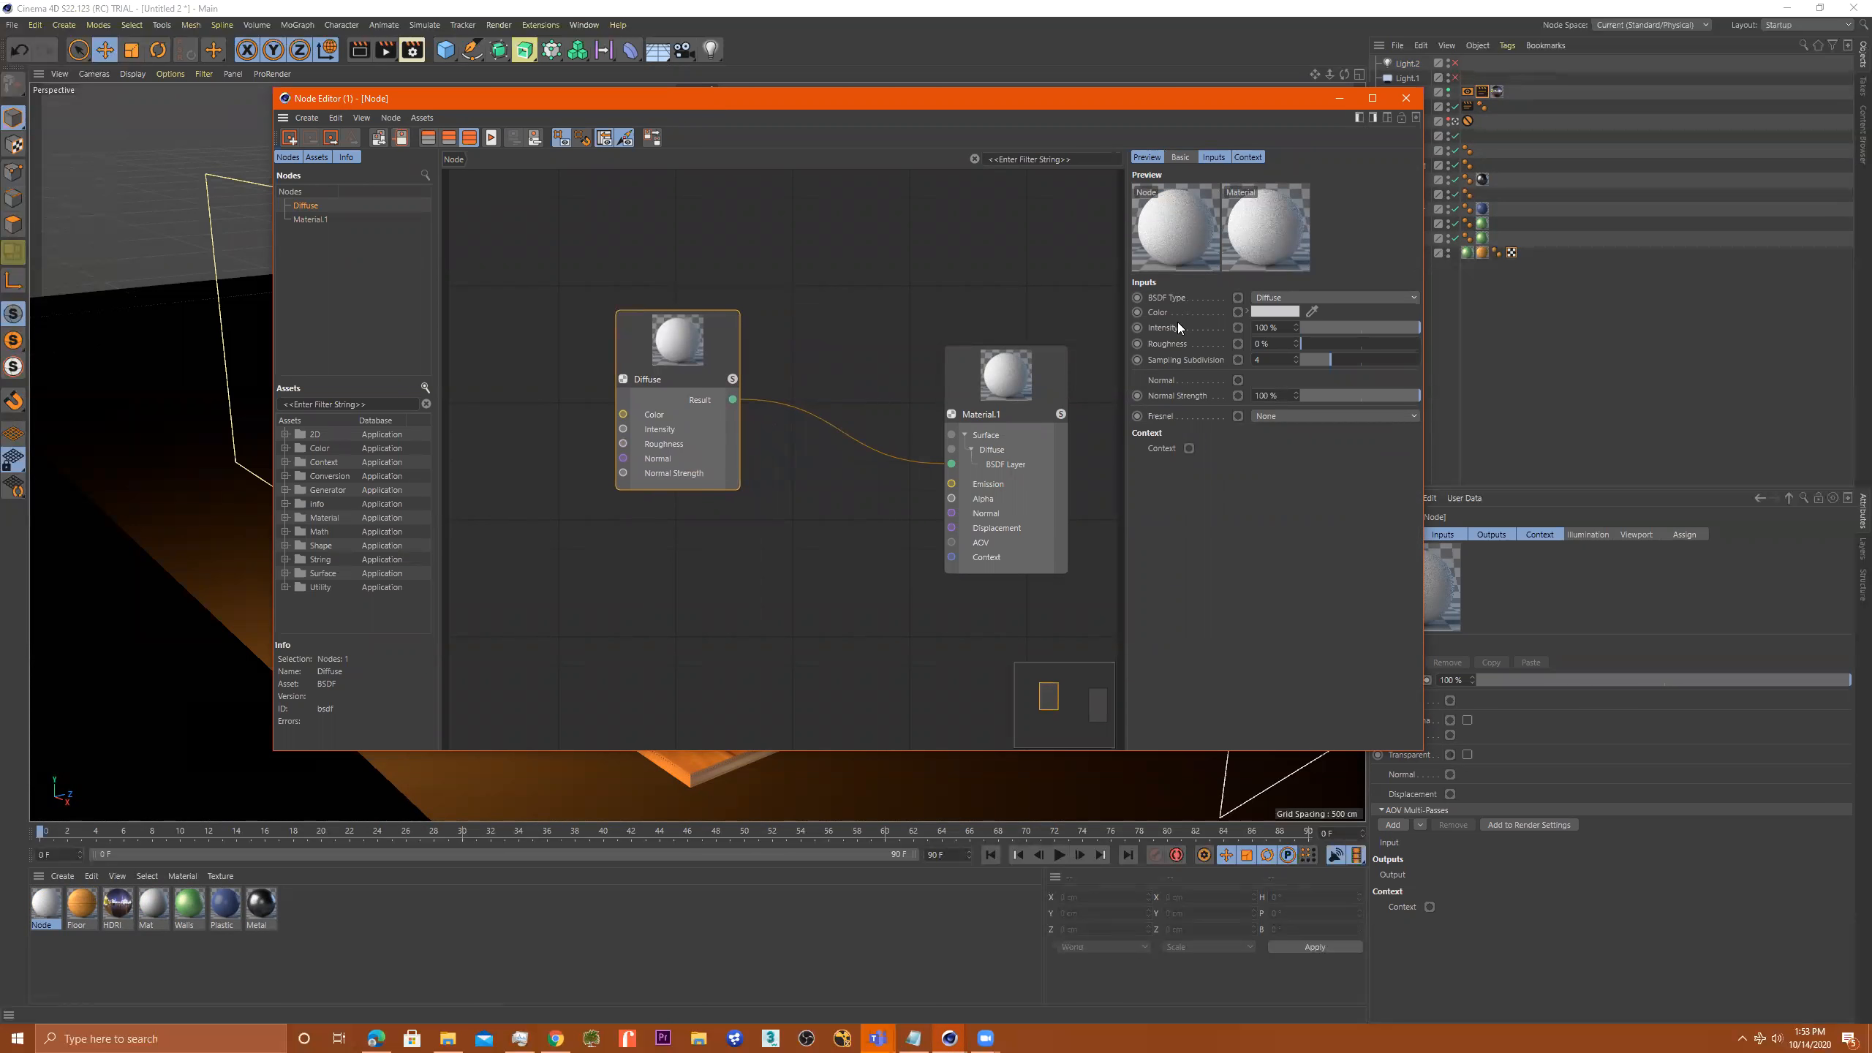
pyautogui.moveTo(1010, 391); pyautogui.dragTo(1009, 361)
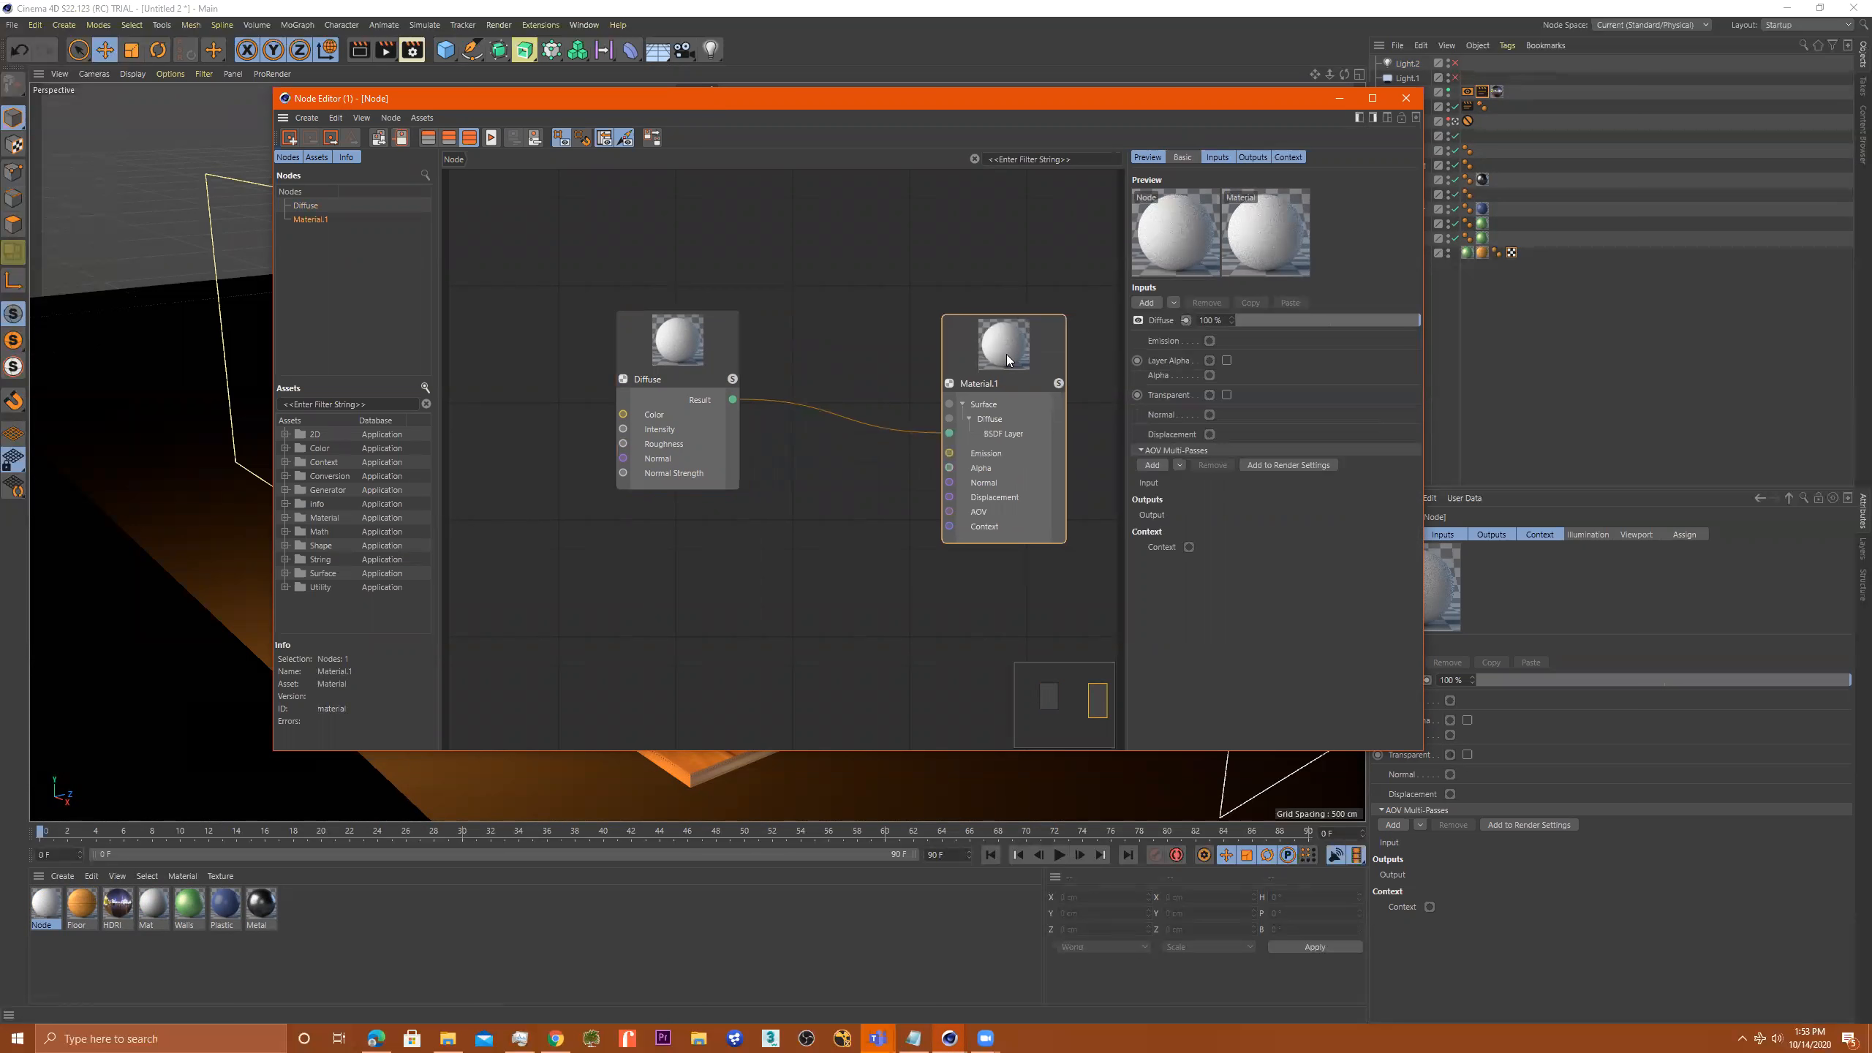
pyautogui.moveTo(730, 353); pyautogui.dragTo(730, 351)
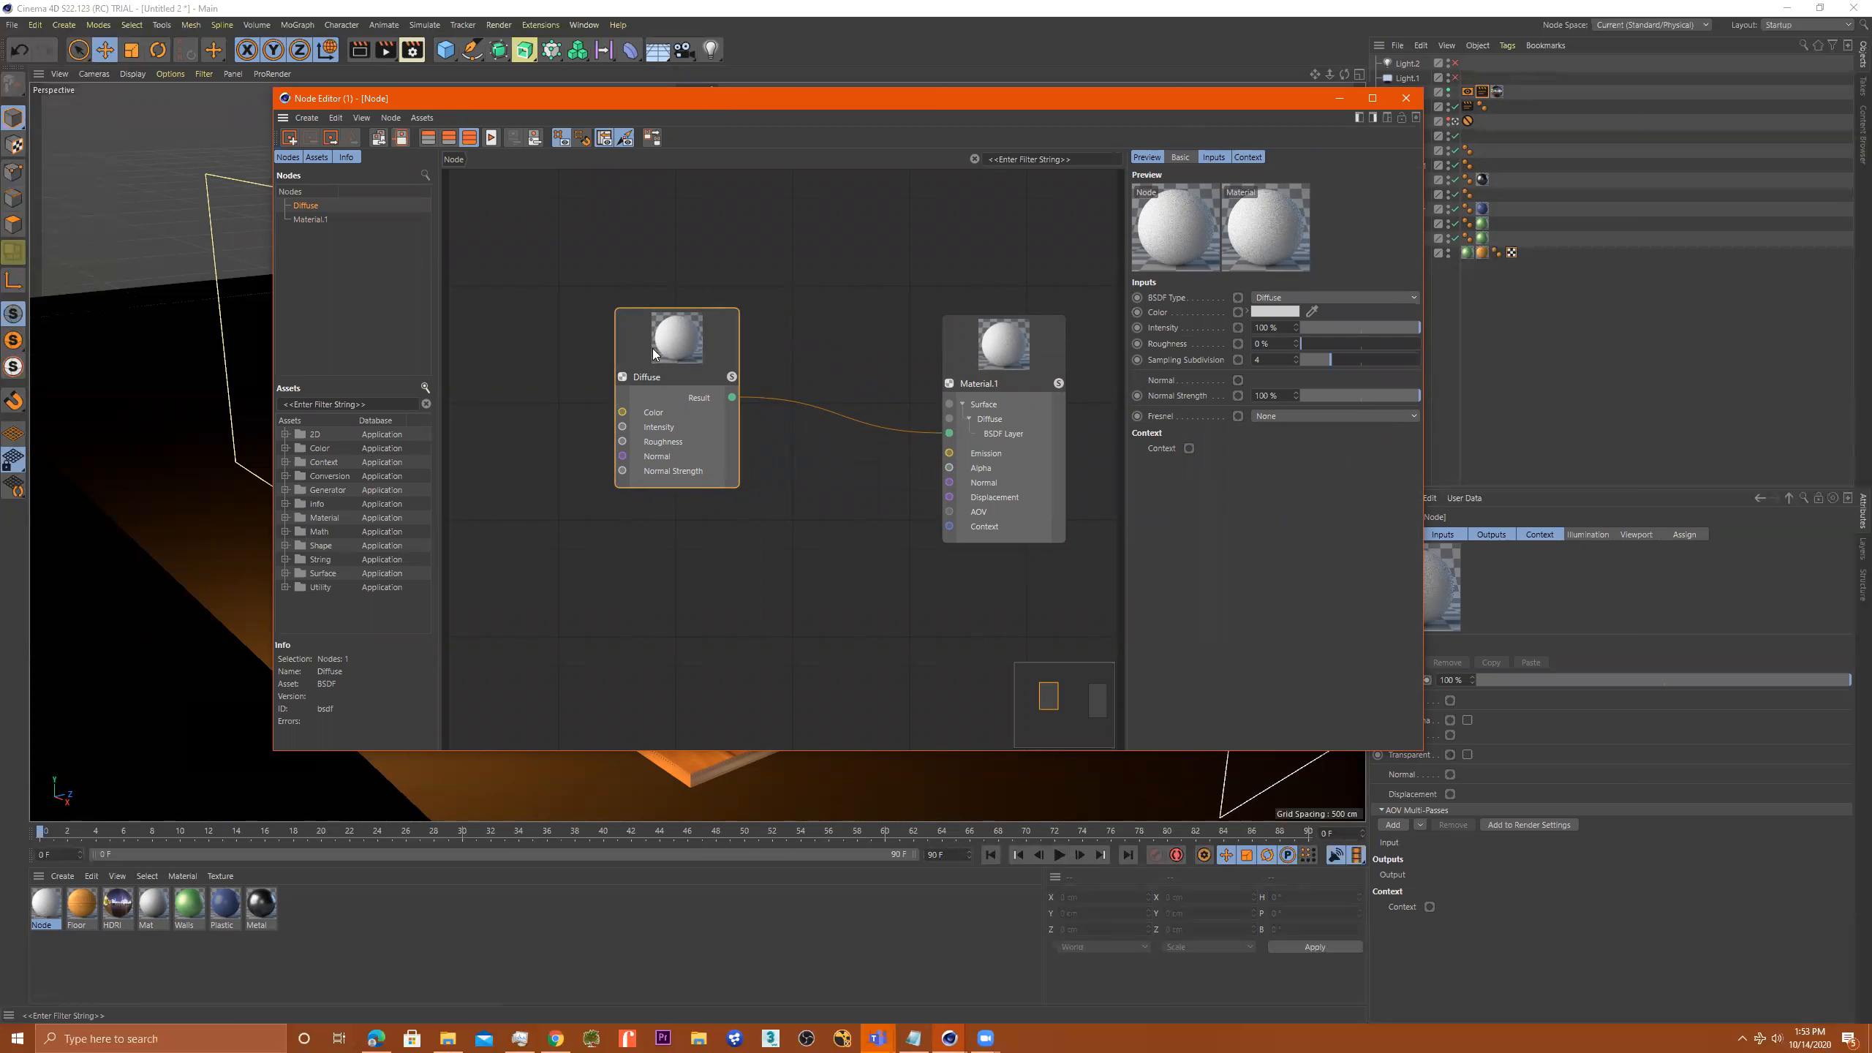
# Add a second BSDF layer input to the Material.1 node and select that layer
pyautogui.click(1002, 346)
pyautogui.click(1173, 302)
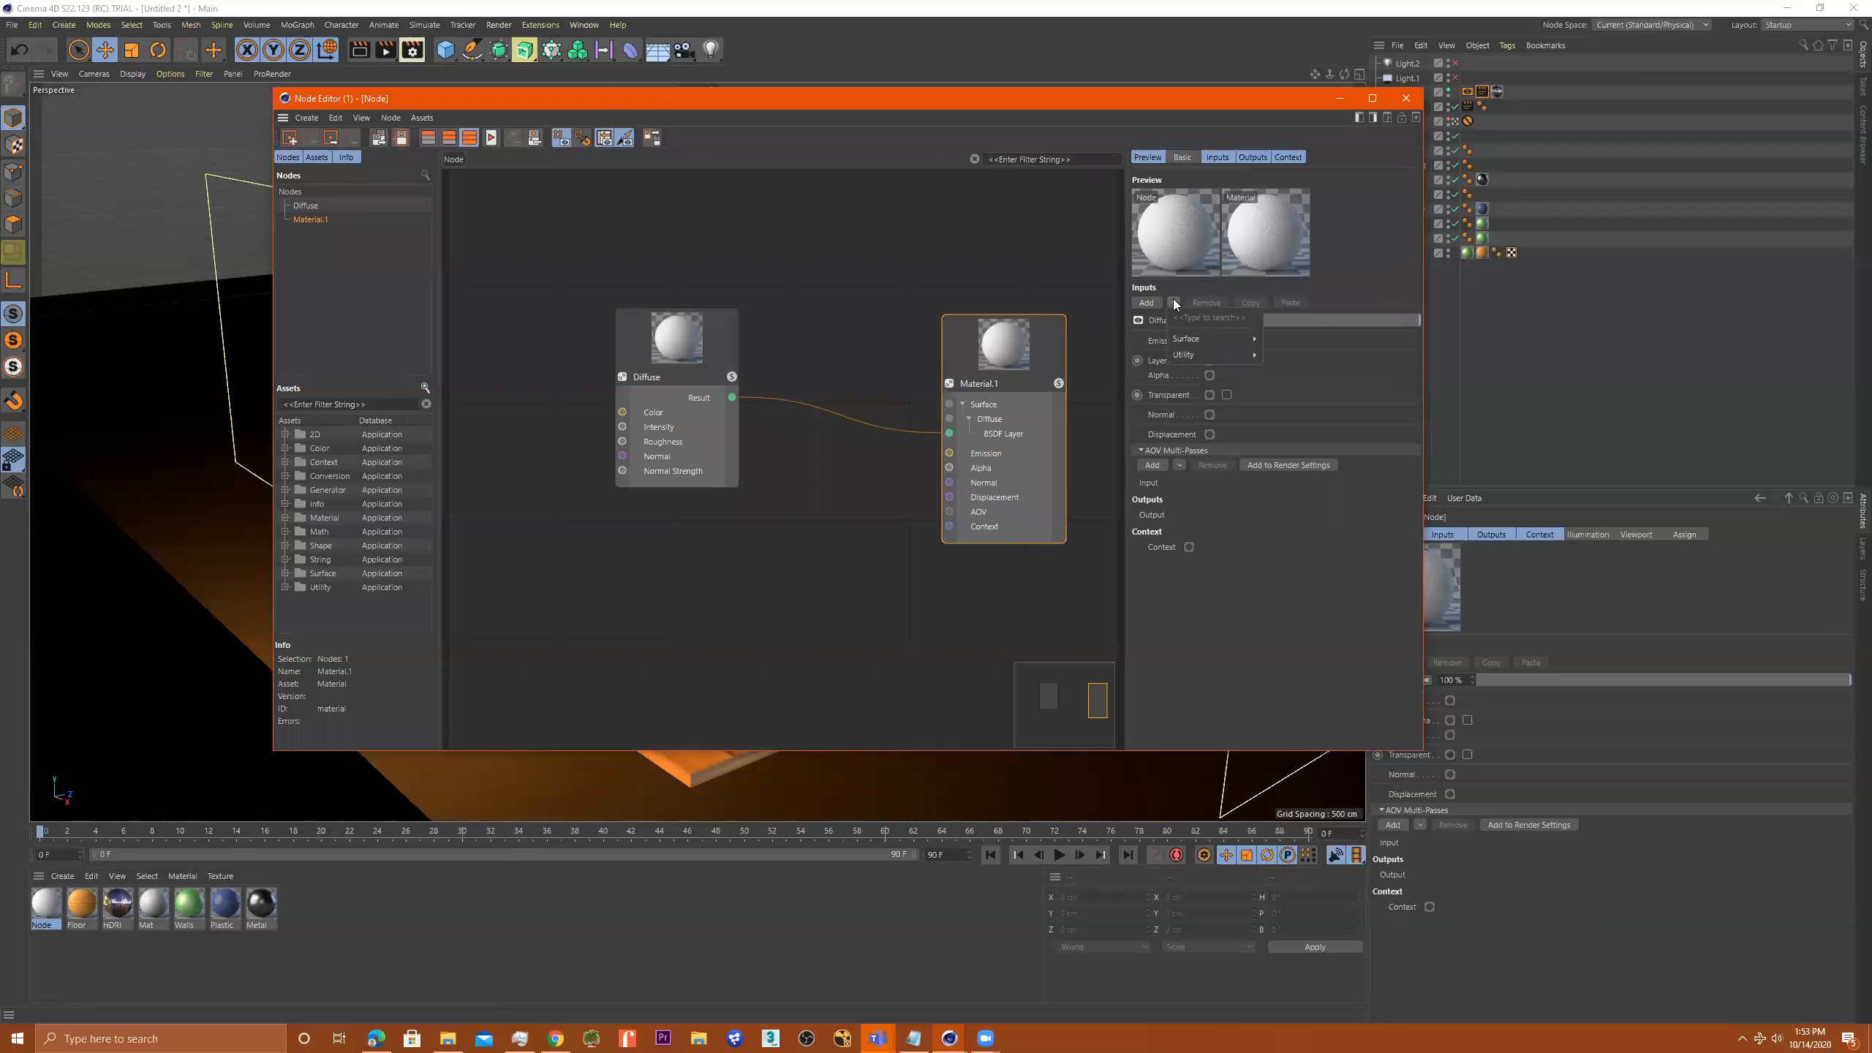
pyautogui.click(1253, 341)
pyautogui.click(1174, 305)
pyautogui.click(1252, 339)
pyautogui.click(1154, 306)
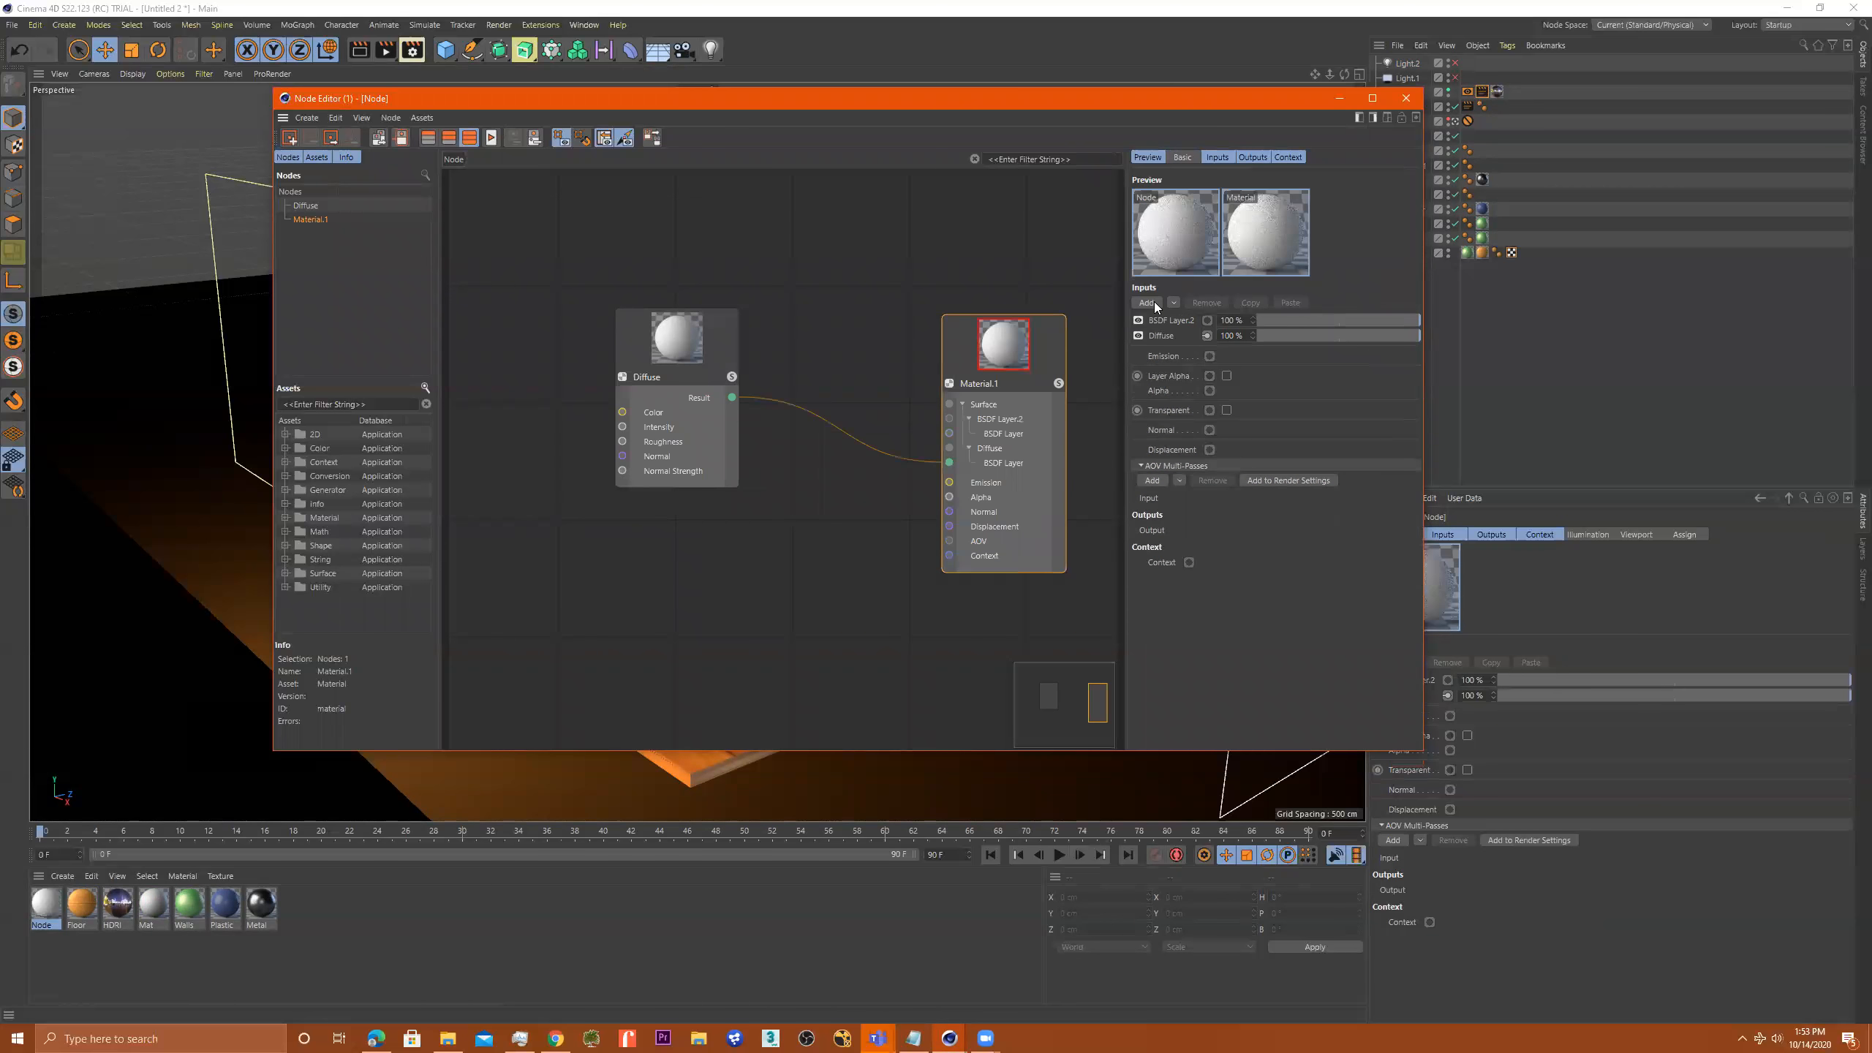
pyautogui.click(1163, 326)
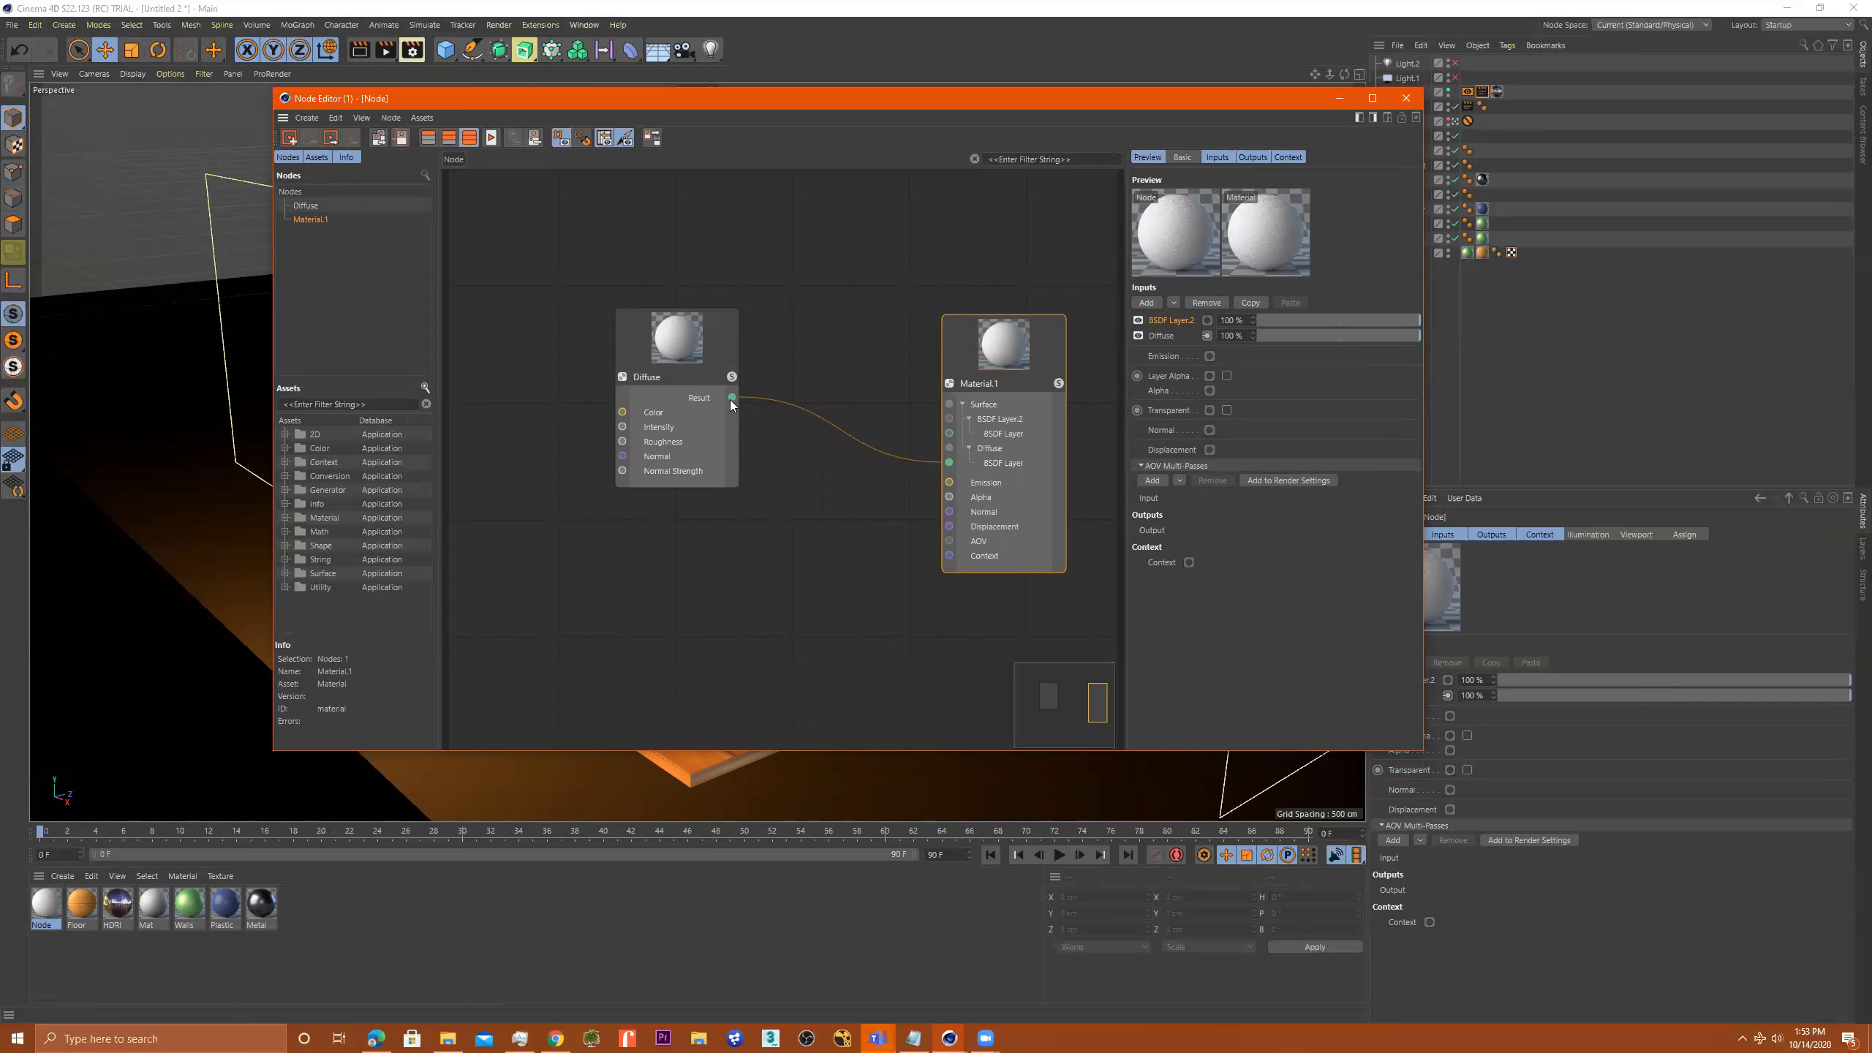
# Move the Diffuse and Material.1 nodes closer together and look over the two layer inputs
pyautogui.moveTo(1012, 362); pyautogui.dragTo(989, 295)
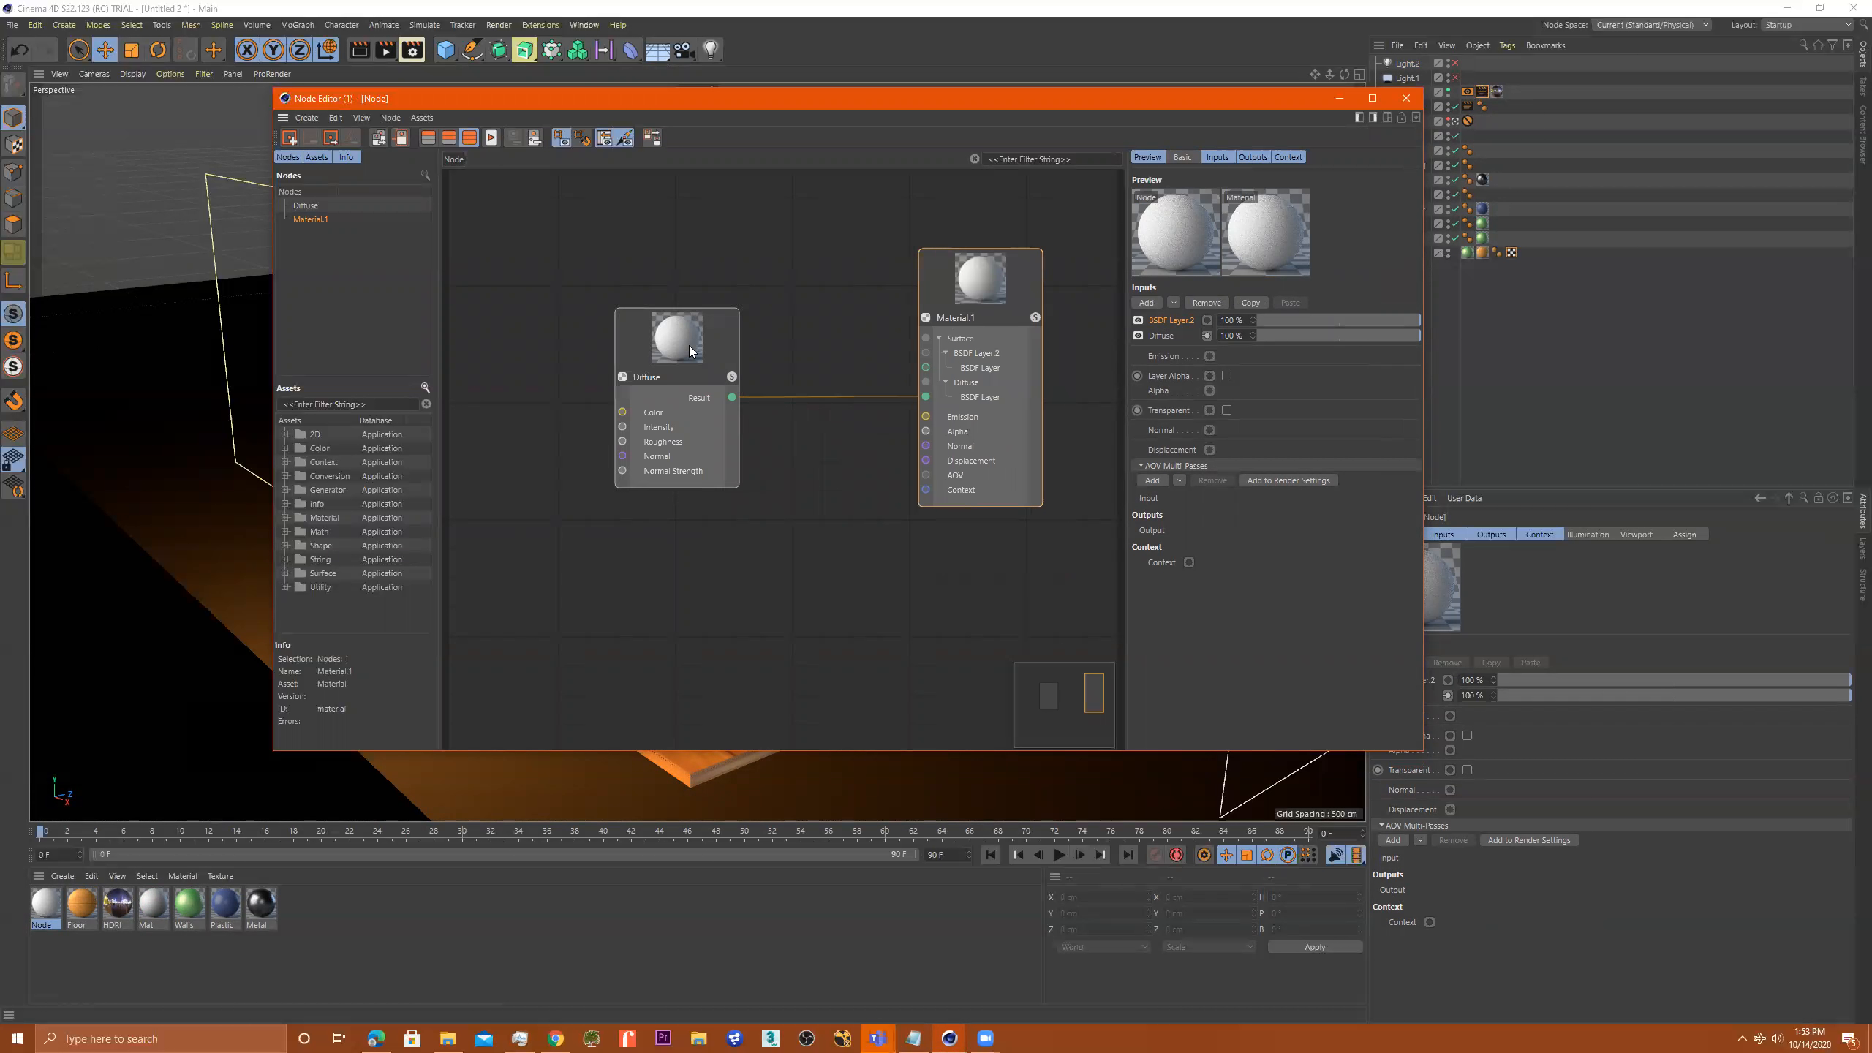
pyautogui.moveTo(690, 350); pyautogui.dragTo(670, 315)
pyautogui.moveTo(1005, 279); pyautogui.dragTo(954, 309)
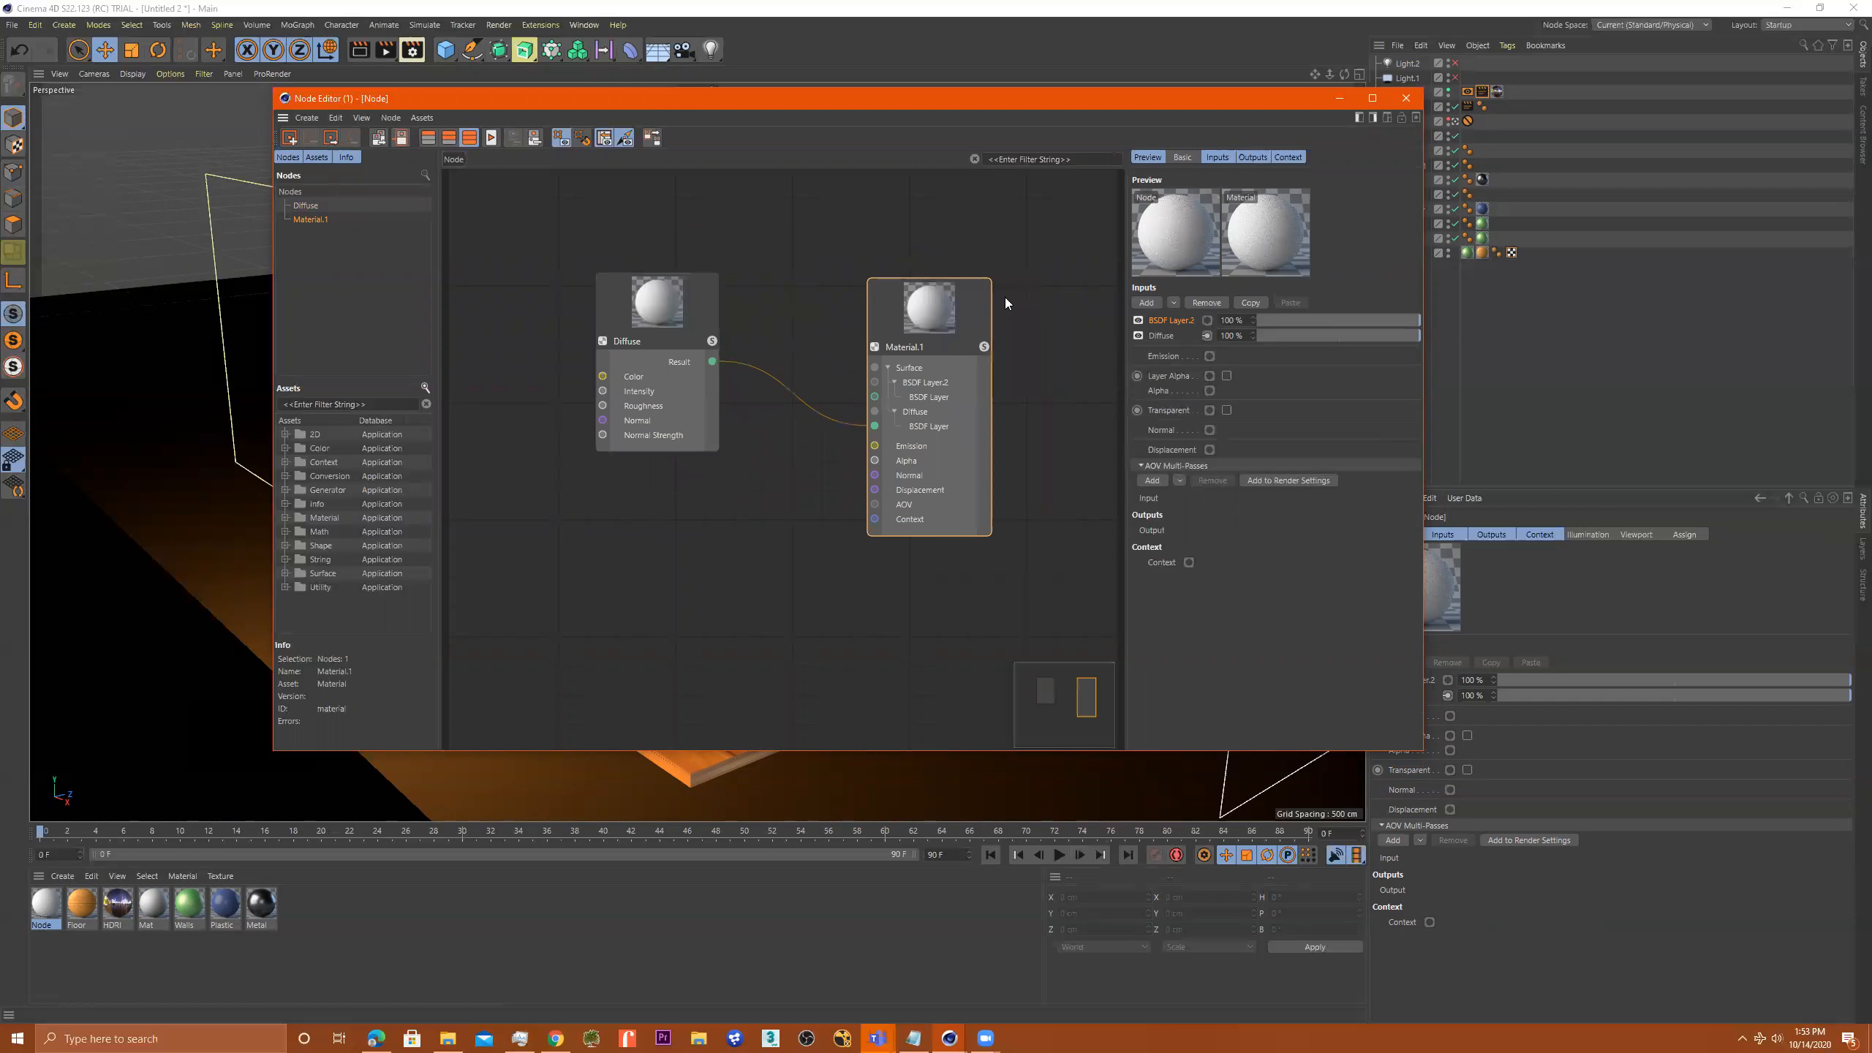
pyautogui.click(1171, 321)
pyautogui.click(1165, 336)
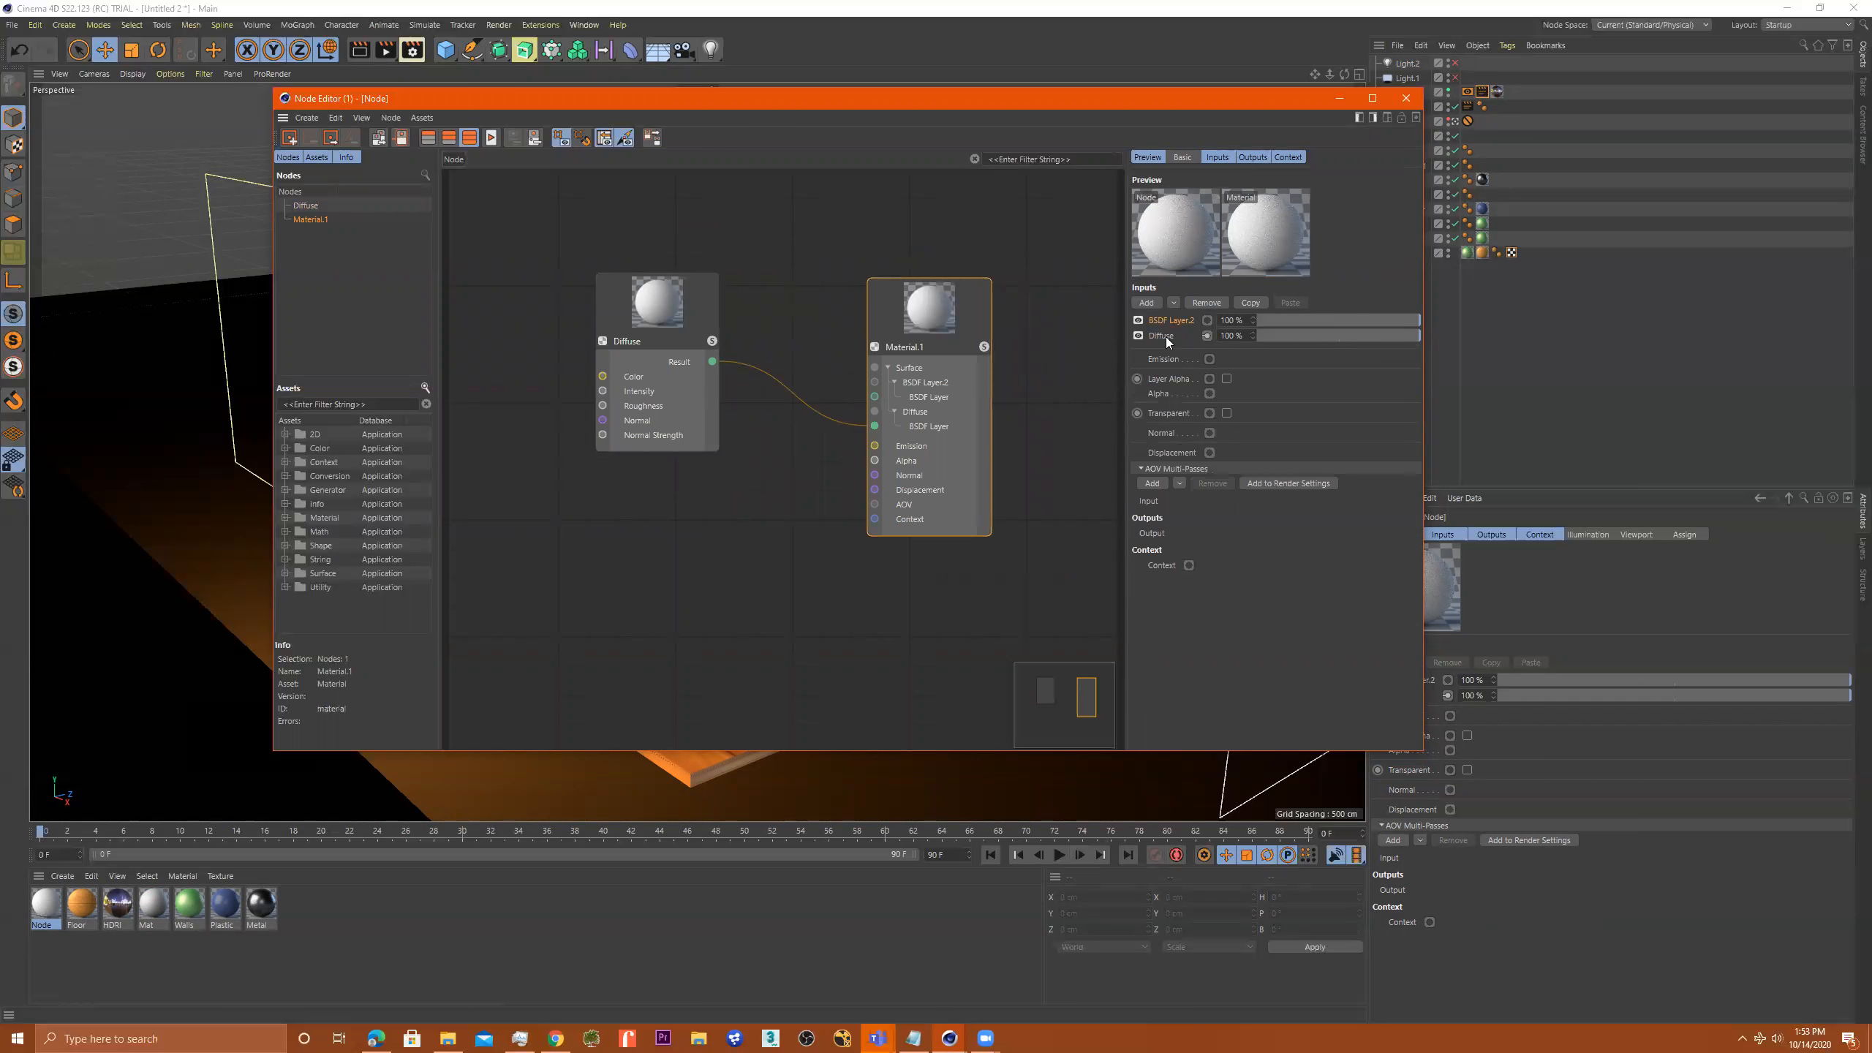
# Undo the creation of the Node material and close the Node Editor
pyautogui.hotkey('ctrl', 'z')
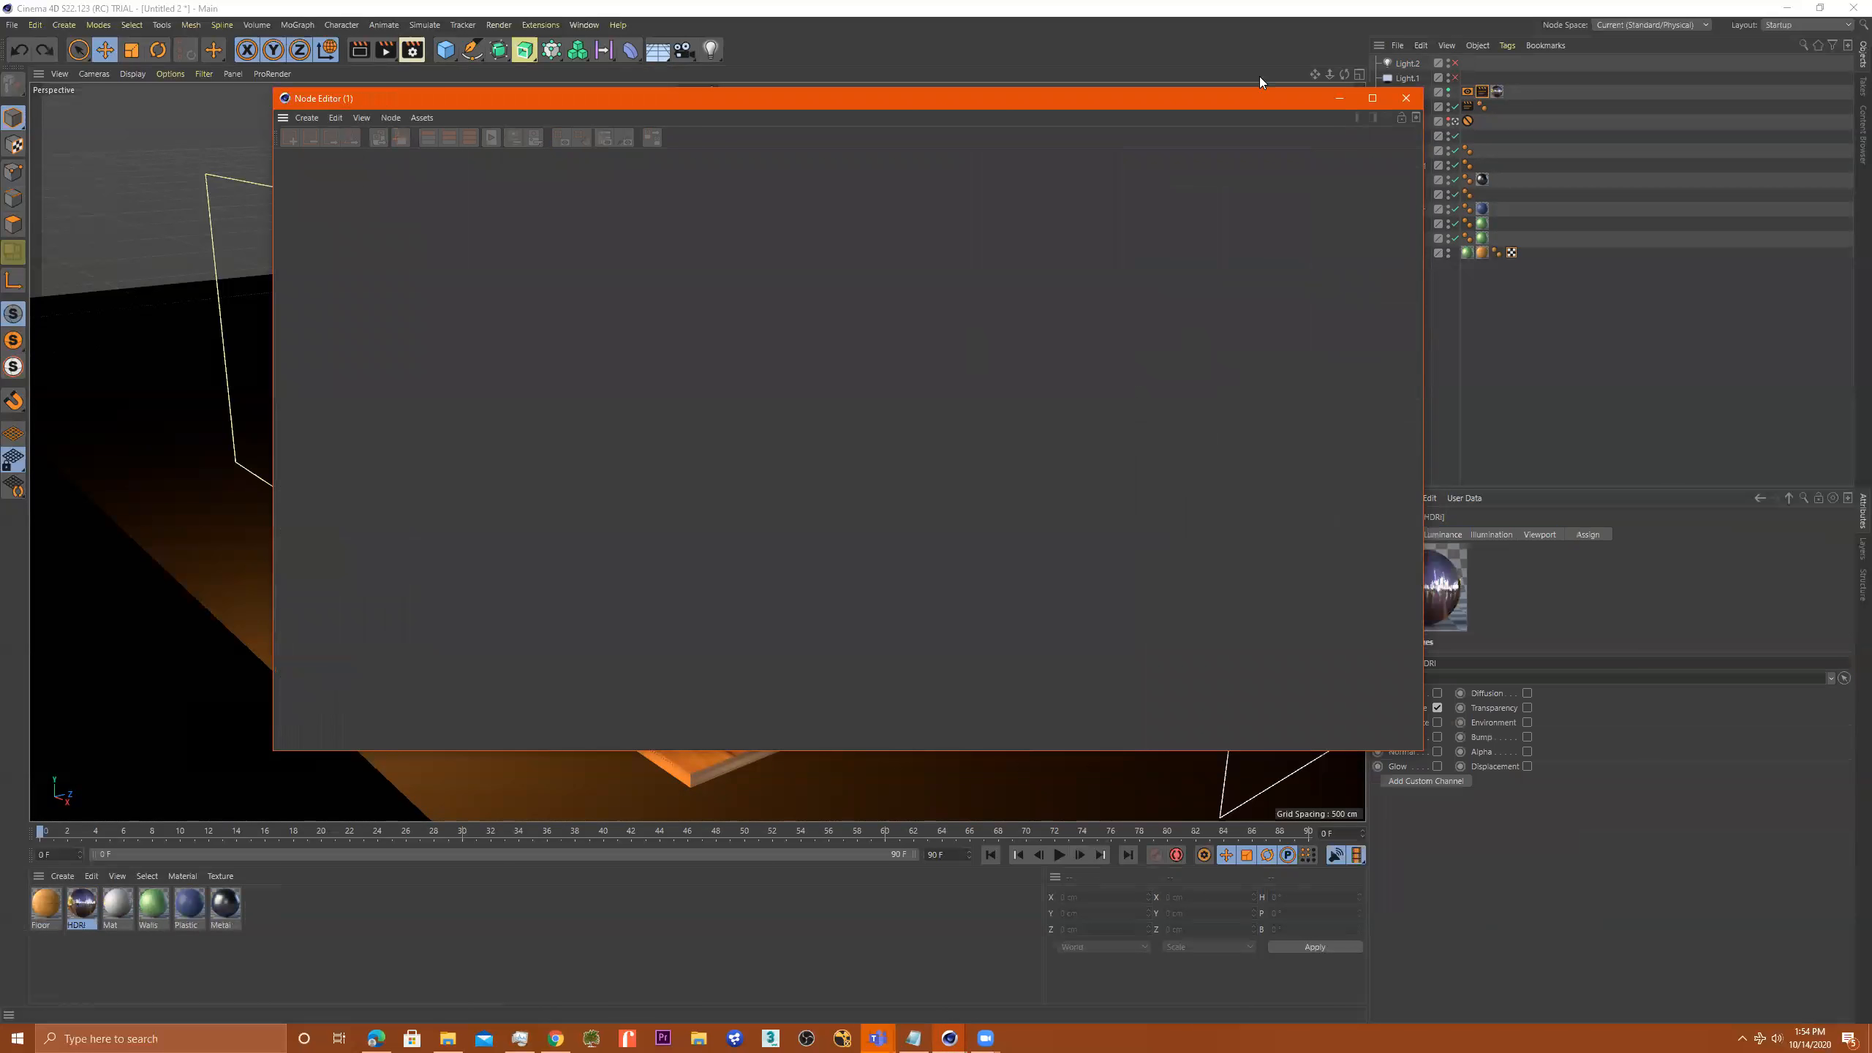
pyautogui.click(1405, 98)
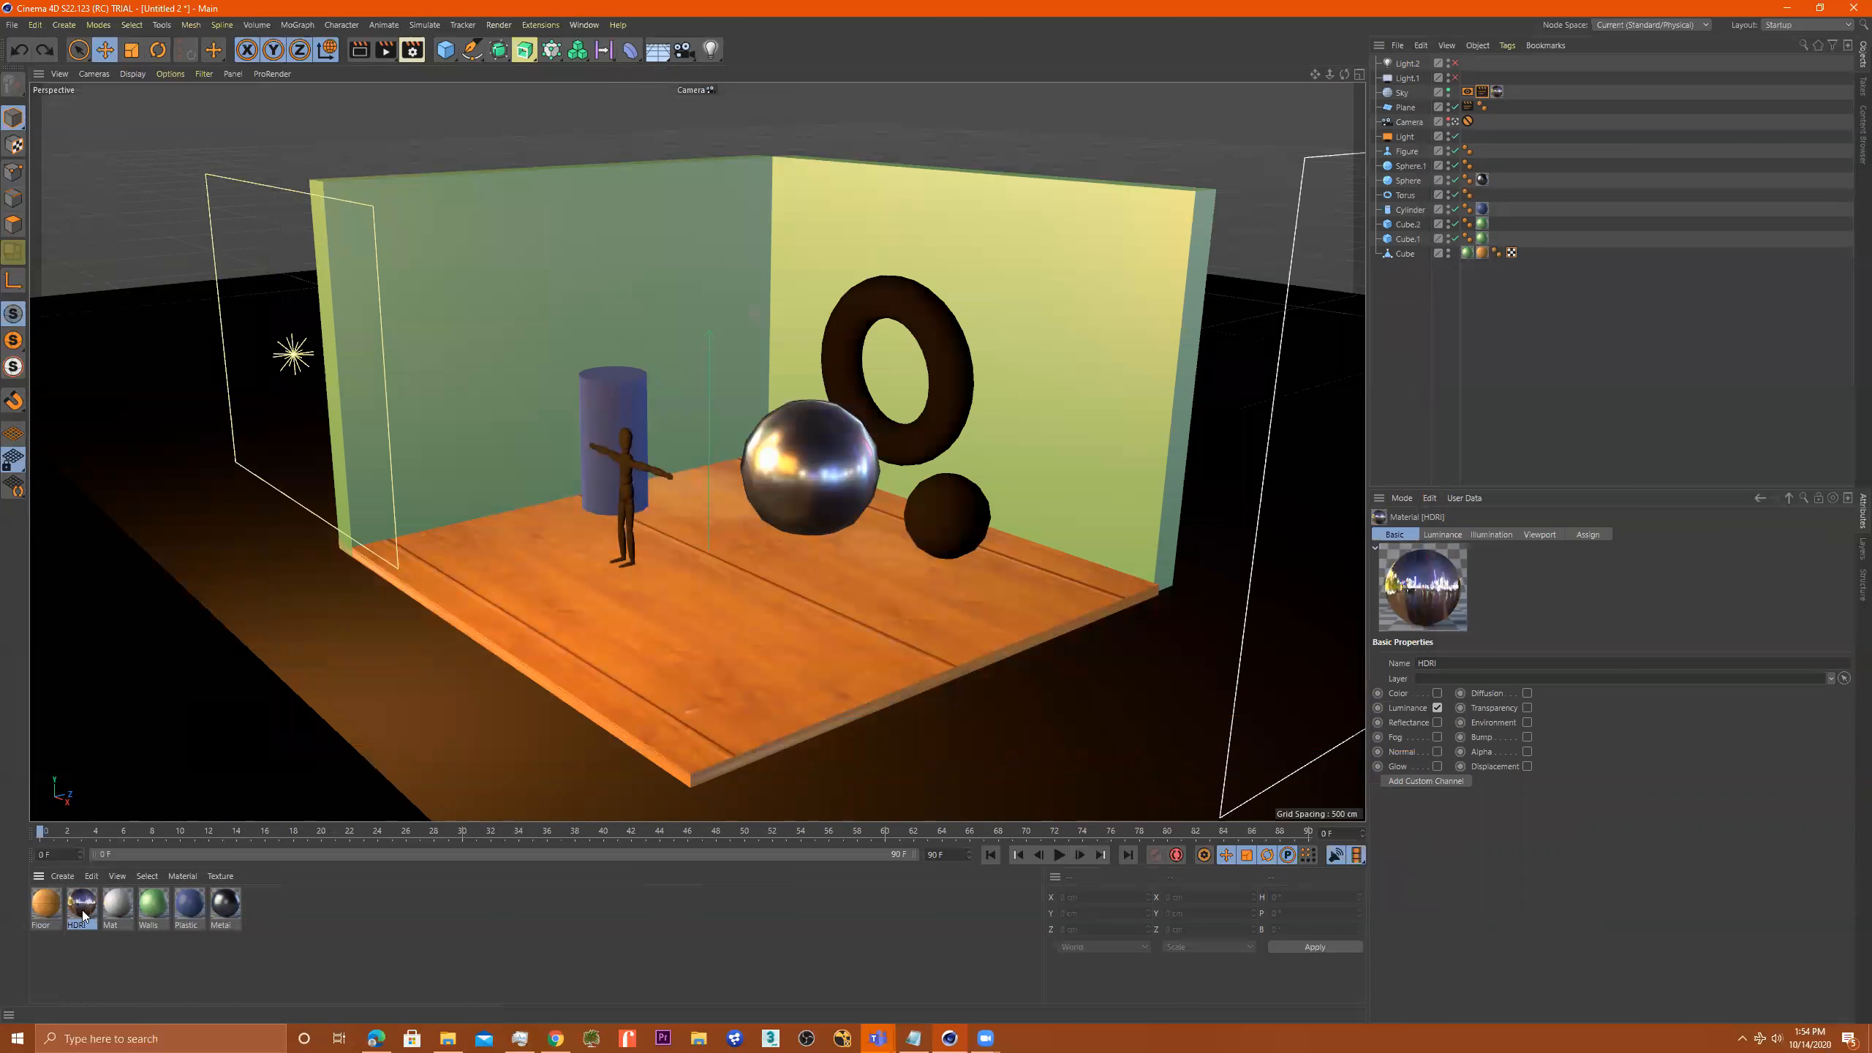
# Create a new Node material, open it in the Node Editor and spread the Diffuse and Material.1 nodes apart
pyautogui.click(63, 875)
pyautogui.moveTo(122, 729)
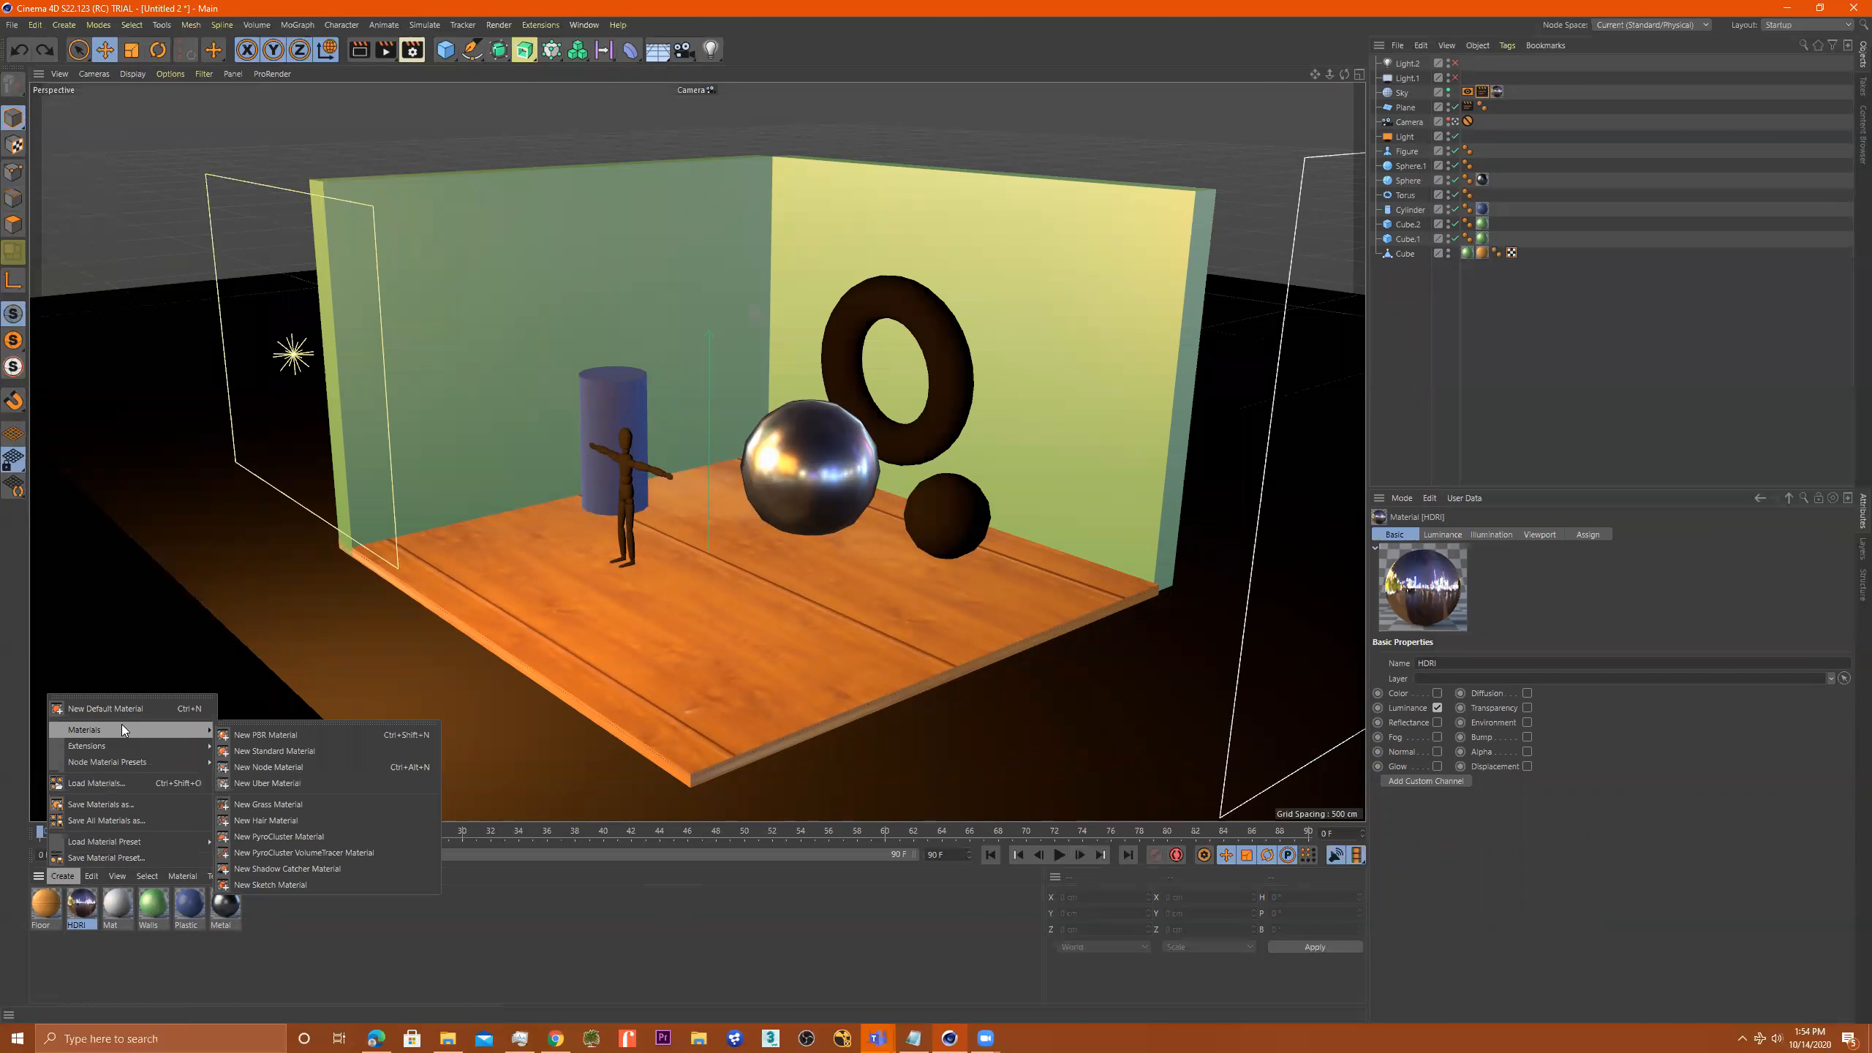
pyautogui.click(295, 765)
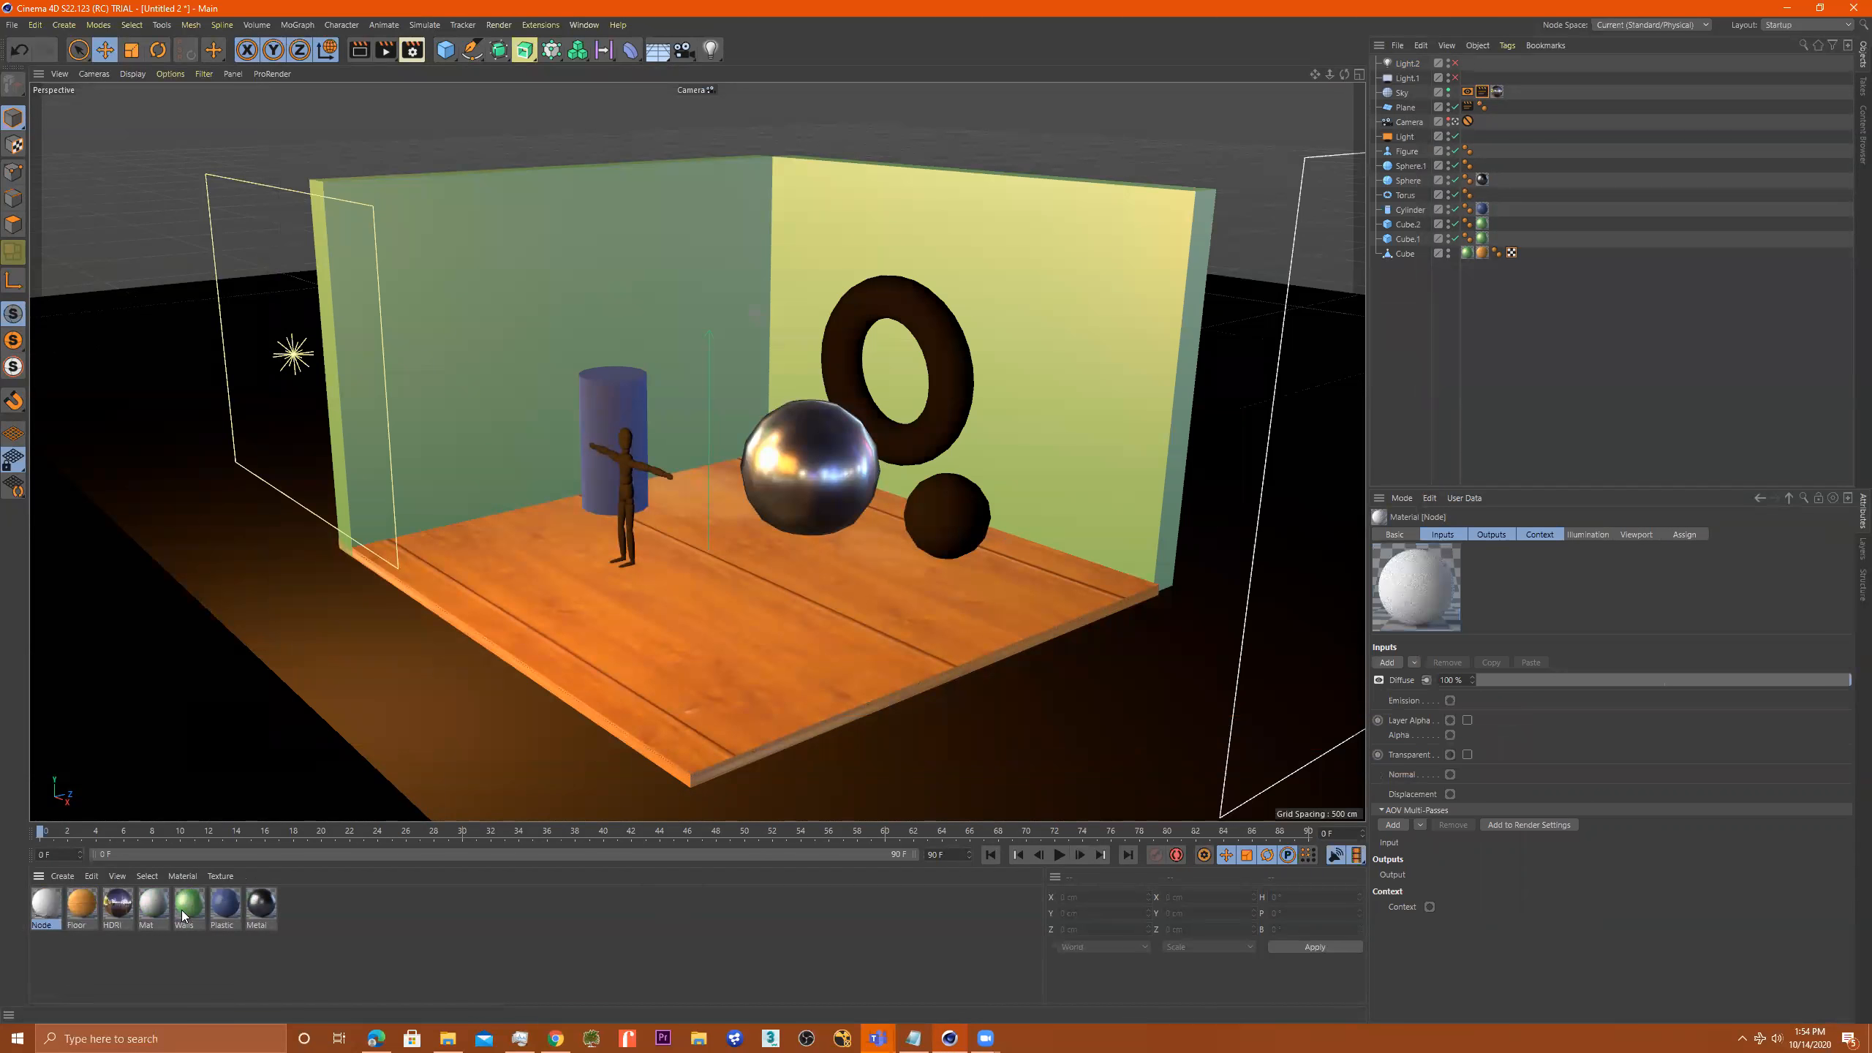
pyautogui.doubleClick(52, 908)
pyautogui.moveTo(743, 342); pyautogui.dragTo(848, 328)
# Add a second BSDF layer to the Material.1 node and stack the Diffuse.1 node above the Diffuse node
pyautogui.click(1043, 278)
pyautogui.moveTo(1062, 315)
pyautogui.click(1172, 314)
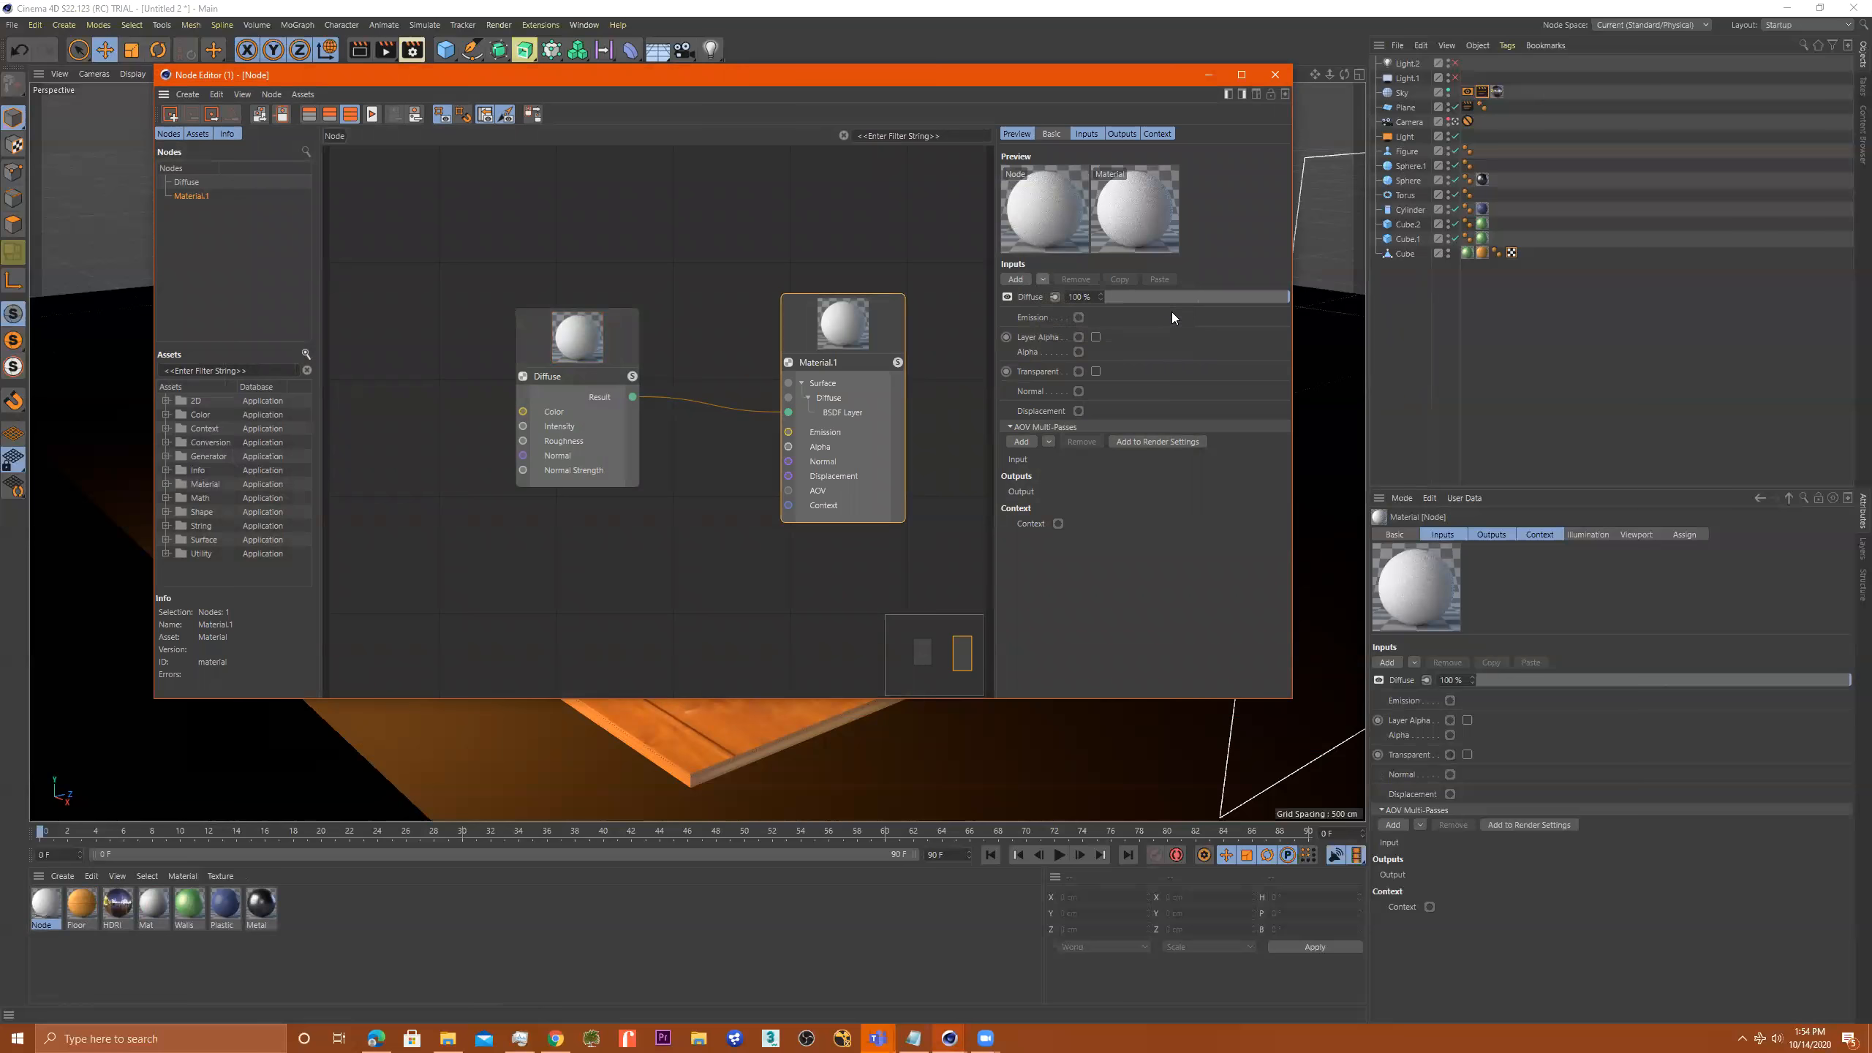
pyautogui.moveTo(602, 379); pyautogui.dragTo(456, 516)
pyautogui.moveTo(571, 454); pyautogui.dragTo(607, 688)
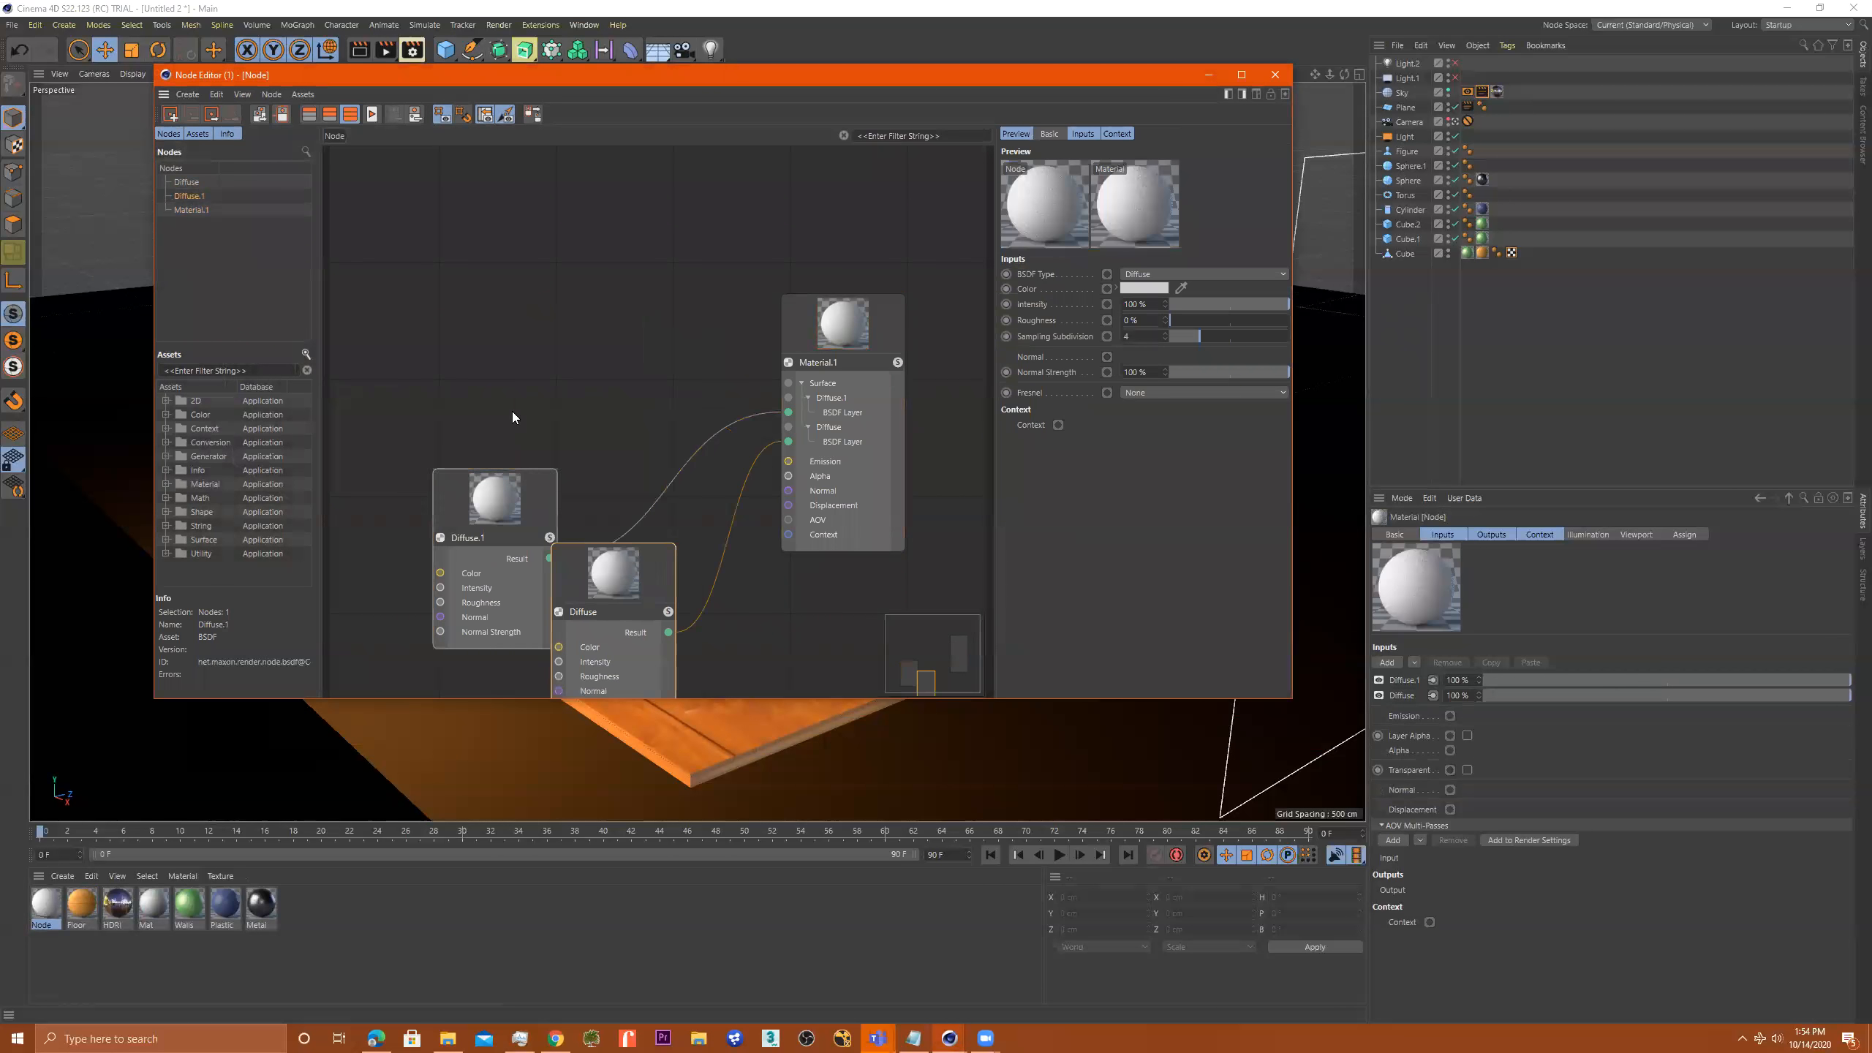
pyautogui.moveTo(495, 502); pyautogui.dragTo(556, 266)
pyautogui.moveTo(628, 569); pyautogui.dragTo(587, 485)
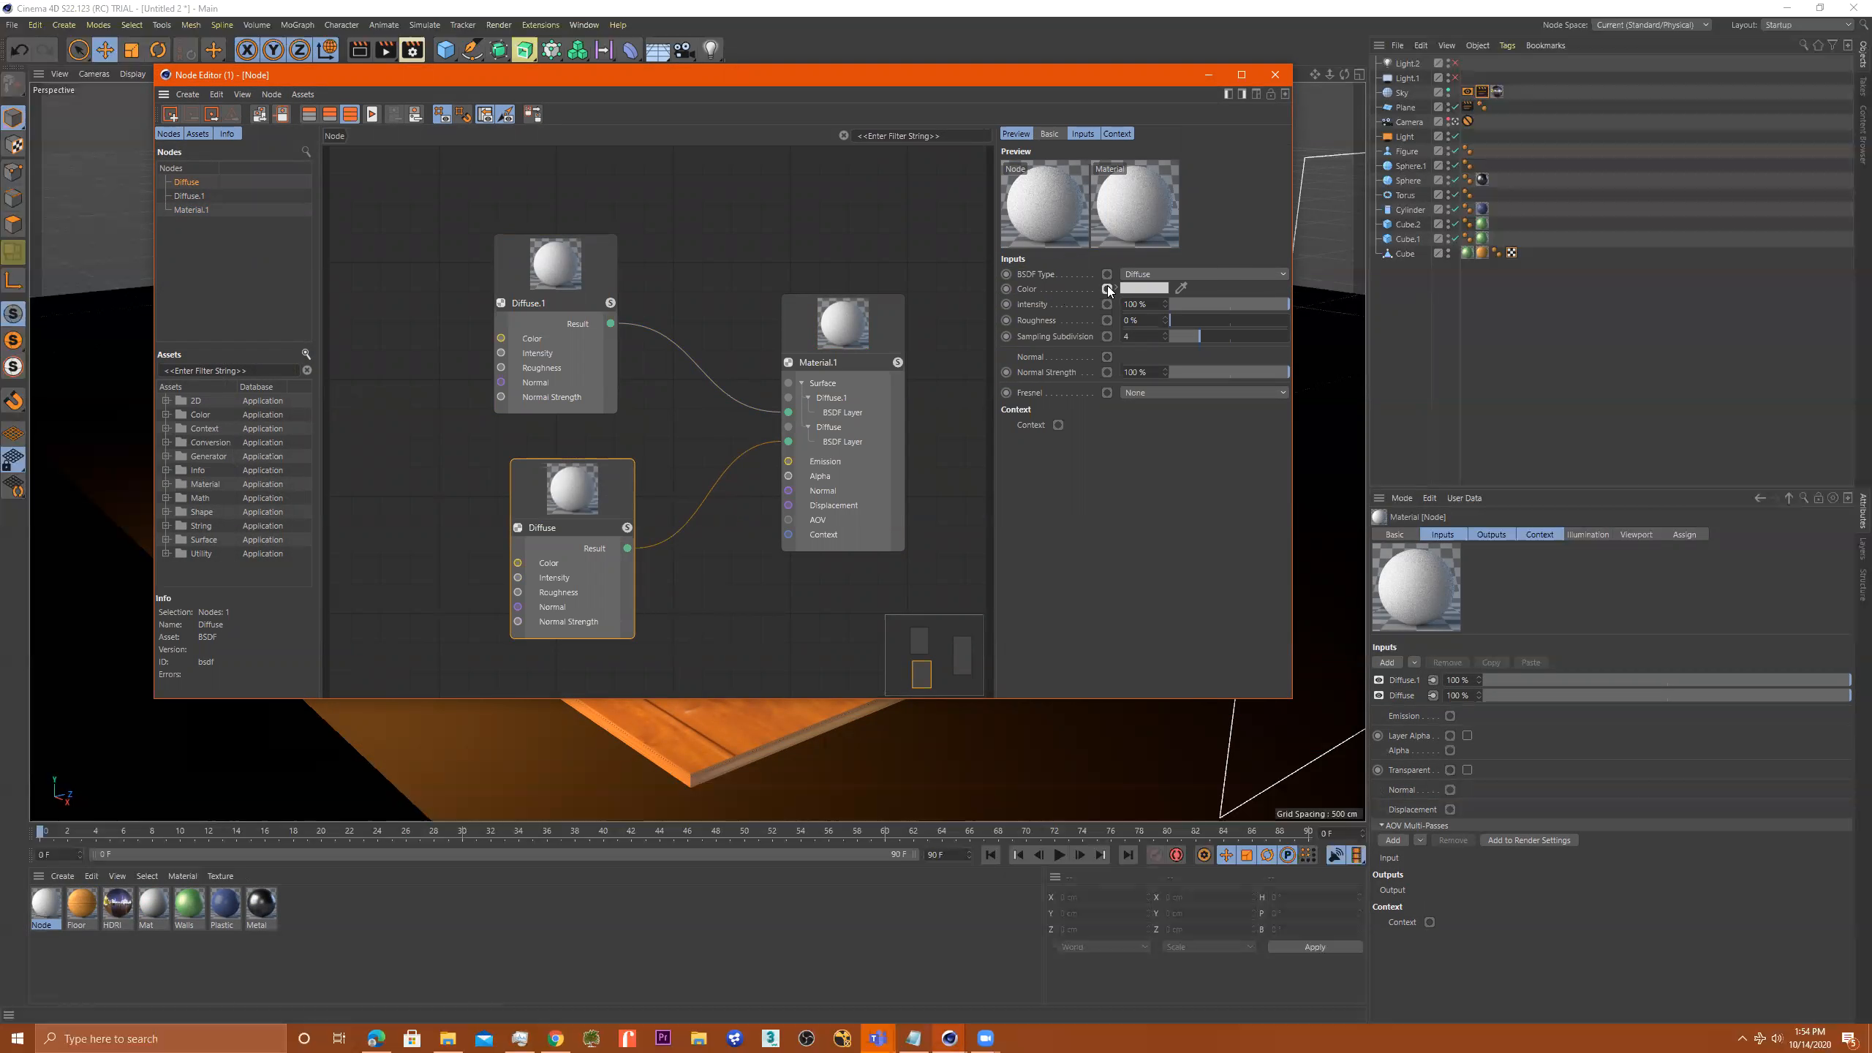
# Look through the node categories that can be connected to the Diffuse node's Color input
pyautogui.rightClick(1107, 290)
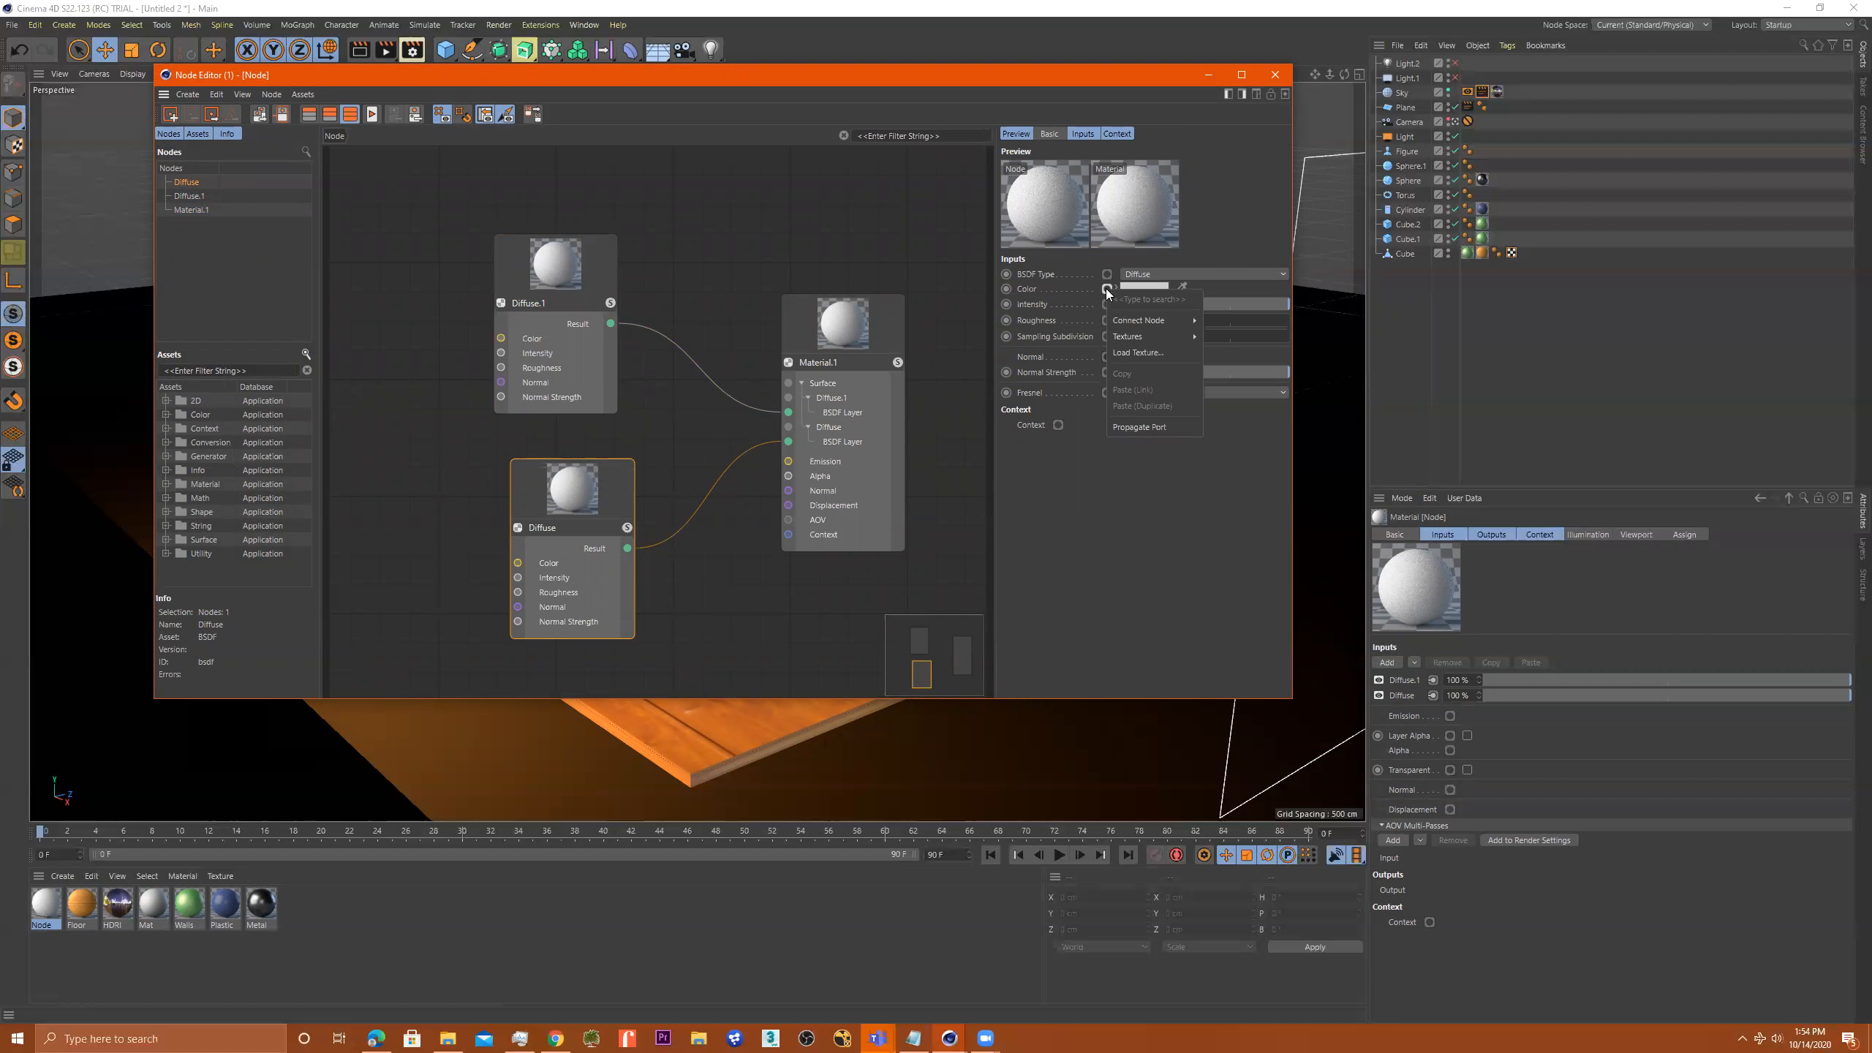
pyautogui.moveTo(1158, 320)
pyautogui.moveTo(1225, 321)
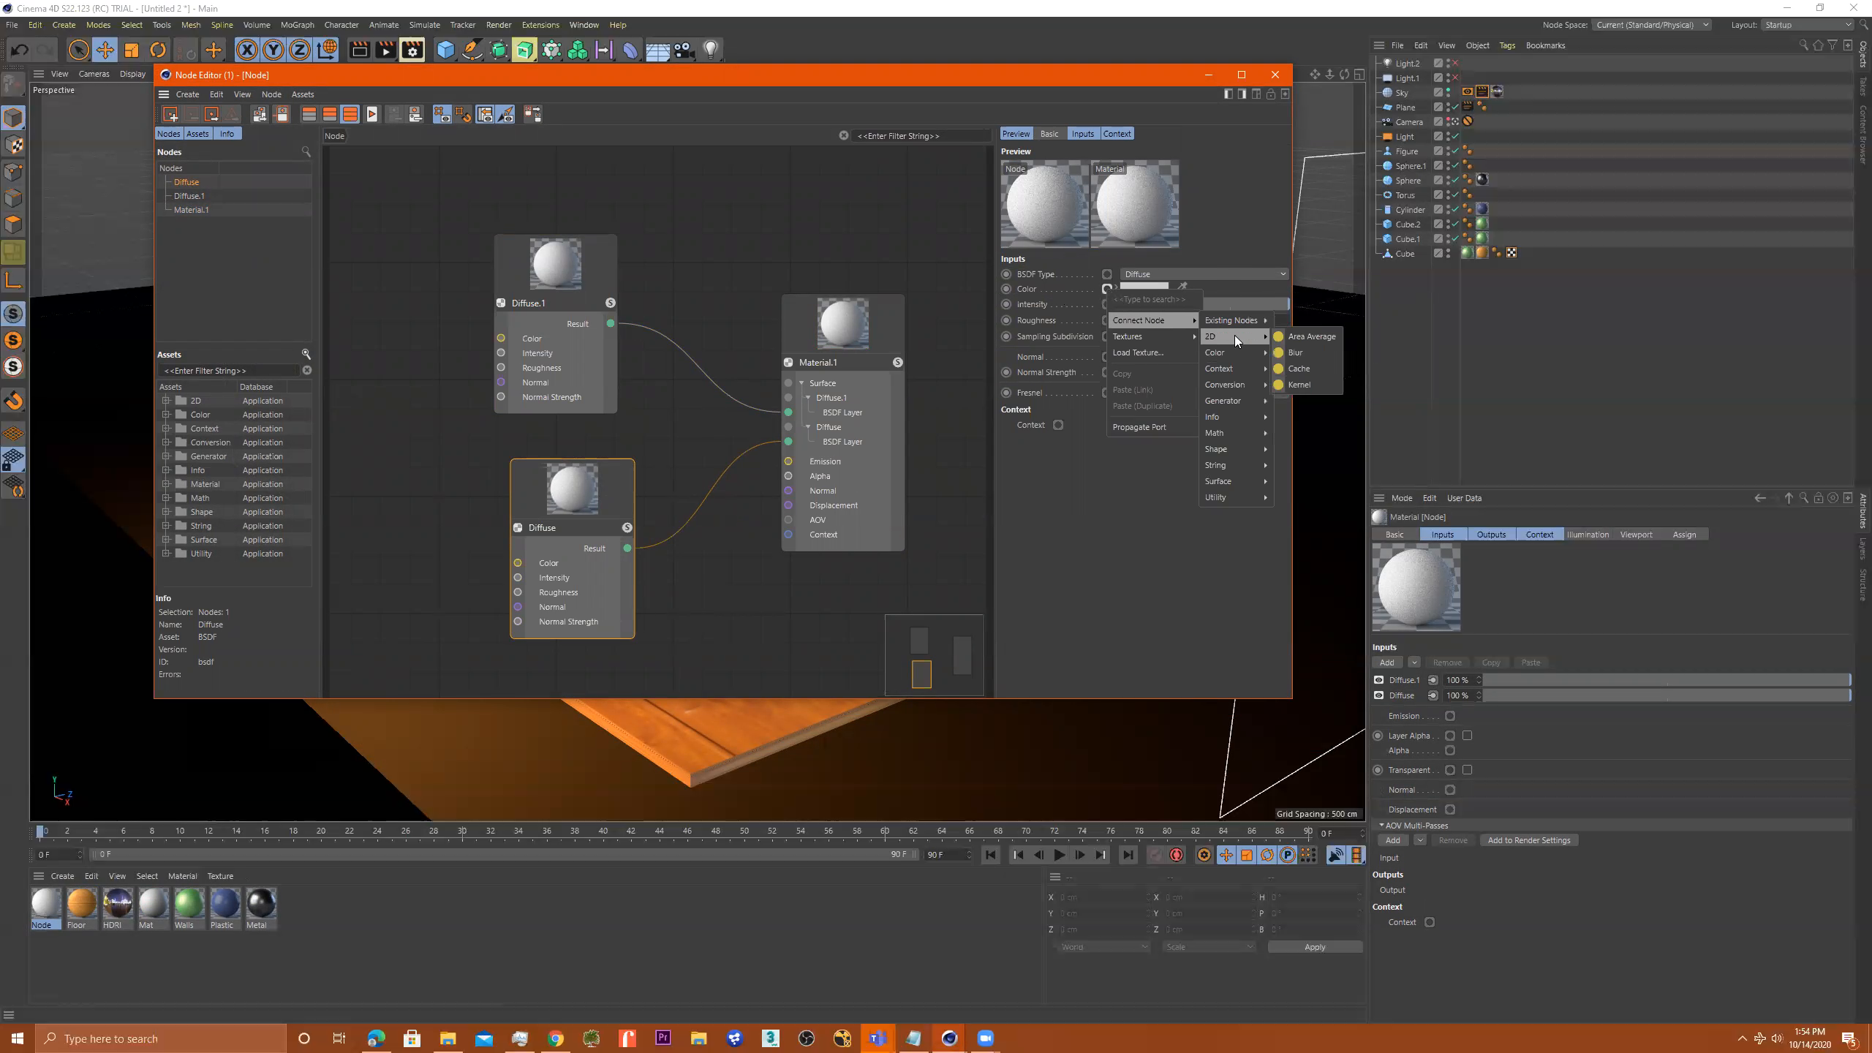
pyautogui.moveTo(1228, 421)
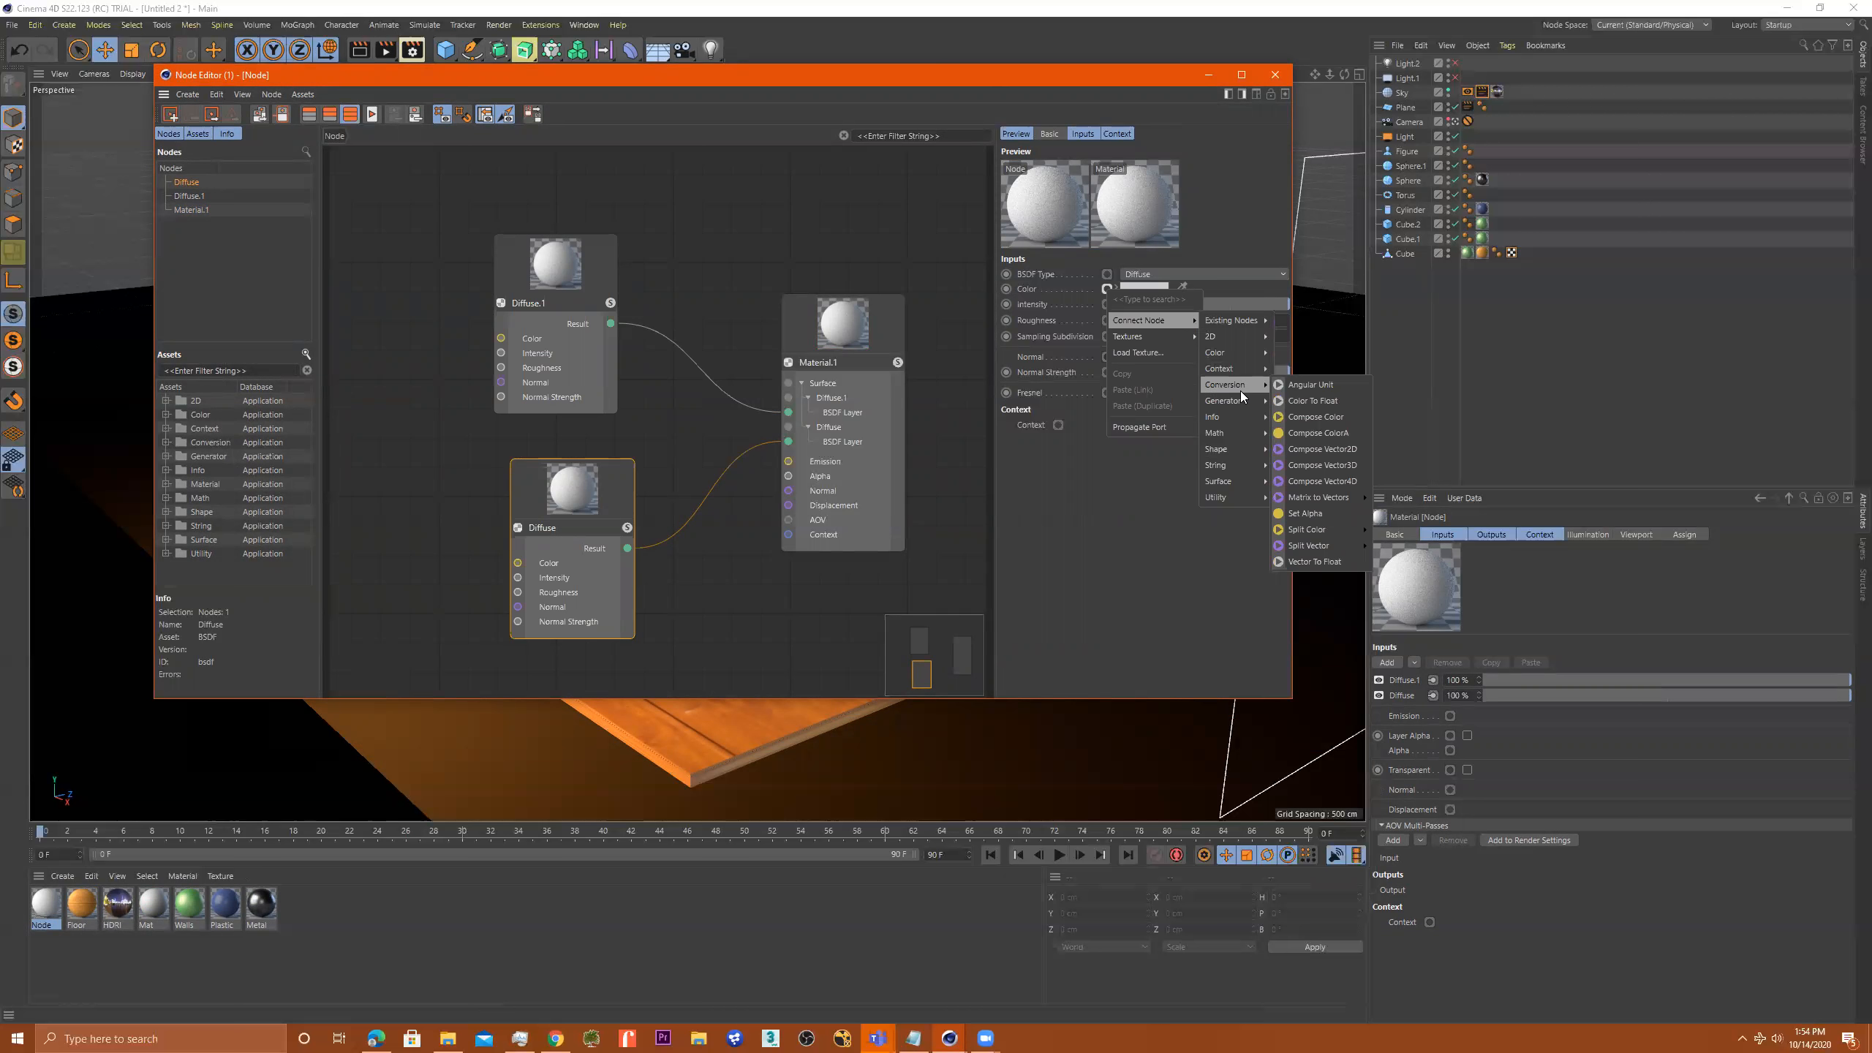
pyautogui.moveTo(1239, 488)
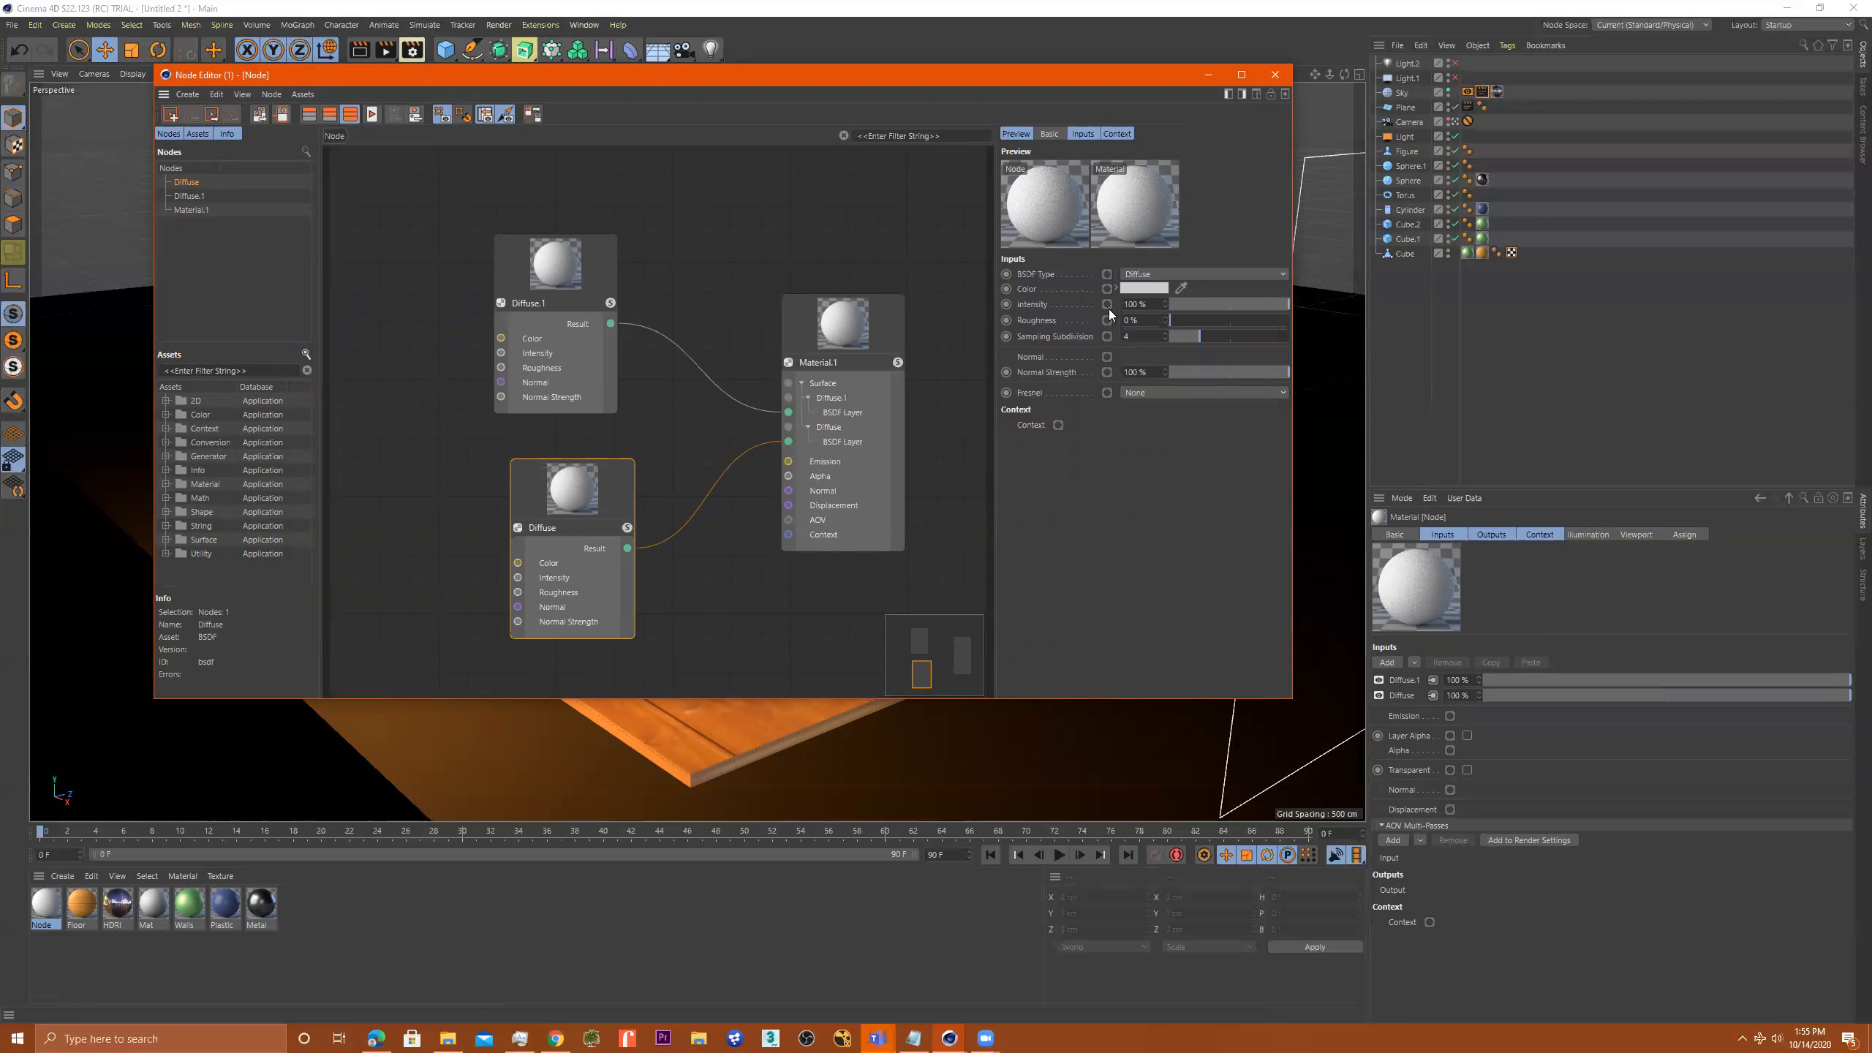
# Move Diffuse farther from Material.1 and load TexturesCom_WoodFine0027_M.jpg into the Diffuse node's Color input
pyautogui.moveTo(518, 504); pyautogui.dragTo(508, 514)
pyautogui.moveTo(859, 330); pyautogui.dragTo(881, 346)
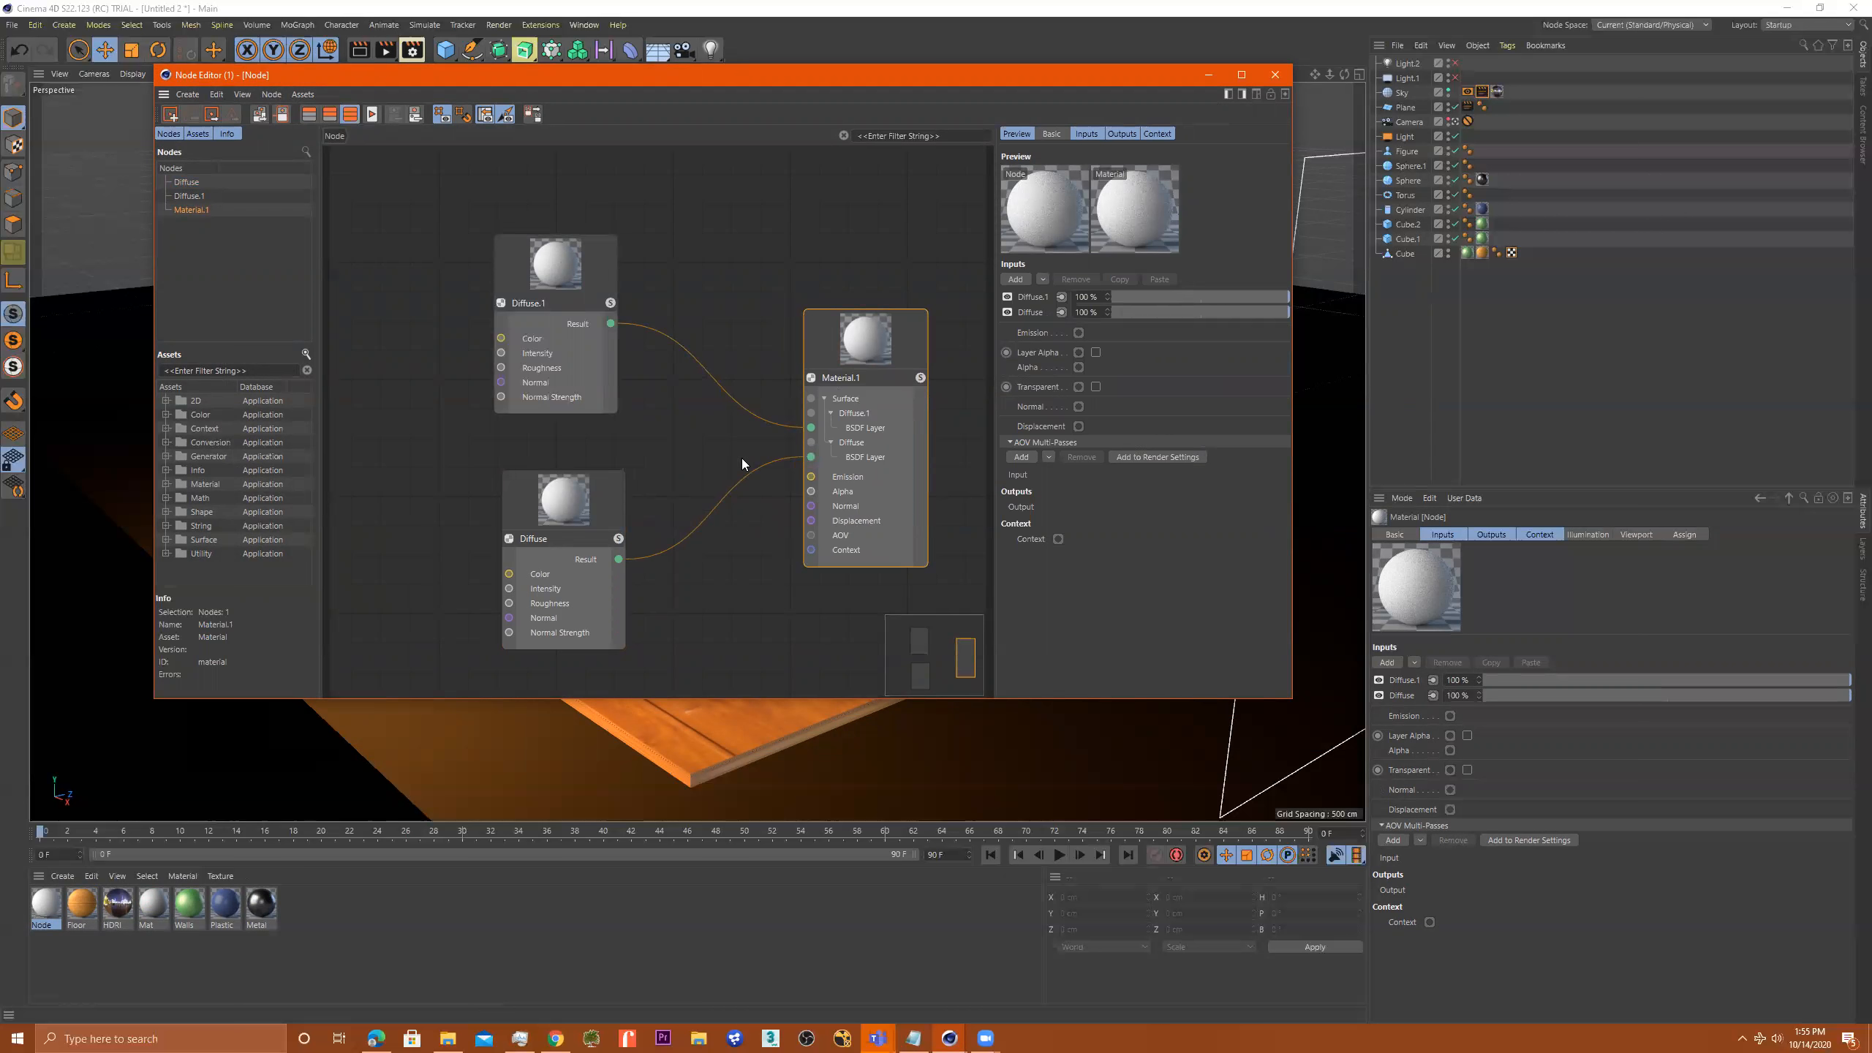
pyautogui.moveTo(715, 455); pyautogui.dragTo(781, 360, button='middle')
pyautogui.moveTo(639, 424); pyautogui.dragTo(549, 422)
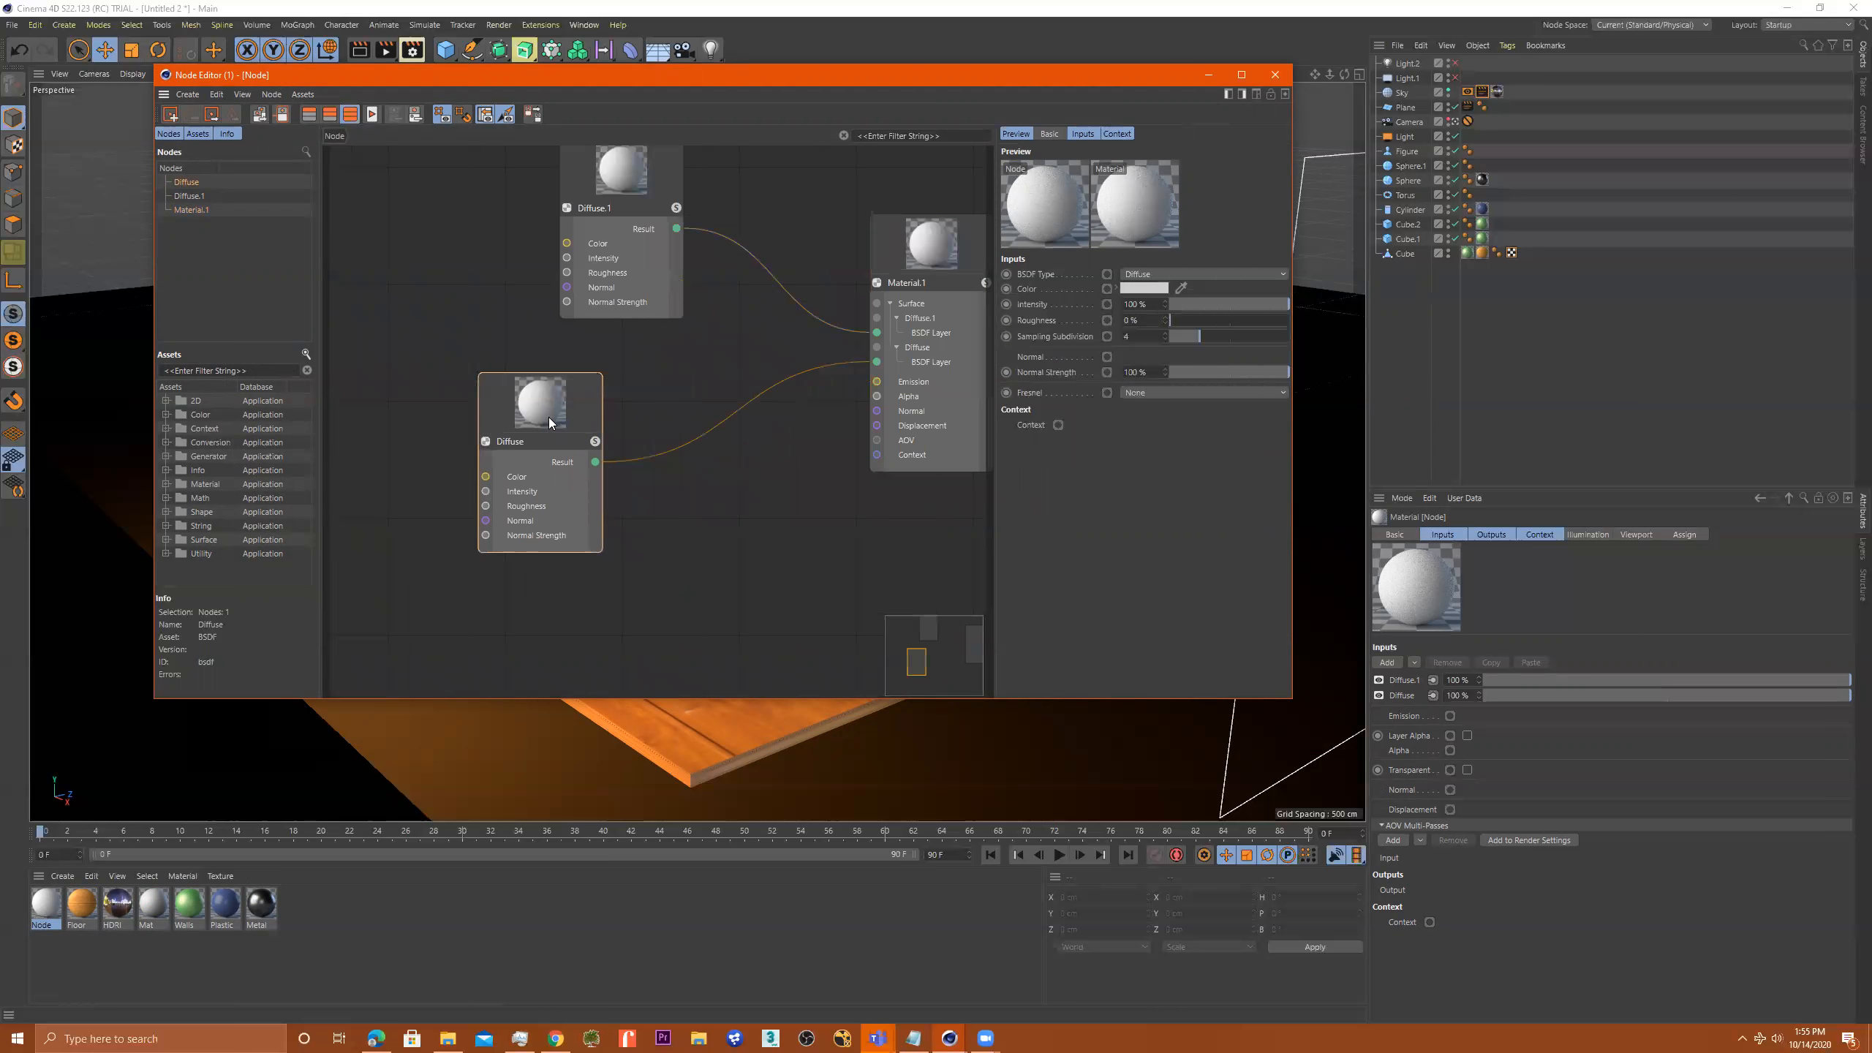
pyautogui.click(1108, 289)
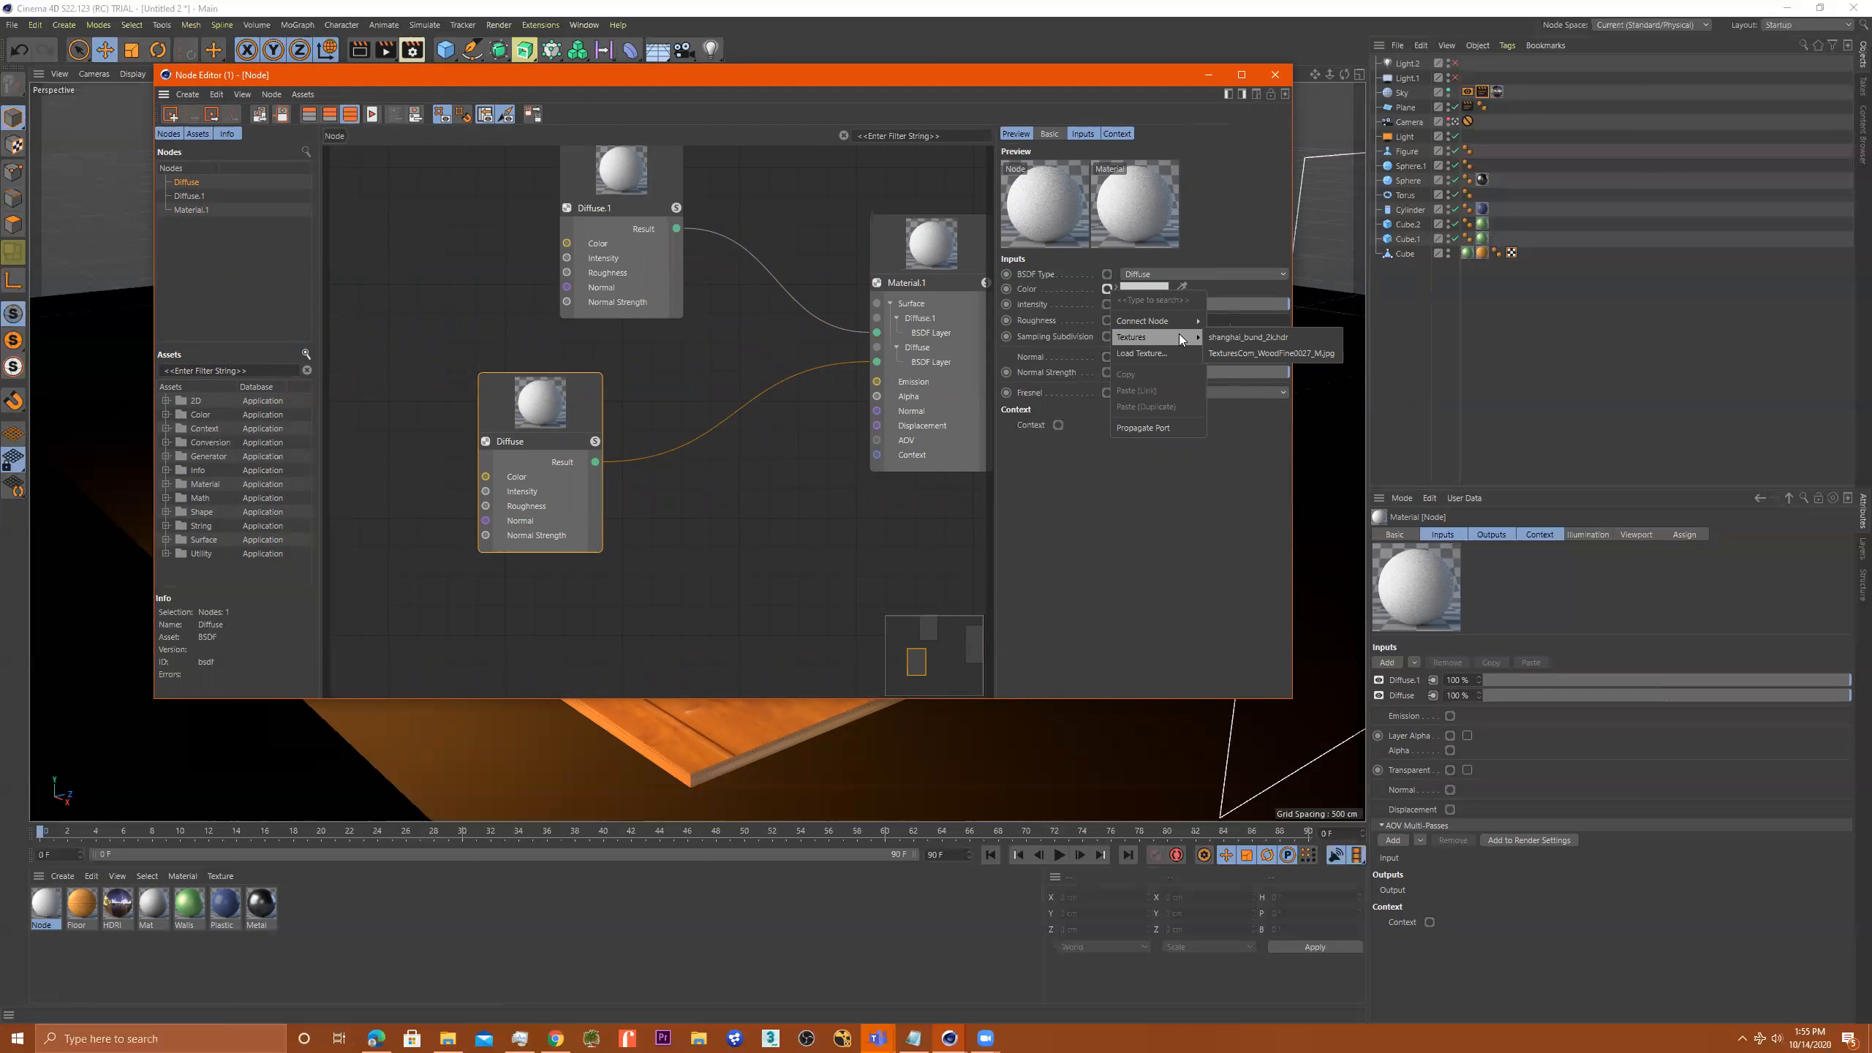
pyautogui.click(1233, 356)
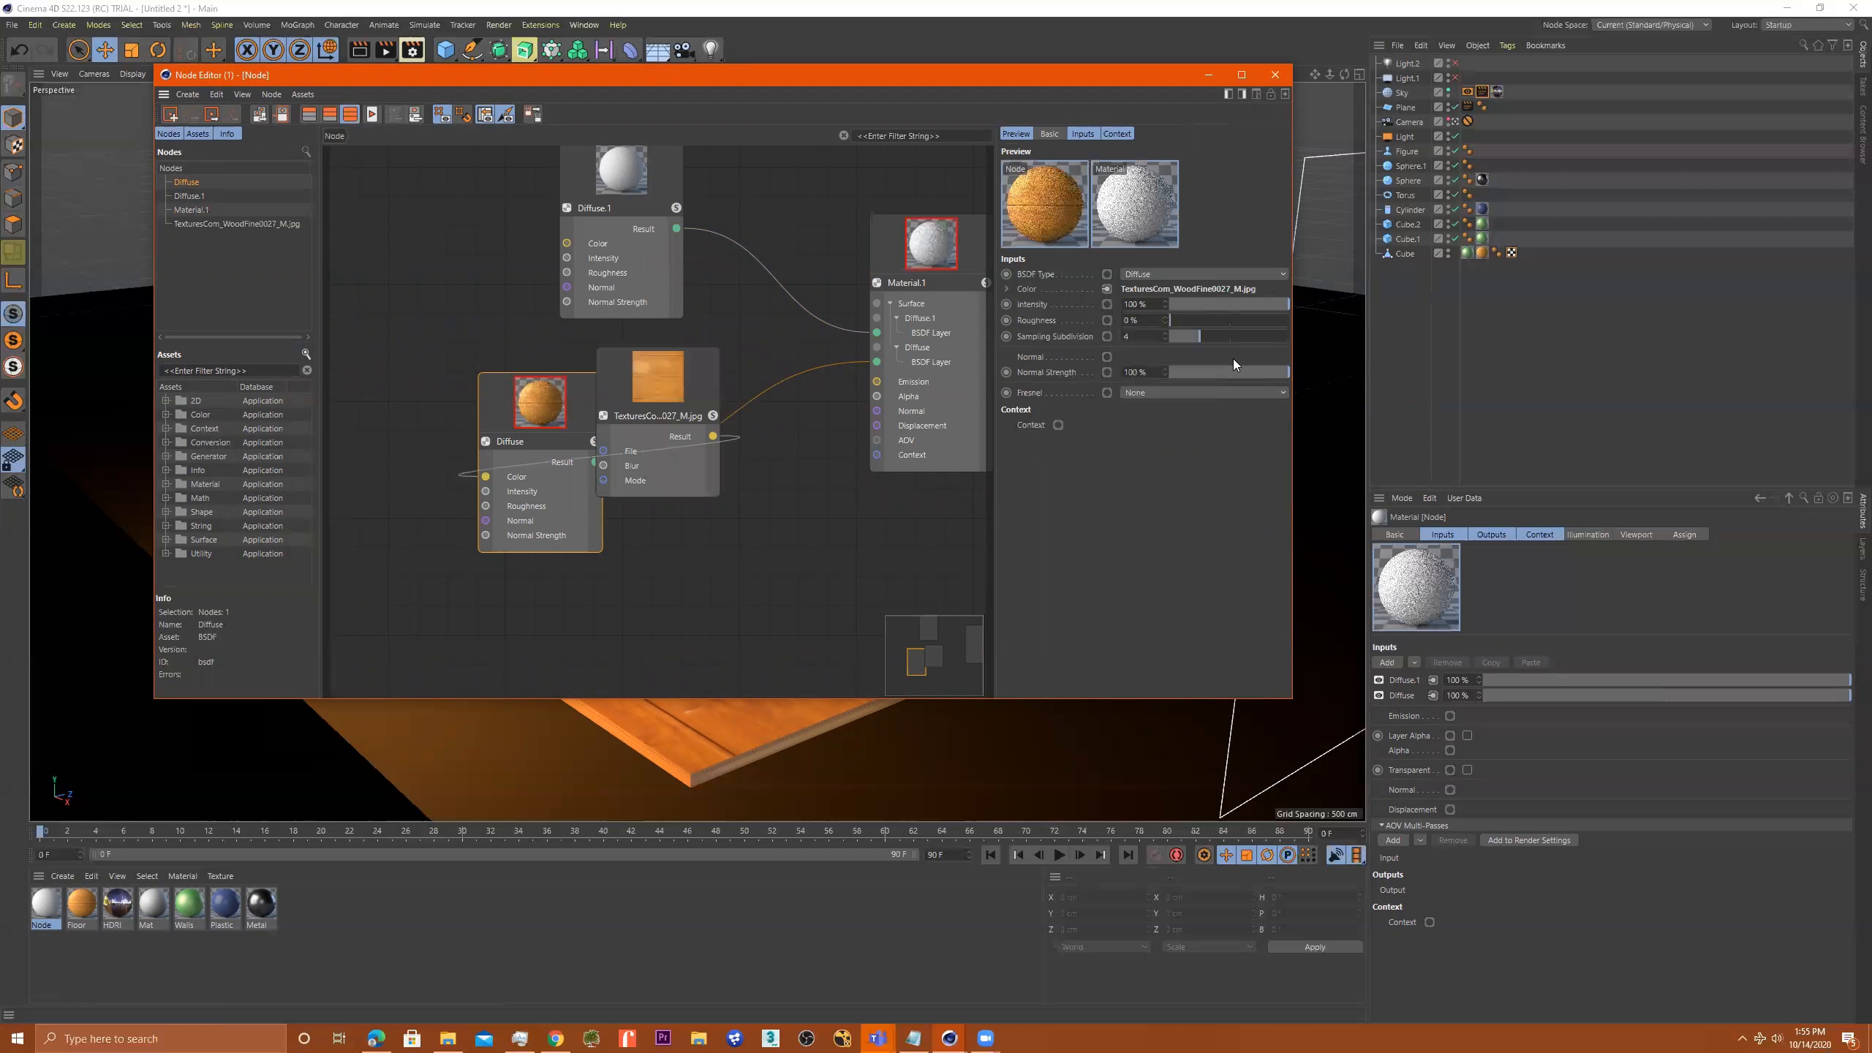
# Place the wood texture node in front of the Diffuse node and line the two up
pyautogui.moveTo(661, 376); pyautogui.dragTo(394, 499)
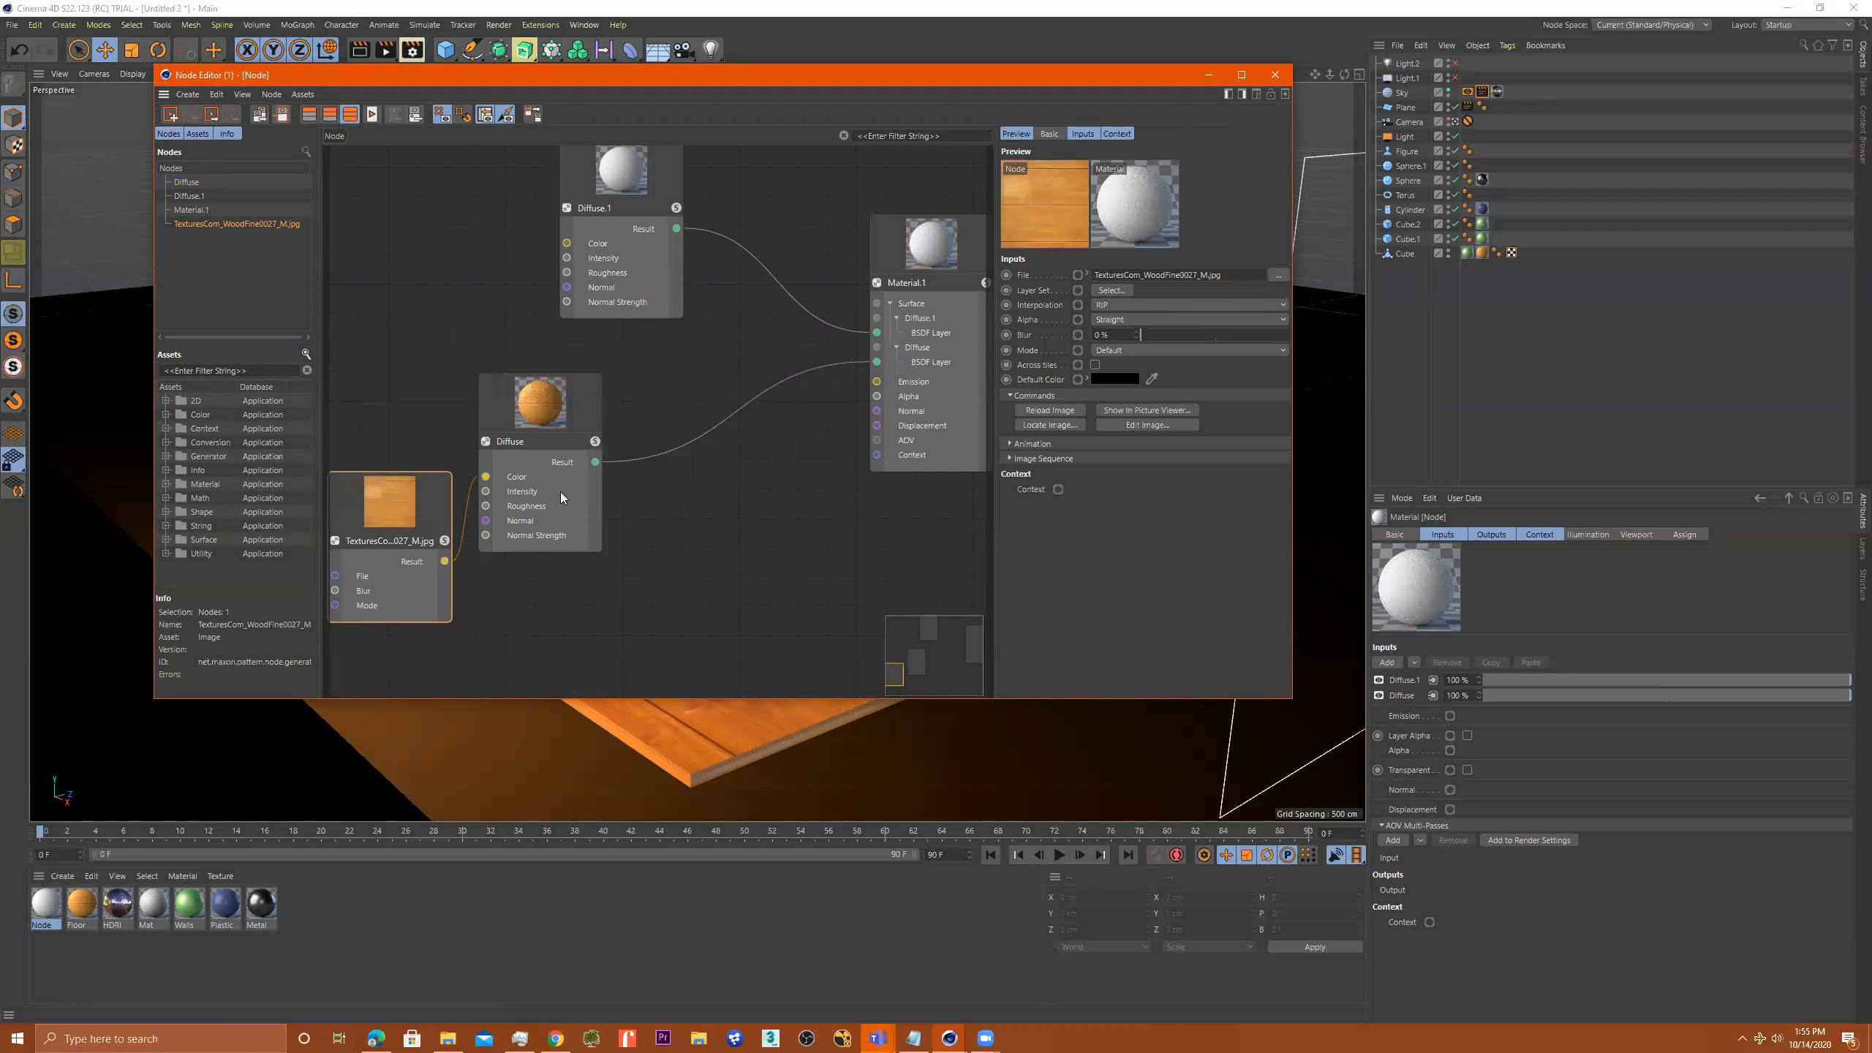
pyautogui.scroll(-2, 605, 480)
pyautogui.moveTo(655, 483); pyautogui.dragTo(779, 488, button='middle')
pyautogui.moveTo(568, 503); pyautogui.dragTo(527, 424)
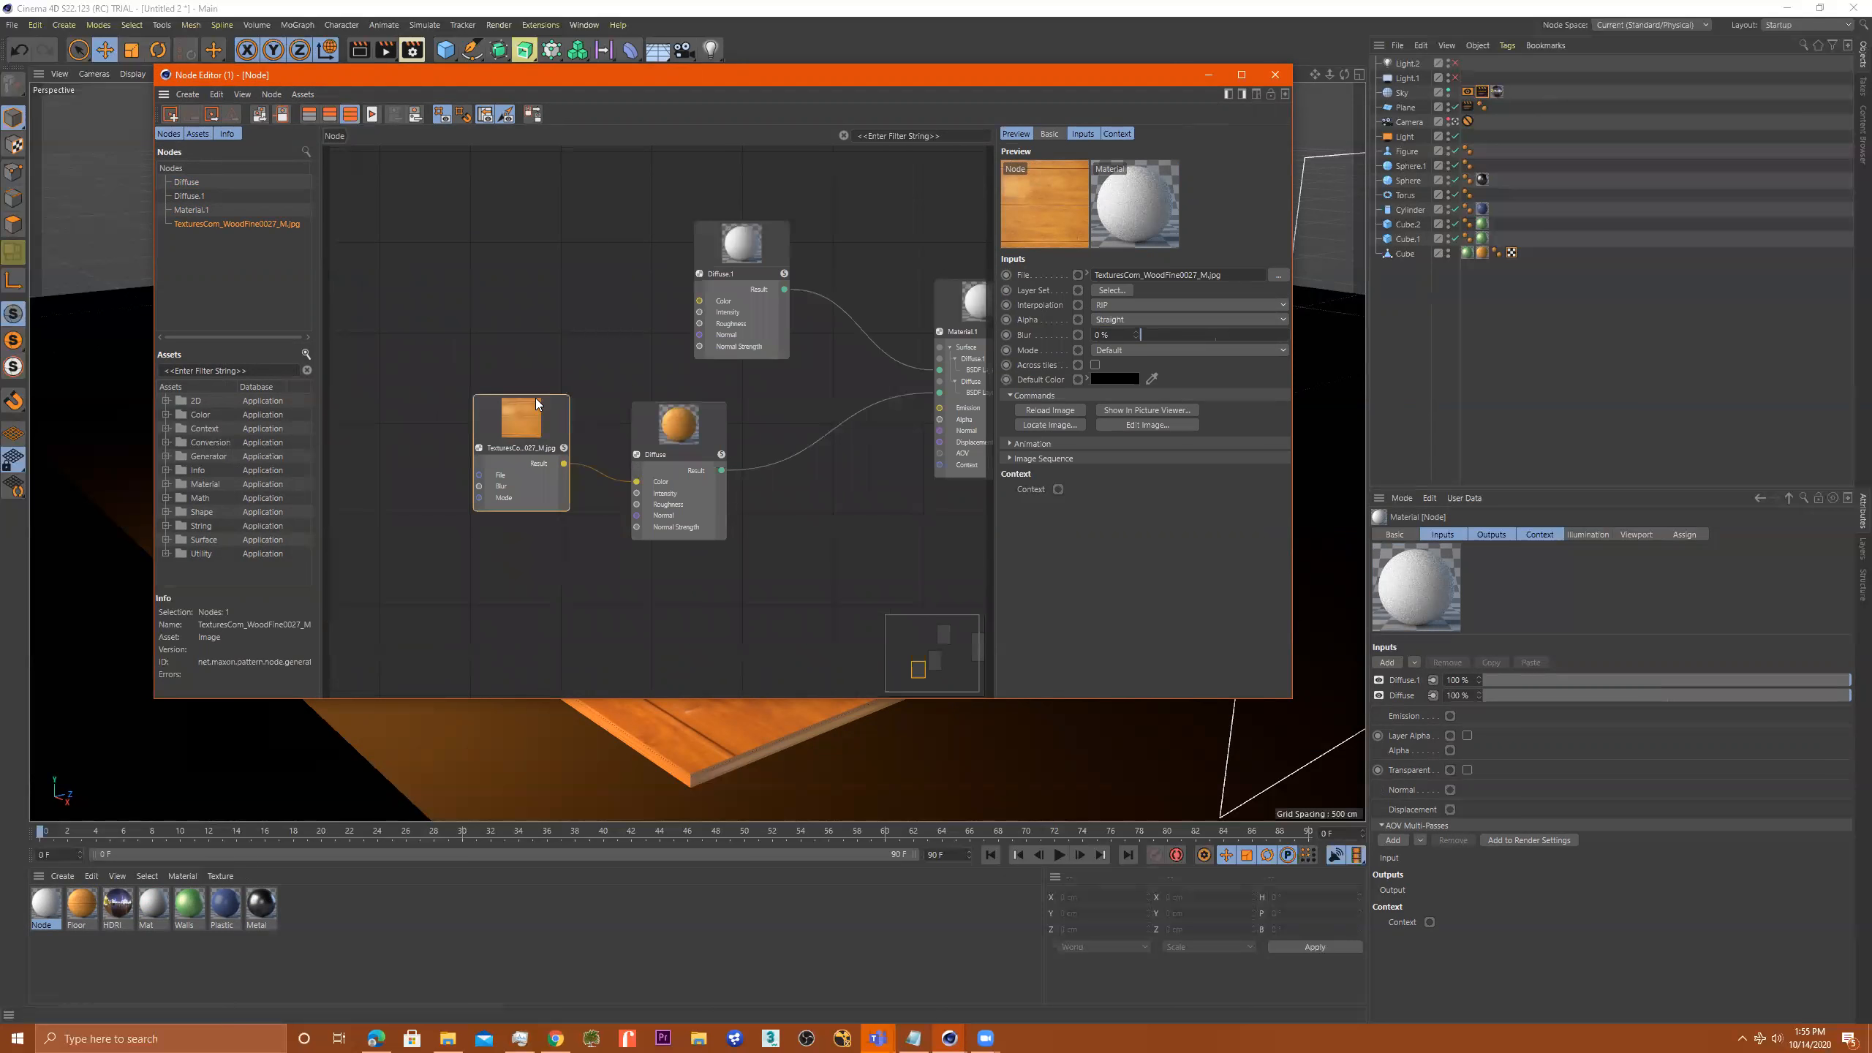
pyautogui.moveTo(684, 416); pyautogui.dragTo(699, 397)
pyautogui.click(529, 430)
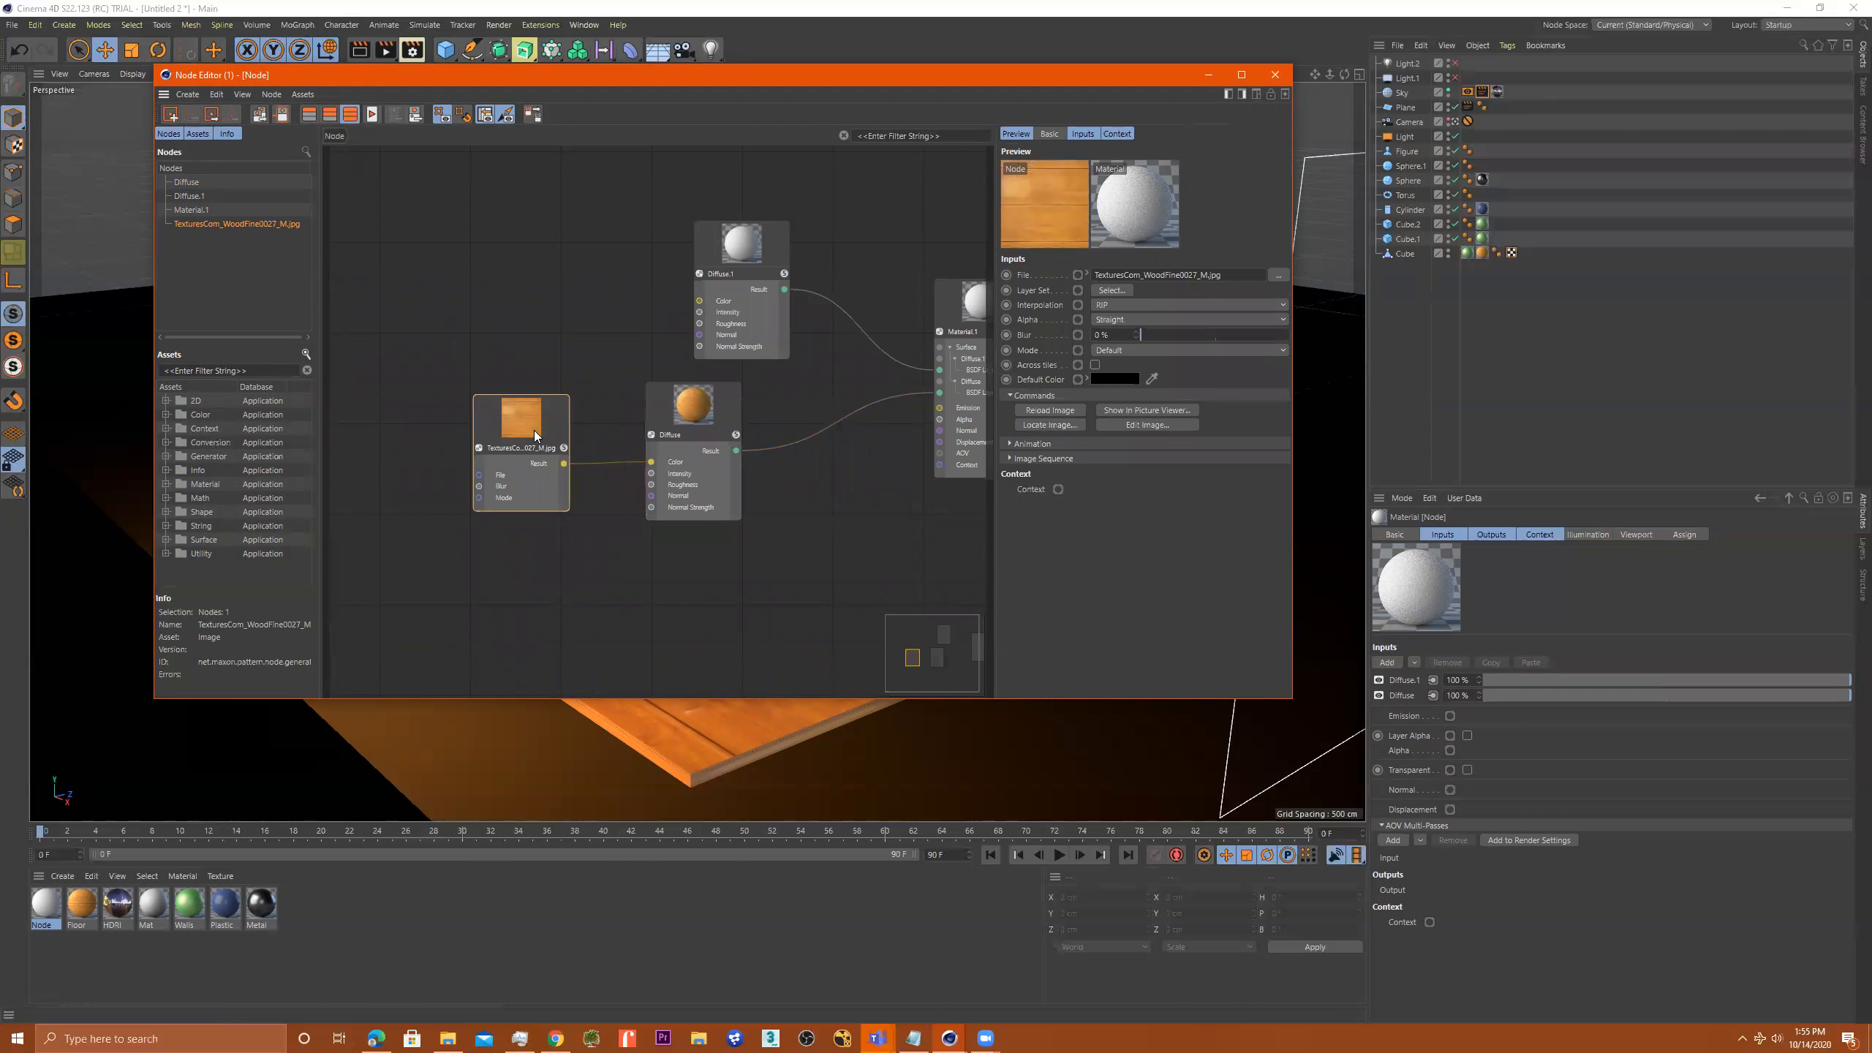
pyautogui.moveTo(715, 536); pyautogui.dragTo(674, 554, button='middle')
pyautogui.scroll(1, 636, 528)
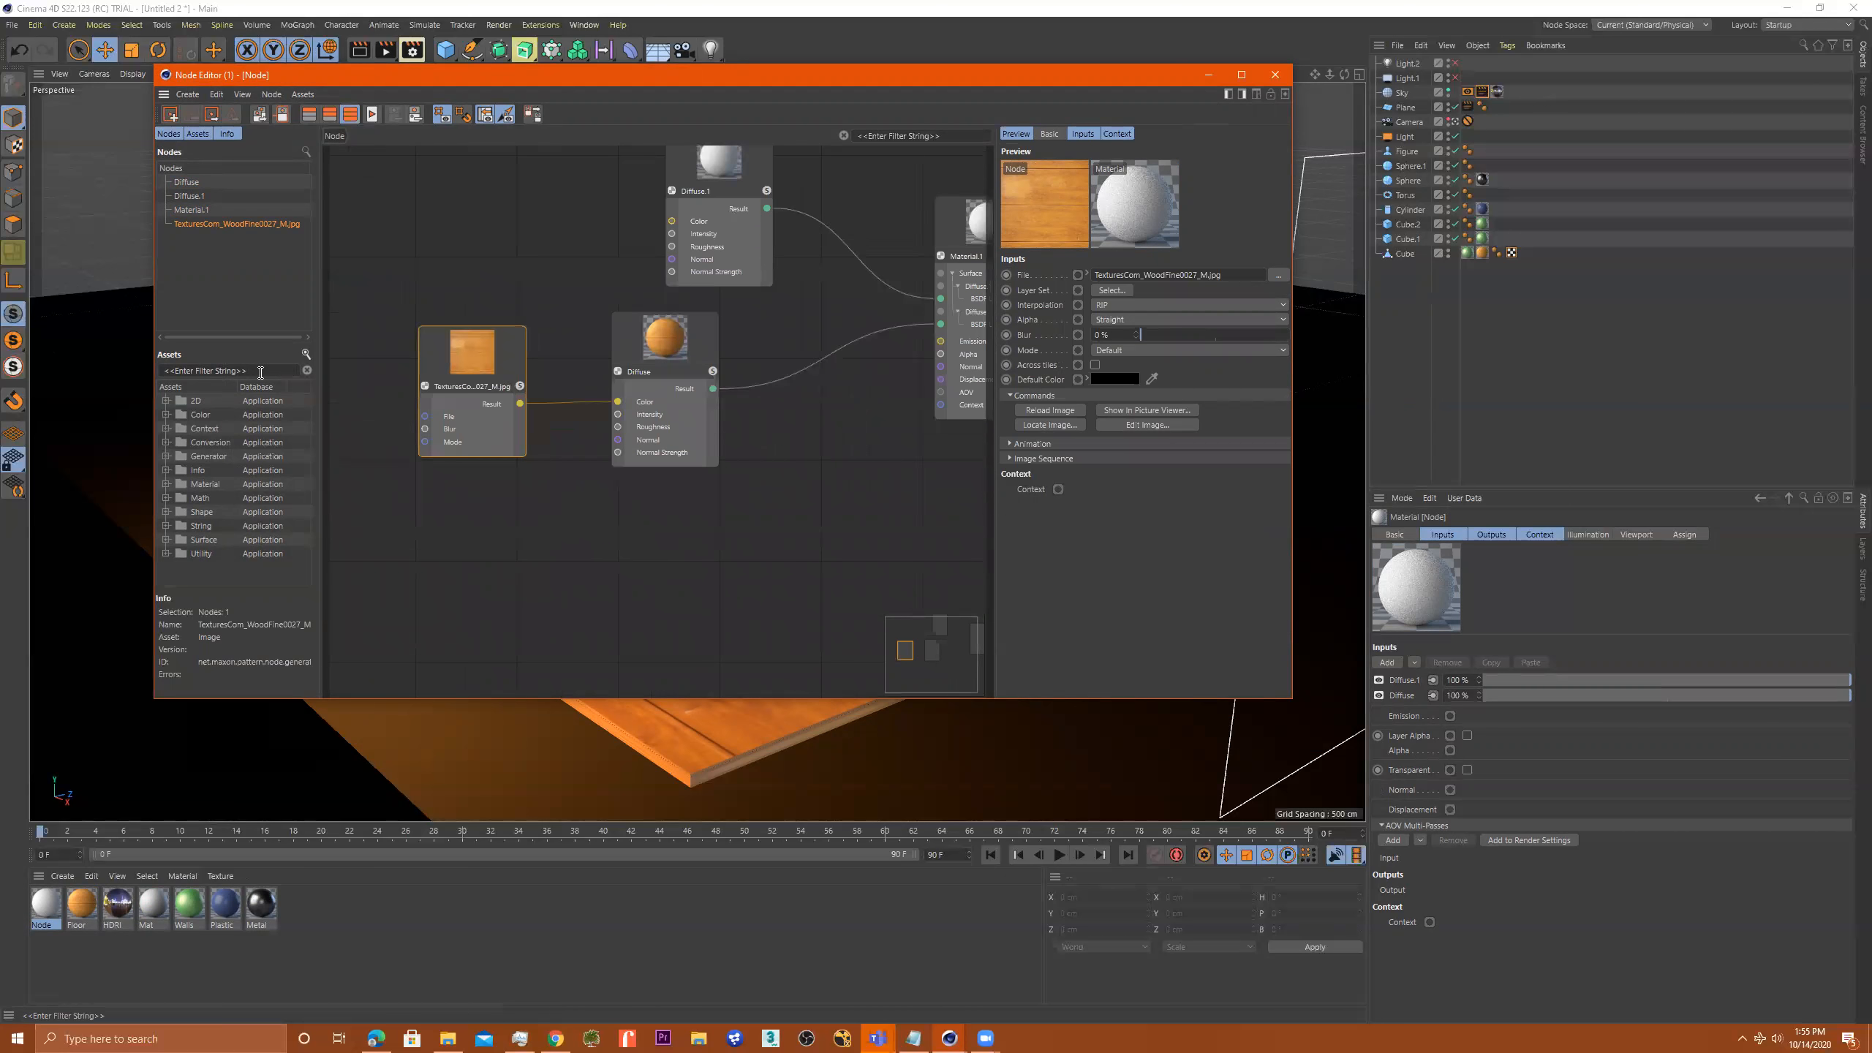
# Search the assets for color correction, add a Color Correction node below Diffuse and connect the wood texture to its Color input
pyautogui.write('c')
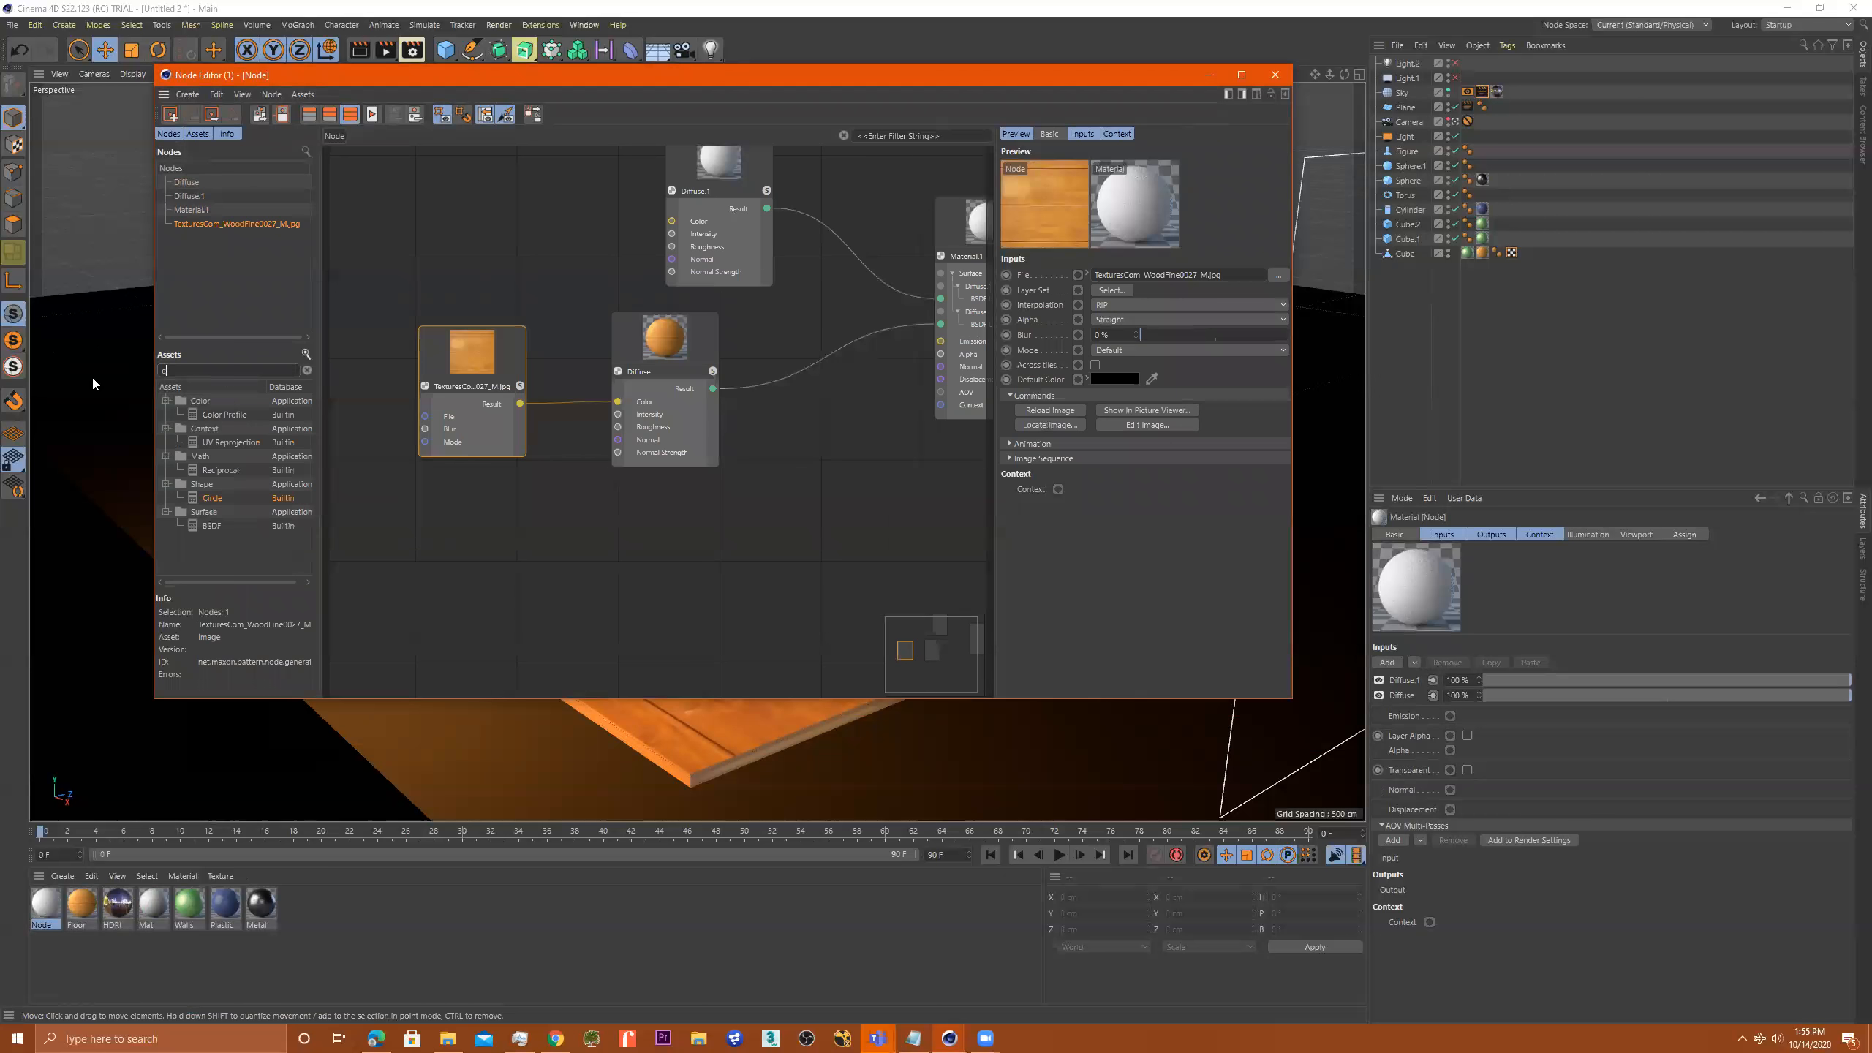
pyautogui.write('olo')
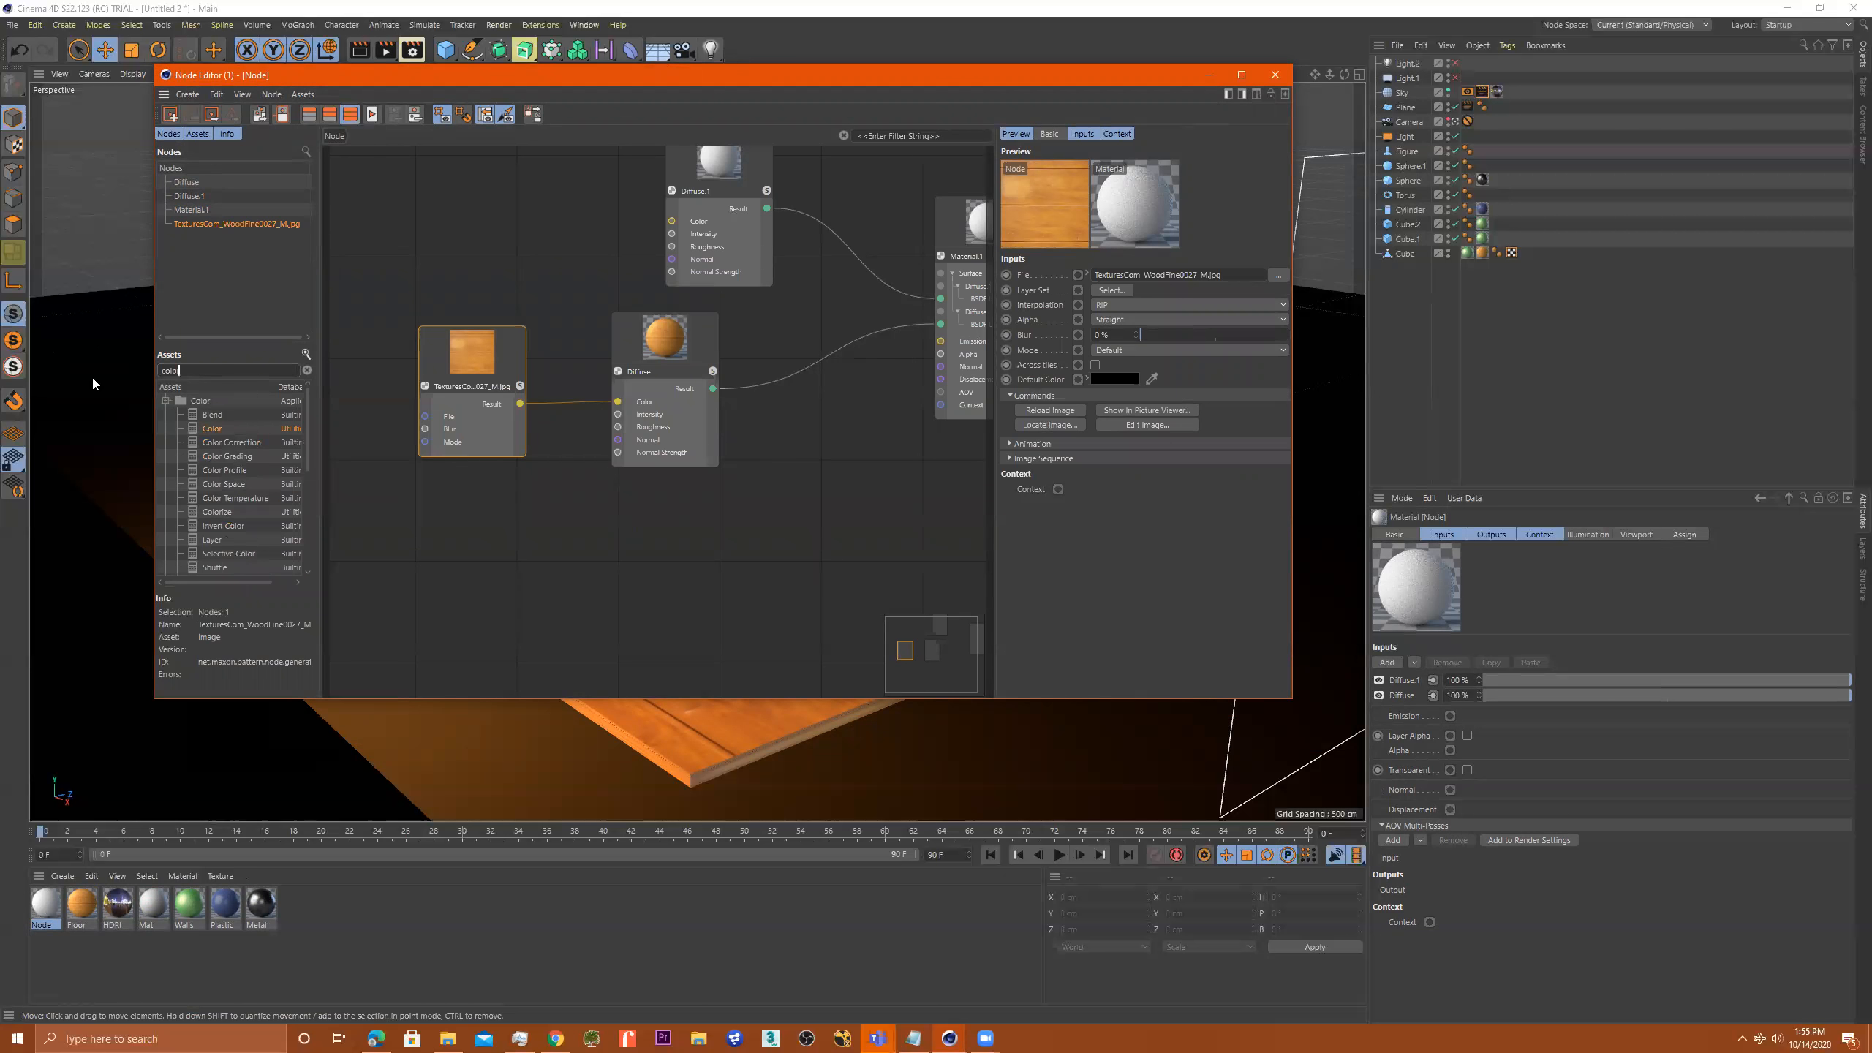
pyautogui.write('rco')
pyautogui.click(92, 382)
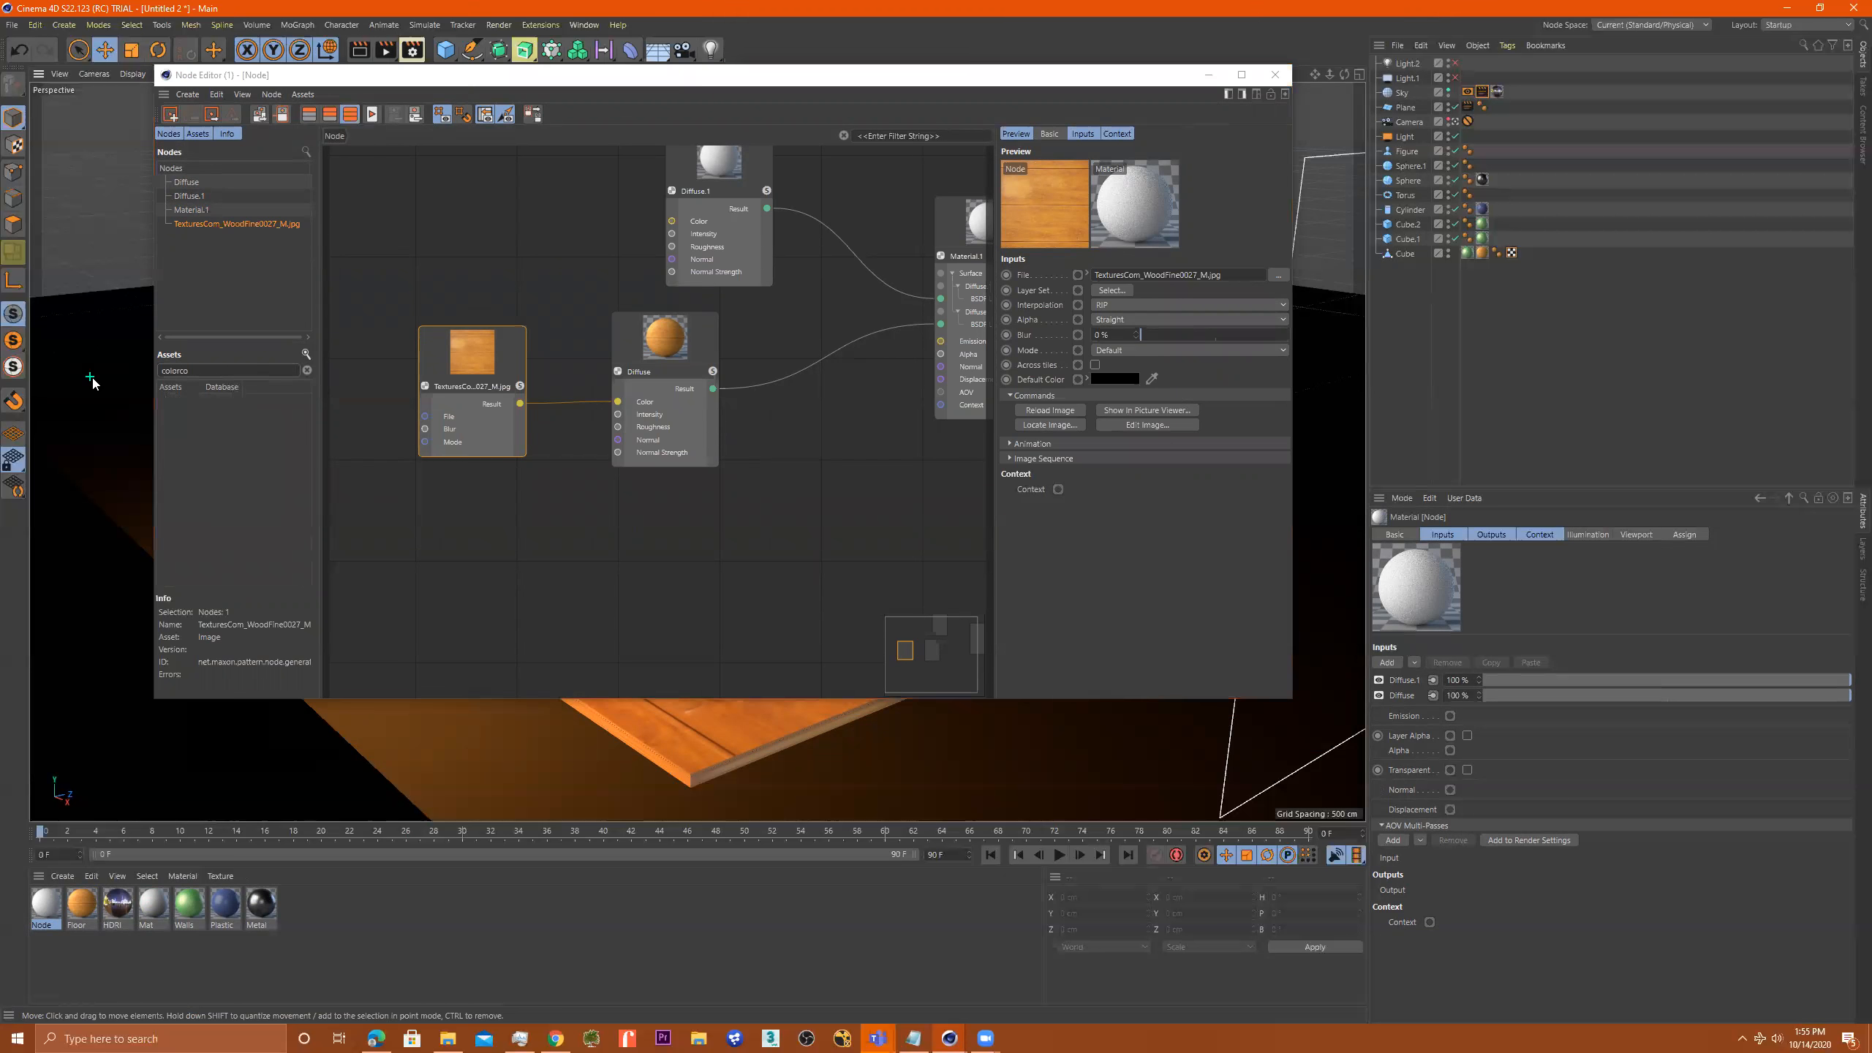
pyautogui.click(203, 369)
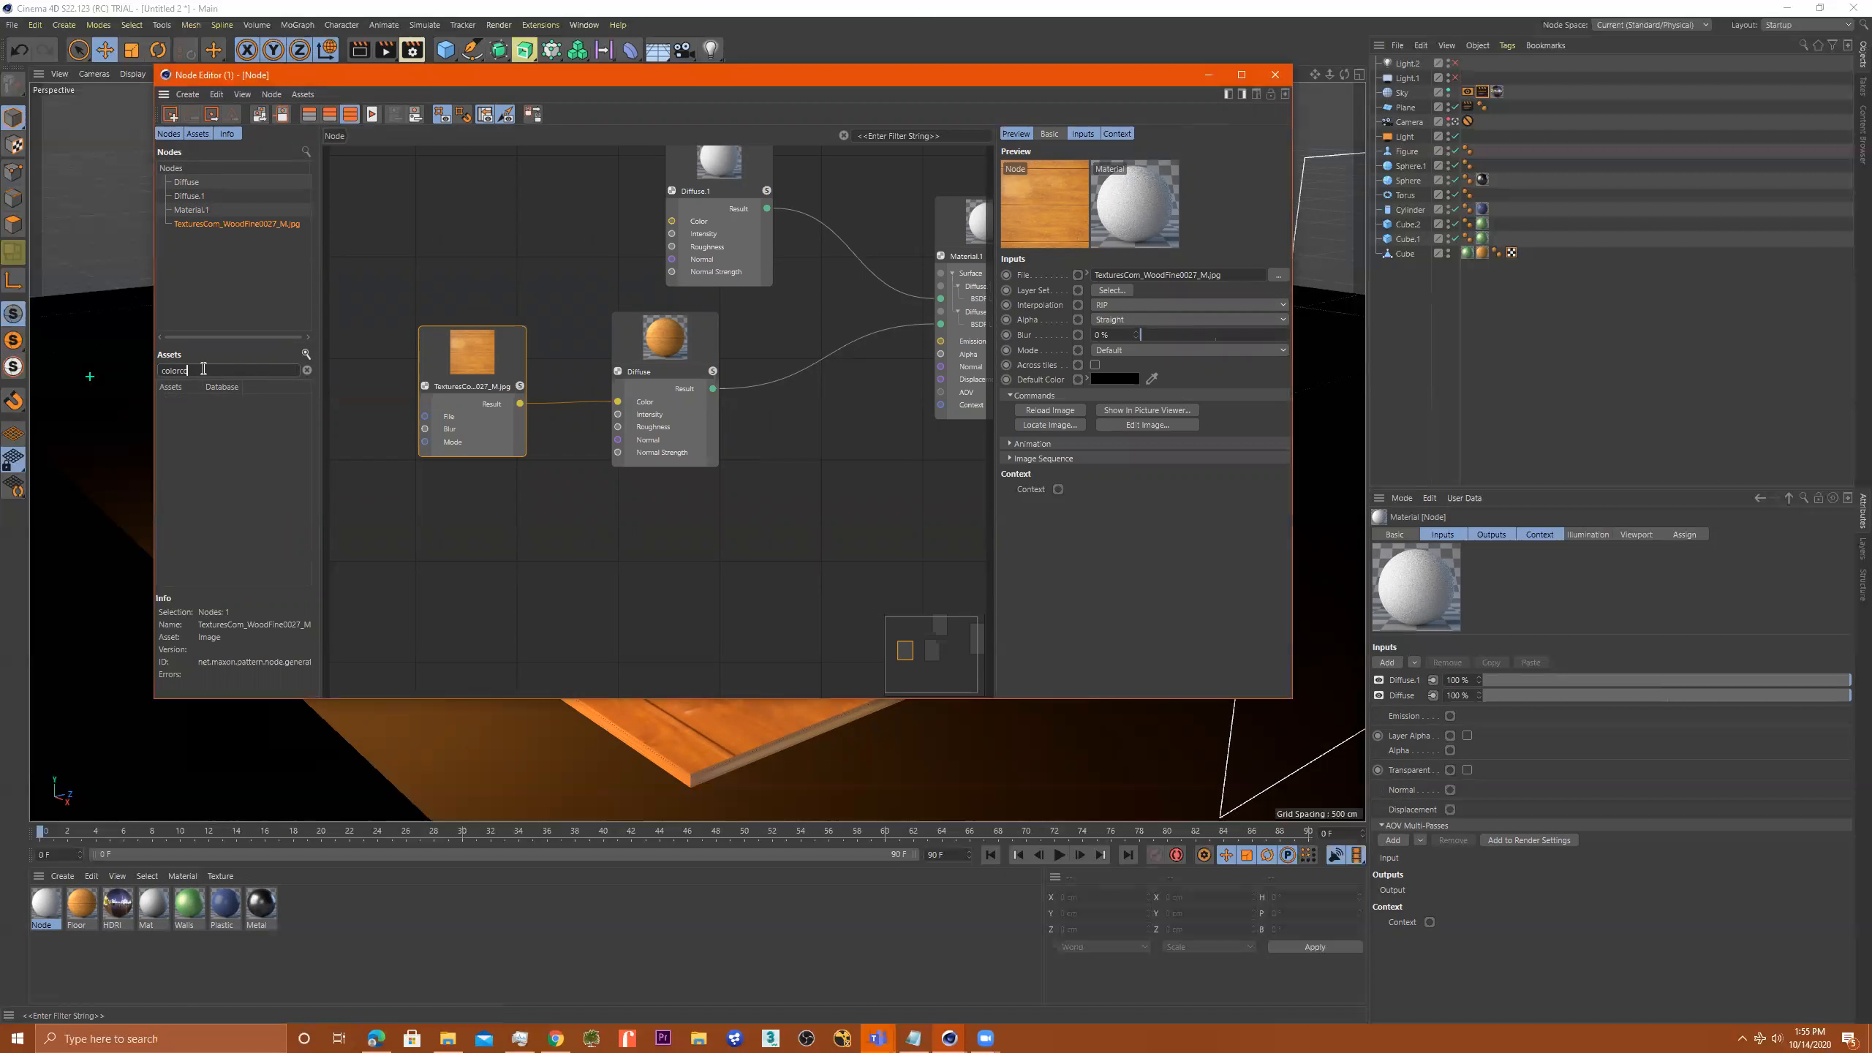
pyautogui.press('BackSpace')
pyautogui.press('BackSpace')
pyautogui.write('cor')
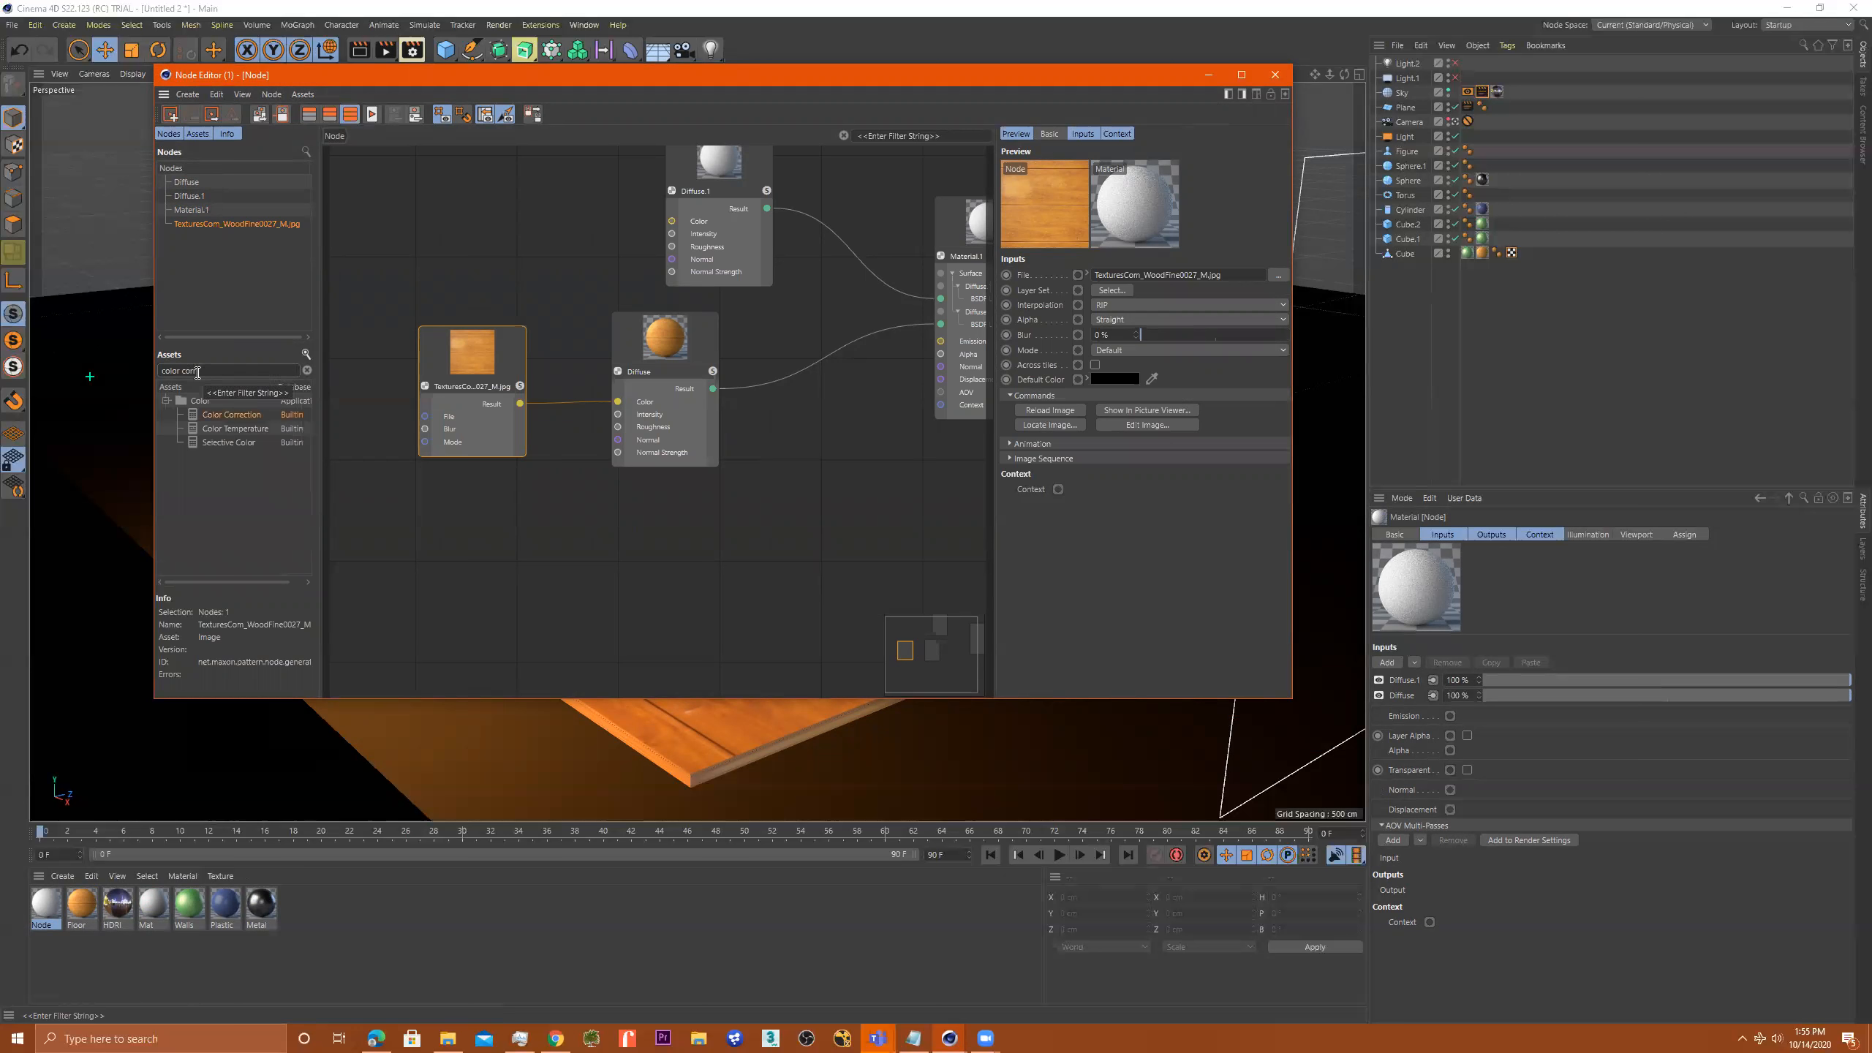
pyautogui.write('r')
pyautogui.moveTo(229, 414); pyautogui.dragTo(585, 463)
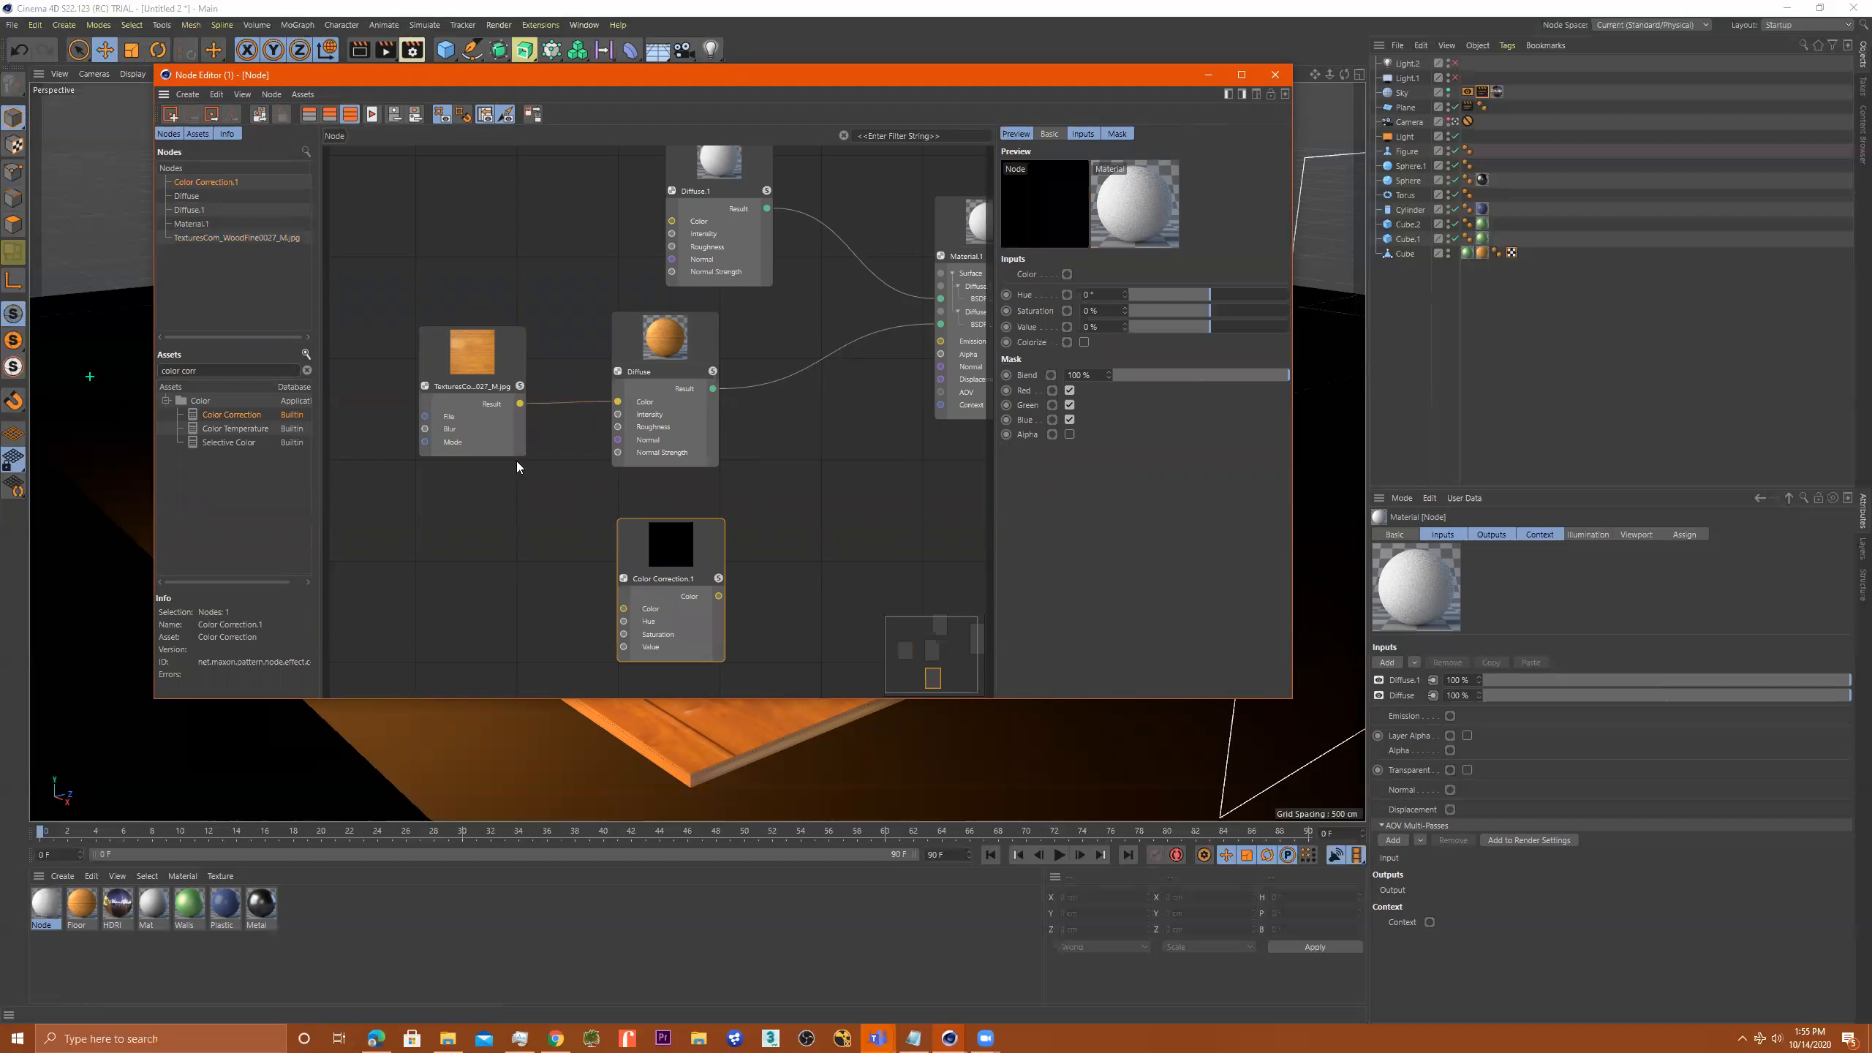
pyautogui.moveTo(520, 404); pyautogui.dragTo(624, 608)
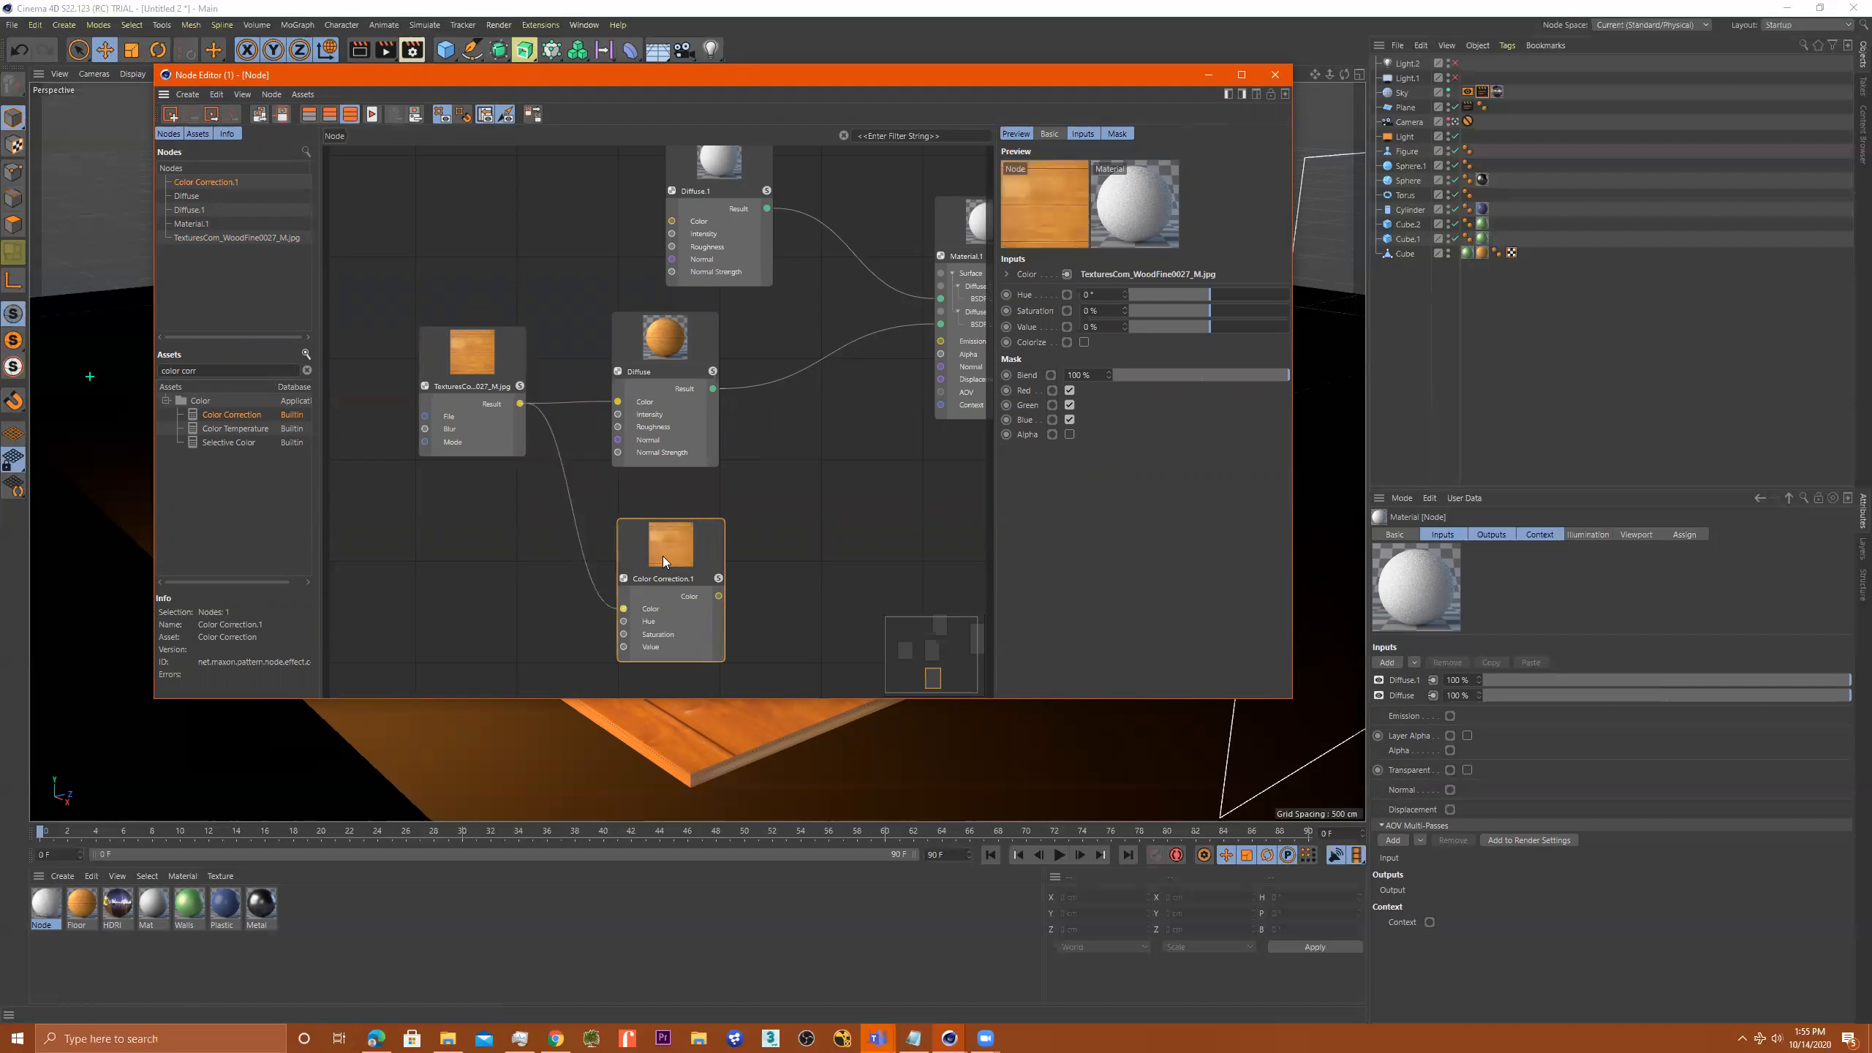
# Set the Color Correction node's Saturation to -100% and connect its output to Material.1's Displacement input
pyautogui.moveTo(1191, 310); pyautogui.dragTo(1139, 309)
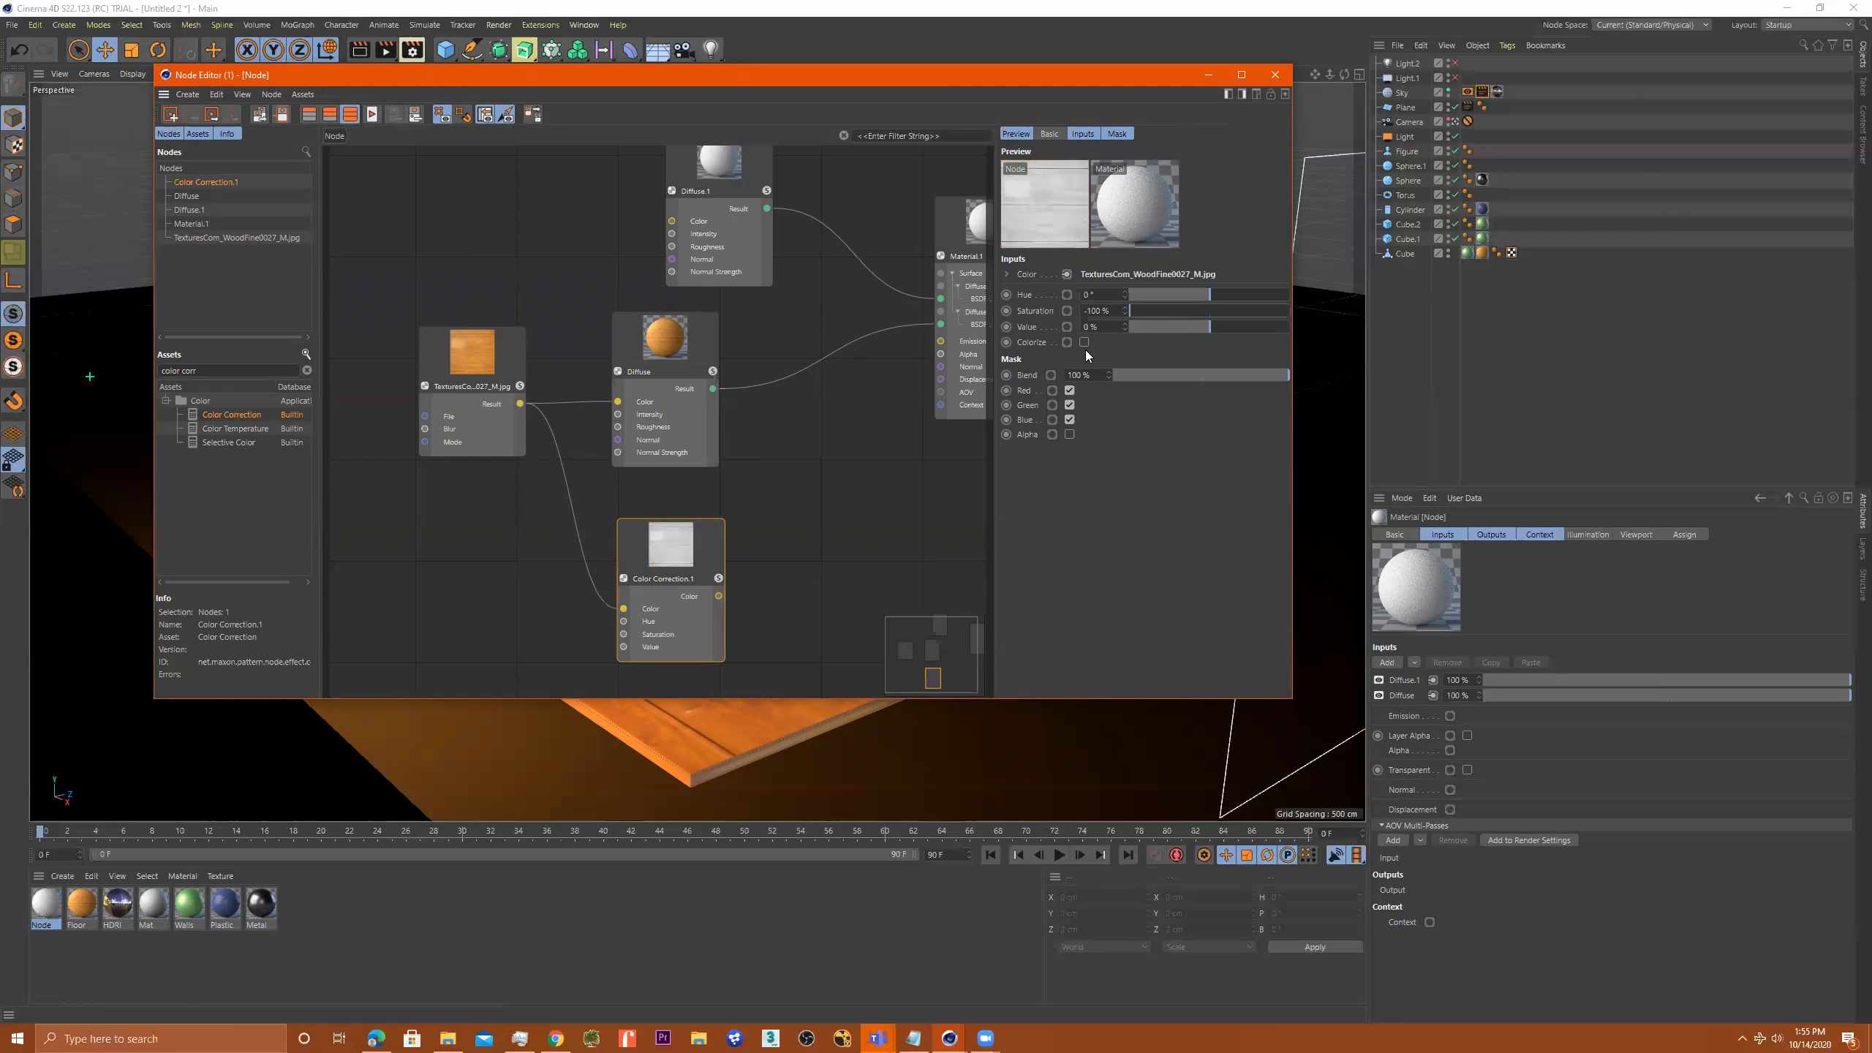
pyautogui.keyDown('alt'); pyautogui.moveTo(826, 507); pyautogui.dragTo(687, 503, button='middle'); pyautogui.keyUp('alt')
pyautogui.scroll(1, 828, 506)
pyautogui.moveTo(550, 601); pyautogui.dragTo(799, 360)
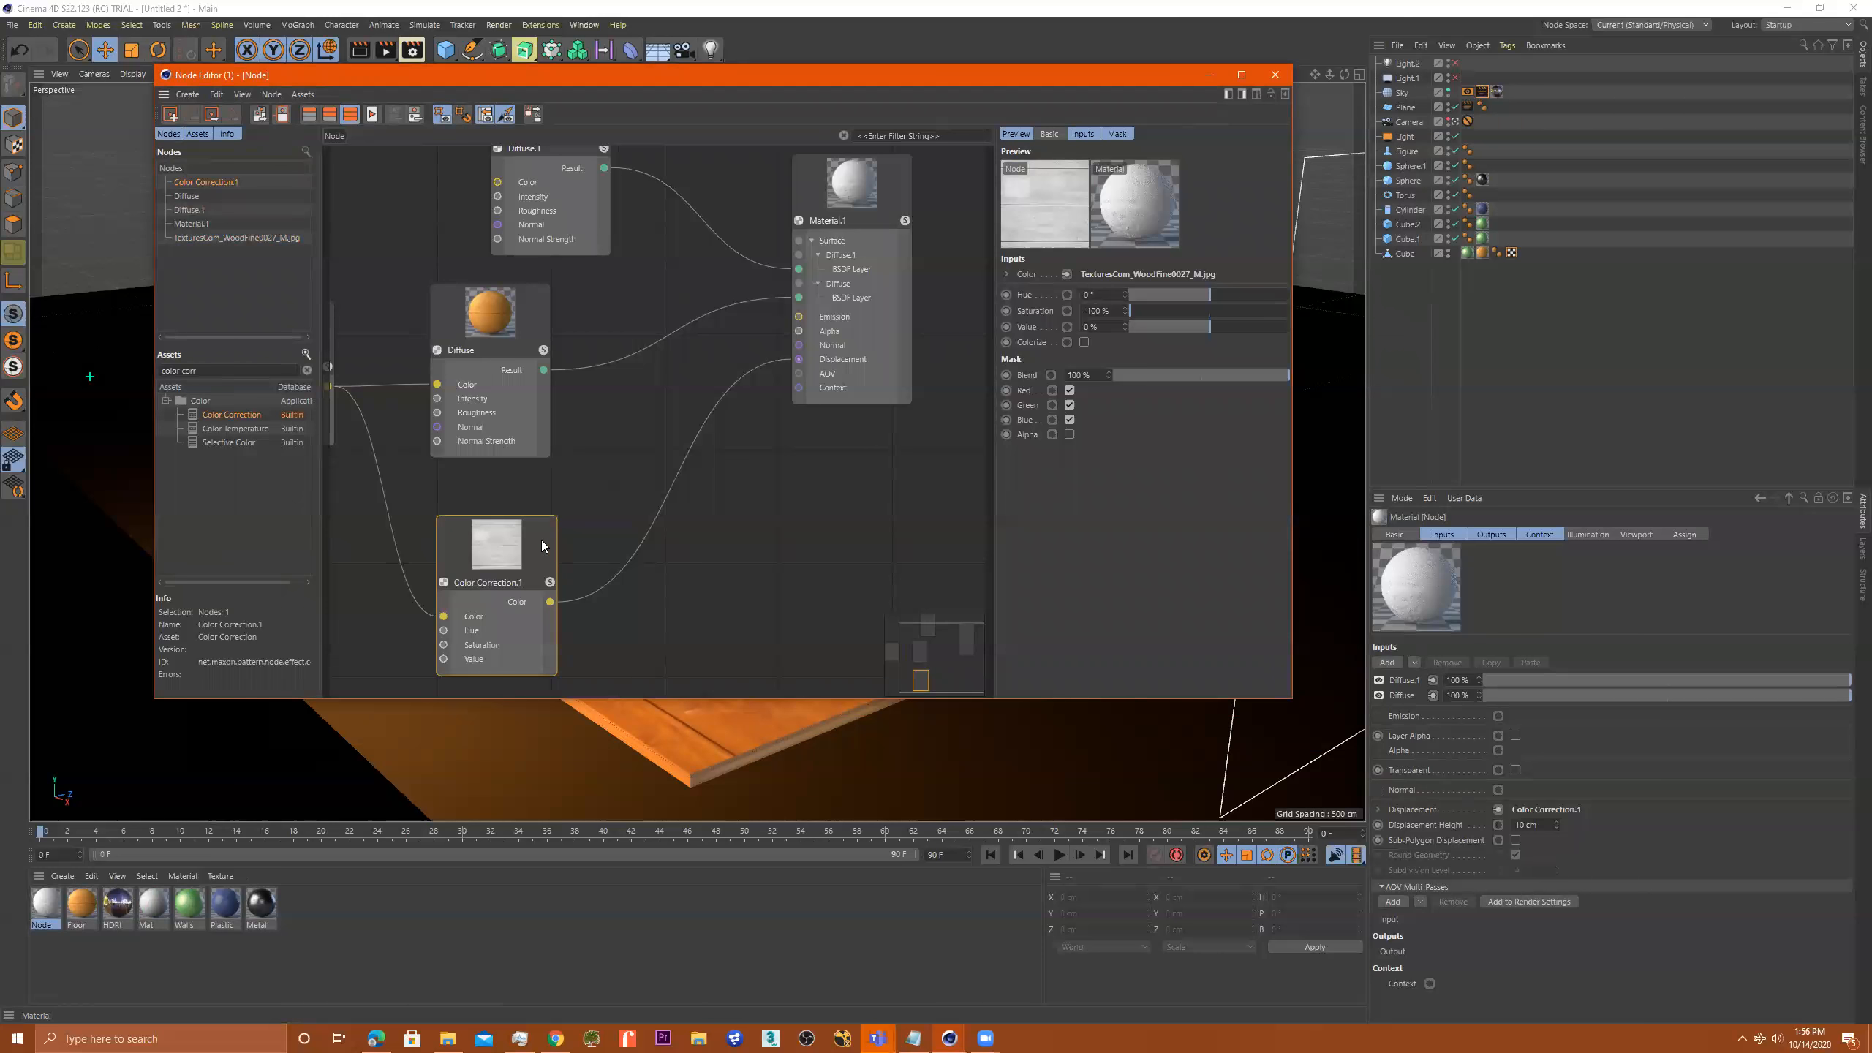
pyautogui.moveTo(542, 545); pyautogui.dragTo(560, 521)
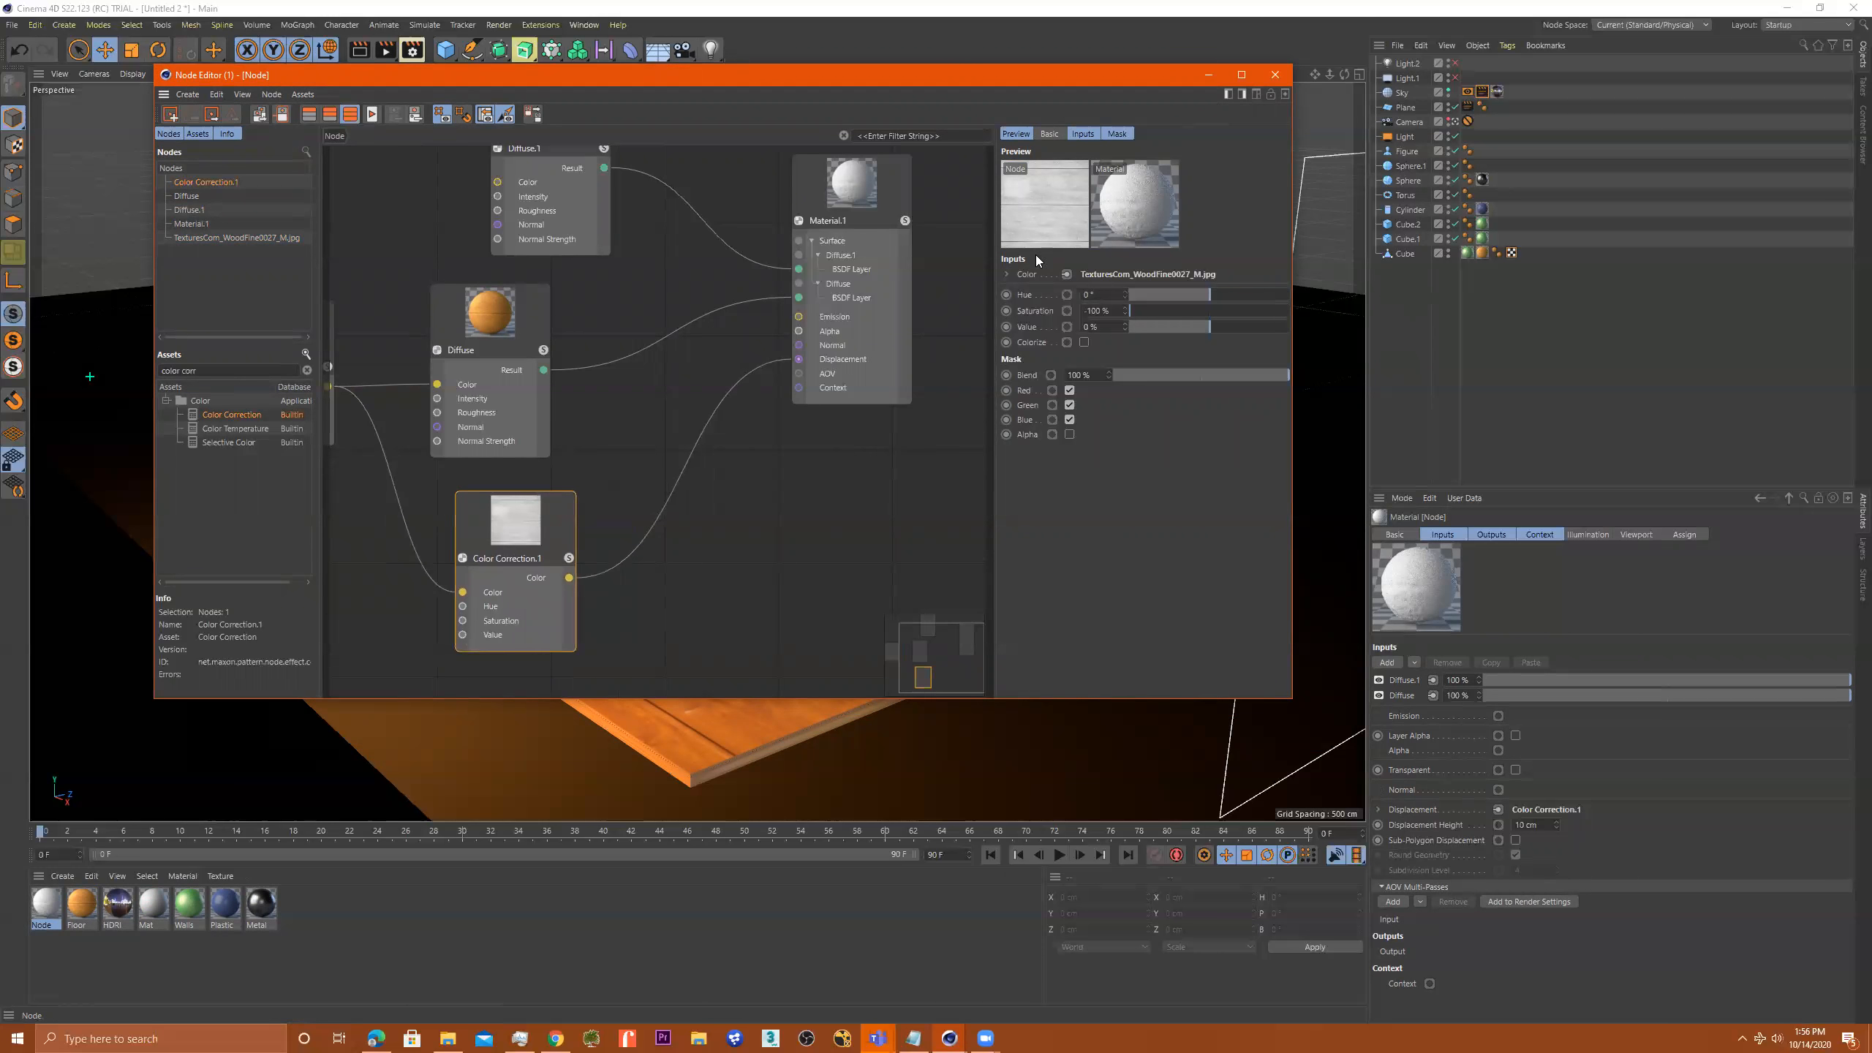
# Examine the settings of the Material.1 and Color Correction nodes and the connections across the node graph
pyautogui.click(822, 343)
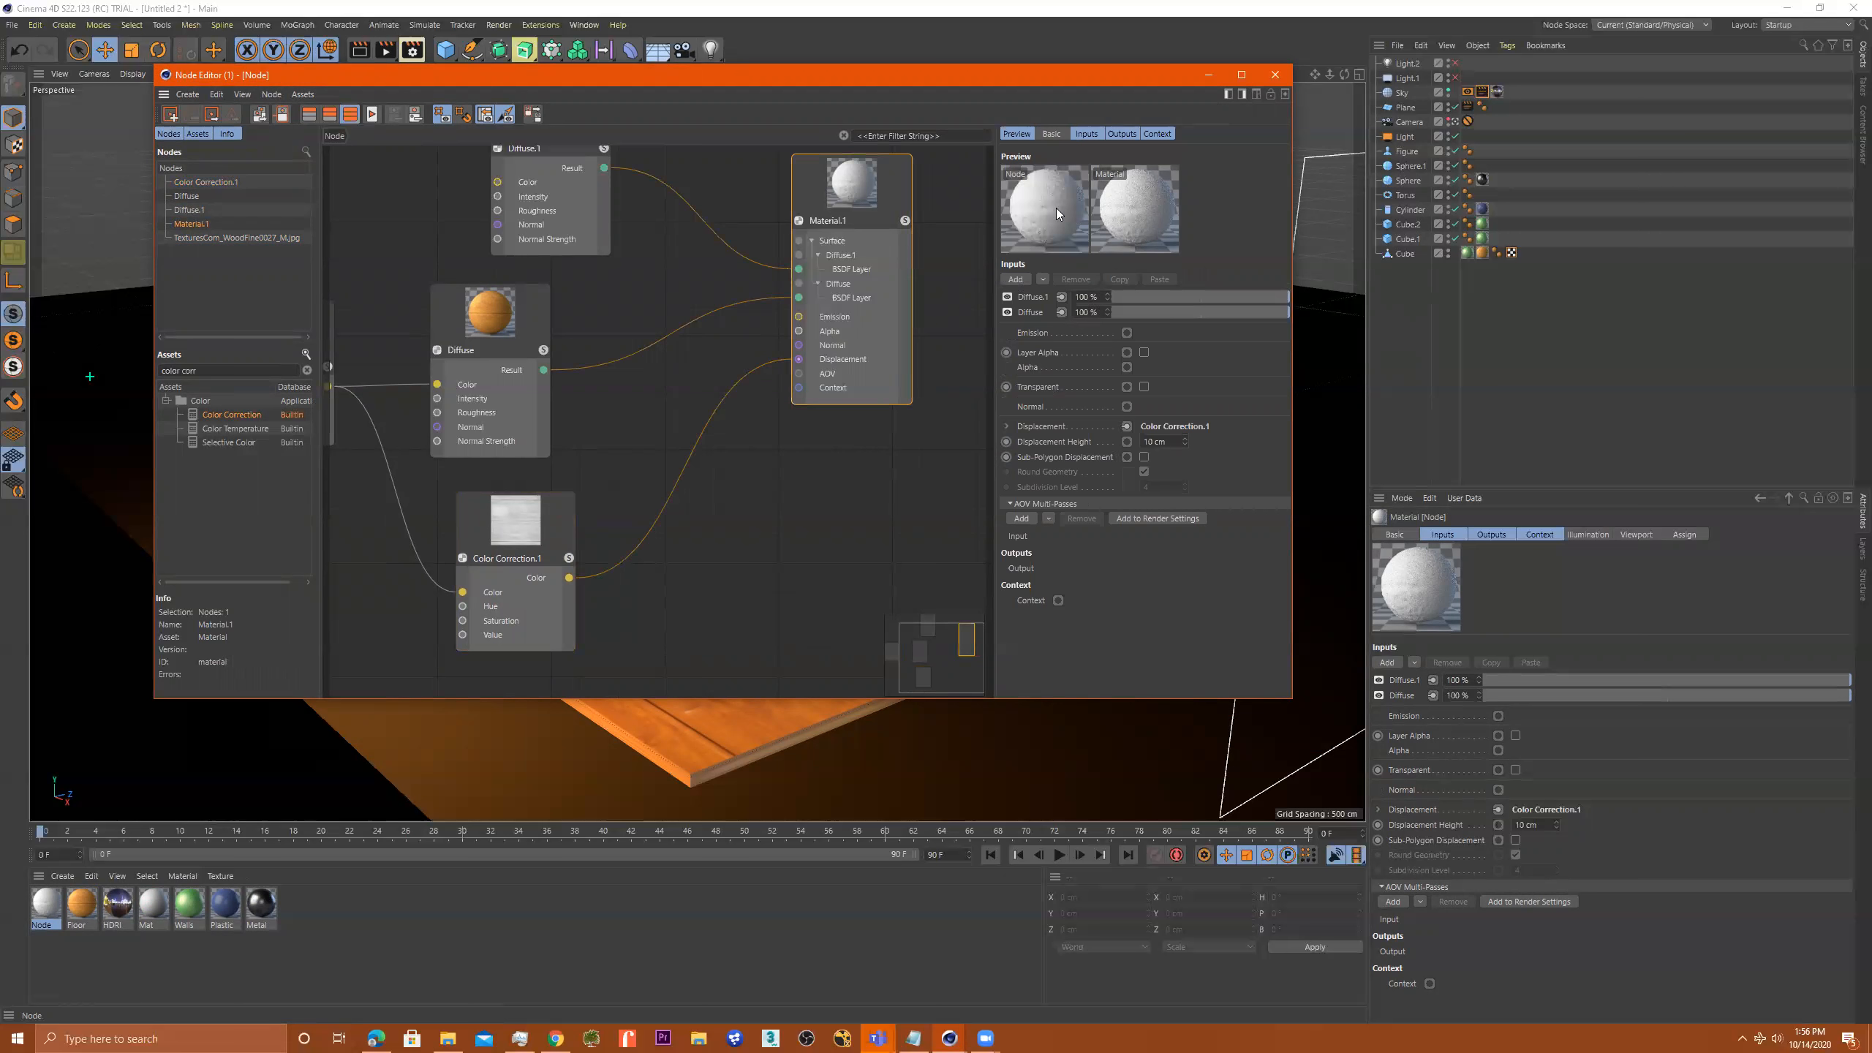
pyautogui.click(517, 531)
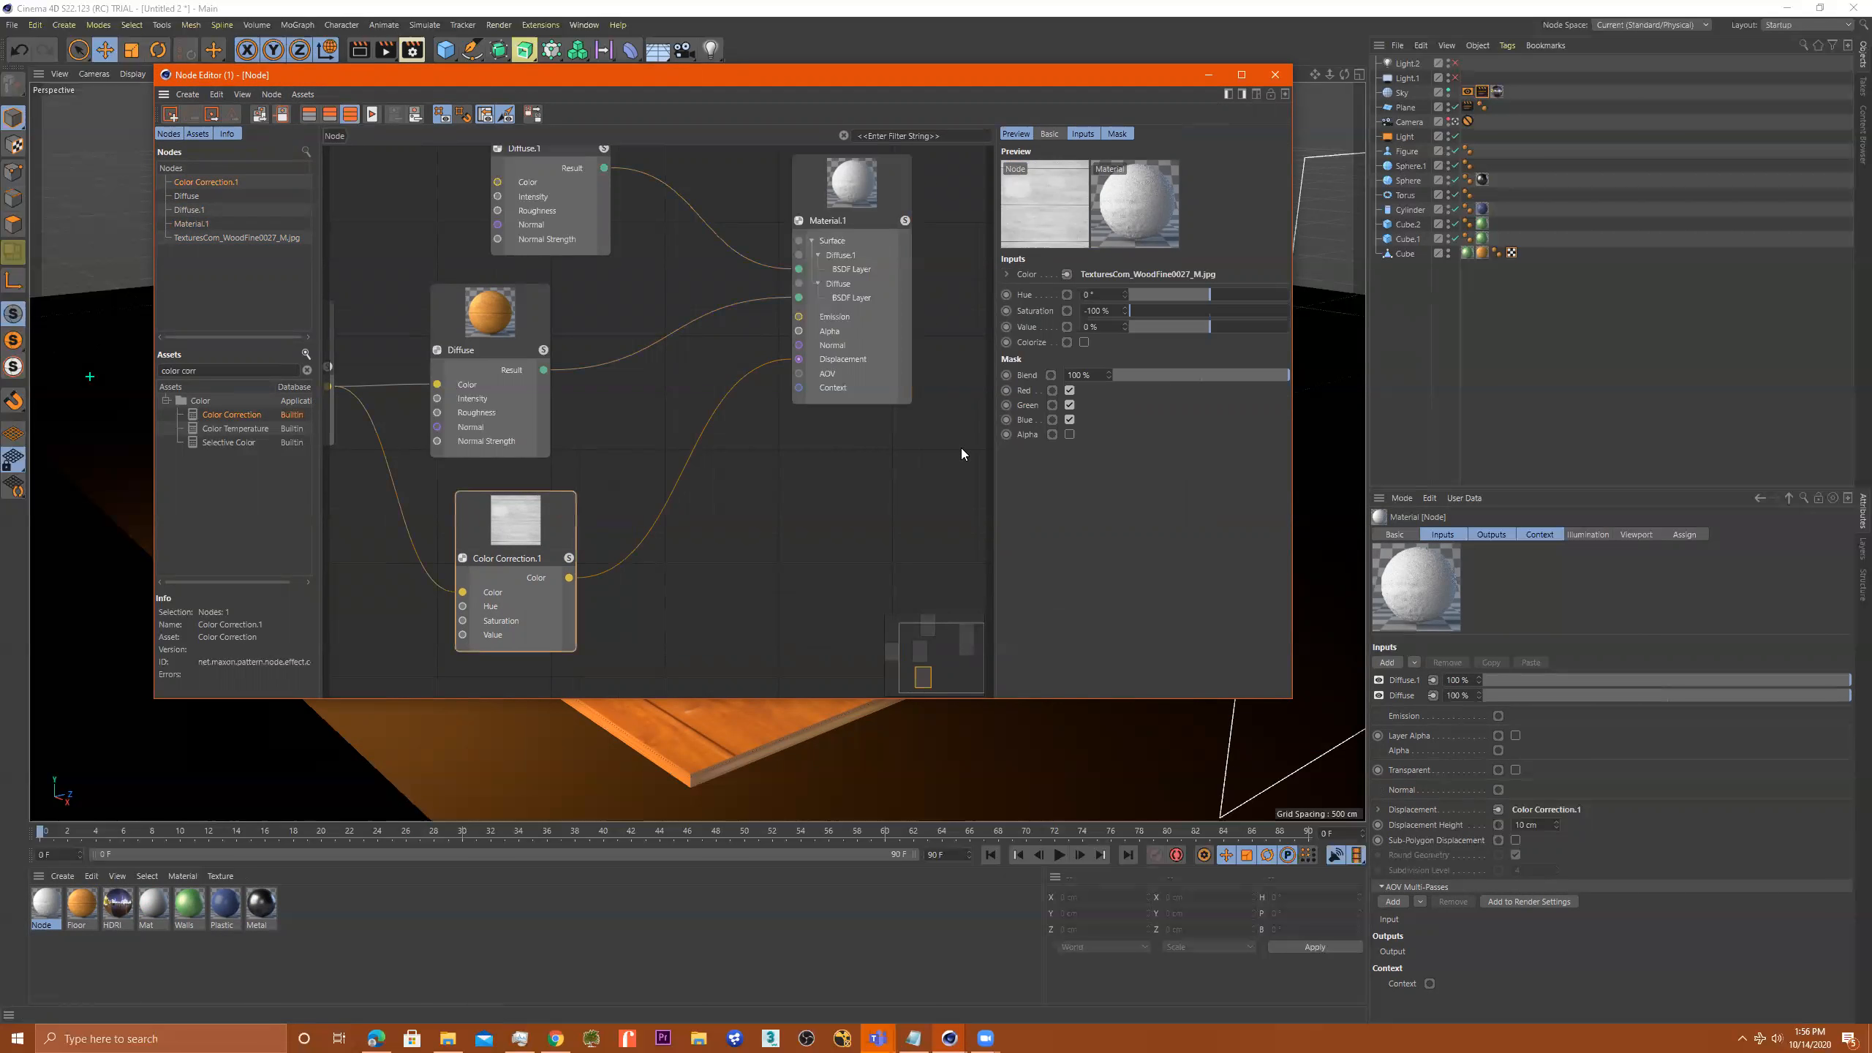
pyautogui.click(1096, 375)
pyautogui.click(1106, 259)
pyautogui.moveTo(634, 435); pyautogui.dragTo(791, 437, button='middle')
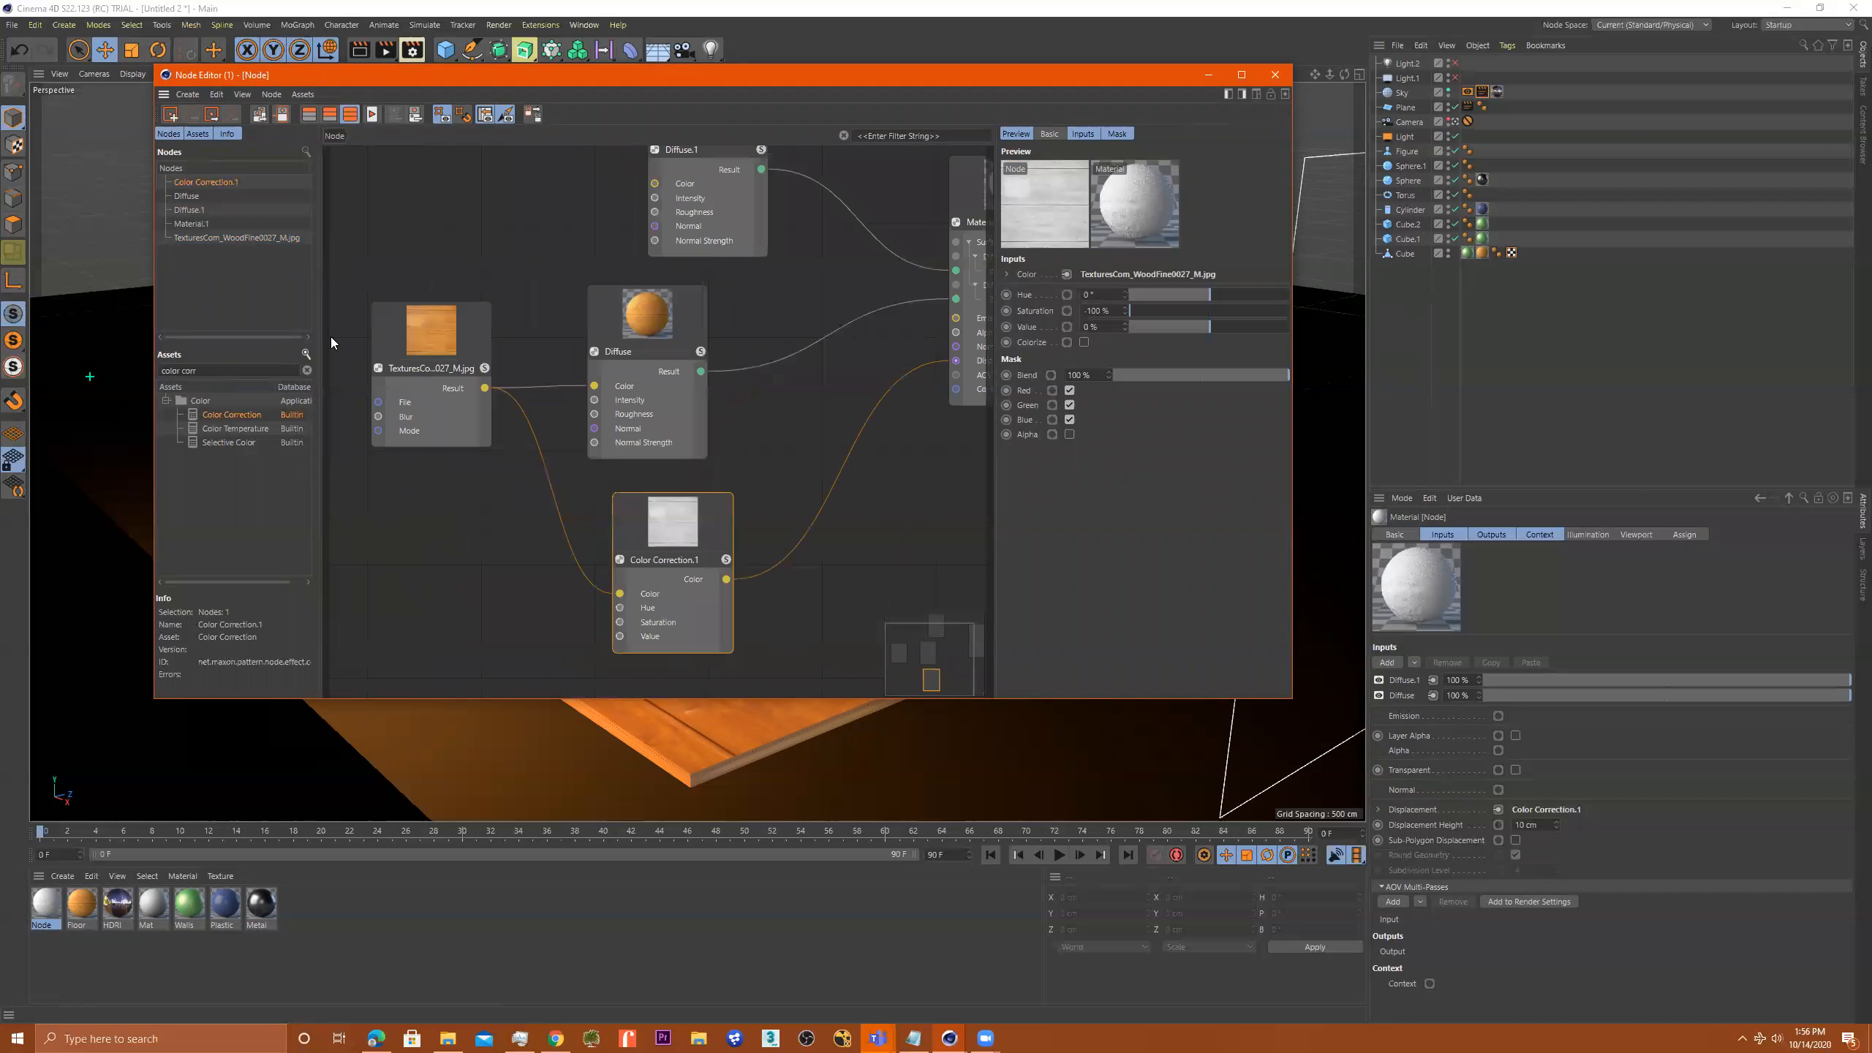
pyautogui.scroll(-2, 678, 541)
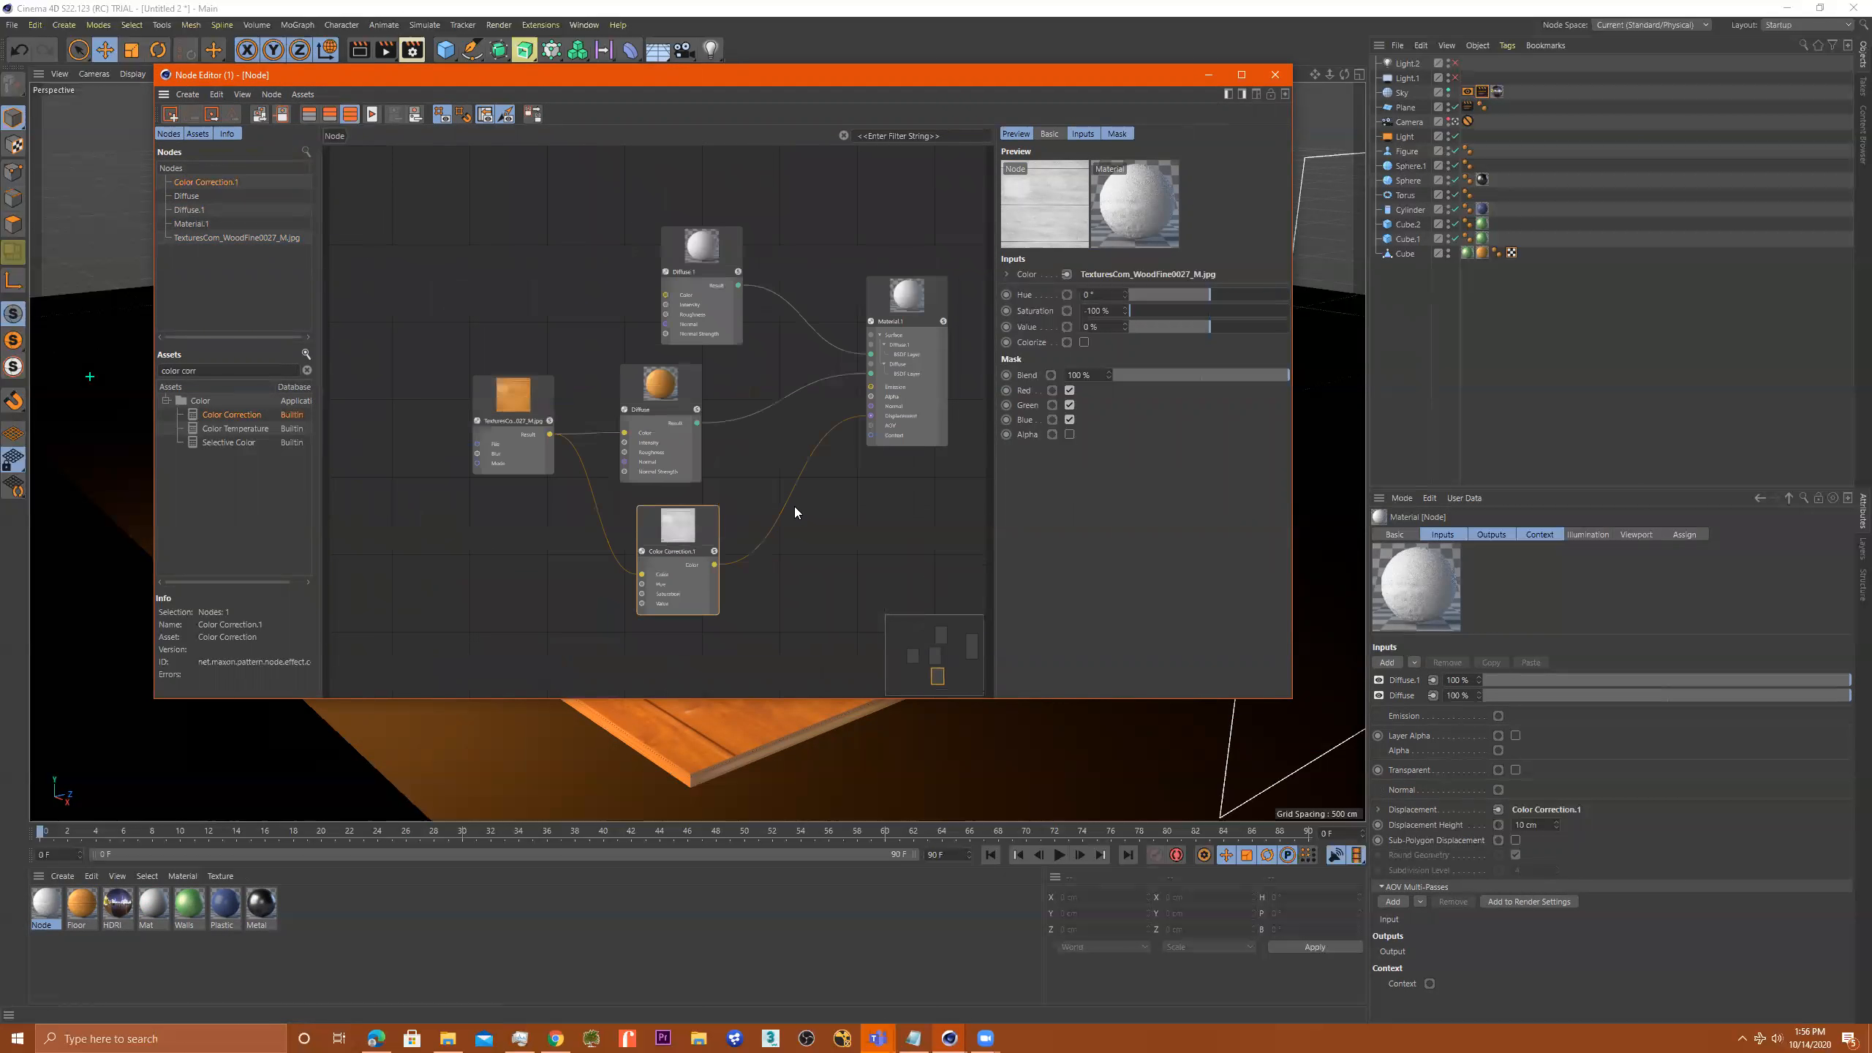
pyautogui.scroll(1, 794, 506)
# Search the assets for "bump" and add a Bump Map node to the graph
pyautogui.rightClick(779, 555)
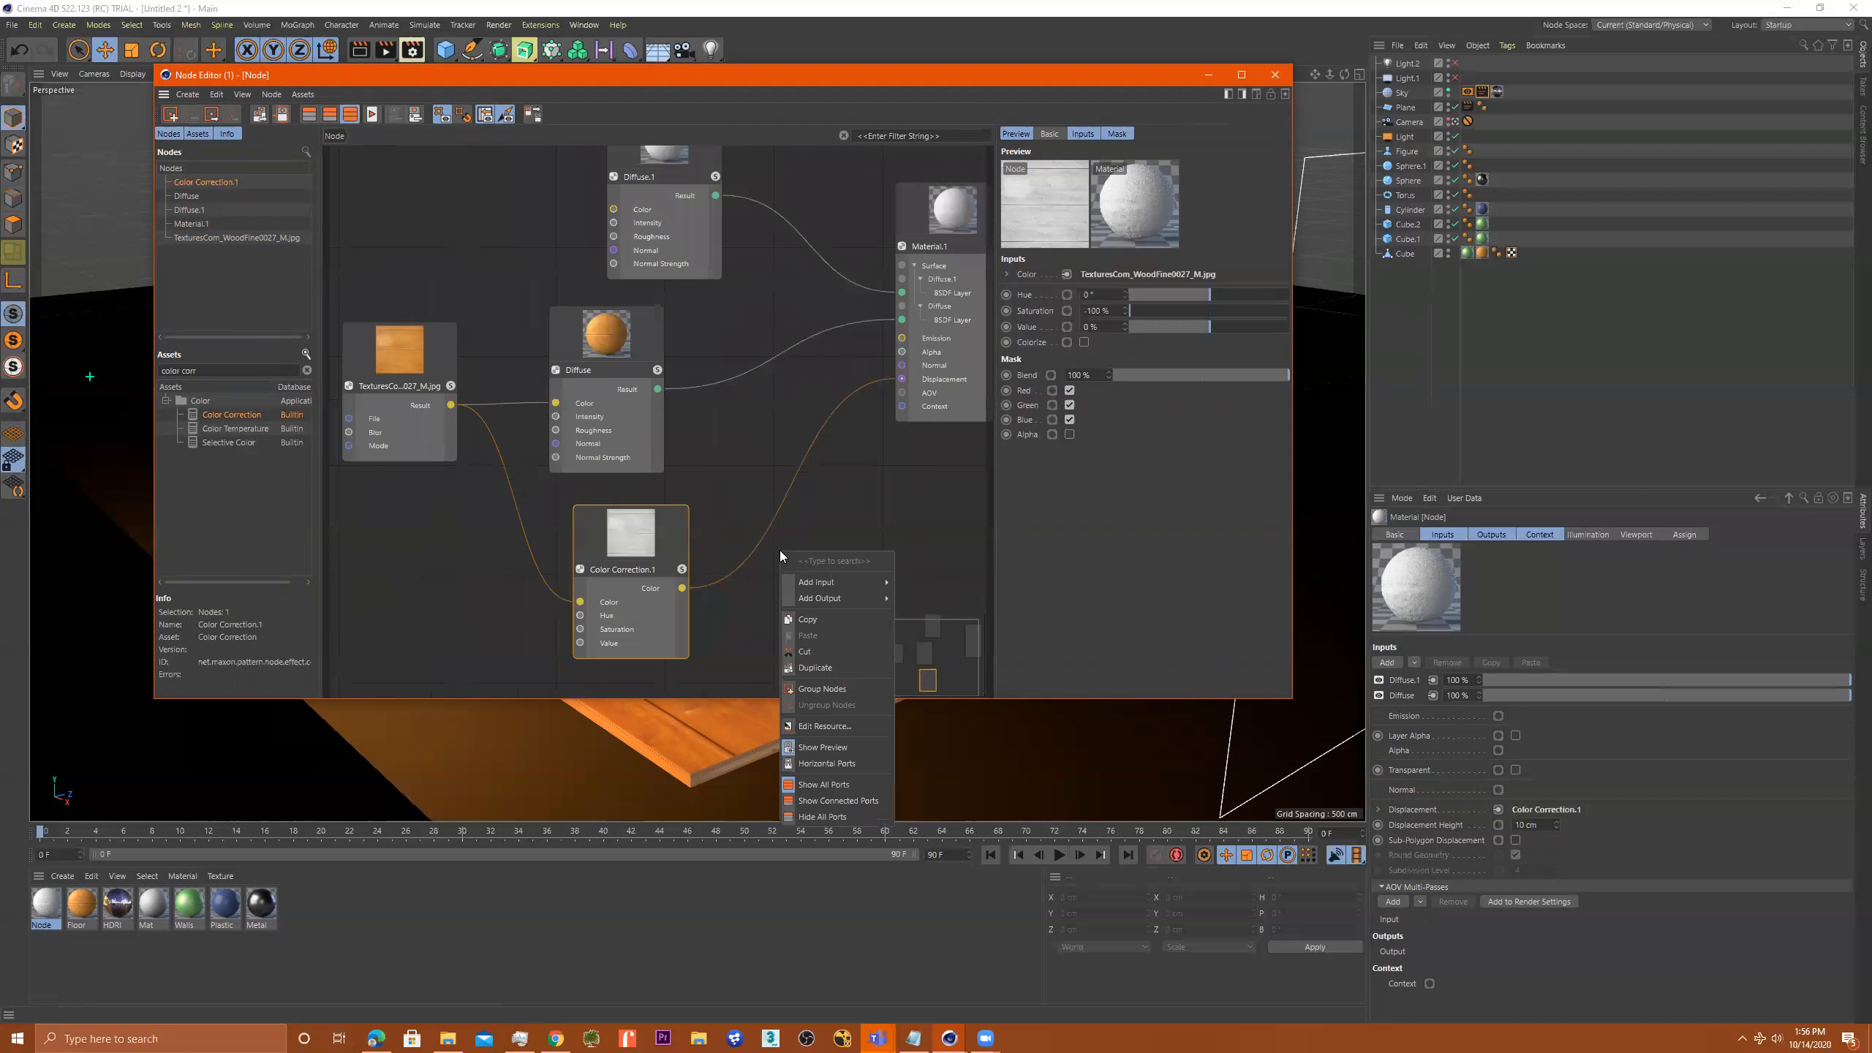
pyautogui.click(251, 371)
pyautogui.click(307, 370)
pyautogui.write('bump')
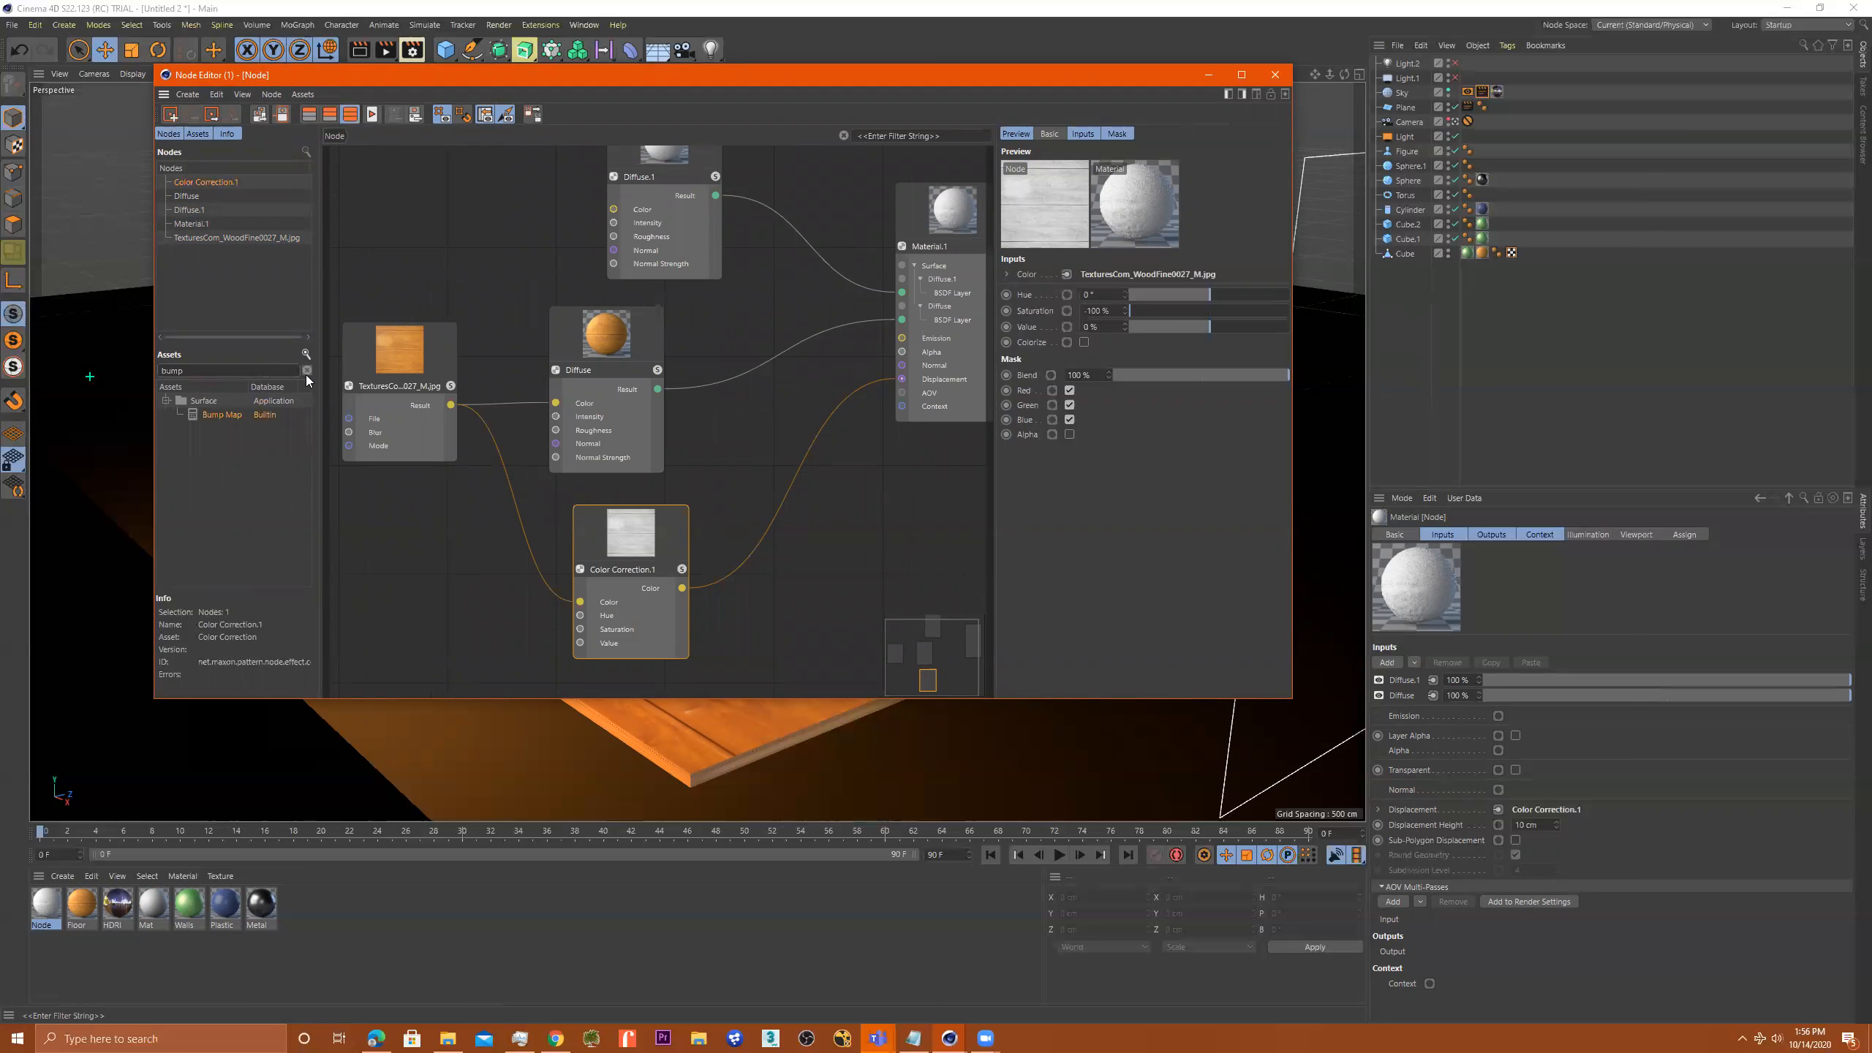
pyautogui.doubleClick(216, 415)
# Connect Color Correction to the Bump Map node's Value input, and the Bump Map's Result to Material.1's Displacement input
pyautogui.moveTo(611, 404); pyautogui.dragTo(802, 606)
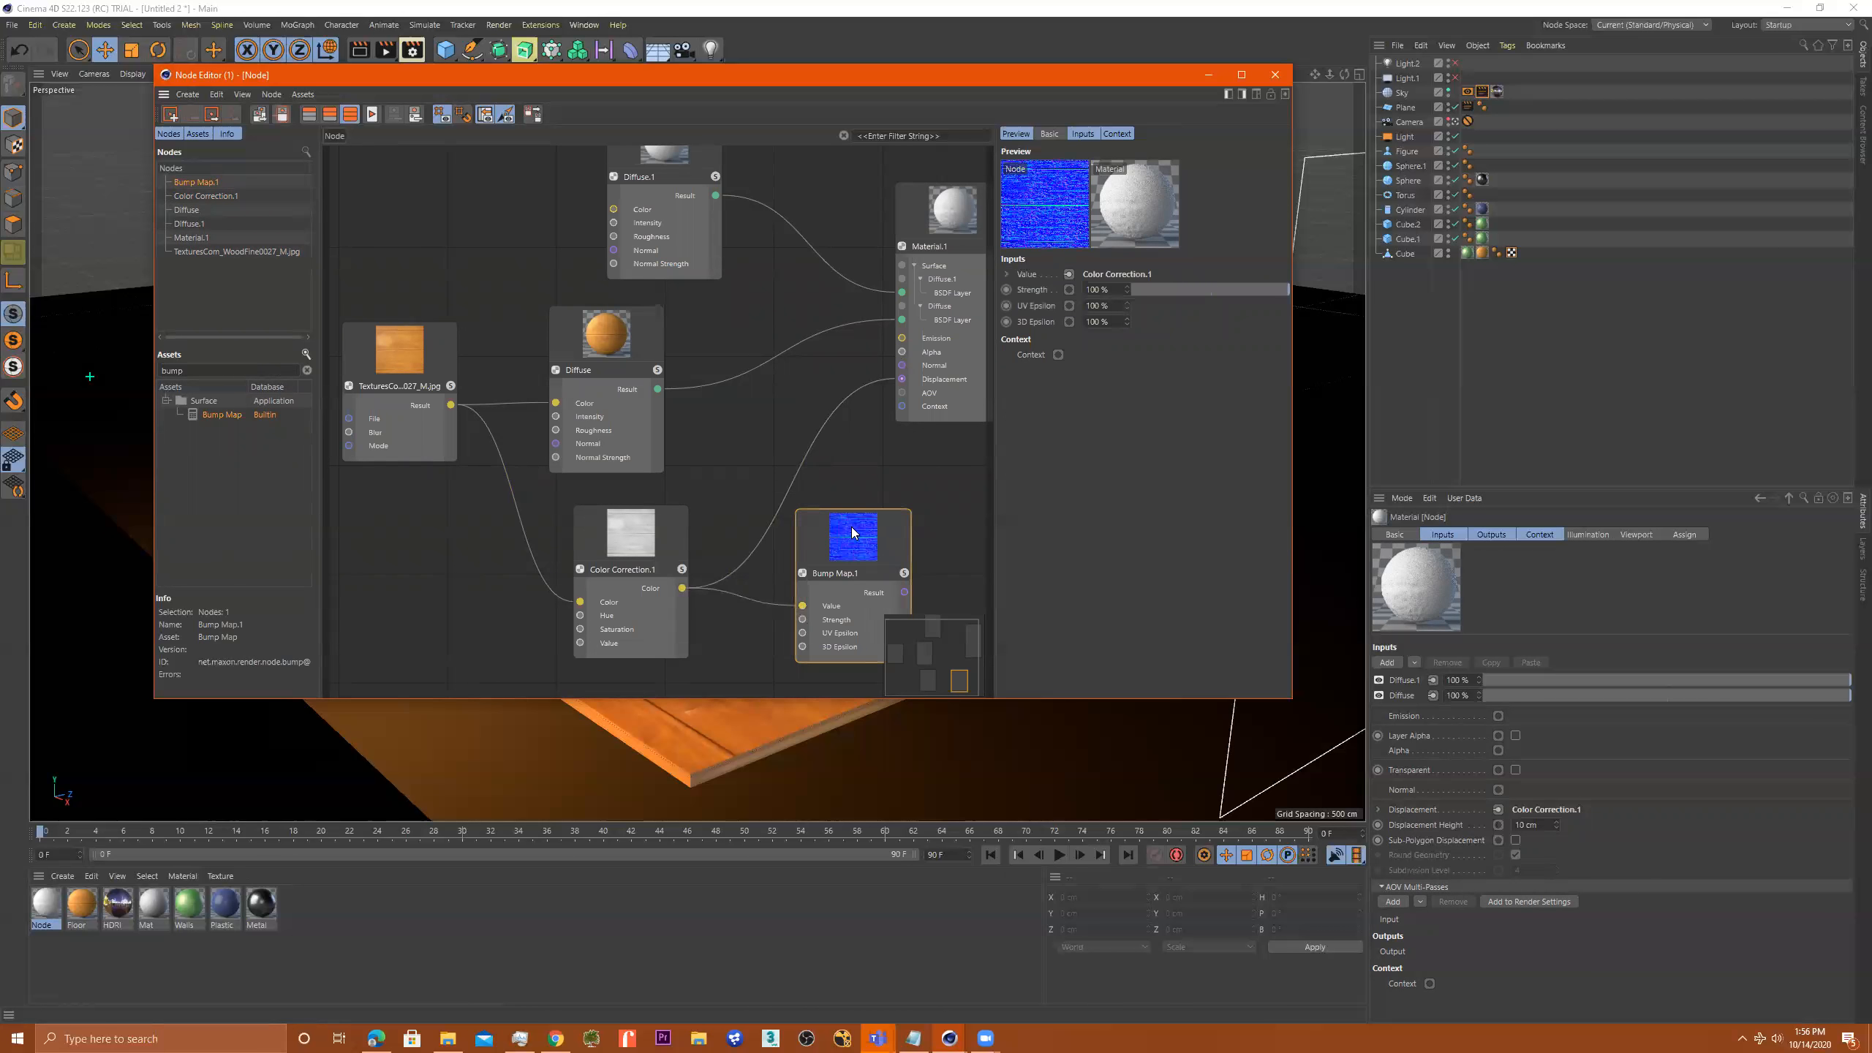
pyautogui.moveTo(852, 533); pyautogui.dragTo(815, 531)
pyautogui.moveTo(867, 591); pyautogui.dragTo(902, 378)
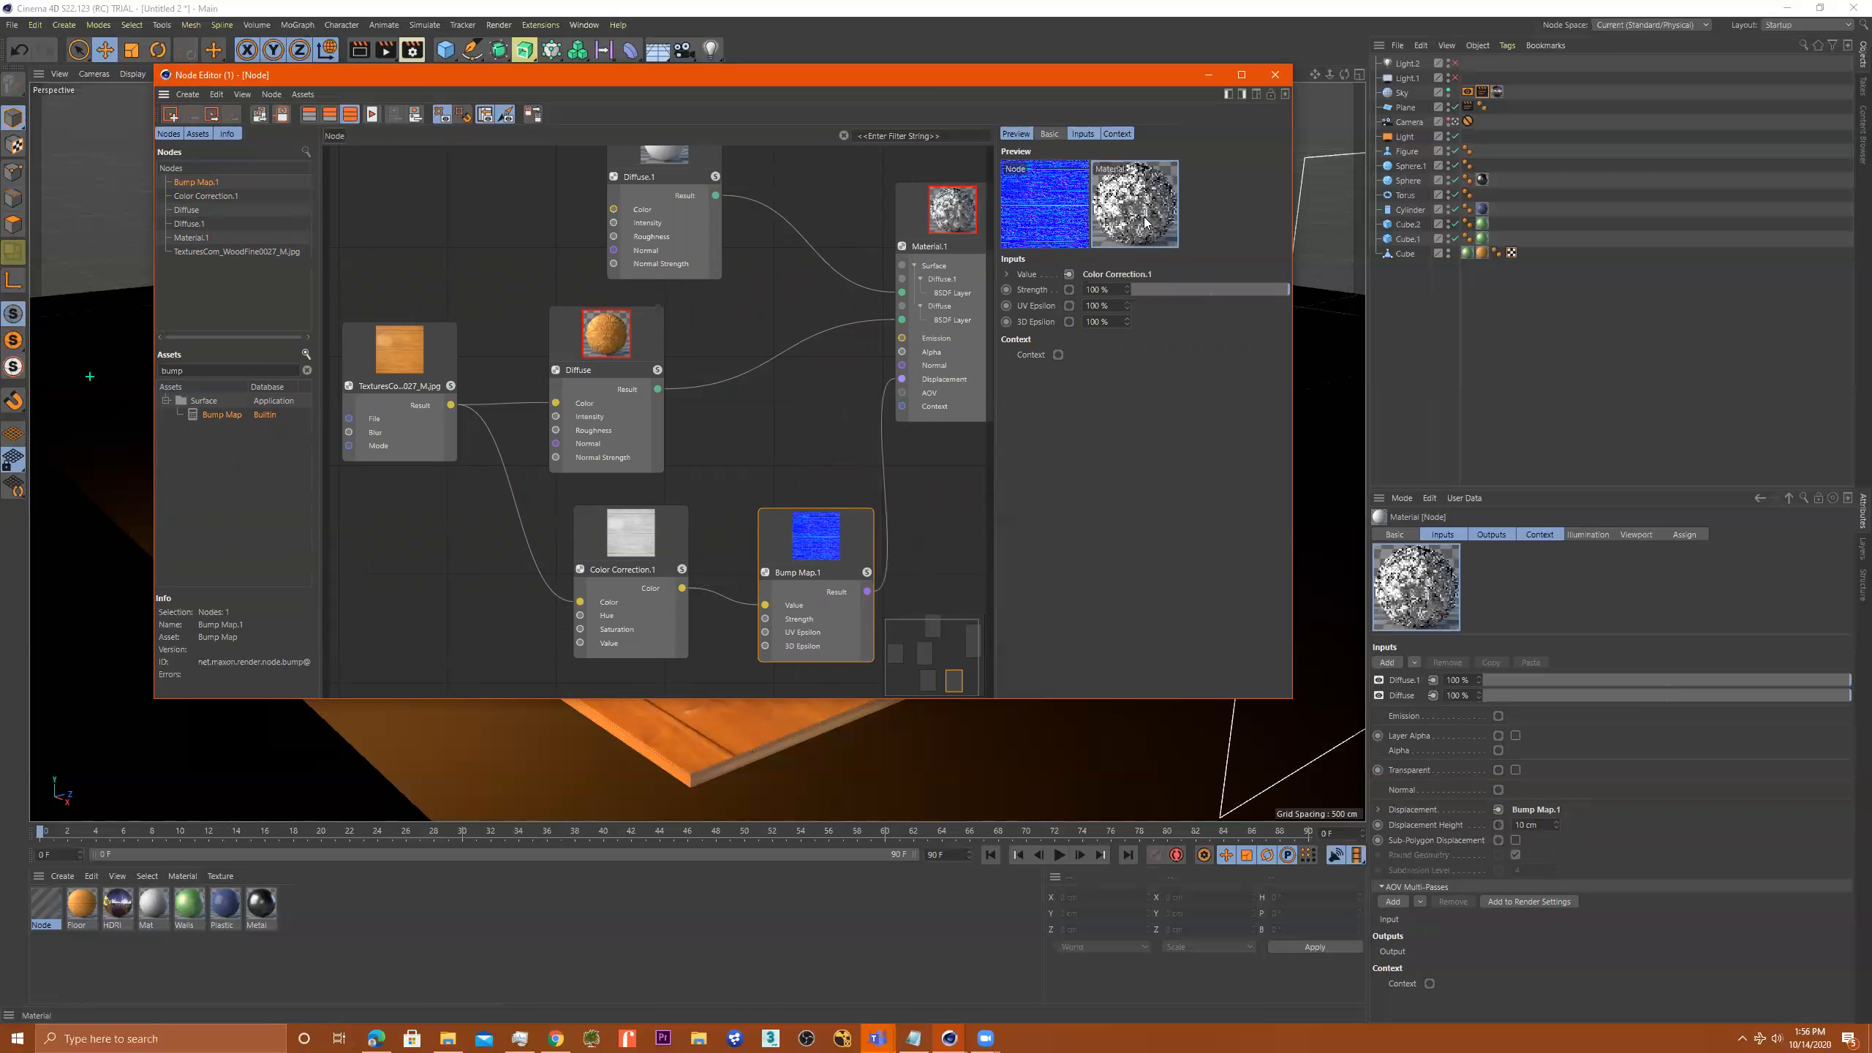
# Reduce the Bump Map node's Strength to 15%
pyautogui.moveTo(823, 453); pyautogui.dragTo(695, 507, button='middle')
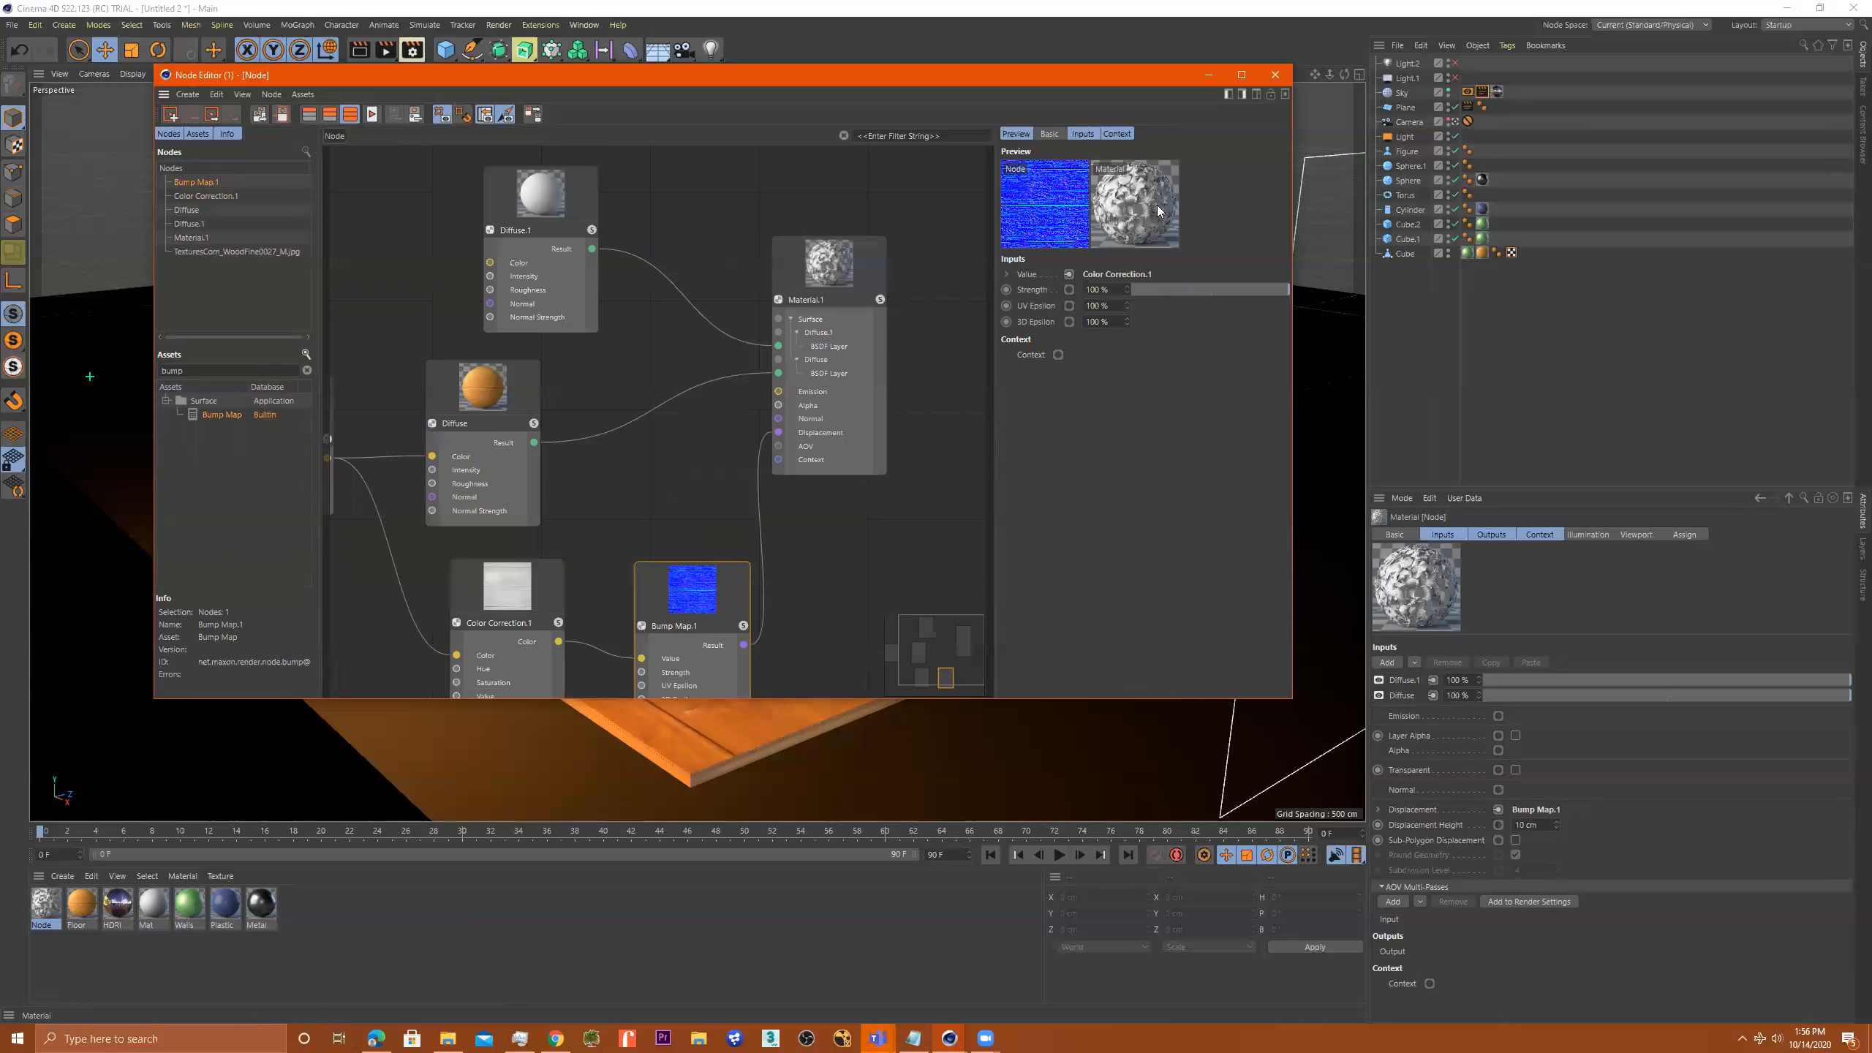
pyautogui.moveTo(714, 577); pyautogui.dragTo(698, 539)
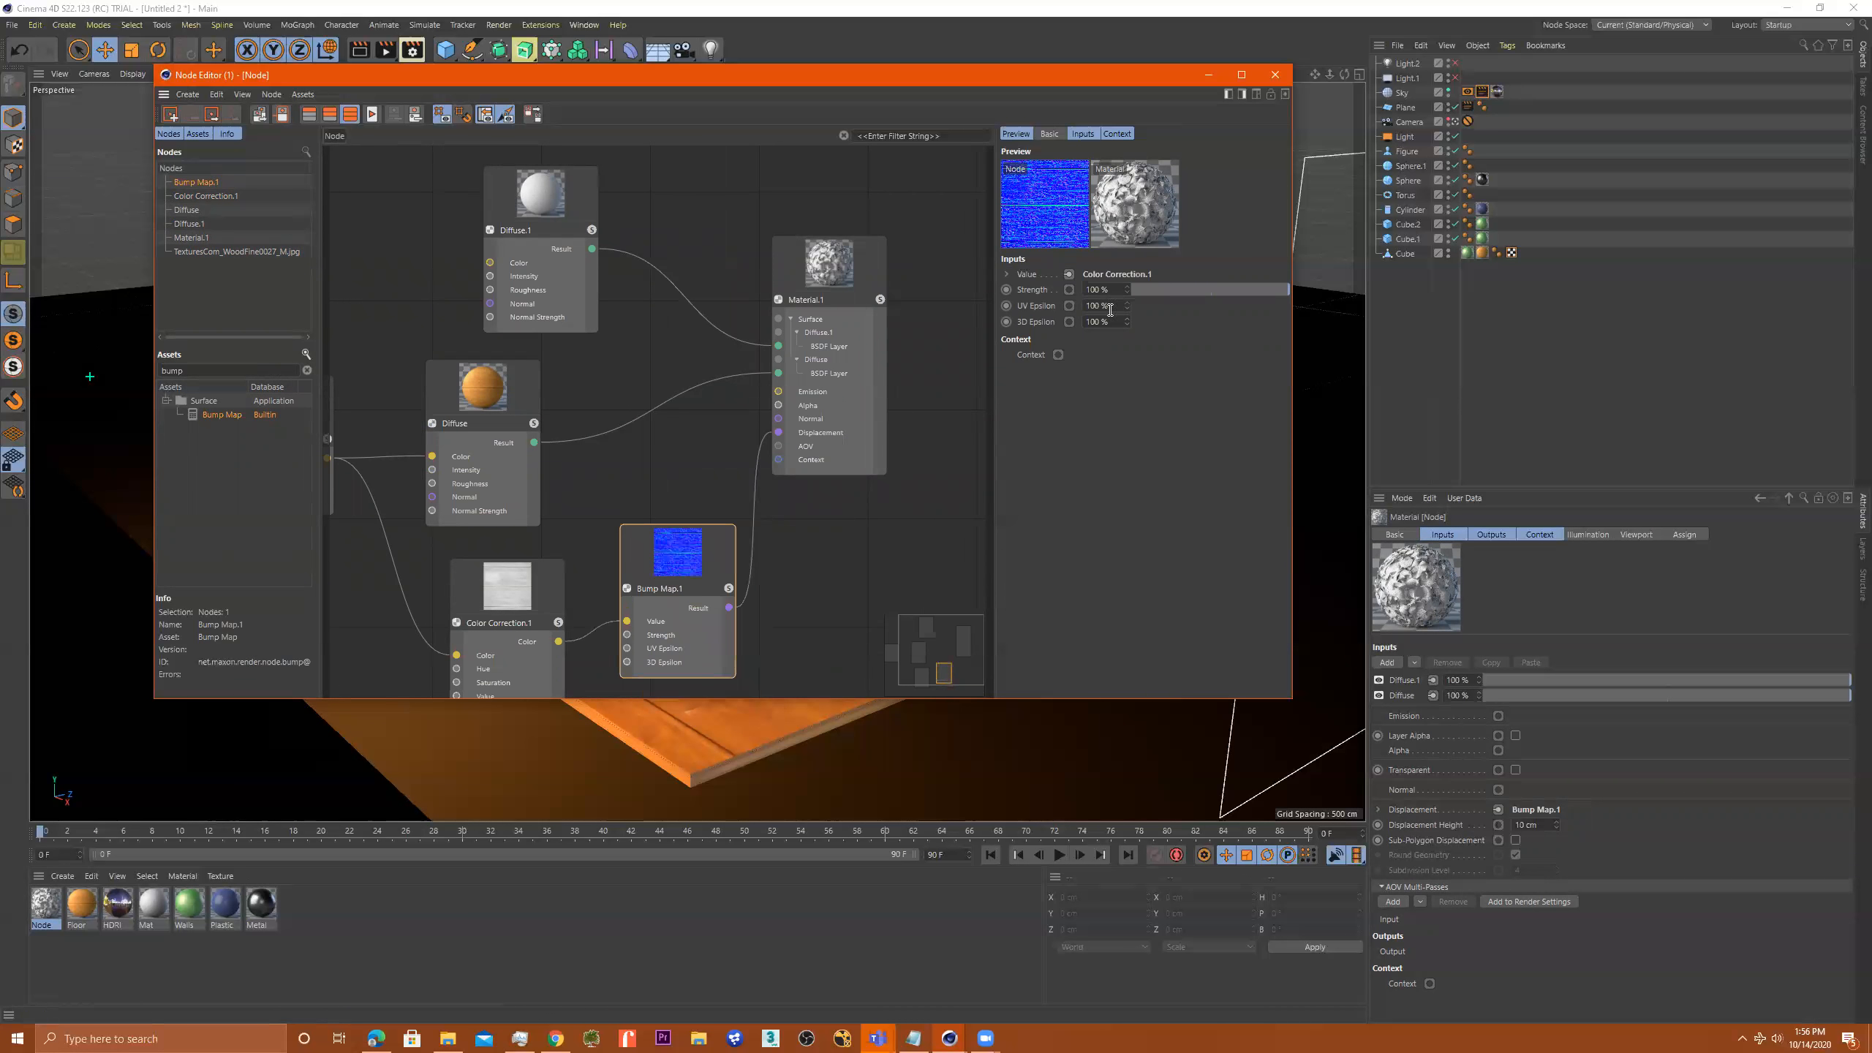
pyautogui.moveTo(1200, 288); pyautogui.dragTo(1225, 289)
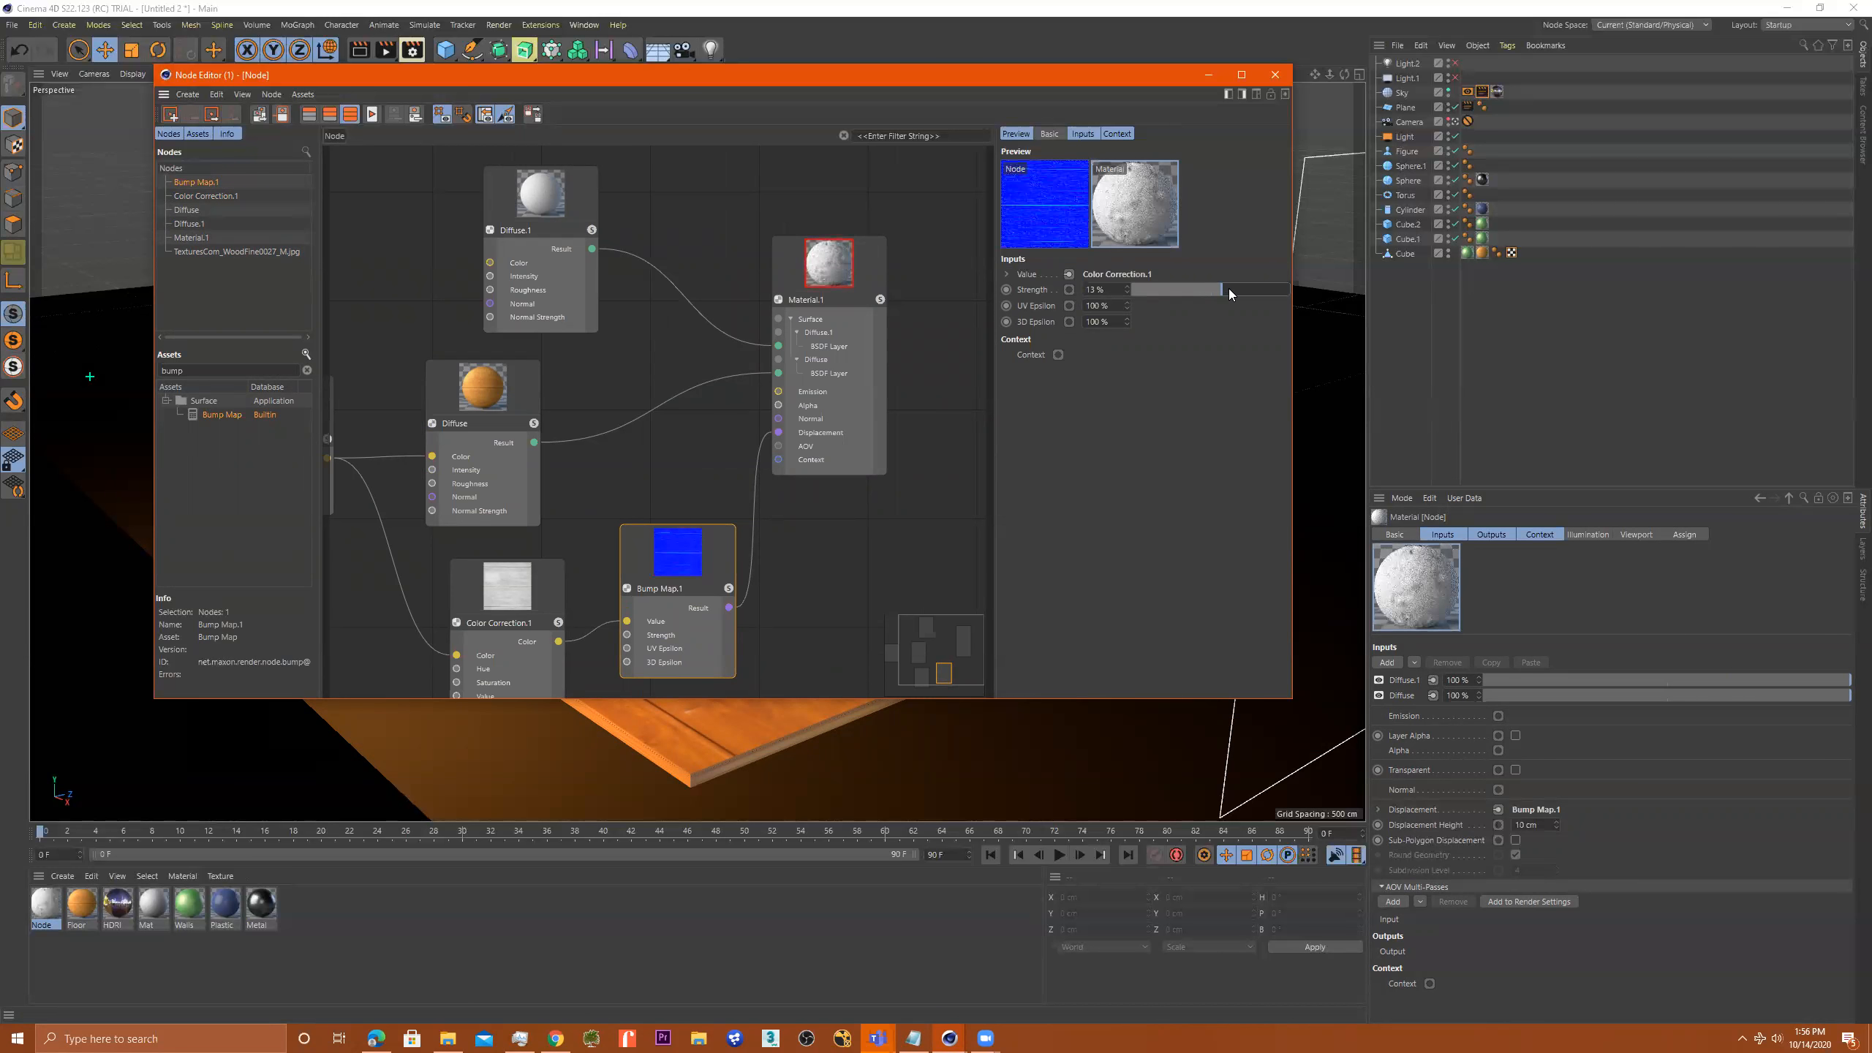
pyautogui.click(1228, 288)
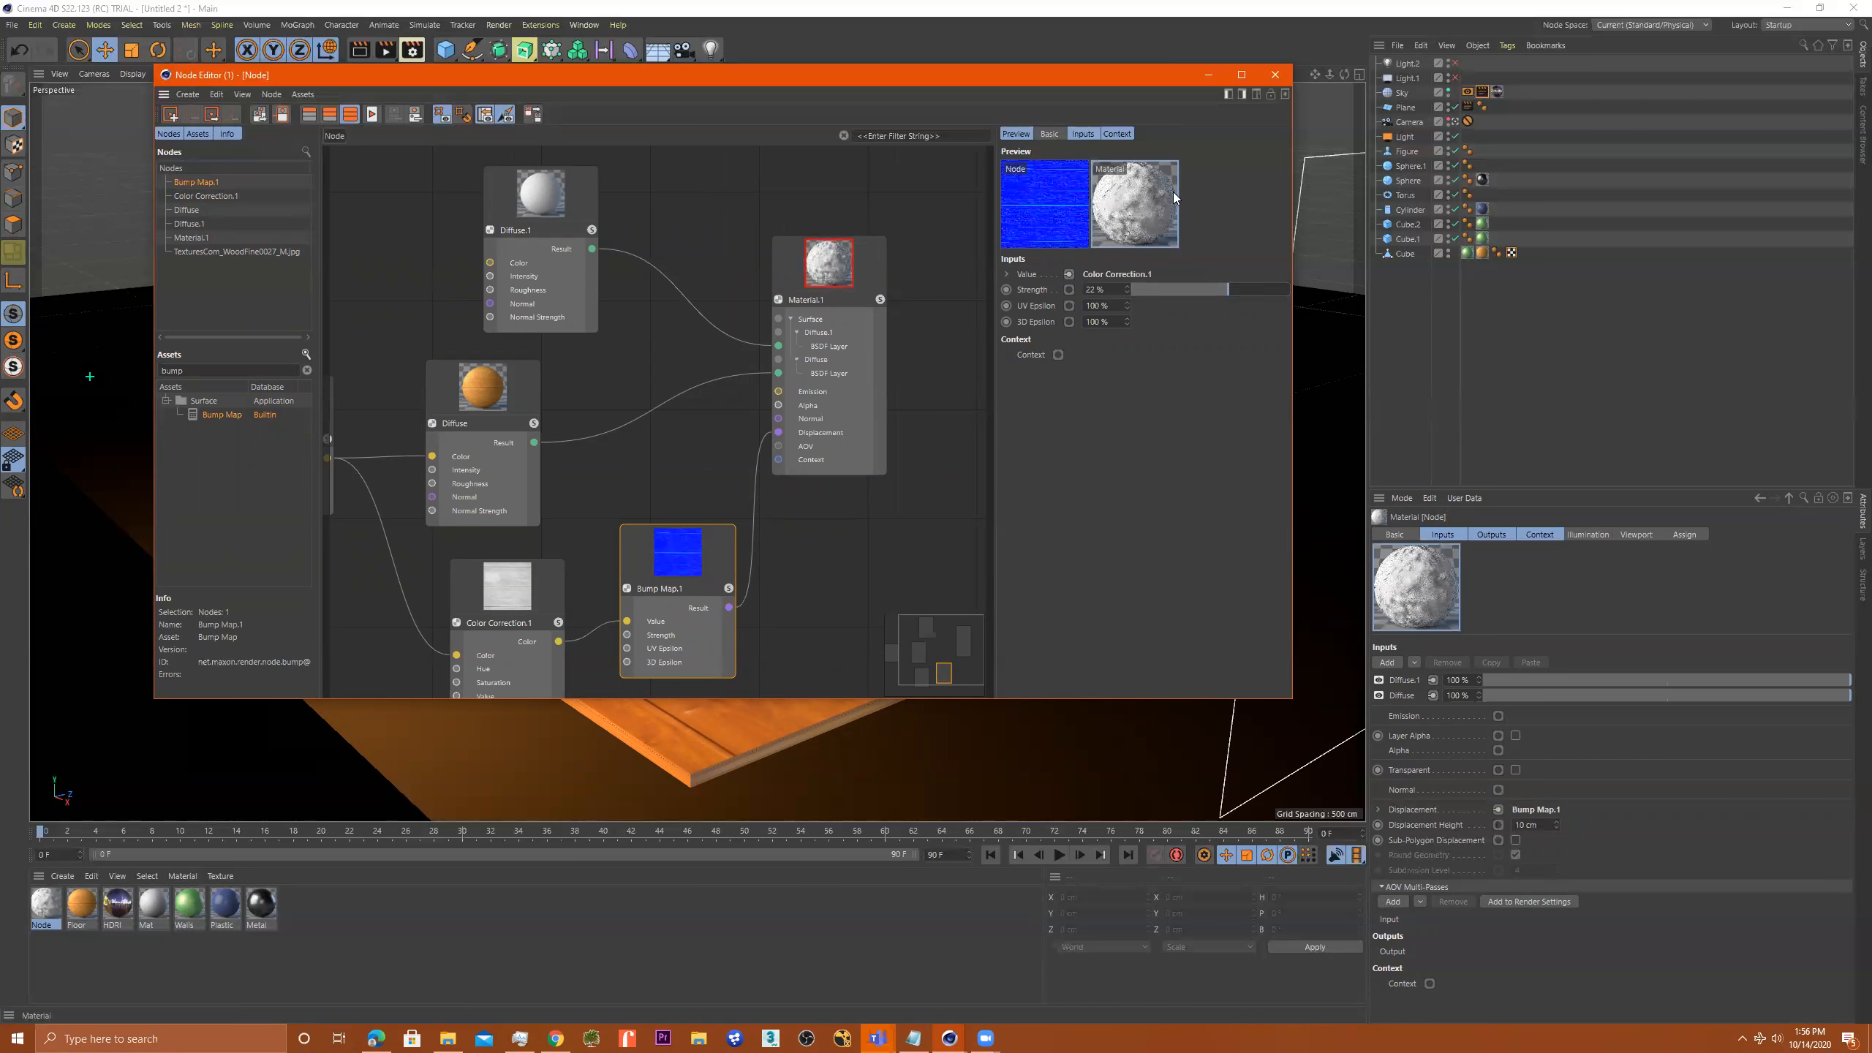
pyautogui.scroll(5, 818, 261)
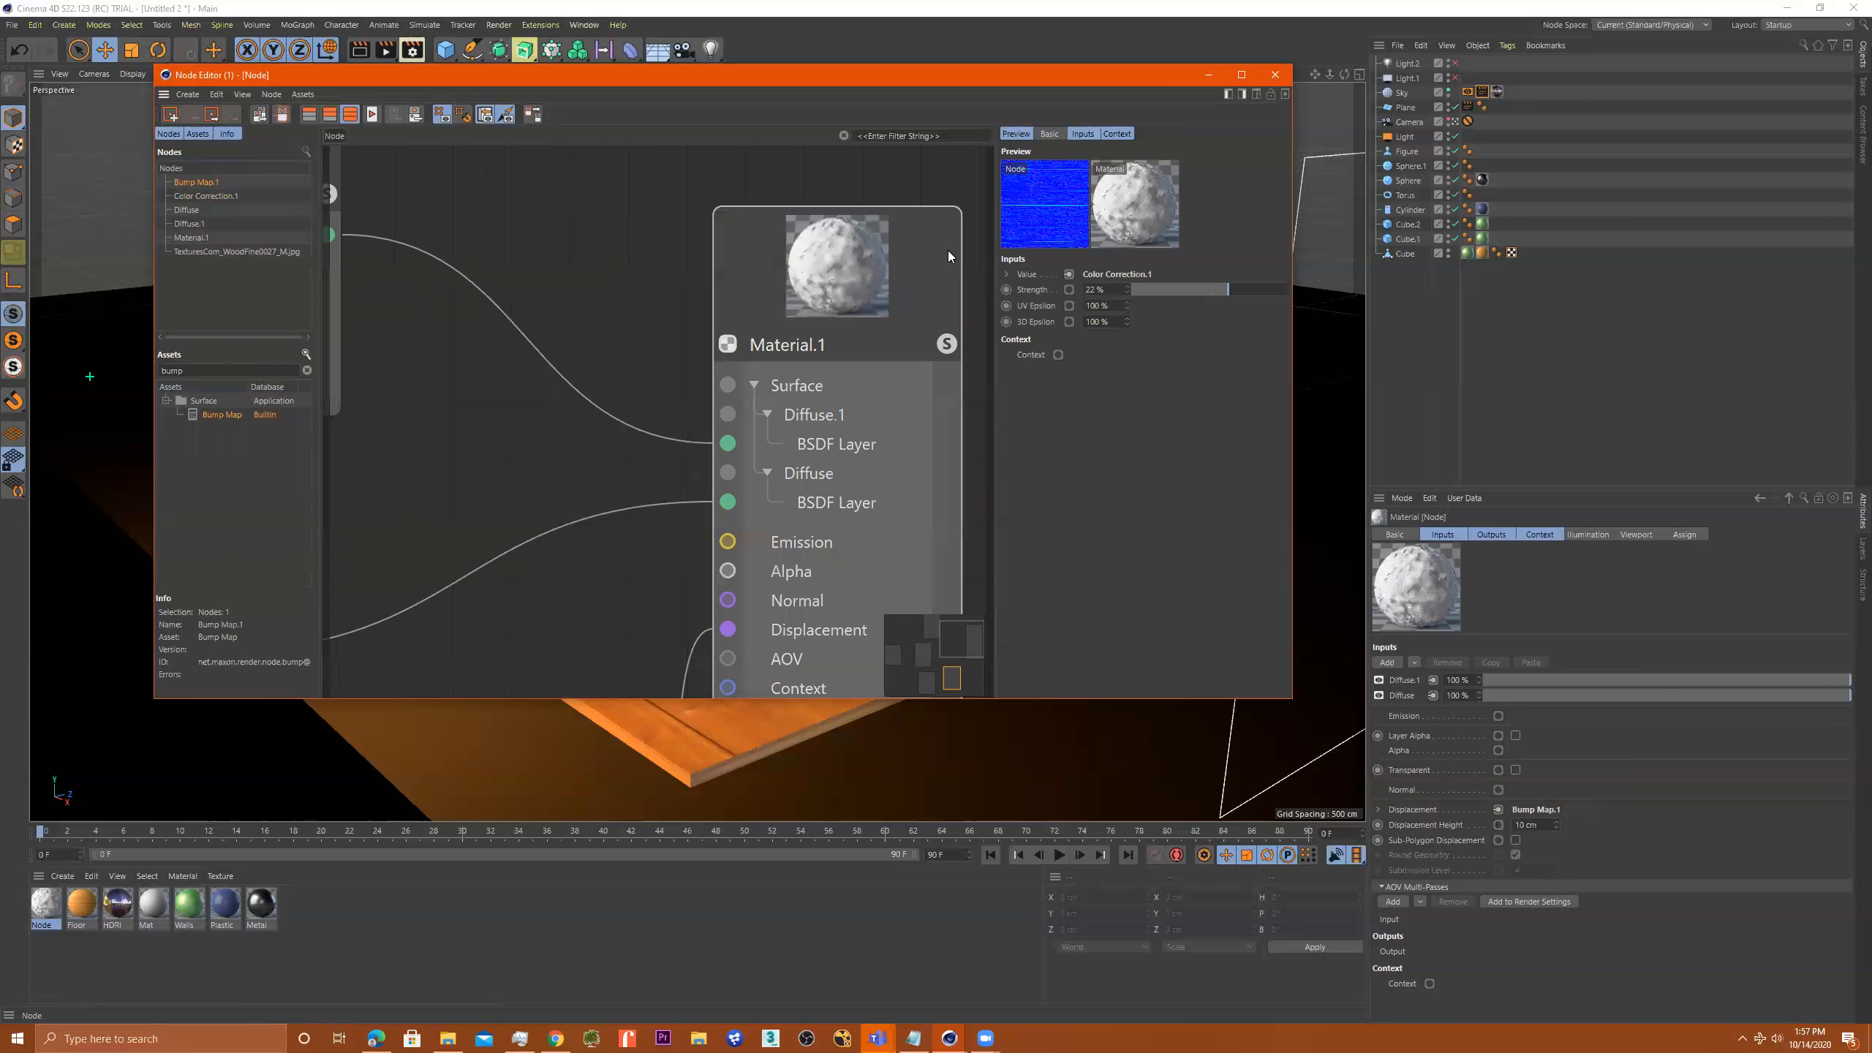
pyautogui.click(1236, 289)
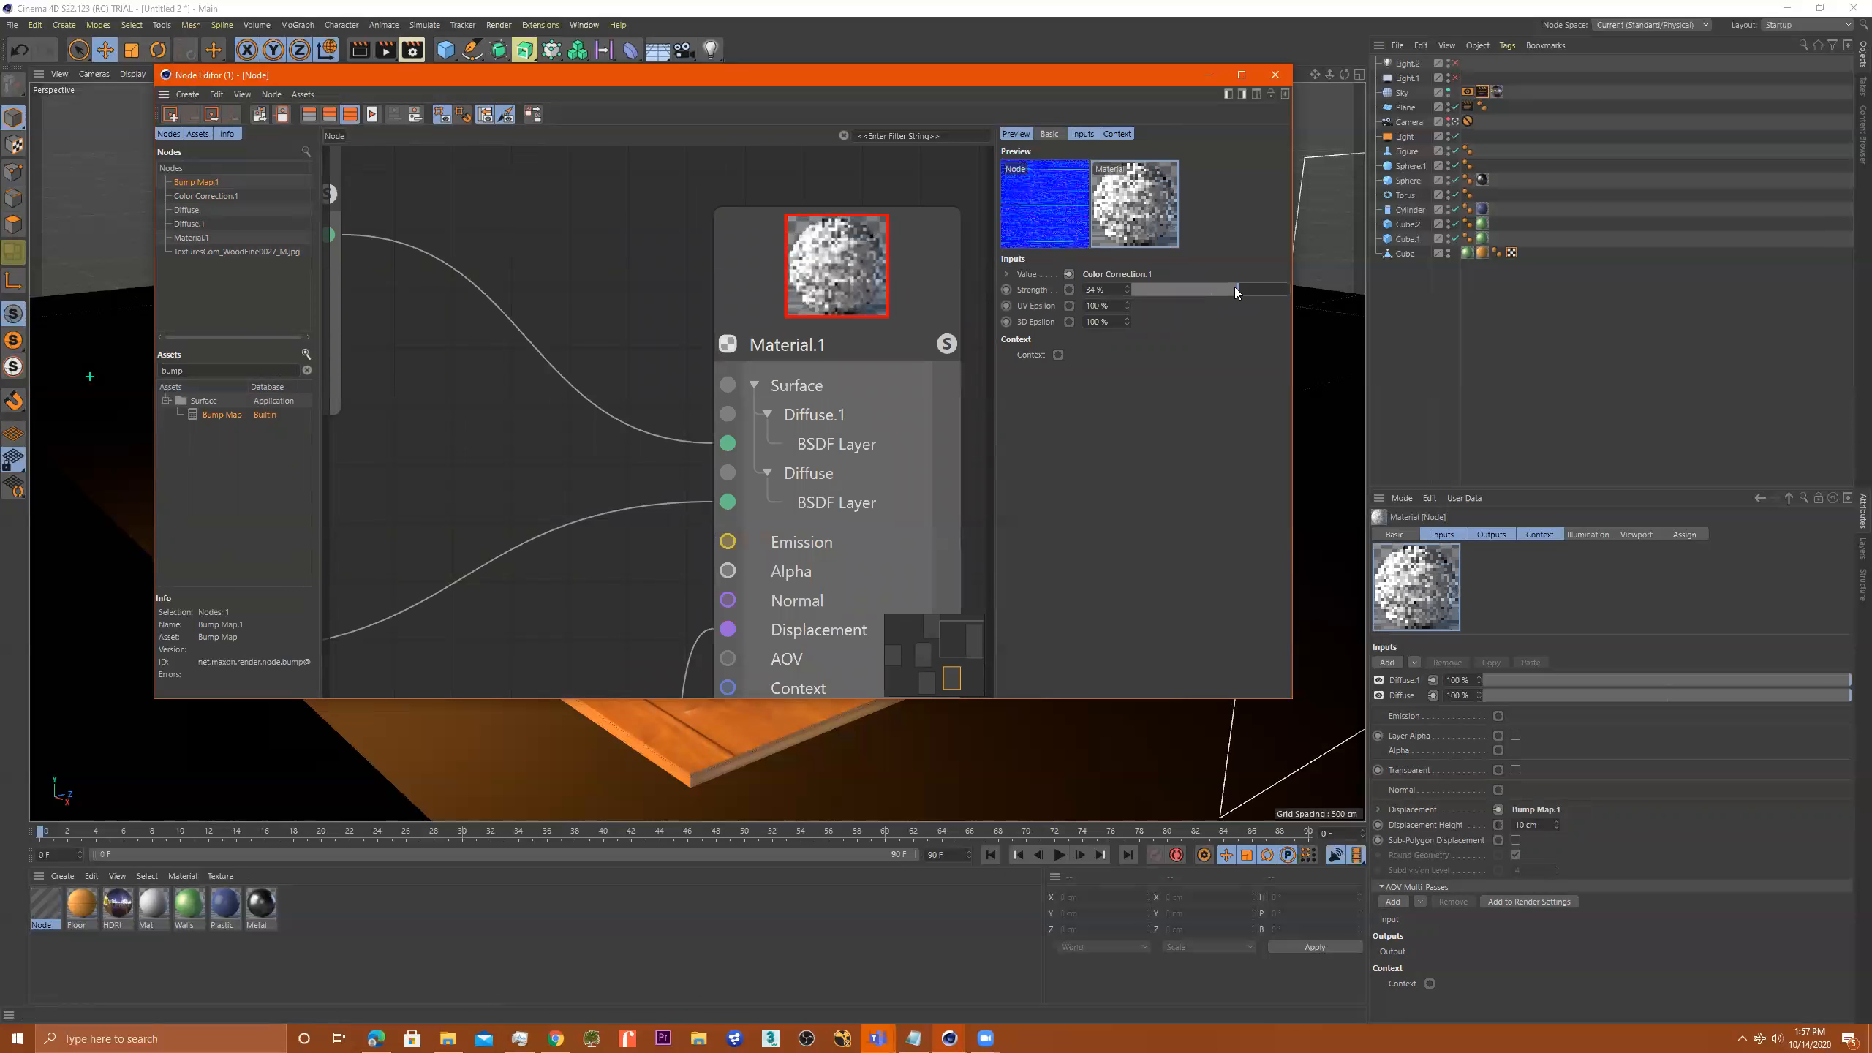
pyautogui.click(1222, 288)
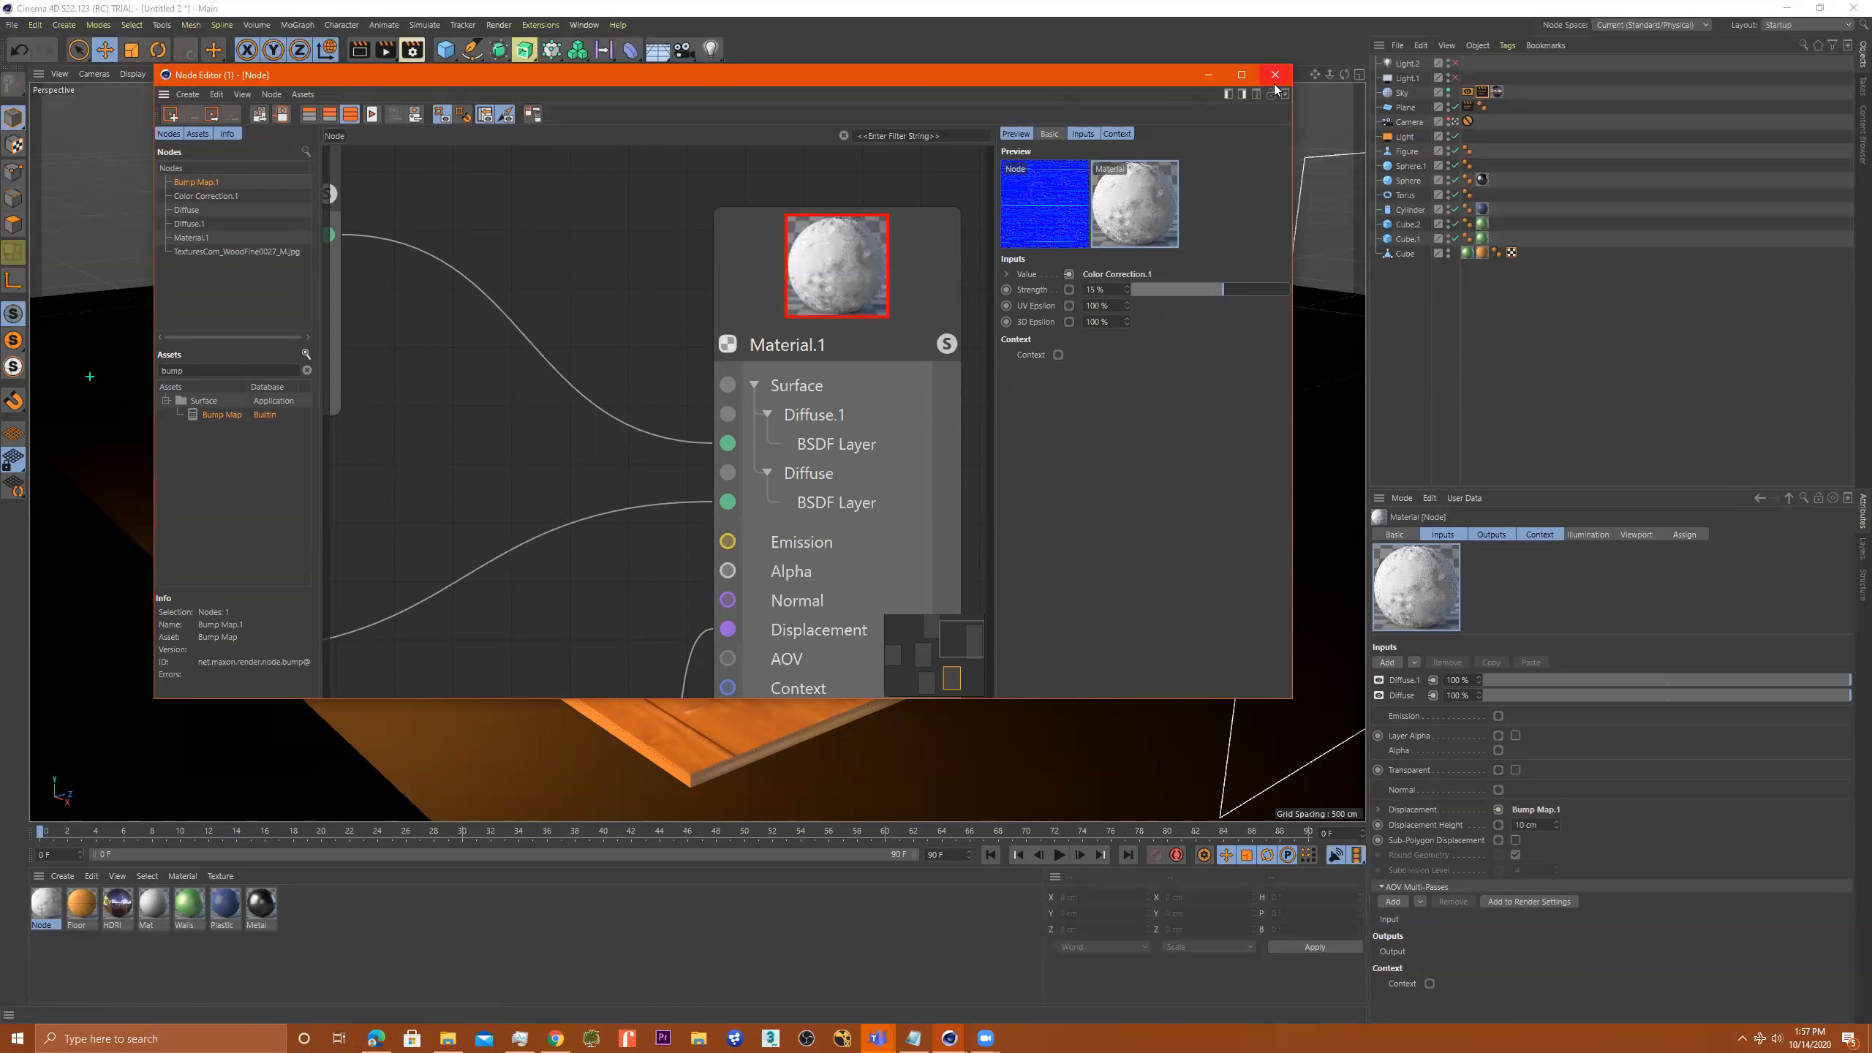
# Move the Node Editor off the floor and apply the Node material to the floor cube in the viewport
pyautogui.moveTo(1047, 84); pyautogui.dragTo(1554, 345)
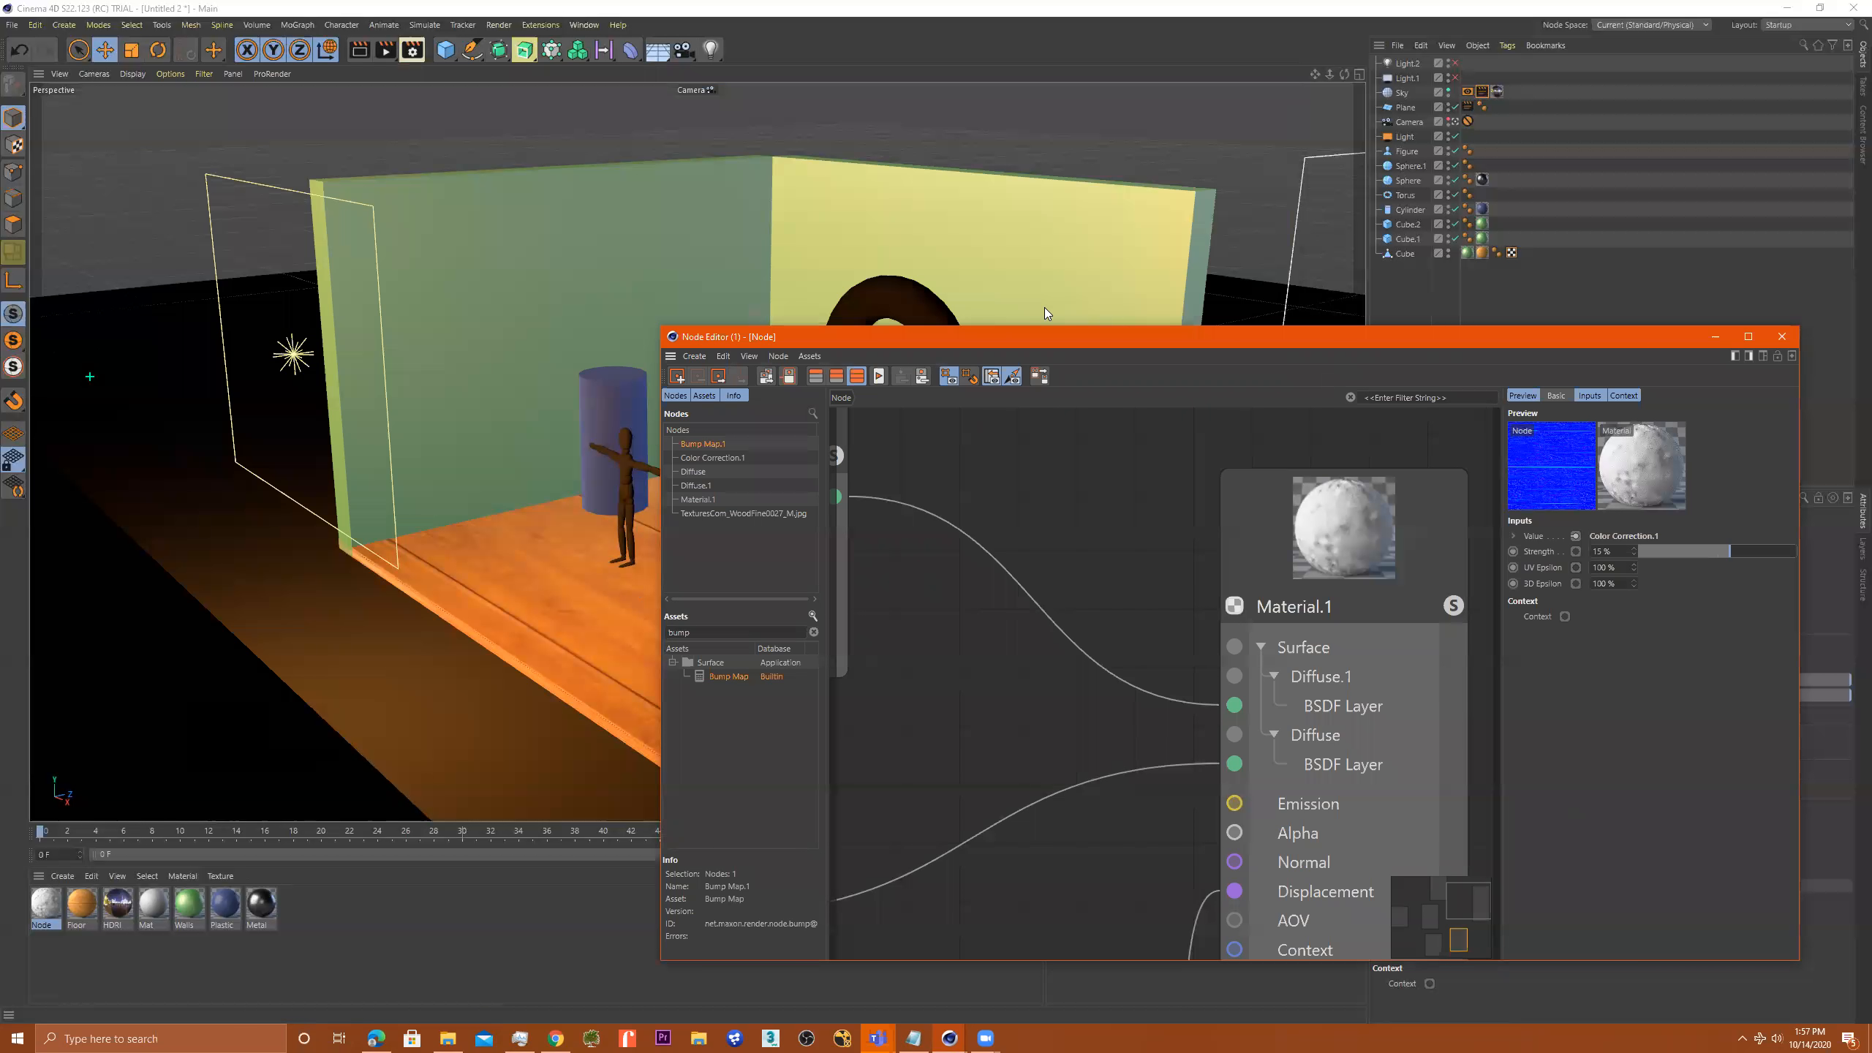
pyautogui.moveTo(1044, 336); pyautogui.dragTo(879, 122)
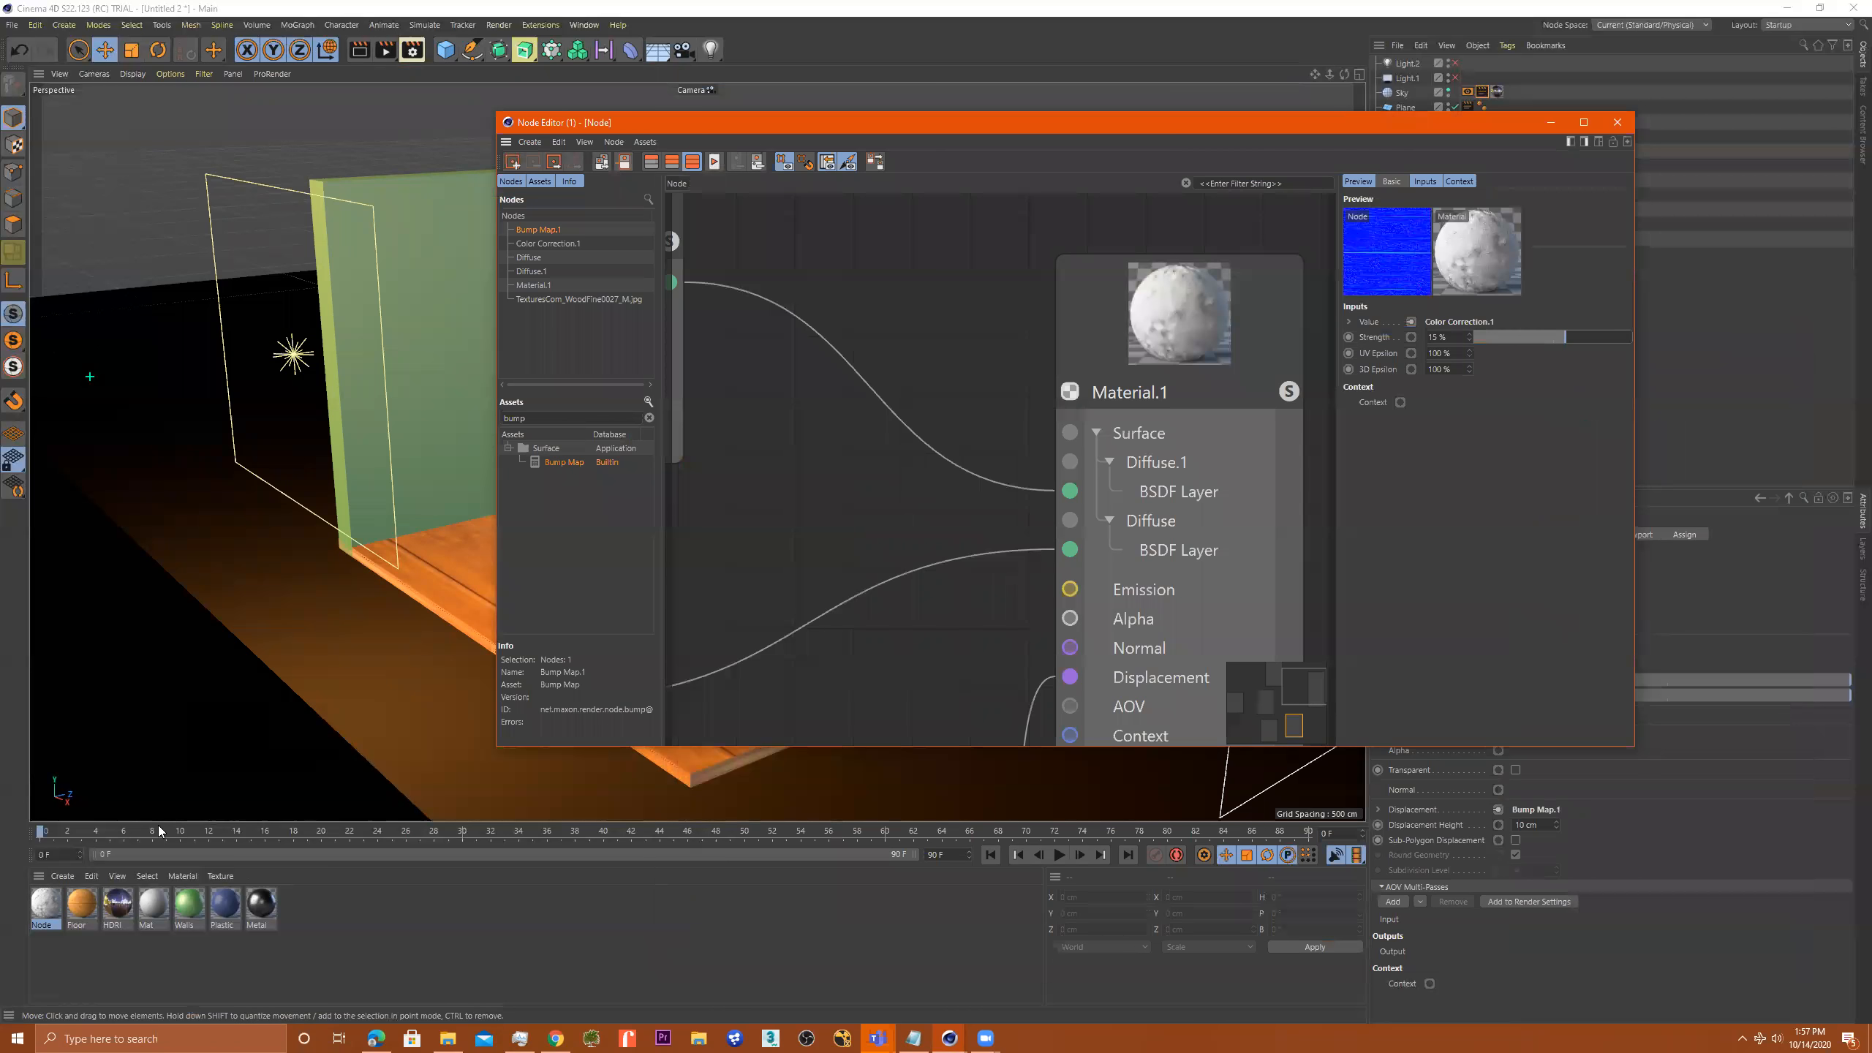
pyautogui.moveTo(72, 905); pyautogui.dragTo(465, 579)
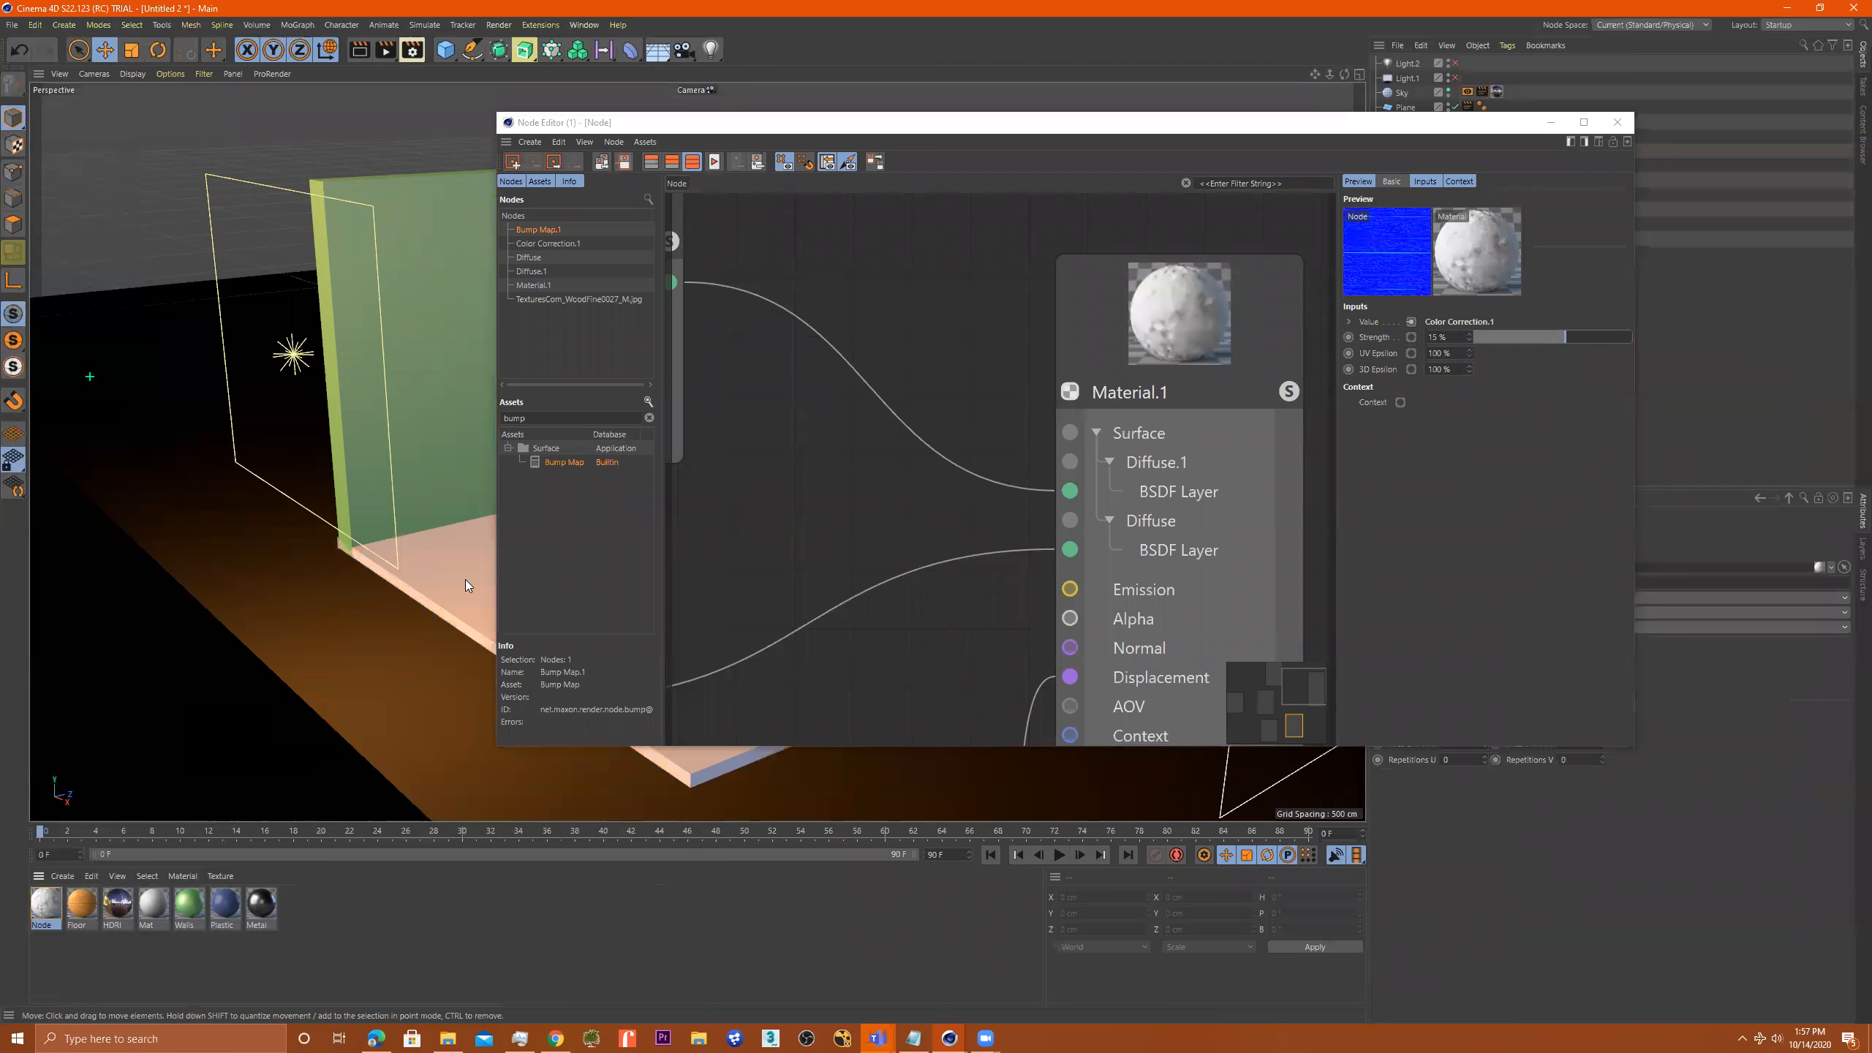
pyautogui.click(889, 138)
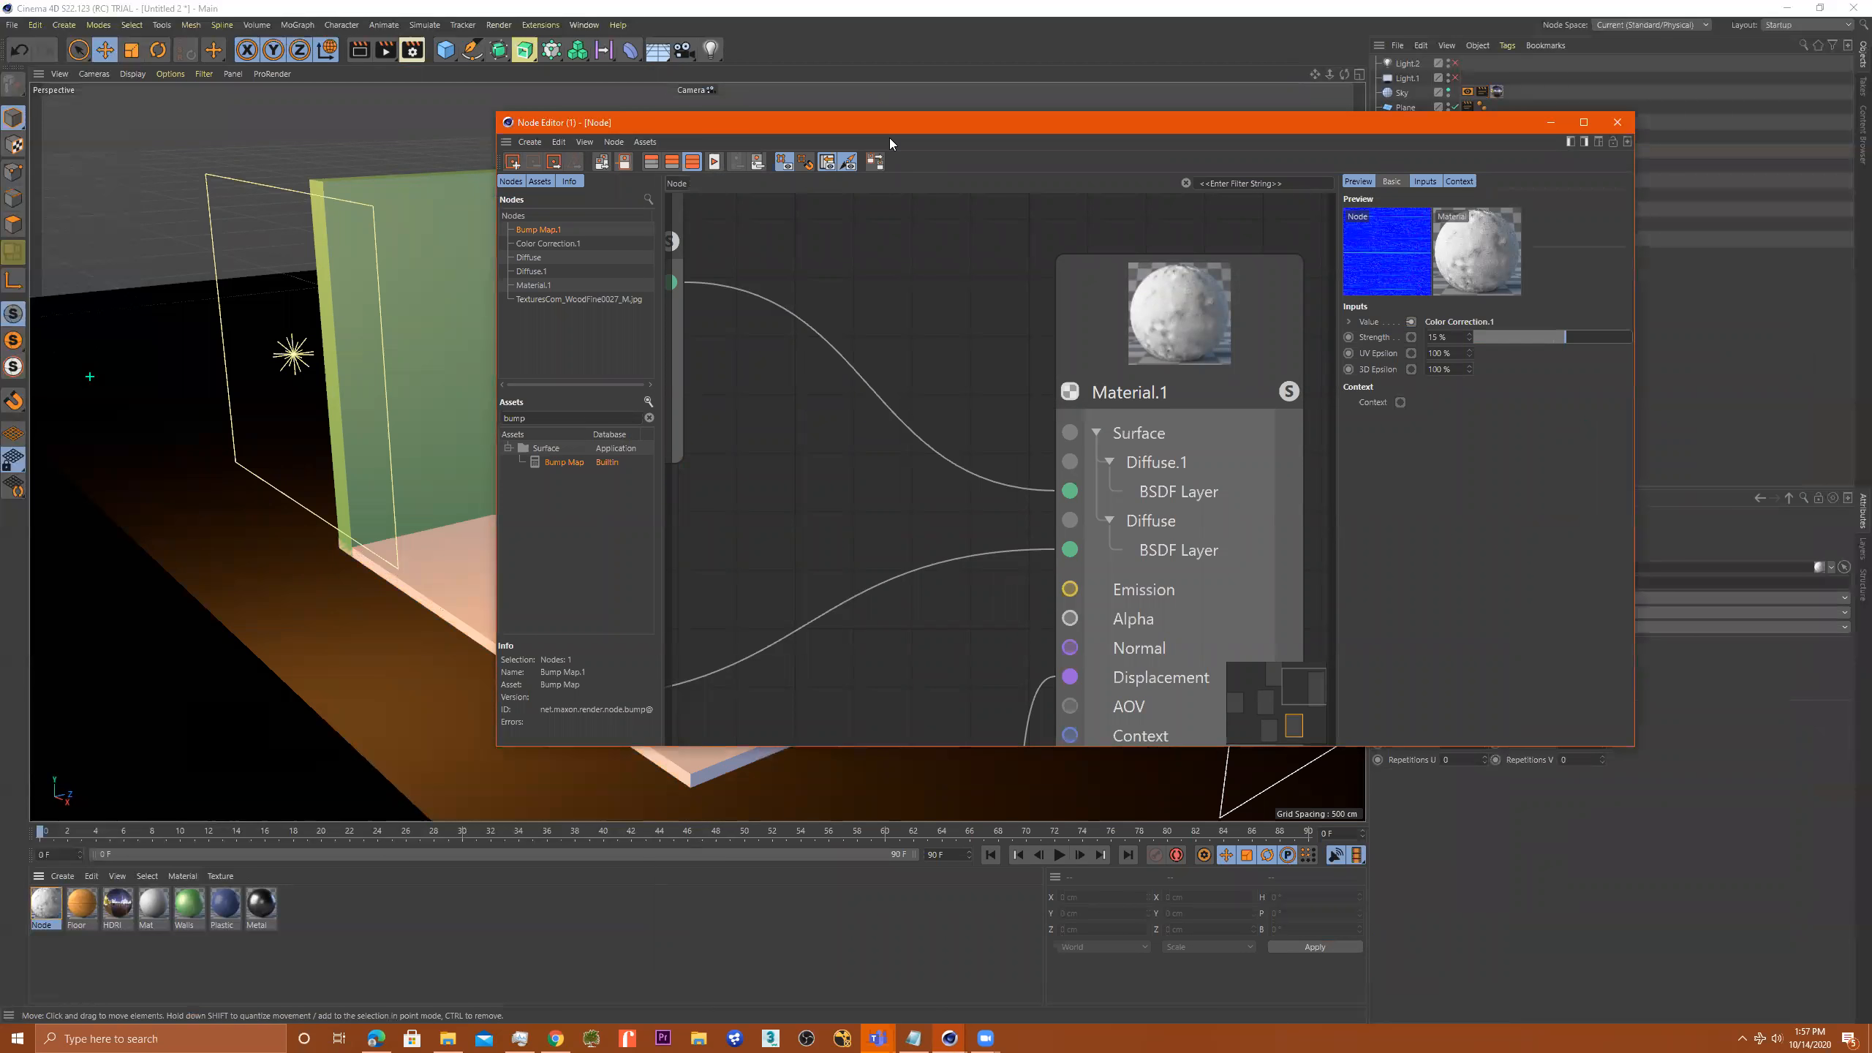
# Render the scene to the Picture Viewer and move the render window clear of the object list
pyautogui.moveTo(888, 138); pyautogui.dragTo(564, 185)
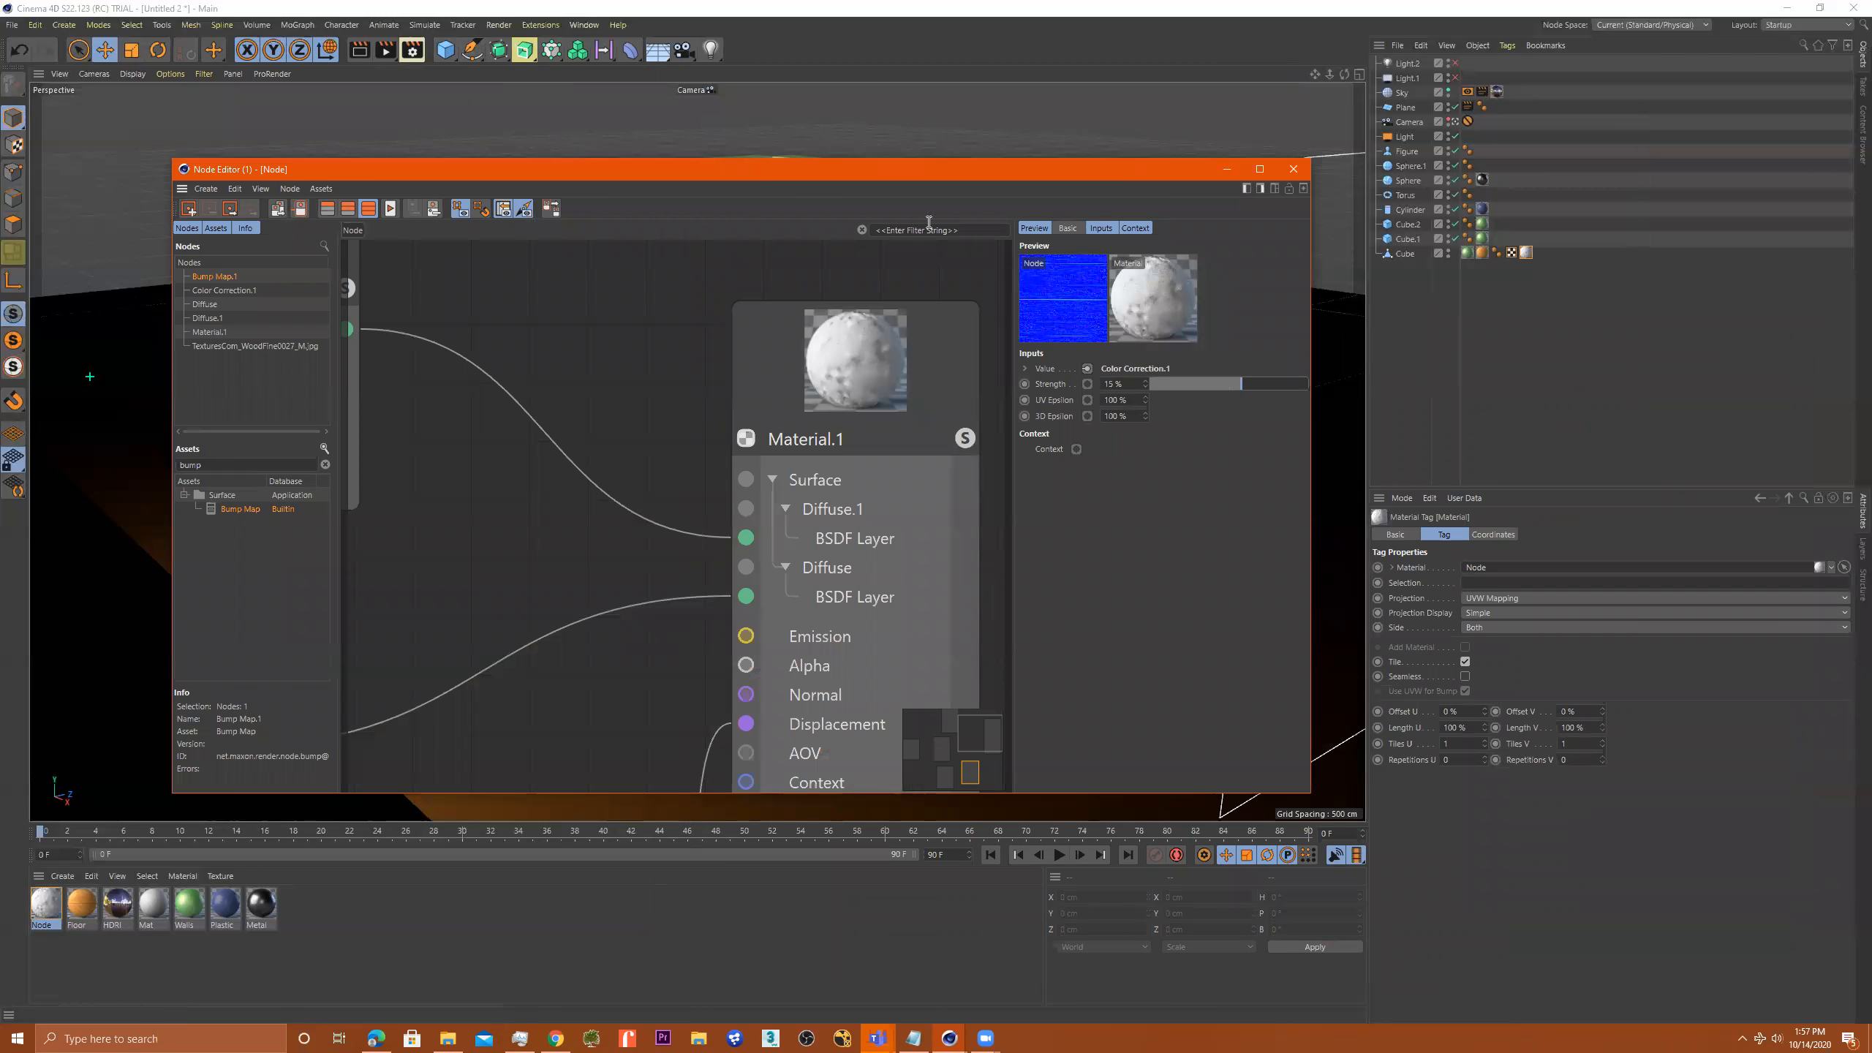
pyautogui.click(383, 50)
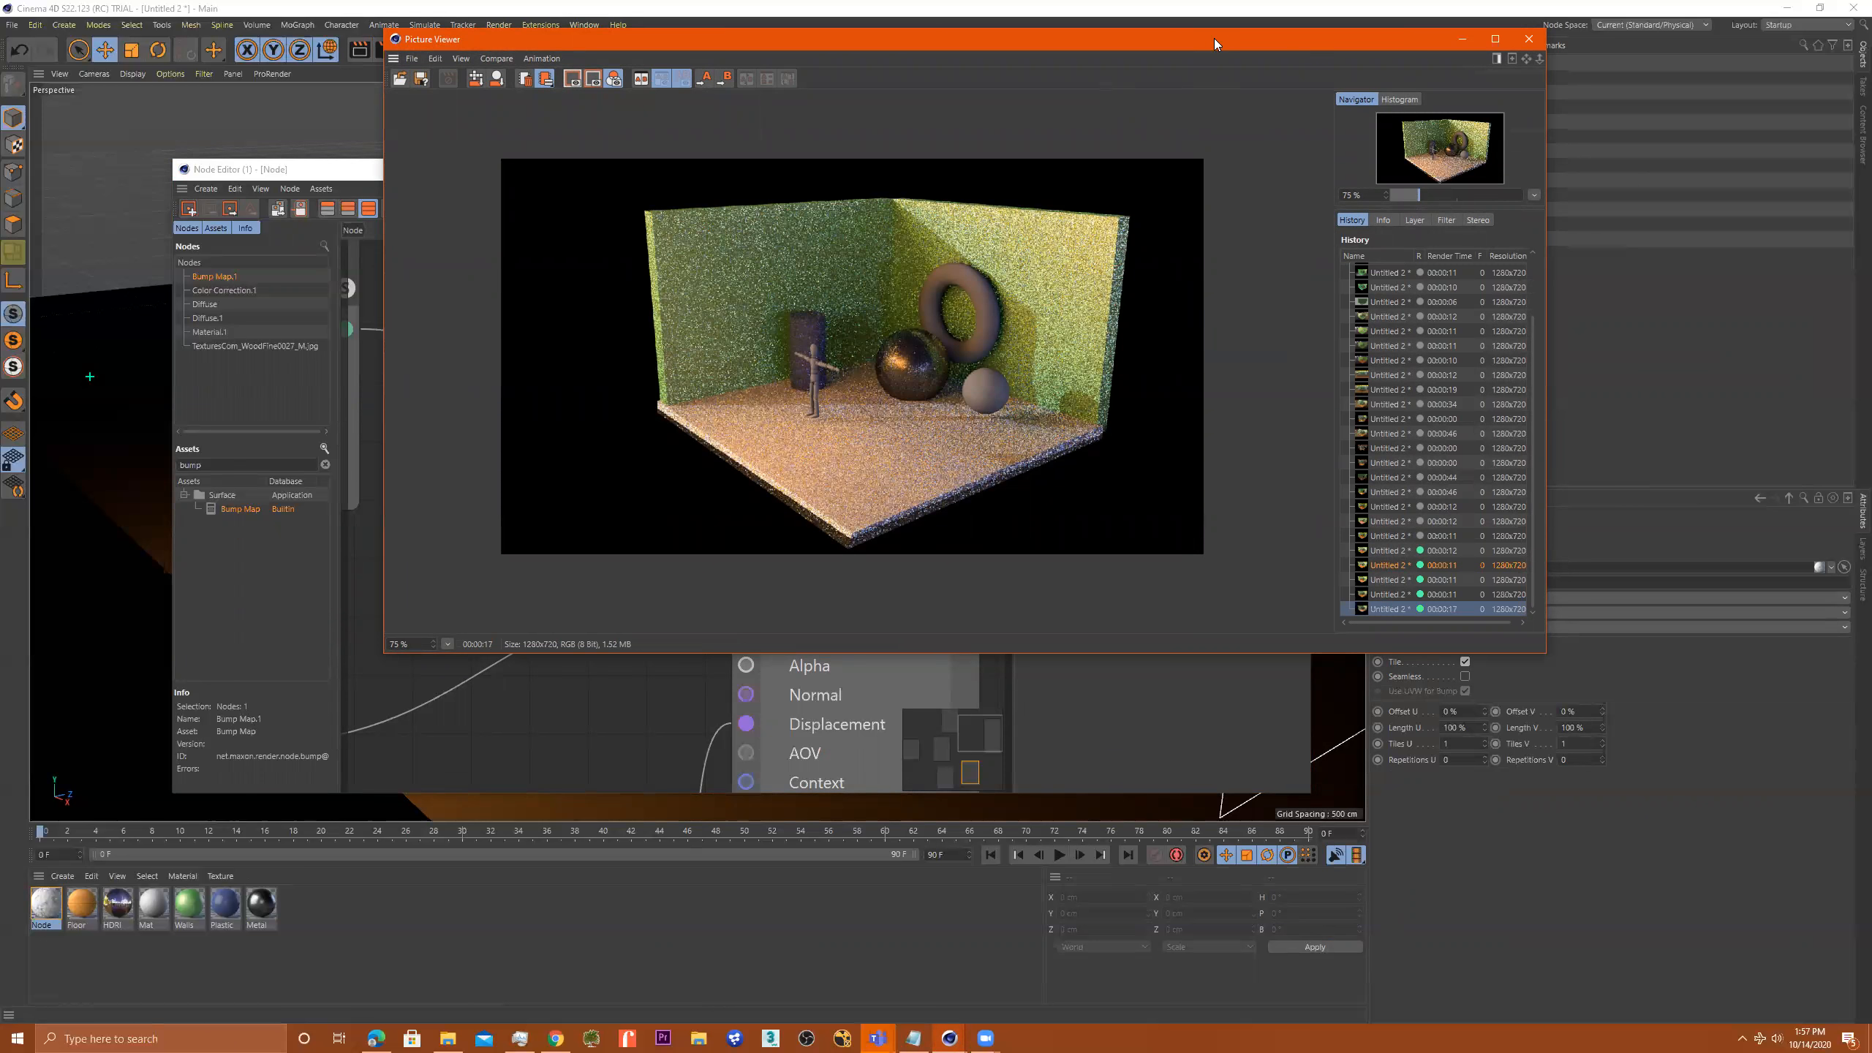
pyautogui.moveTo(1214, 38); pyautogui.dragTo(800, 149)
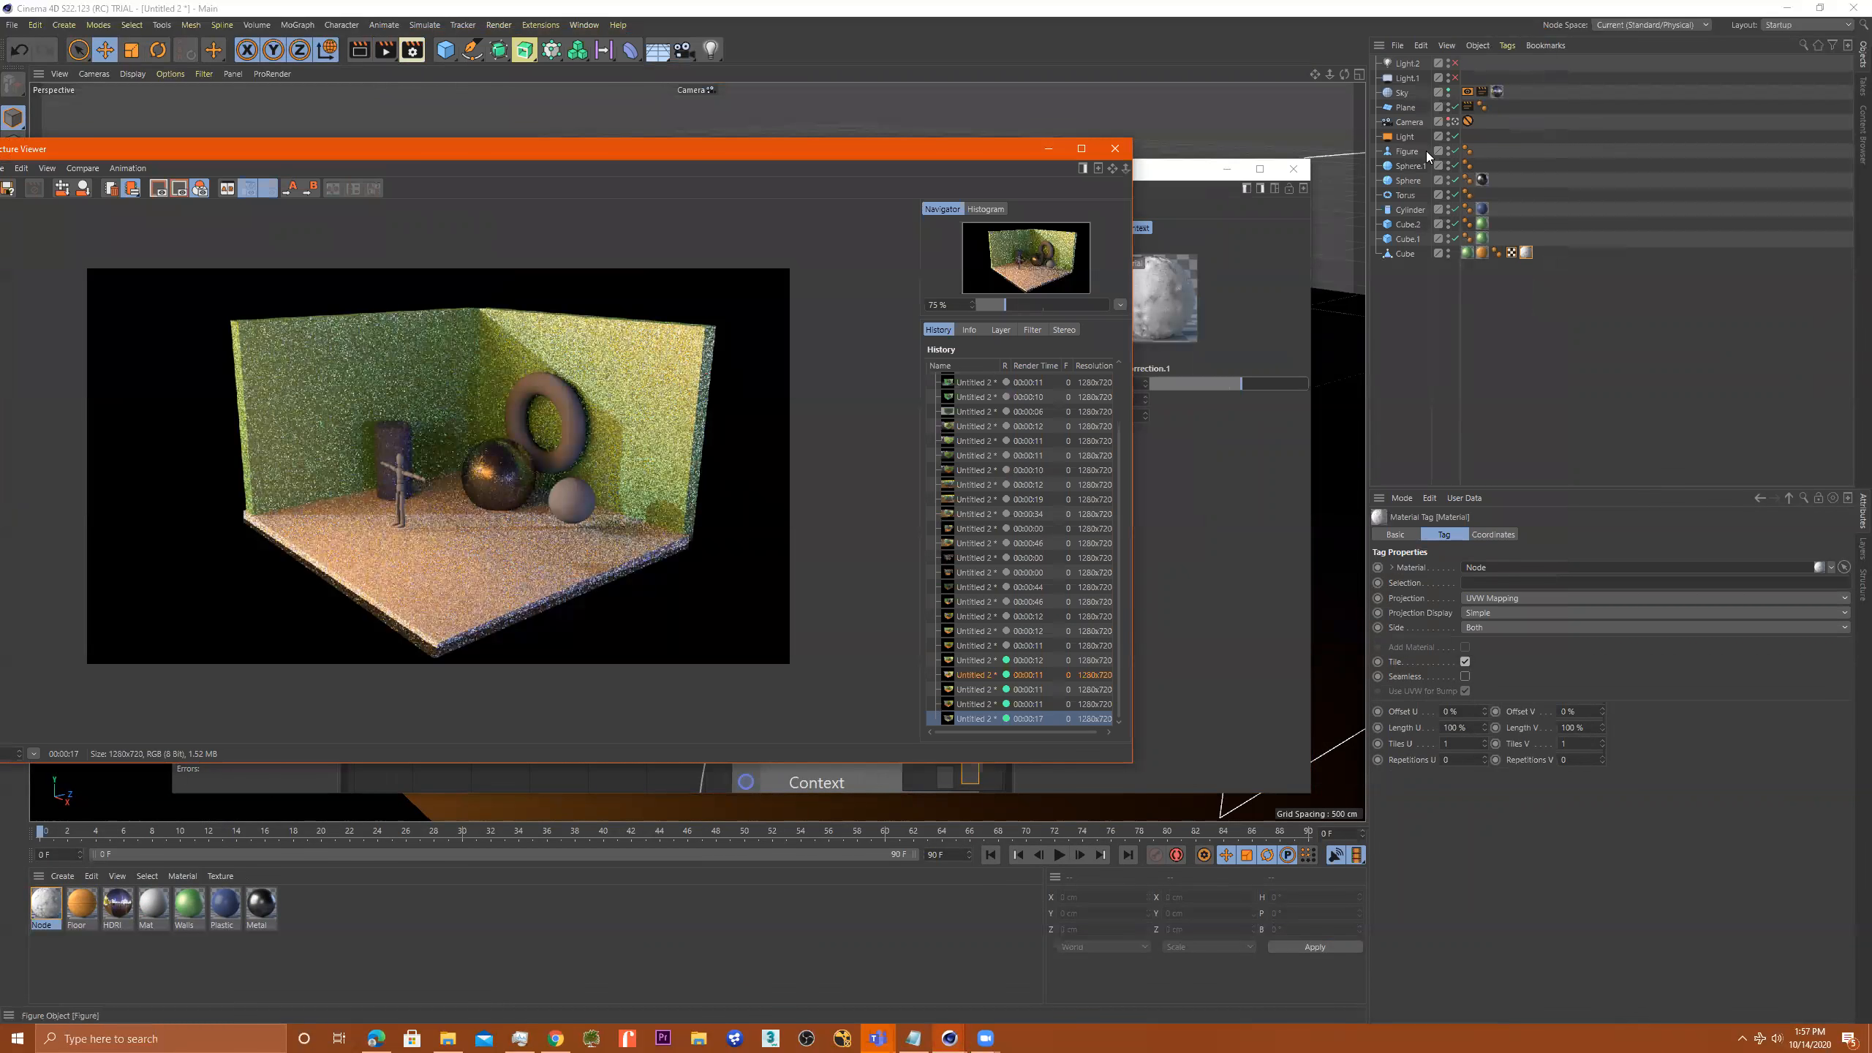
# Disable the Figure, both spheres, the Torus and the Cylinder, and render the room to the Picture Viewer
pyautogui.click(1455, 151)
pyautogui.click(1455, 166)
pyautogui.click(1455, 181)
pyautogui.click(1455, 195)
pyautogui.click(1455, 210)
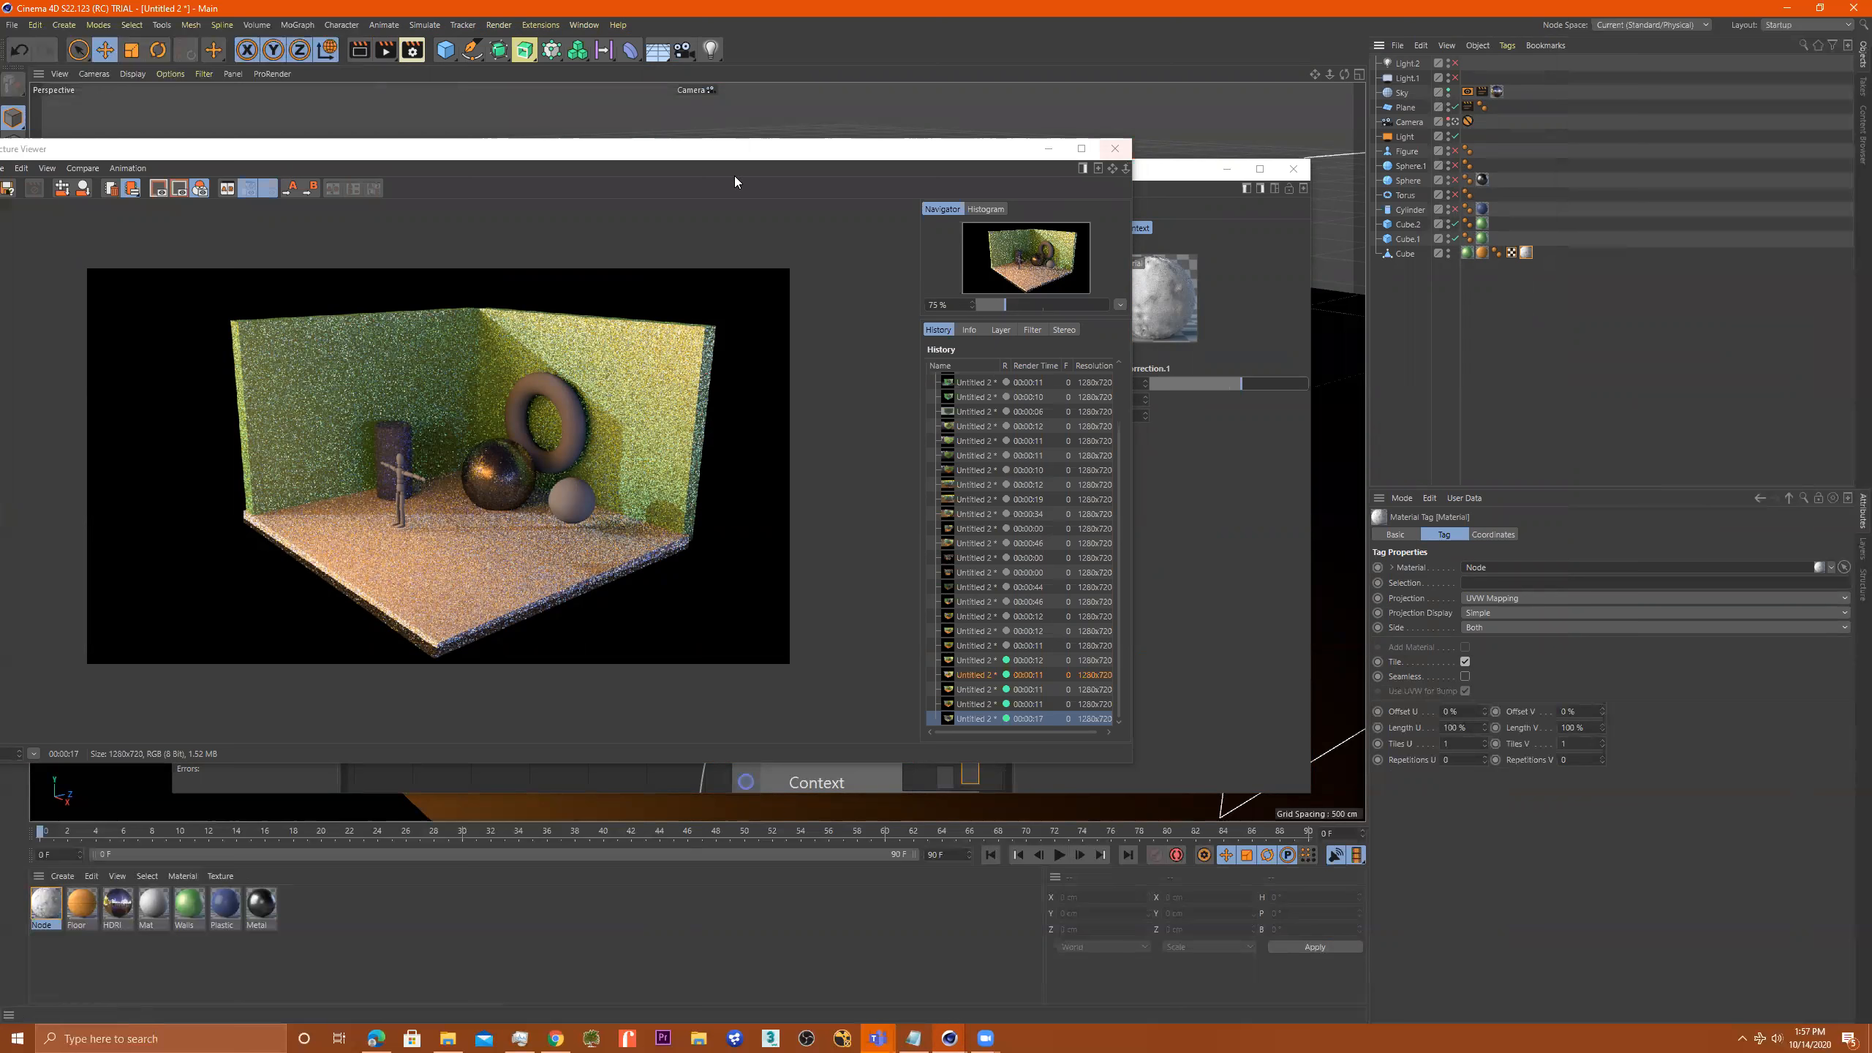
pyautogui.click(781, 152)
pyautogui.moveTo(781, 152); pyautogui.dragTo(1111, 154)
pyautogui.click(412, 49)
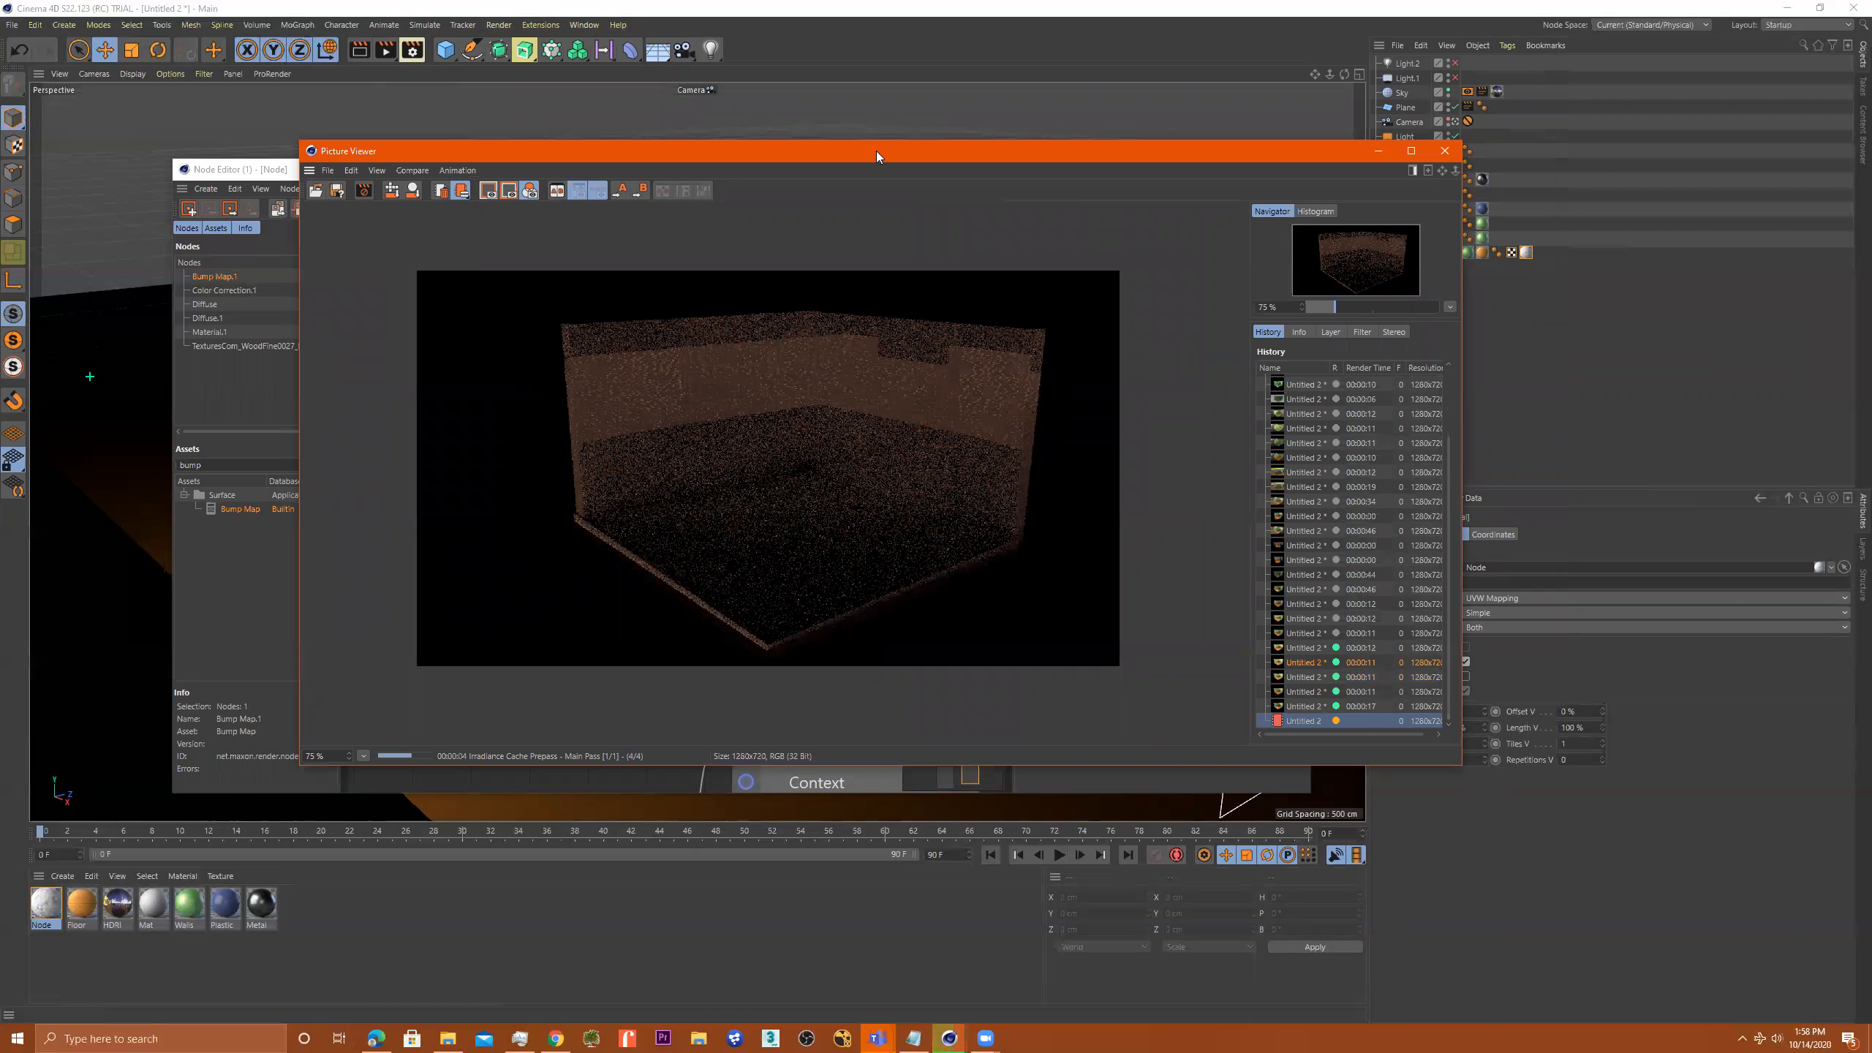
pyautogui.moveTo(876, 150); pyautogui.dragTo(807, 98)
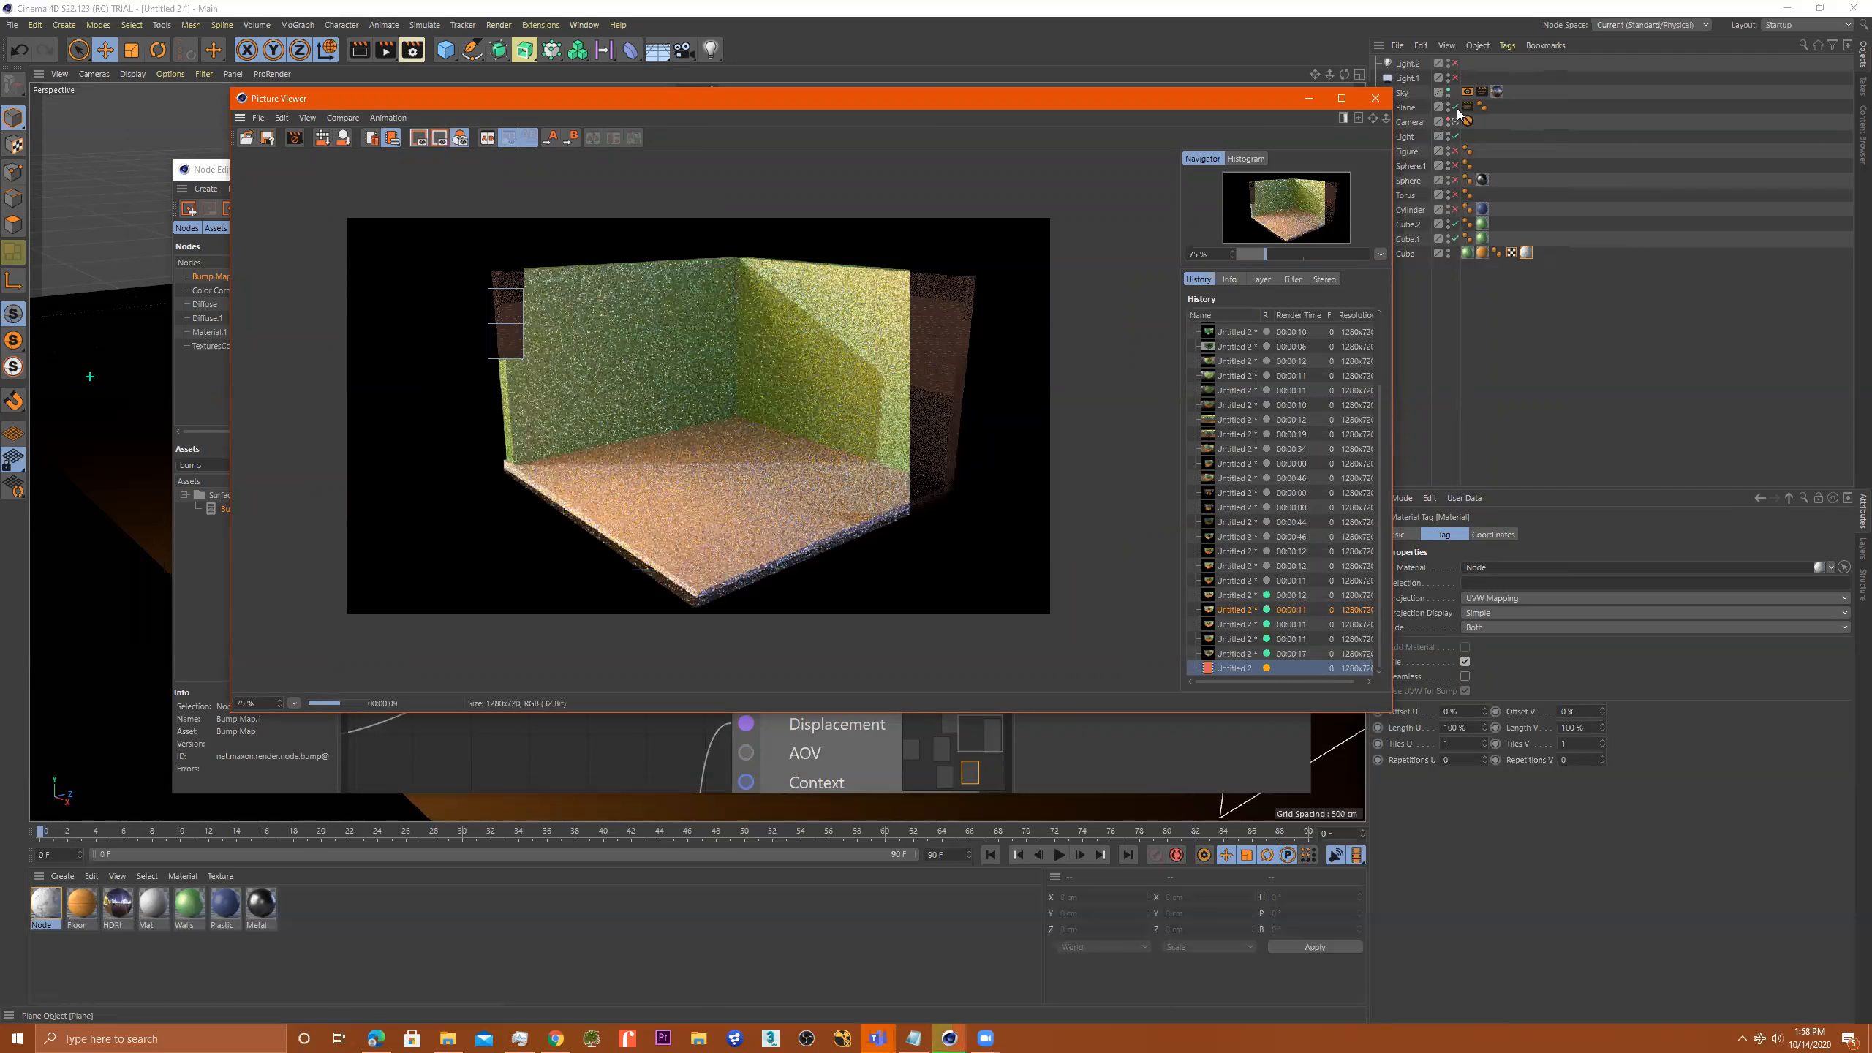
pyautogui.moveTo(1285, 99); pyautogui.dragTo(1082, 122)
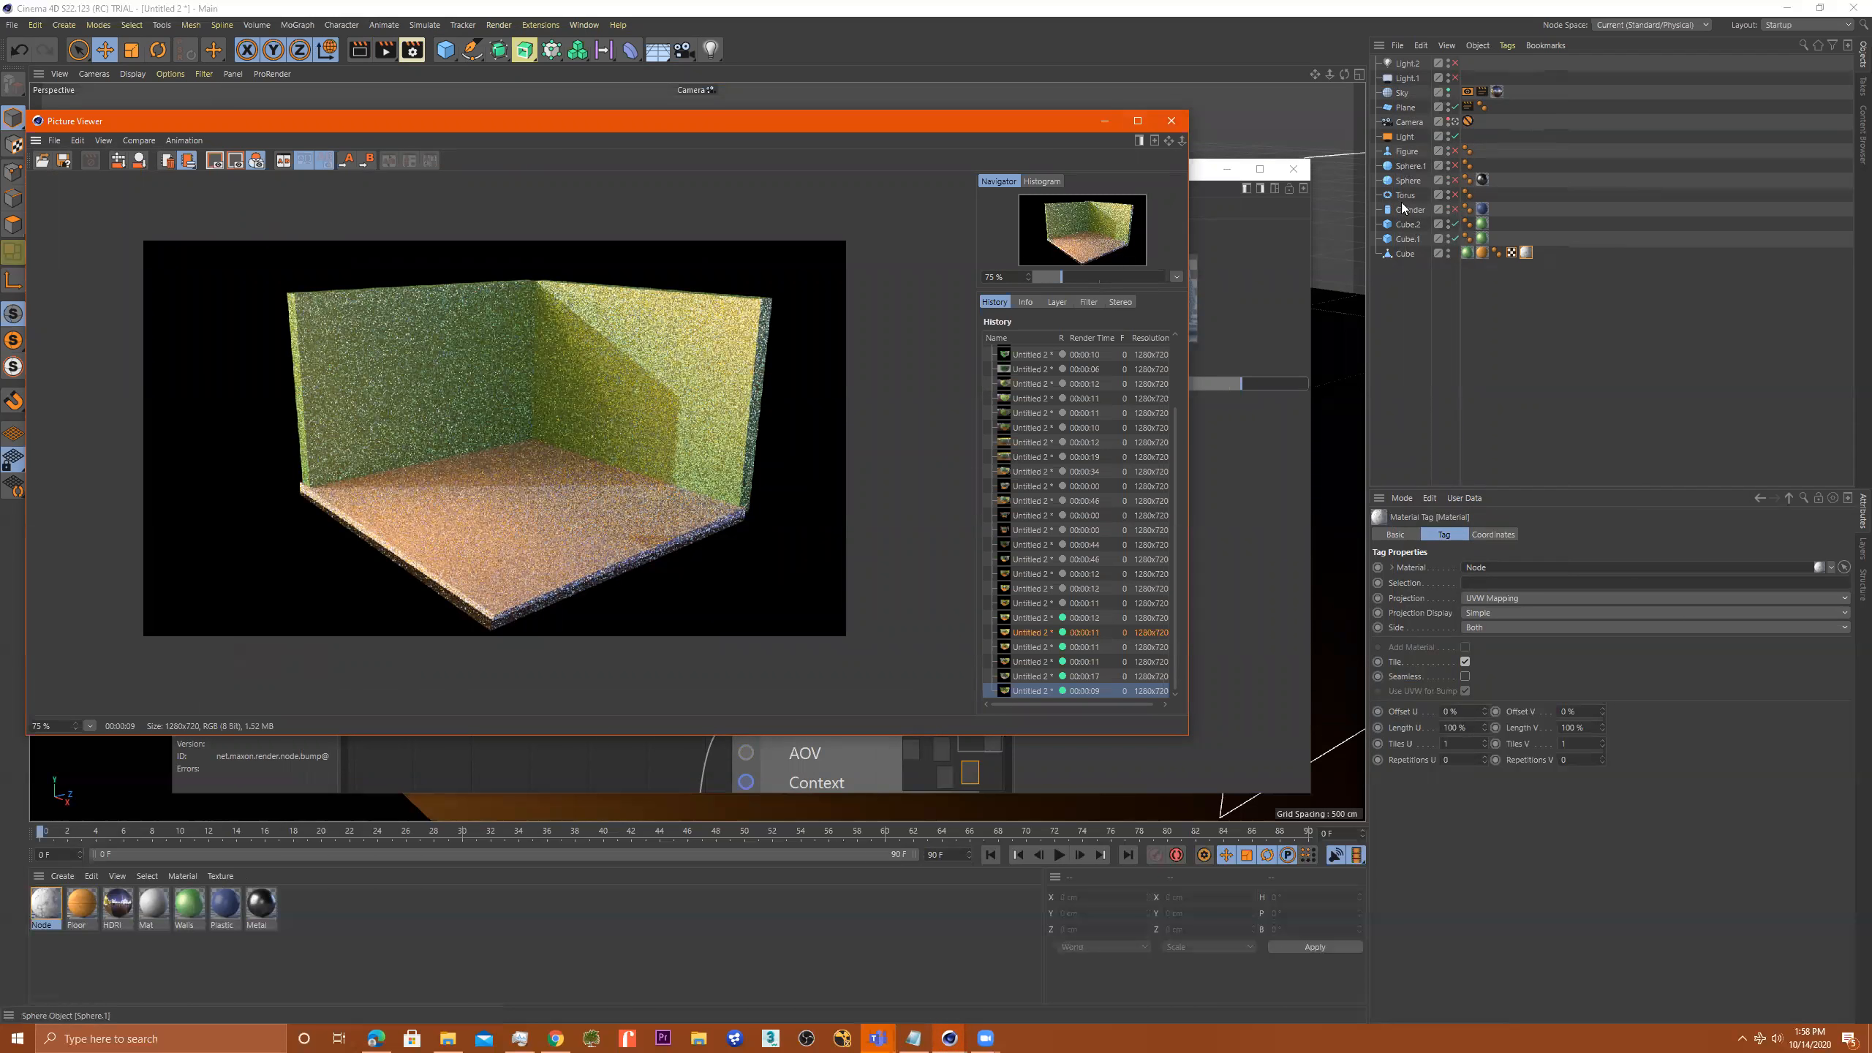
# Turn off Cast Shadows, Seen by Camera, Seen by Rays and Seen by GI in the Sky's Compositing tag
pyautogui.click(1402, 93)
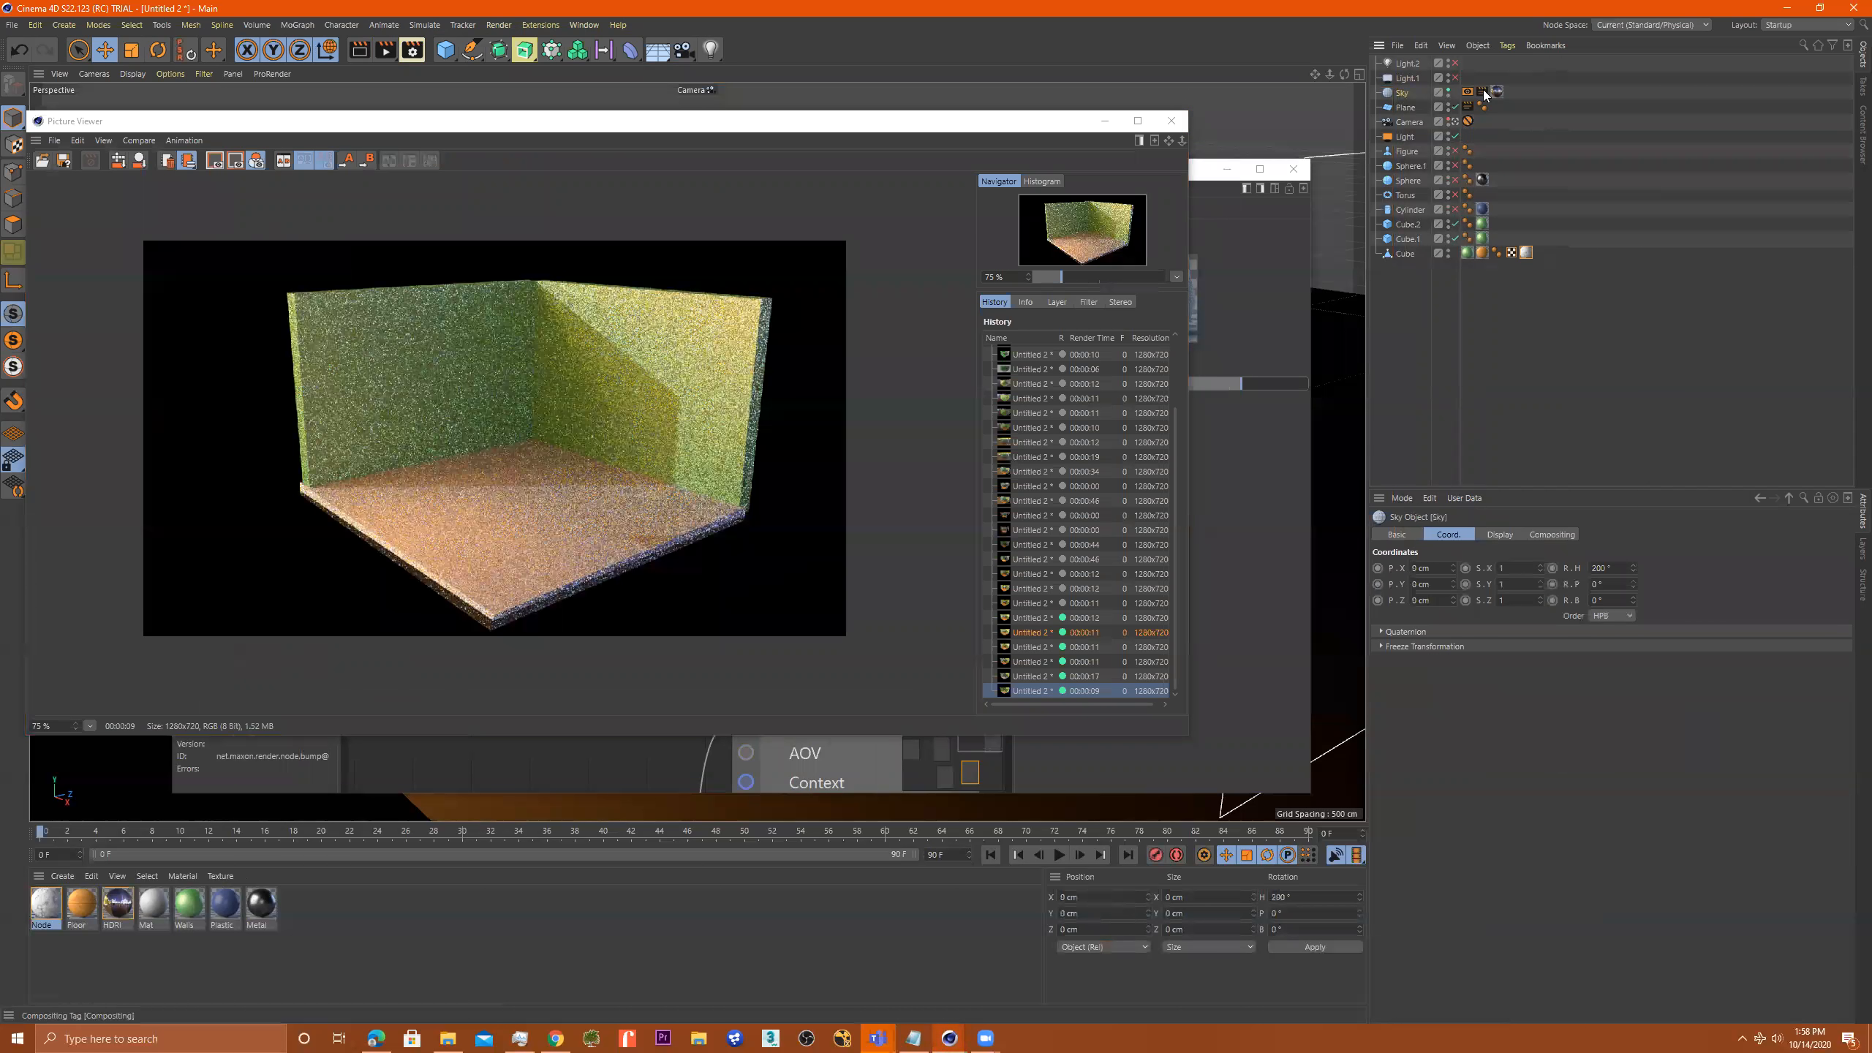
pyautogui.click(1482, 92)
pyautogui.click(1457, 568)
pyautogui.click(1458, 616)
pyautogui.click(1456, 631)
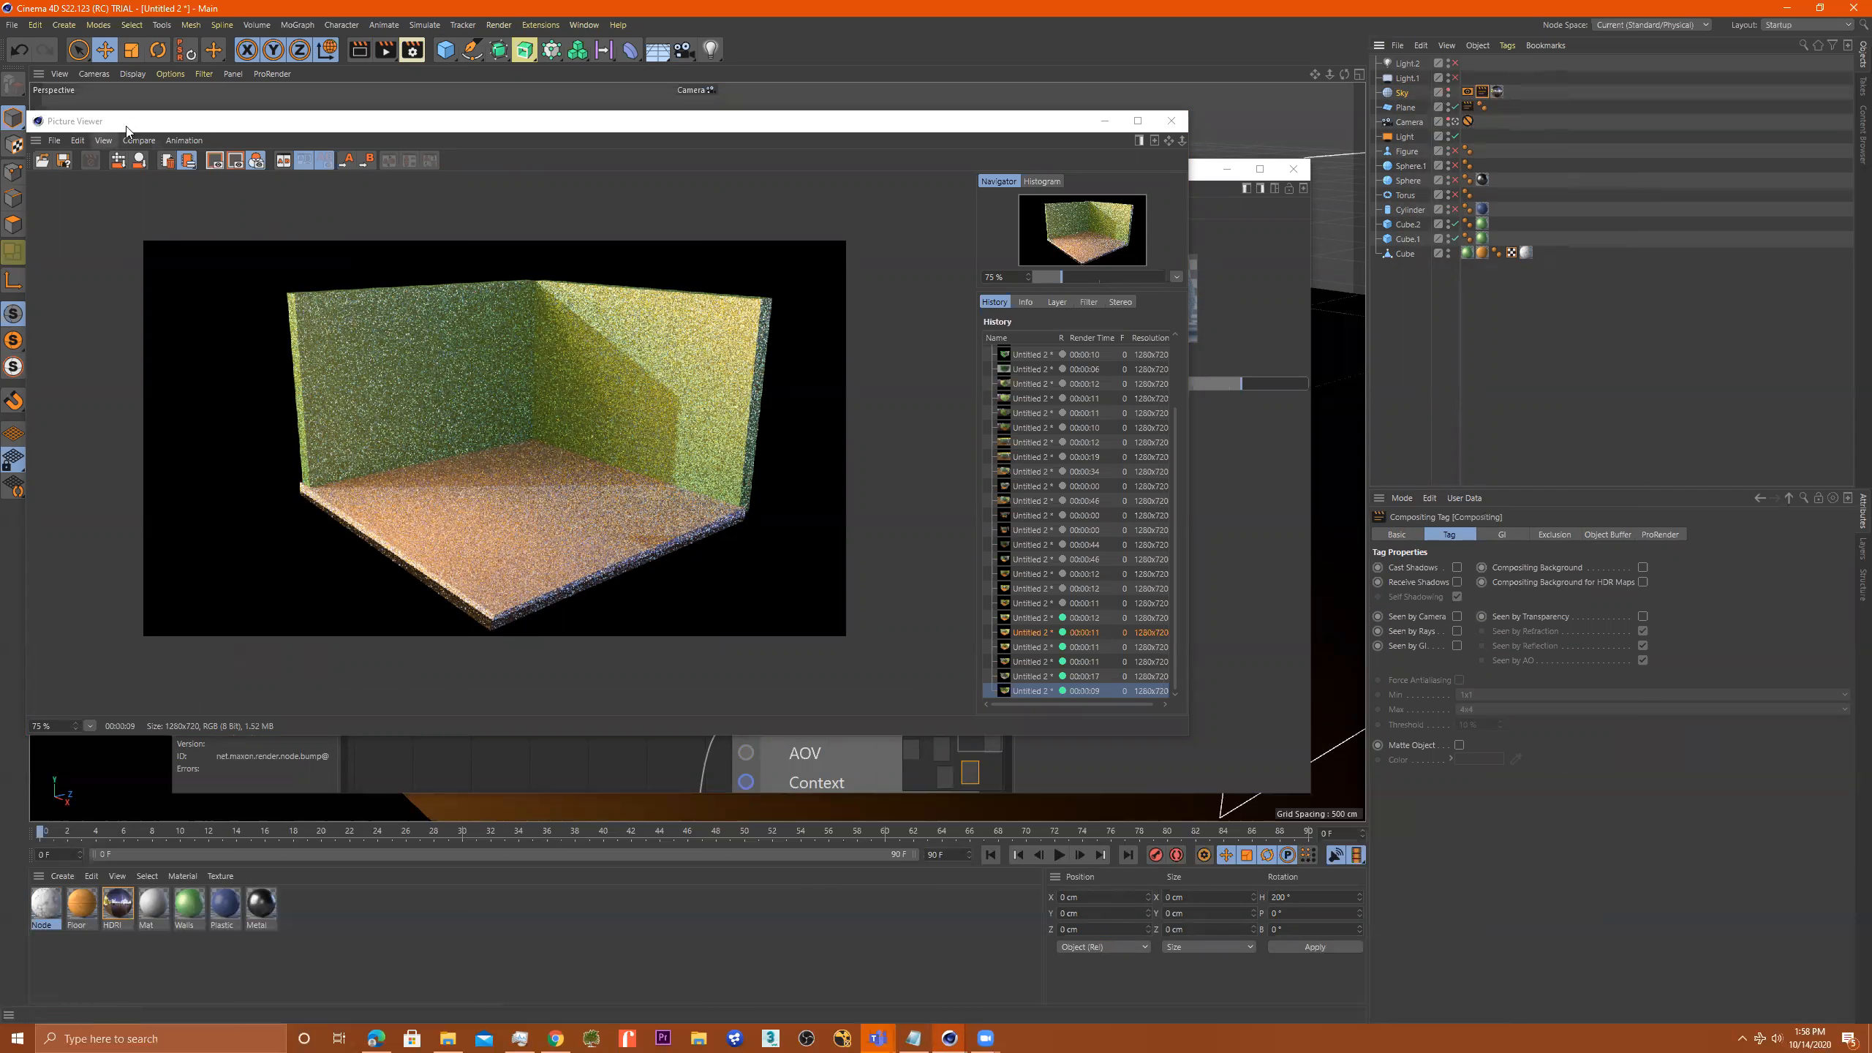
# Render the room without the sky's lighting and select the Node material to show its settings
pyautogui.click(384, 50)
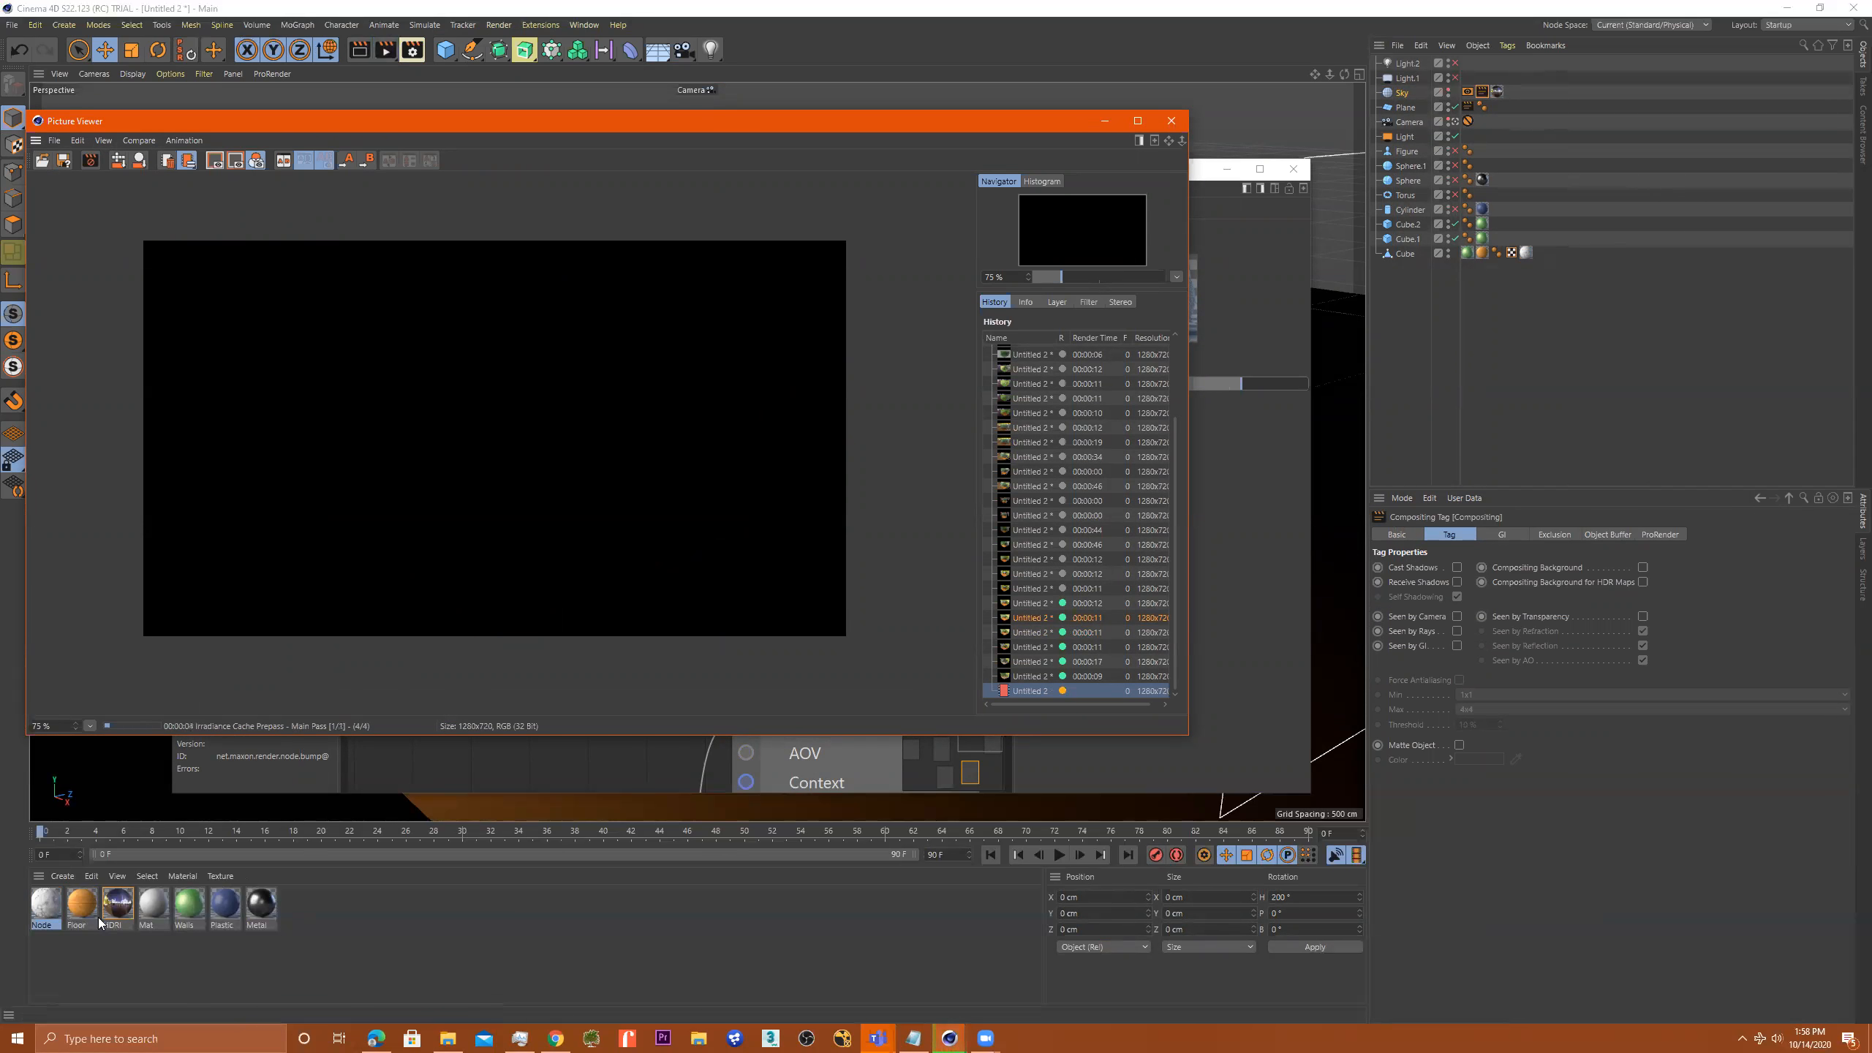
pyautogui.click(45, 909)
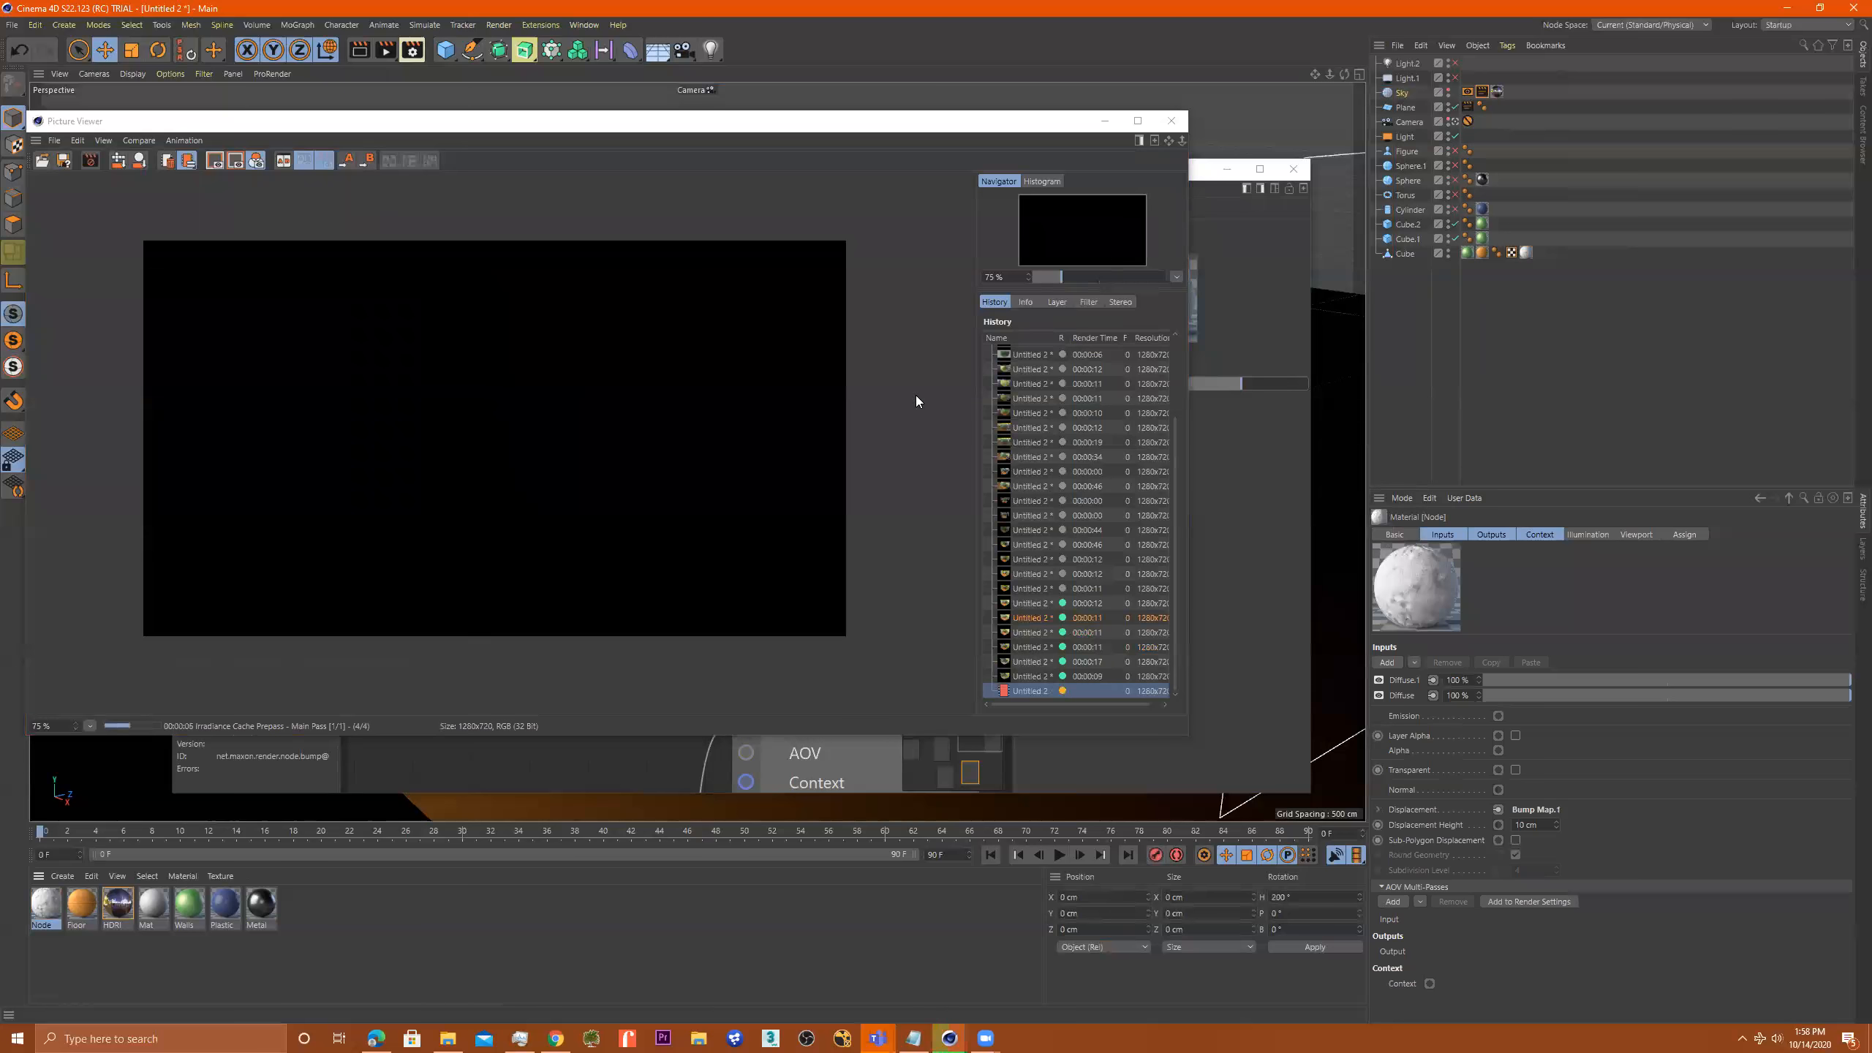
pyautogui.moveTo(582, 133); pyautogui.dragTo(818, 60)
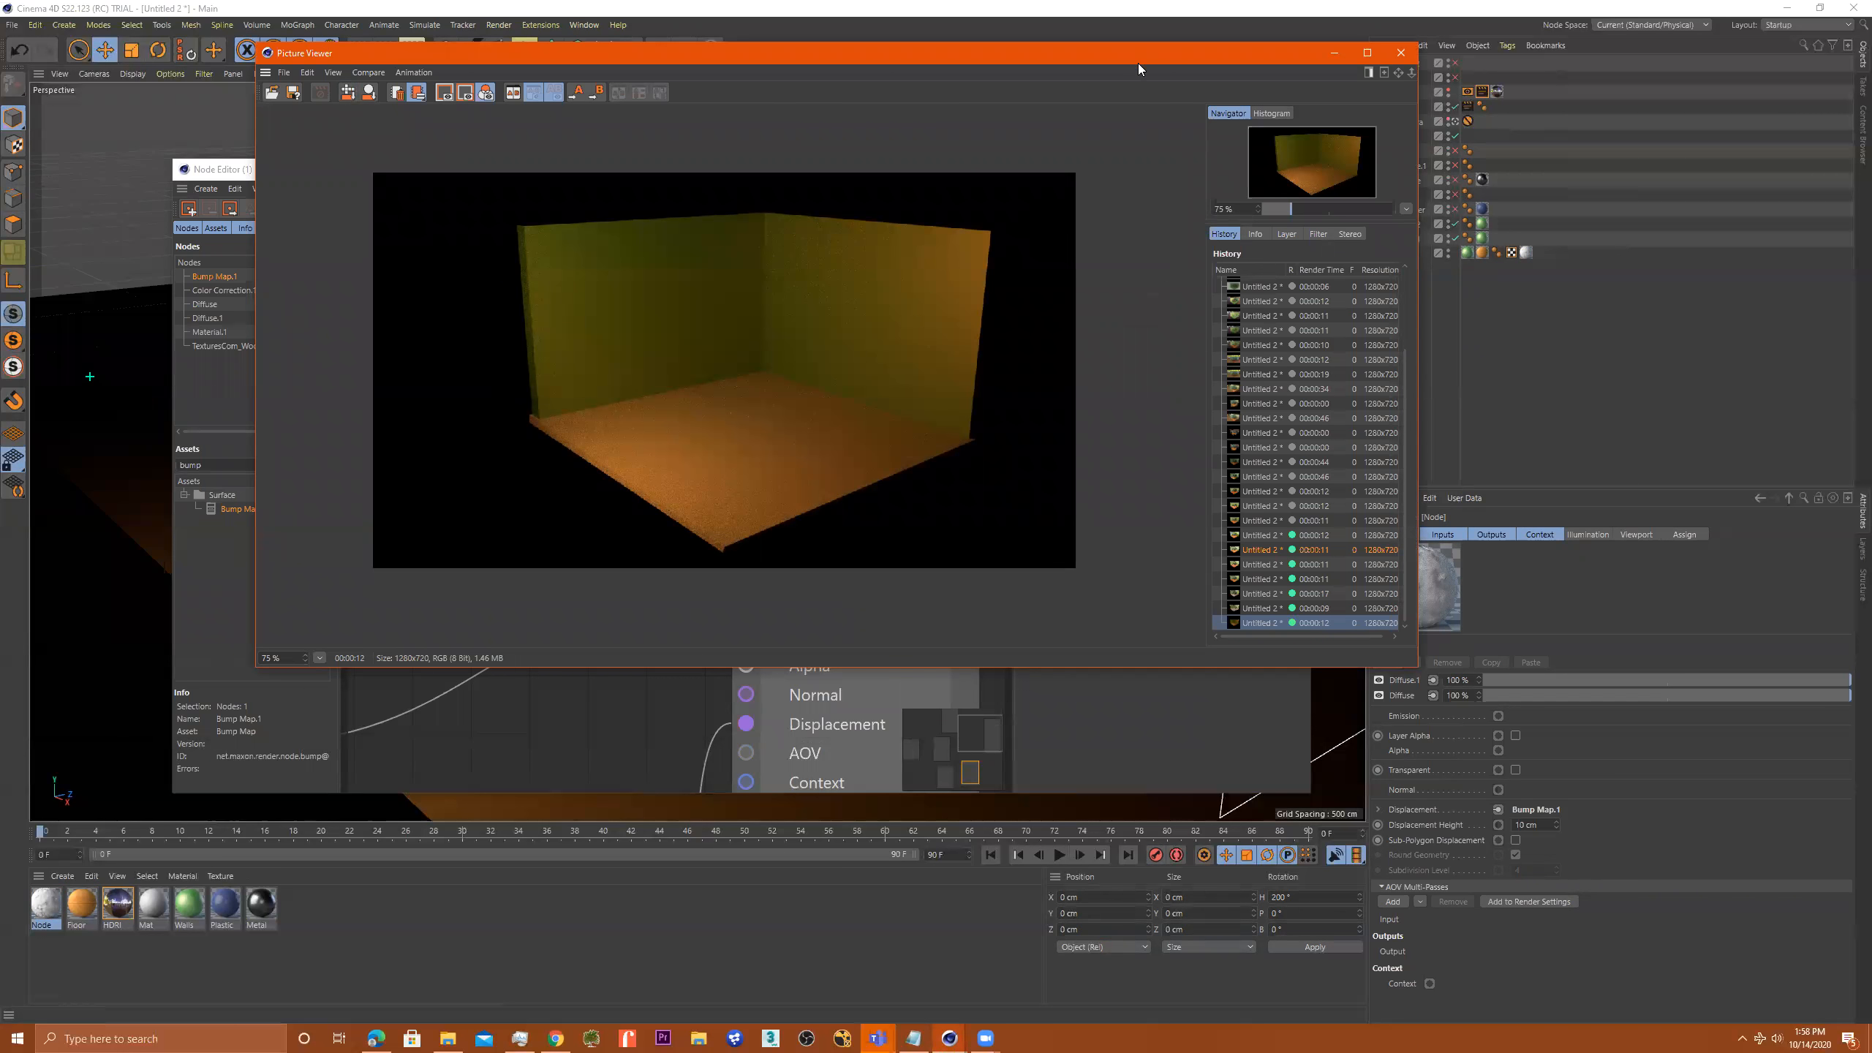
# Move the open windows aside and apply the Node material to the floor again
pyautogui.moveTo(1137, 63); pyautogui.dragTo(1299, 607)
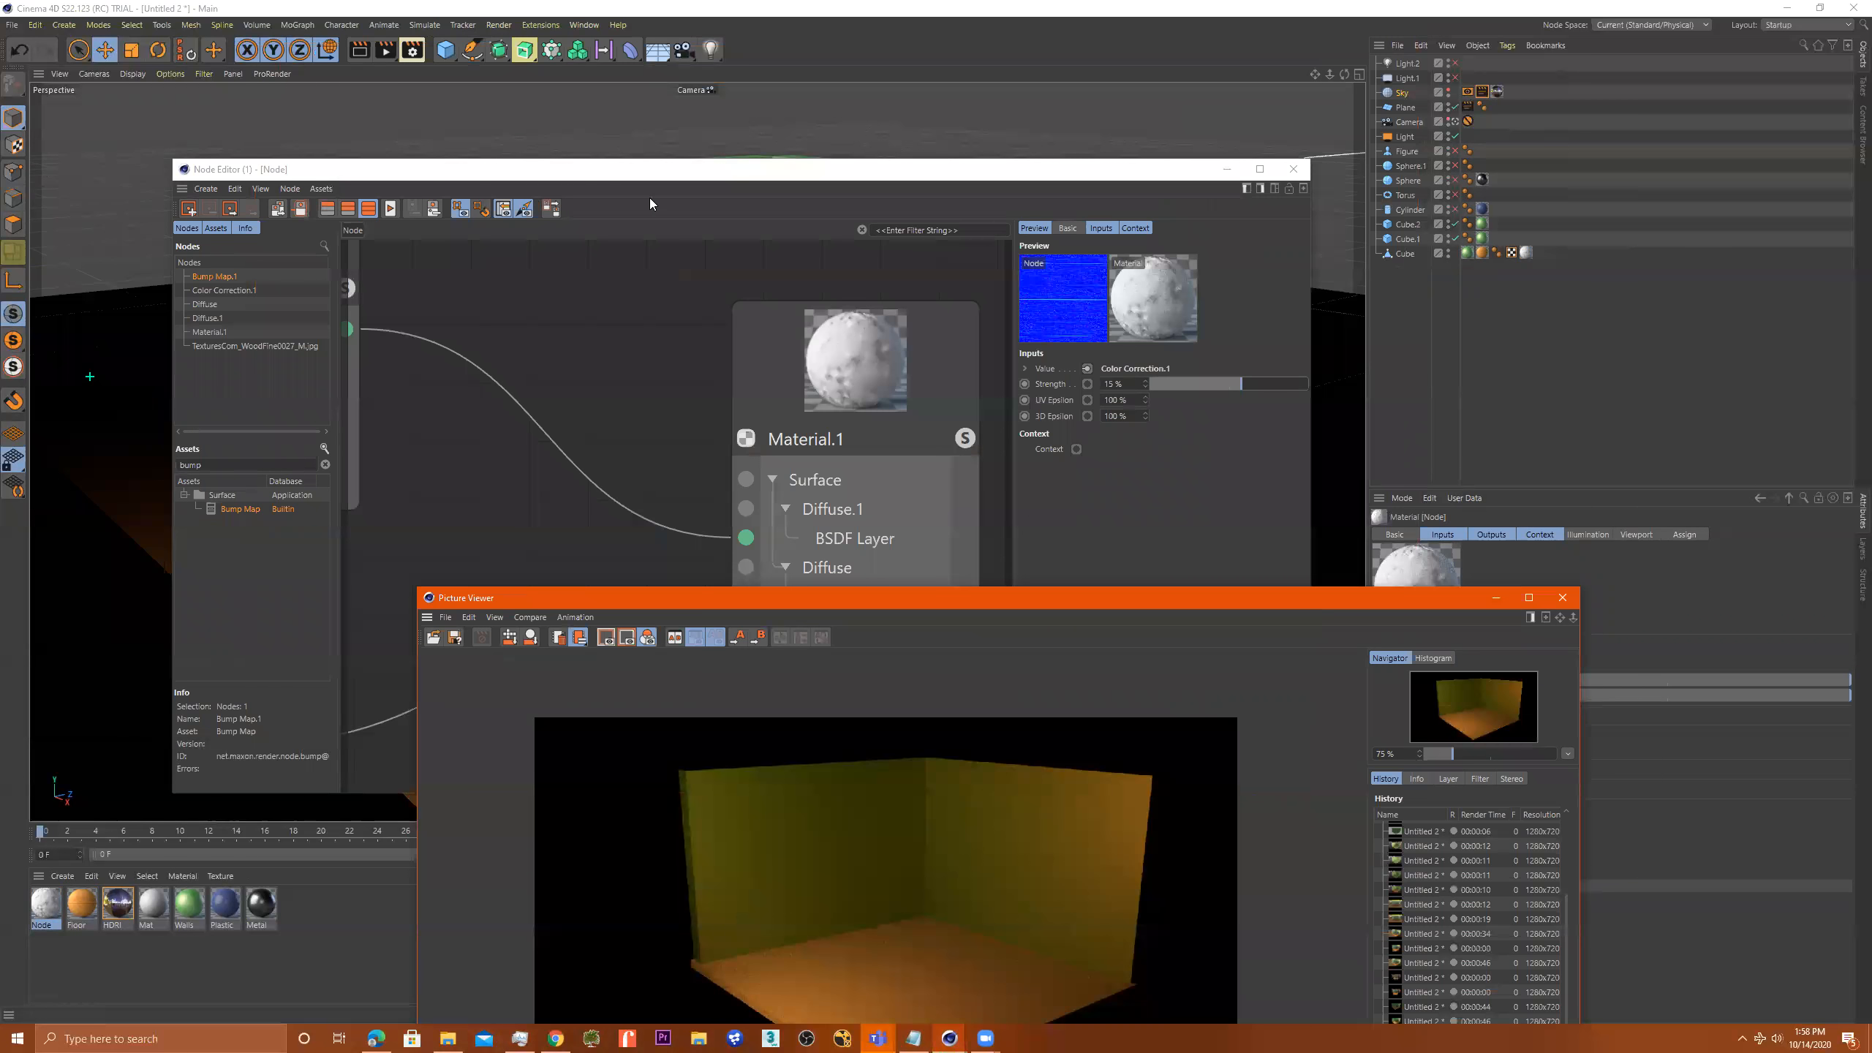
pyautogui.moveTo(654, 177); pyautogui.dragTo(1241, 179)
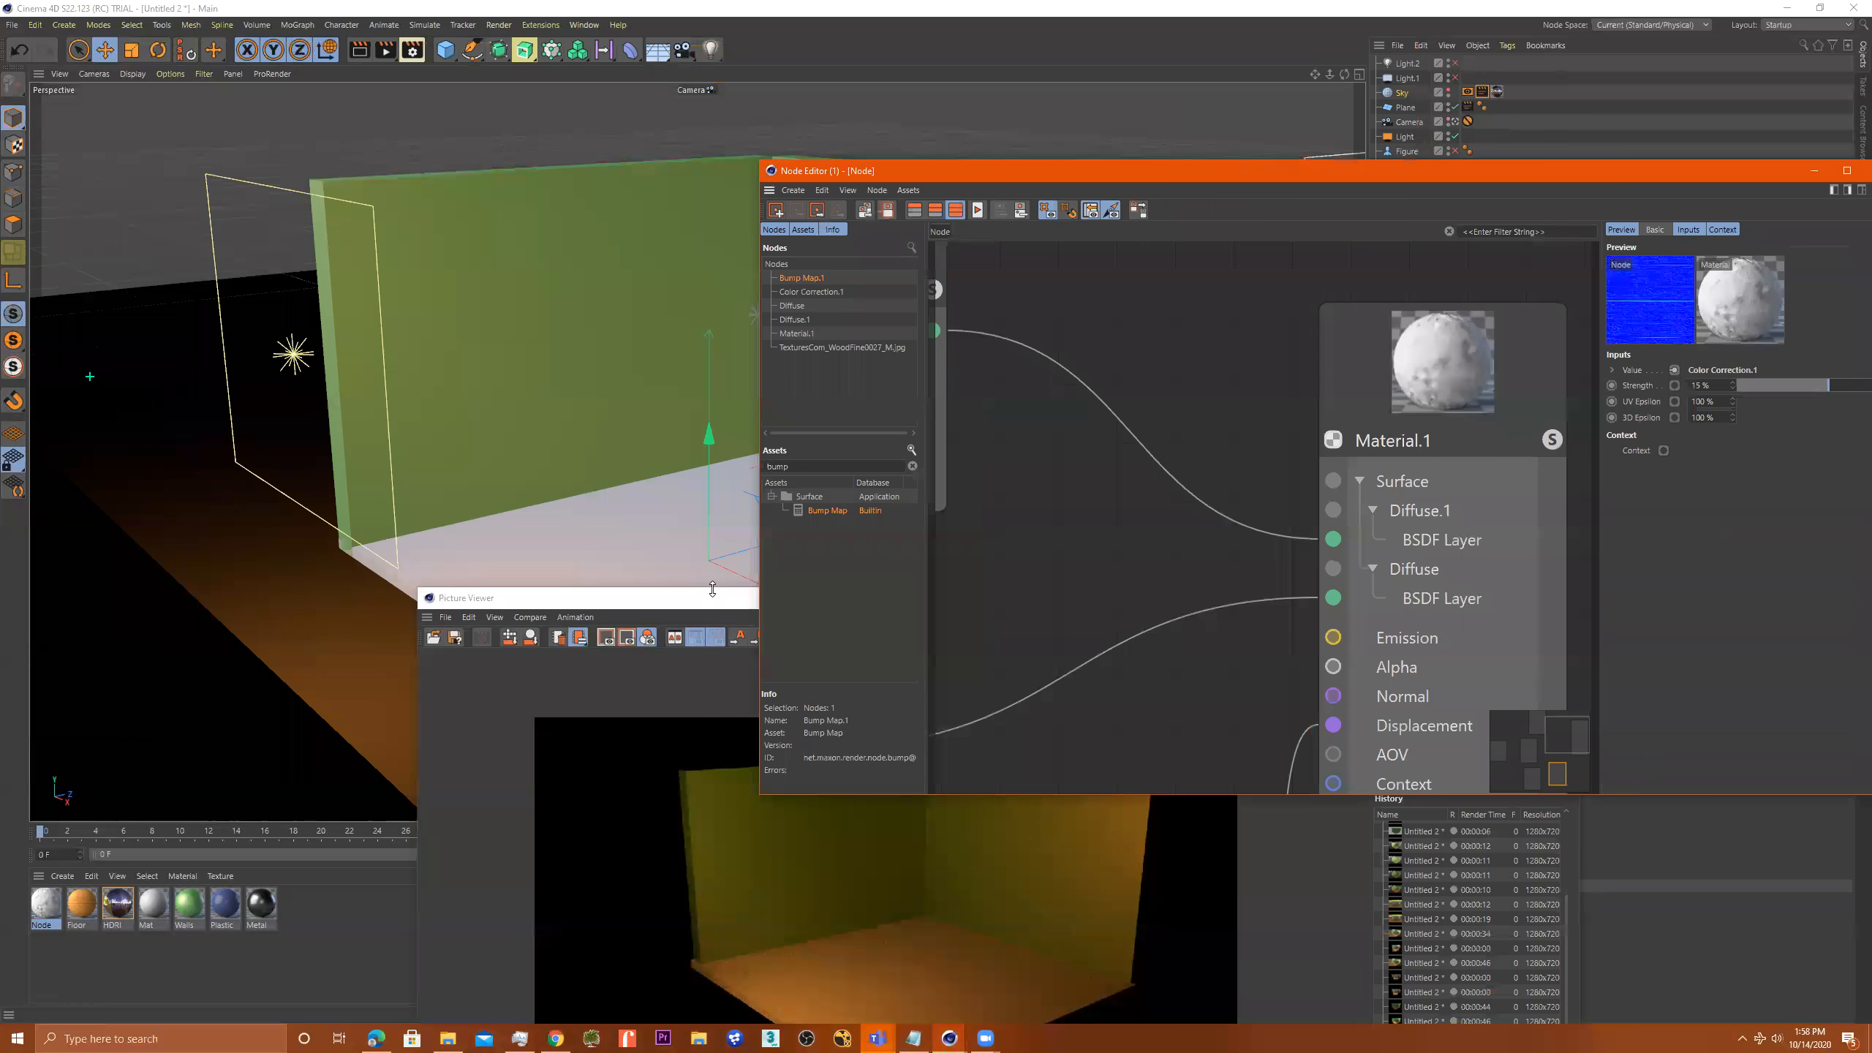
pyautogui.click(45, 905)
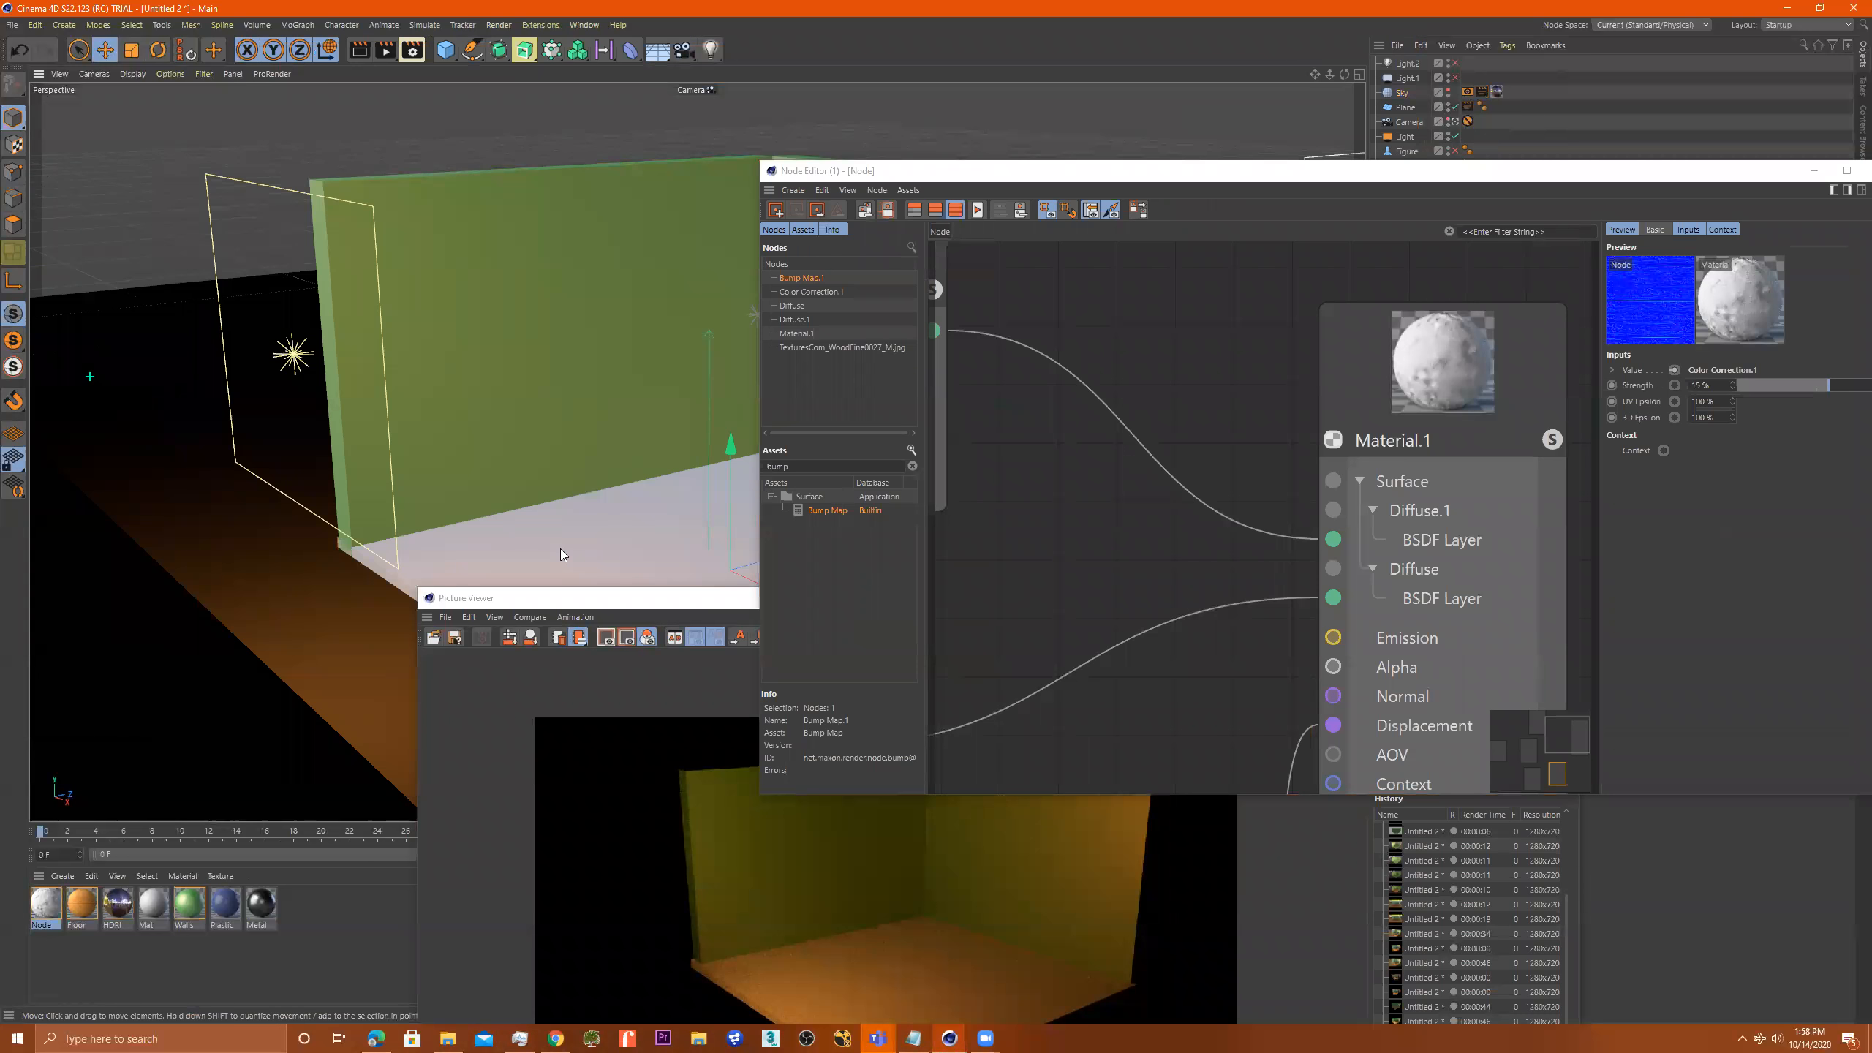
pyautogui.moveTo(1180, 172); pyautogui.dragTo(516, 591)
pyautogui.click(1006, 420)
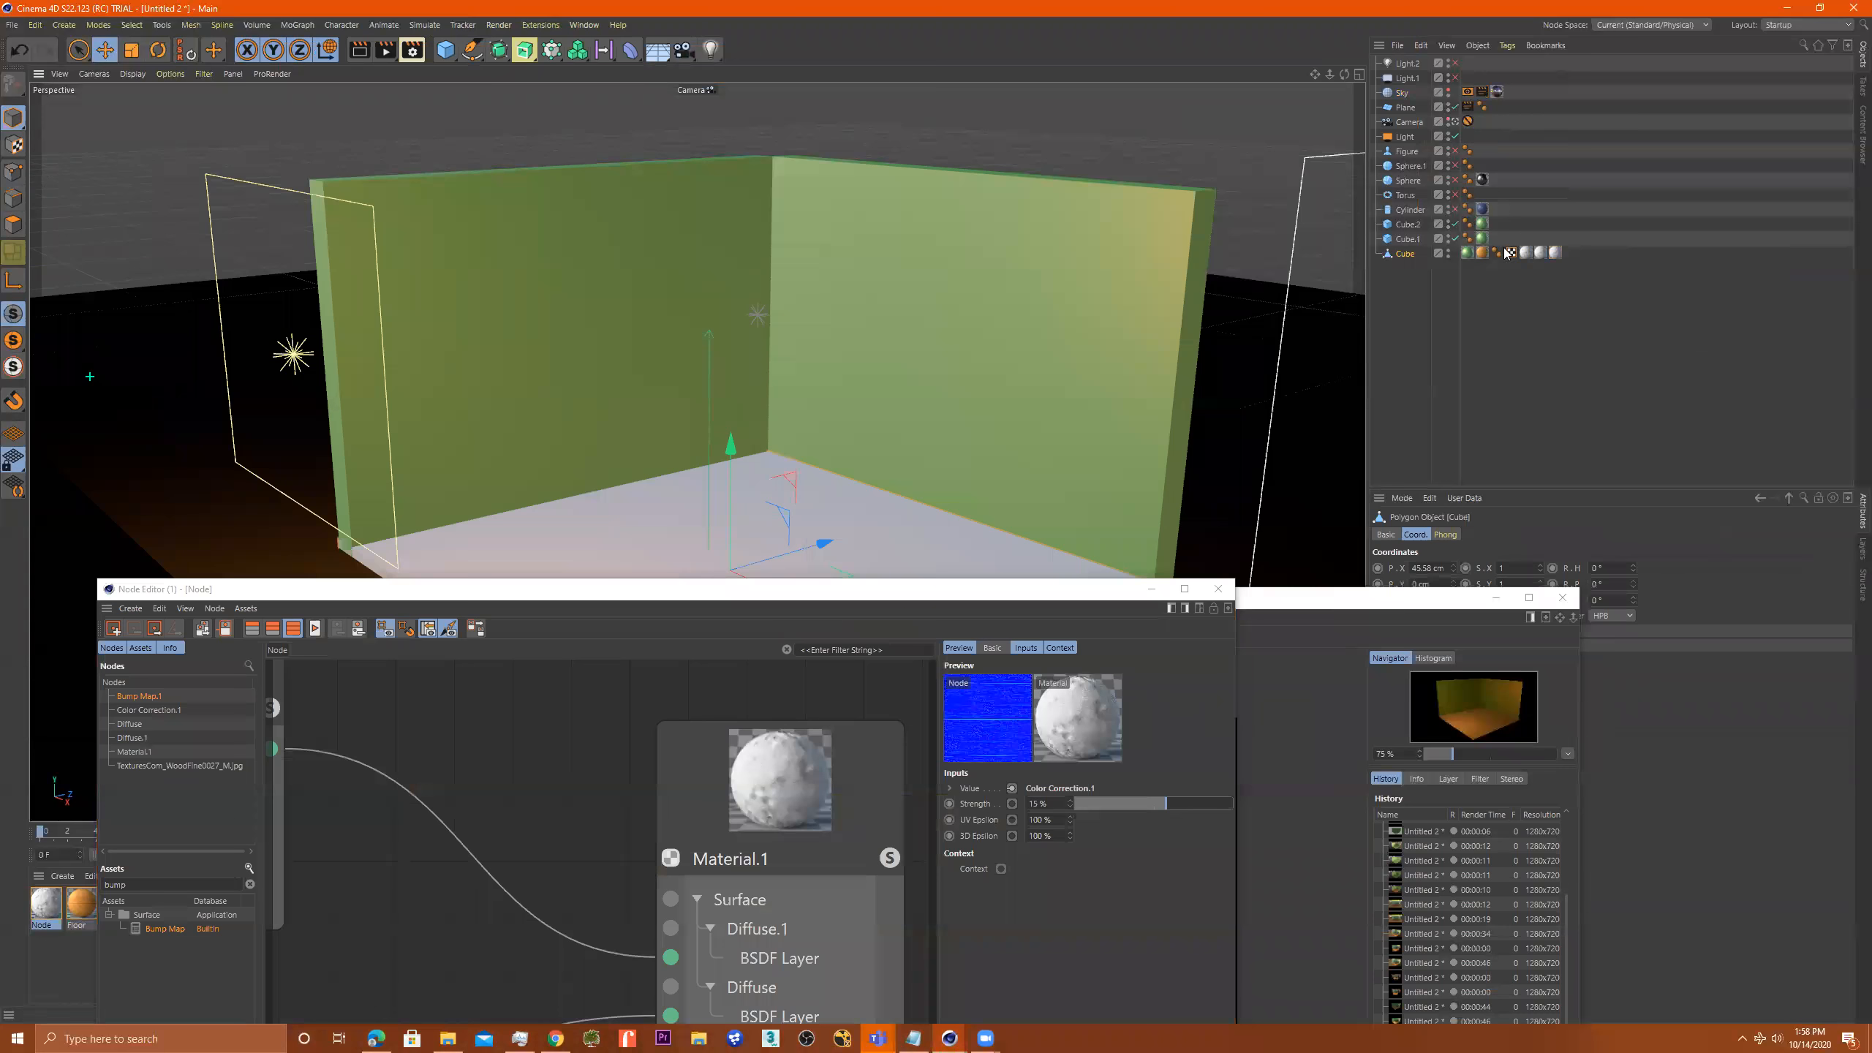
# Delete the Walls and Floor material tags and the duplicate Node tags from the Cube, keeping one Node tag
pyautogui.click(1482, 253)
pyautogui.keyDown('ctrl'); pyautogui.click(1485, 254); pyautogui.keyUp('ctrl')
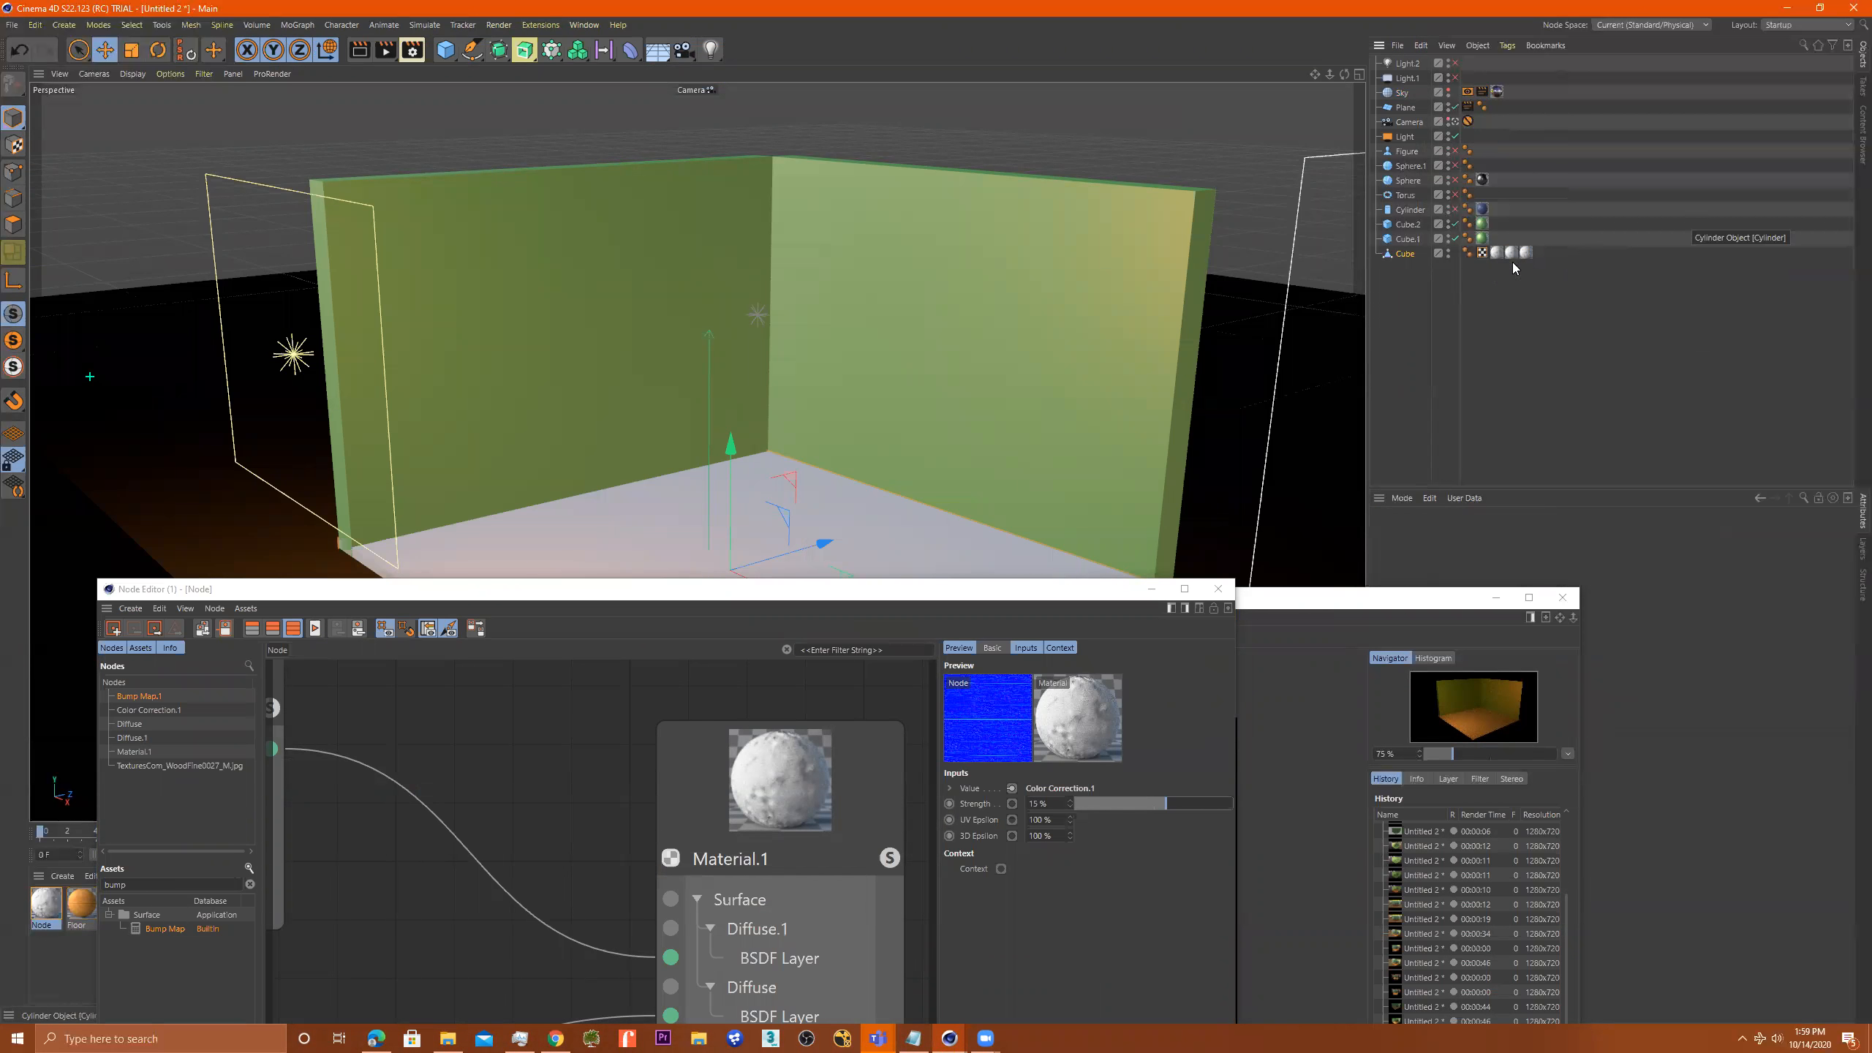
pyautogui.press('Delete')
pyautogui.press('Delete')
# Render the room with only the Node material on the floor and arrange the render and node windows
pyautogui.click(1098, 588)
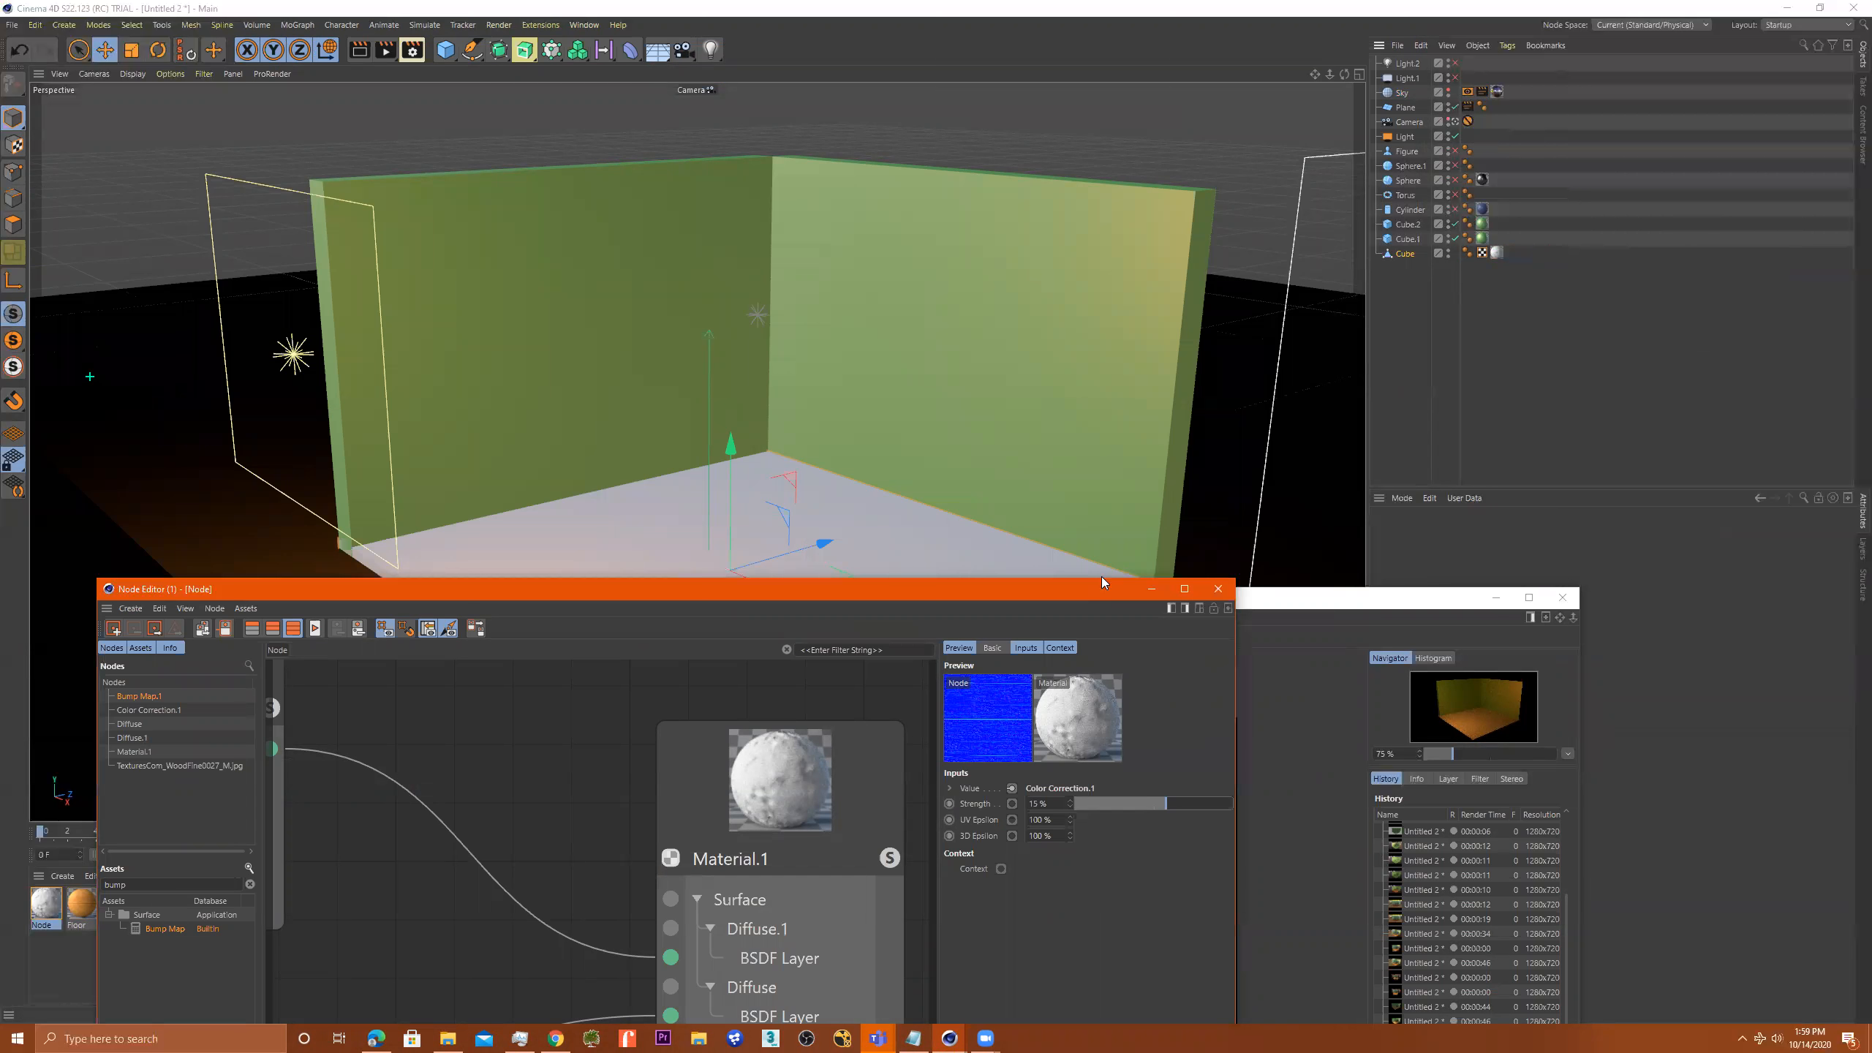
pyautogui.moveTo(1101, 580); pyautogui.dragTo(1319, 199)
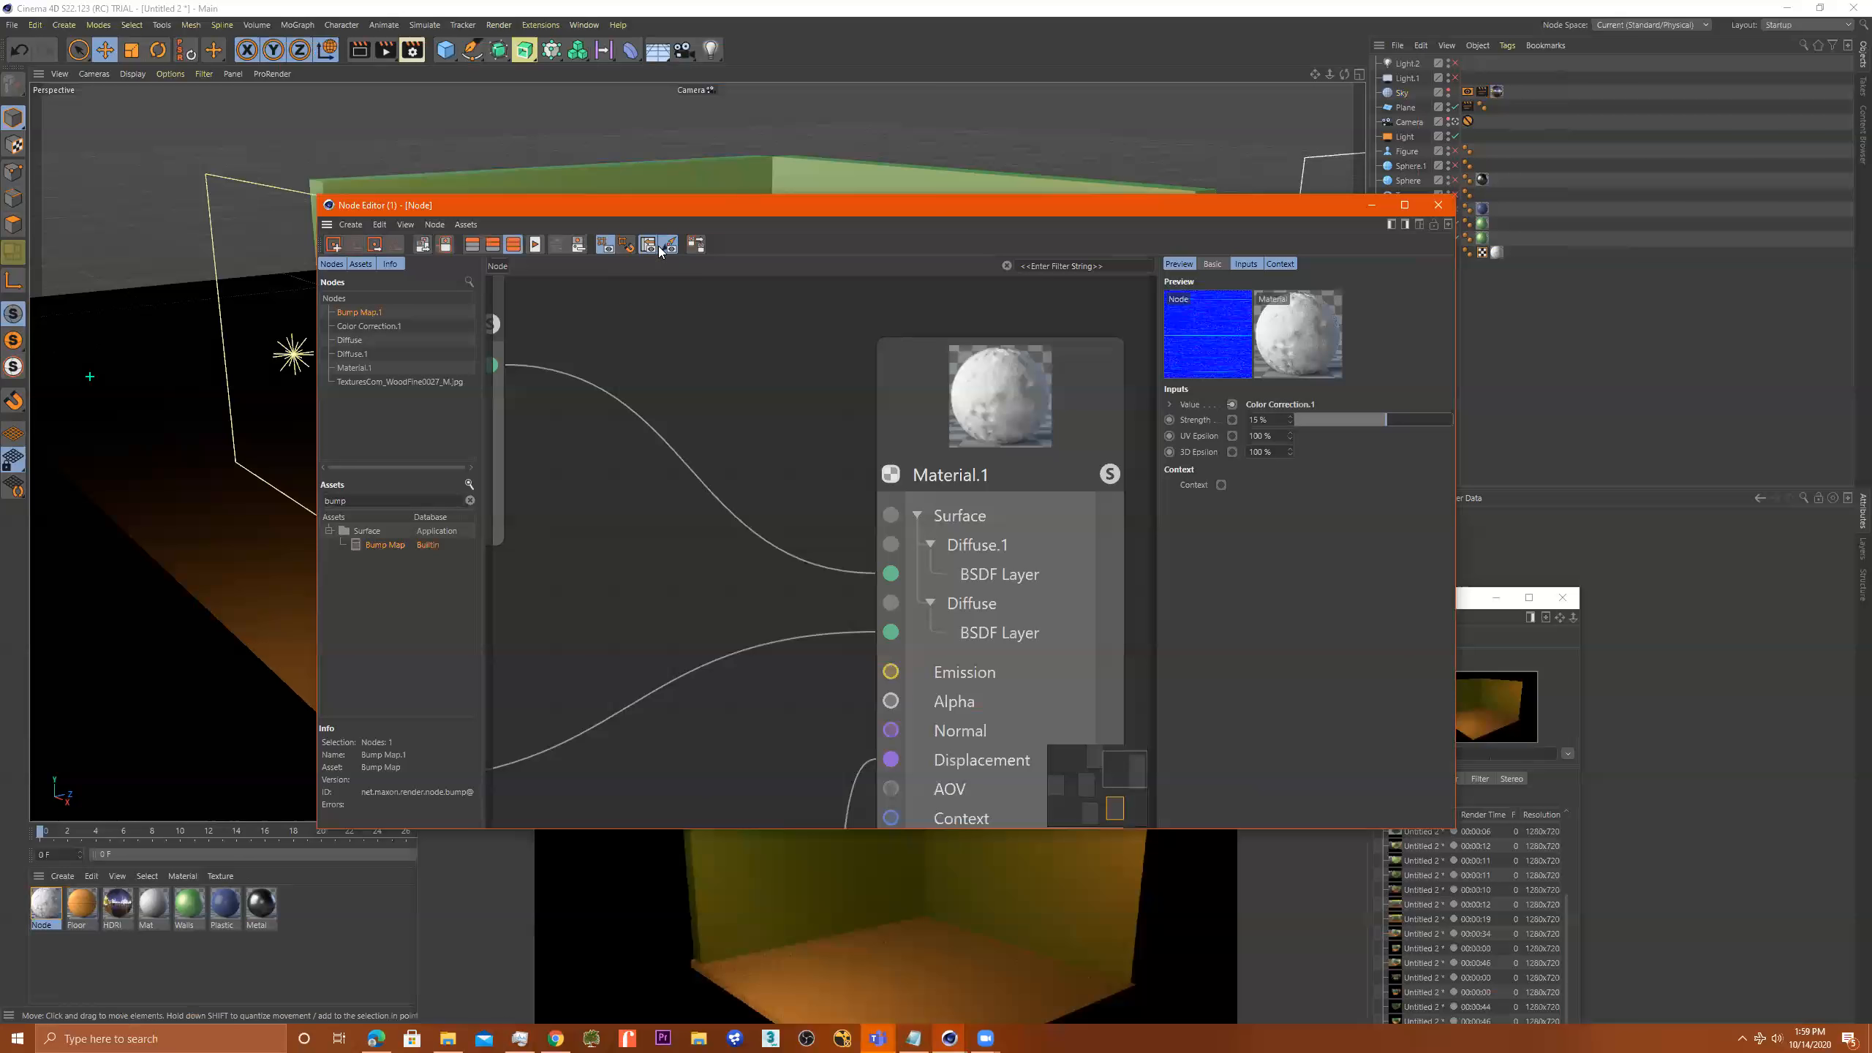
pyautogui.click(1476, 604)
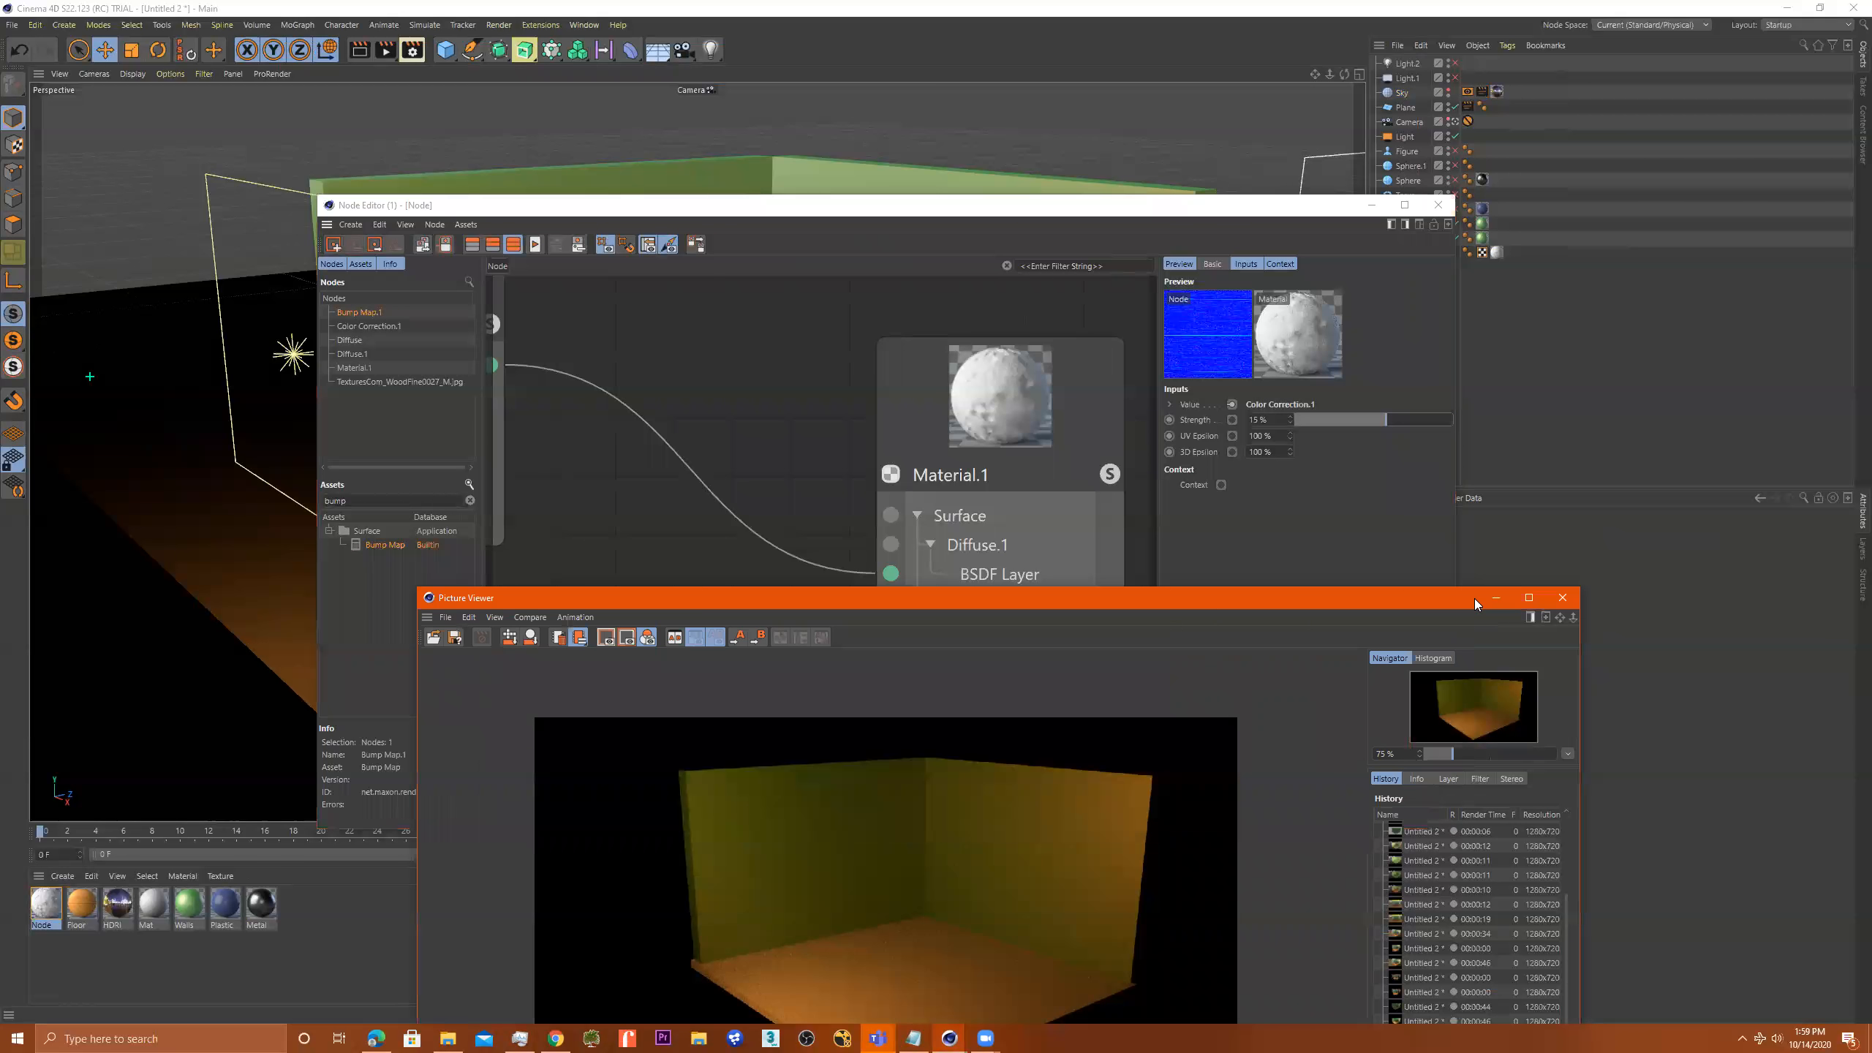
pyautogui.moveTo(1474, 598); pyautogui.dragTo(1477, 290)
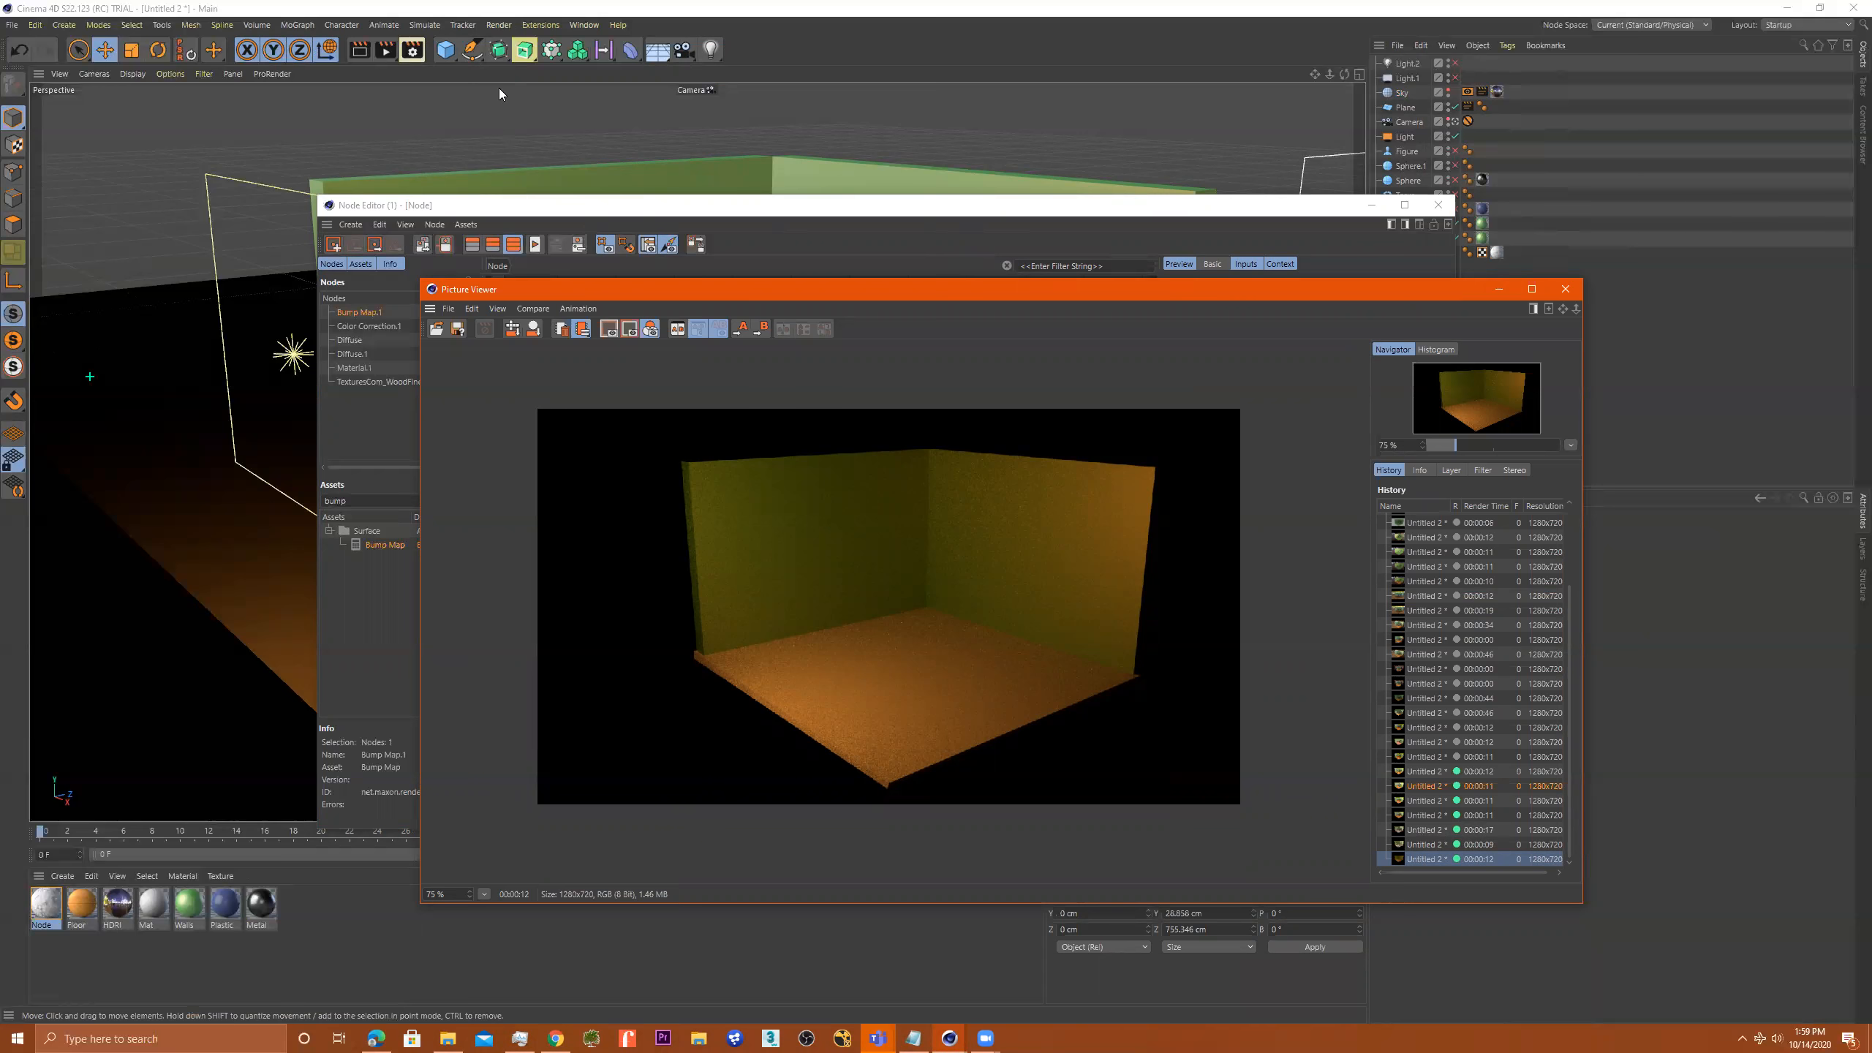
pyautogui.click(384, 50)
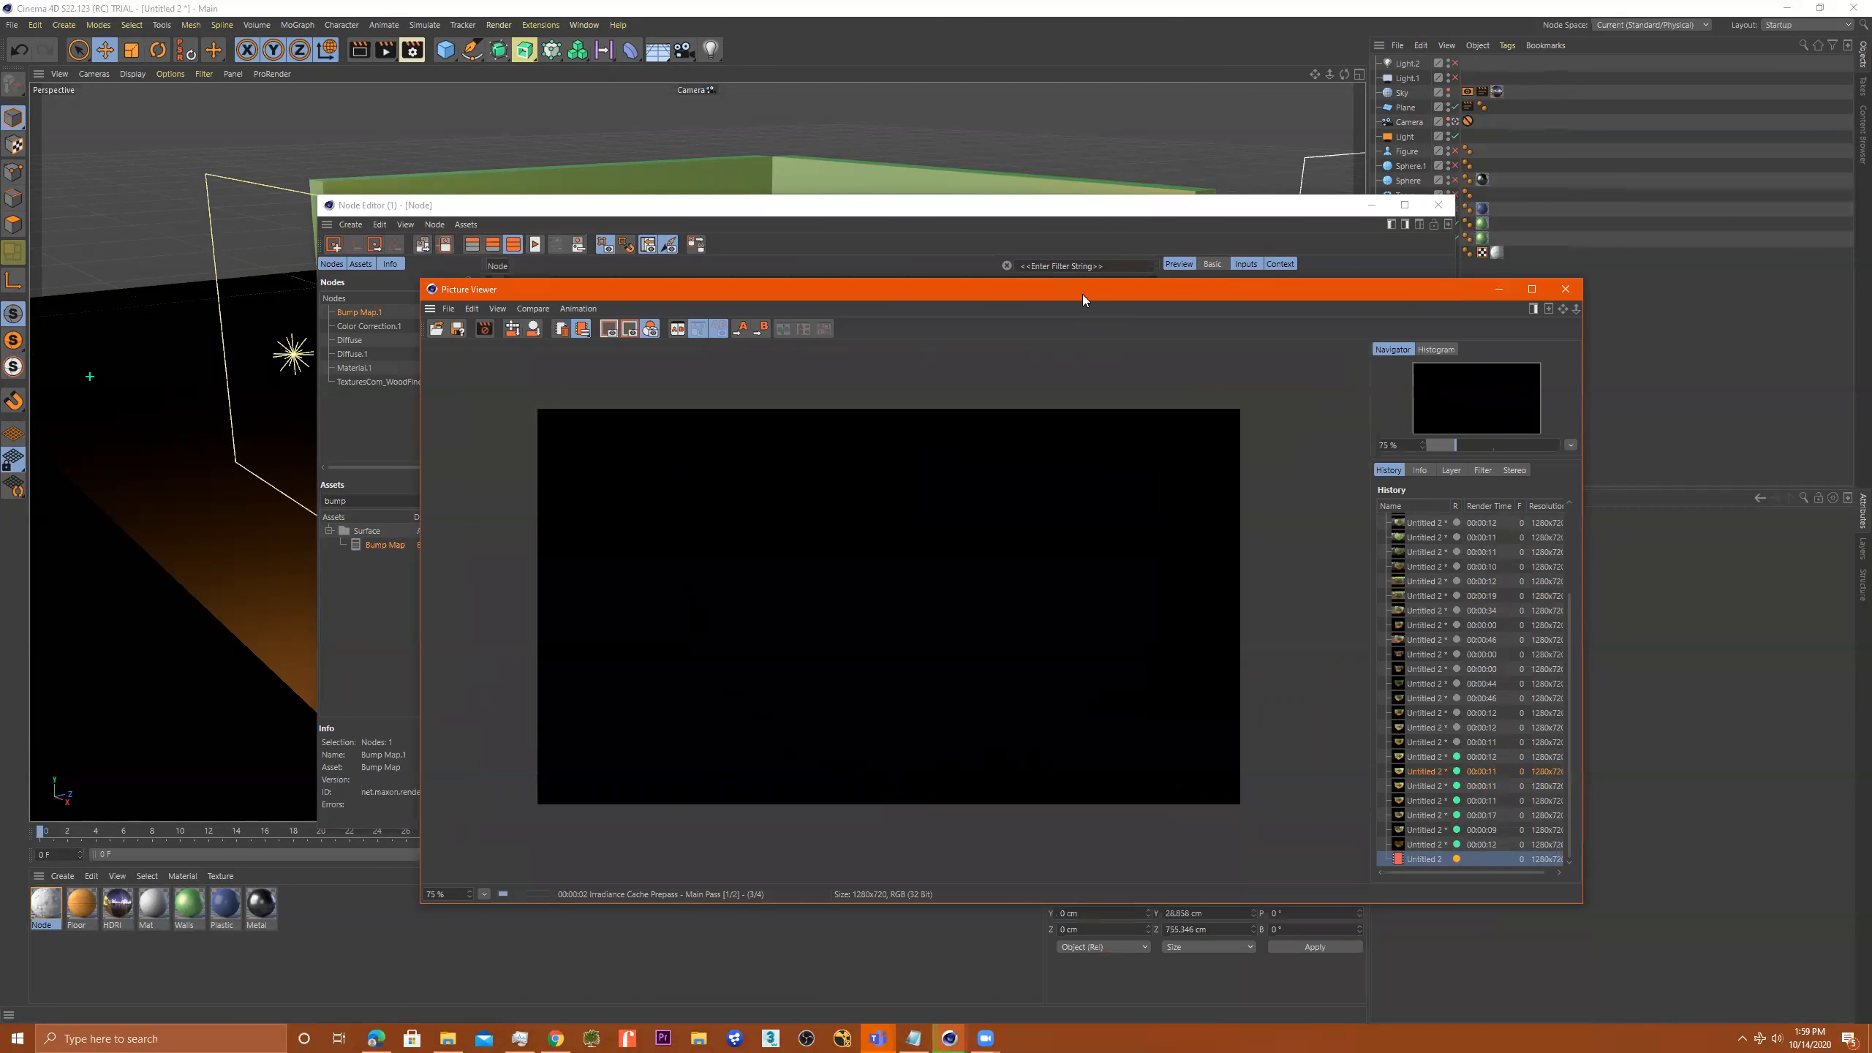
pyautogui.moveTo(1082, 294); pyautogui.dragTo(781, 145)
pyautogui.click(1335, 224)
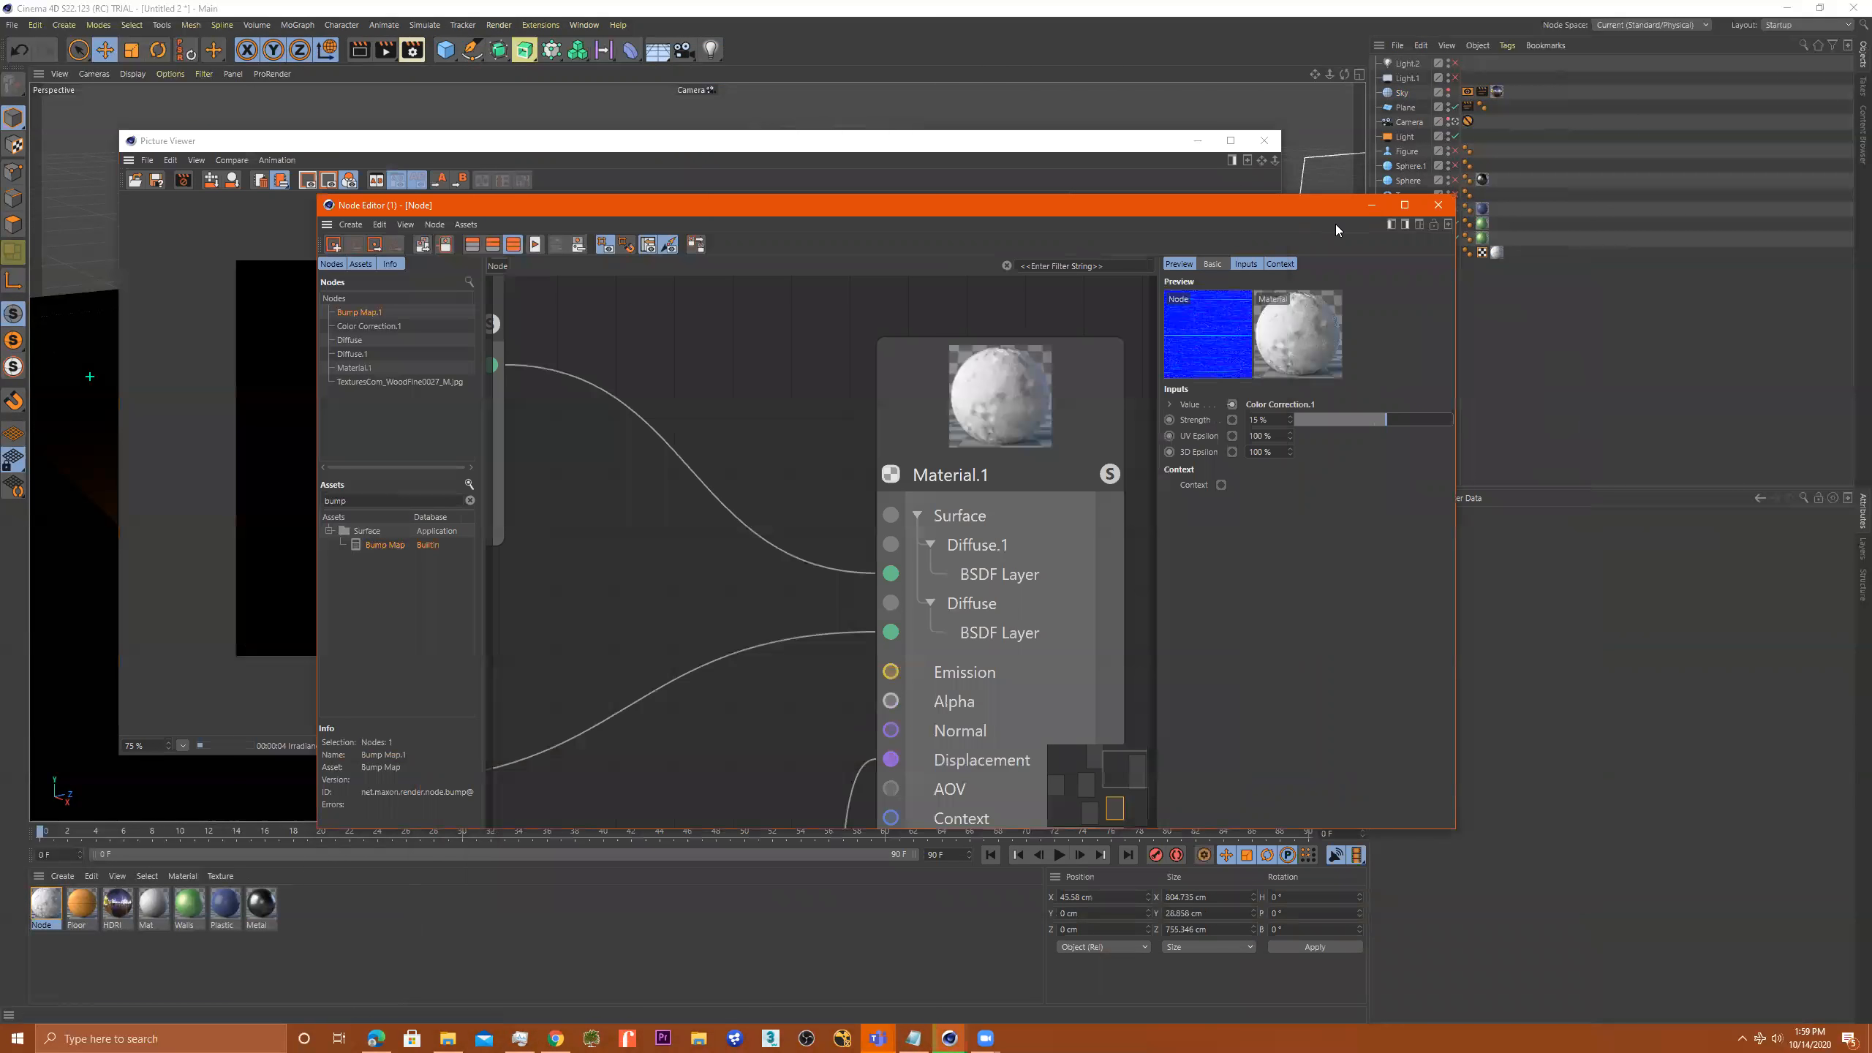
pyautogui.moveTo(1335, 225); pyautogui.dragTo(1299, 353)
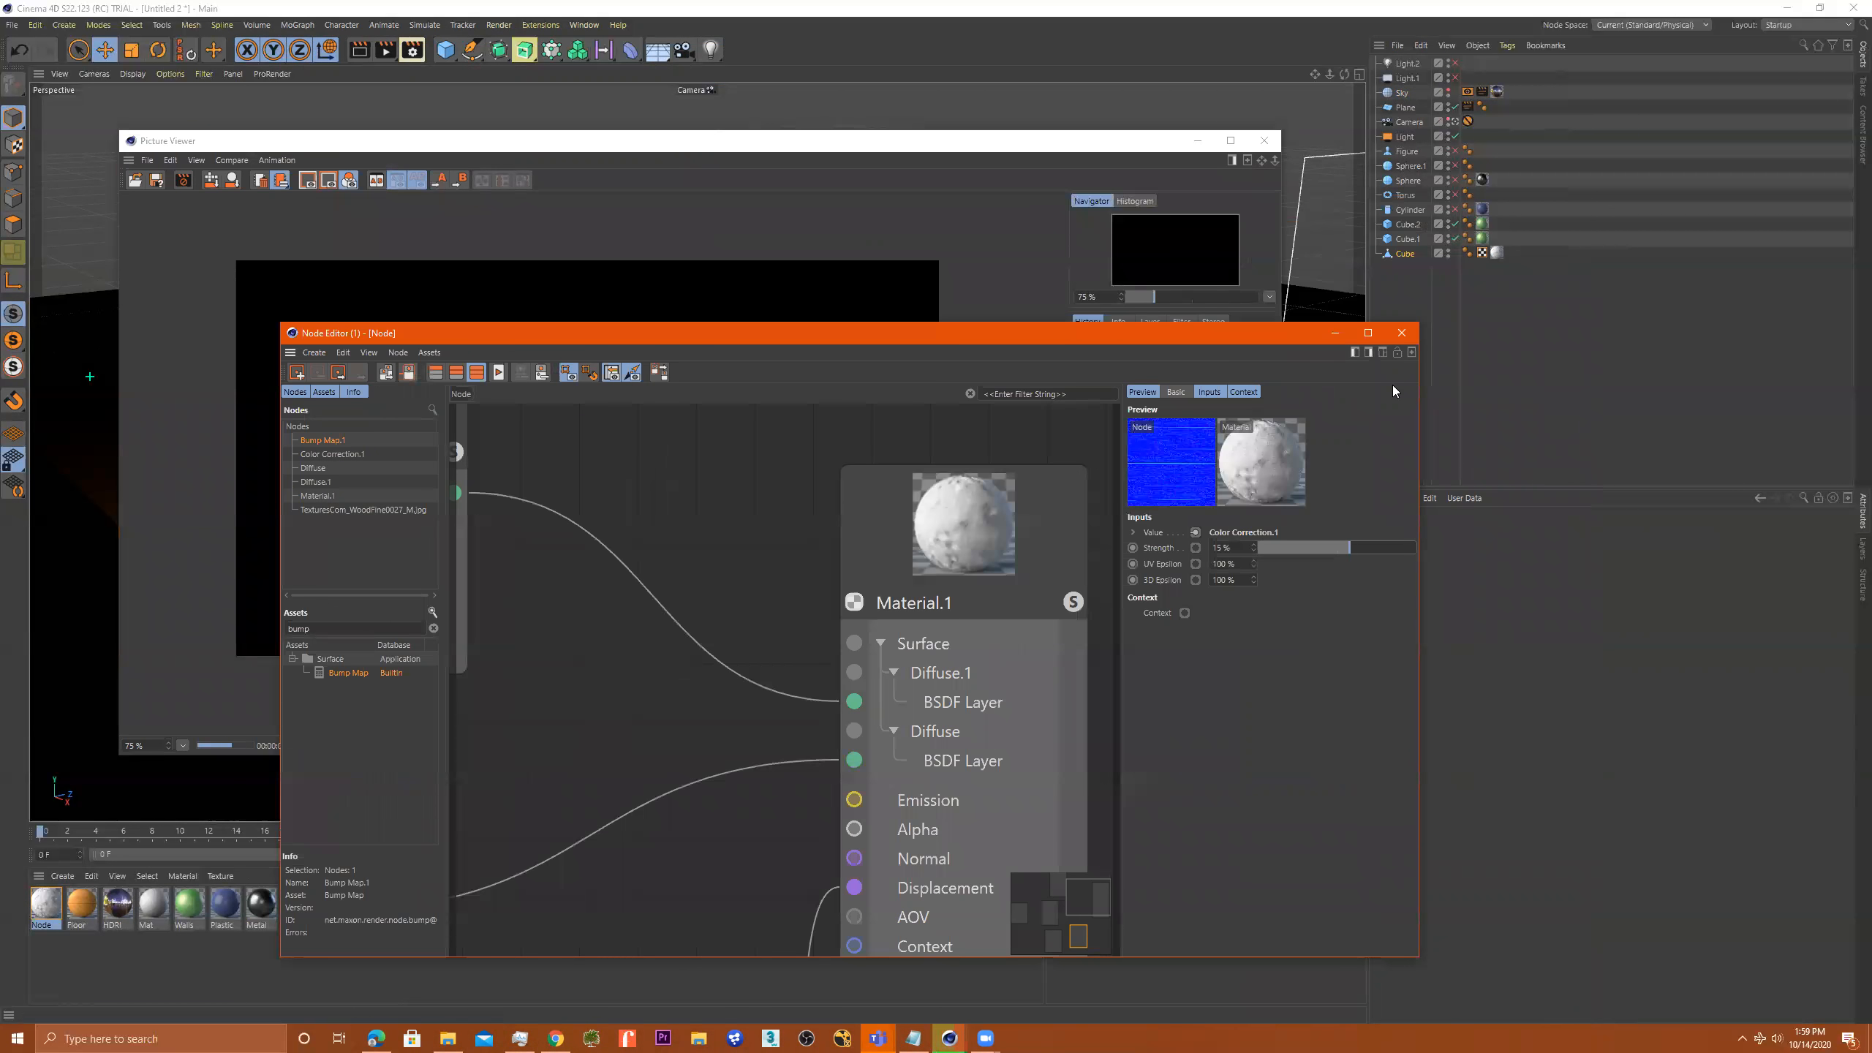
# Bring the finished render forward and delete the material tags from the Sphere, Cylinder, Cube, Cube.1 and Cube.2
pyautogui.click(839, 158)
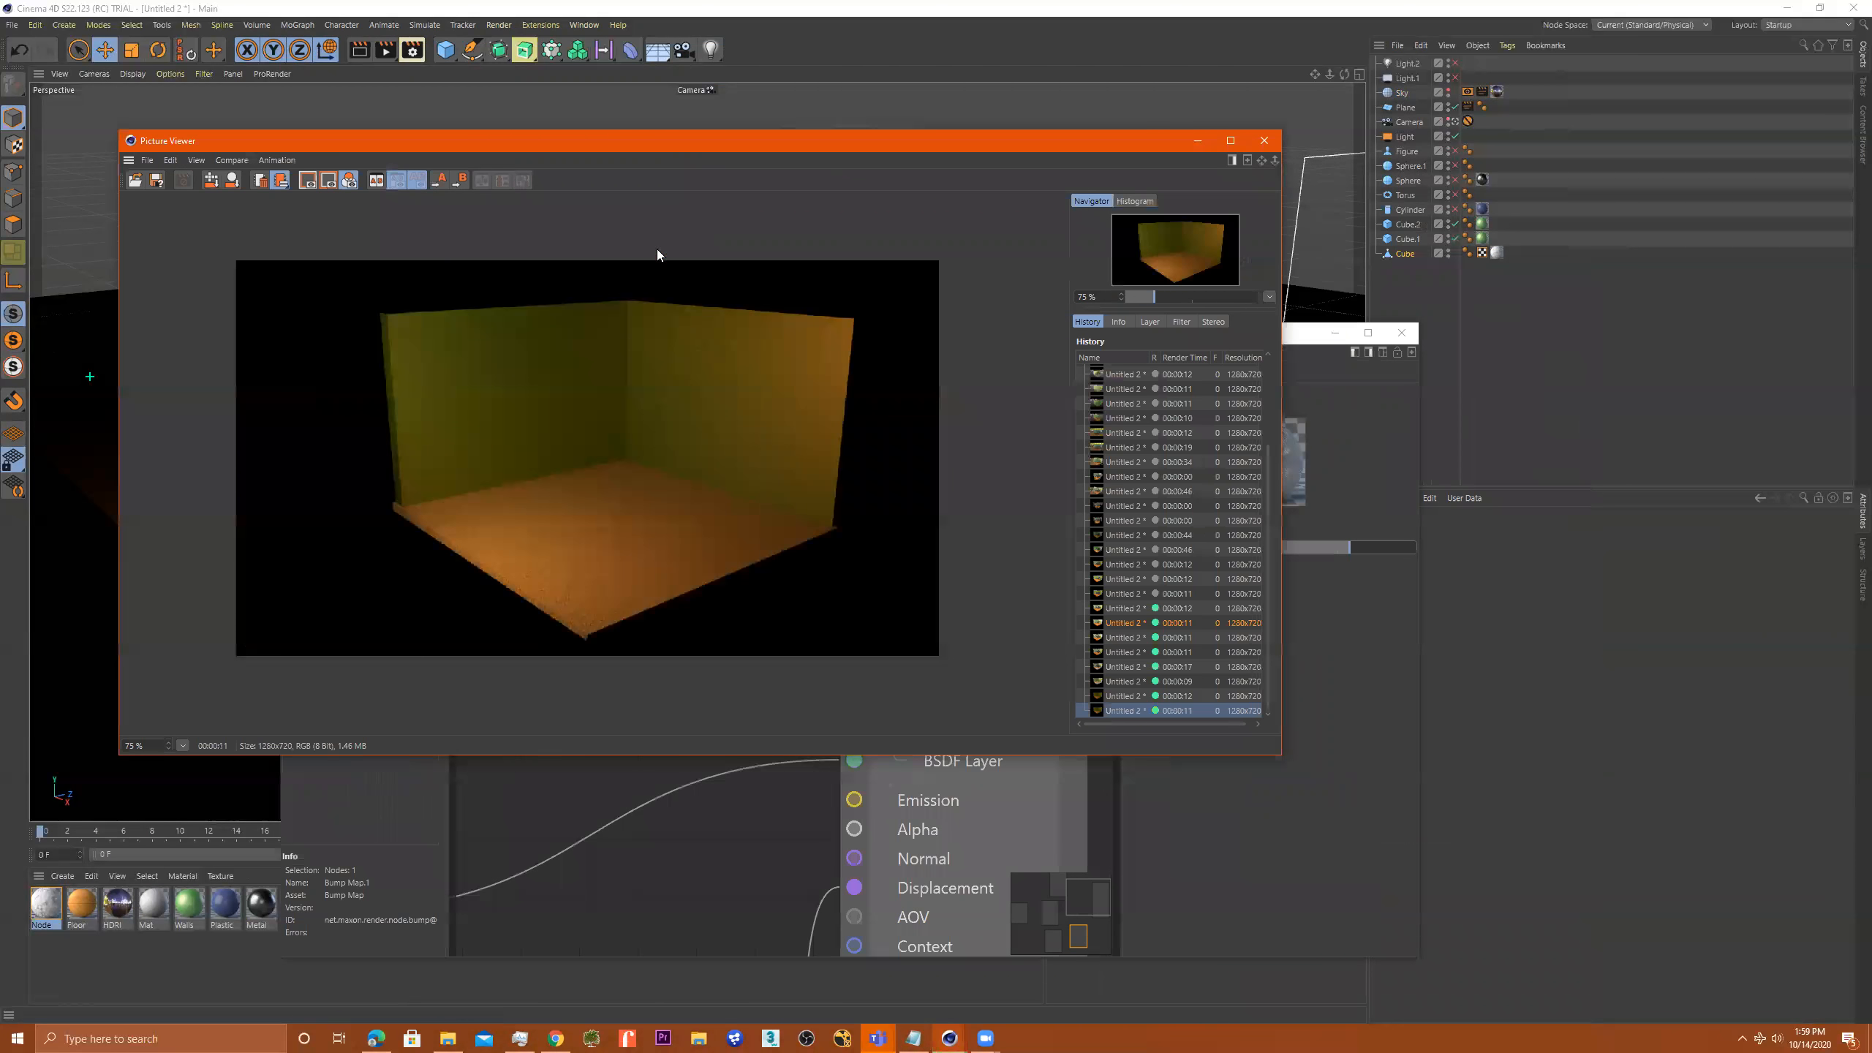
pyautogui.click(1481, 177)
pyautogui.moveTo(1521, 168); pyautogui.dragTo(1479, 248)
pyautogui.keyDown('ctrl'); pyautogui.click(1483, 253); pyautogui.keyUp('ctrl')
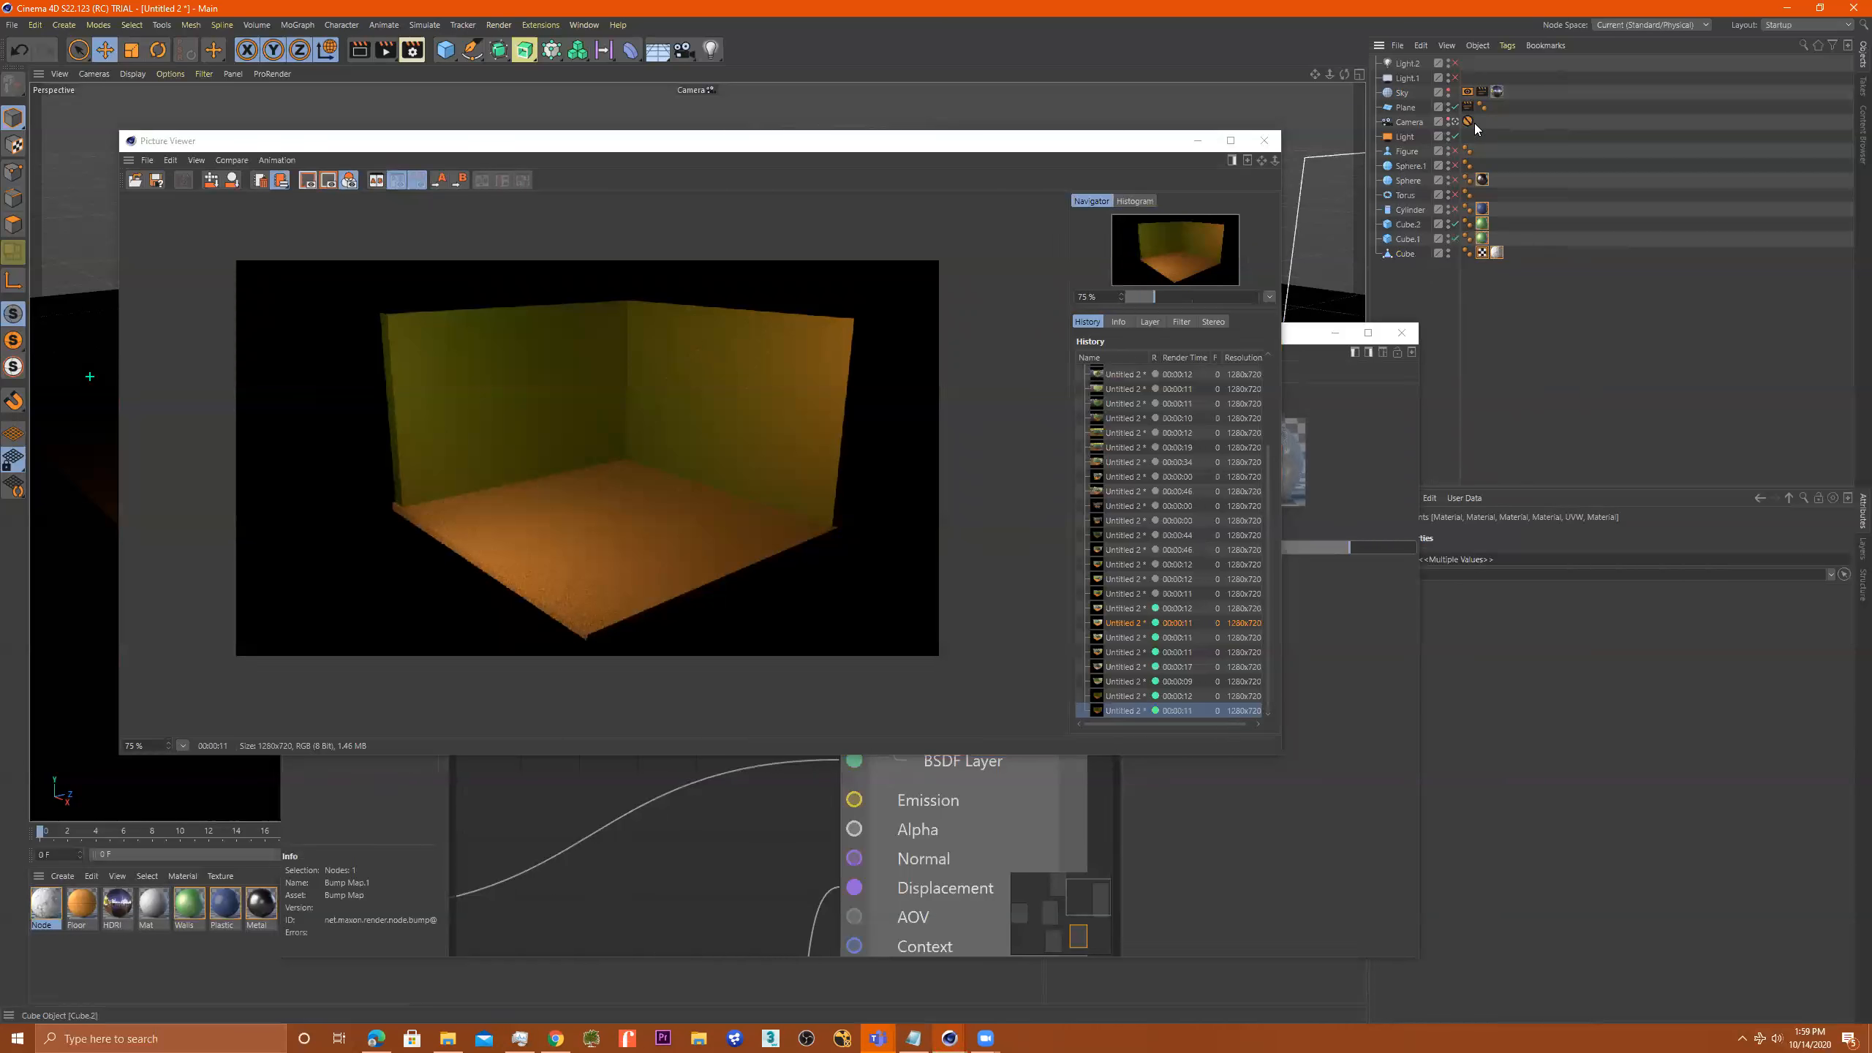
pyautogui.keyDown('ctrl'); pyautogui.click(1483, 254); pyautogui.keyUp('ctrl')
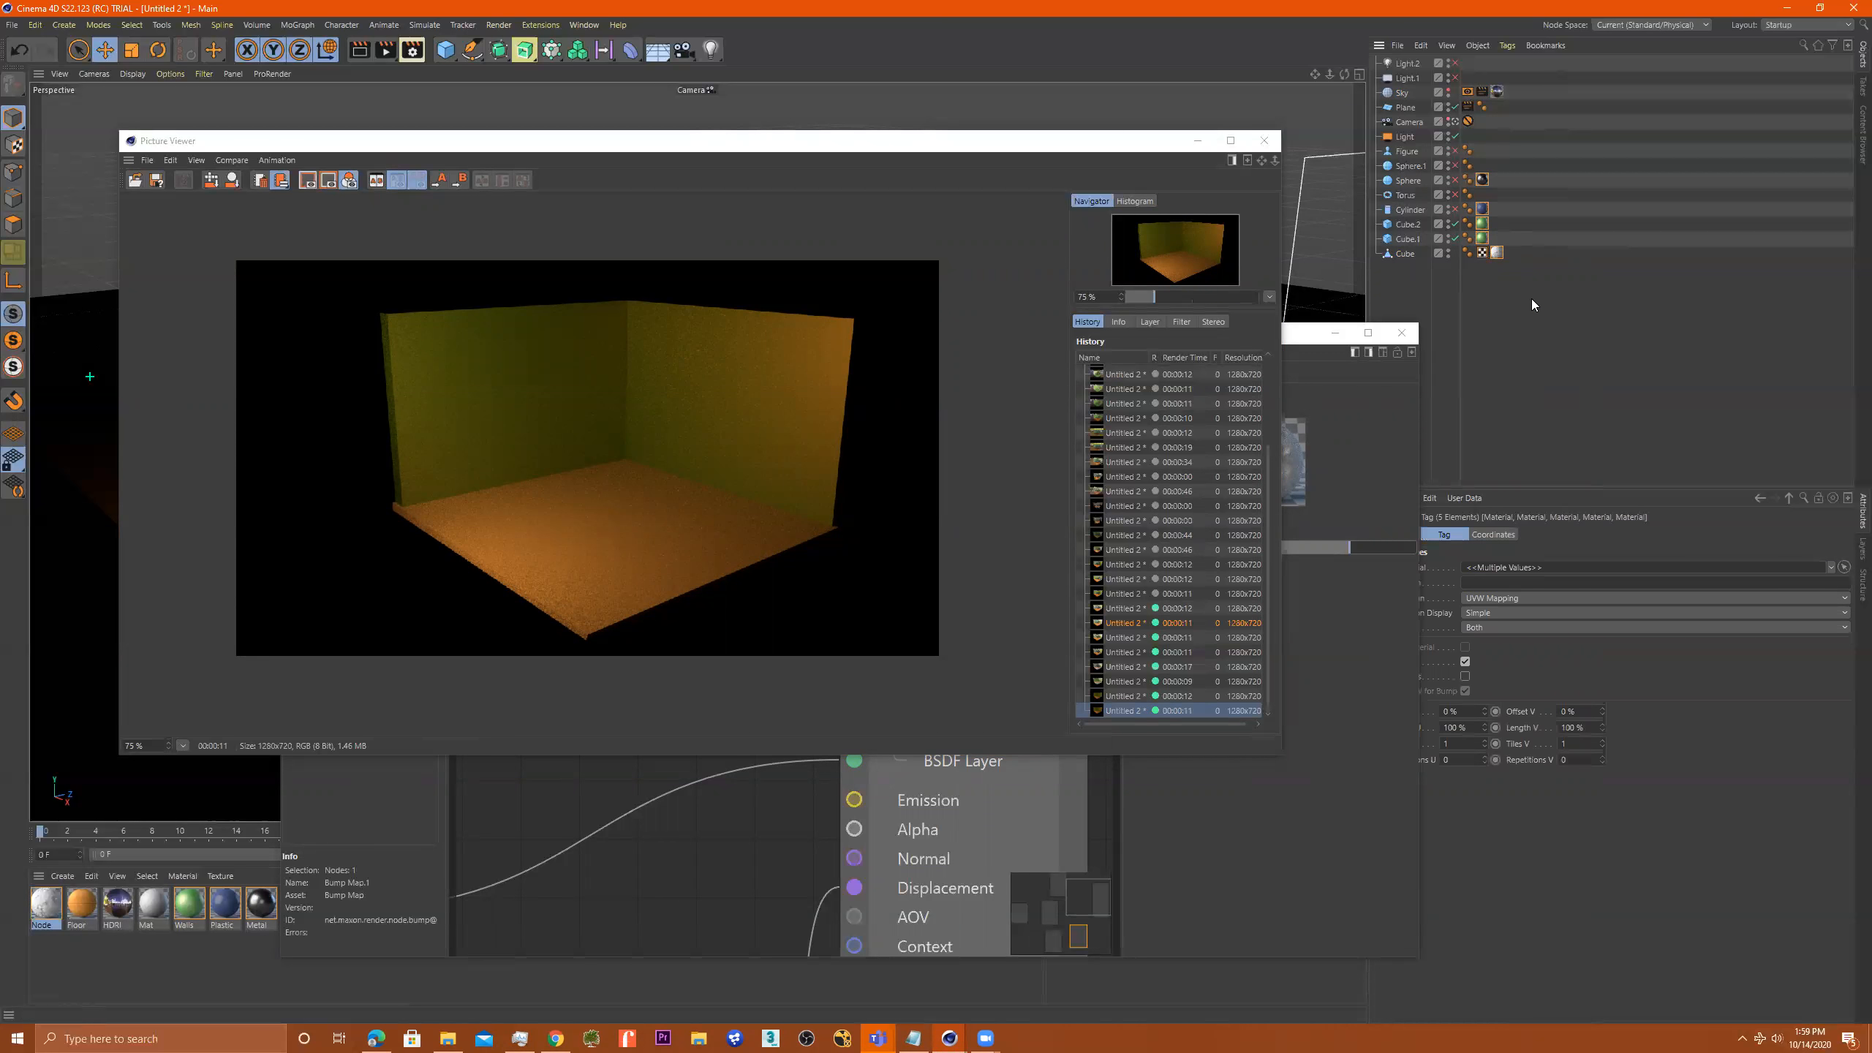
pyautogui.press('Delete')
# Move the render and node windows aside and apply the Node material to both walls and the floor
pyautogui.moveTo(774, 142); pyautogui.dragTo(1871, 179)
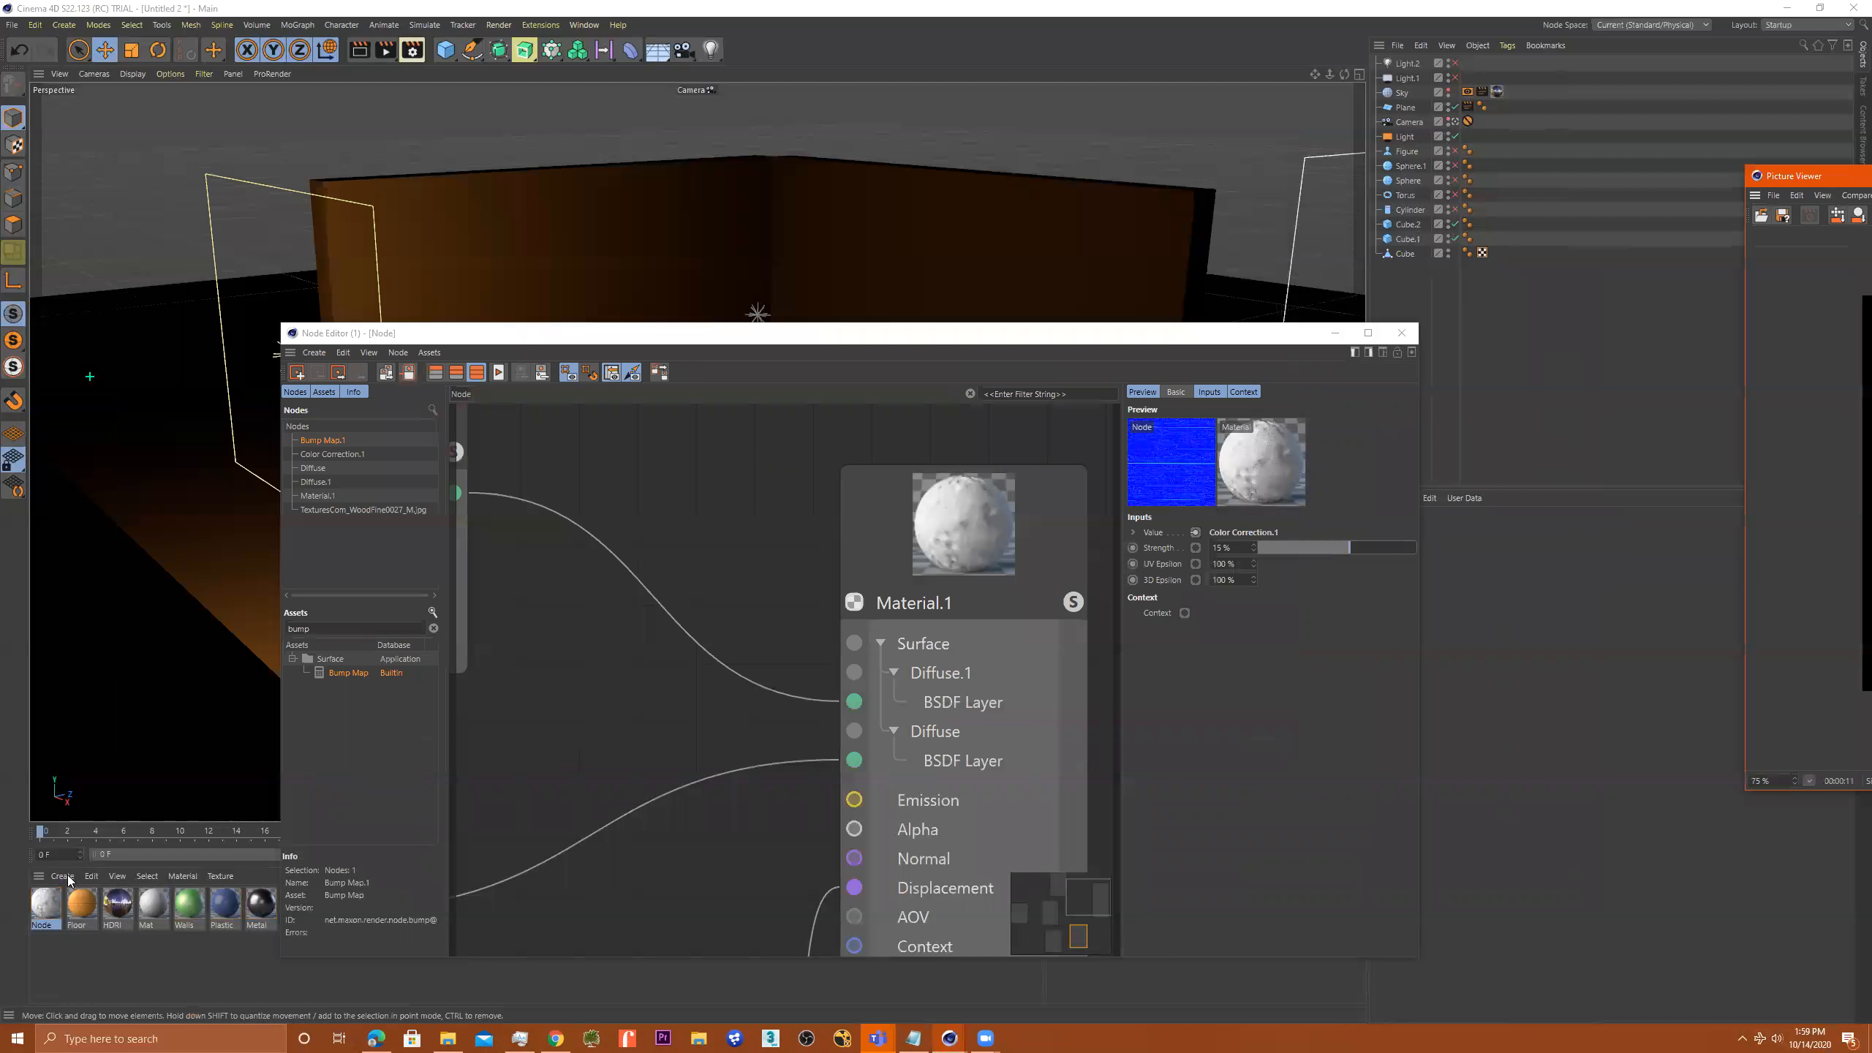
pyautogui.moveTo(45, 901); pyautogui.dragTo(511, 250)
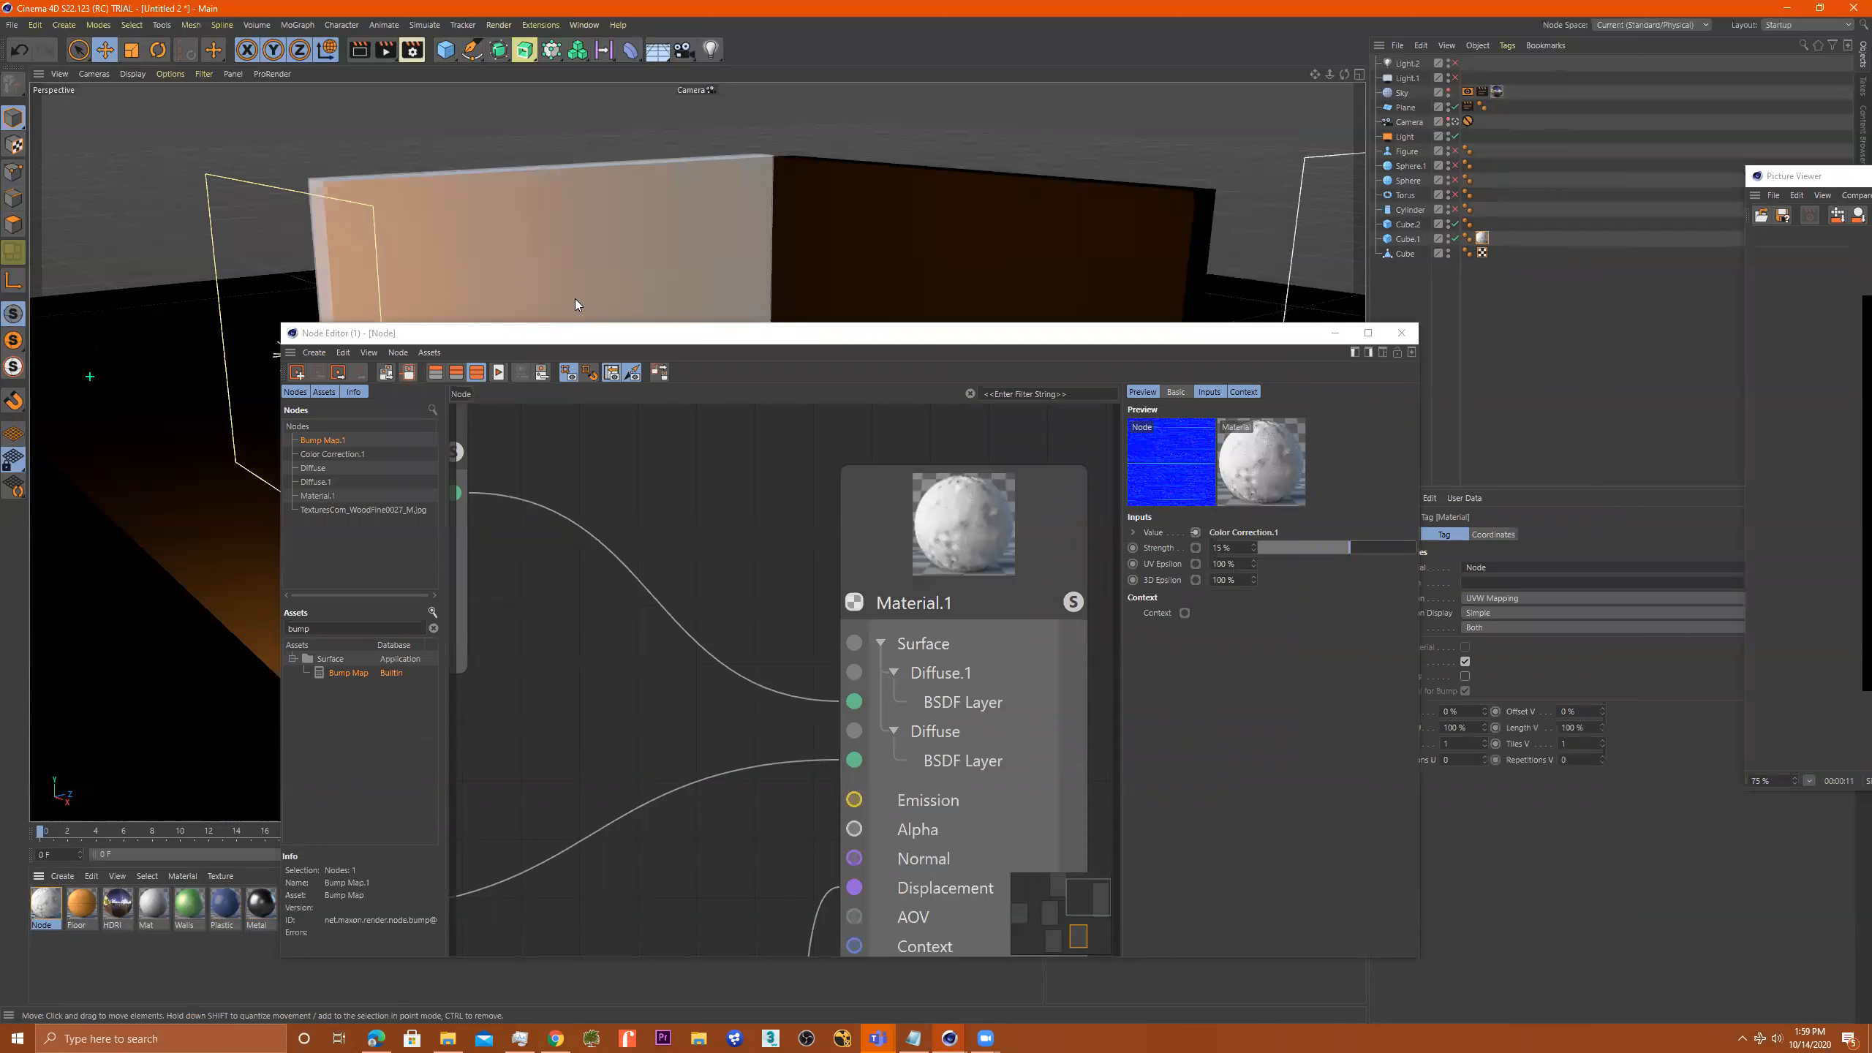
pyautogui.moveTo(897, 260); pyautogui.dragTo(898, 260)
pyautogui.moveTo(536, 331); pyautogui.dragTo(1197, 466)
pyautogui.moveTo(64, 905); pyautogui.dragTo(609, 610)
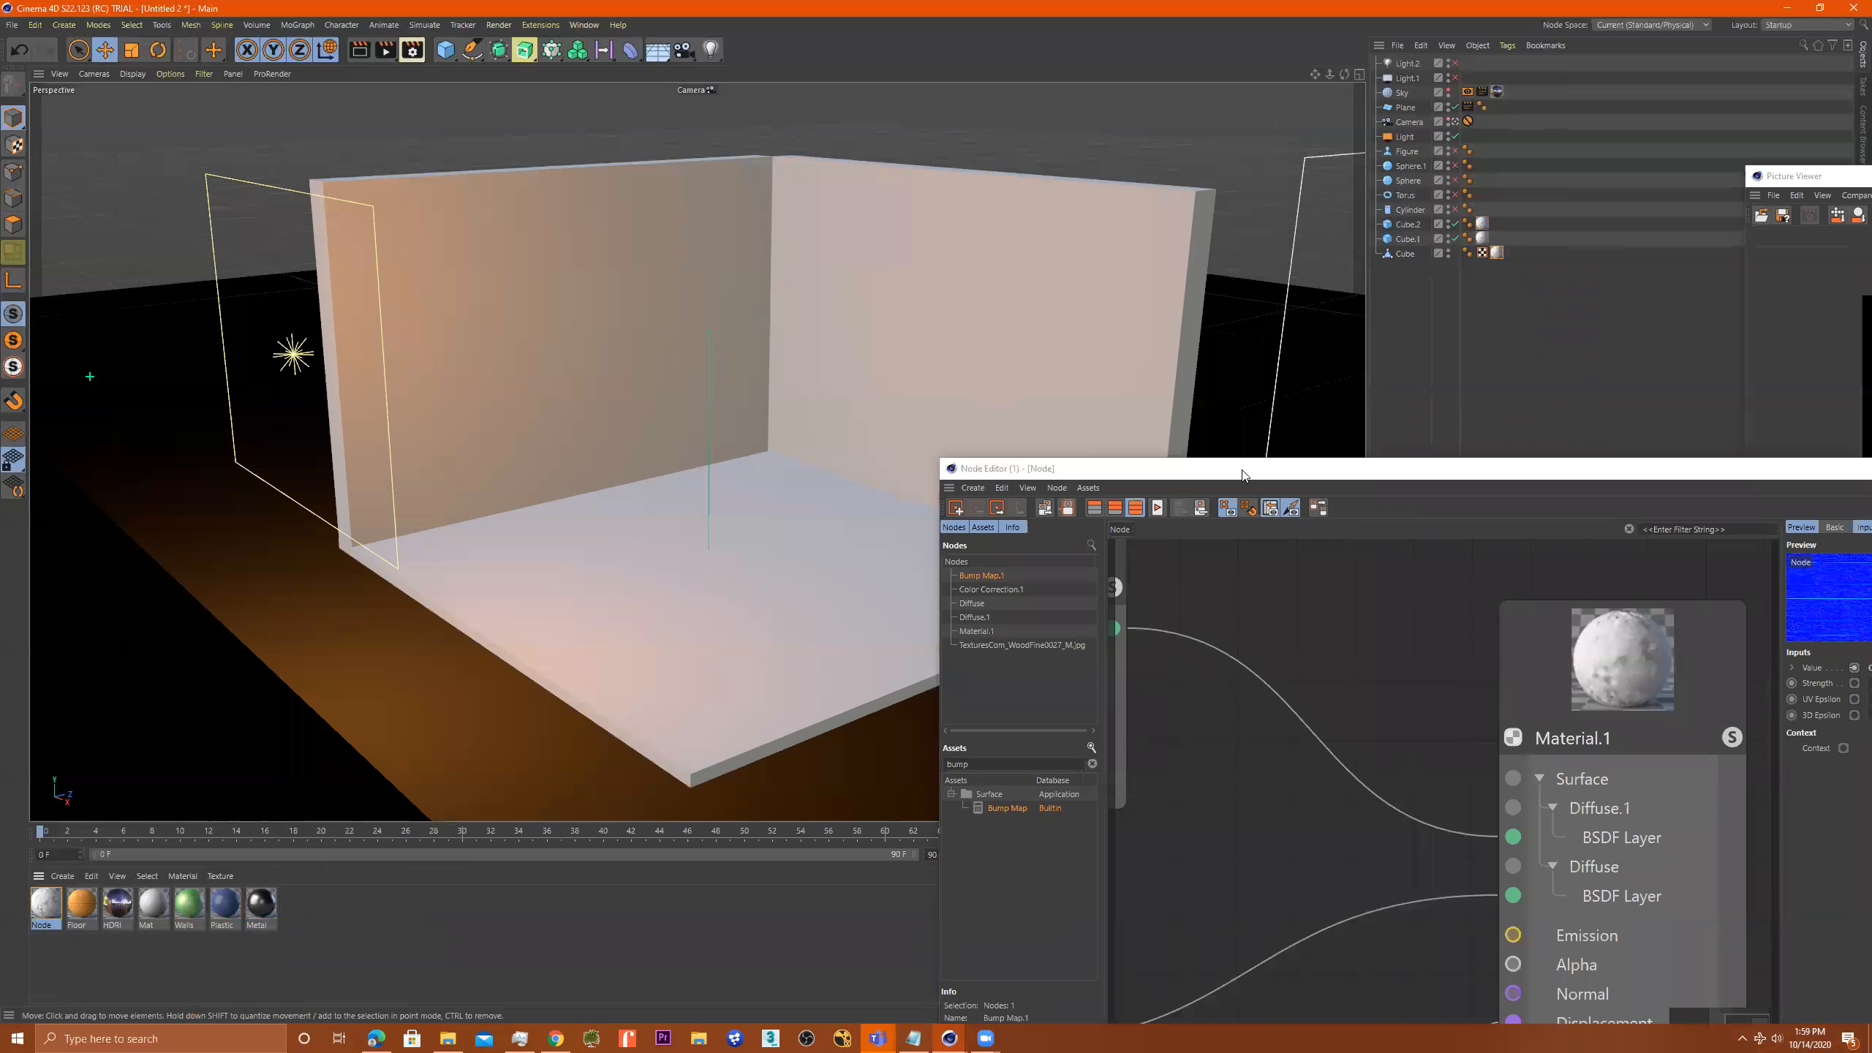
# Bring the node graph back into view and set the Bump Map.1 node's strength to 100%
pyautogui.moveTo(1244, 479); pyautogui.dragTo(604, 120)
pyautogui.scroll(-3, 728, 342)
pyautogui.moveTo(728, 343); pyautogui.dragTo(991, 209, button='middle')
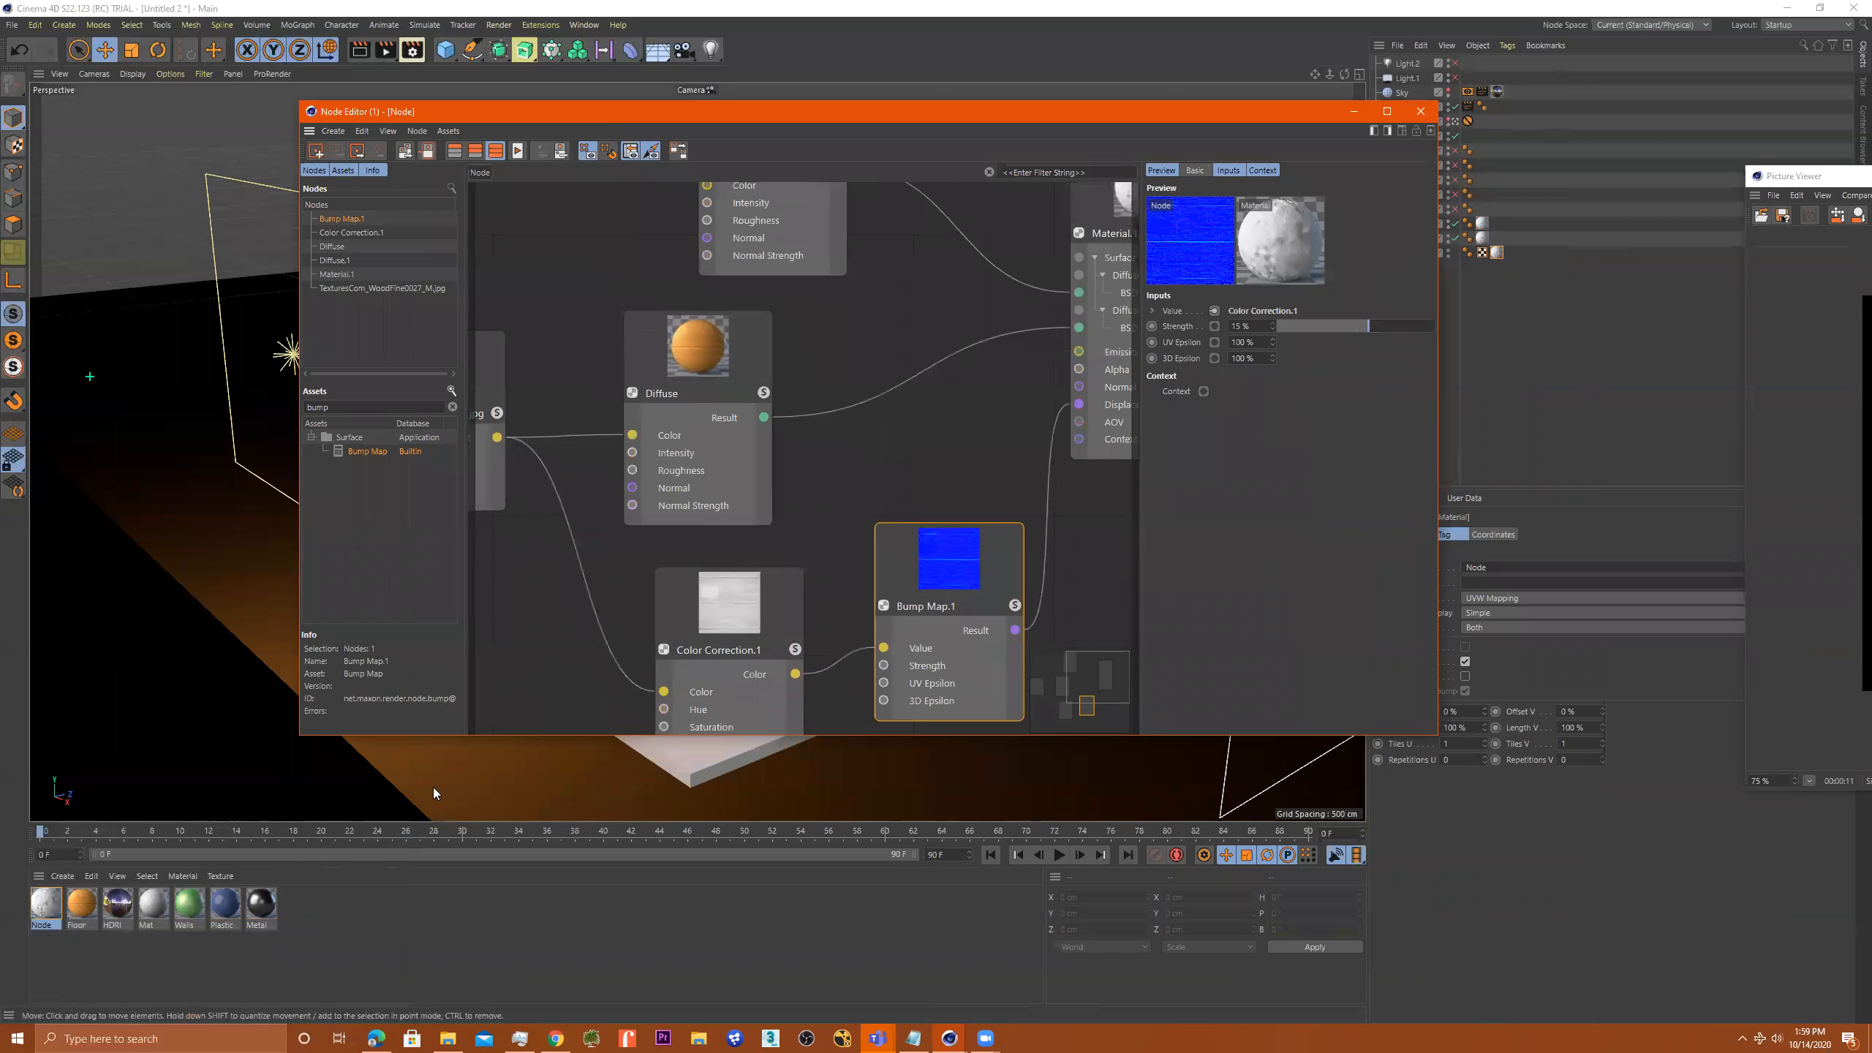
pyautogui.click(677, 623)
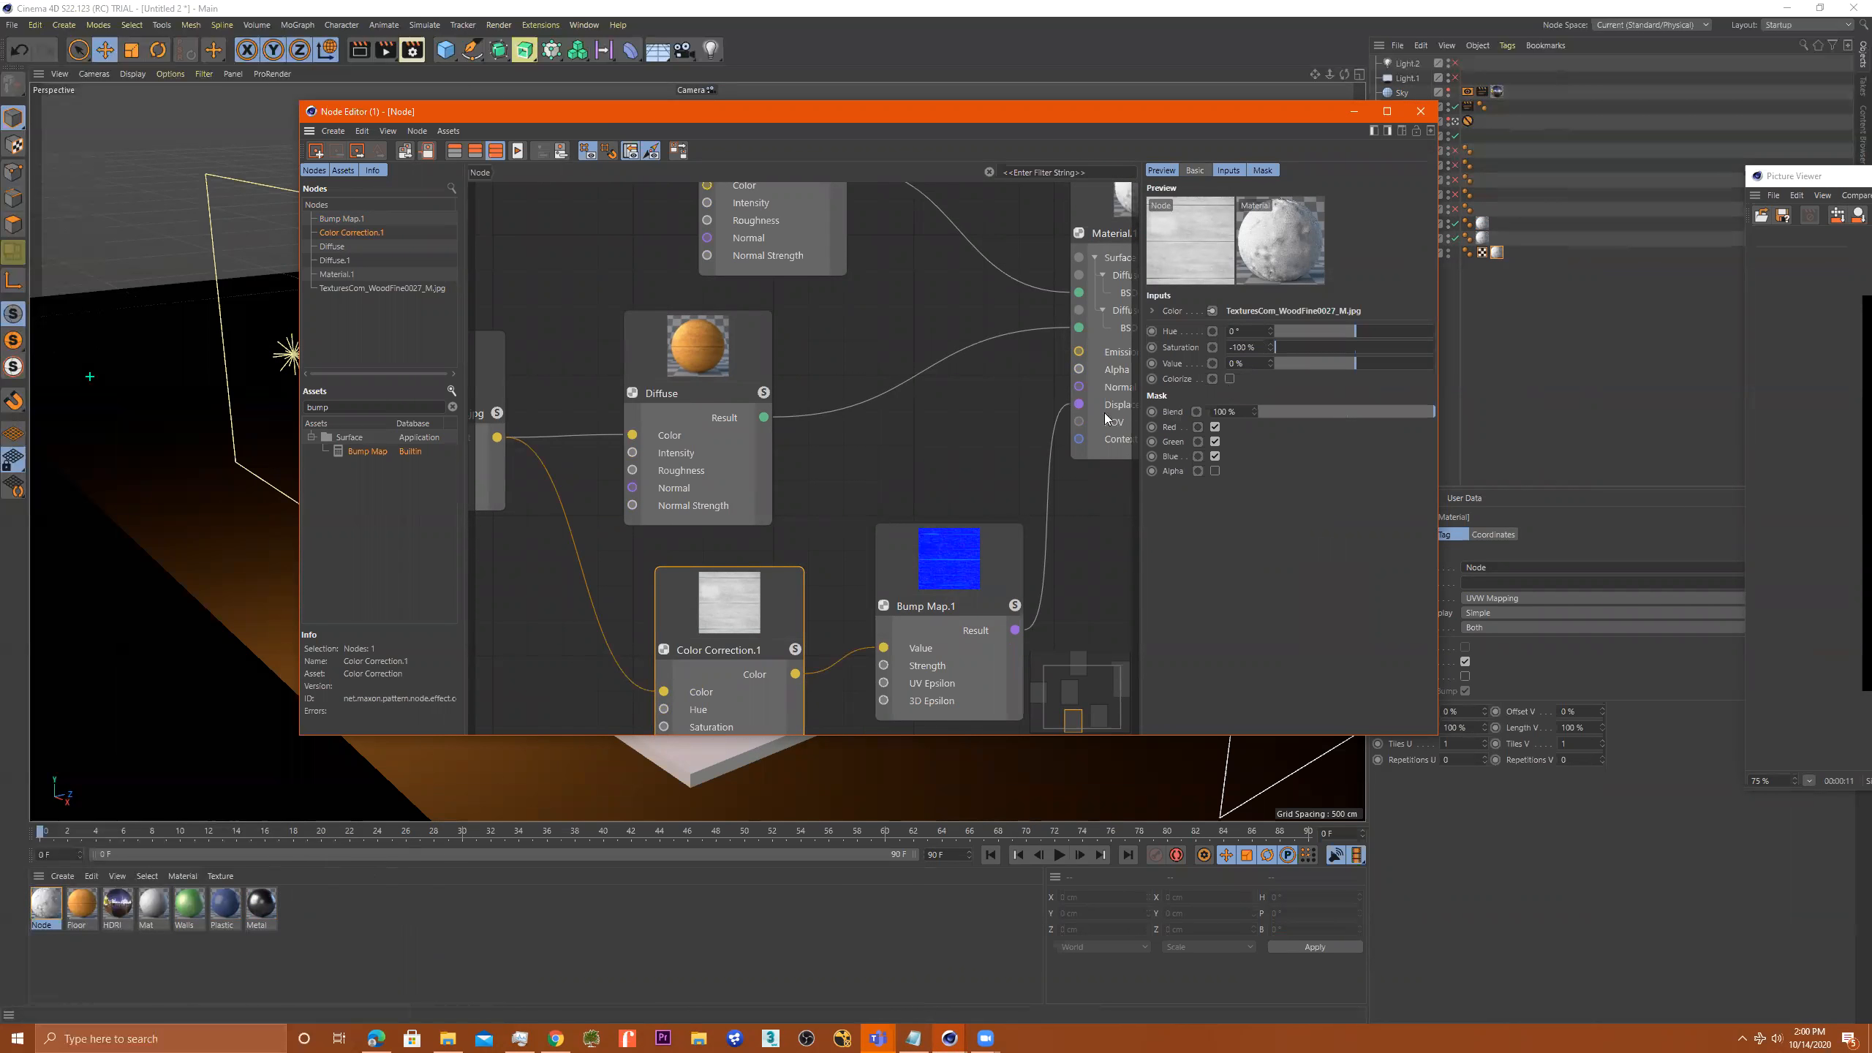
pyautogui.click(928, 605)
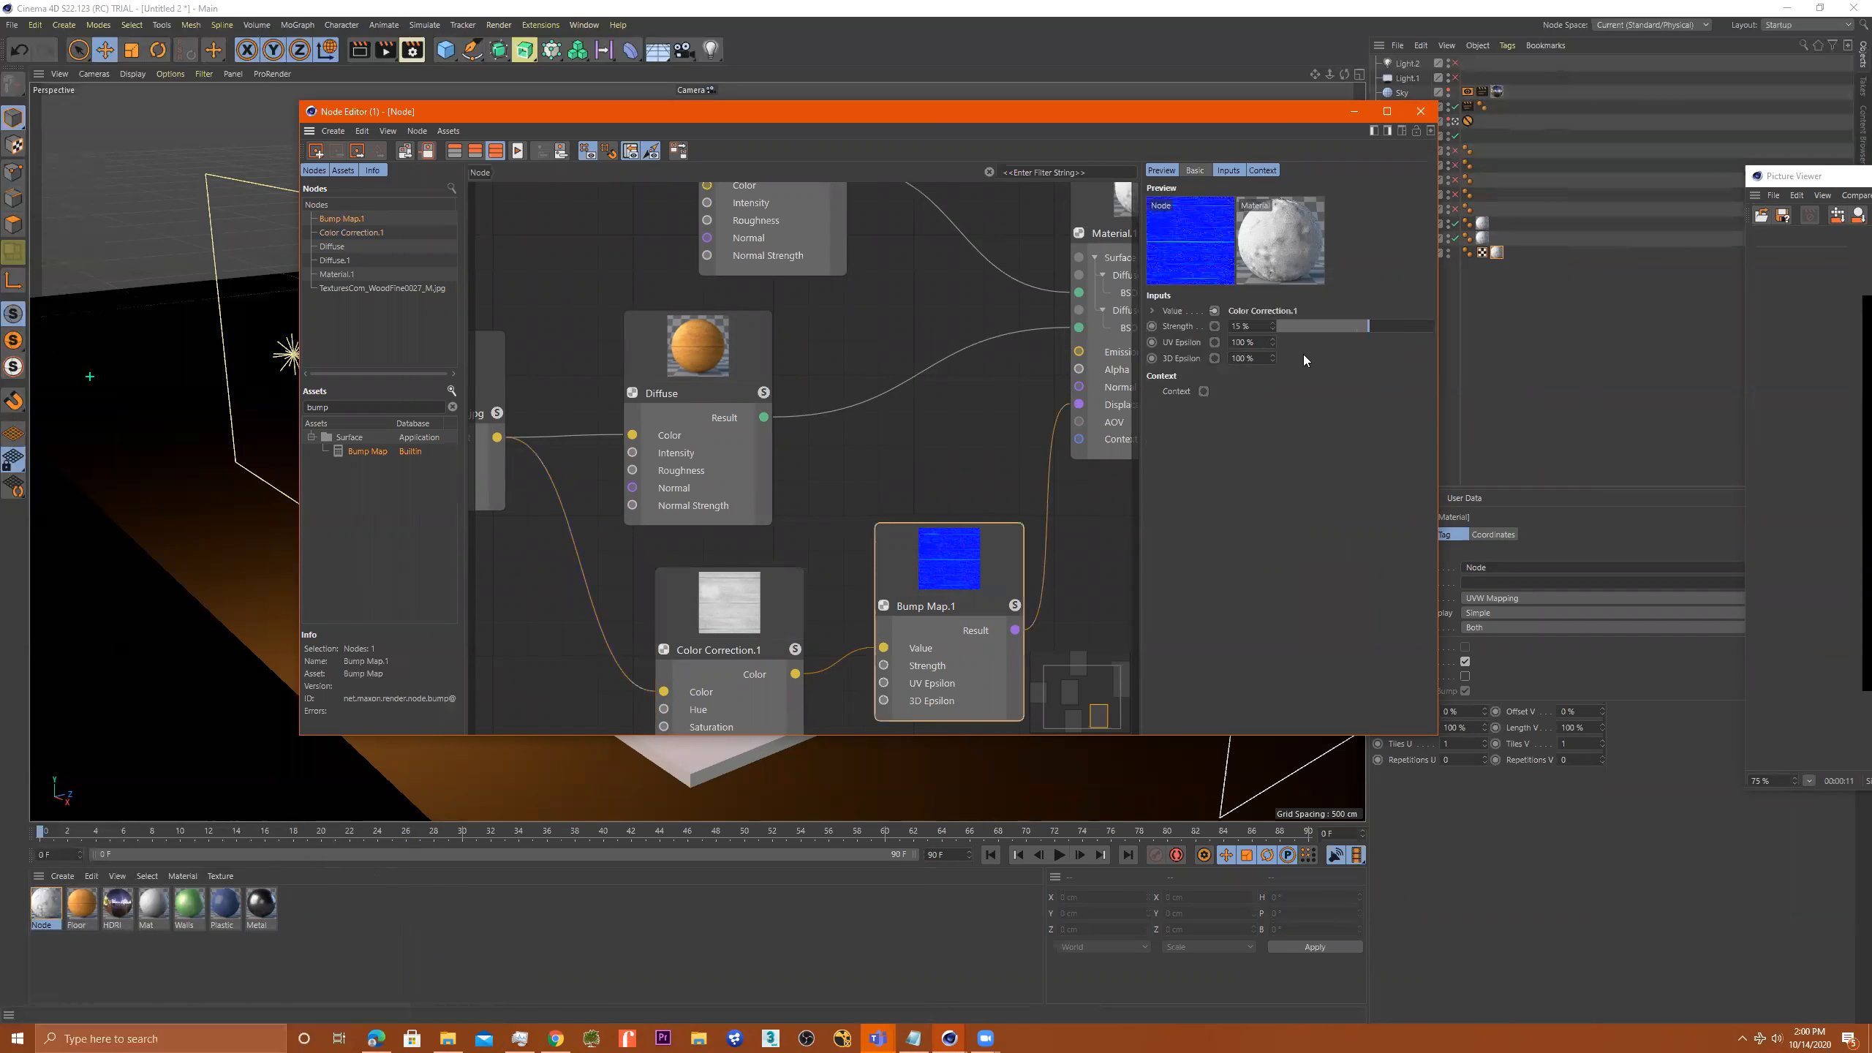
pyautogui.click(1372, 326)
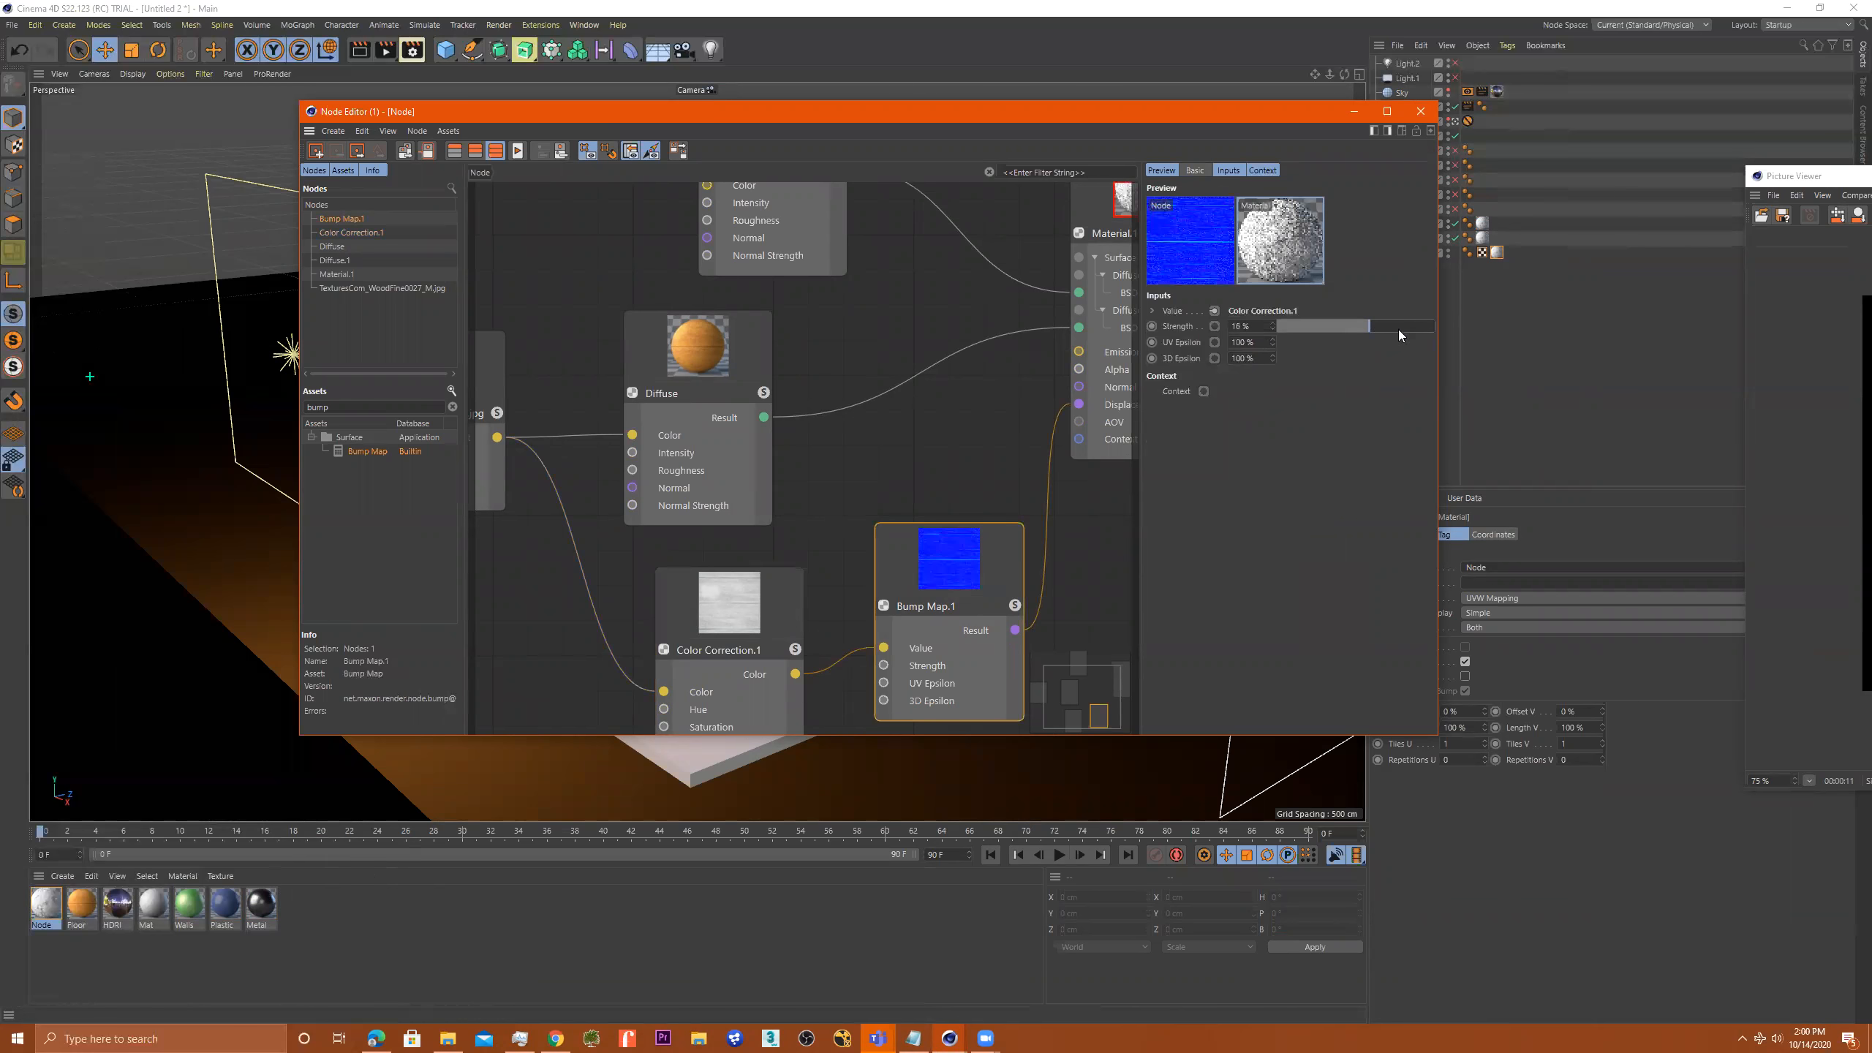
pyautogui.click(1427, 329)
pyautogui.click(1433, 329)
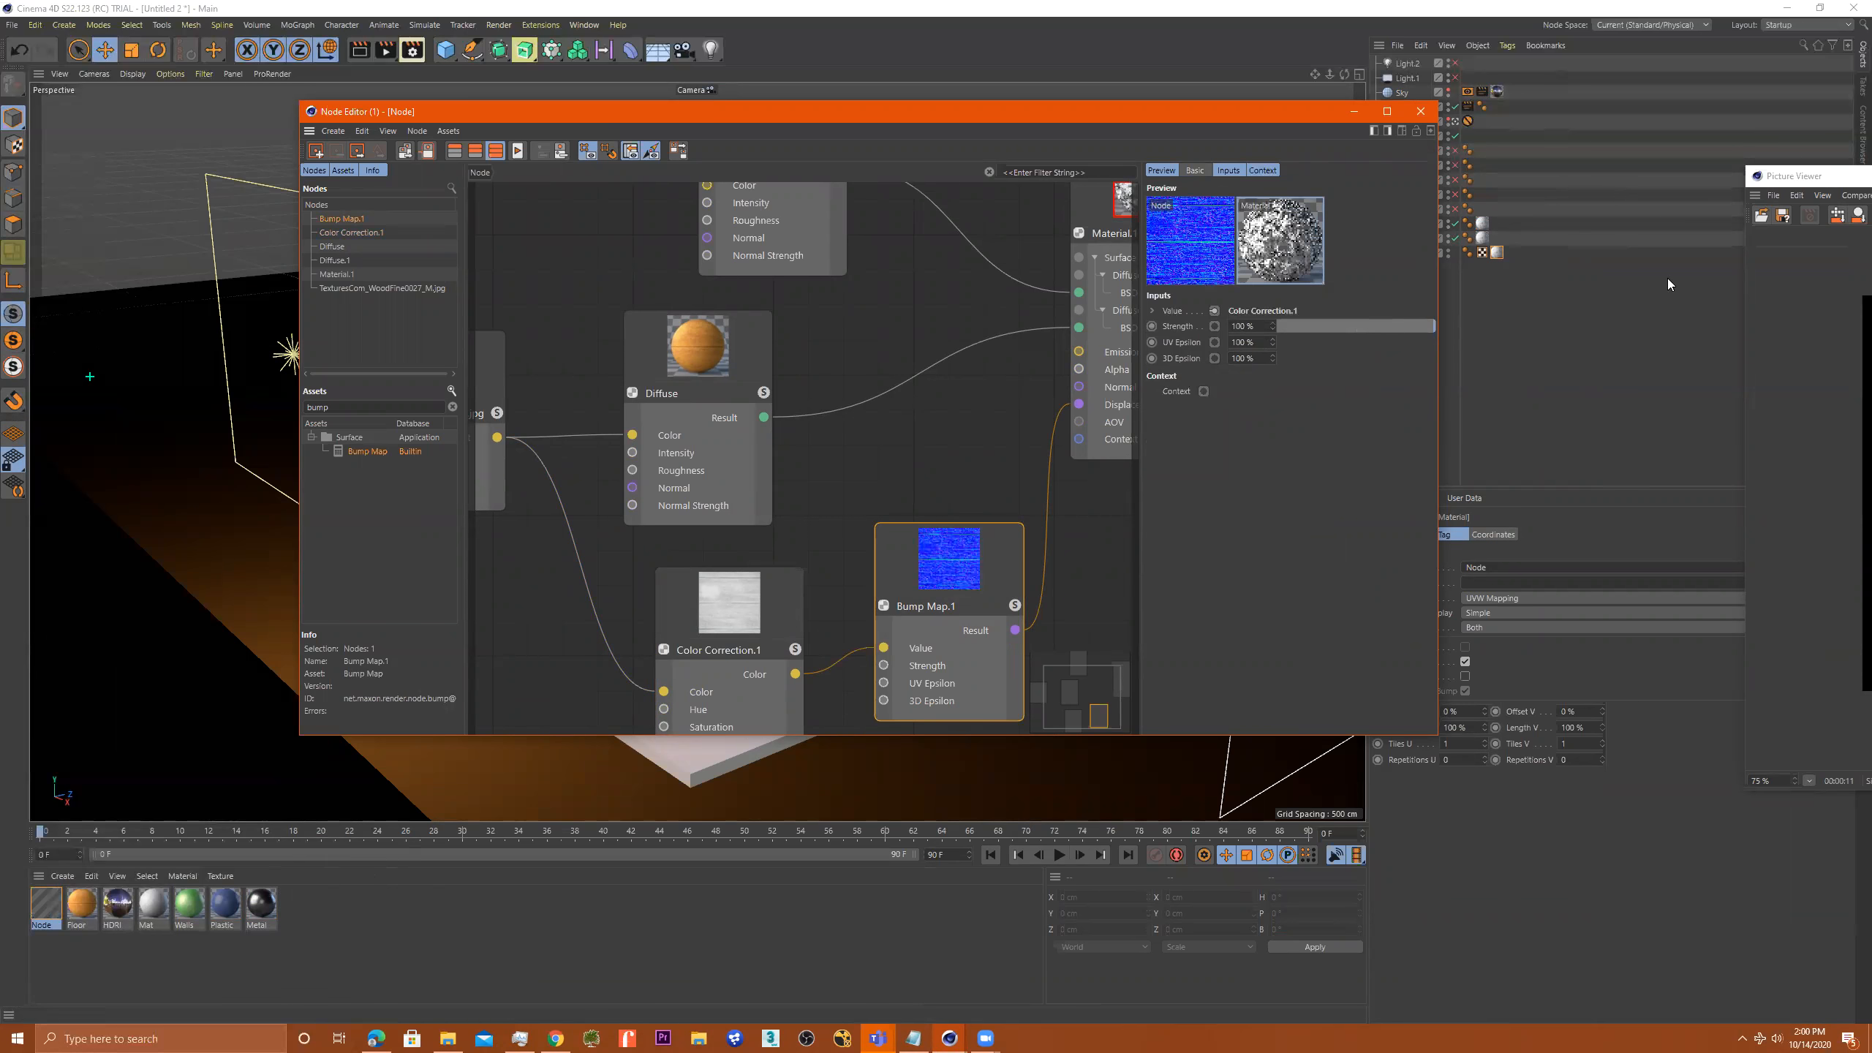
# Render the room with the stronger bump in an enlarged render window, then close that window
pyautogui.click(385, 51)
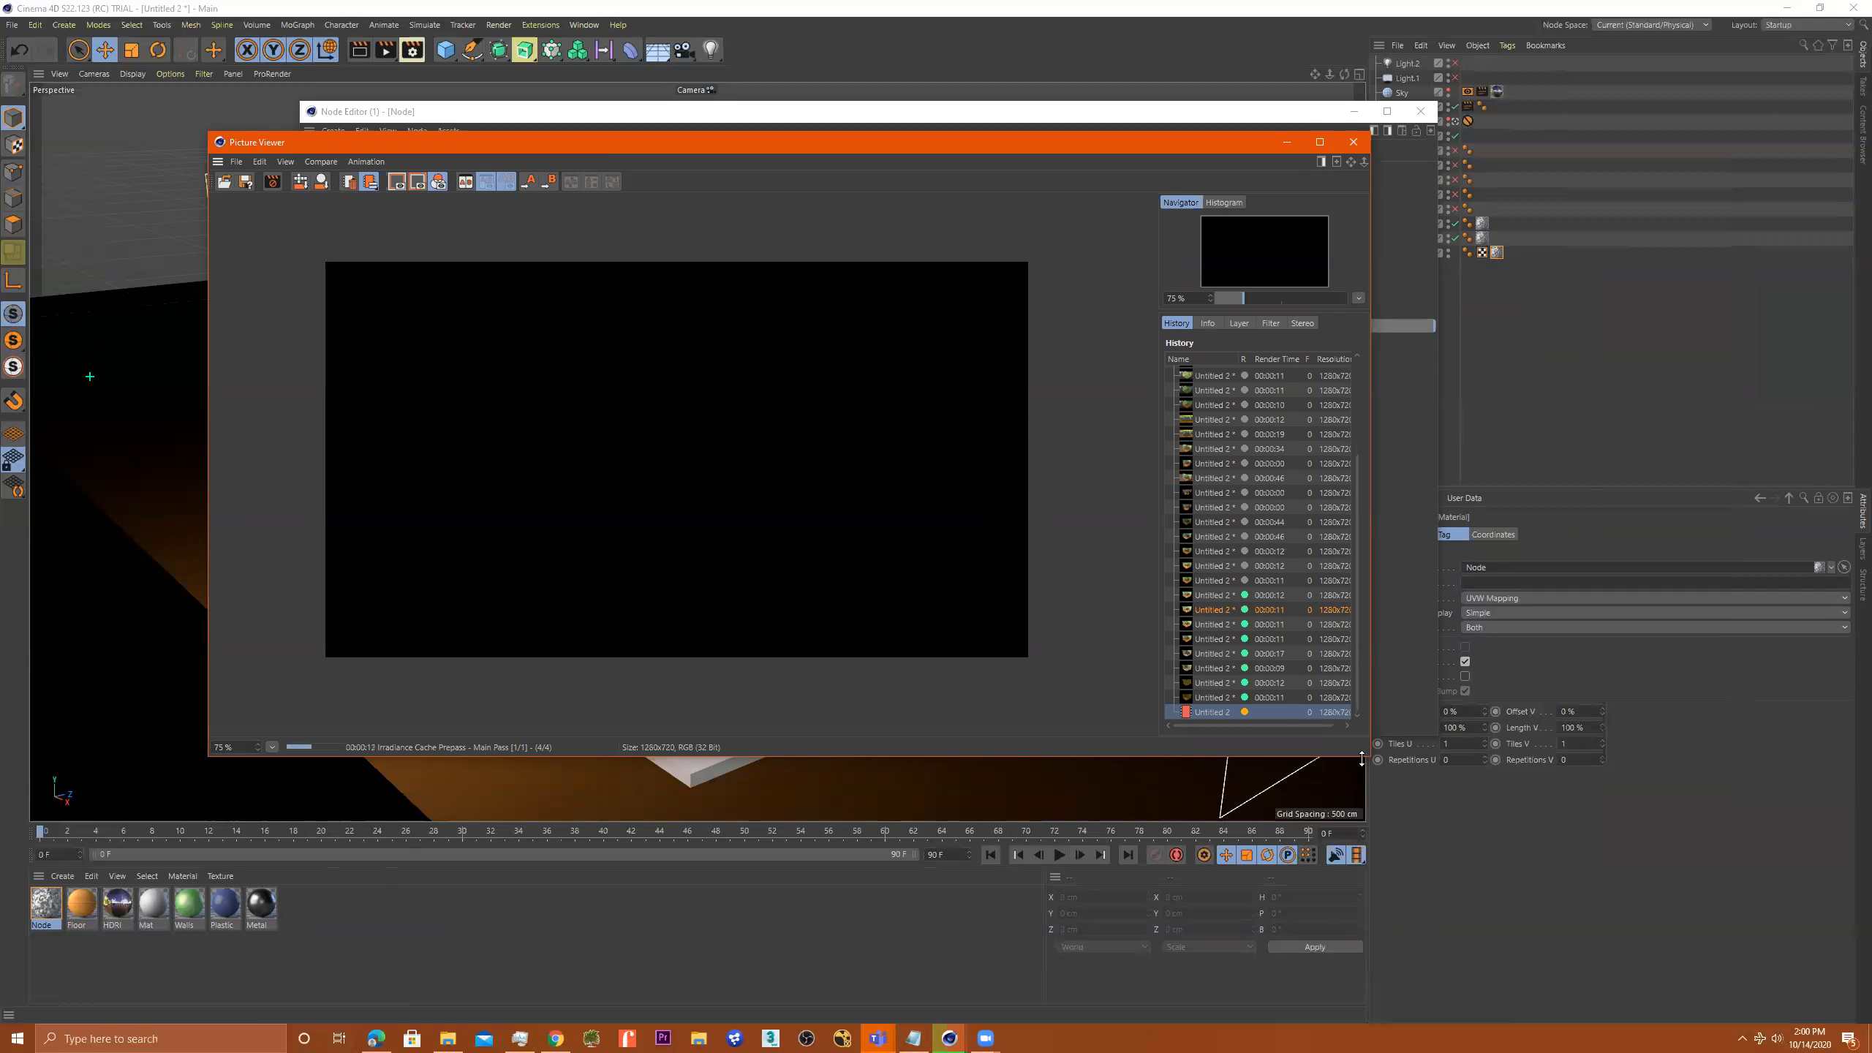
pyautogui.moveTo(1527, 853); pyautogui.dragTo(1534, 848)
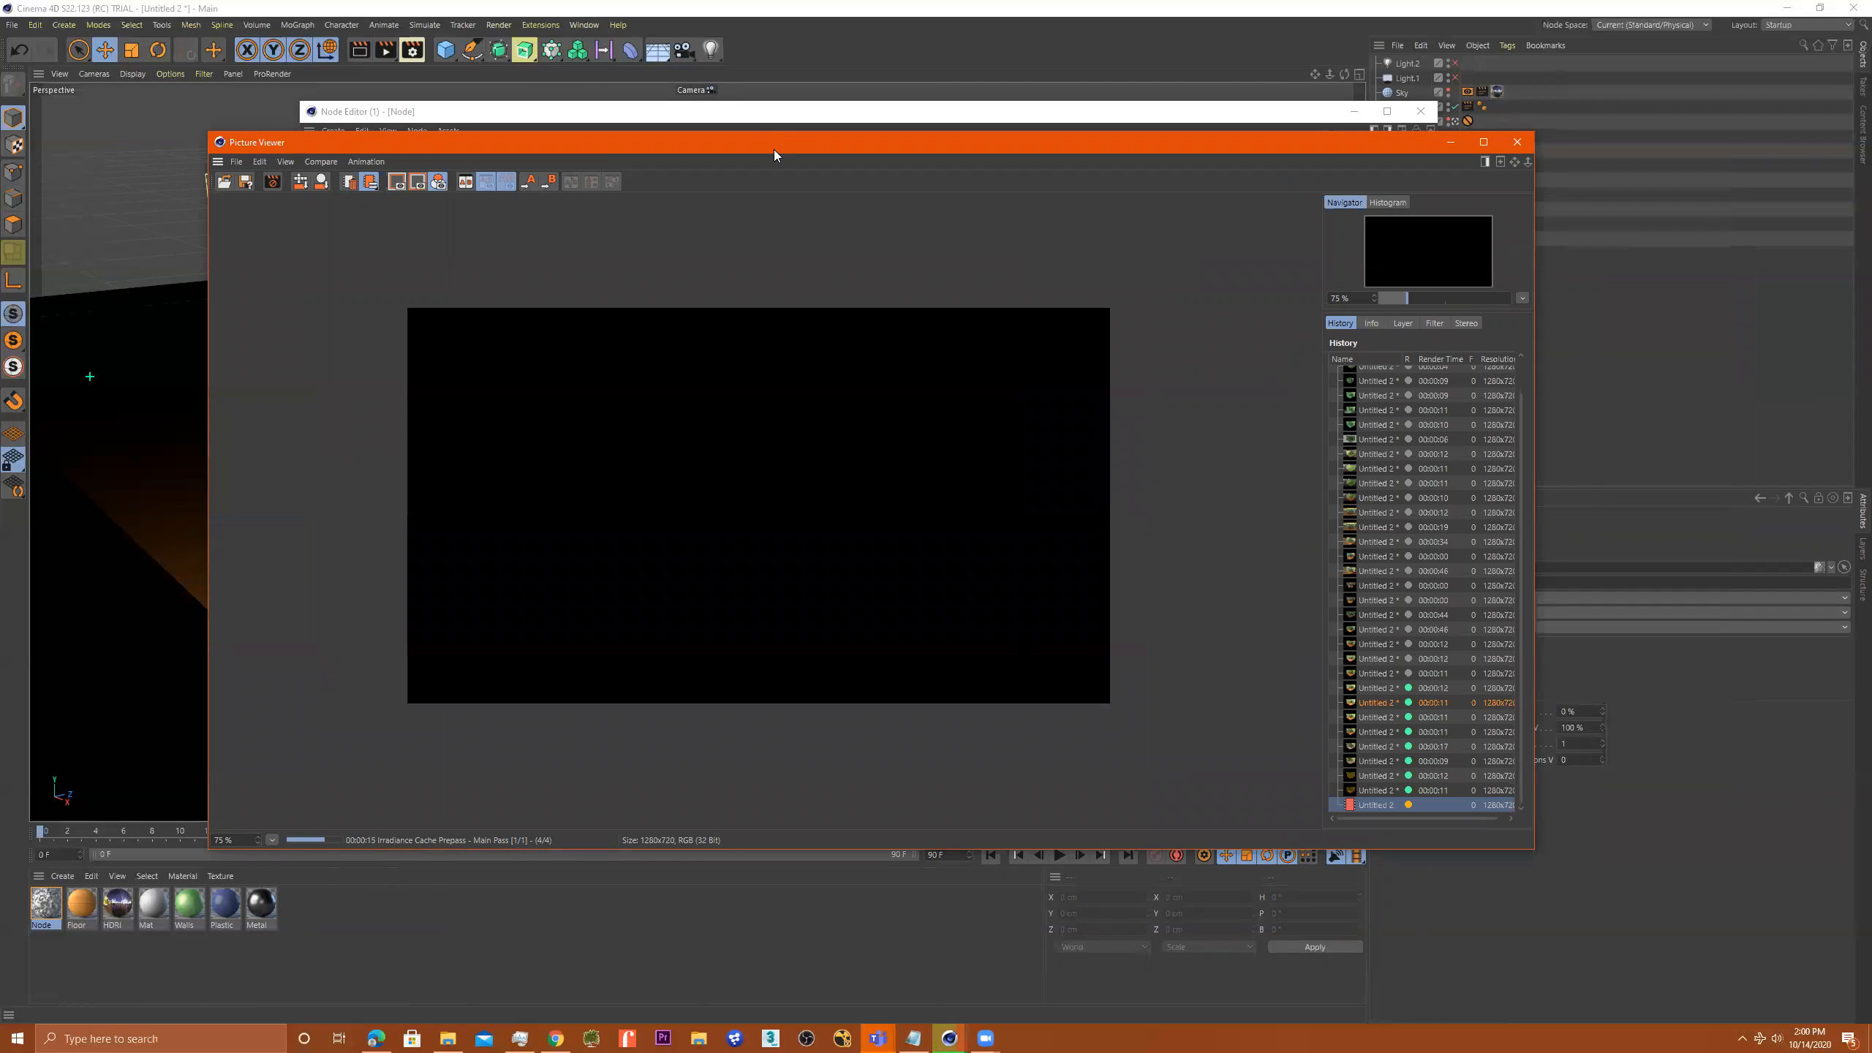
pyautogui.moveTo(774, 150); pyautogui.dragTo(690, 109)
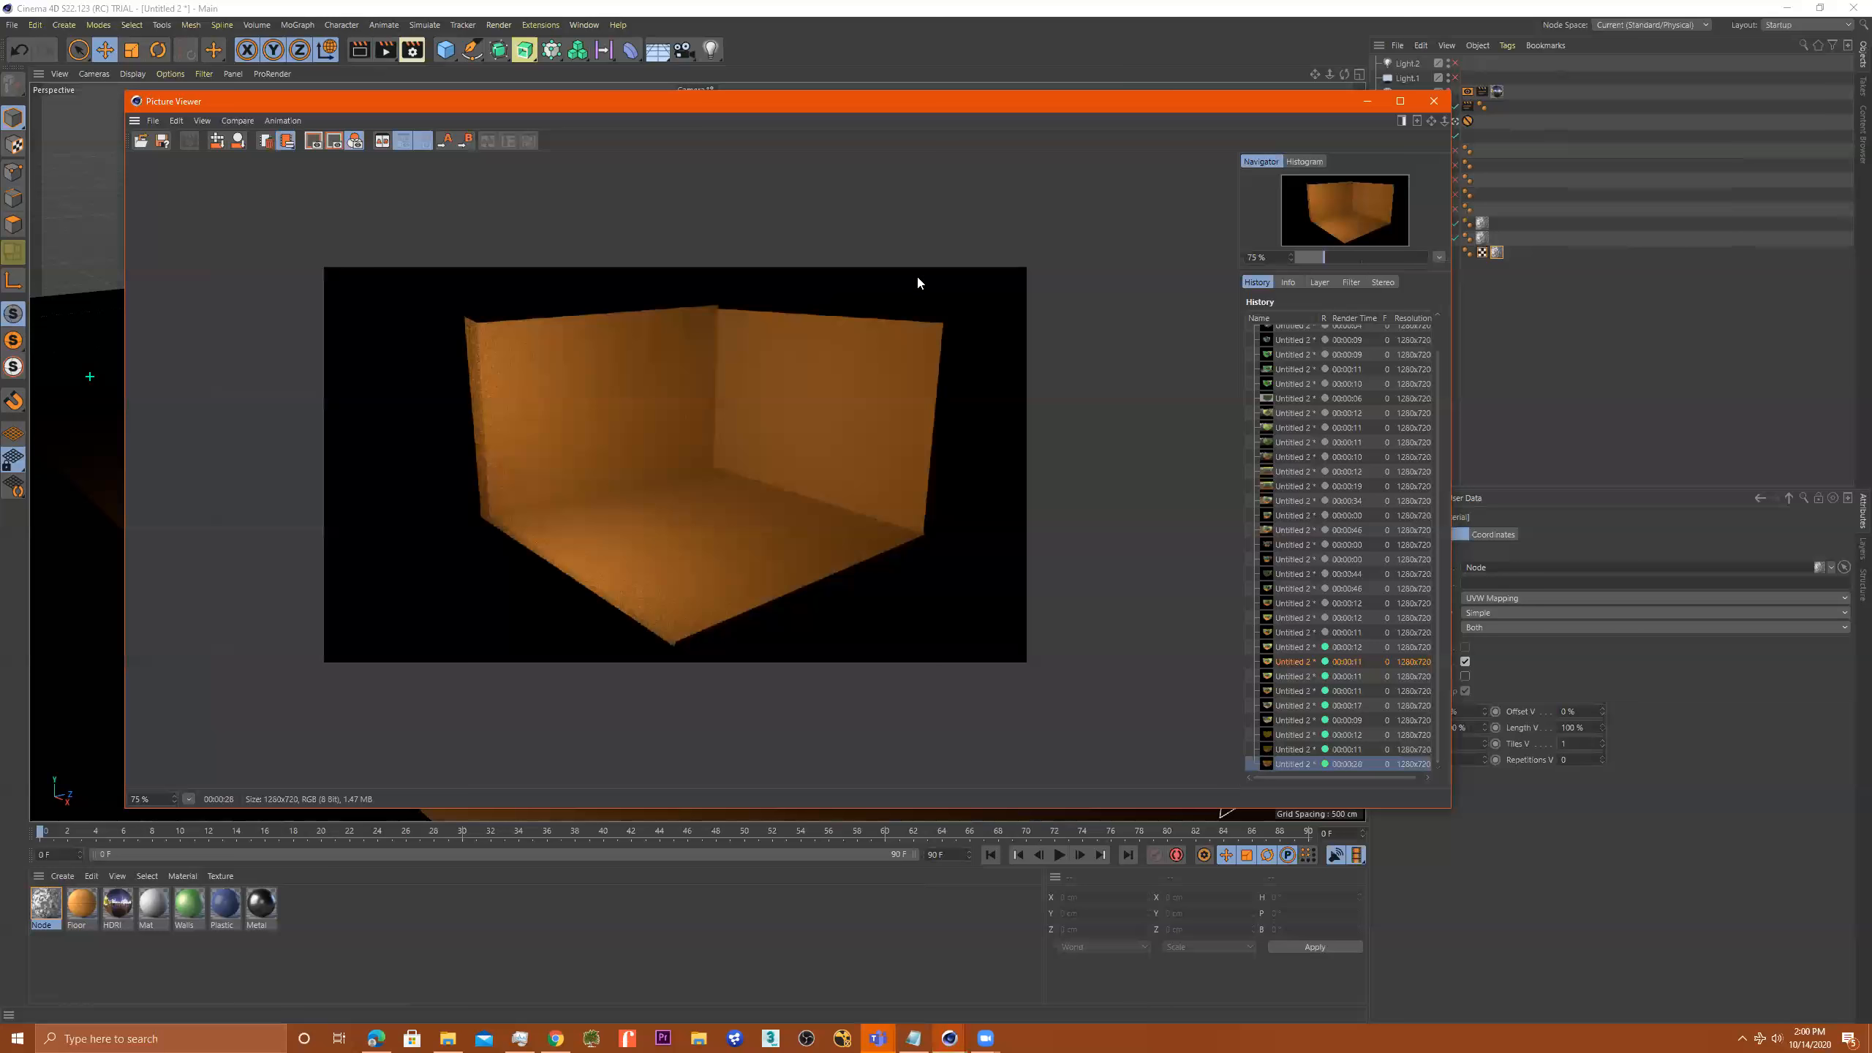
pyautogui.click(1433, 101)
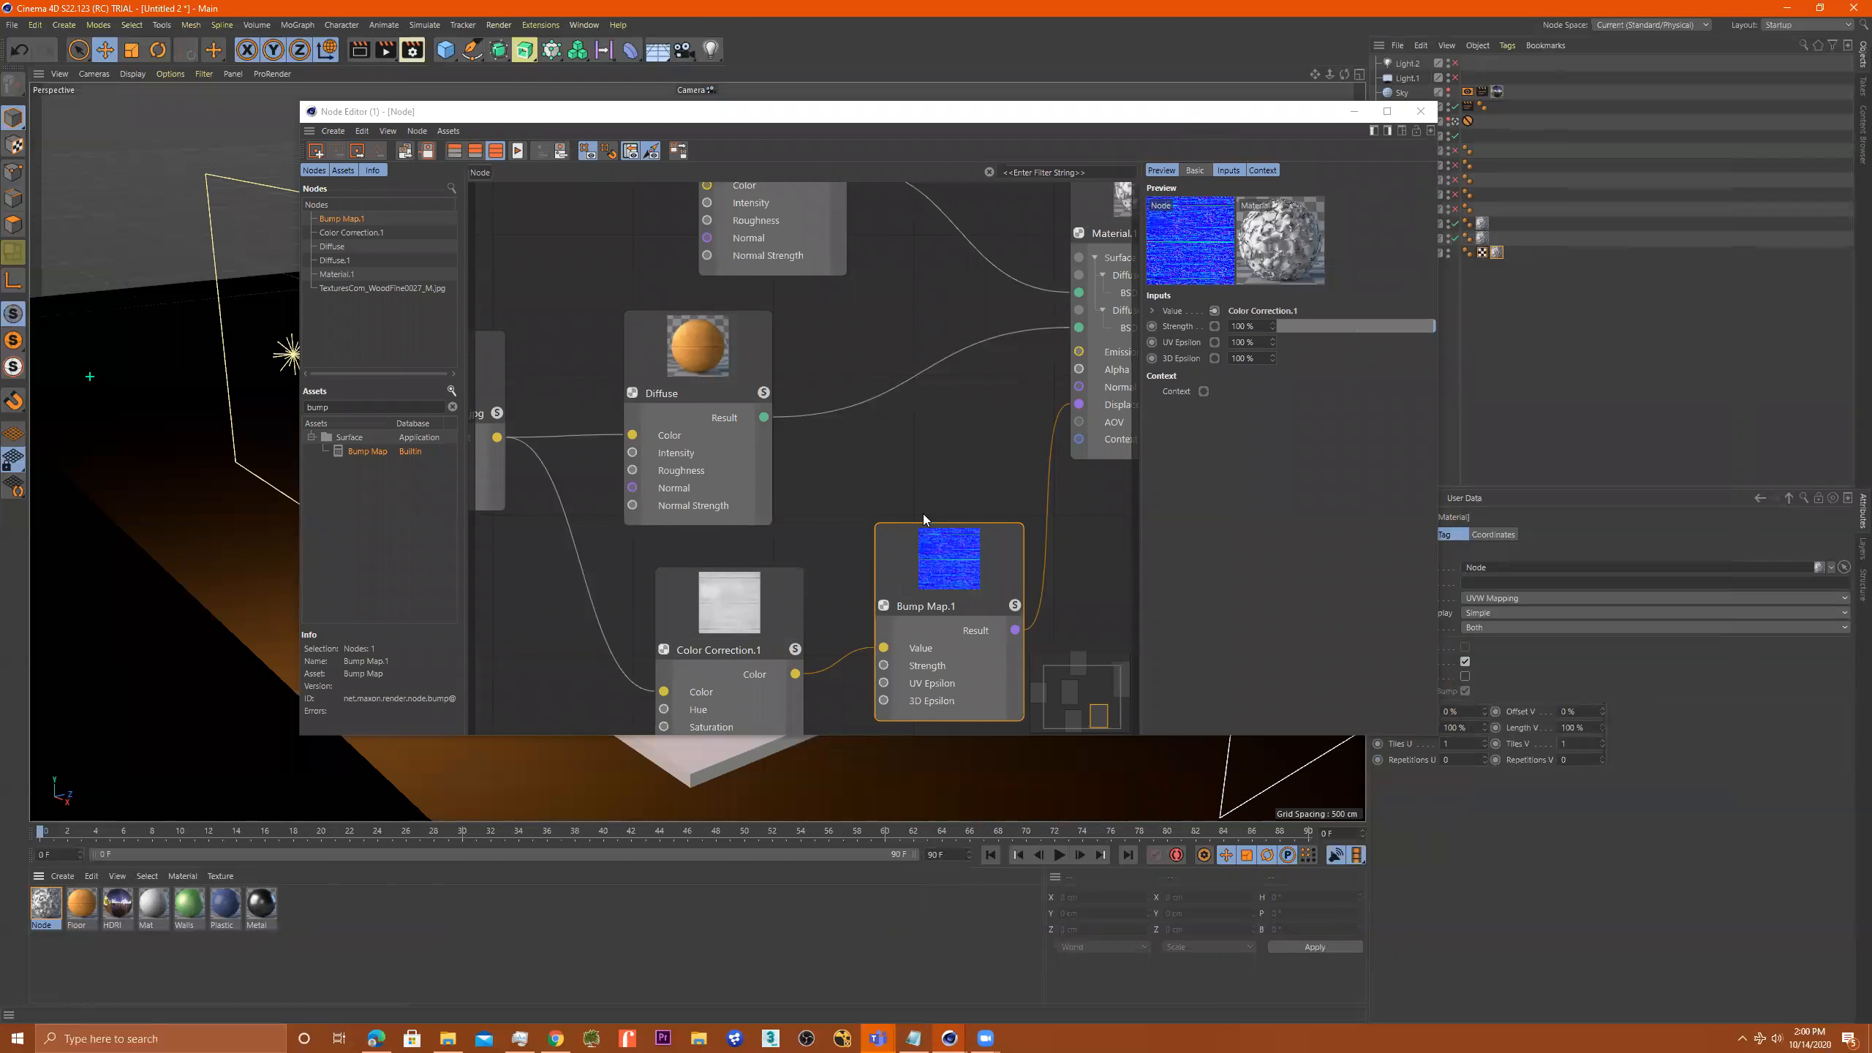
# Show the Material.1 node's settings and render the room again, moving the render window out of the way
pyautogui.scroll(-3, 924, 519)
pyautogui.click(1055, 325)
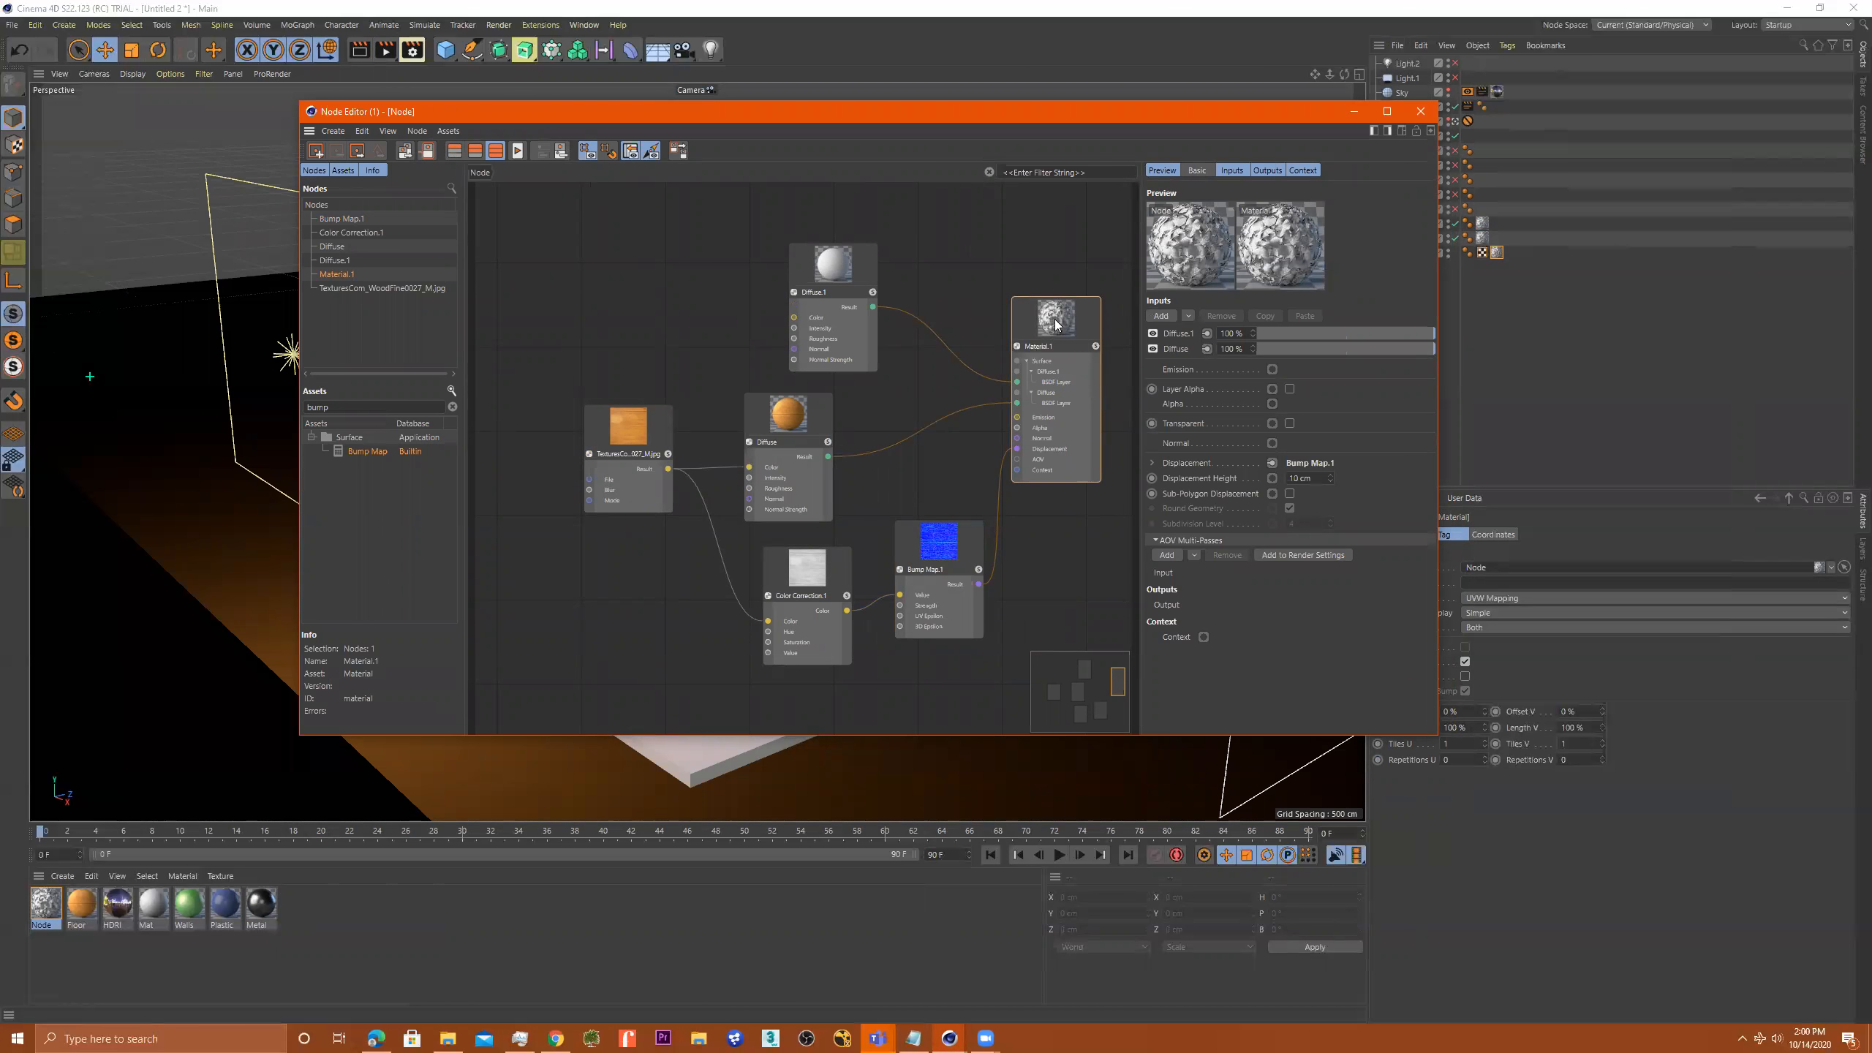
pyautogui.moveTo(1068, 341); pyautogui.dragTo(1083, 365)
pyautogui.click(385, 50)
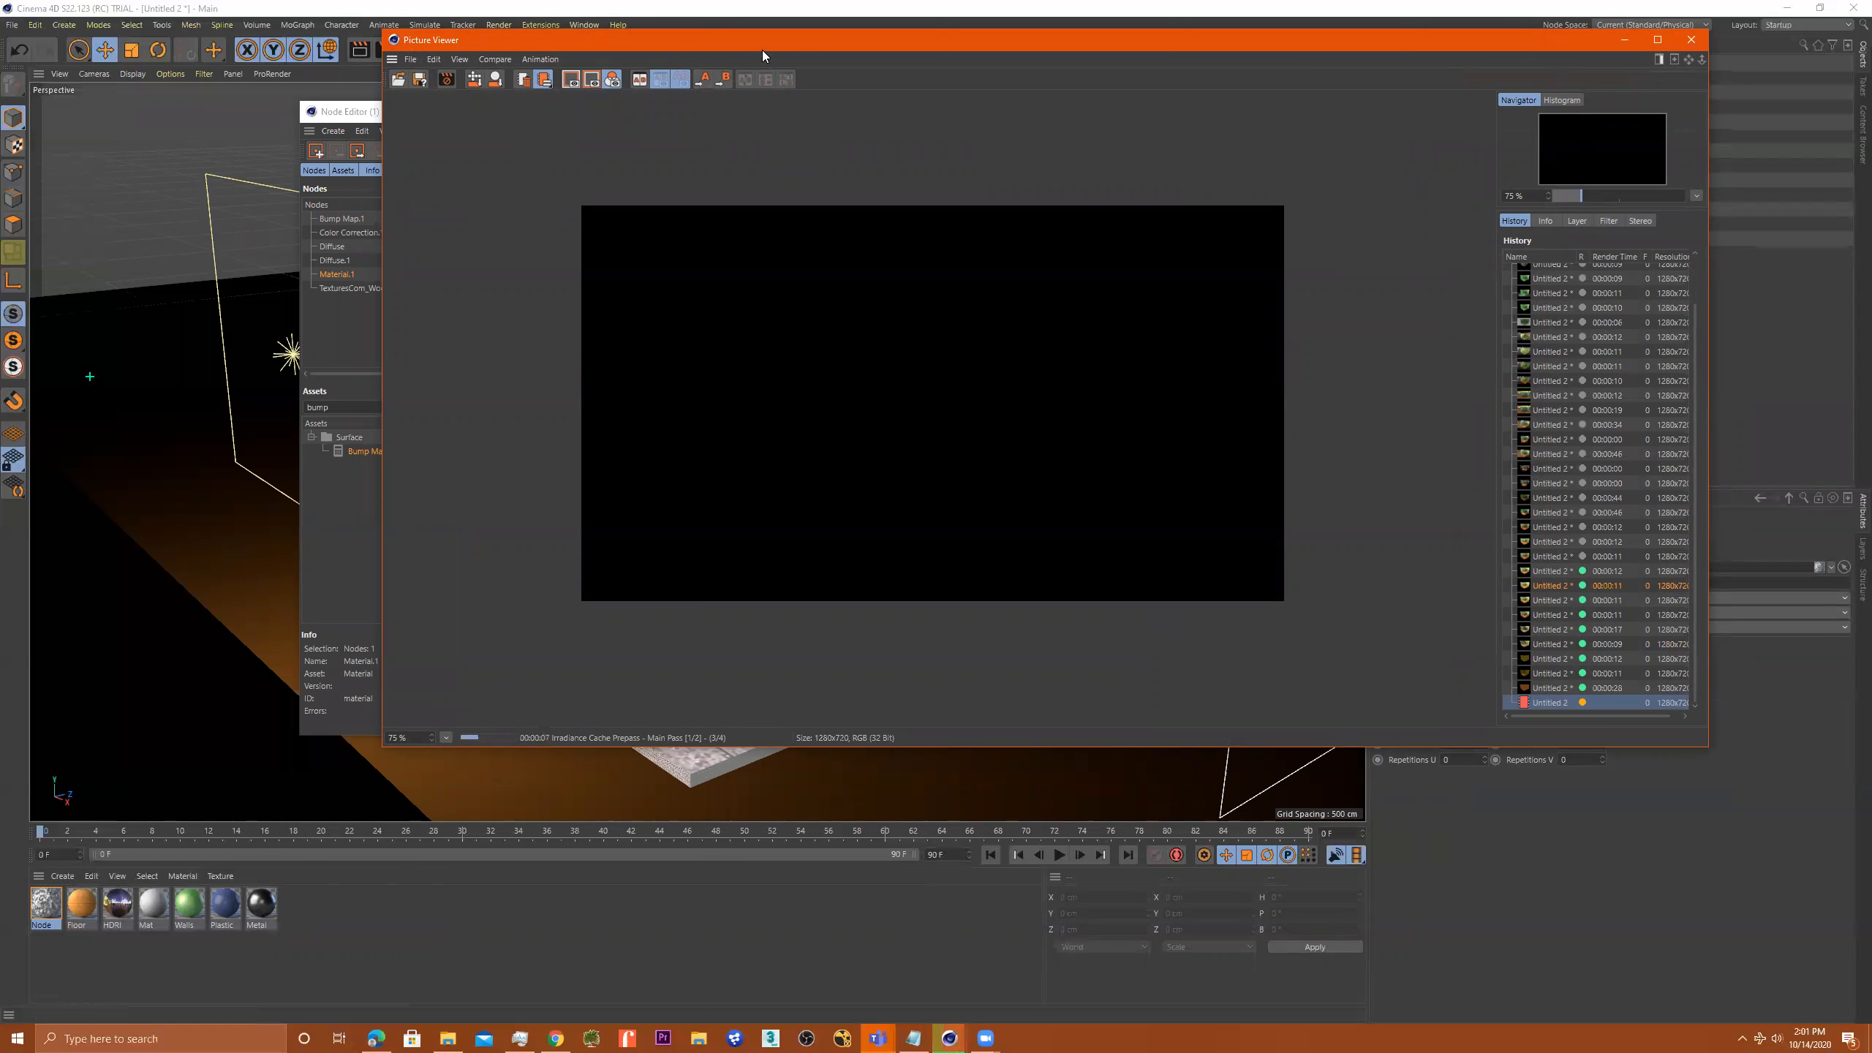
pyautogui.moveTo(761, 50); pyautogui.dragTo(616, 176)
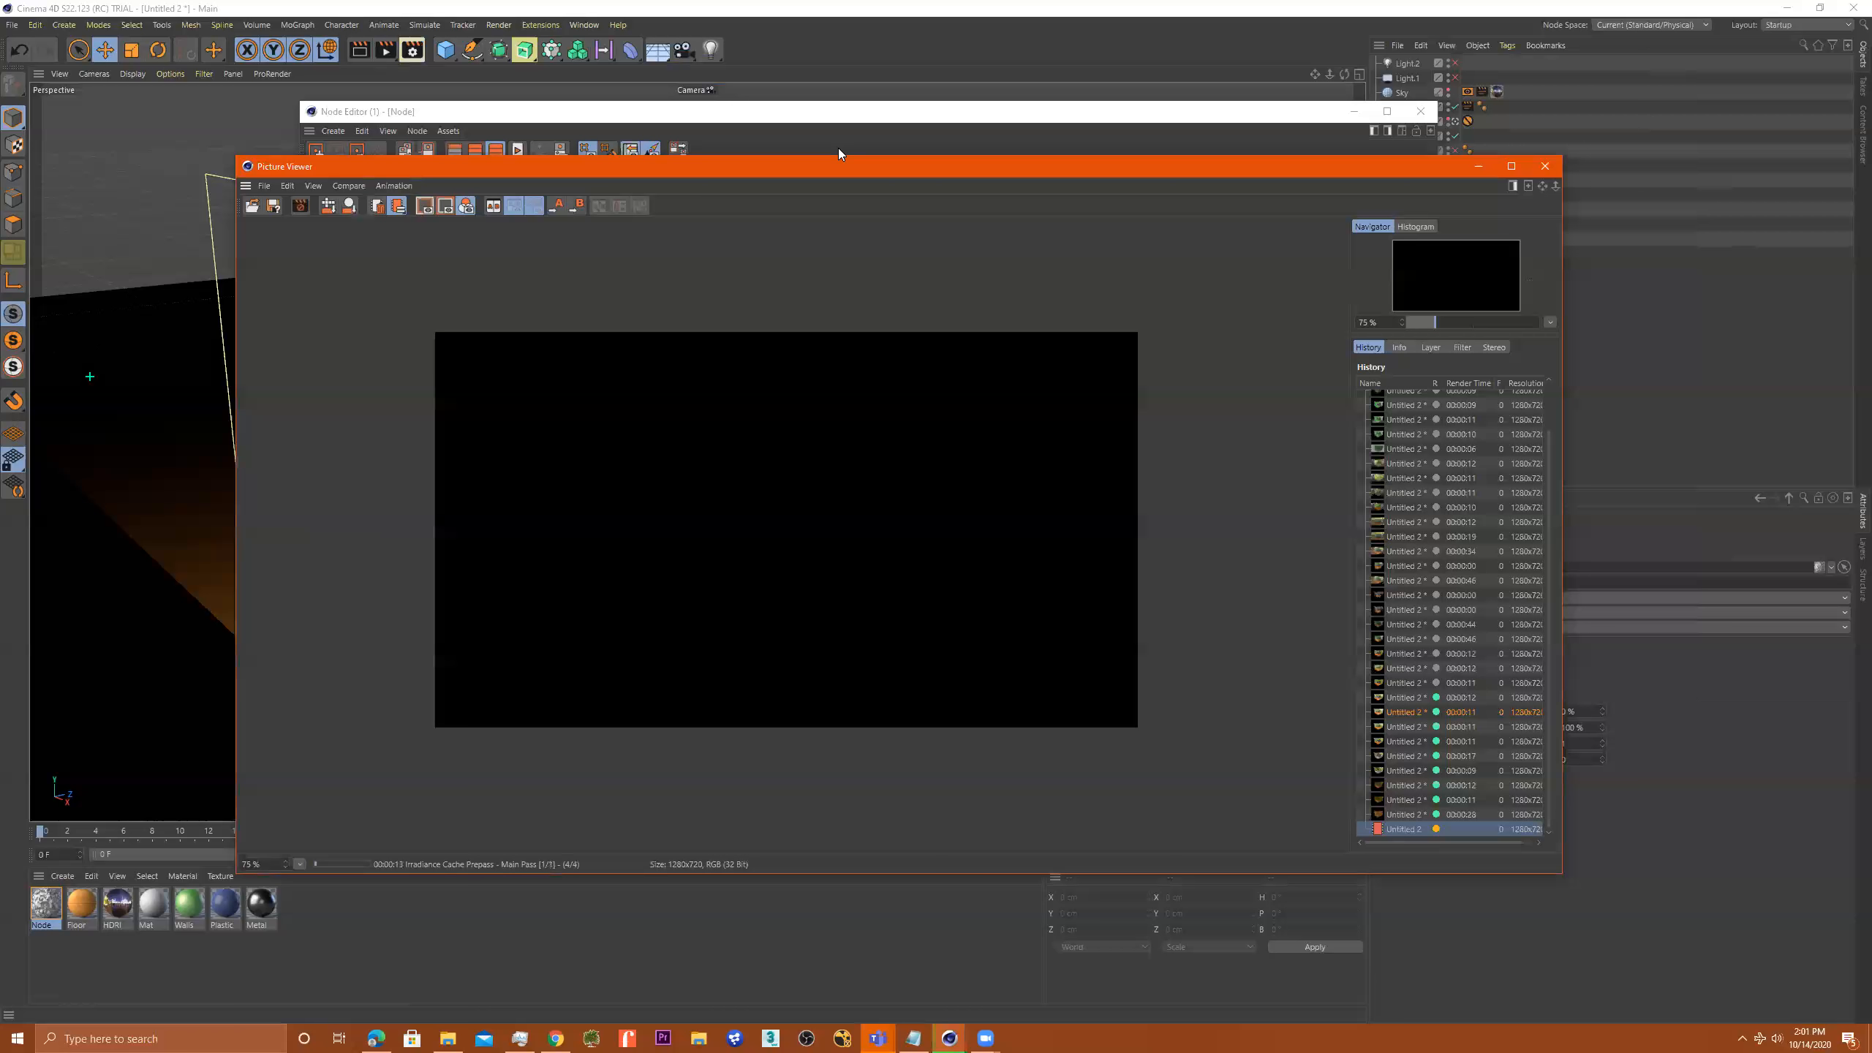
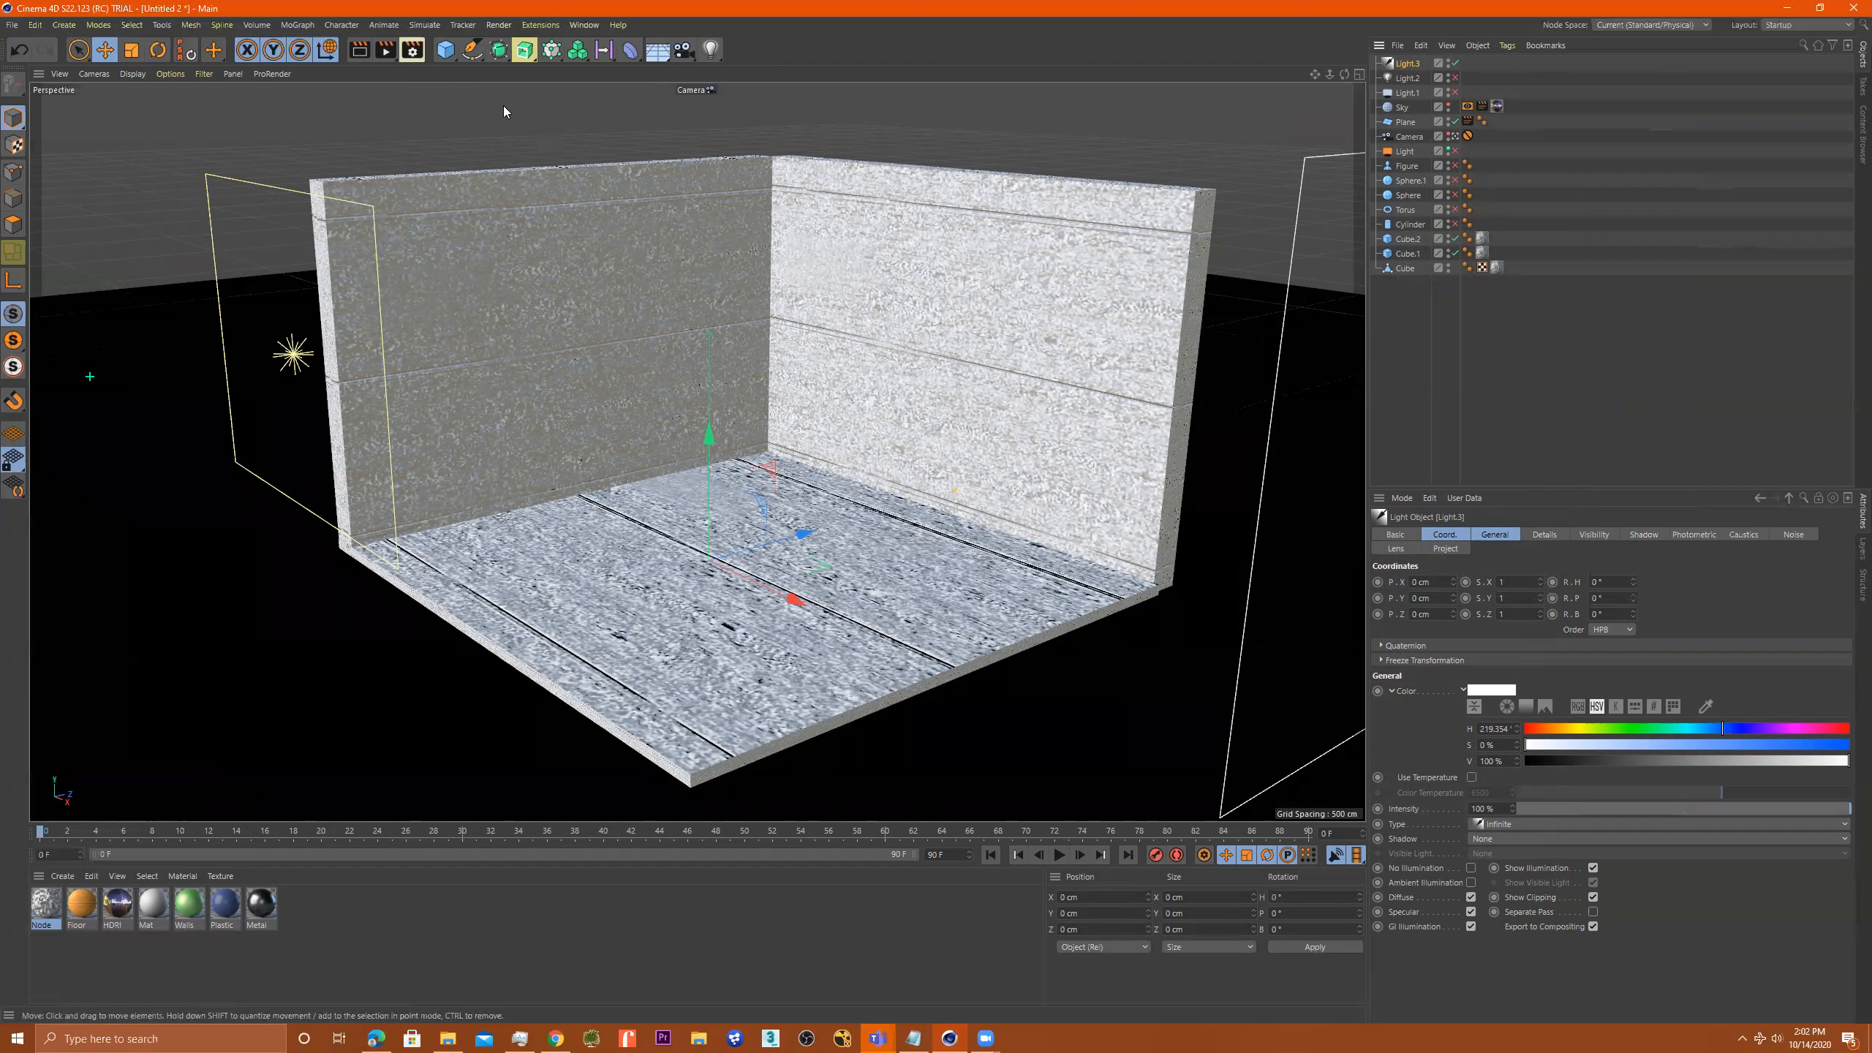
# Render the room with the infinite light and select Light.3
pyautogui.click(382, 52)
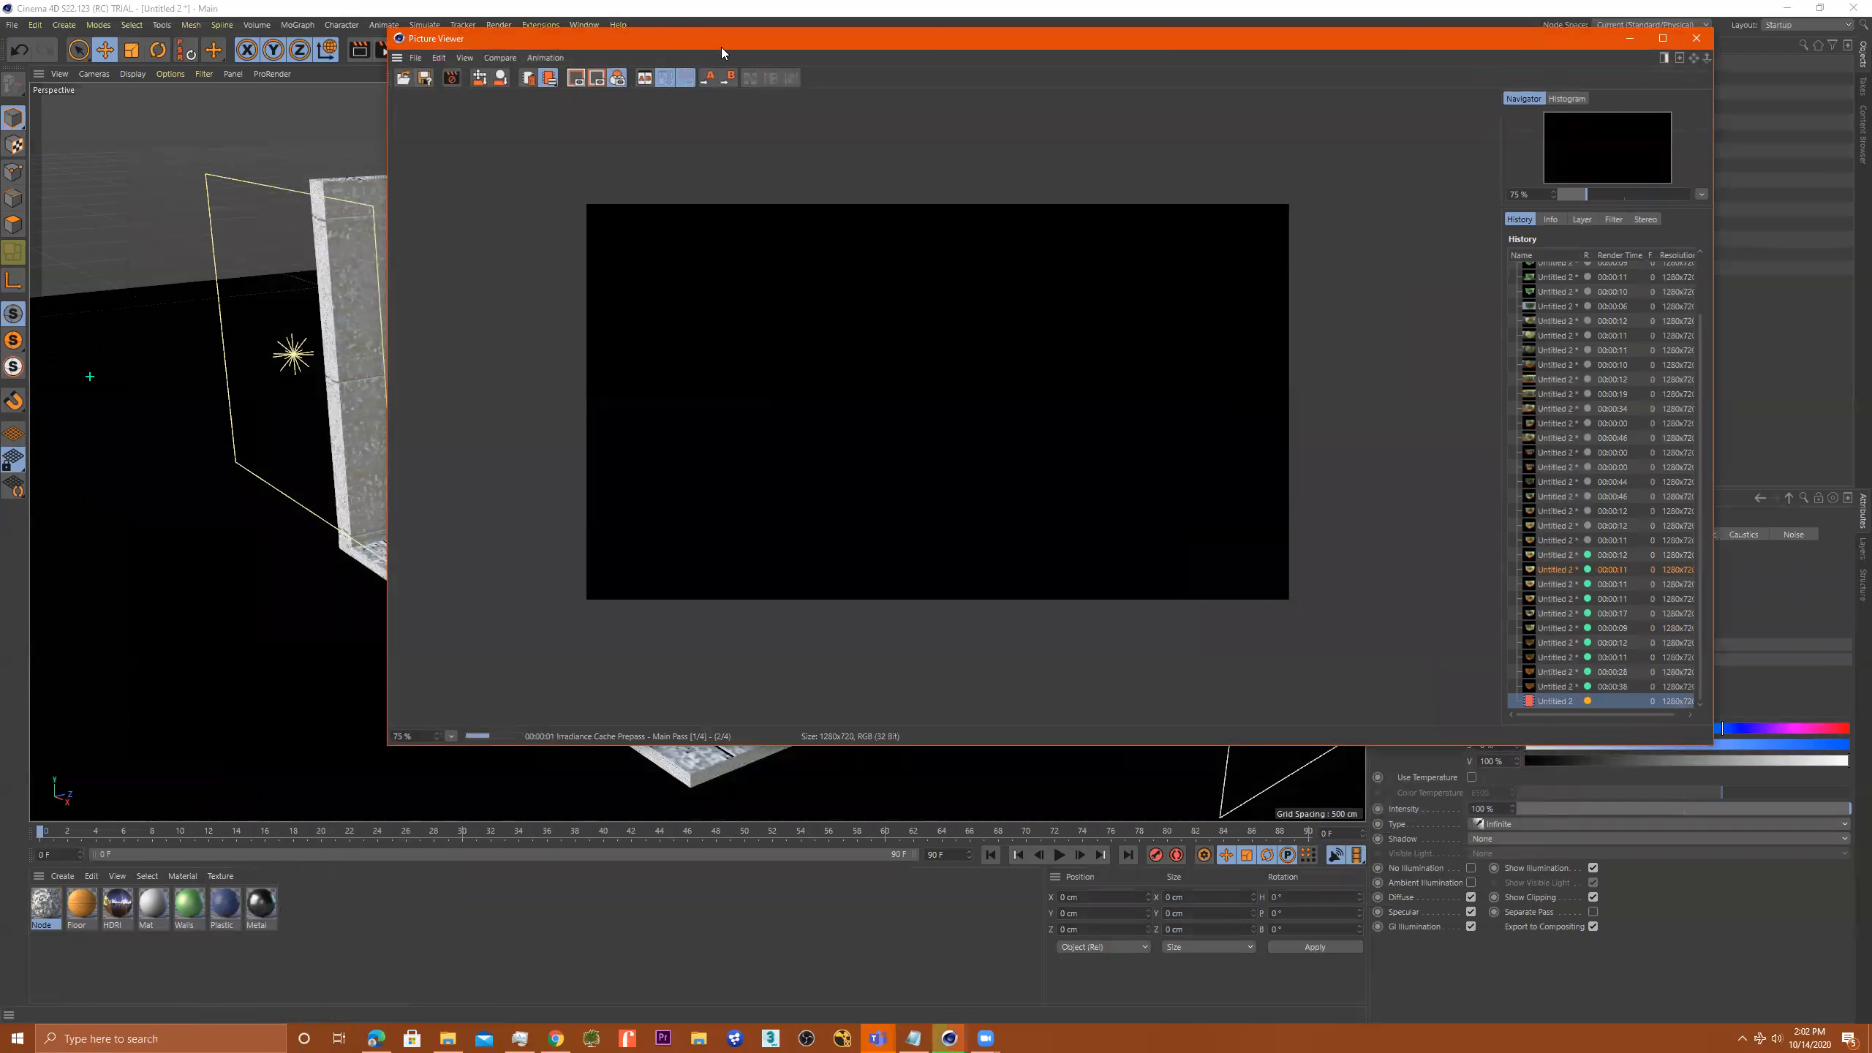
pyautogui.moveTo(721, 47); pyautogui.dragTo(357, 56)
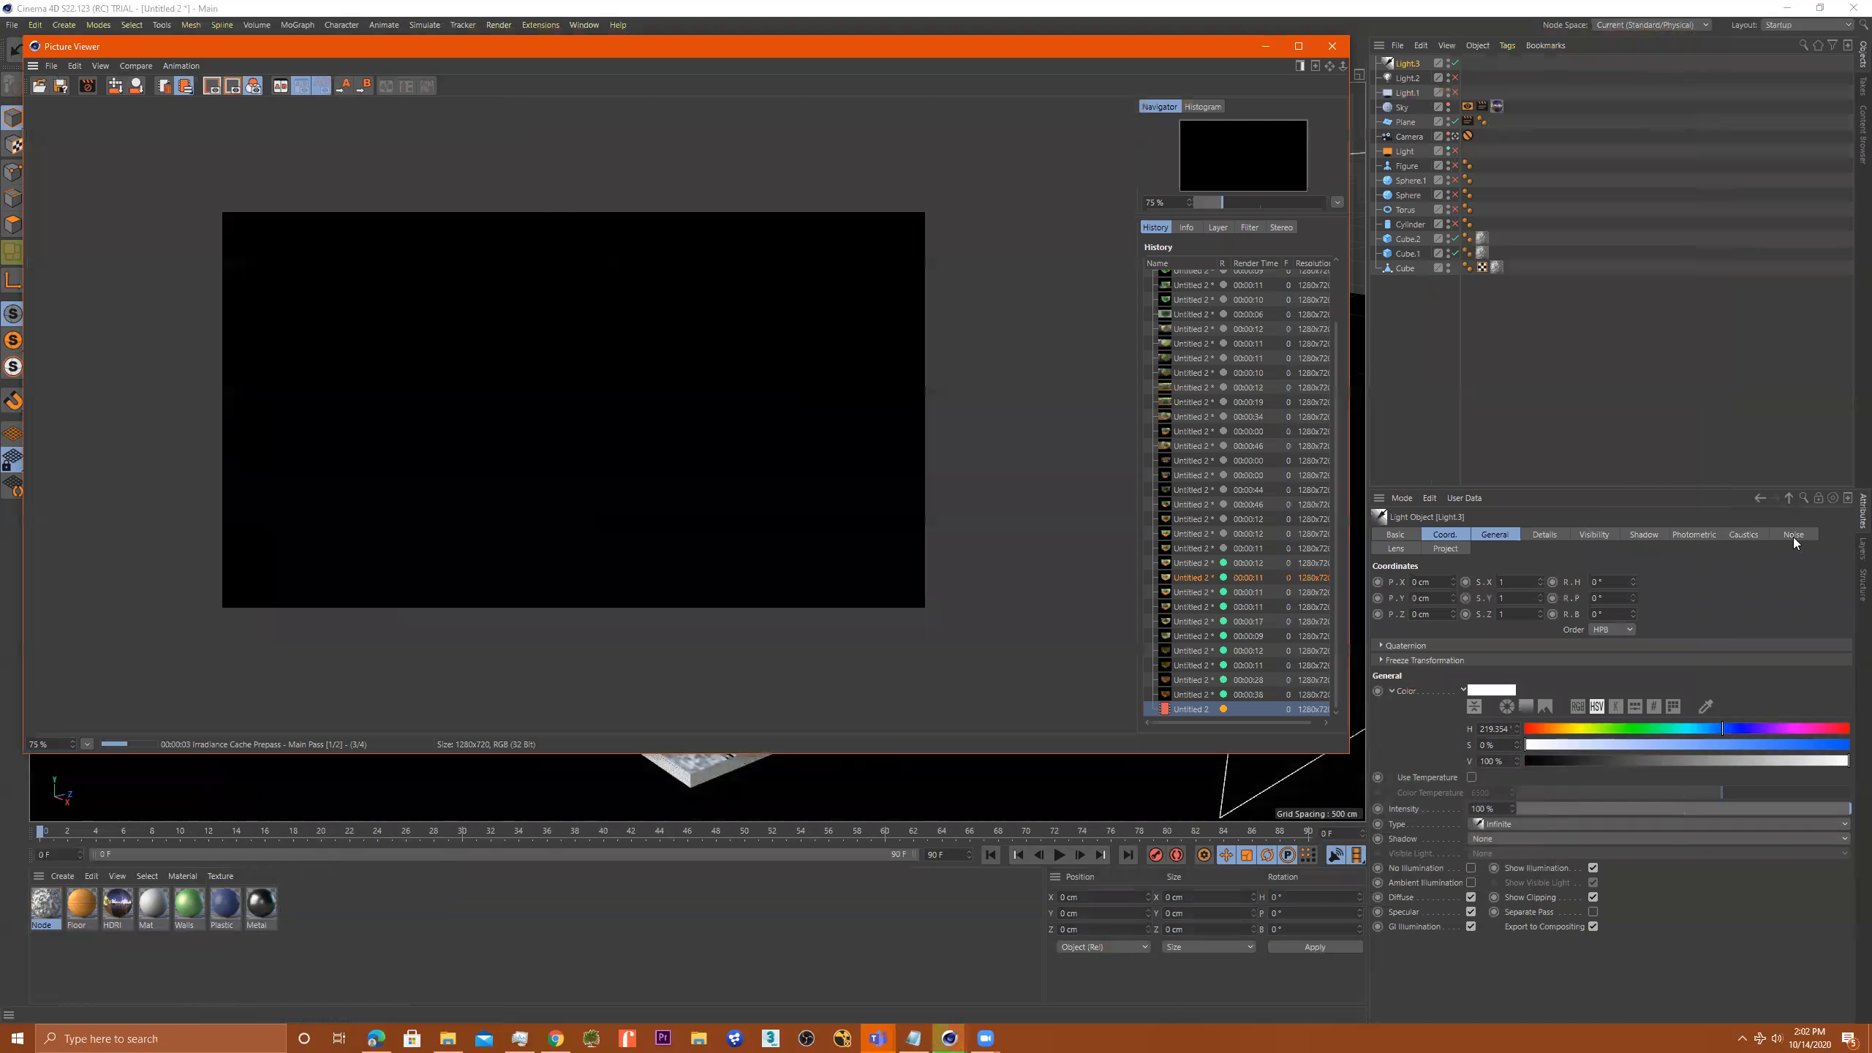
pyautogui.click(1409, 64)
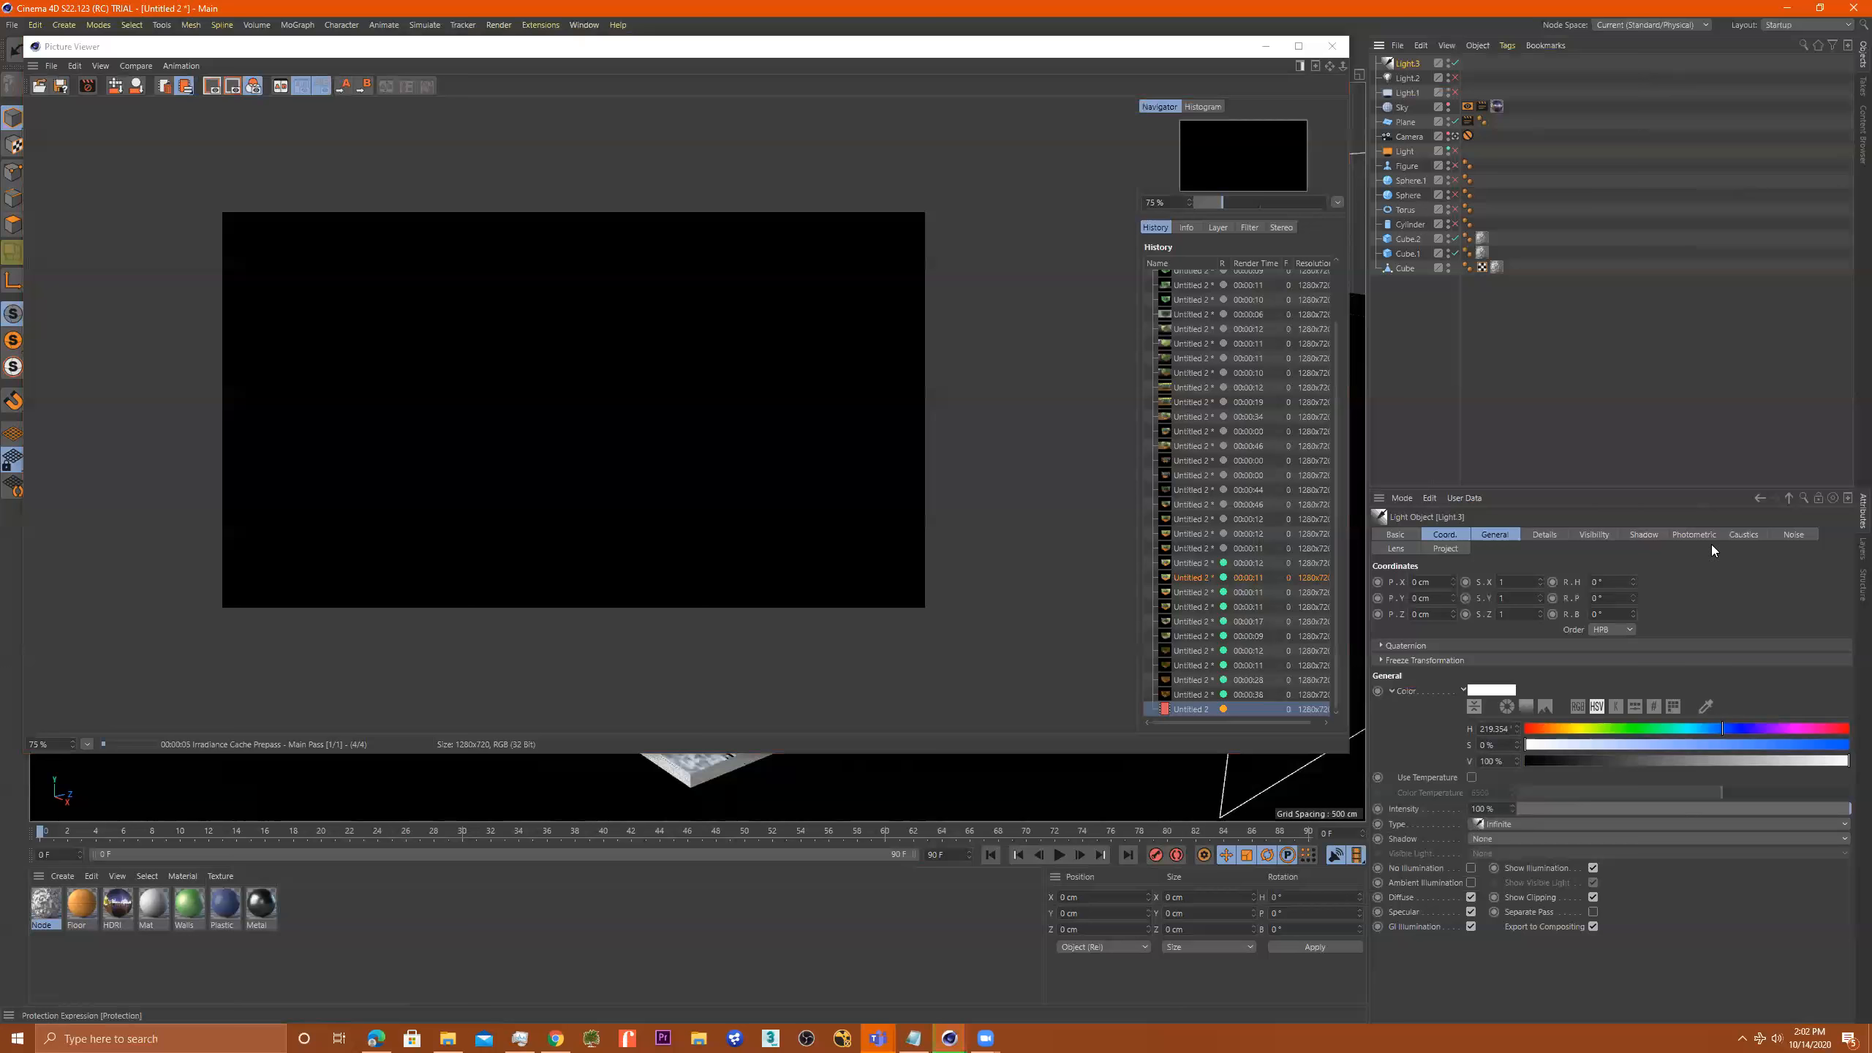
# Examine the infinite light's project, lens, shadow, photometric, visibility, detail, general, coordinate and basic settings
pyautogui.click(1446, 548)
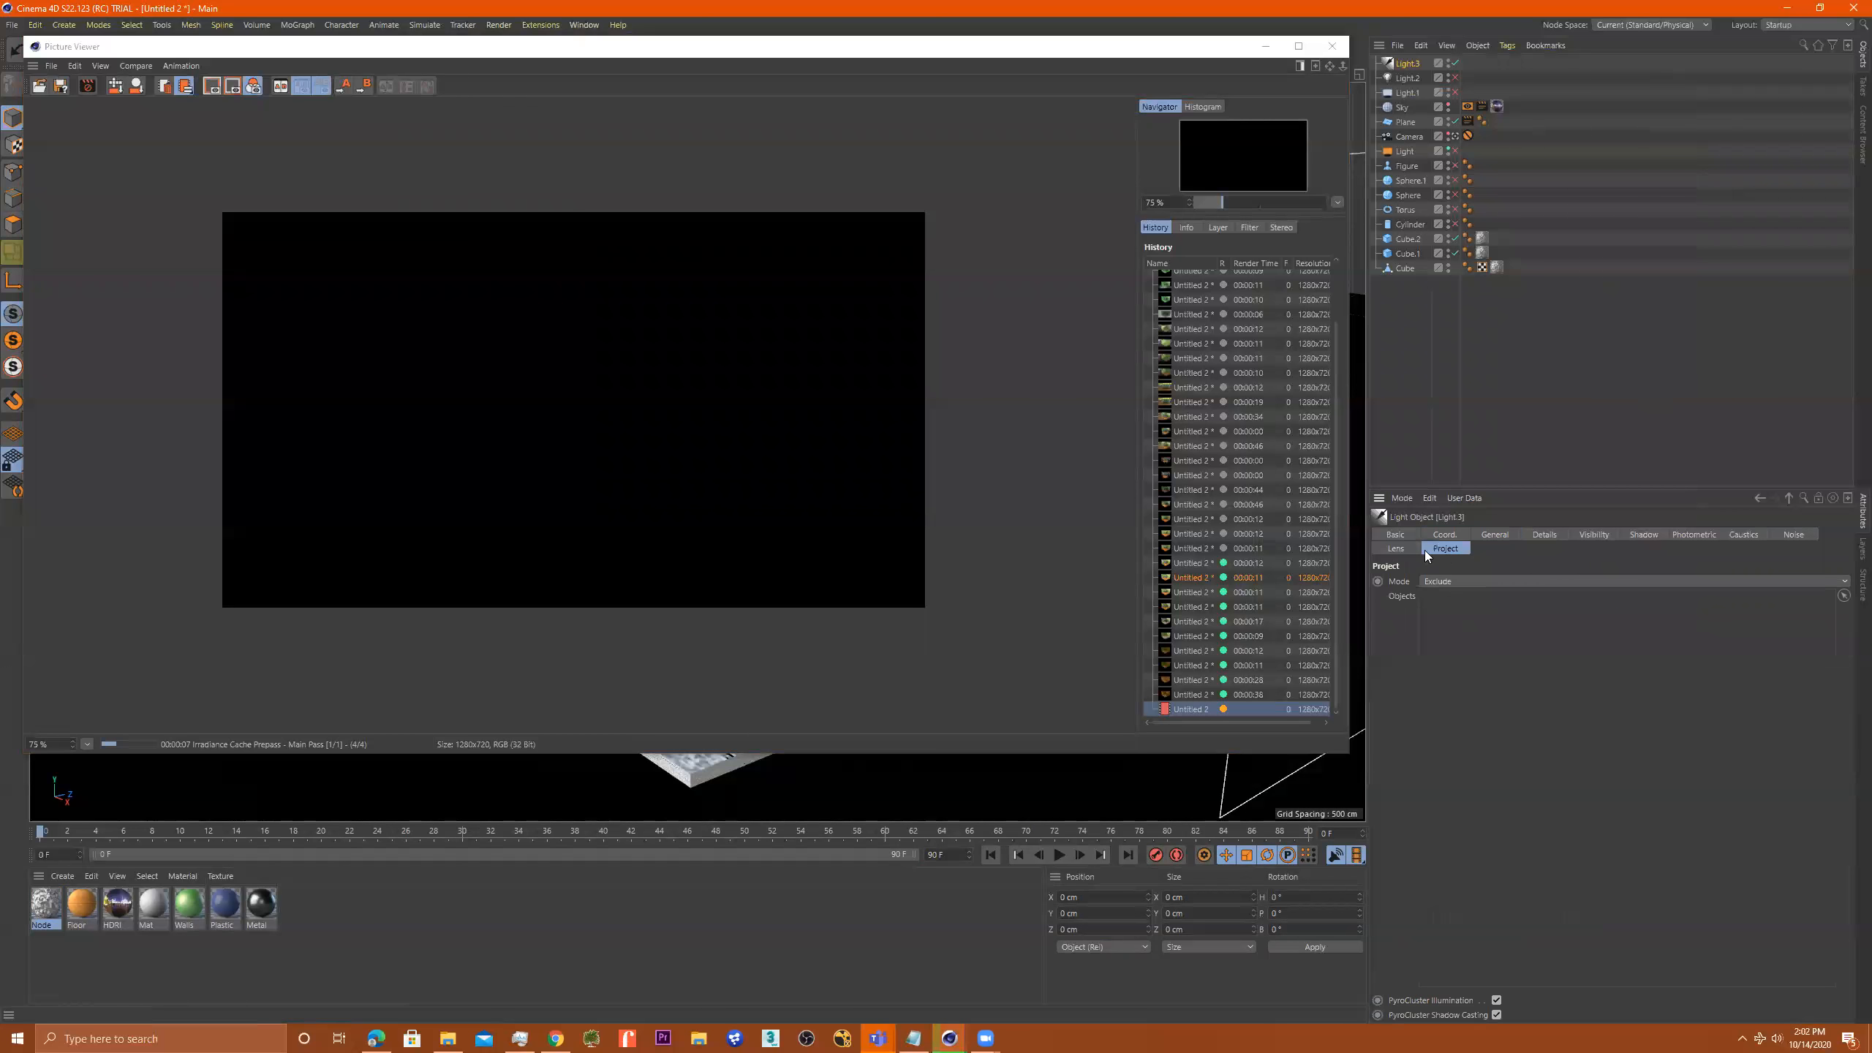
pyautogui.click(1401, 548)
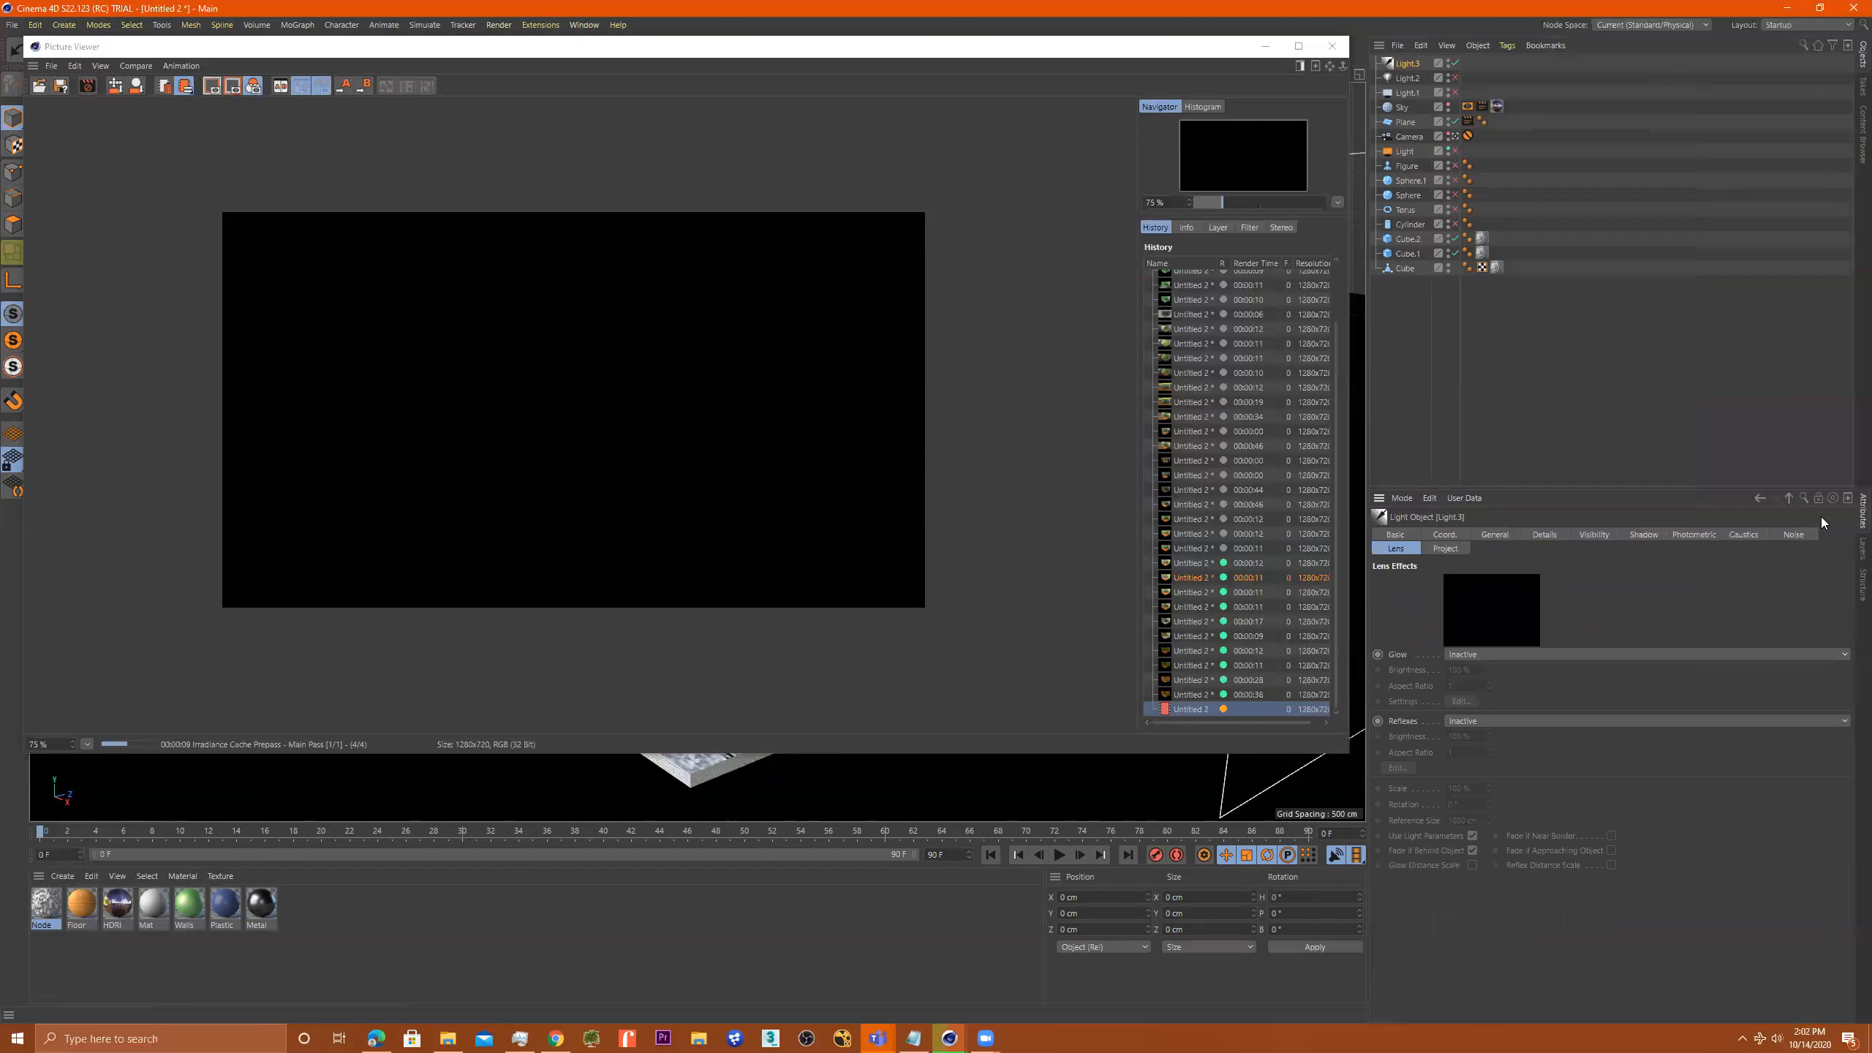
pyautogui.click(1659, 533)
pyautogui.click(1691, 533)
pyautogui.click(1595, 535)
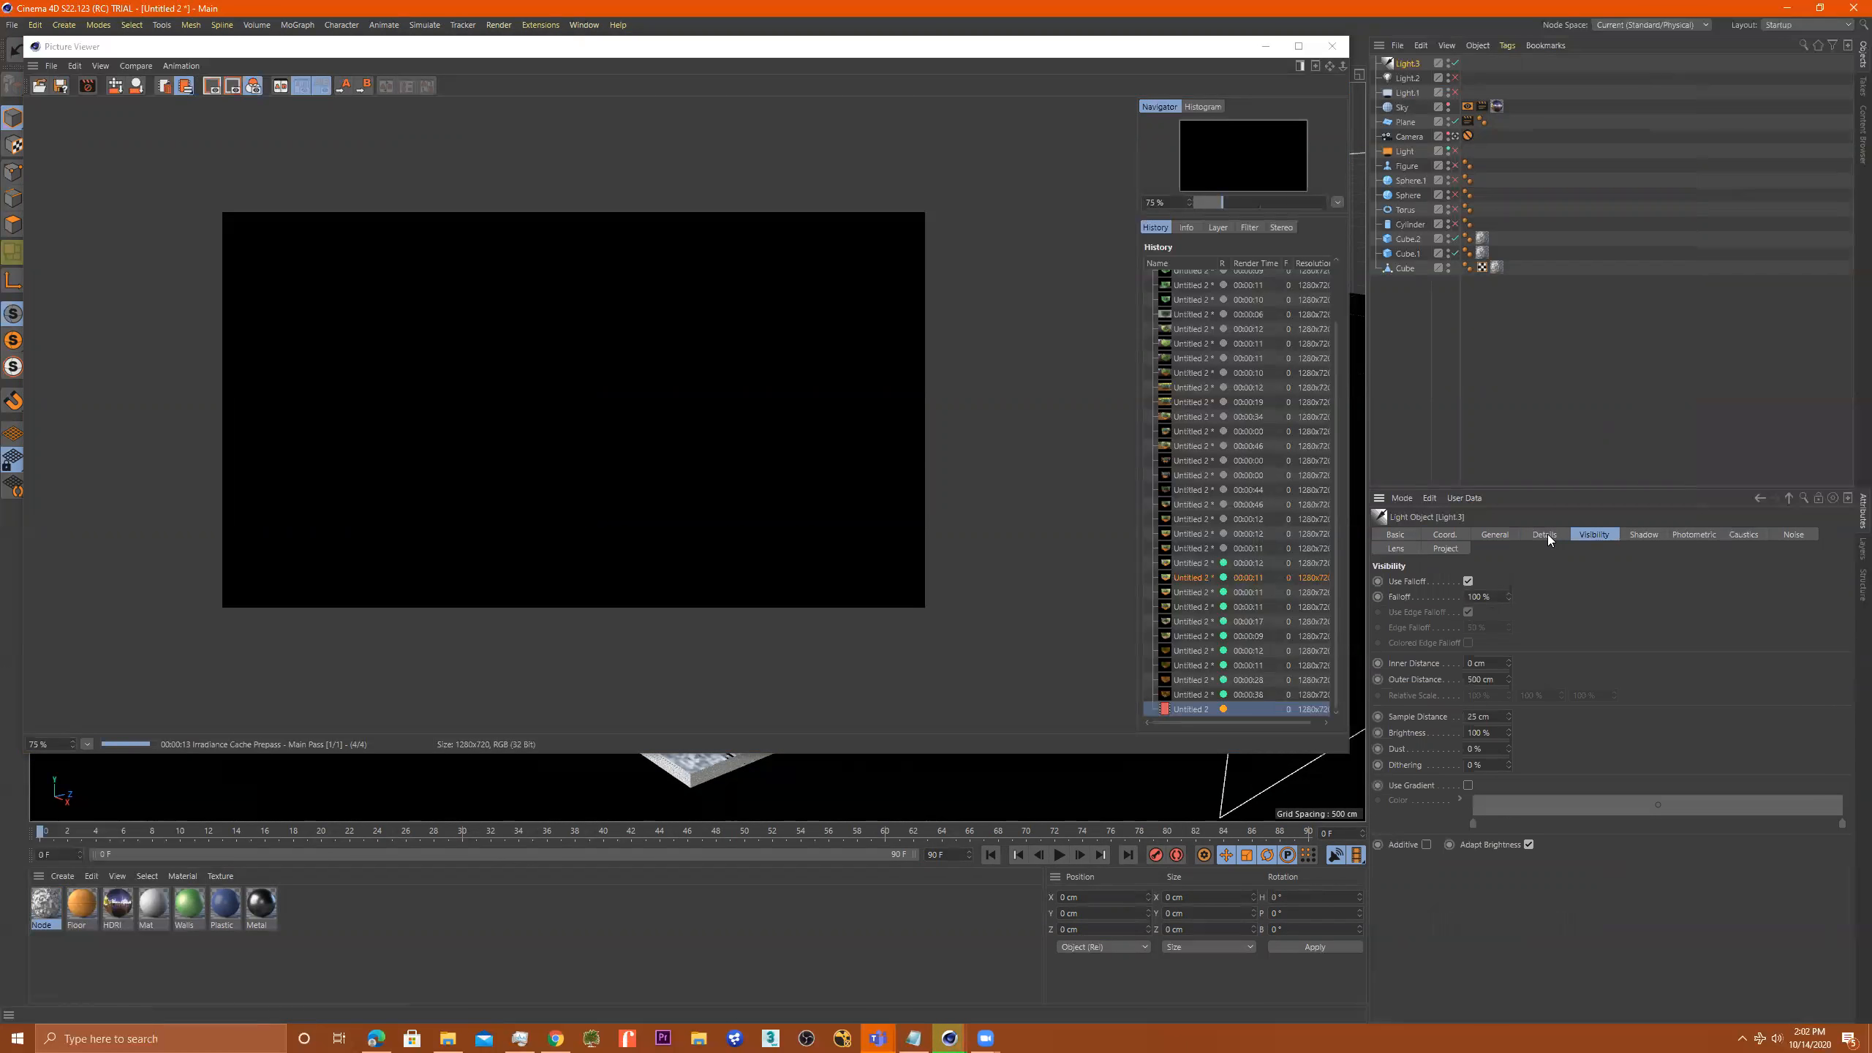
pyautogui.click(1547, 534)
pyautogui.click(1495, 534)
pyautogui.click(1451, 536)
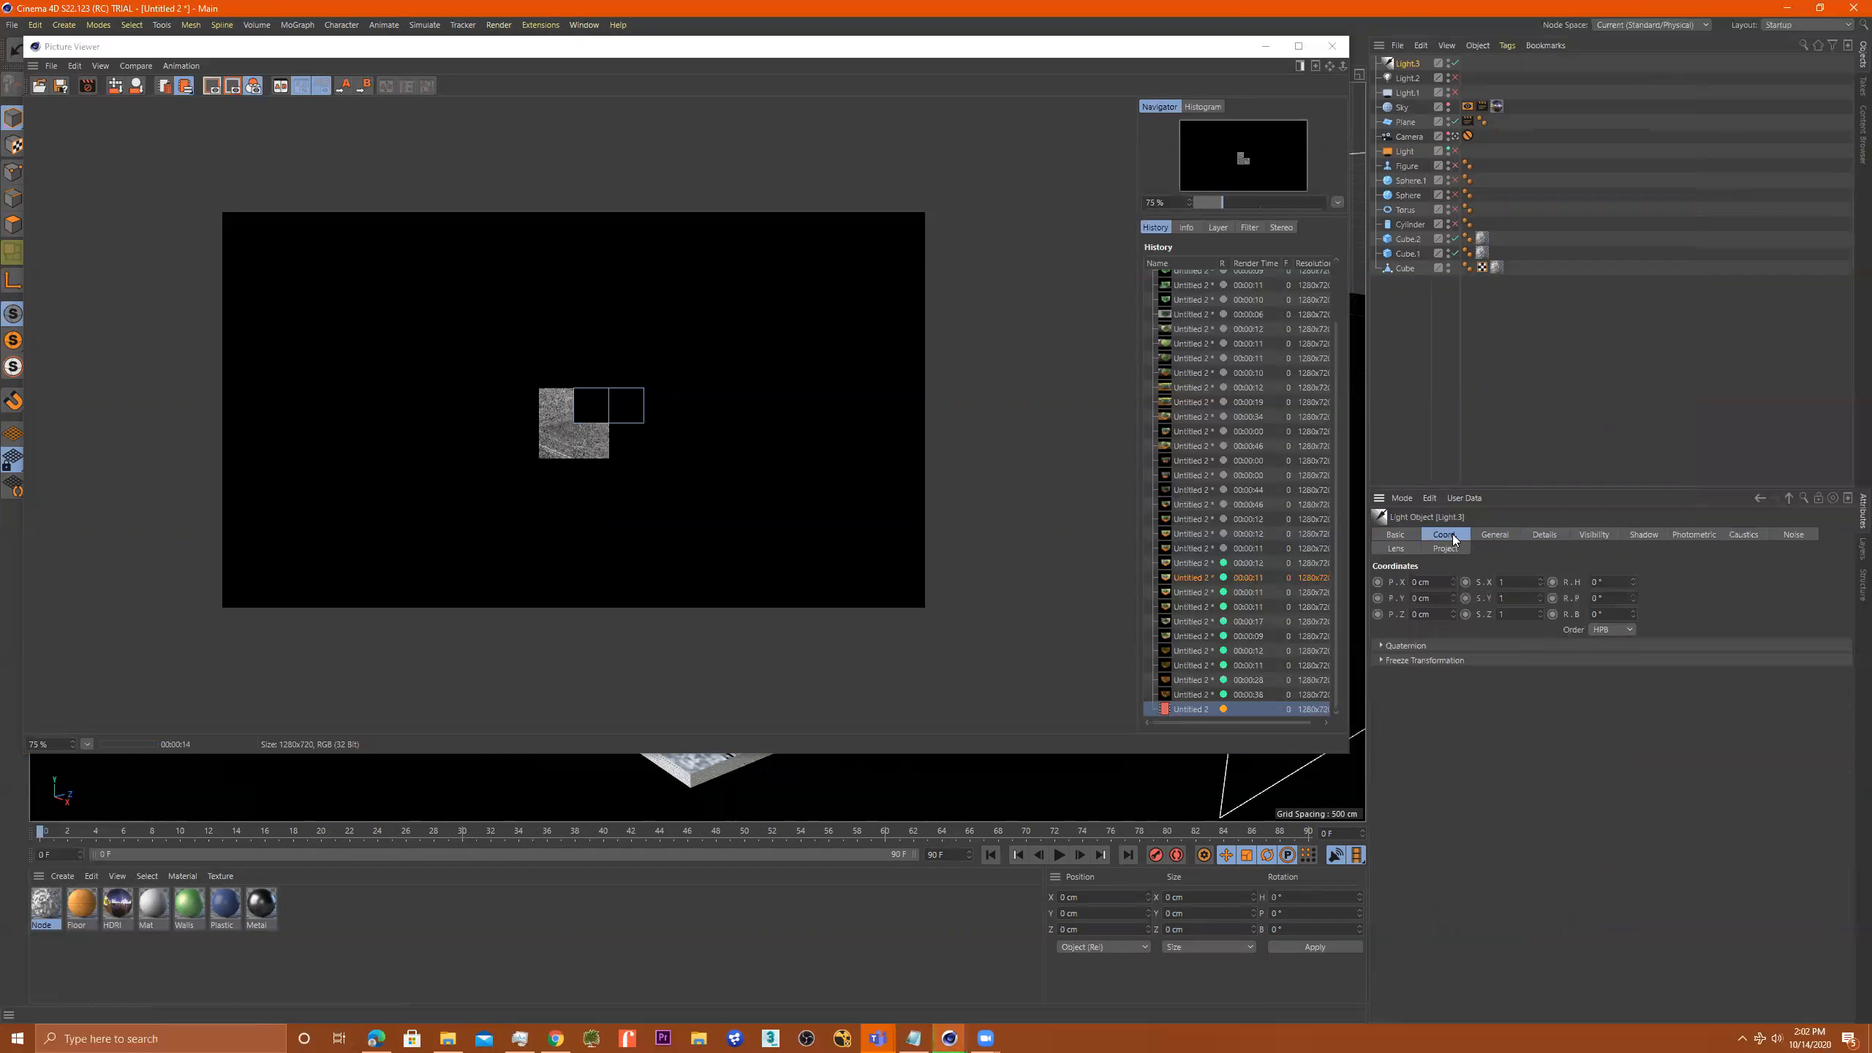
pyautogui.click(1395, 533)
pyautogui.click(1397, 549)
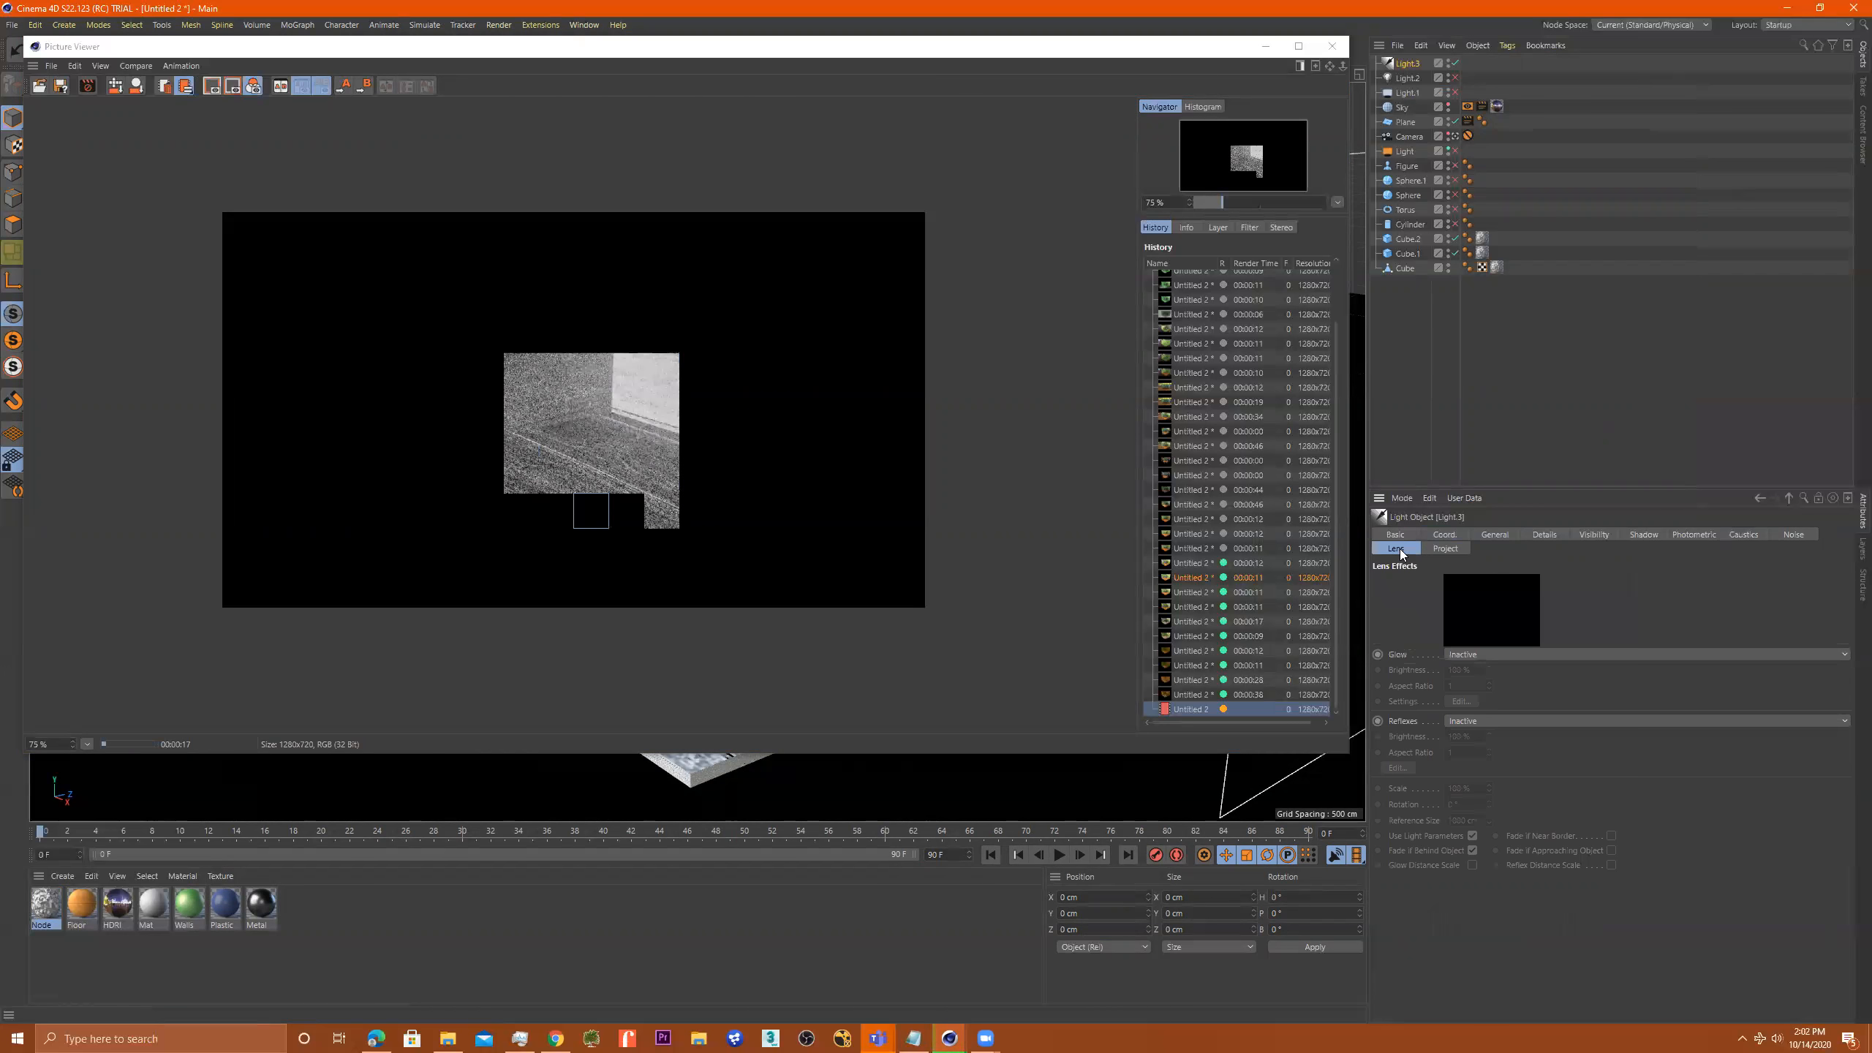
pyautogui.click(1456, 548)
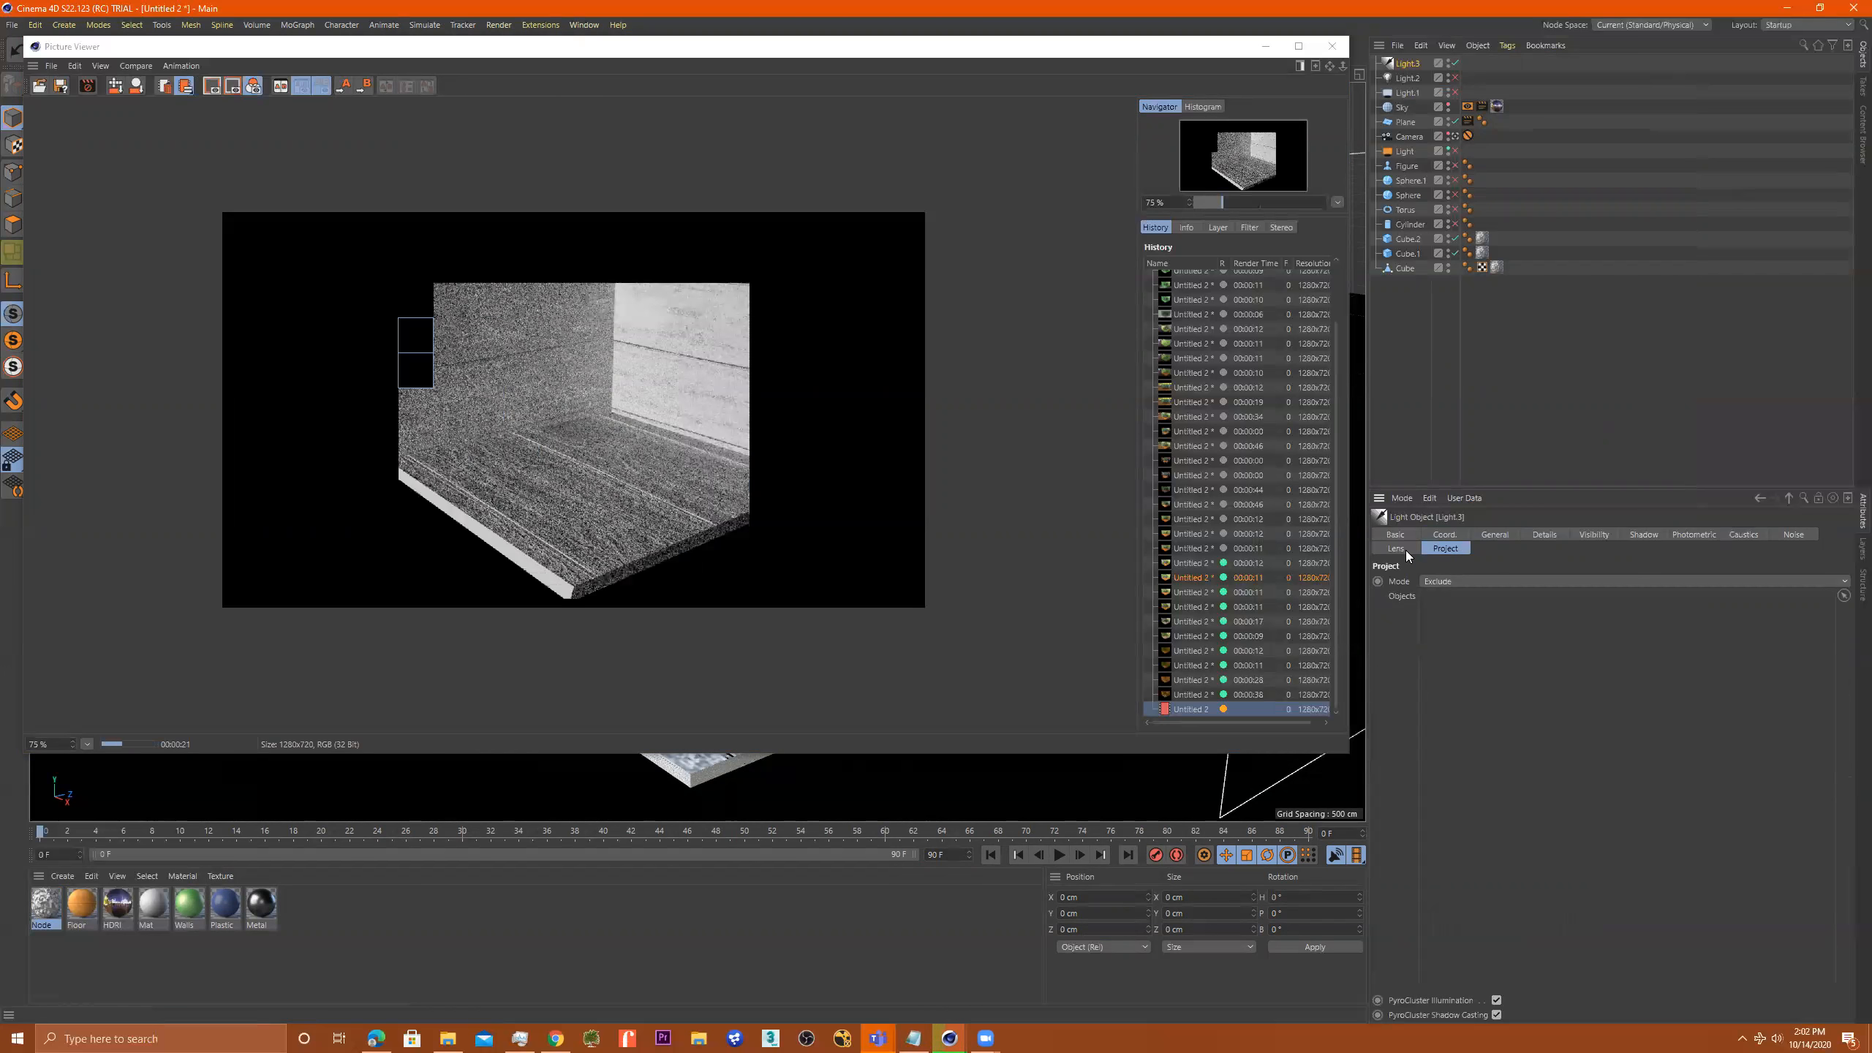
pyautogui.click(1406, 550)
pyautogui.click(1395, 534)
pyautogui.click(1444, 535)
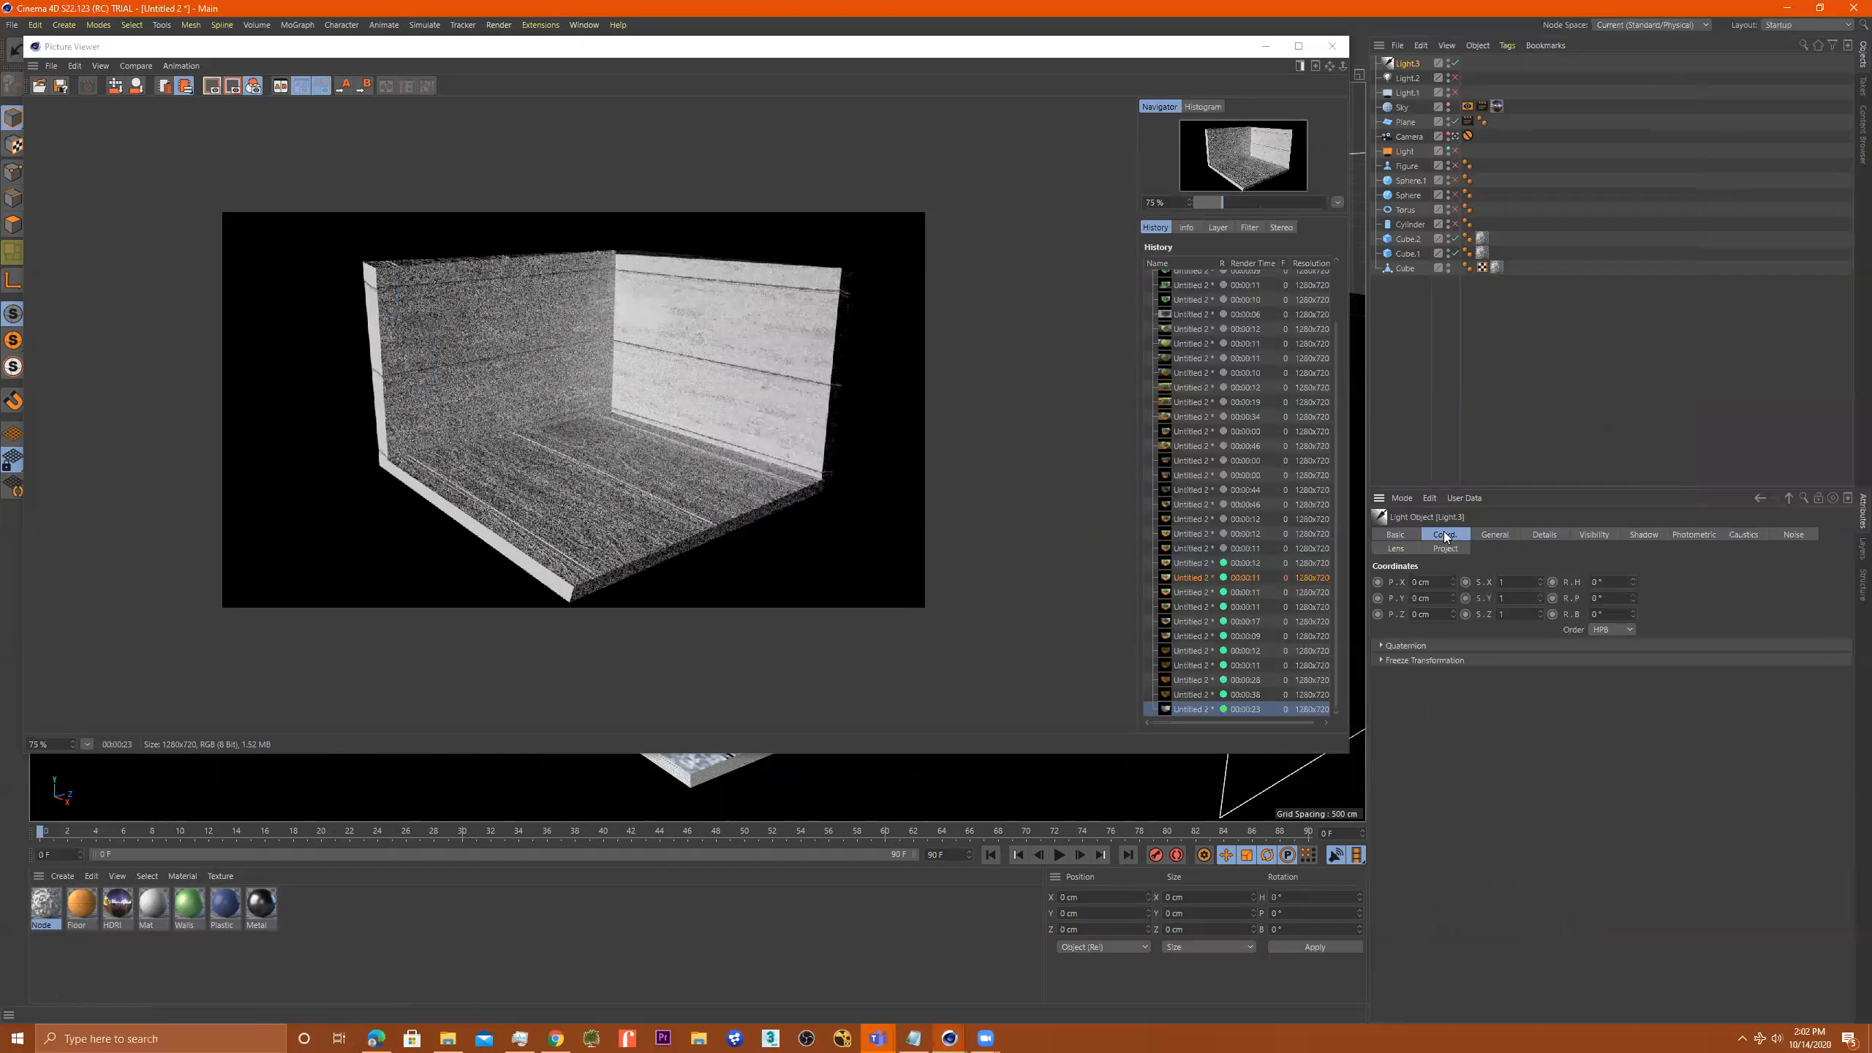
pyautogui.click(1483, 535)
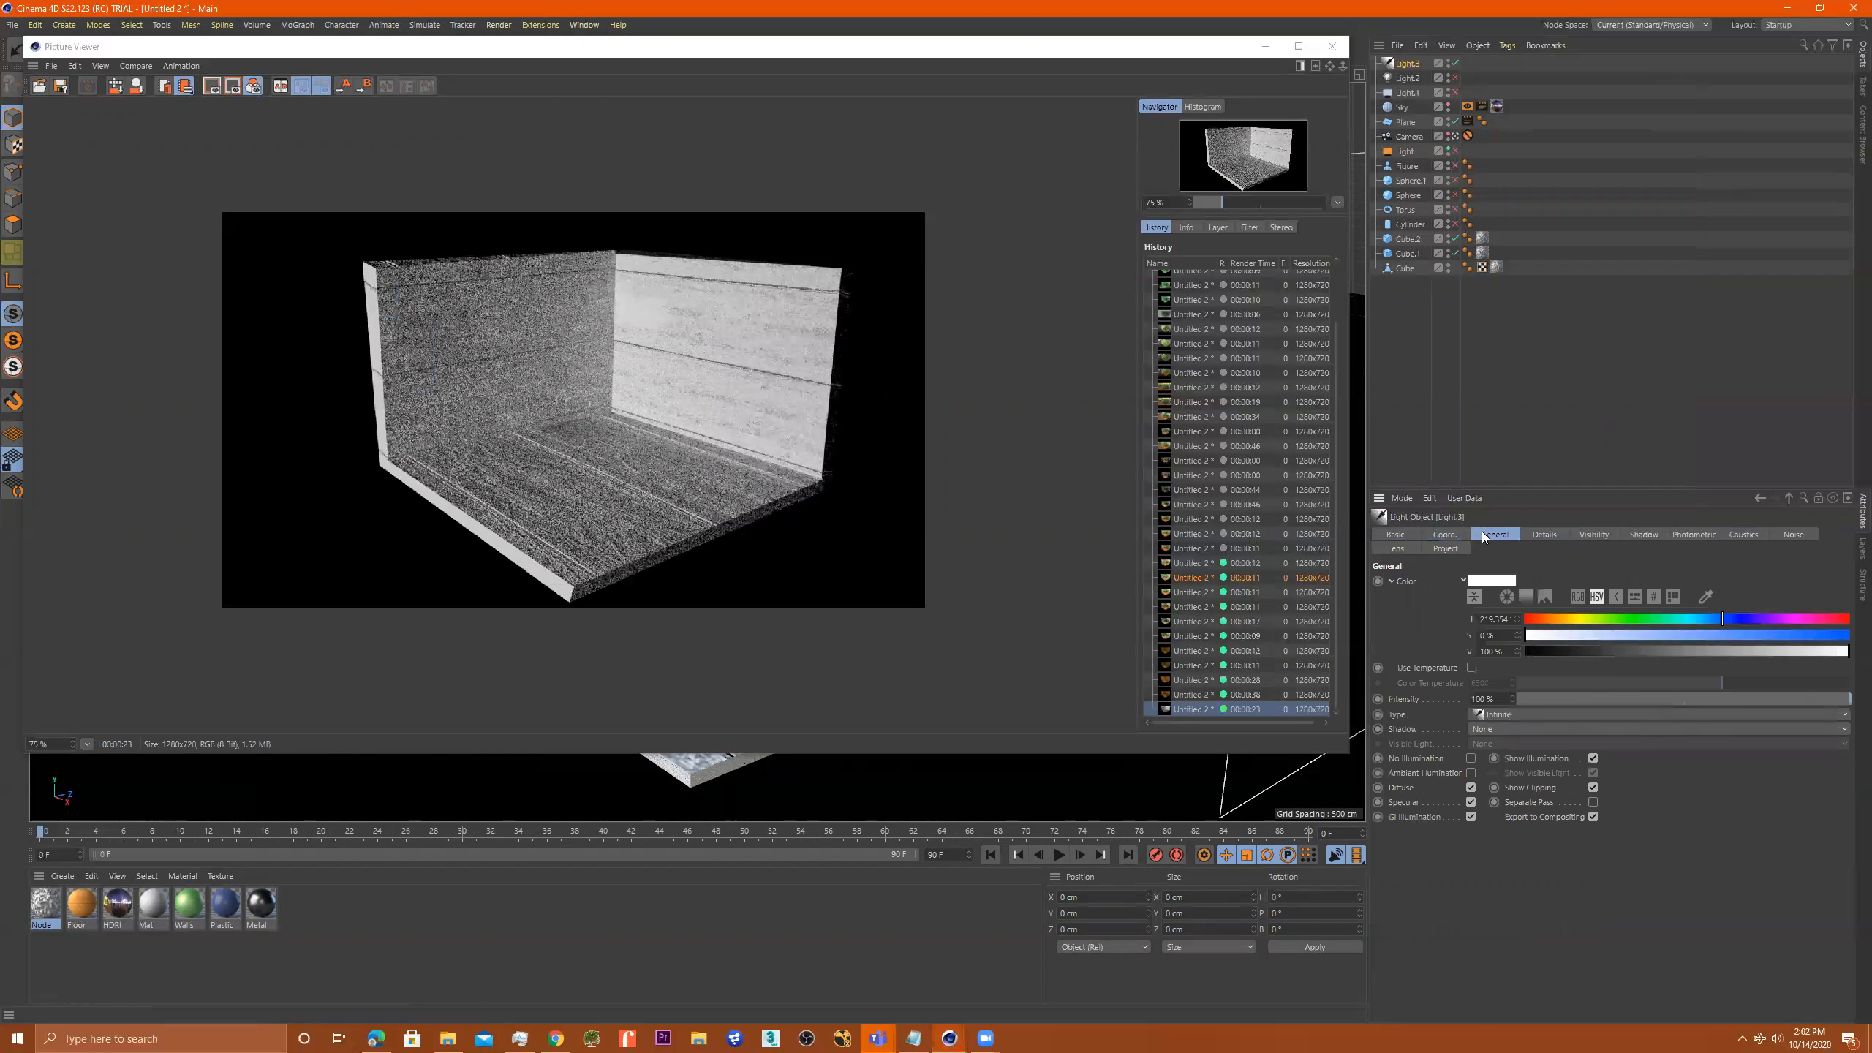
pyautogui.click(1545, 535)
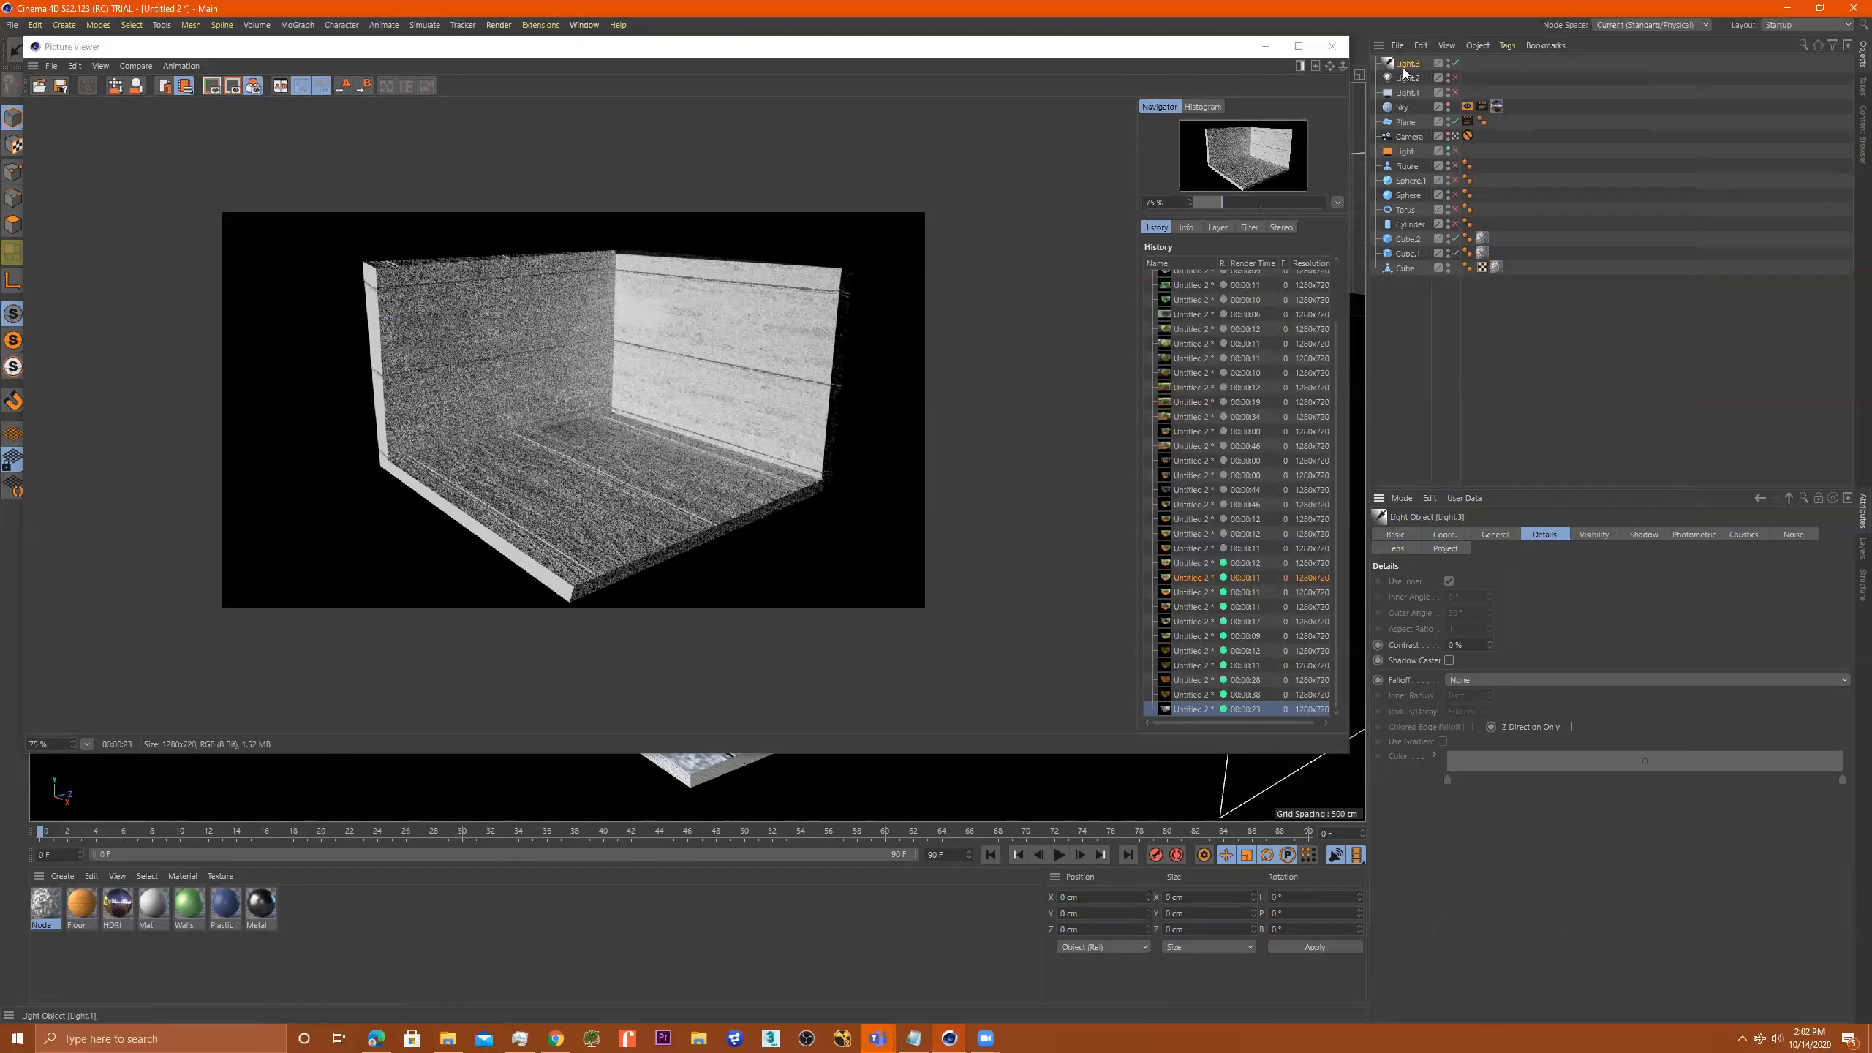
# Delete the infinite light Light.3 and add a Sun Light in its place
pyautogui.press('Delete')
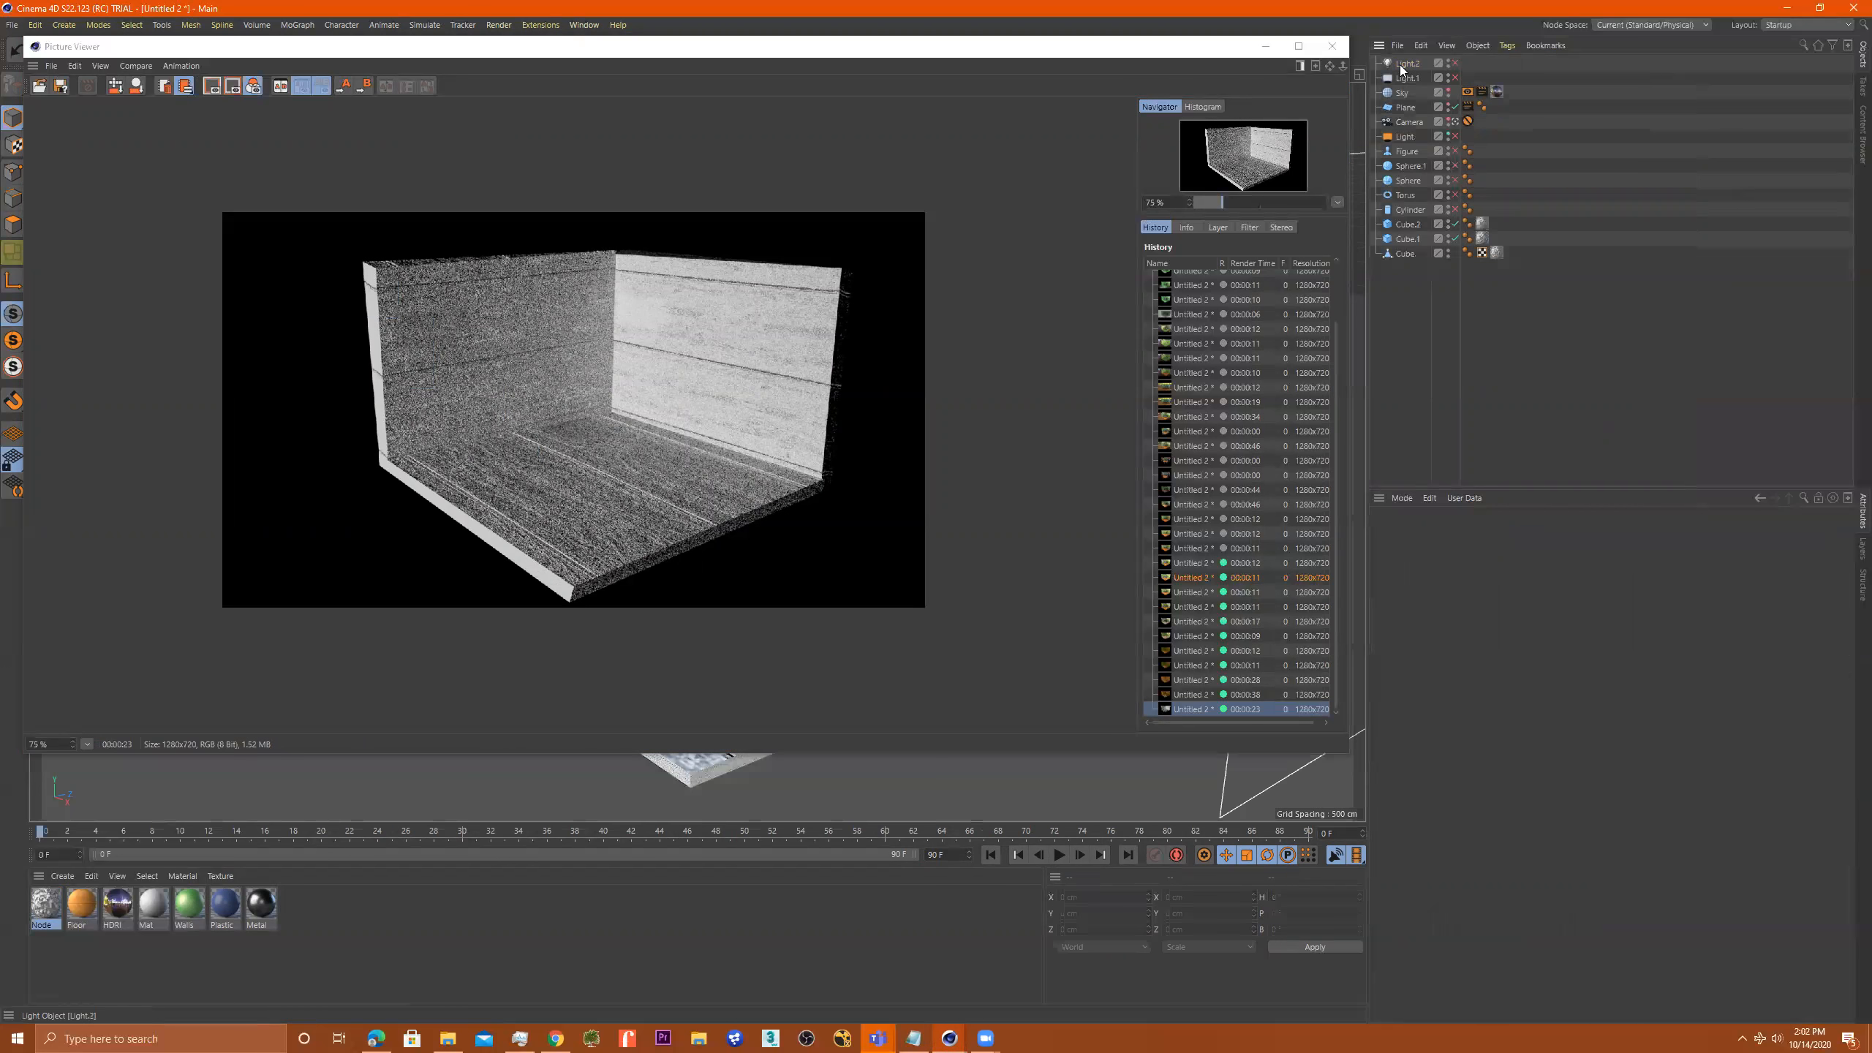
pyautogui.click(667, 229)
pyautogui.moveTo(668, 46); pyautogui.dragTo(721, 243)
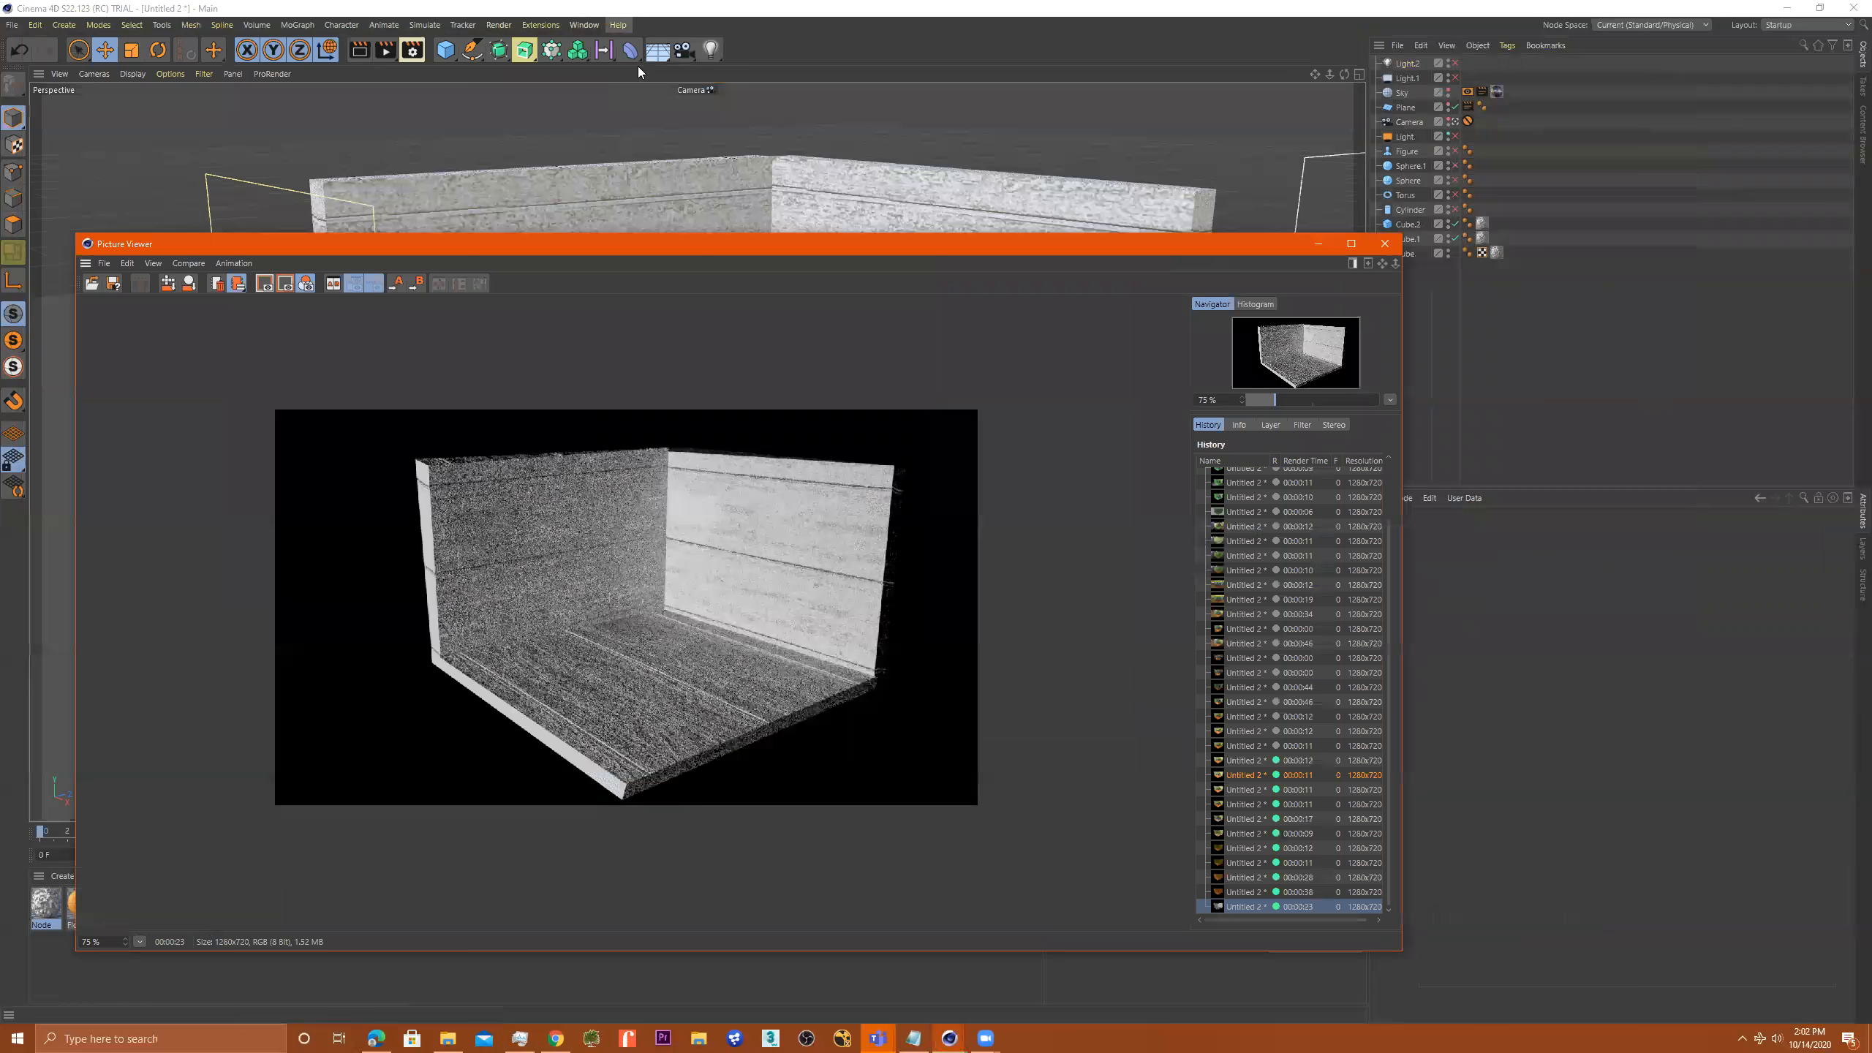
pyautogui.click(710, 50)
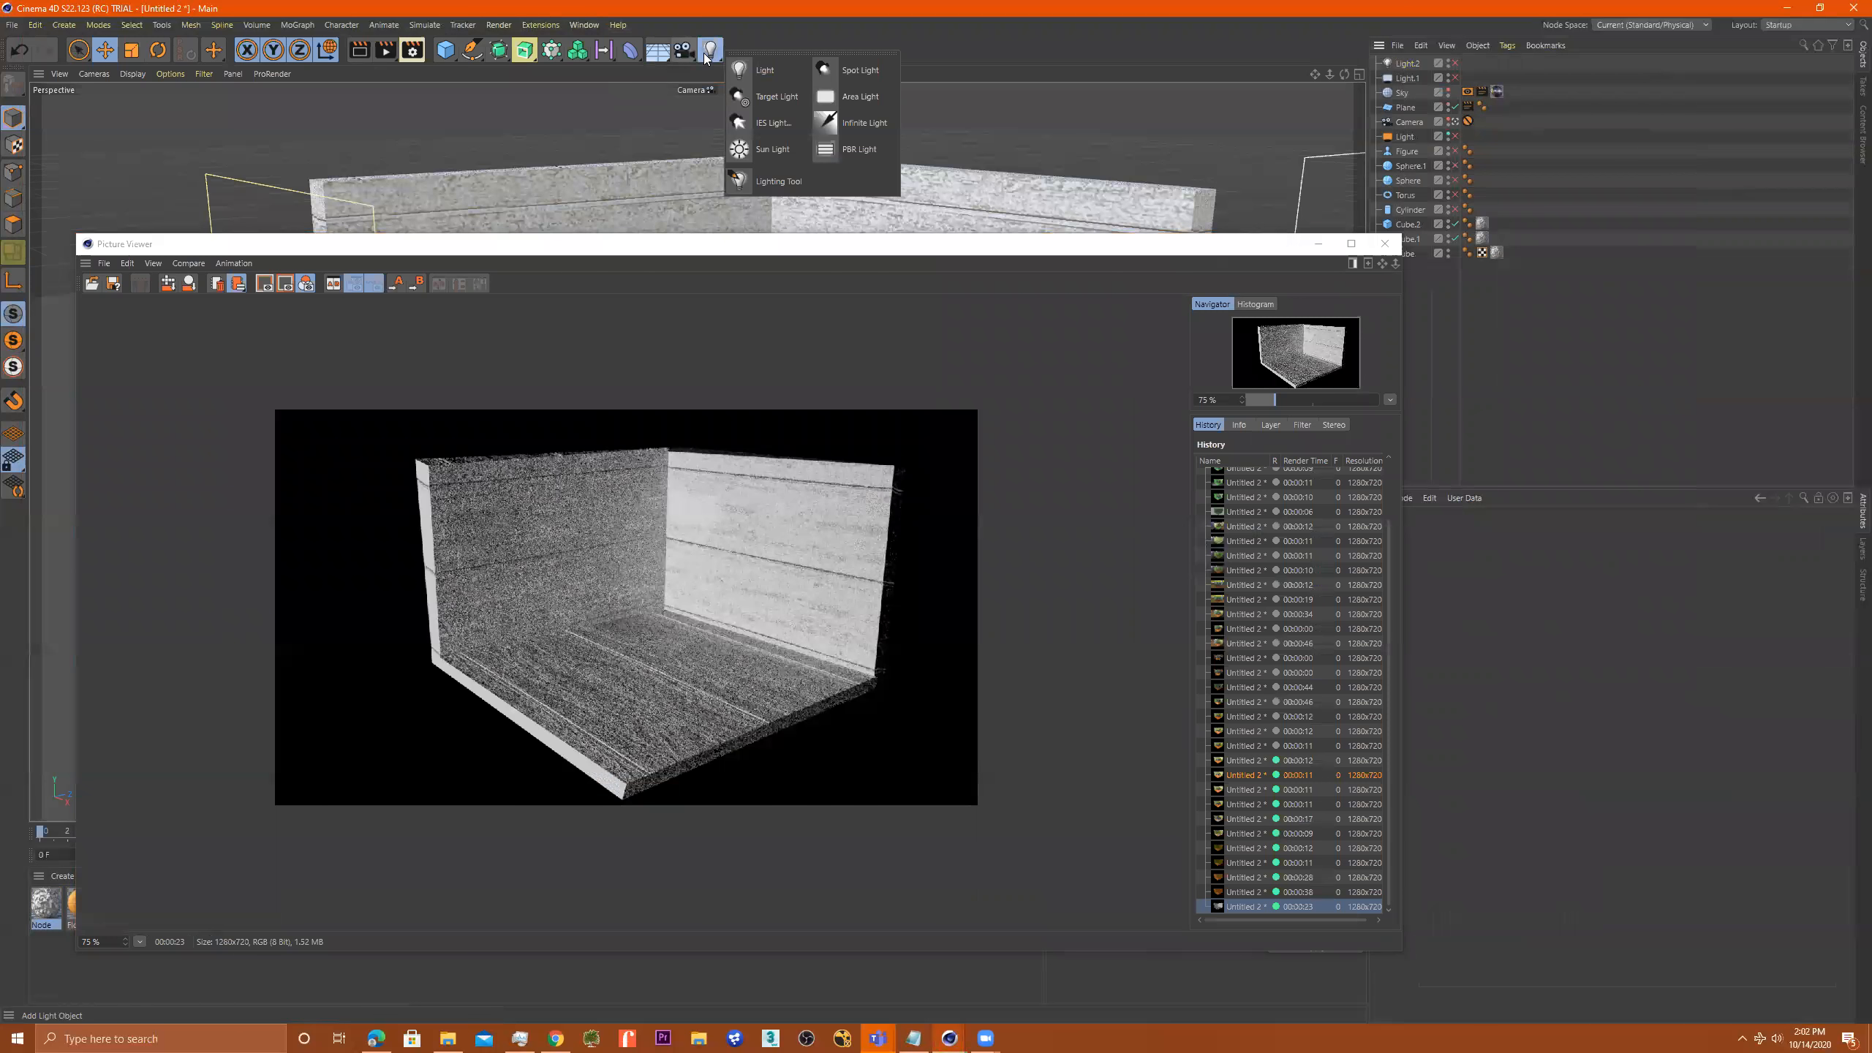
pyautogui.click(768, 150)
pyautogui.click(788, 251)
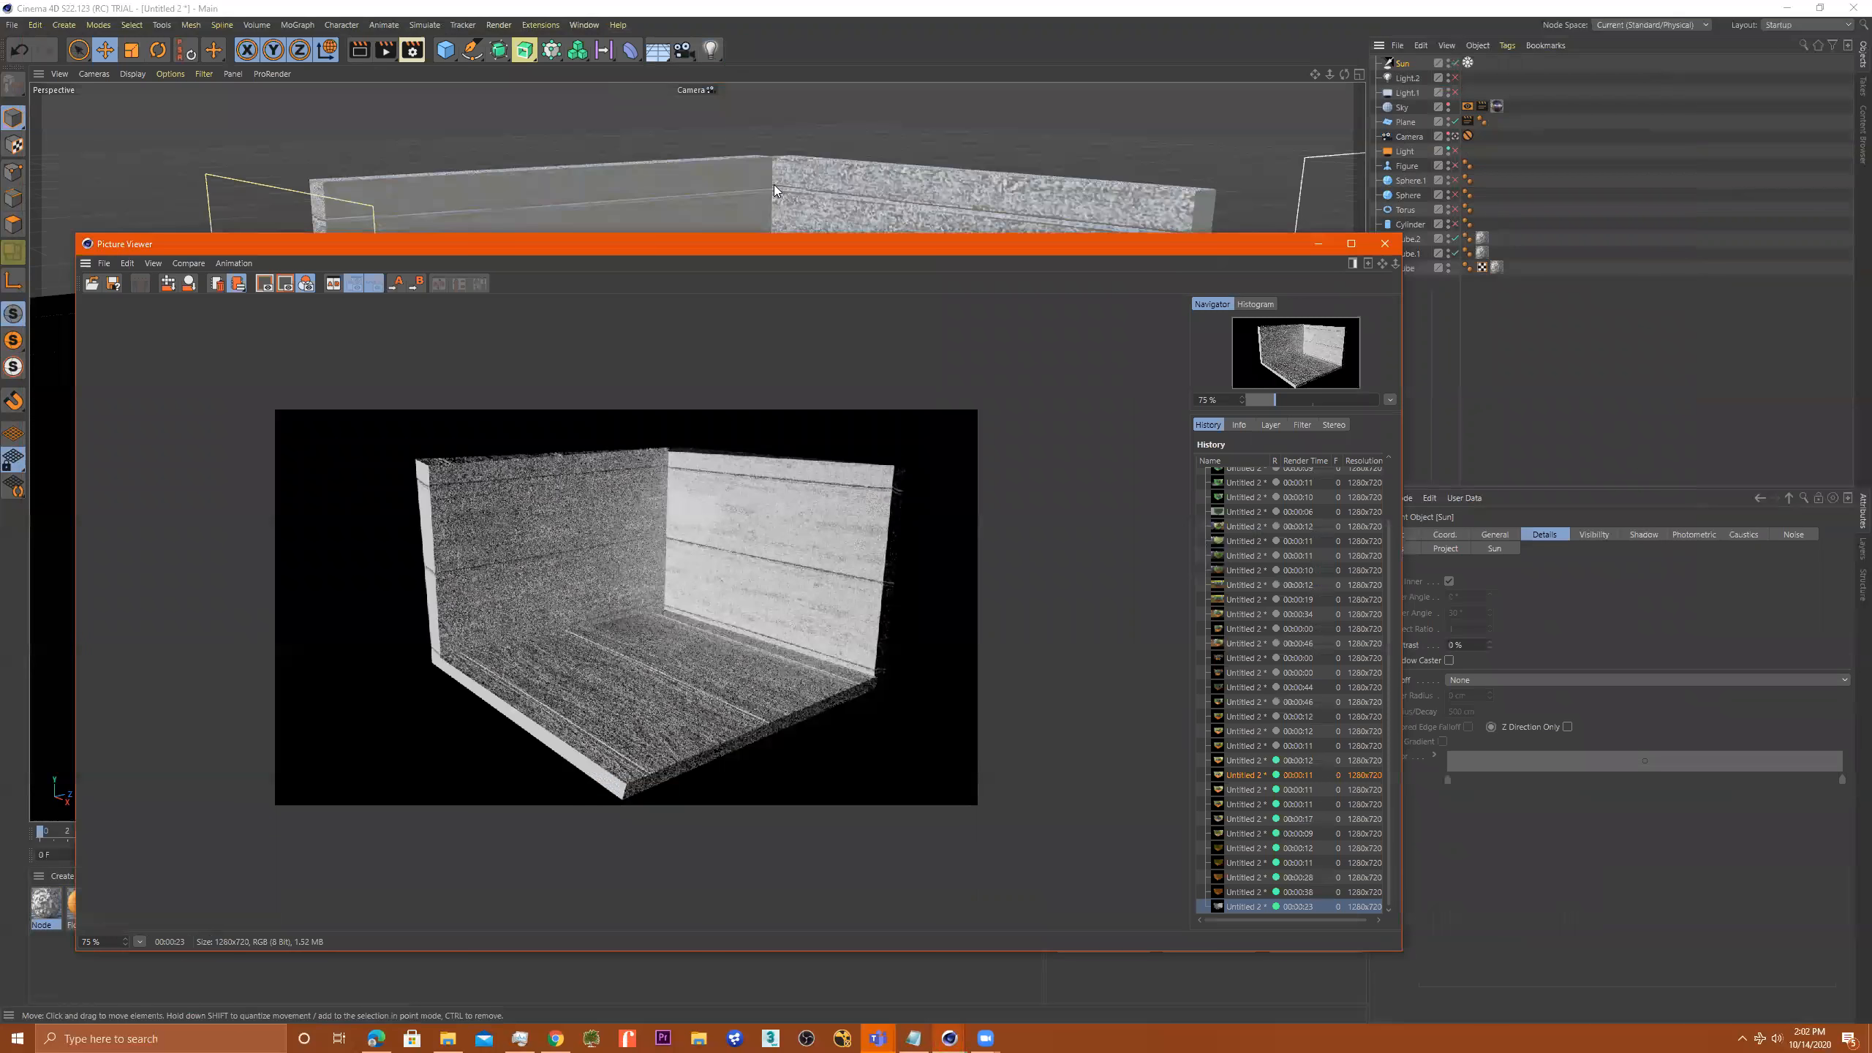
# Move the render window aside and set the hour of the Sun light's time to 8
pyautogui.moveTo(774, 243); pyautogui.dragTo(723, 118)
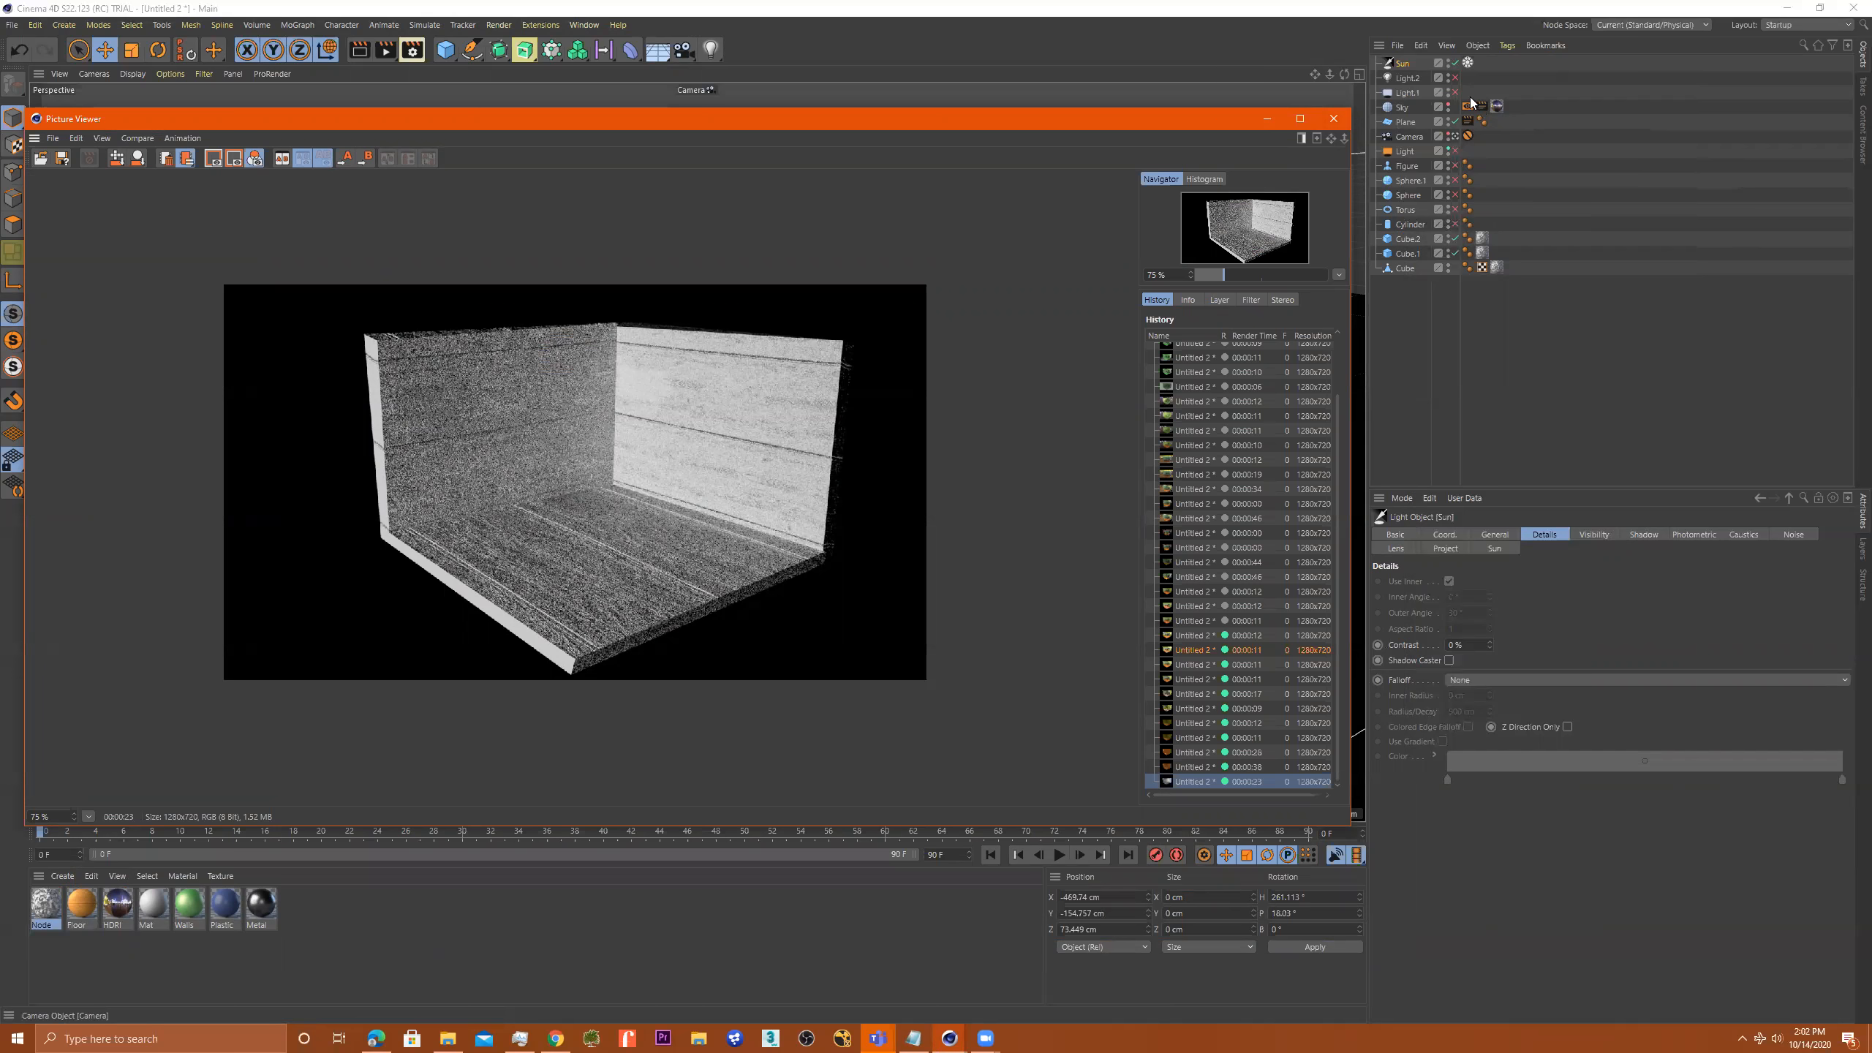
pyautogui.click(1405, 65)
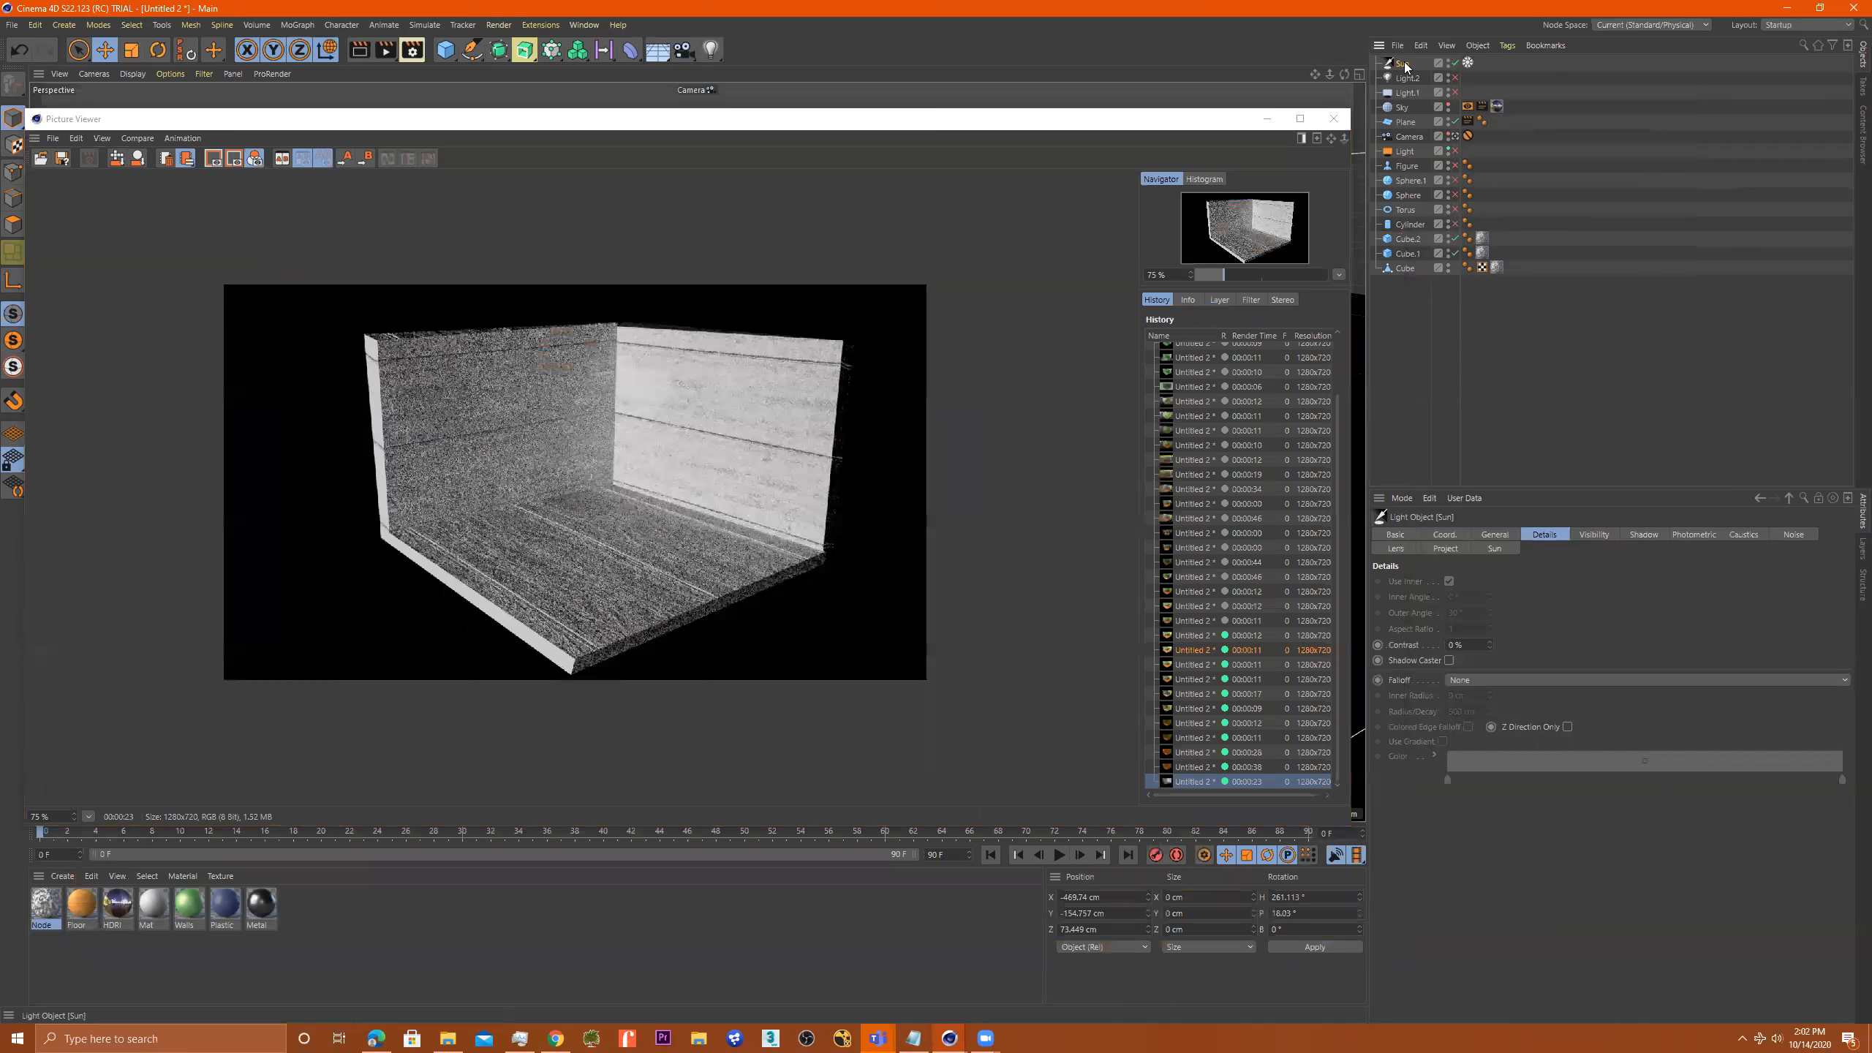
pyautogui.click(1495, 549)
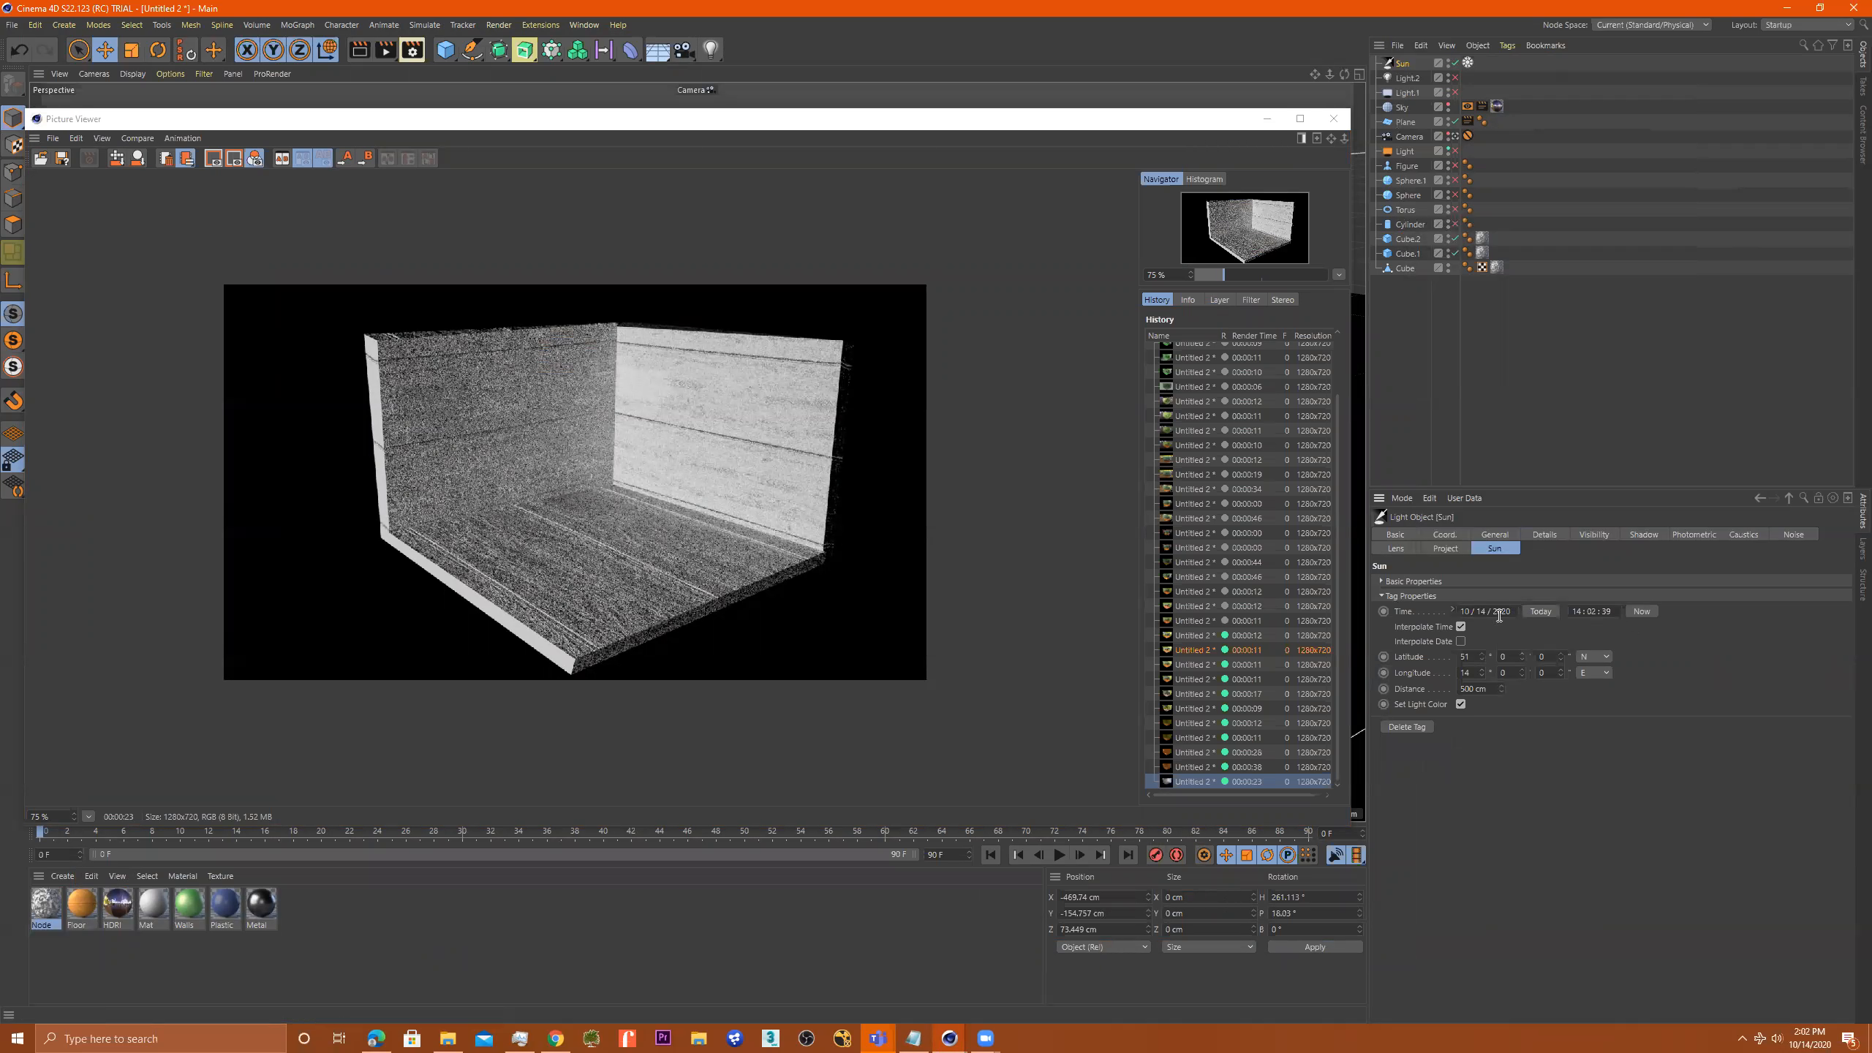
pyautogui.doubleClick(1580, 611)
pyautogui.write('8')
pyautogui.press('Return')
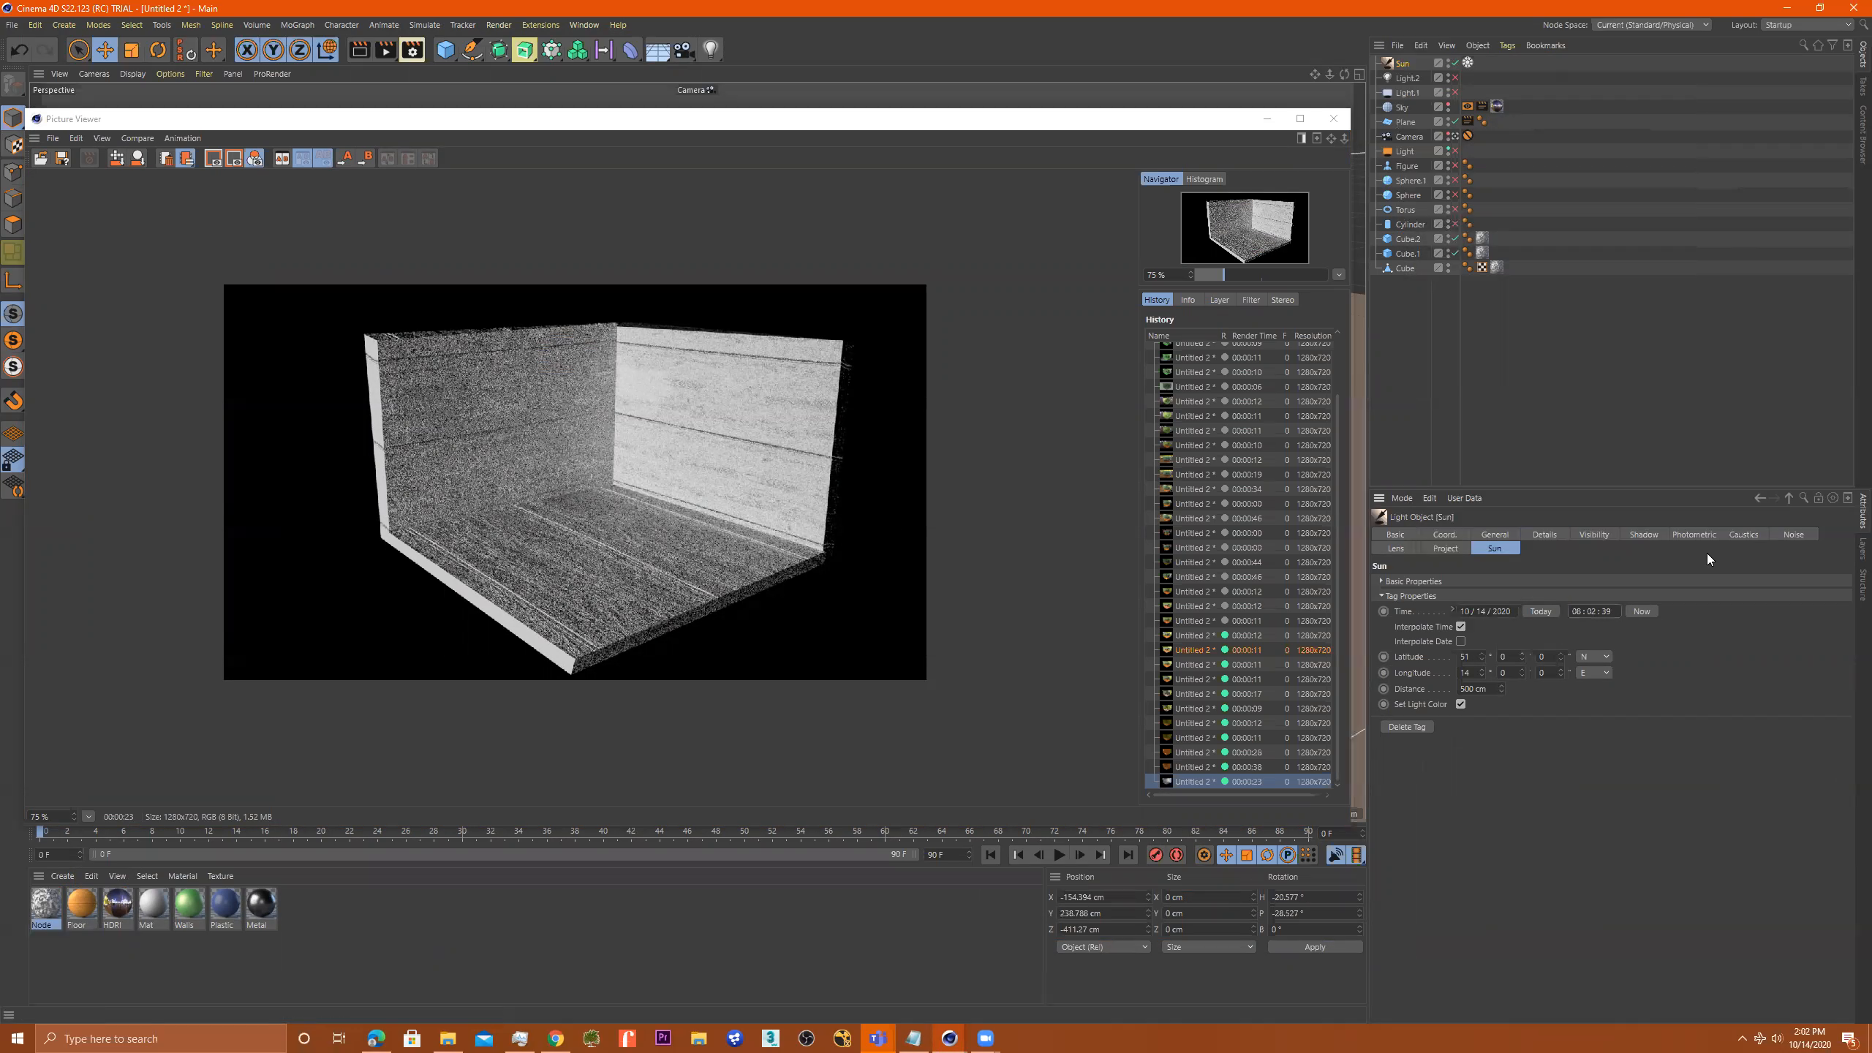
pyautogui.click(384, 50)
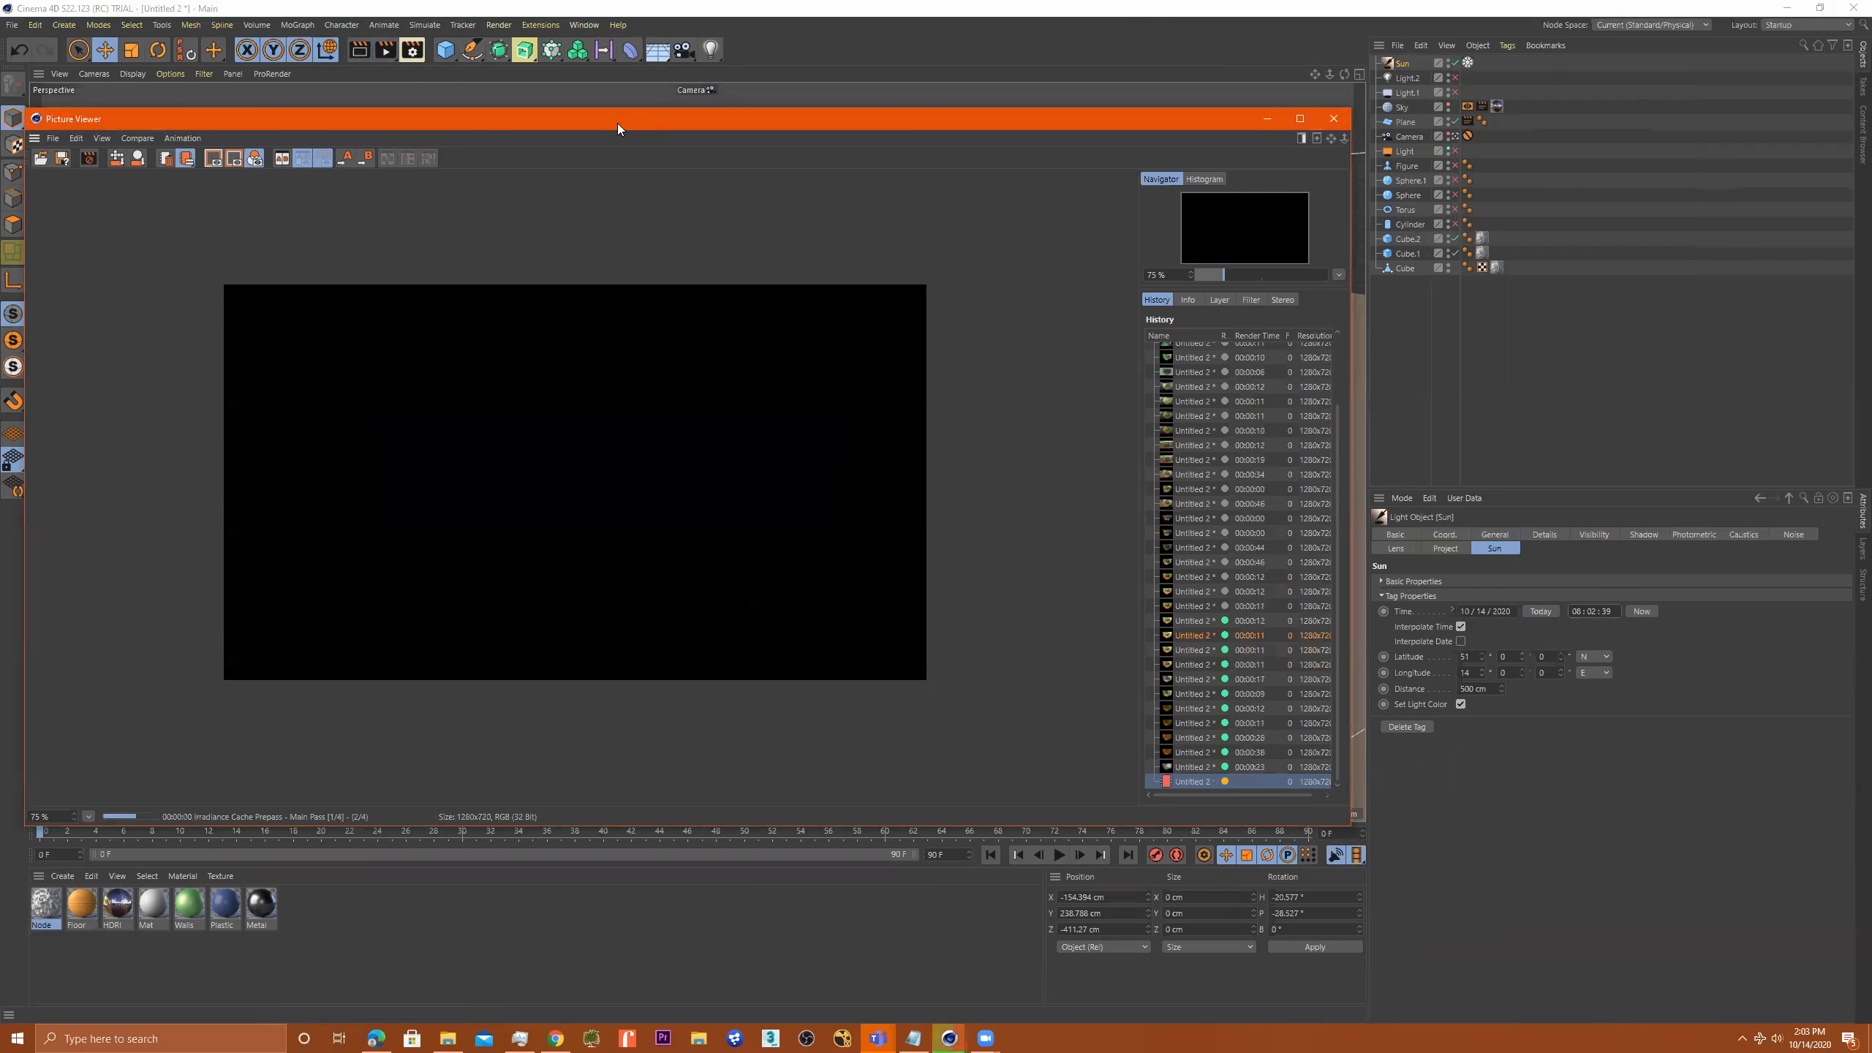
pyautogui.moveTo(617, 123); pyautogui.dragTo(998, 229)
pyautogui.doubleClick(48, 904)
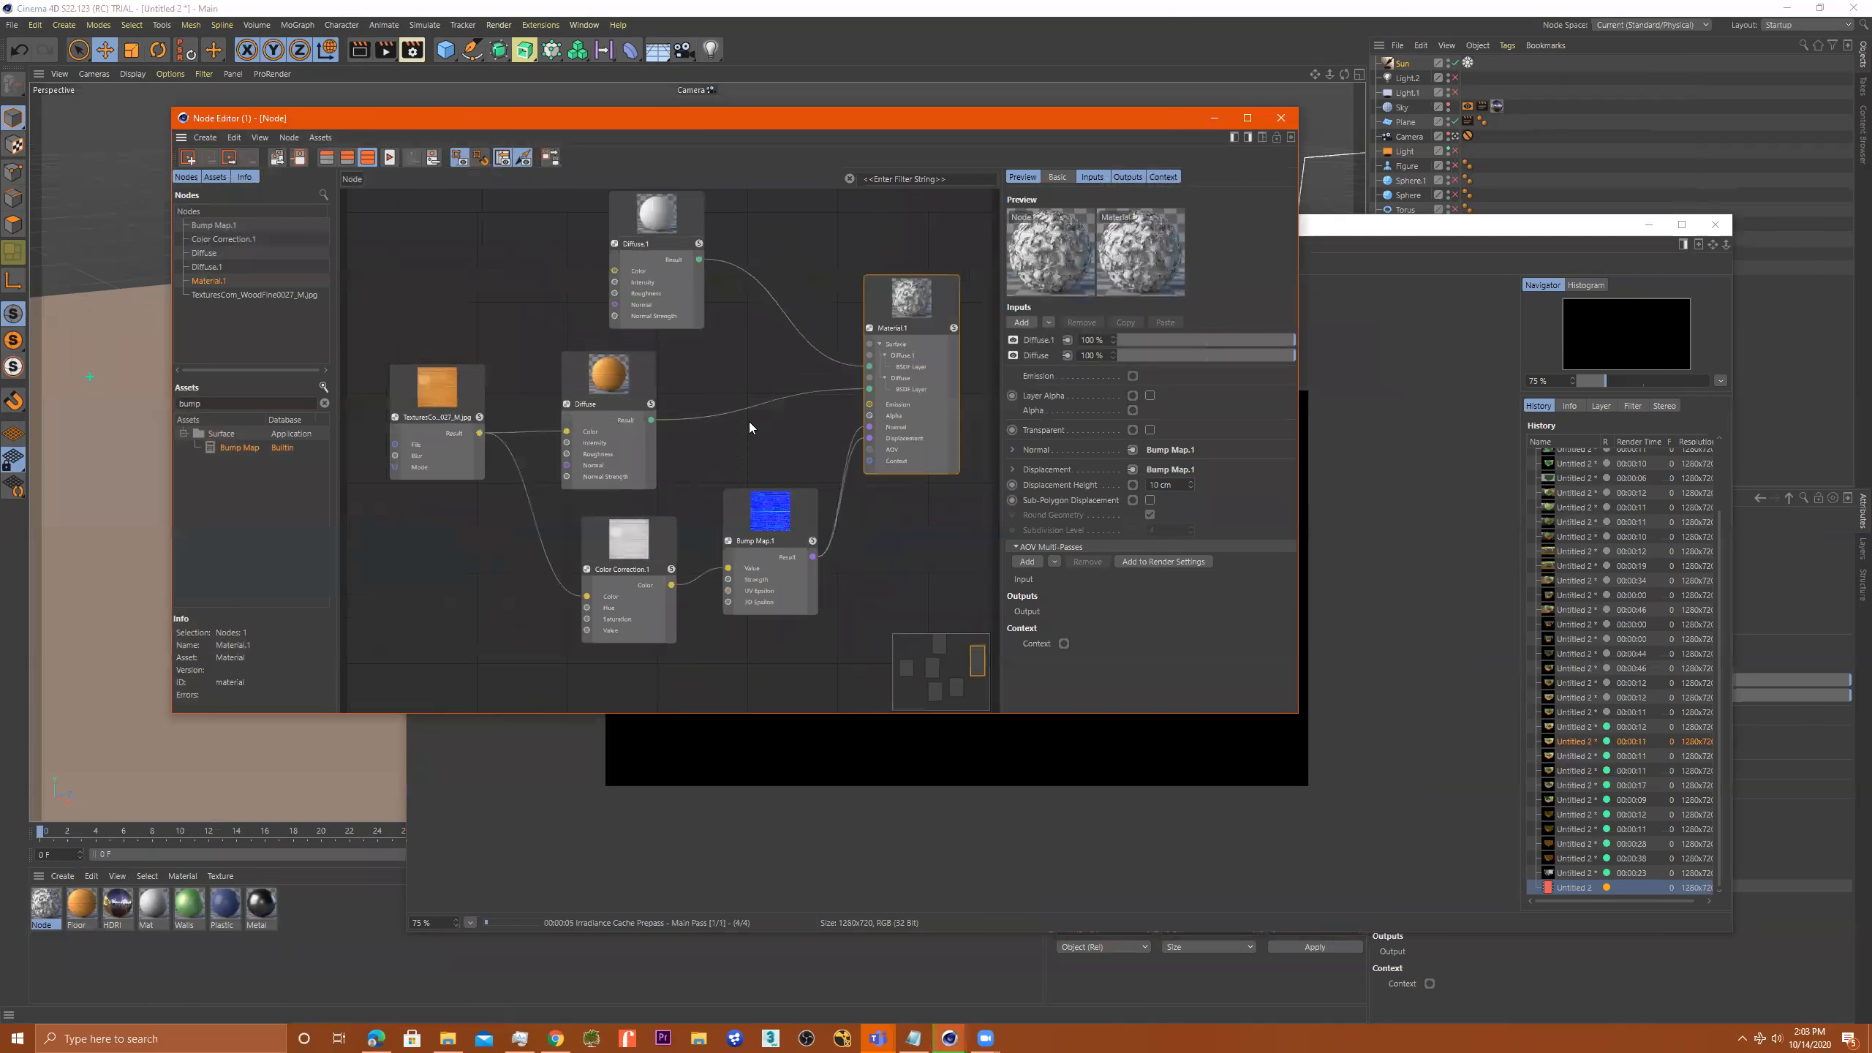
pyautogui.click(1281, 118)
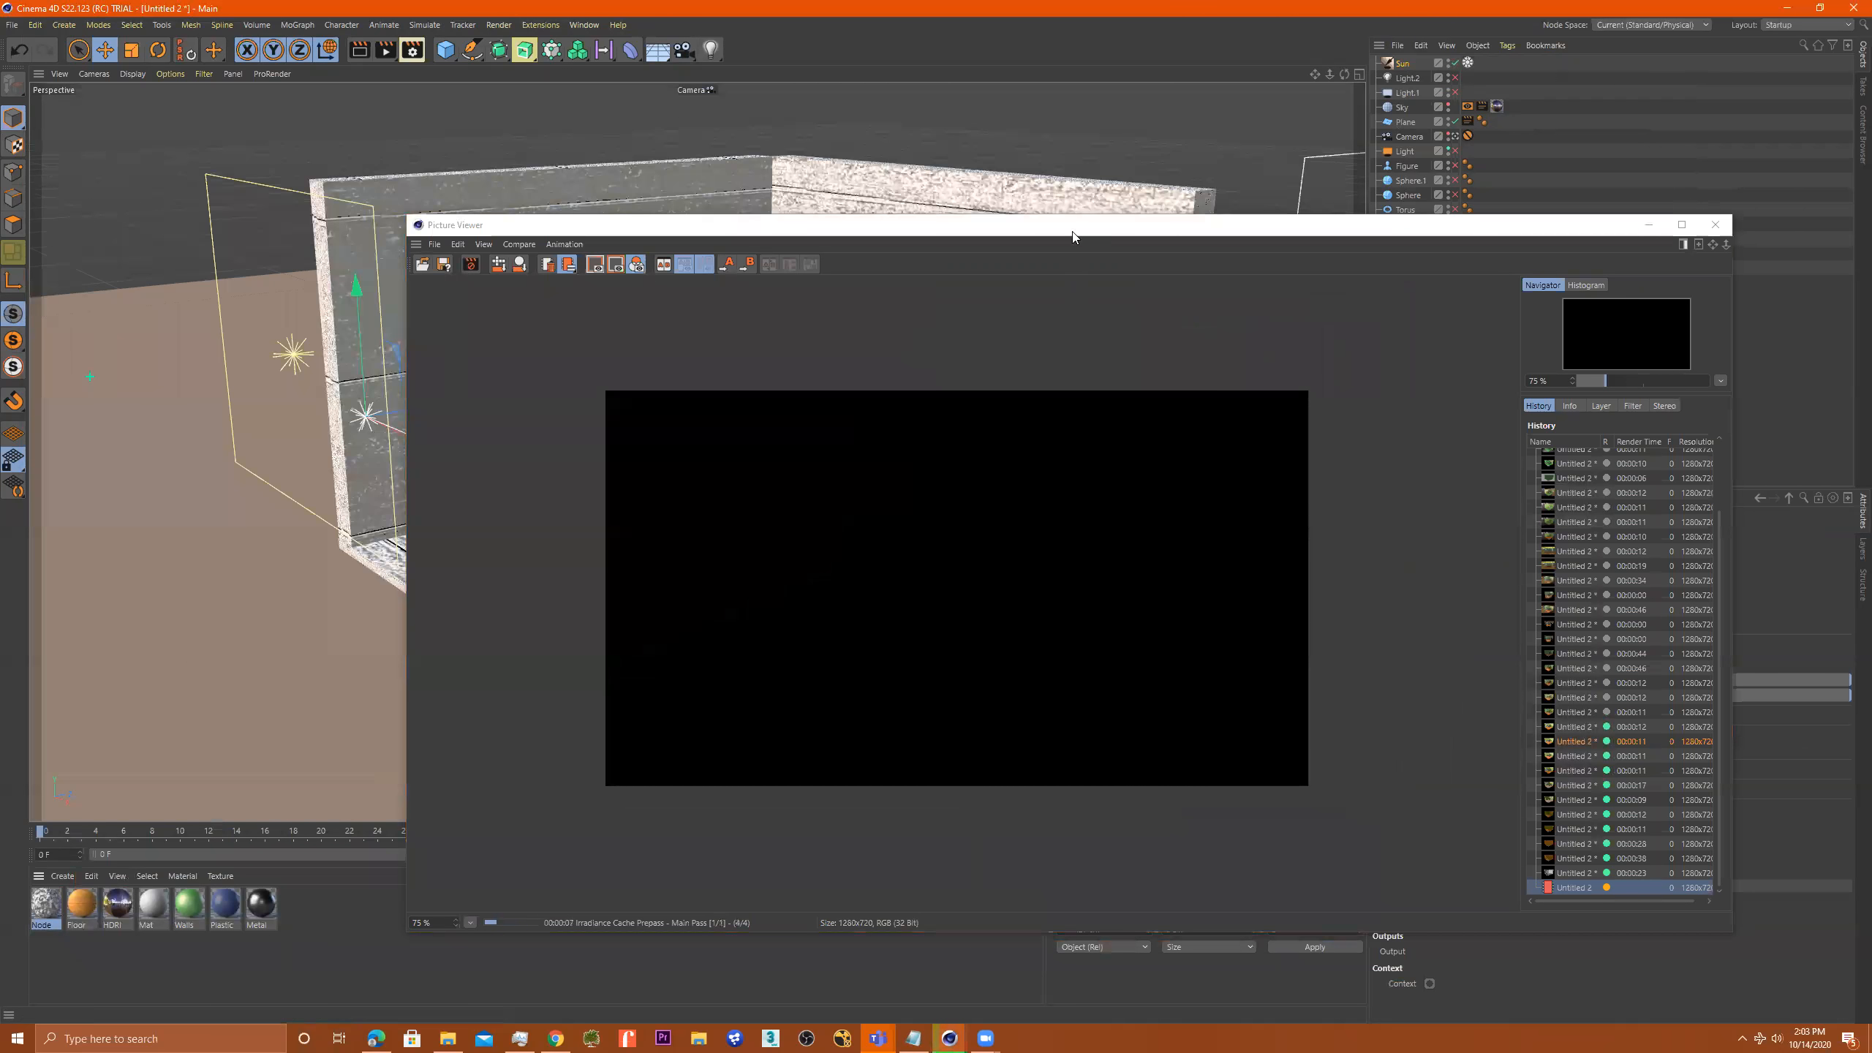
pyautogui.click(1713, 226)
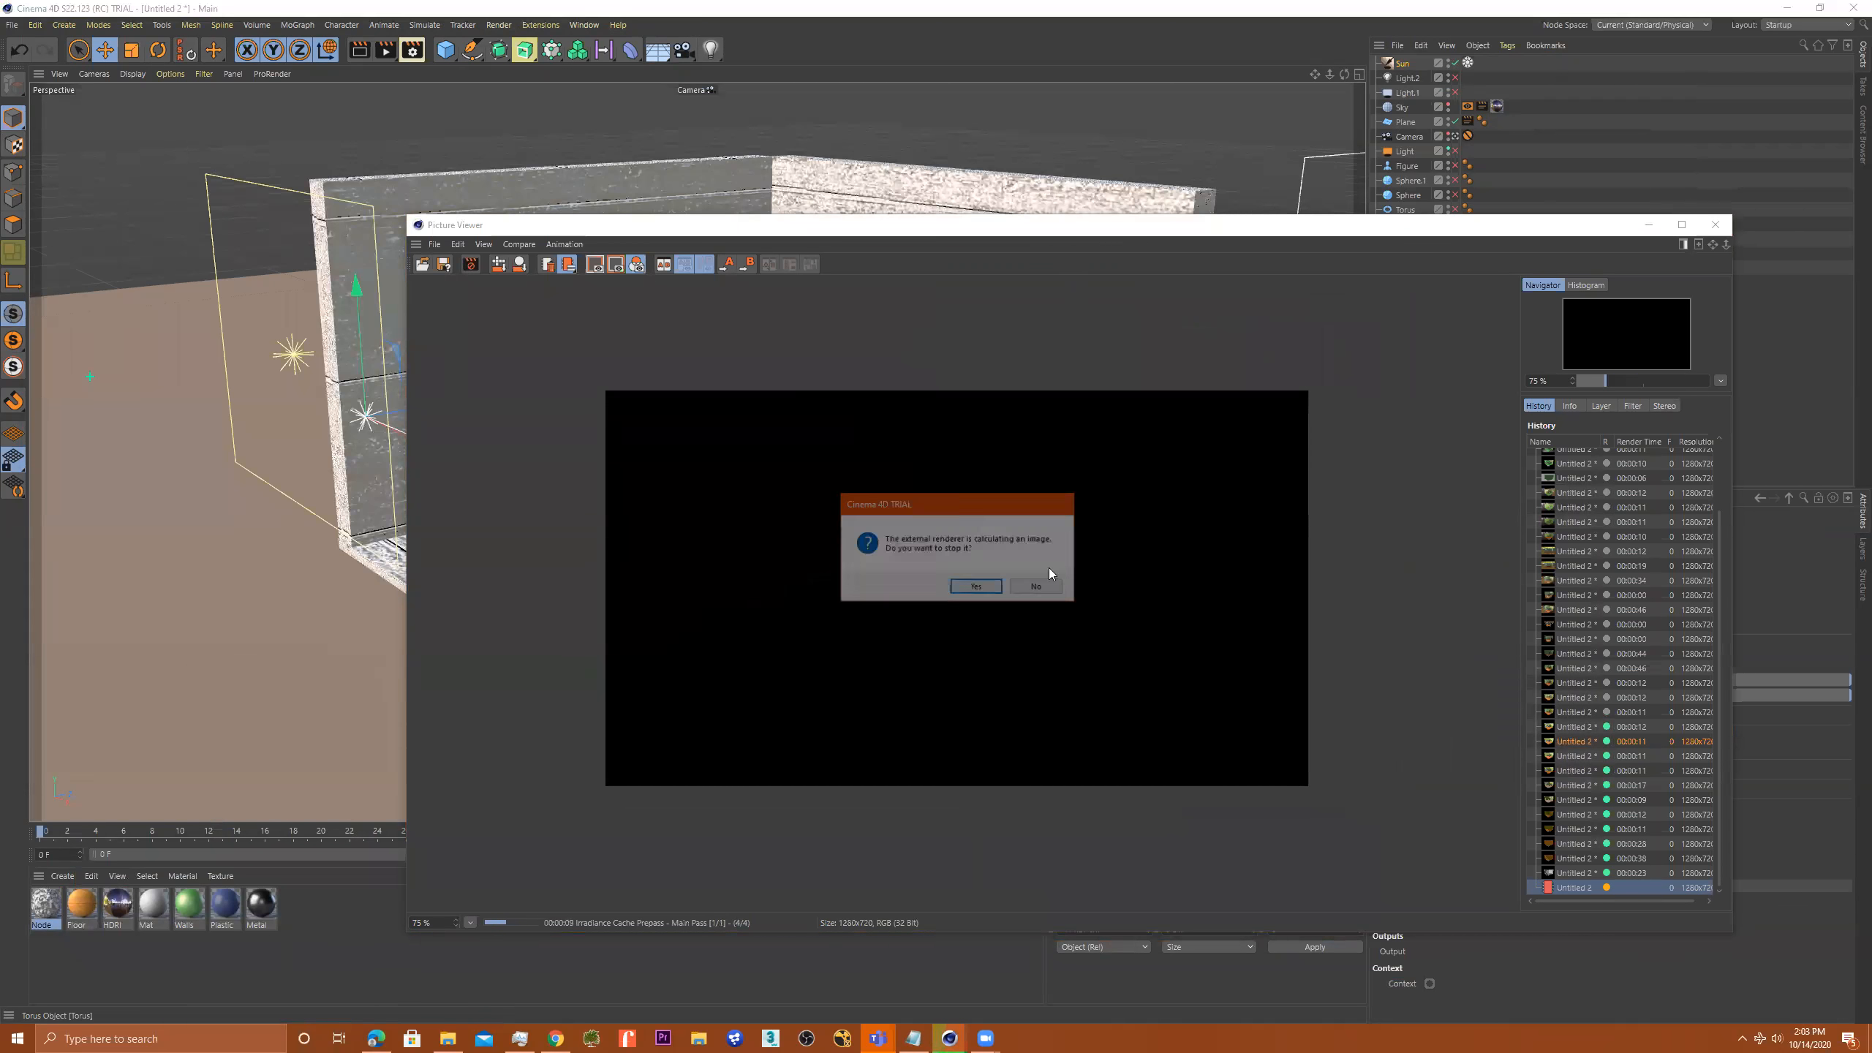
pyautogui.click(976, 587)
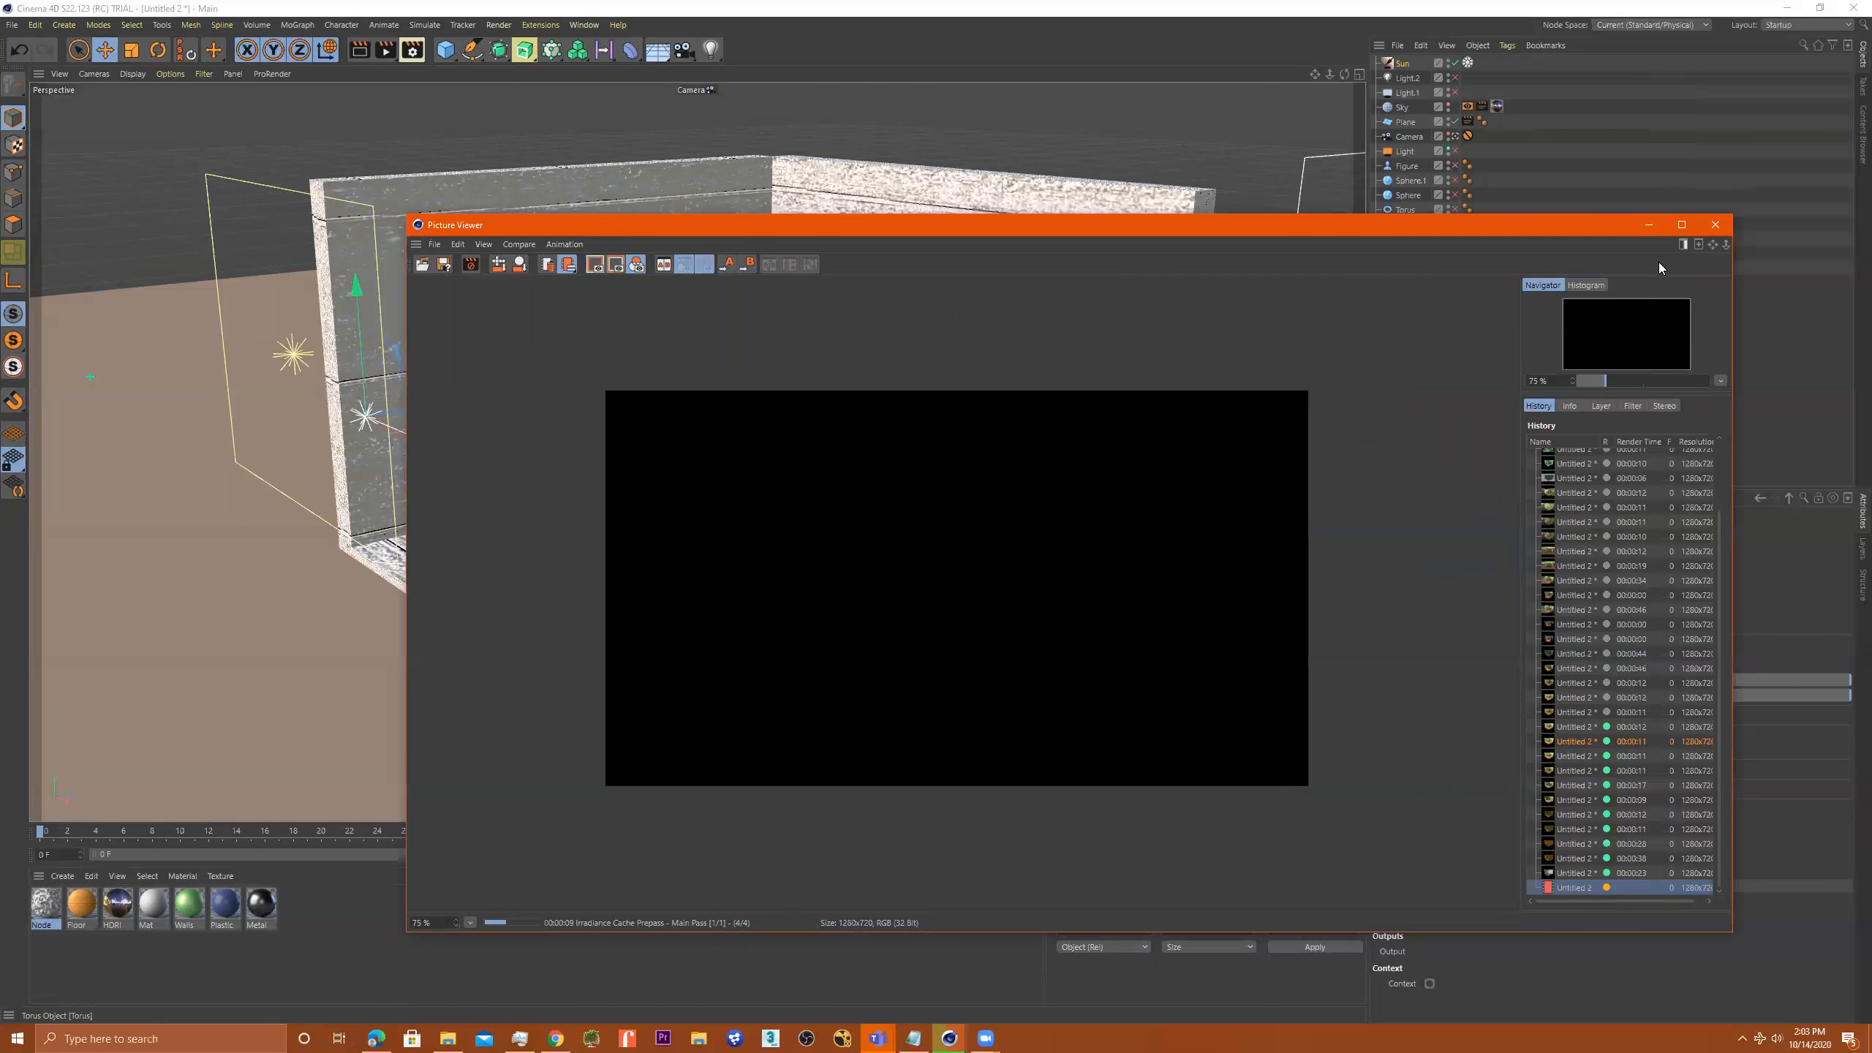
pyautogui.click(1713, 228)
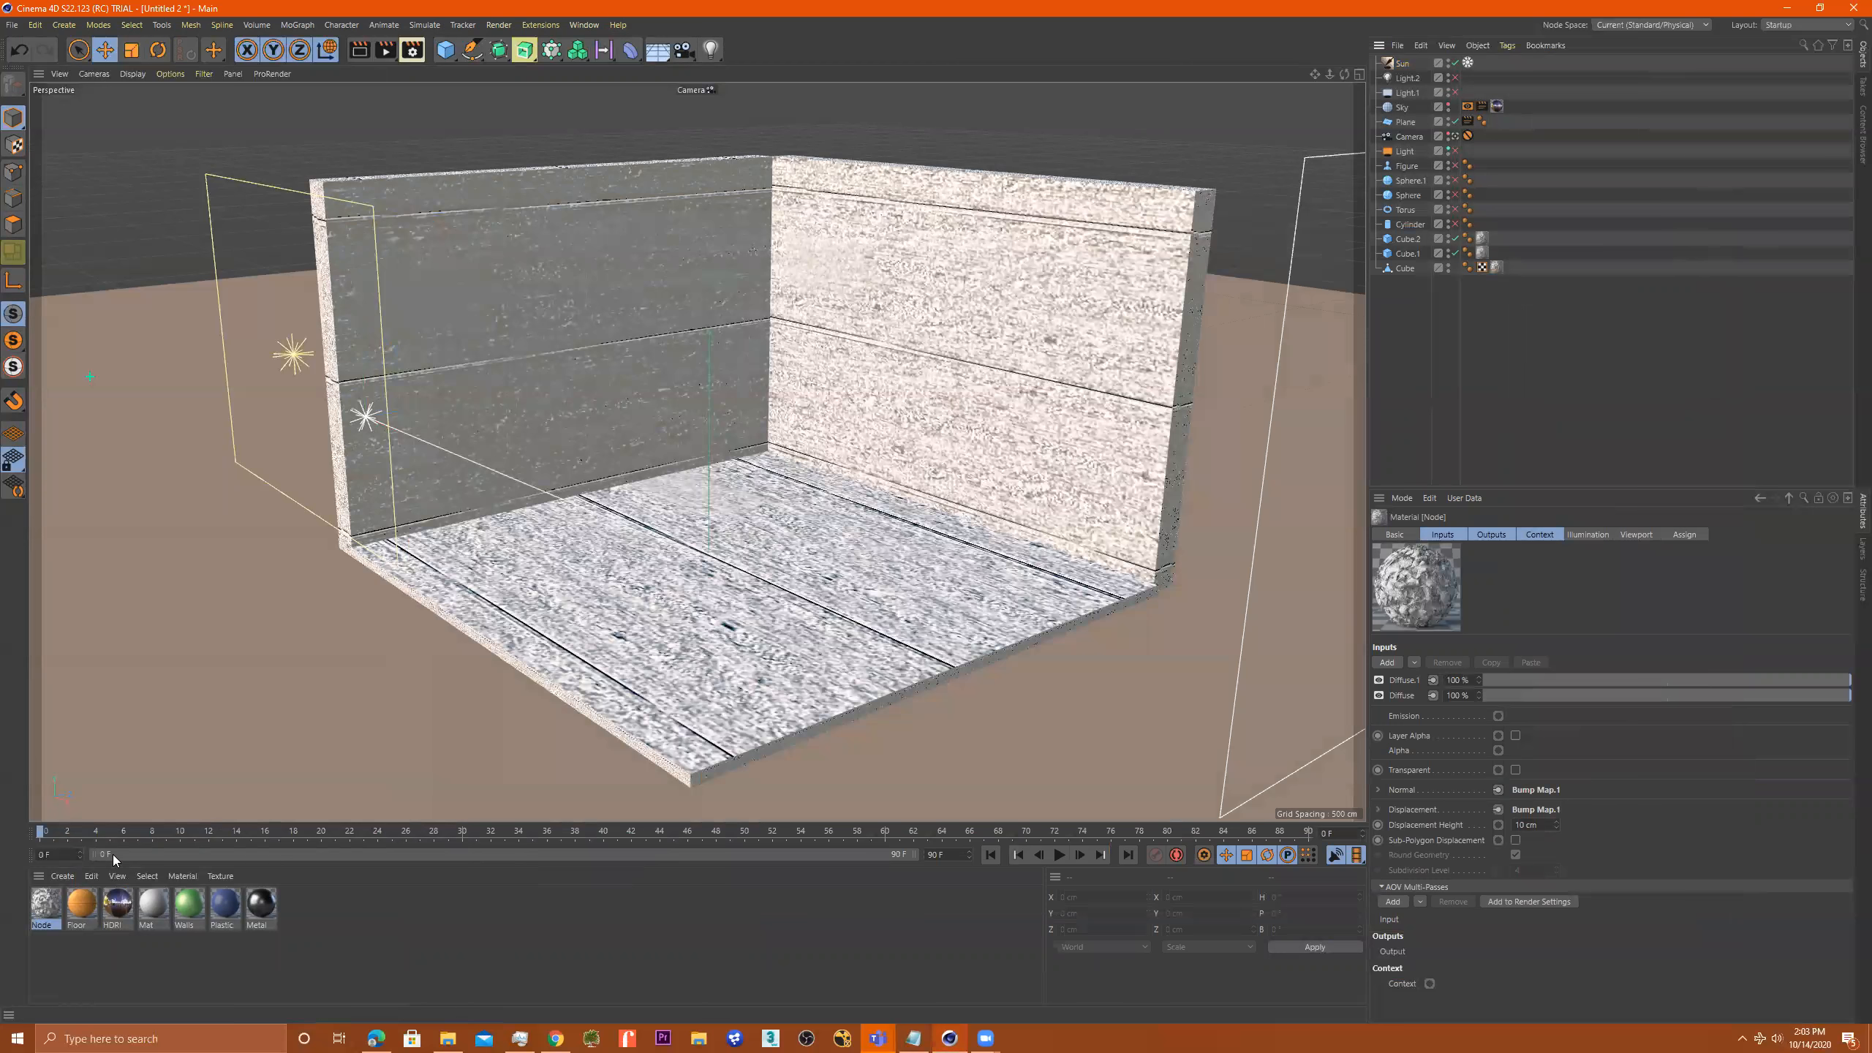
# Open the Node material's graph in a maximized Node Editor with all of its nodes in view
pyautogui.doubleClick(45, 905)
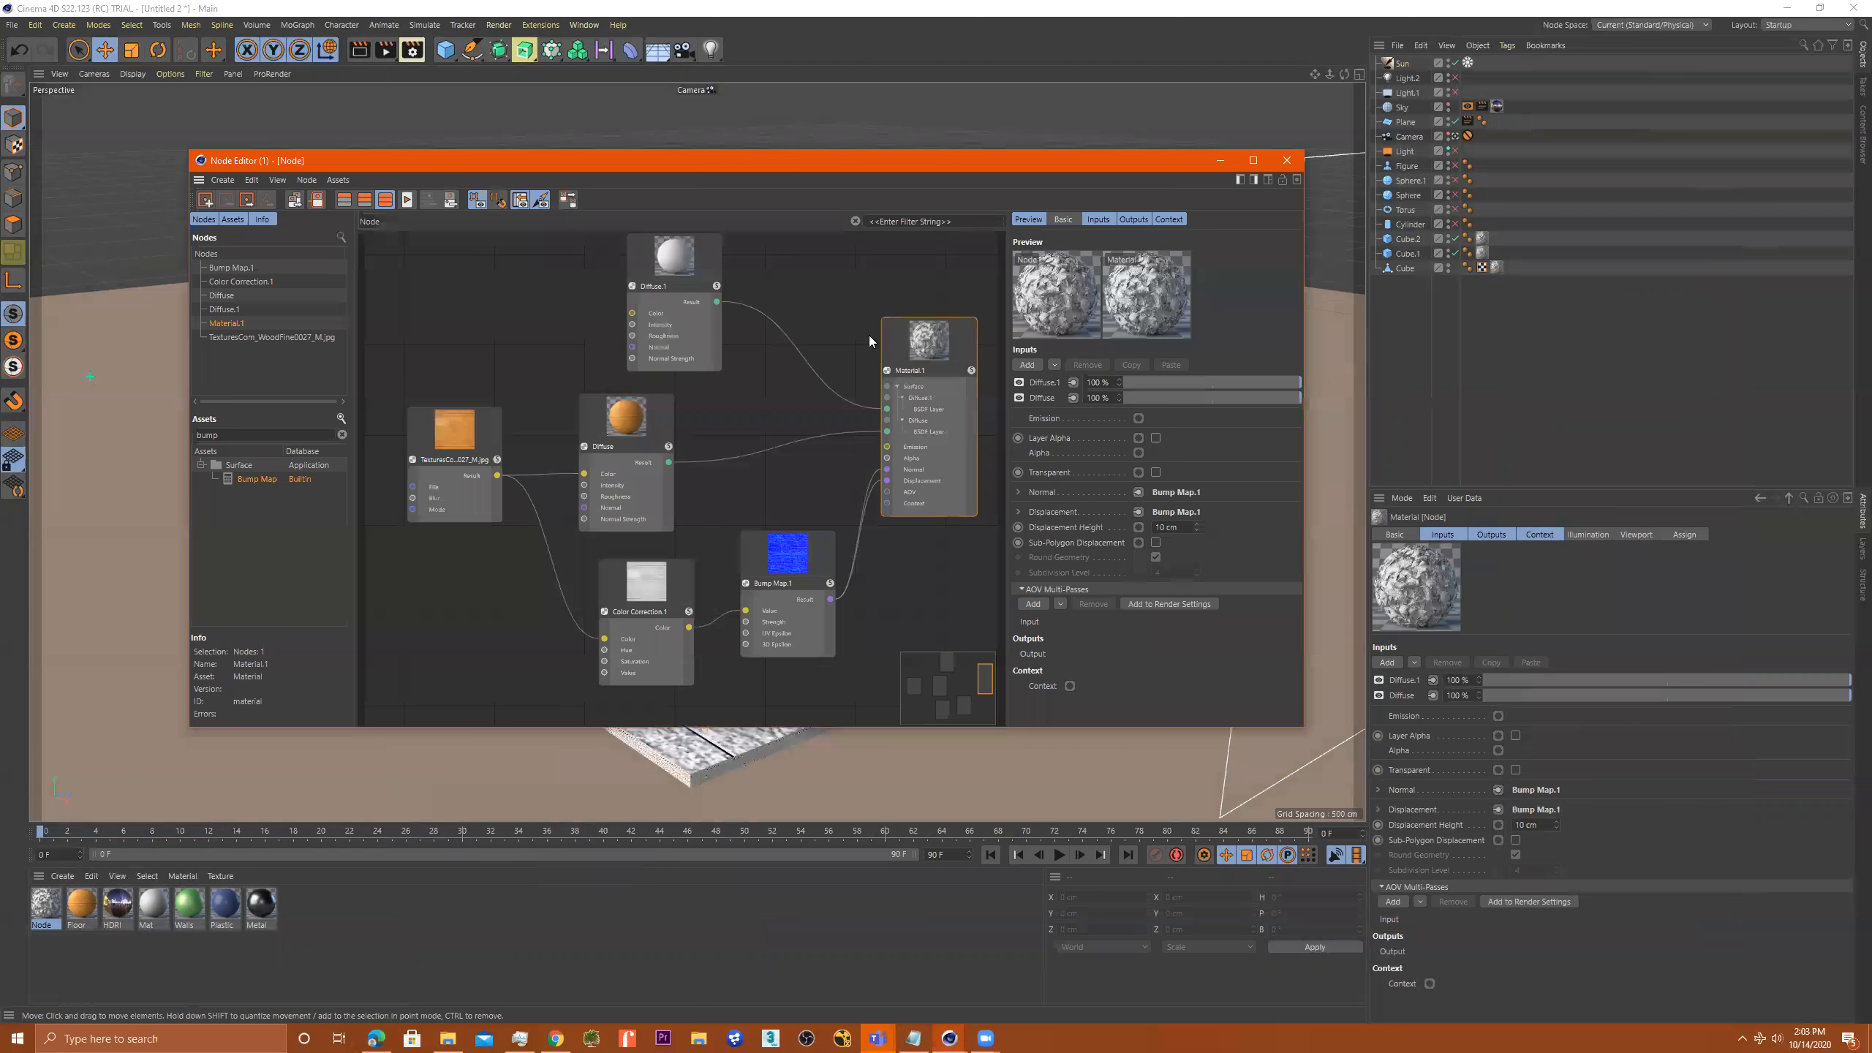
pyautogui.scroll(-2, 773, 490)
pyautogui.moveTo(657, 429); pyautogui.dragTo(699, 446)
pyautogui.moveTo(540, 444); pyautogui.dragTo(521, 449)
pyautogui.scroll(2, 903, 439)
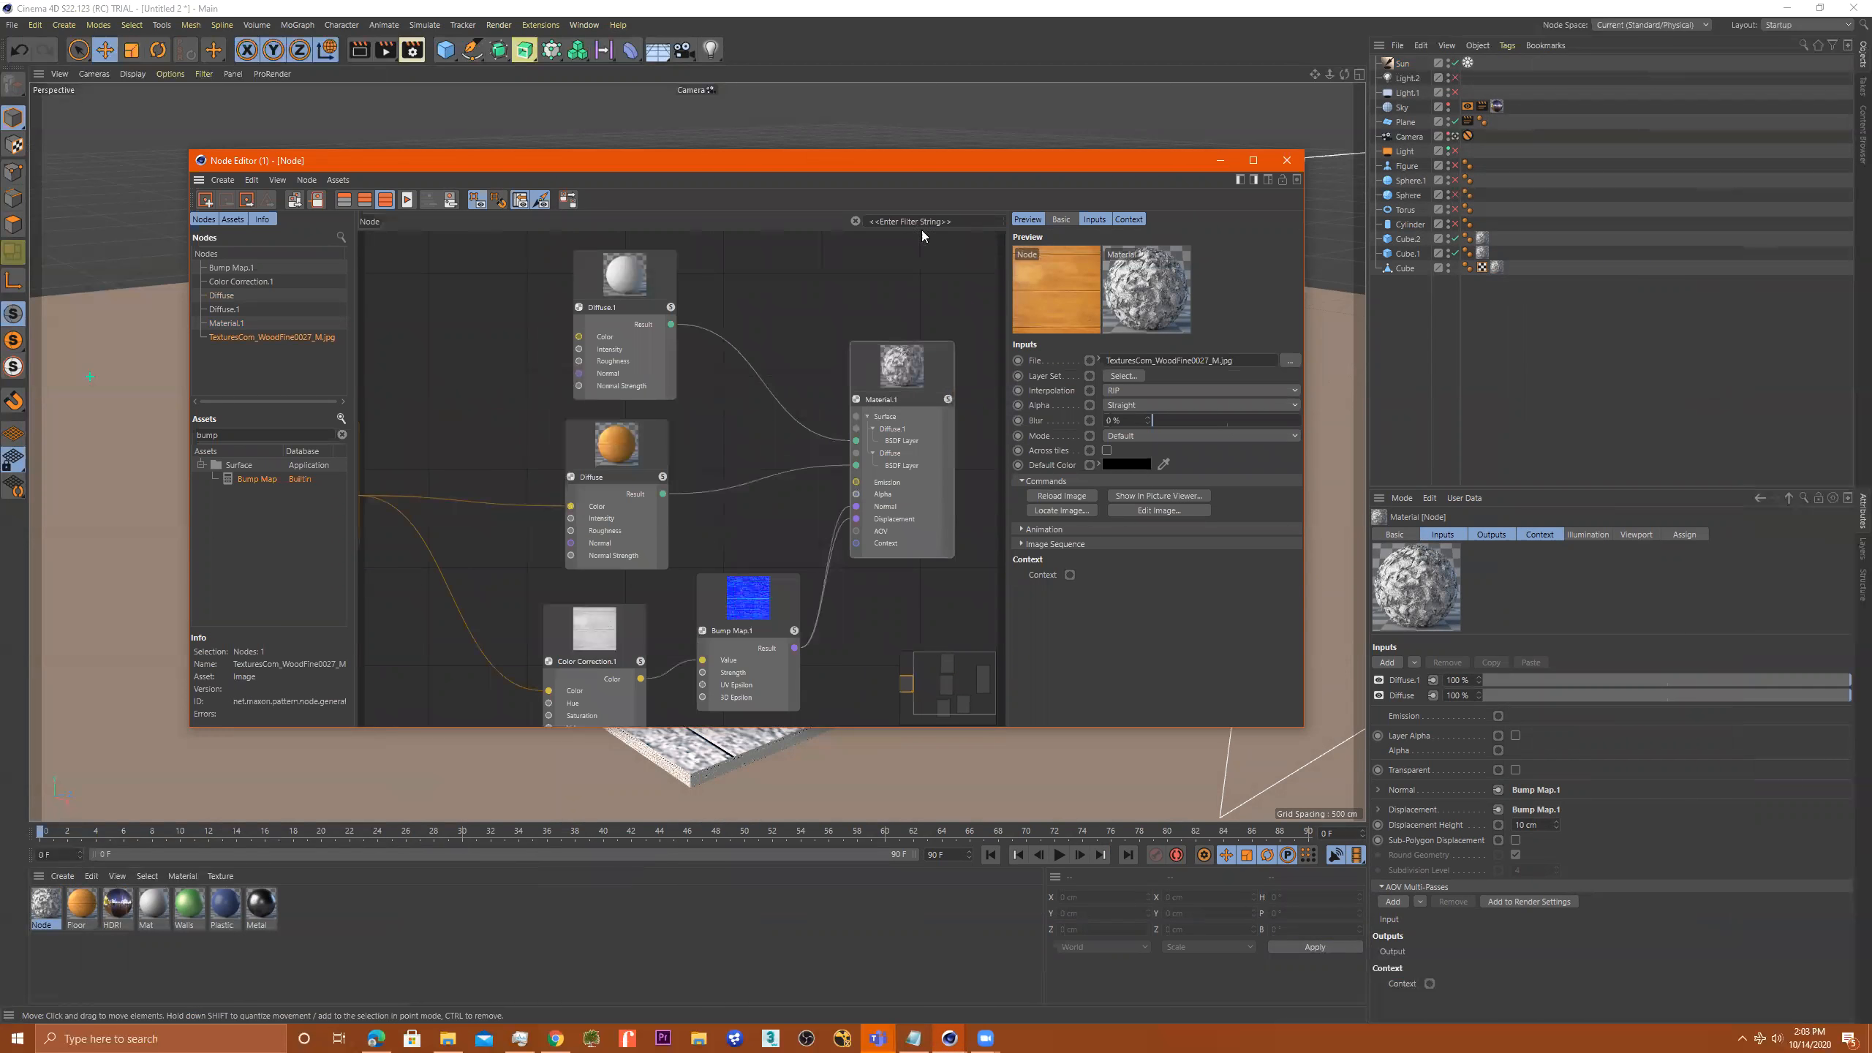
pyautogui.click(1252, 160)
pyautogui.scroll(-2, 838, 397)
pyautogui.moveTo(639, 255); pyautogui.dragTo(1037, 384, button='middle')
pyautogui.scroll(3, 1037, 384)
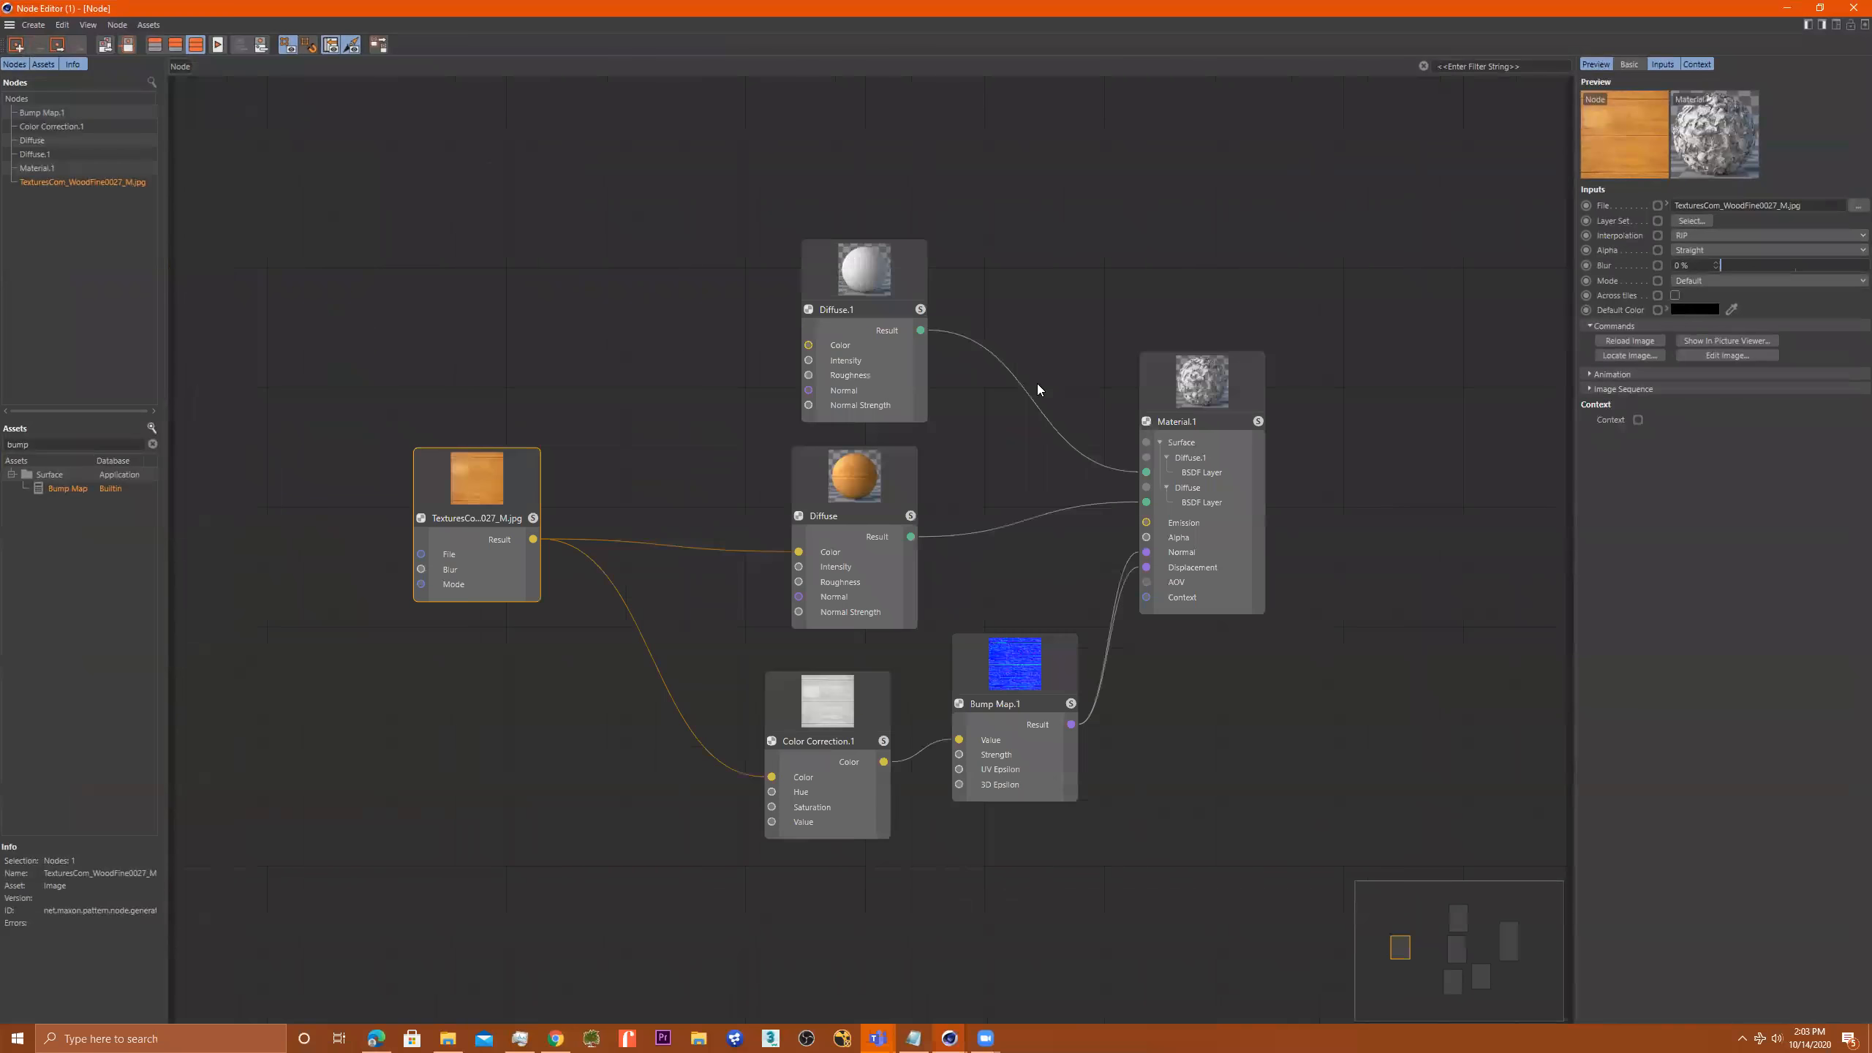
# Space the Material.1 node away from the other nodes and move its Diffuse layer above Diffuse.1
pyautogui.moveTo(1195, 399); pyautogui.dragTo(1321, 411)
pyautogui.click(850, 499)
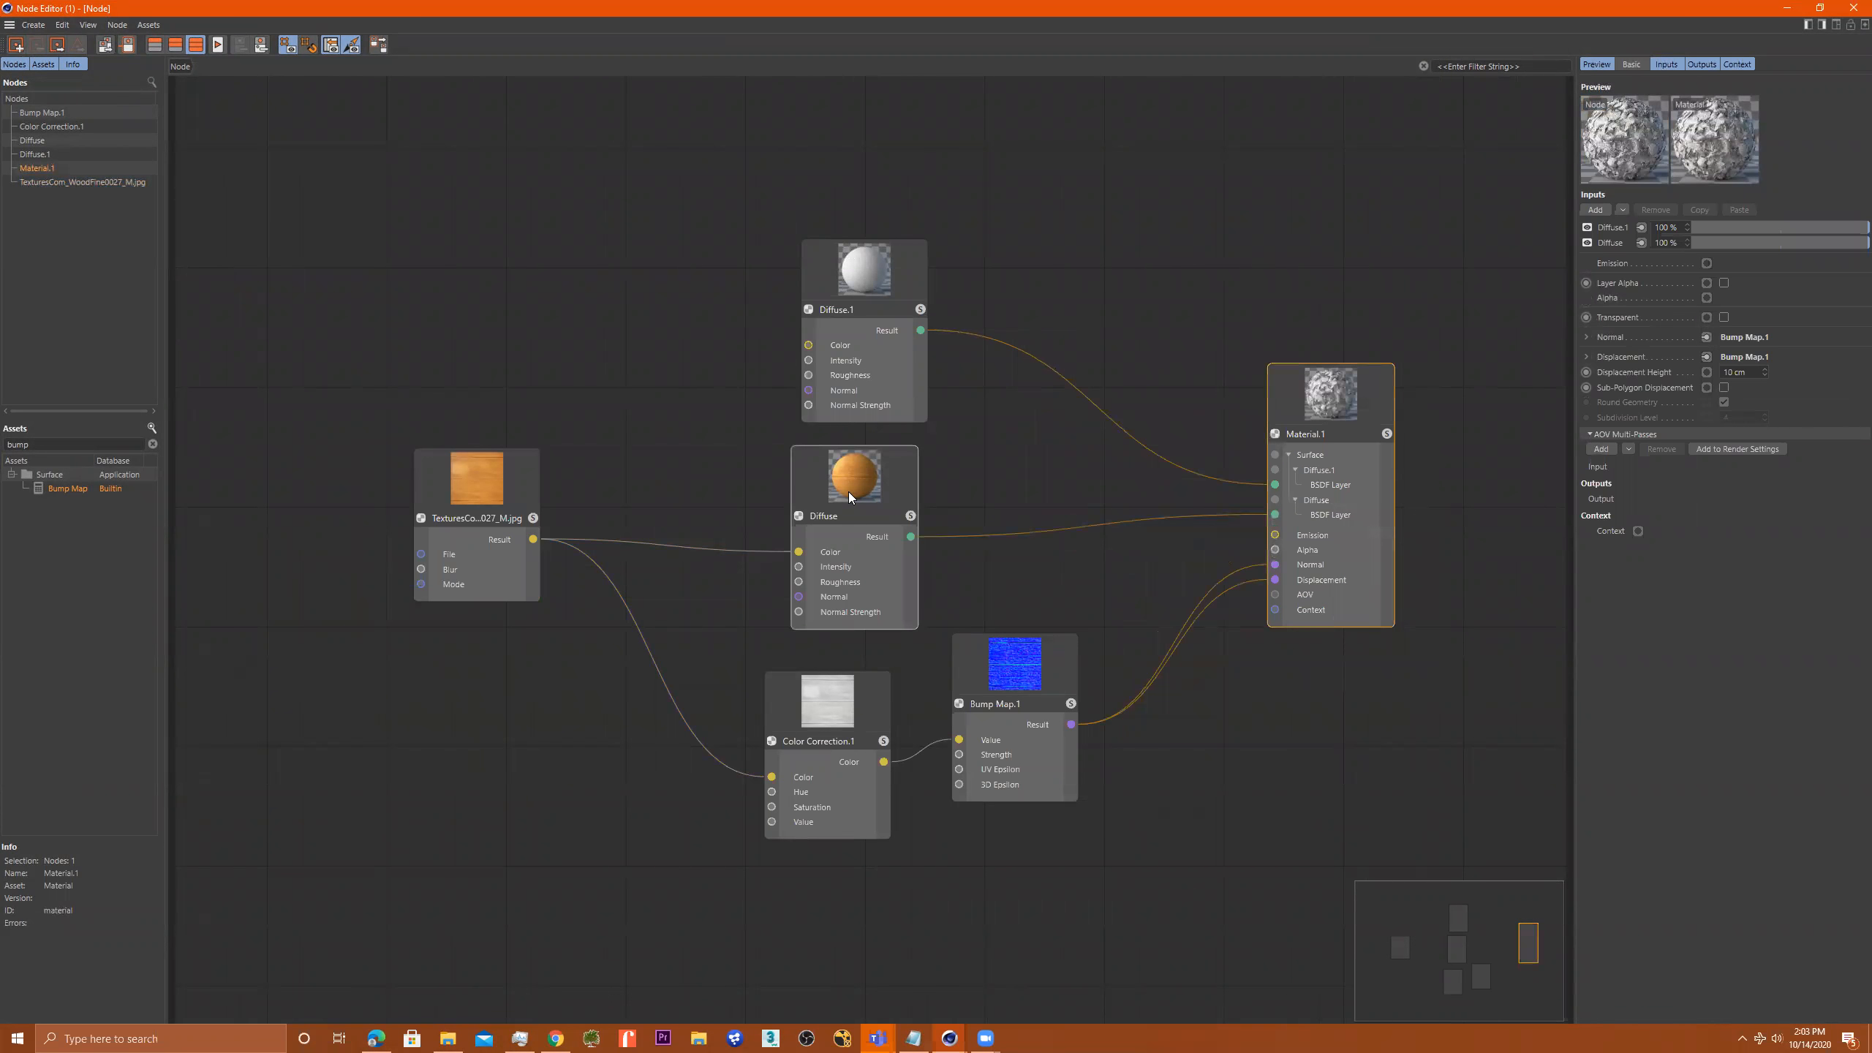
pyautogui.click(453, 492)
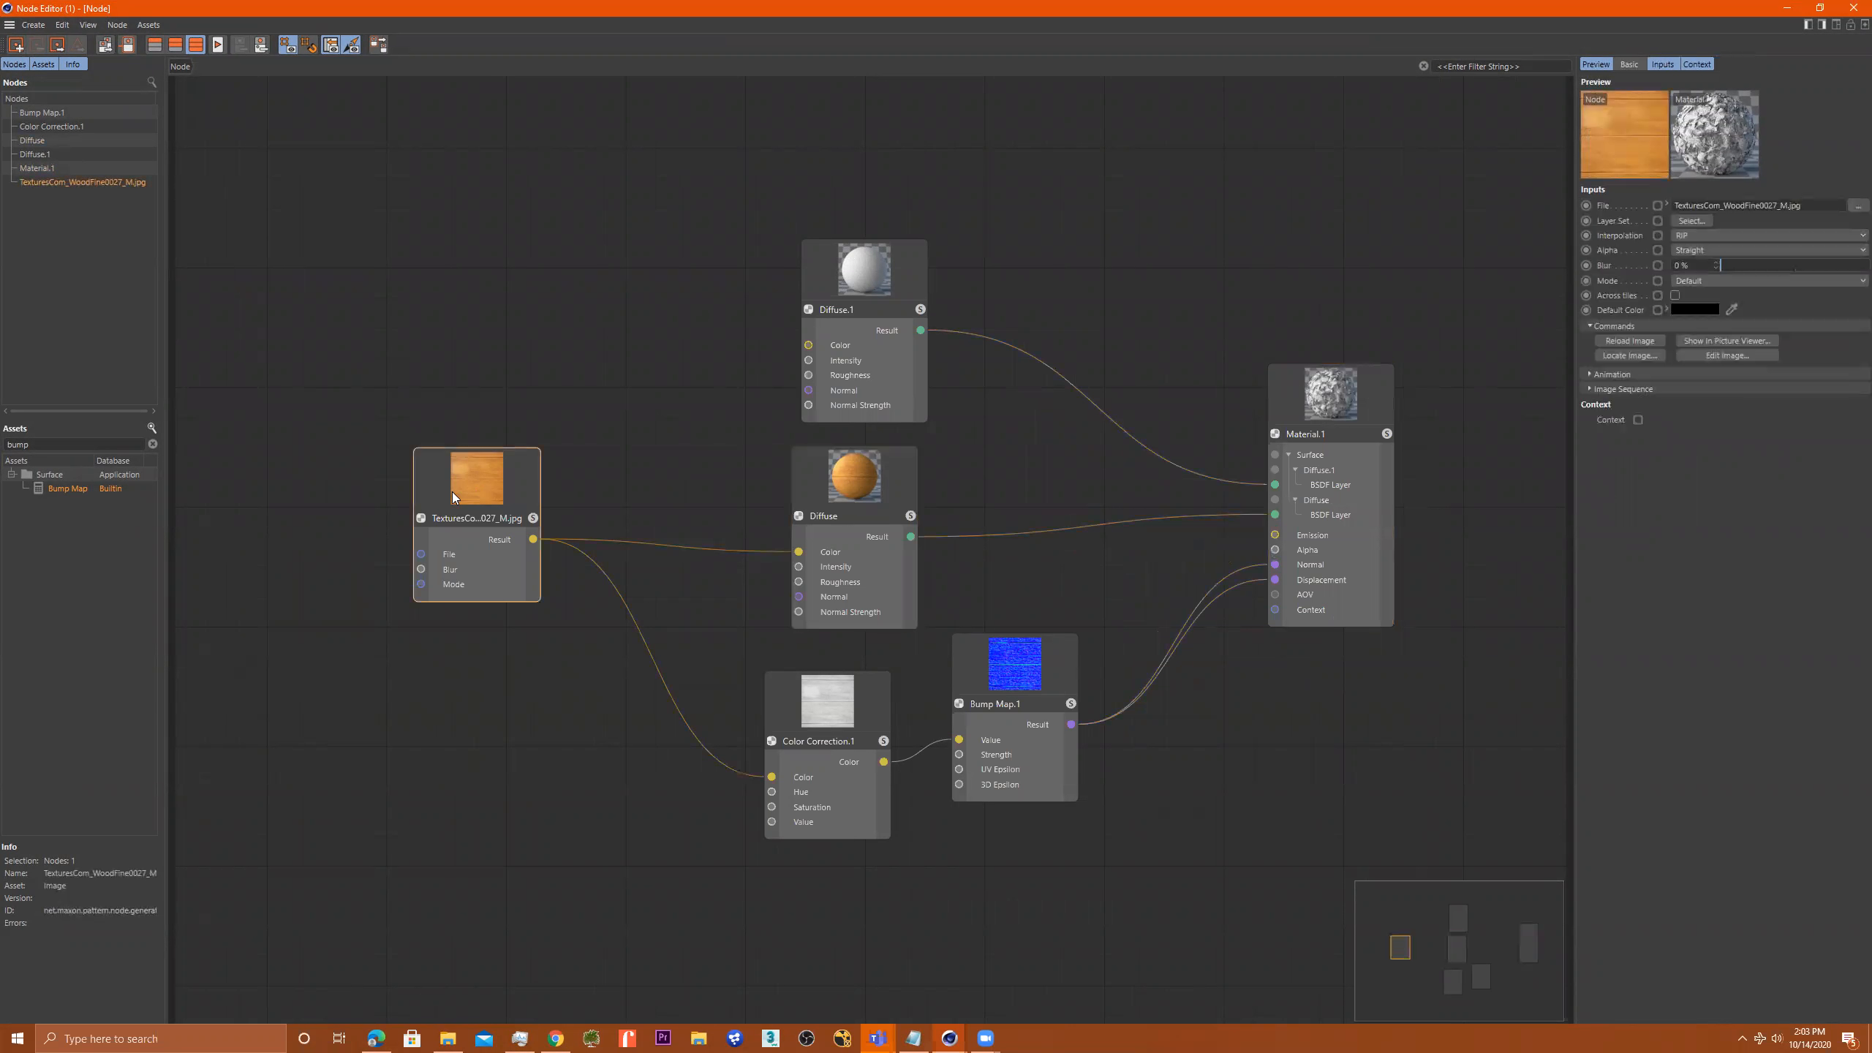
pyautogui.click(871, 488)
pyautogui.click(1296, 480)
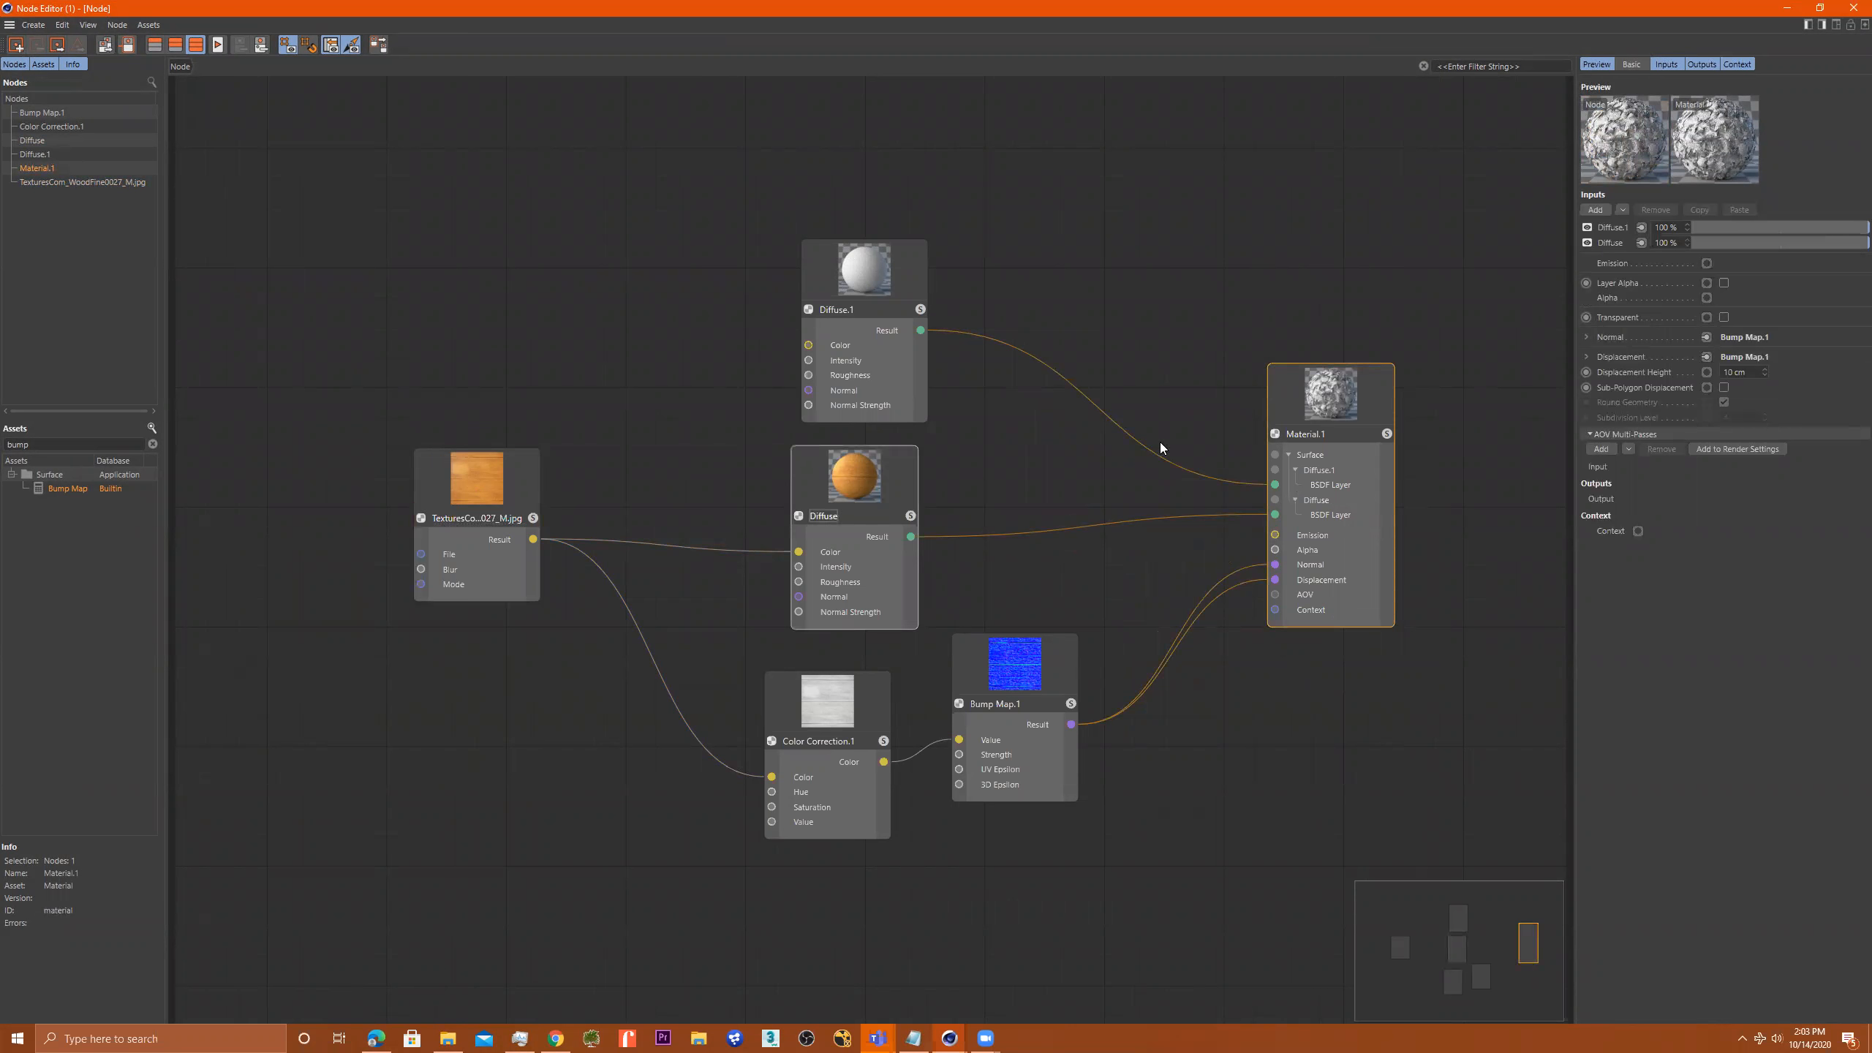
pyautogui.moveTo(1609, 244); pyautogui.dragTo(1611, 226)
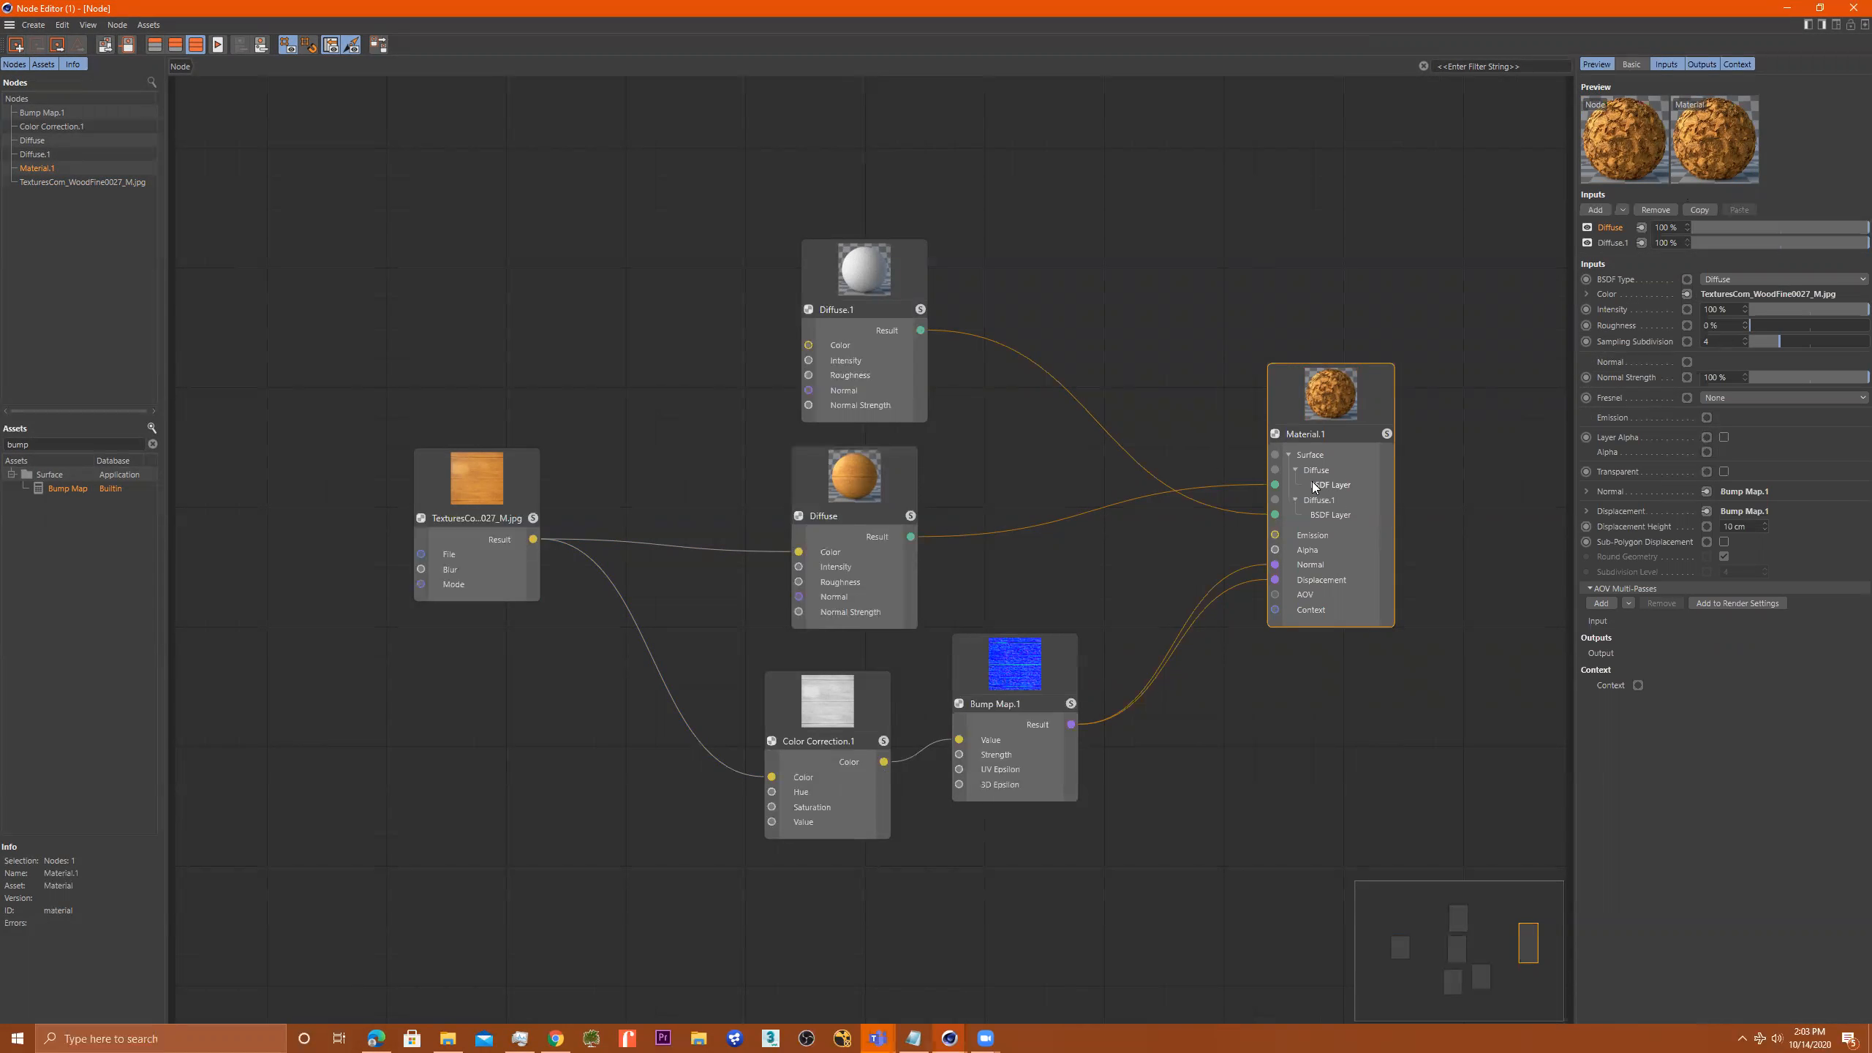
# Shift the Diffuse.1 node away from Material.1 and change its BSDF type to GGX
pyautogui.click(866, 279)
pyautogui.moveTo(862, 275); pyautogui.dragTo(791, 273)
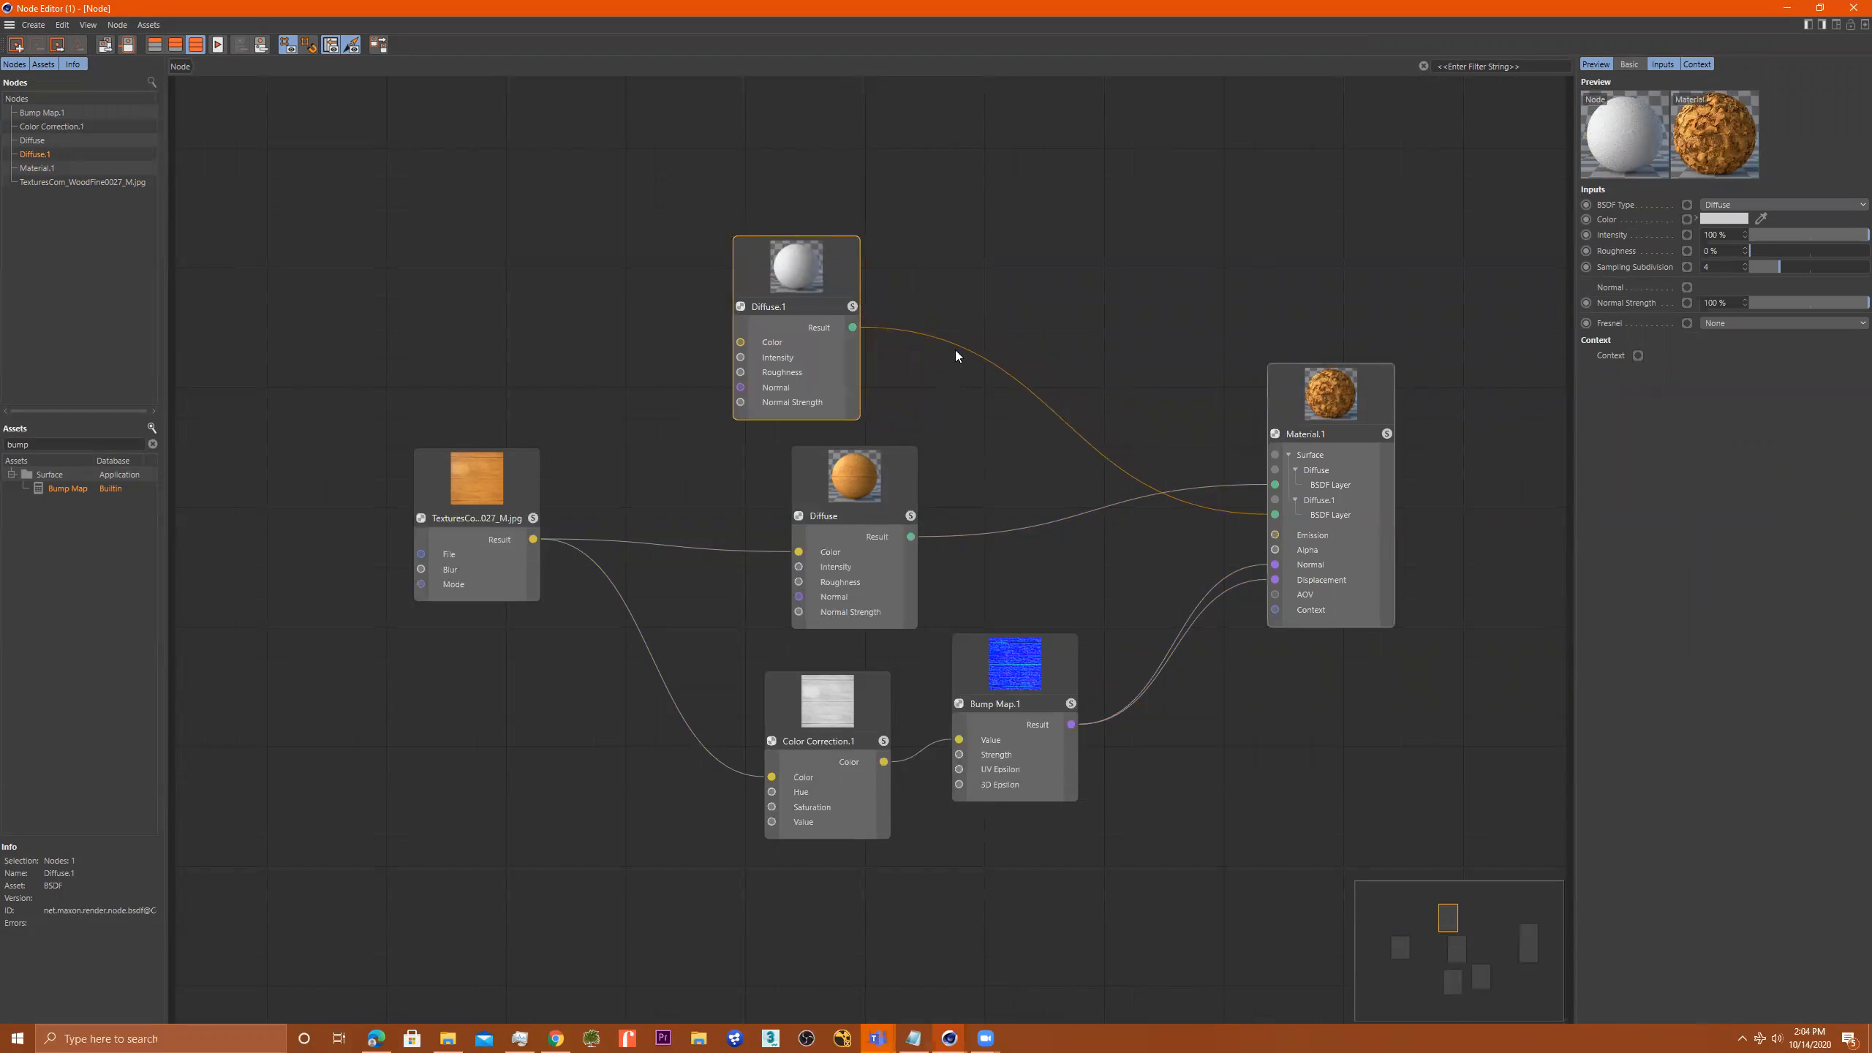
pyautogui.doubleClick(804, 280)
pyautogui.doubleClick(804, 281)
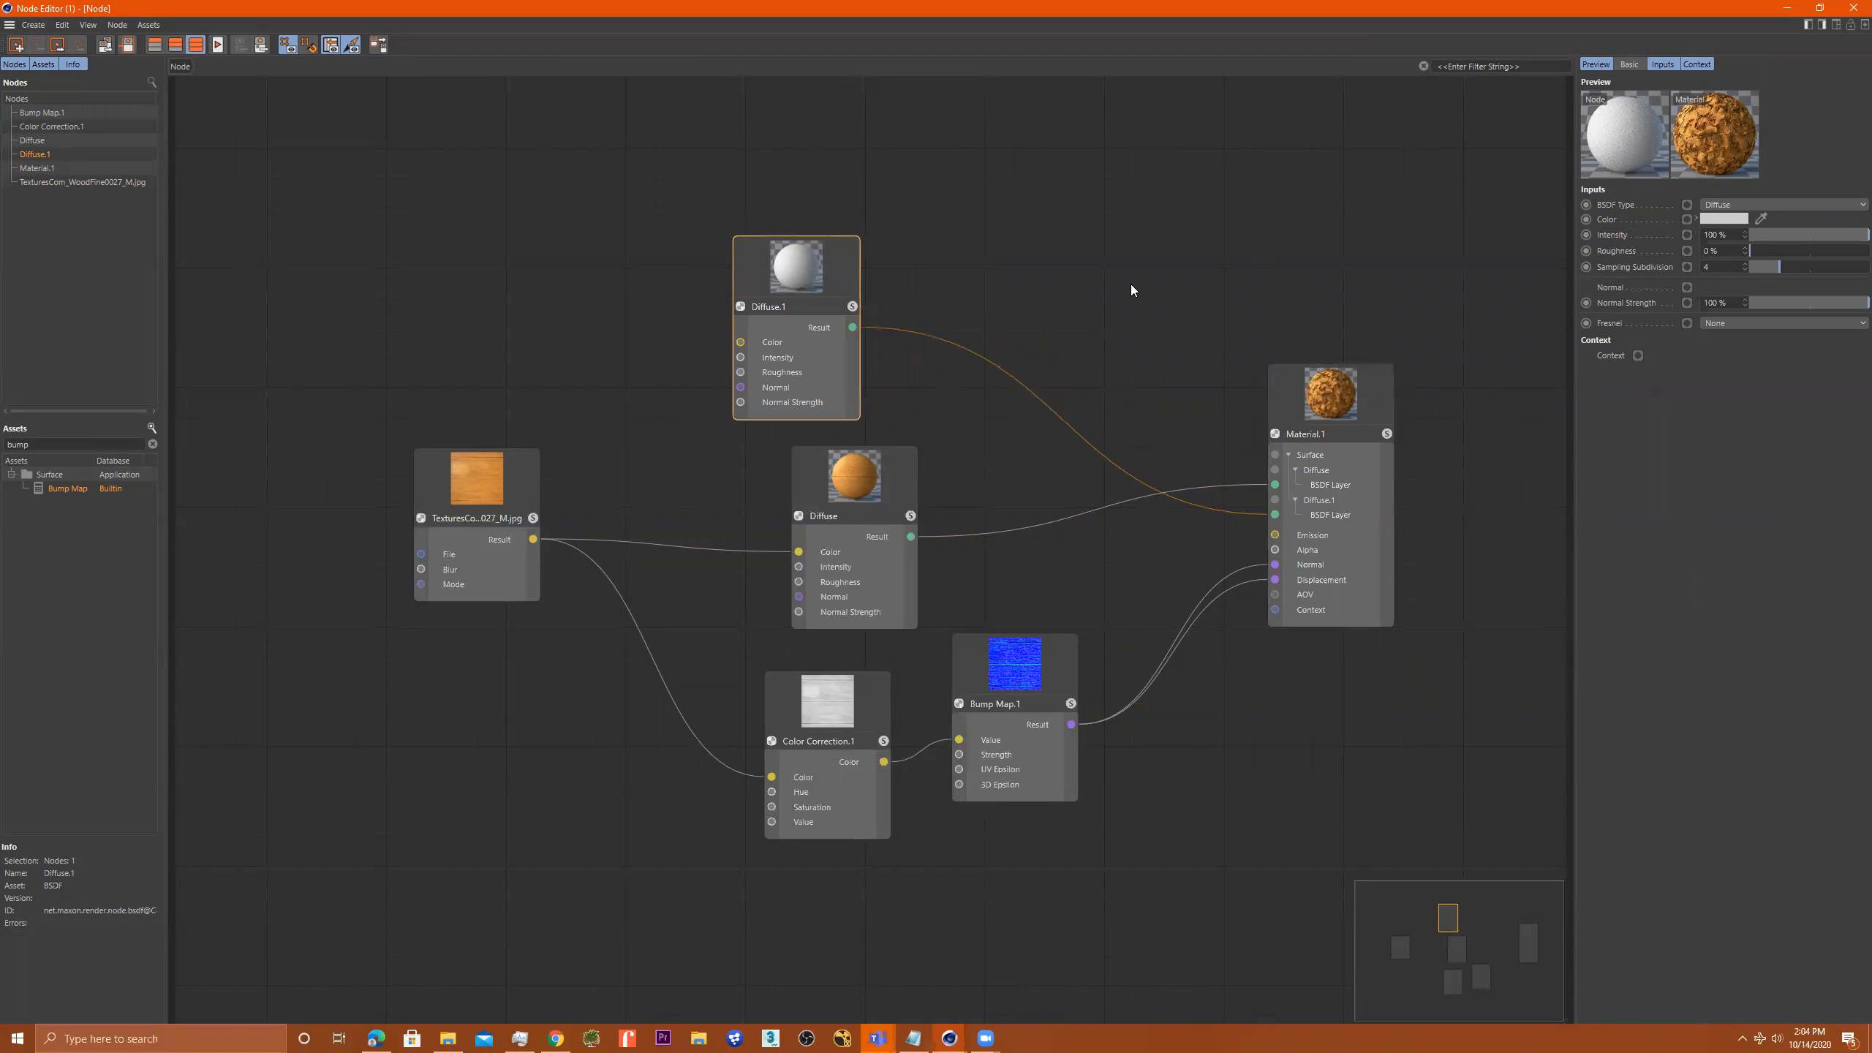
pyautogui.click(1725, 205)
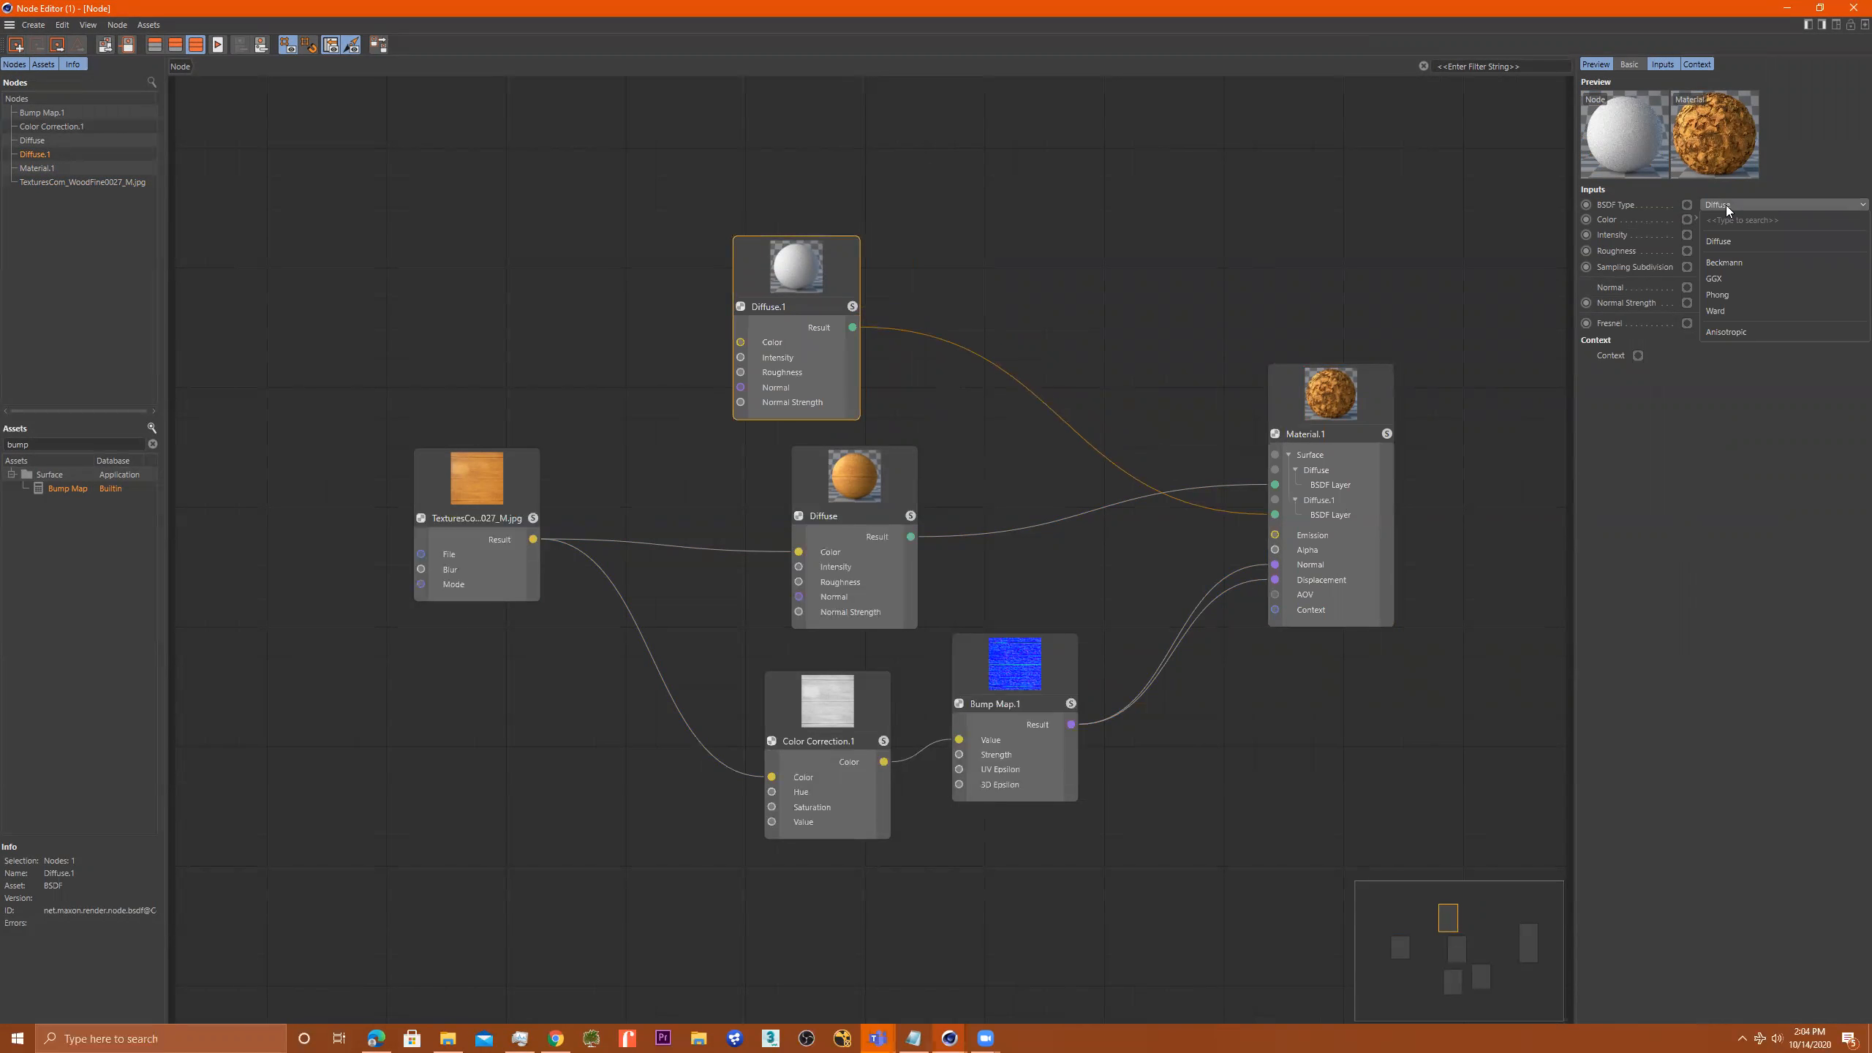
pyautogui.click(1723, 278)
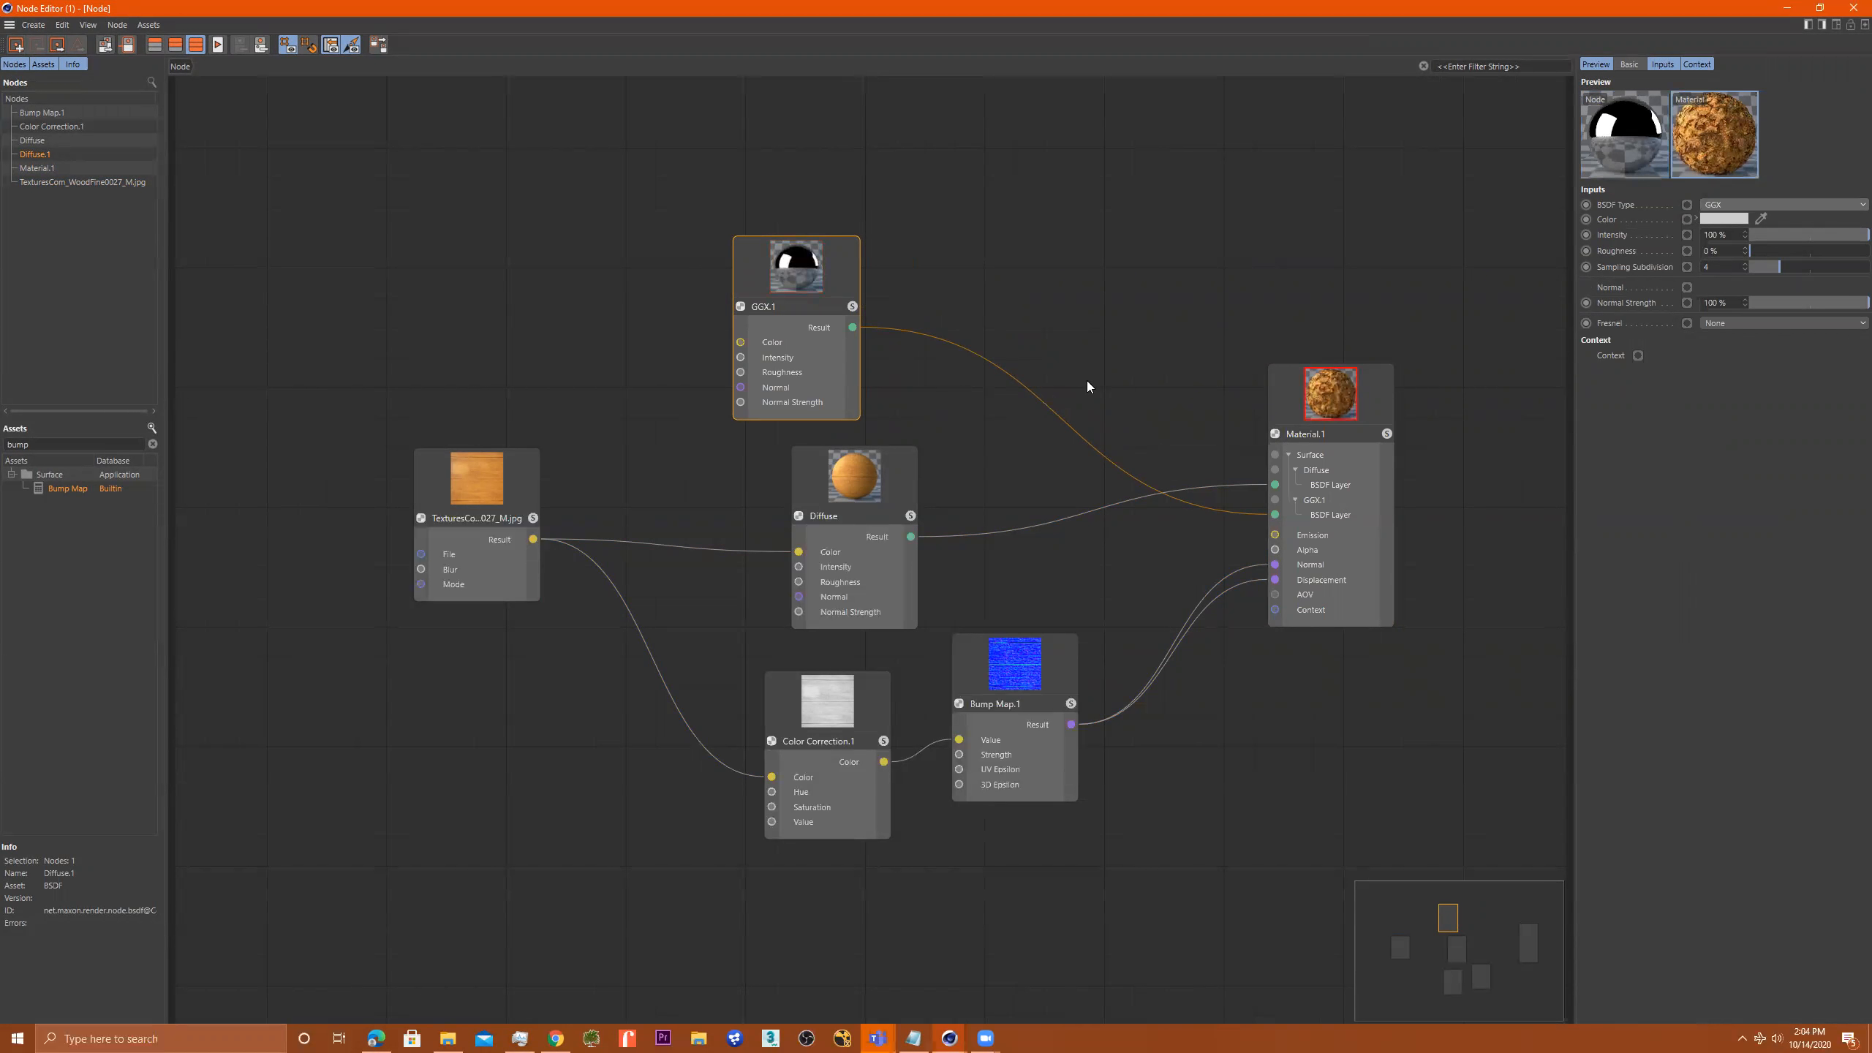
# Lower the Diffuse layer's opacity in the Material.1 node to 87 %
pyautogui.click(1335, 408)
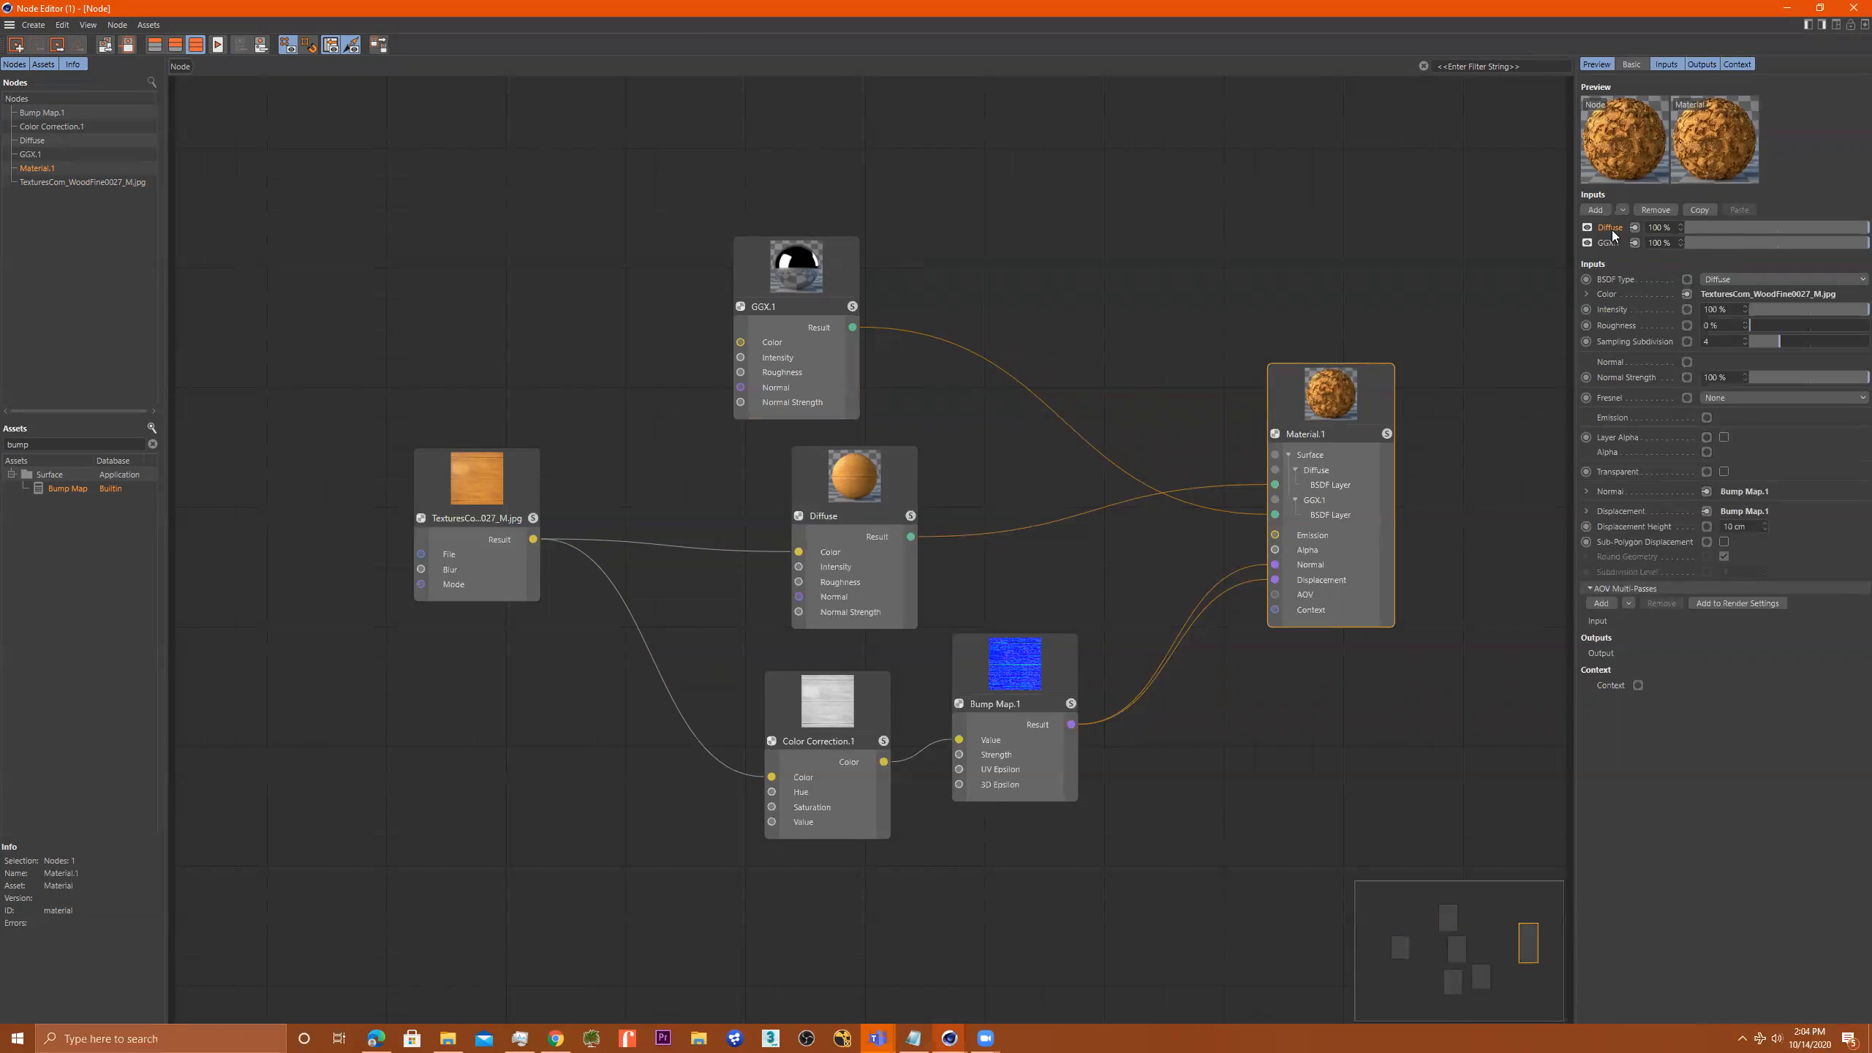
pyautogui.moveTo(1847, 229); pyautogui.dragTo(1840, 233)
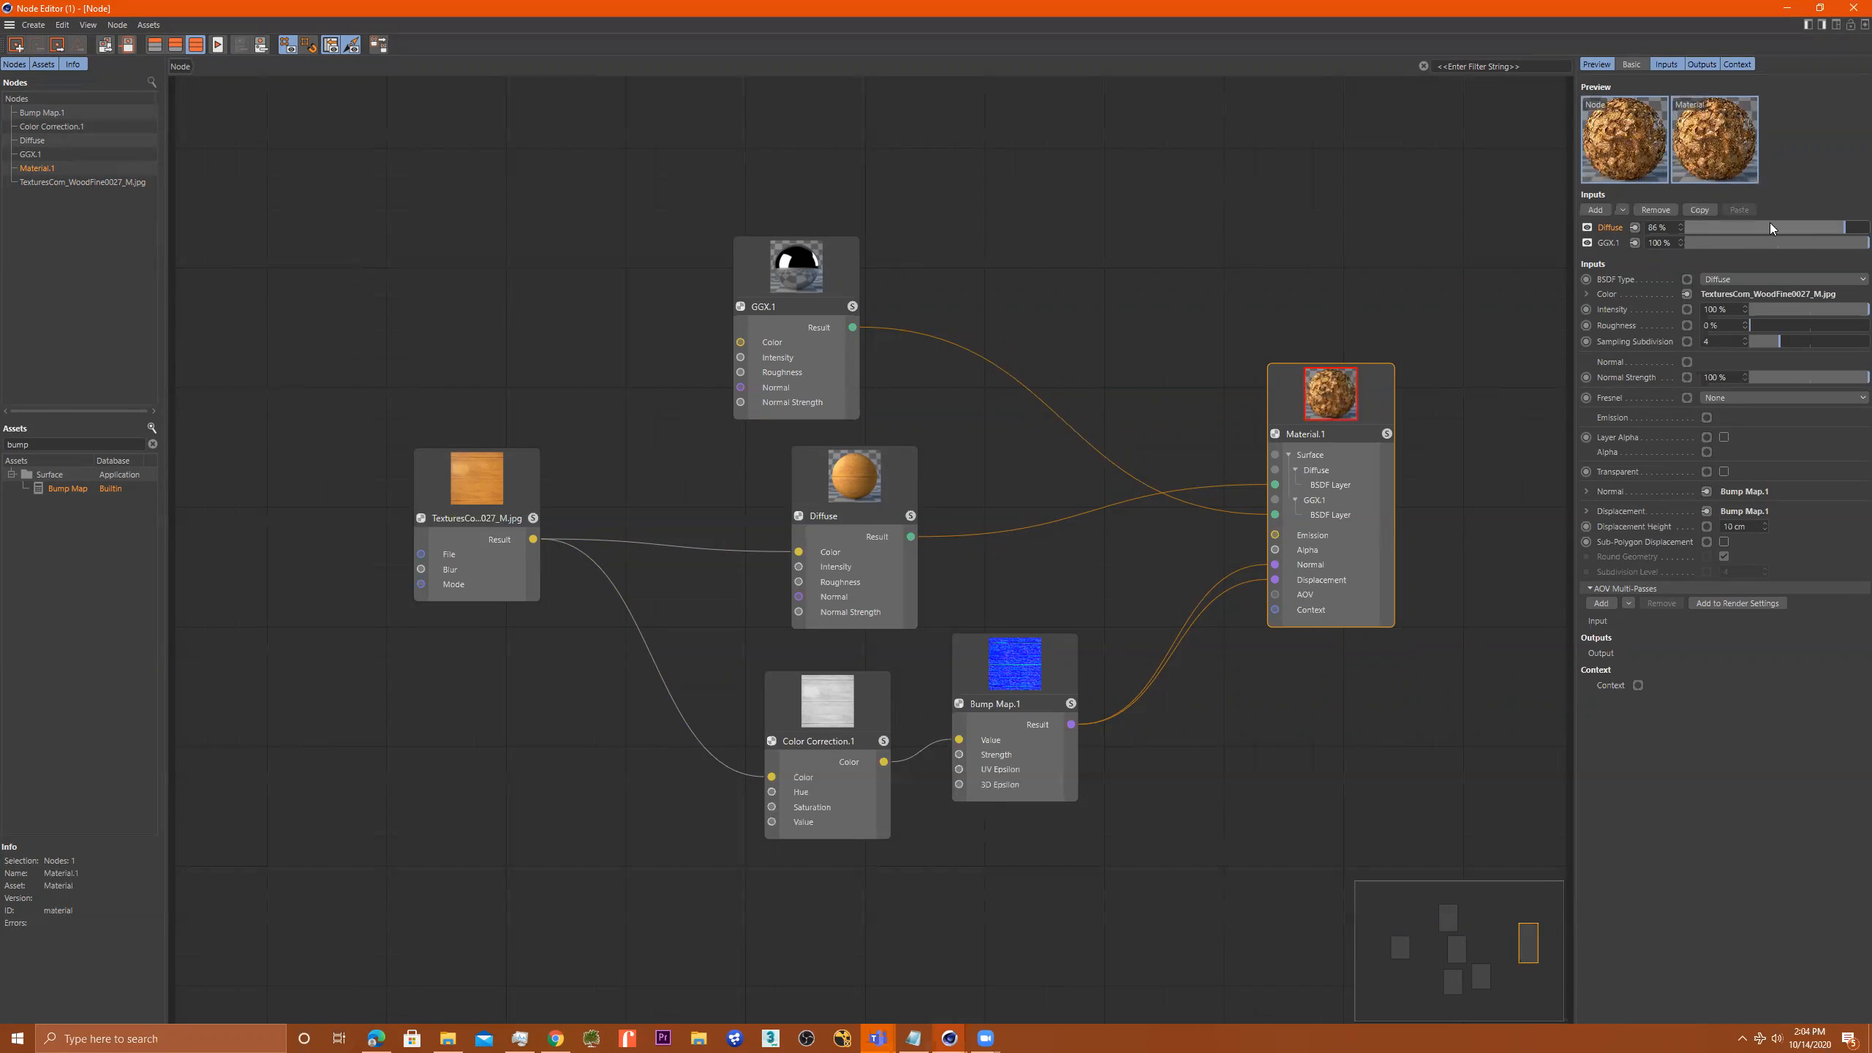
pyautogui.click(1829, 229)
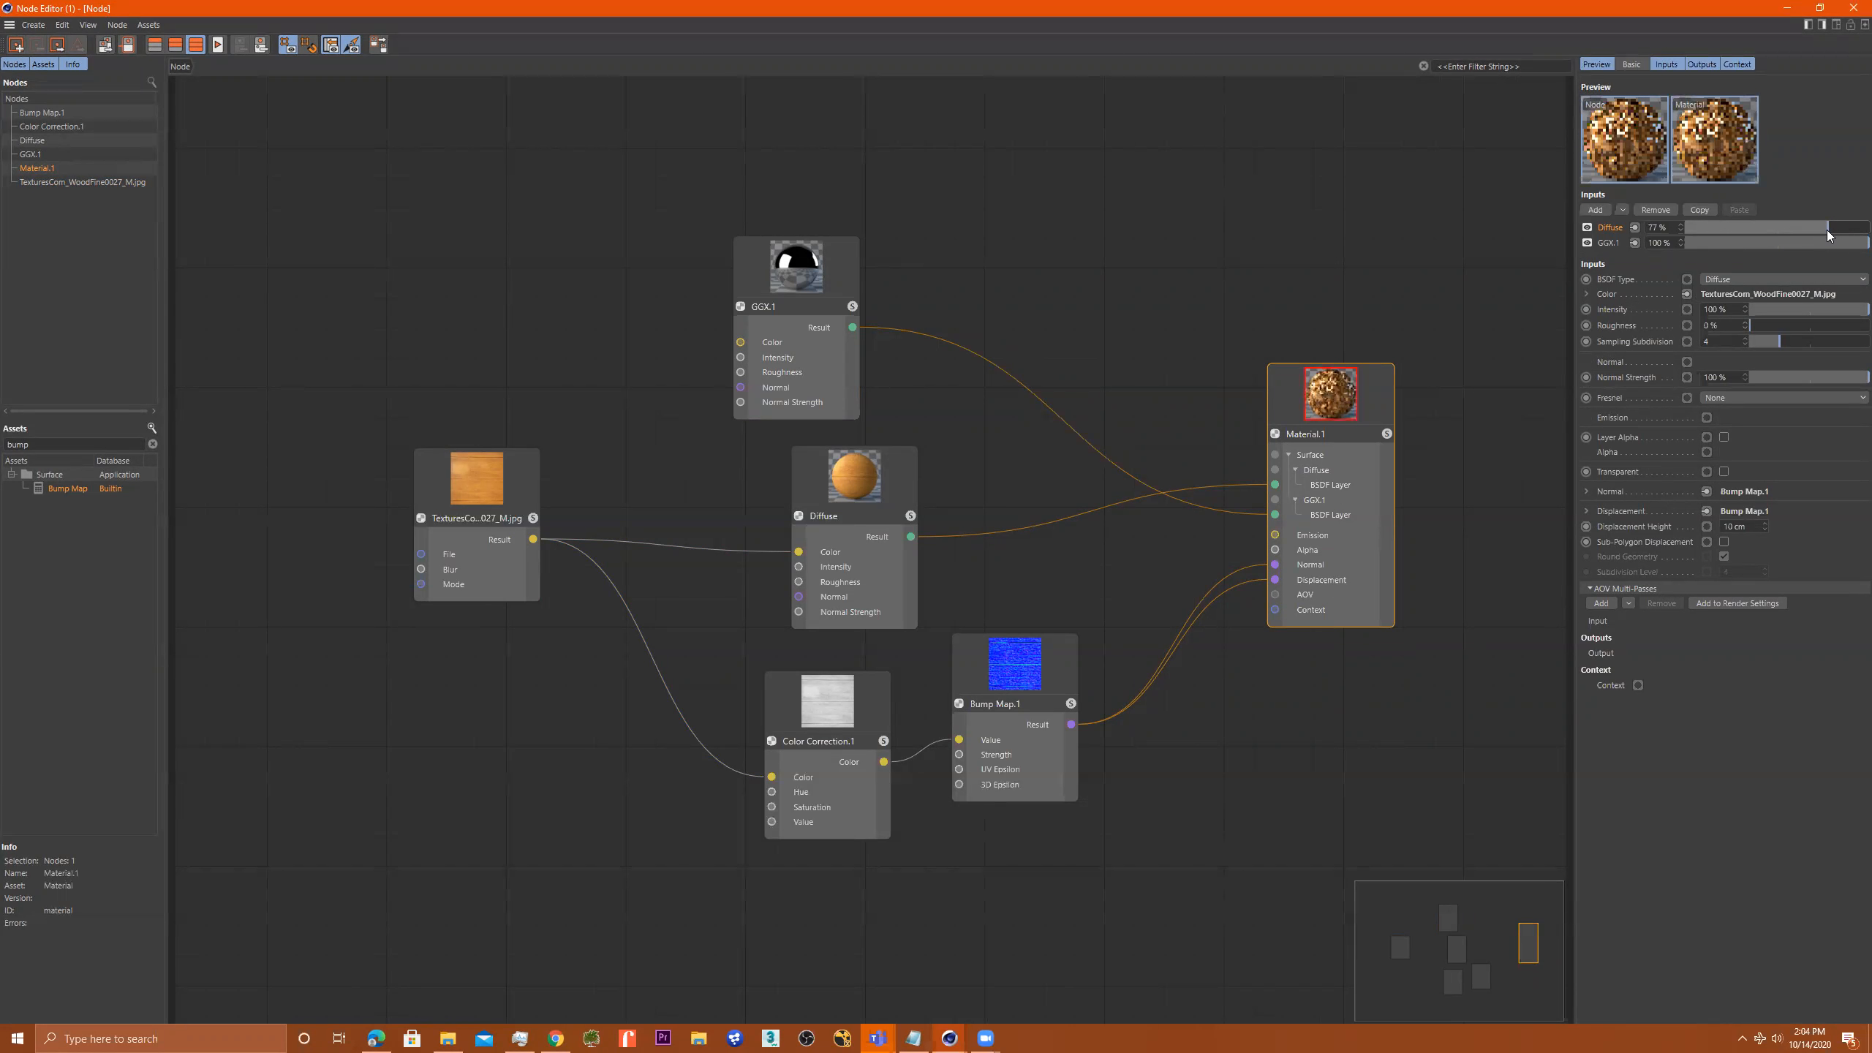
pyautogui.moveTo(1832, 235); pyautogui.dragTo(1845, 232)
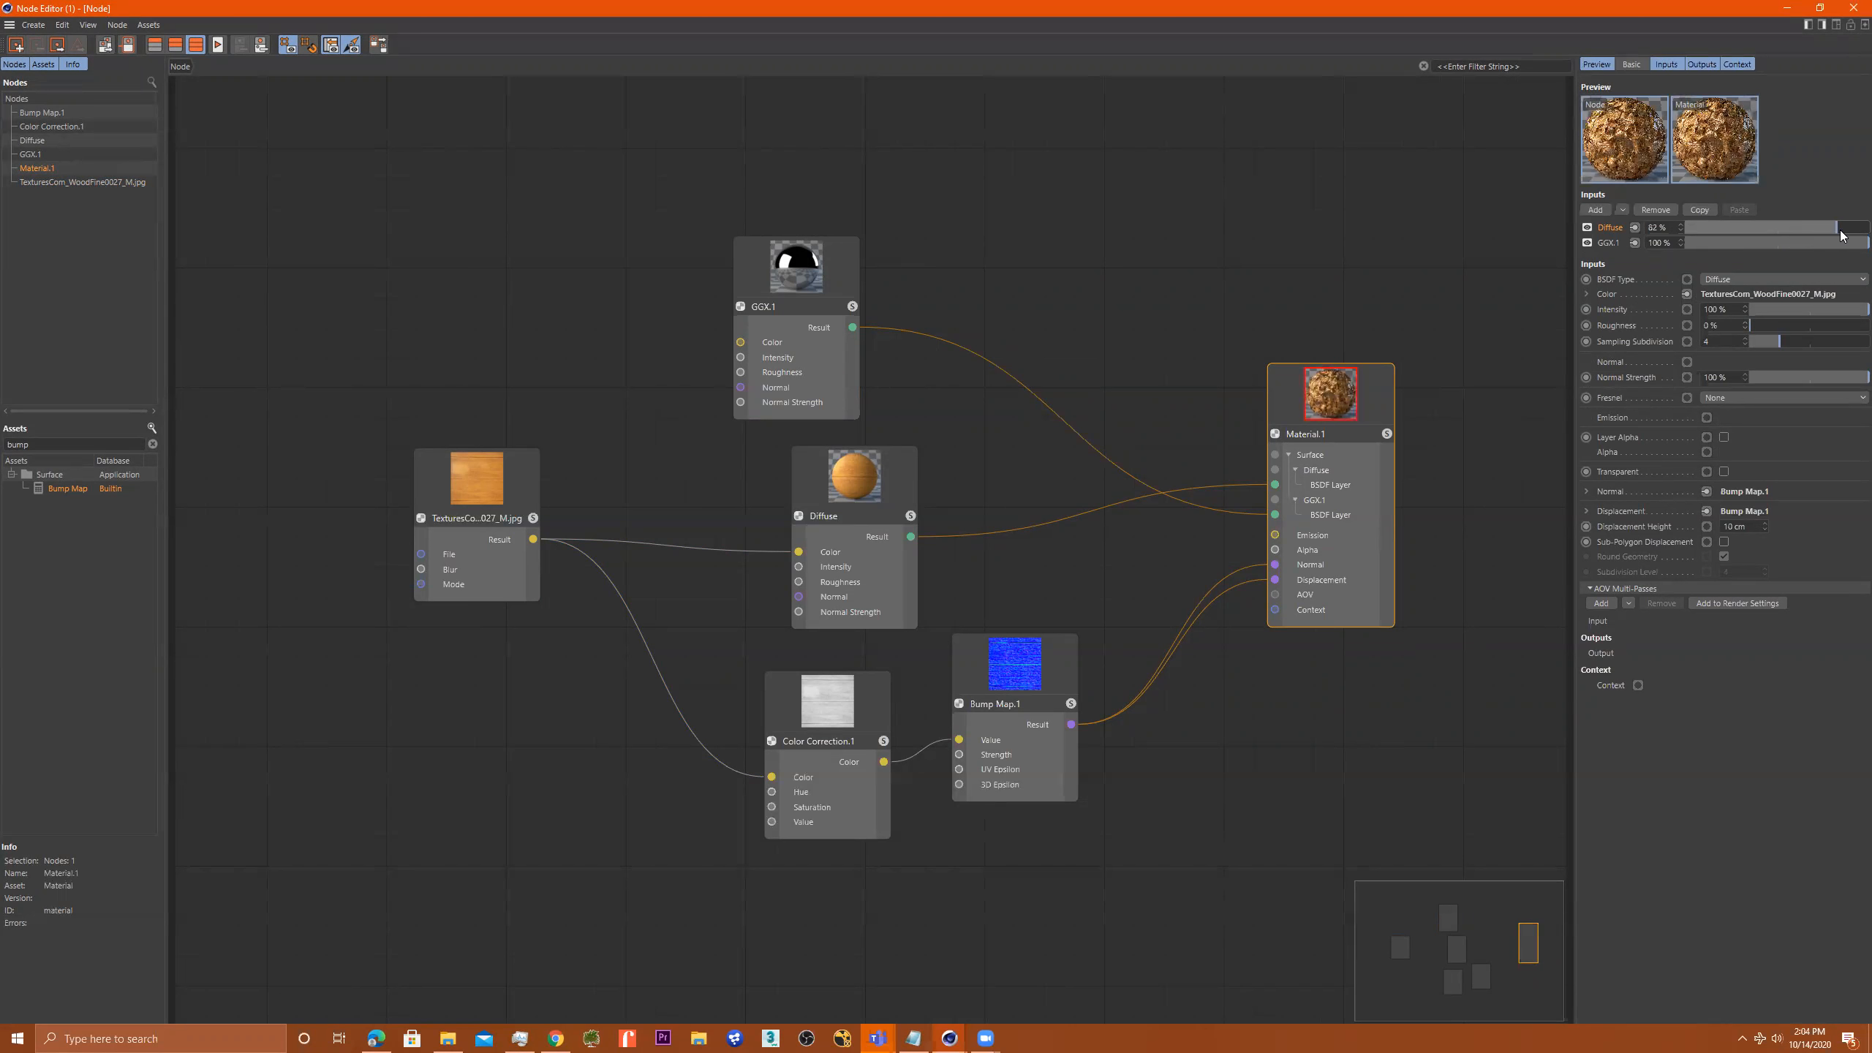
# Minimize the Node Editor and render the room with the updated wood material, moving the render window clear of the object list
pyautogui.click(1786, 7)
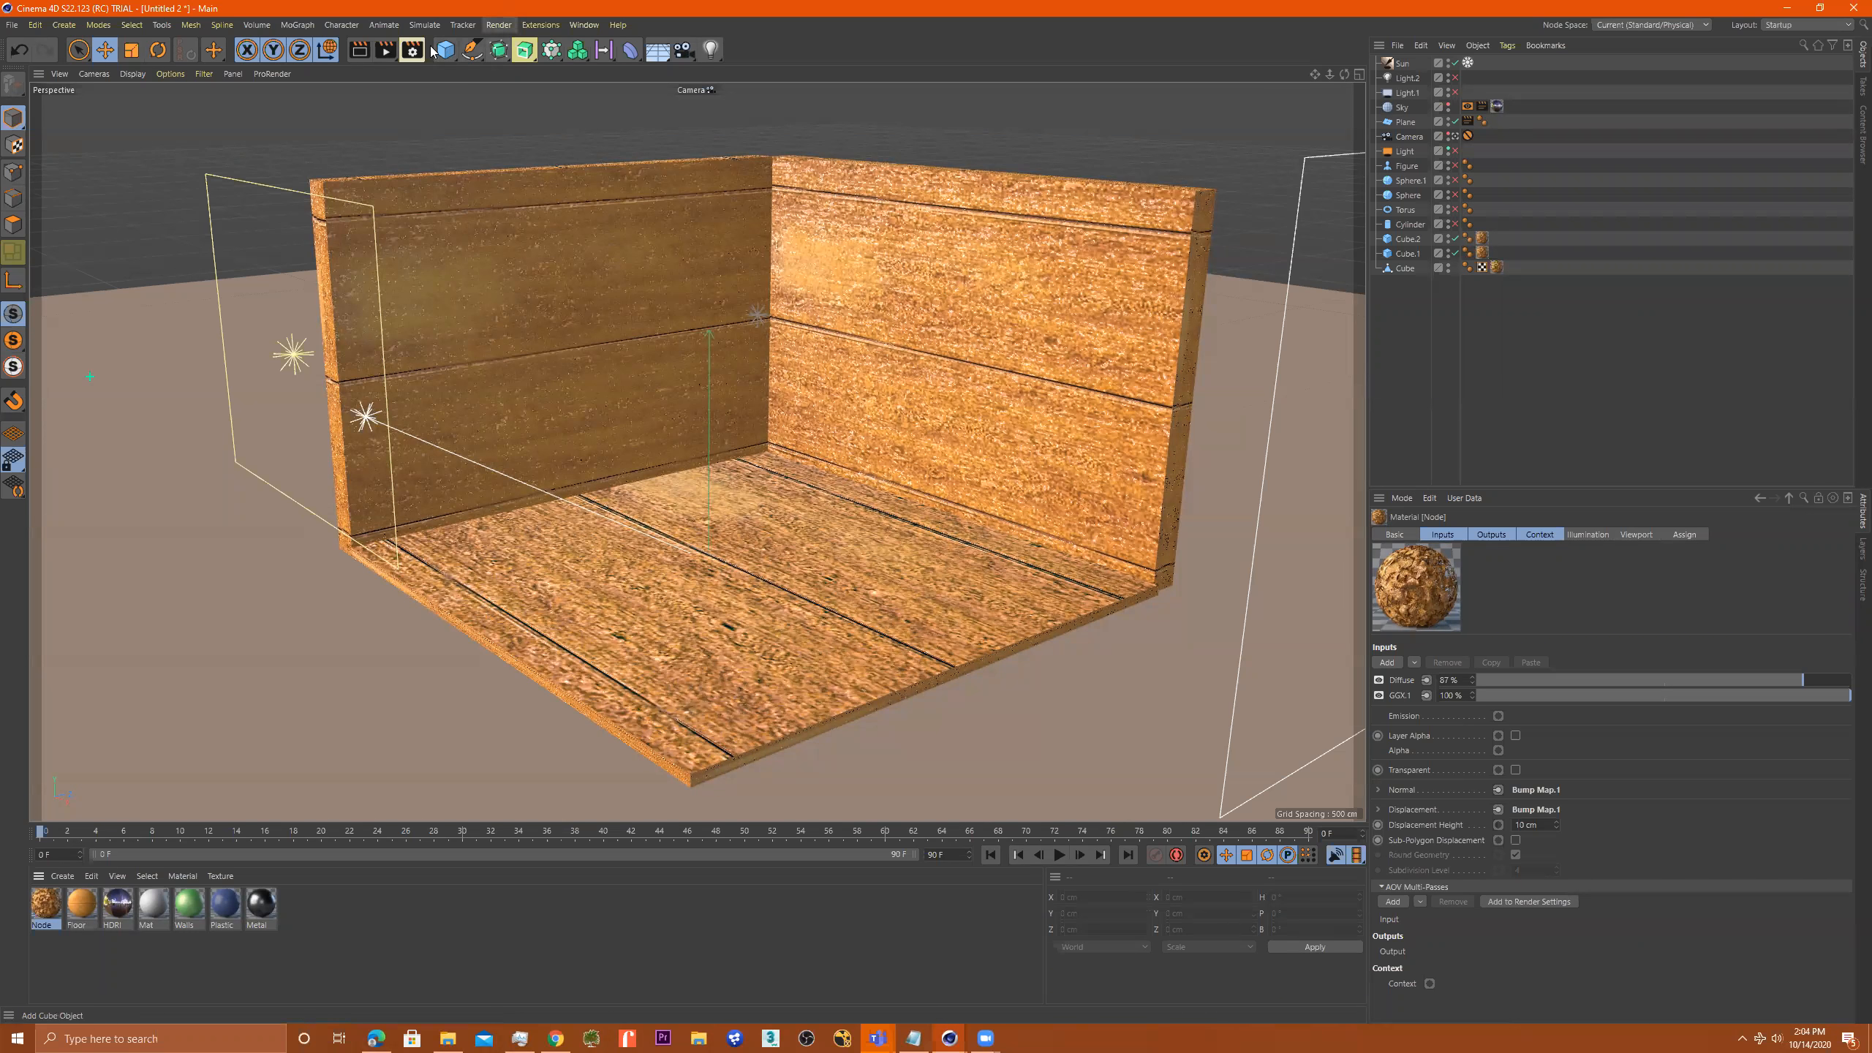
pyautogui.click(385, 49)
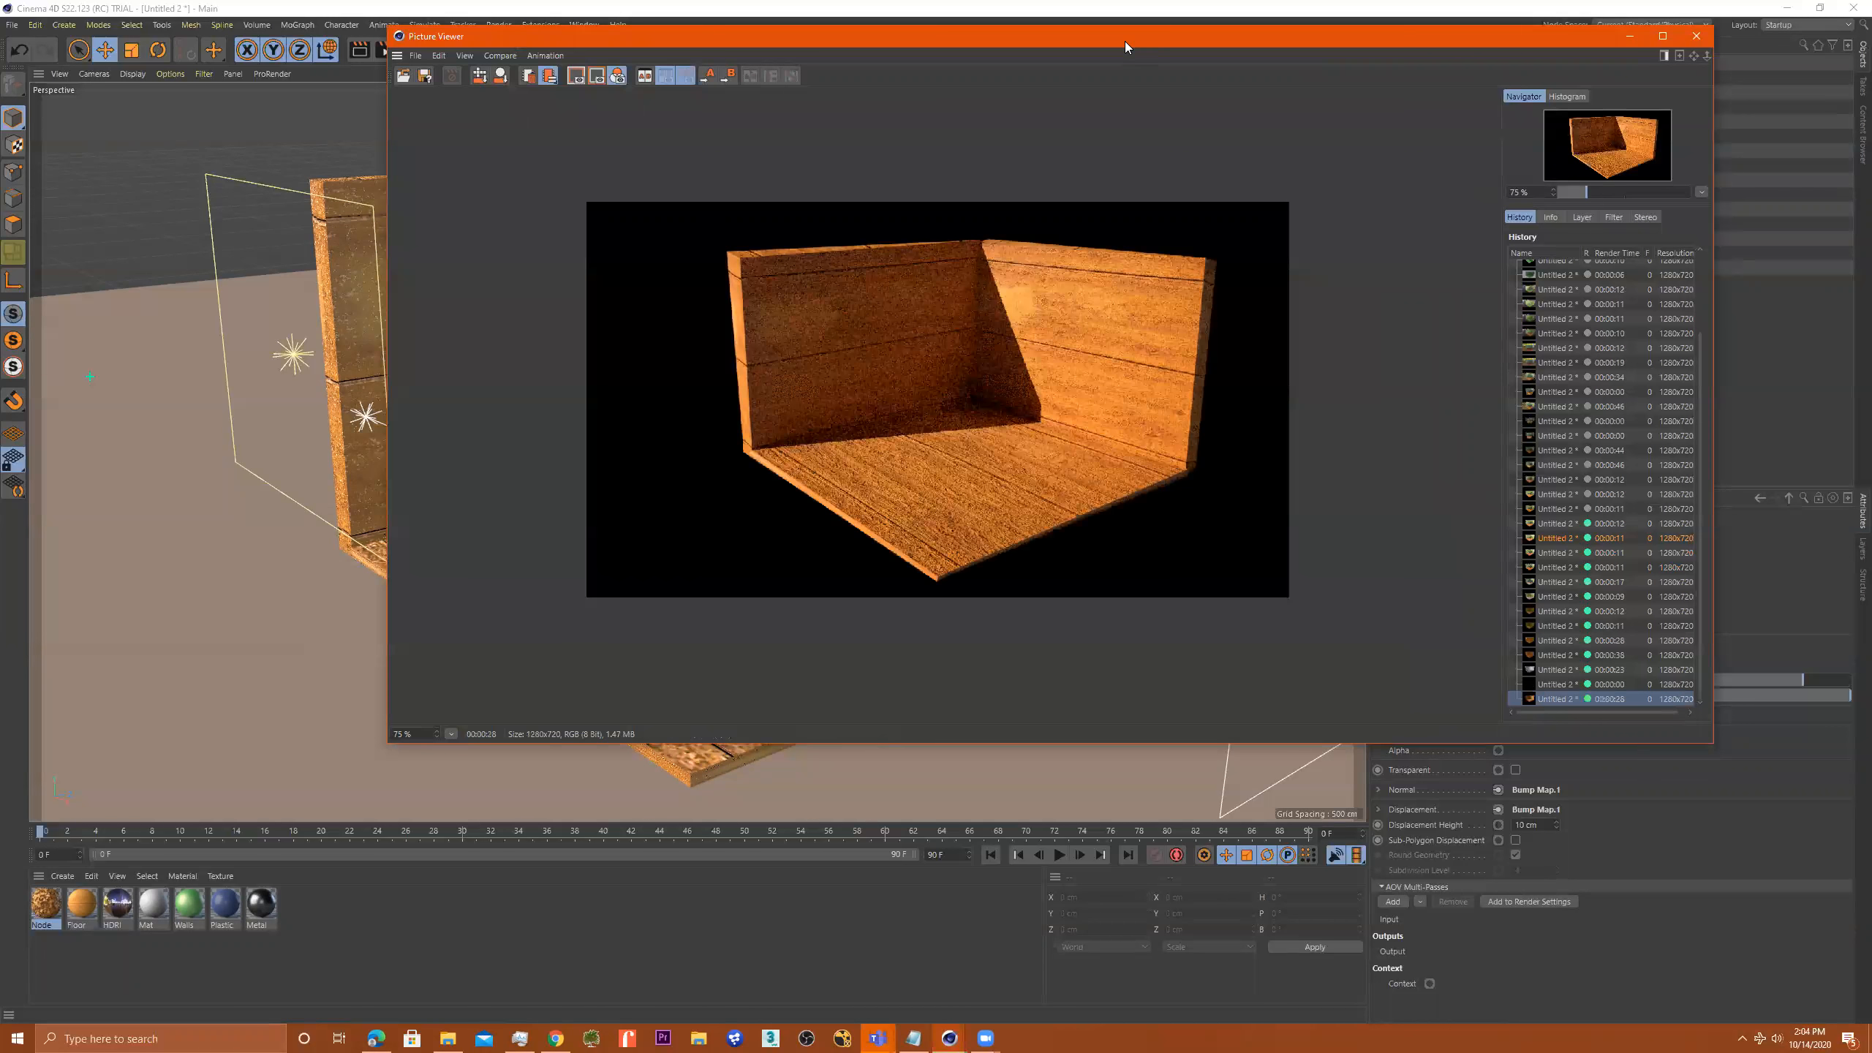
pyautogui.moveTo(1120, 40); pyautogui.dragTo(724, 95)
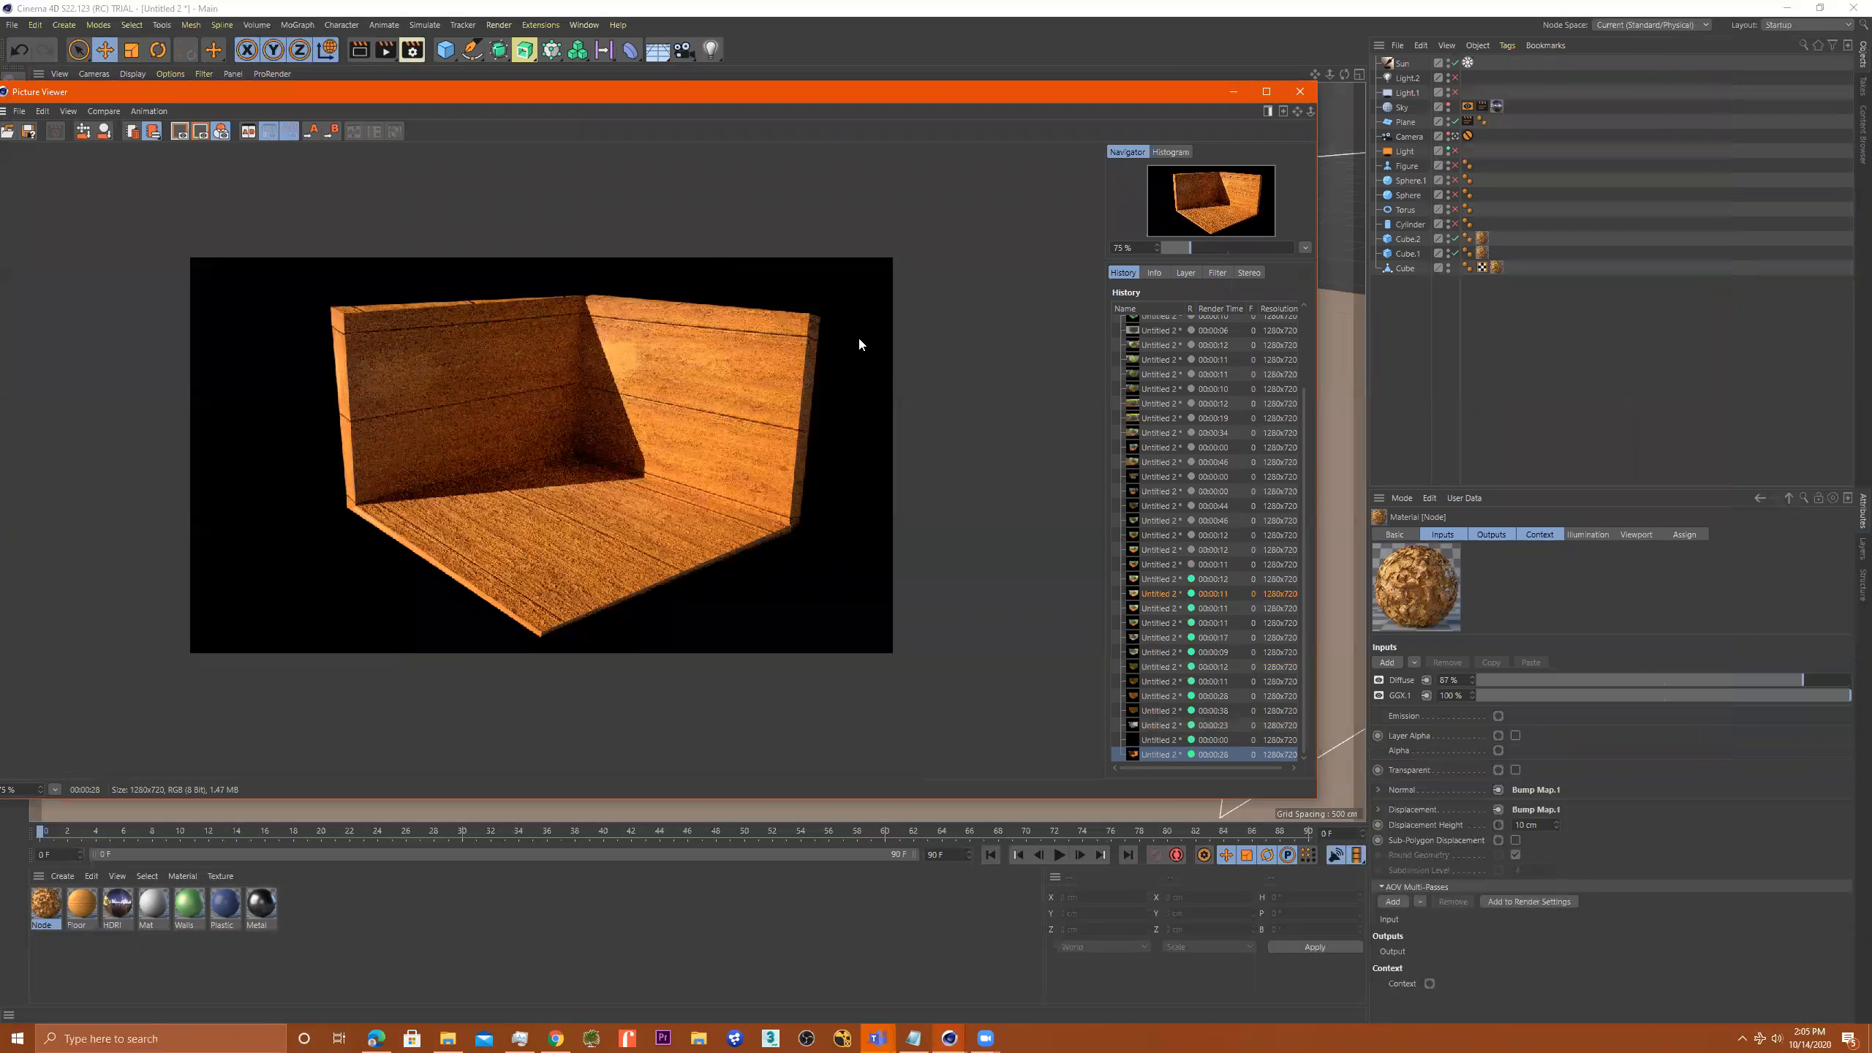
# Examine the Sun light's general, detail, visibility and shadow settings
pyautogui.click(1402, 64)
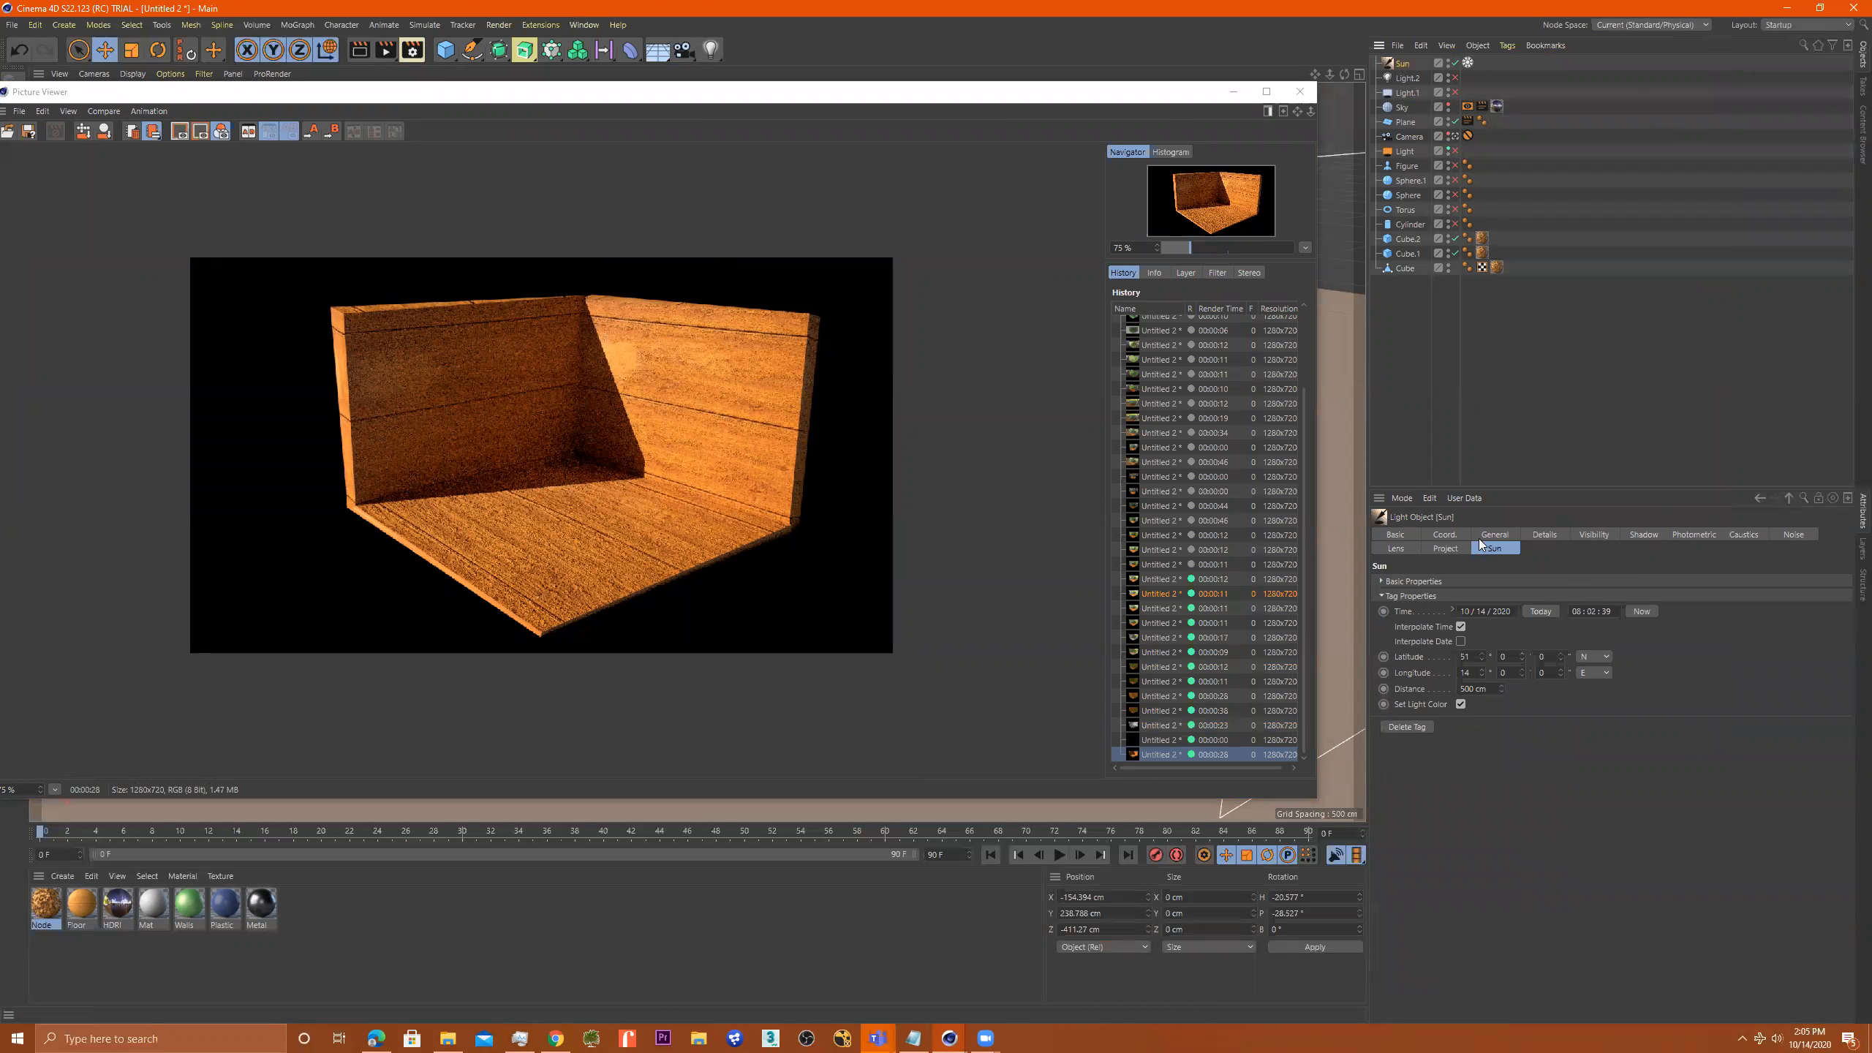
pyautogui.click(1499, 534)
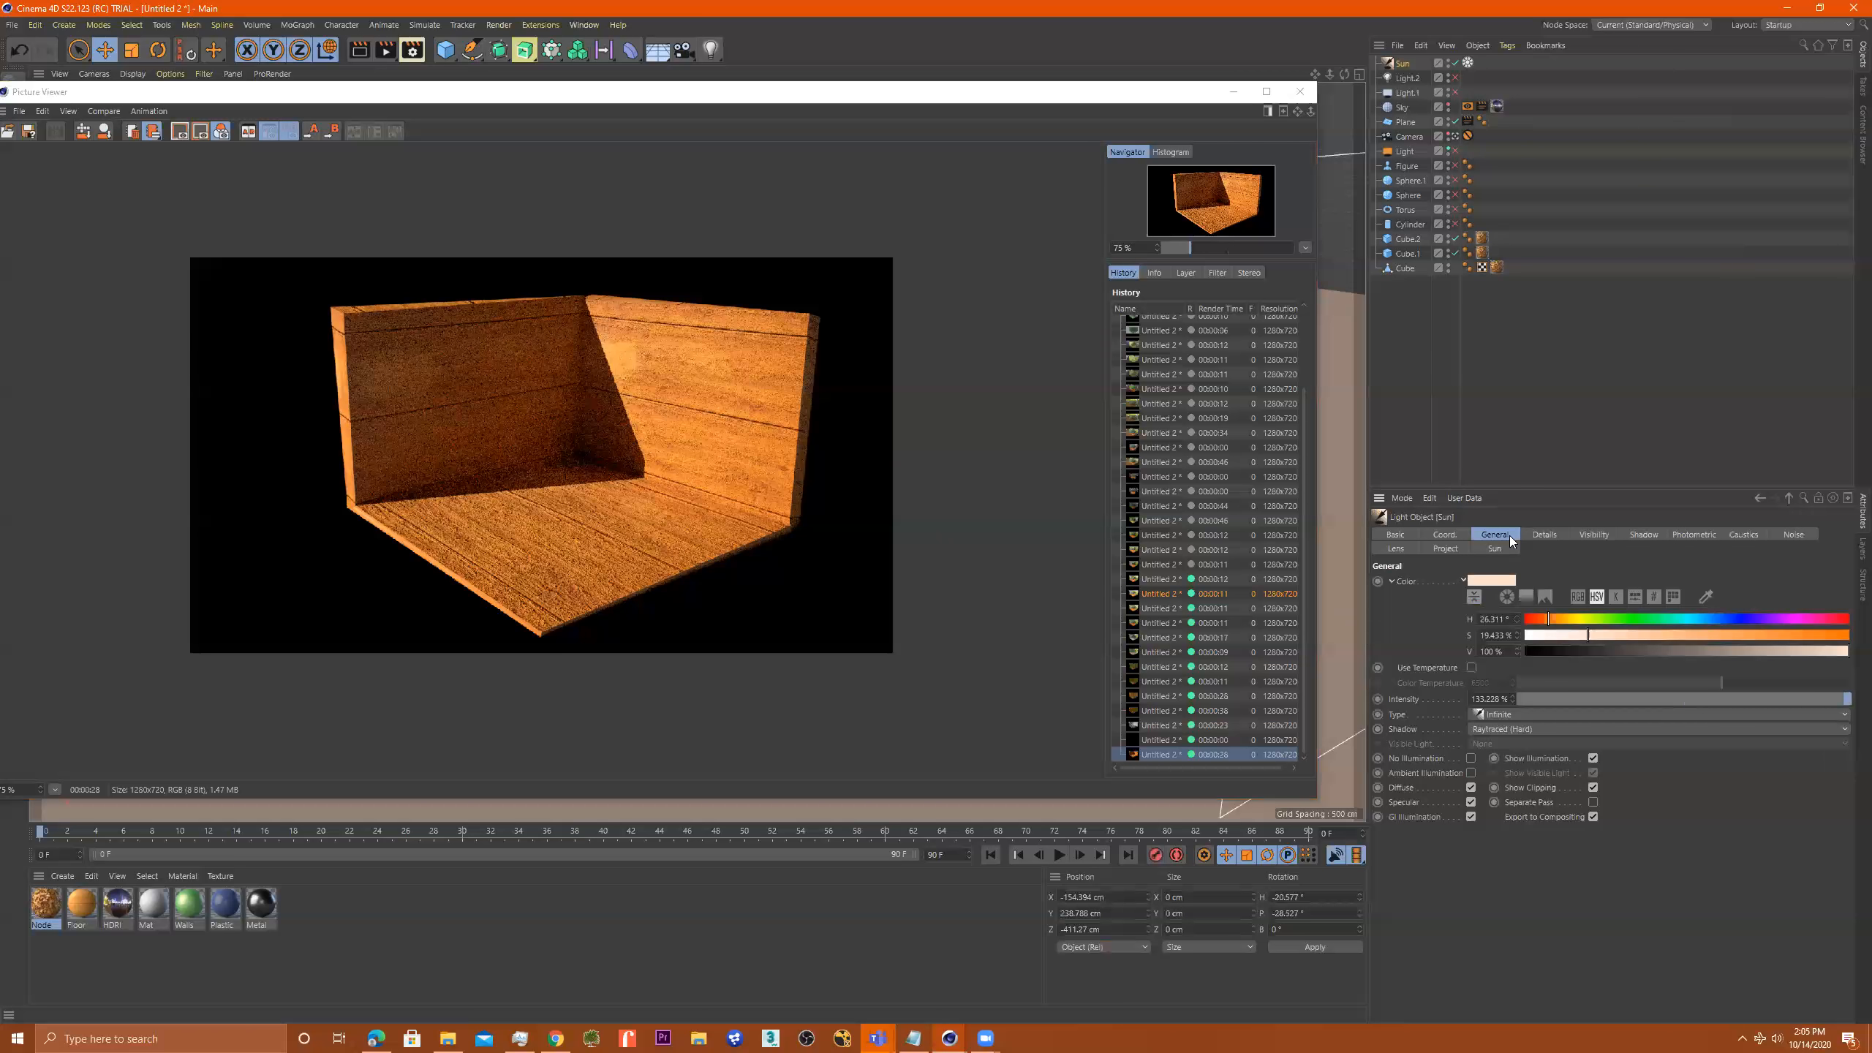
pyautogui.click(1544, 534)
pyautogui.click(1599, 535)
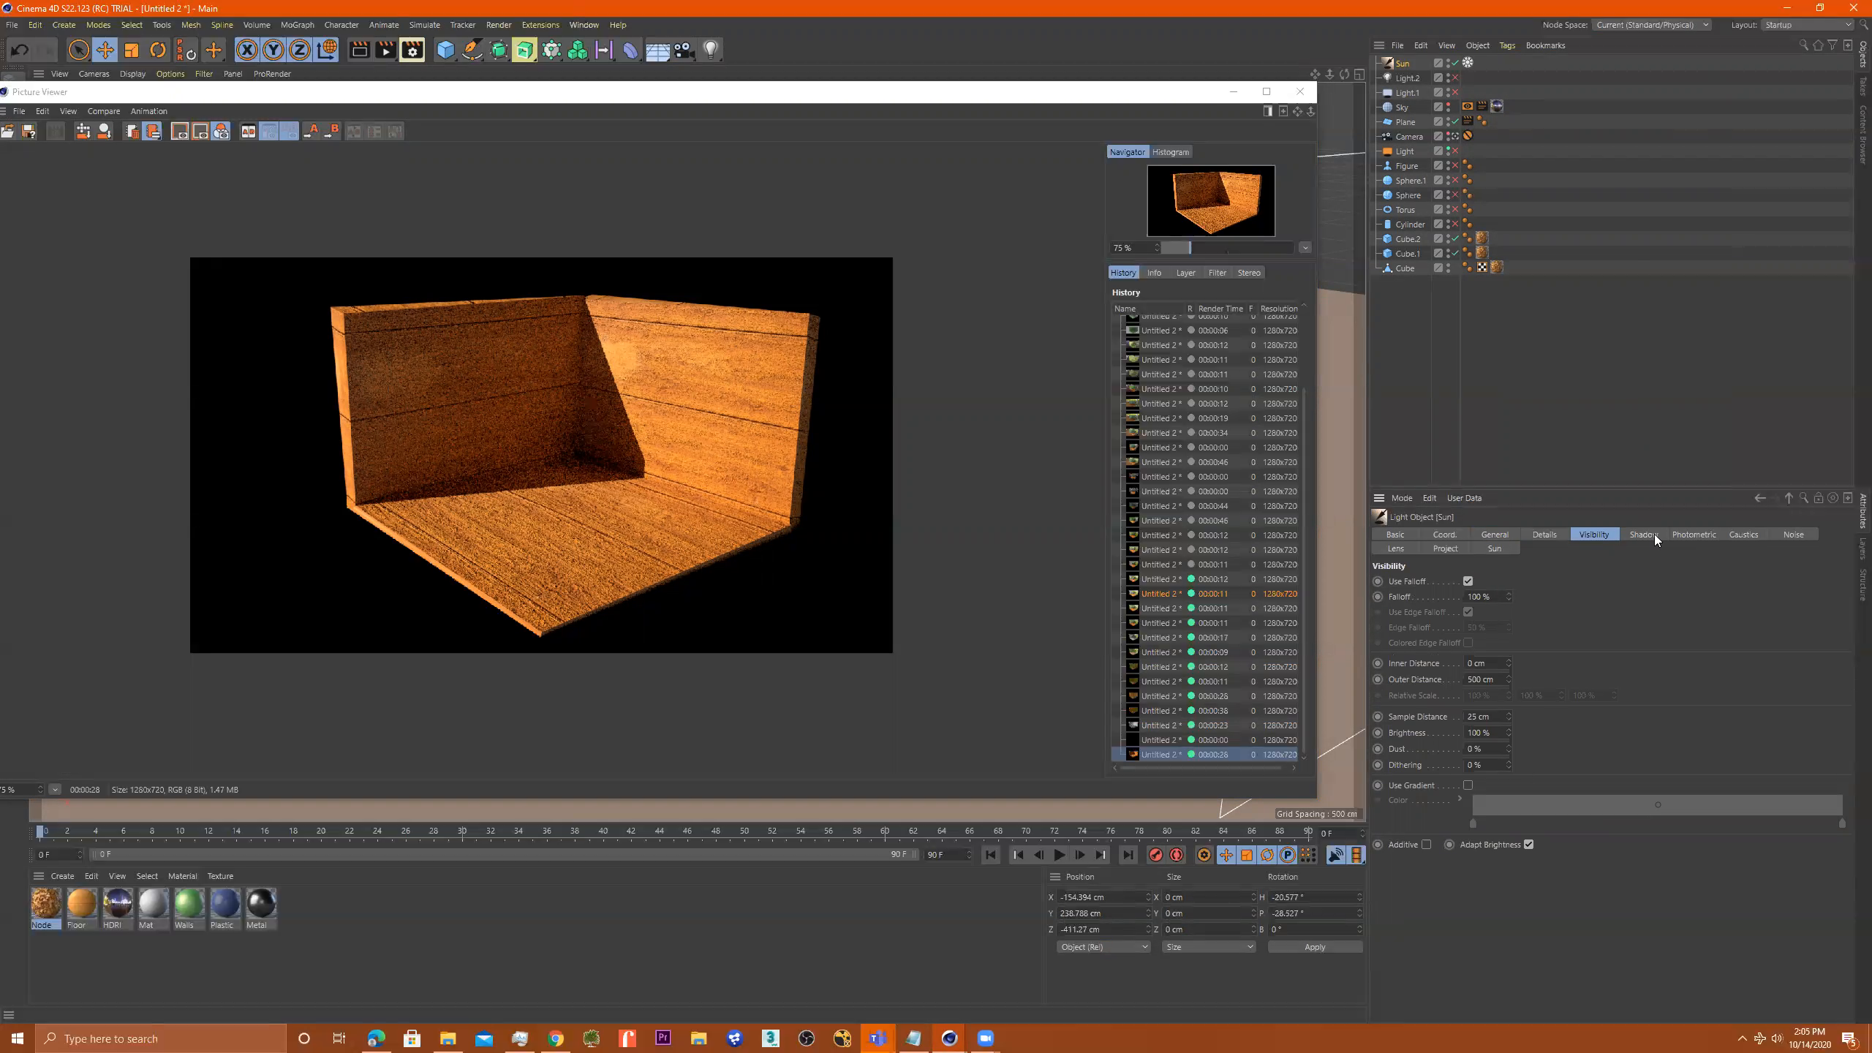
pyautogui.moveTo(1491, 597); pyautogui.dragTo(1415, 600)
pyautogui.click(1639, 535)
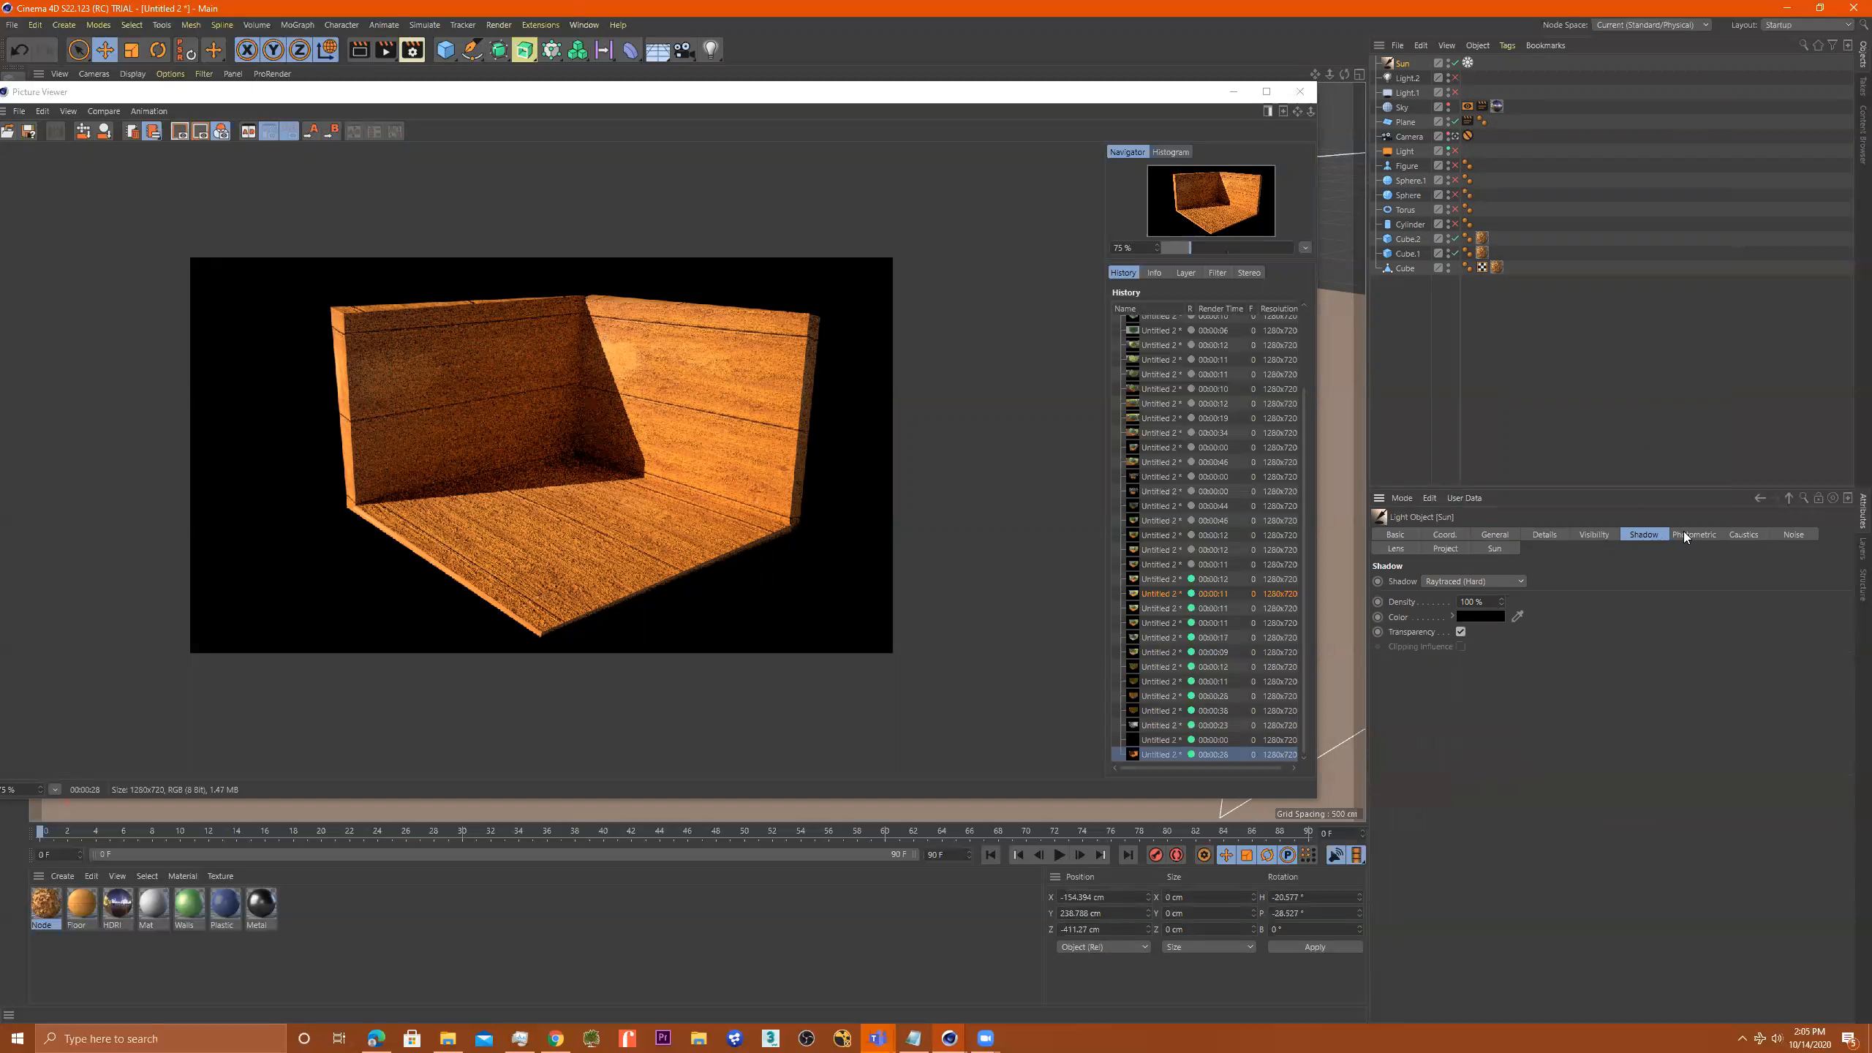
# Set the hour of the Sun light's time to 02
pyautogui.click(1496, 550)
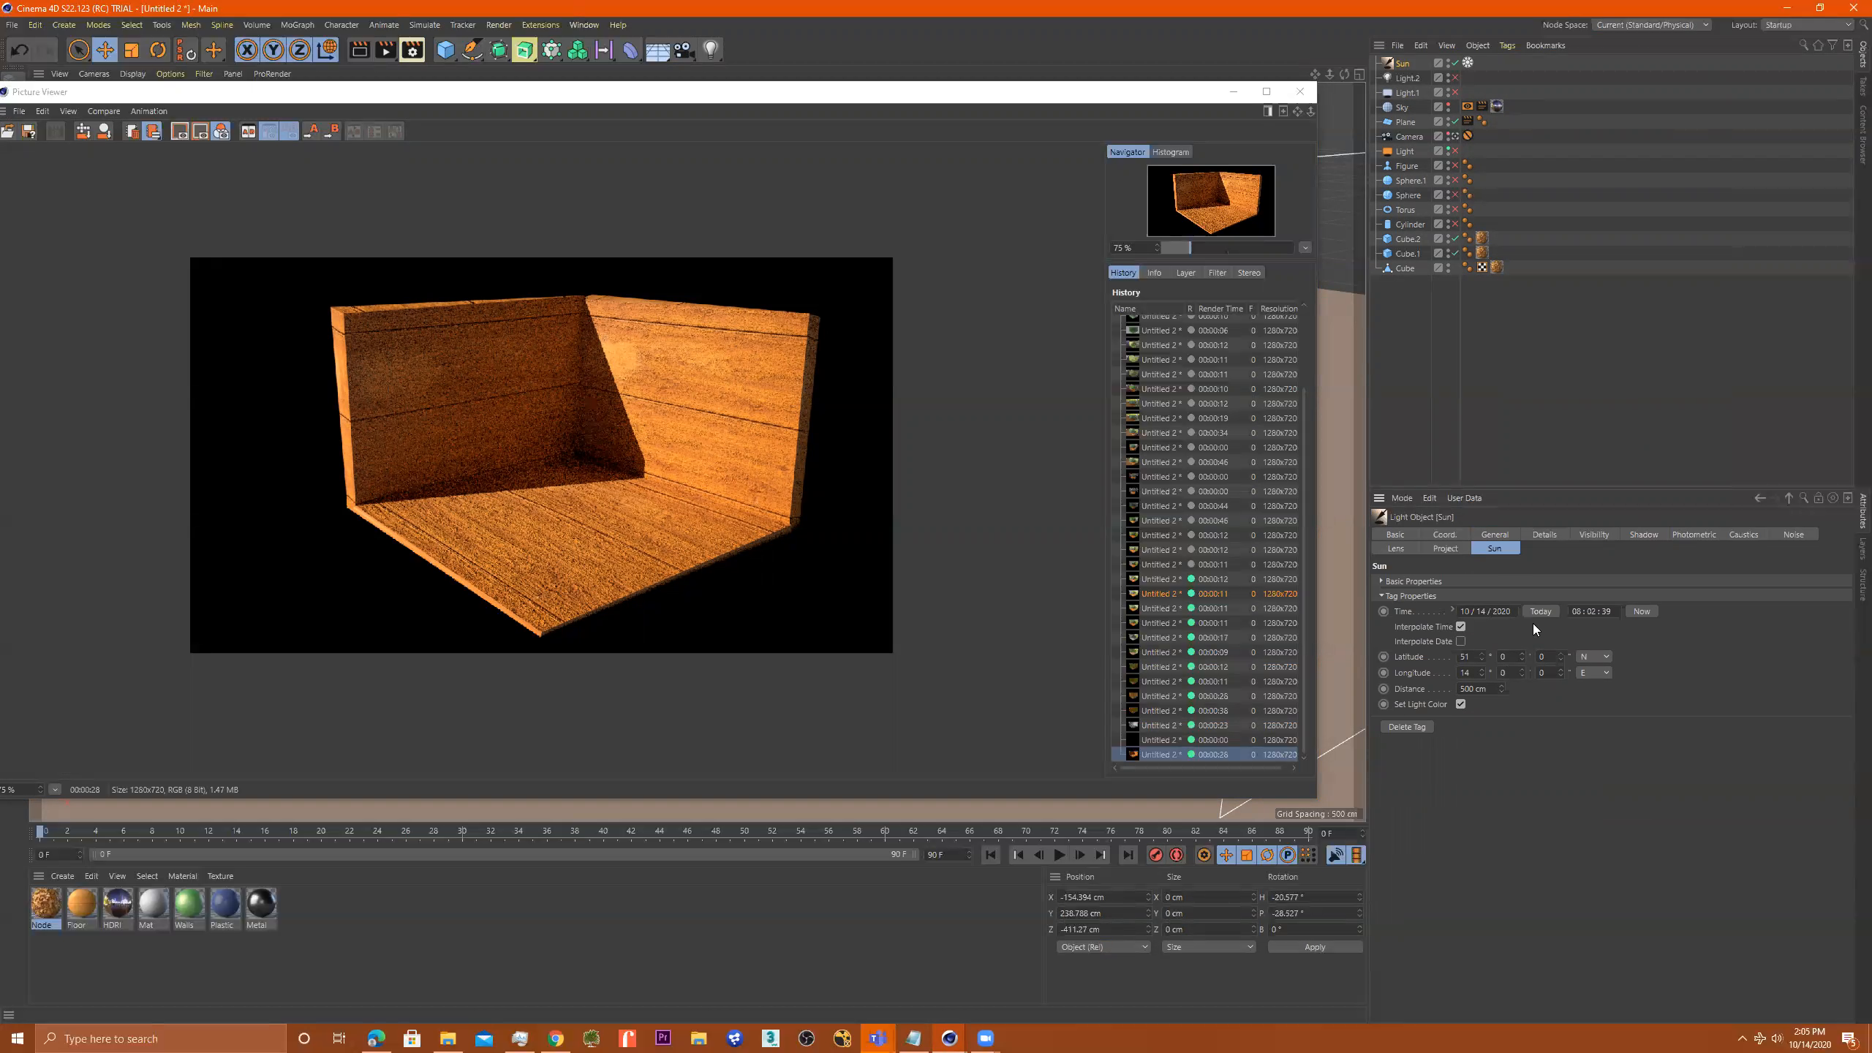
pyautogui.doubleClick(1579, 614)
pyautogui.write('02')
pyautogui.press('Return')
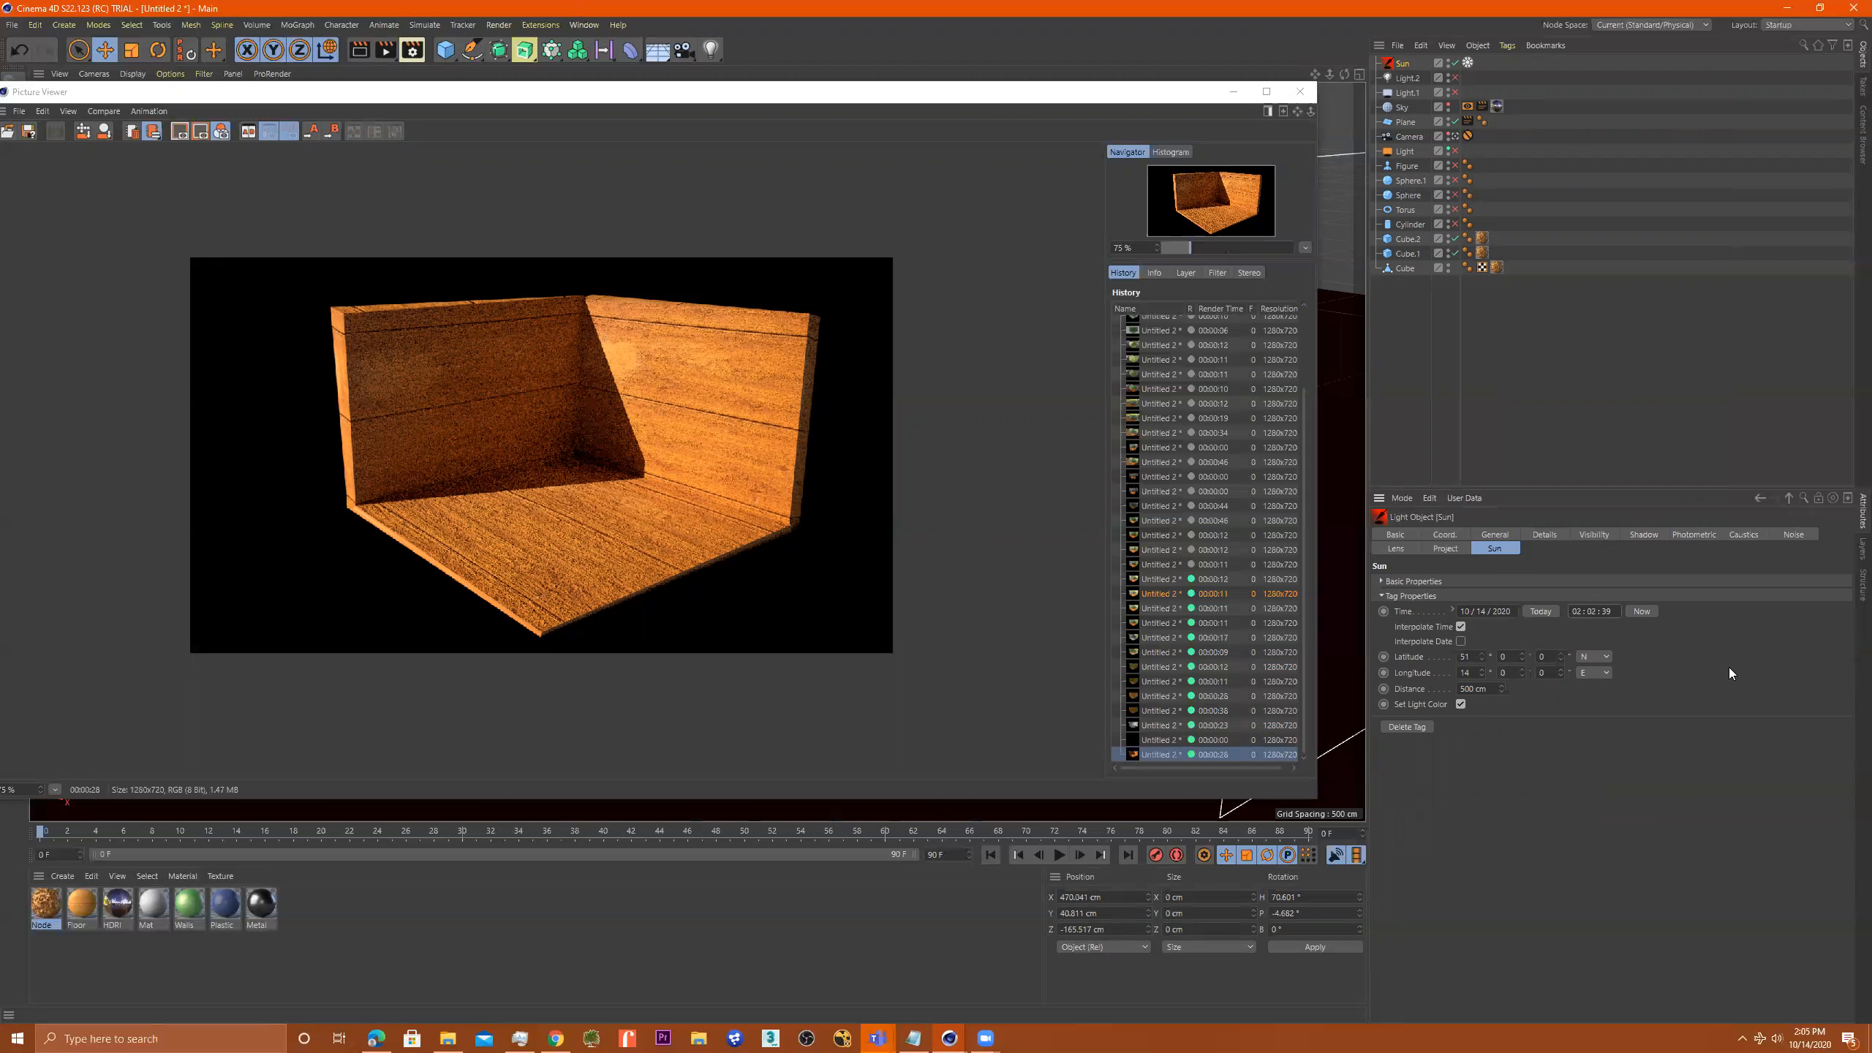
# Set the Sun light's time to the current time and enlarge the last render to 125 % for inspection
pyautogui.click(1639, 612)
pyautogui.moveTo(672, 99); pyautogui.dragTo(786, 141)
pyautogui.scroll(1, 779, 389)
pyautogui.scroll(1, 780, 389)
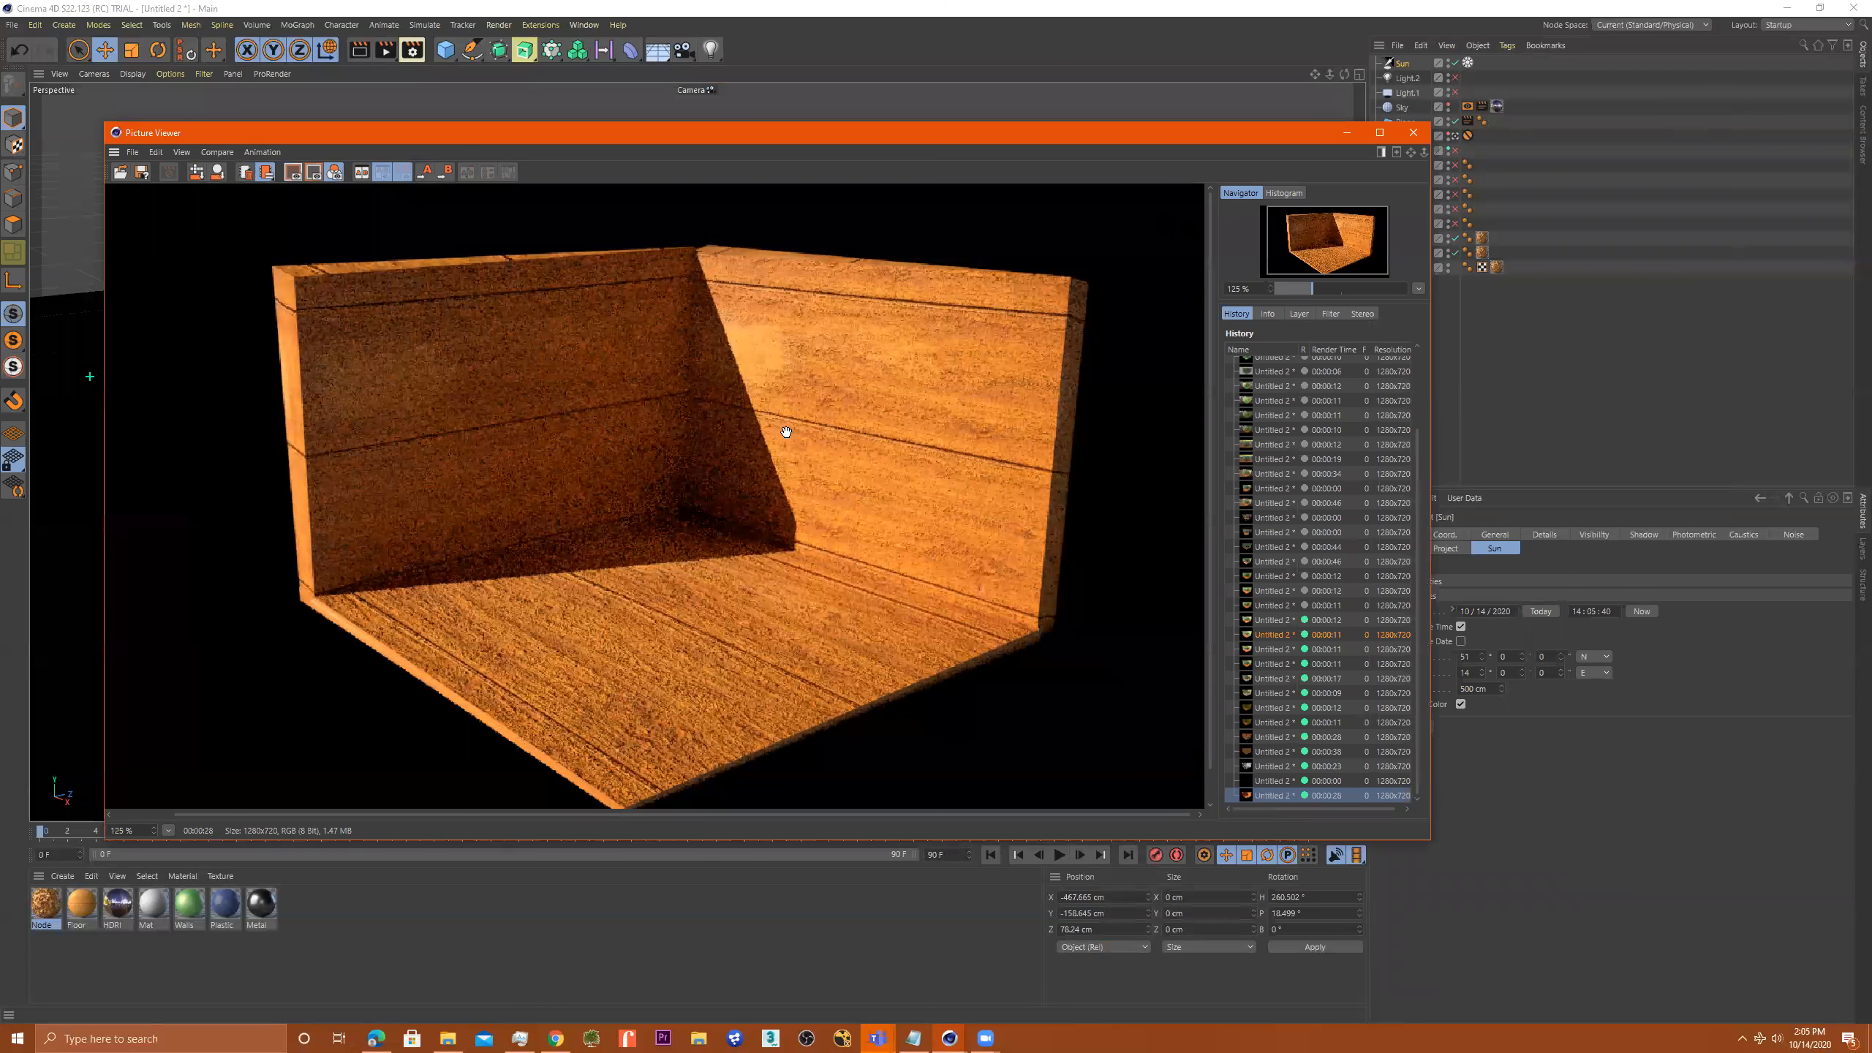
# Render the room with the Physical renderer's sampling quality set to High, and view the previous render for comparison while it runs
pyautogui.scroll(-1, 767, 392)
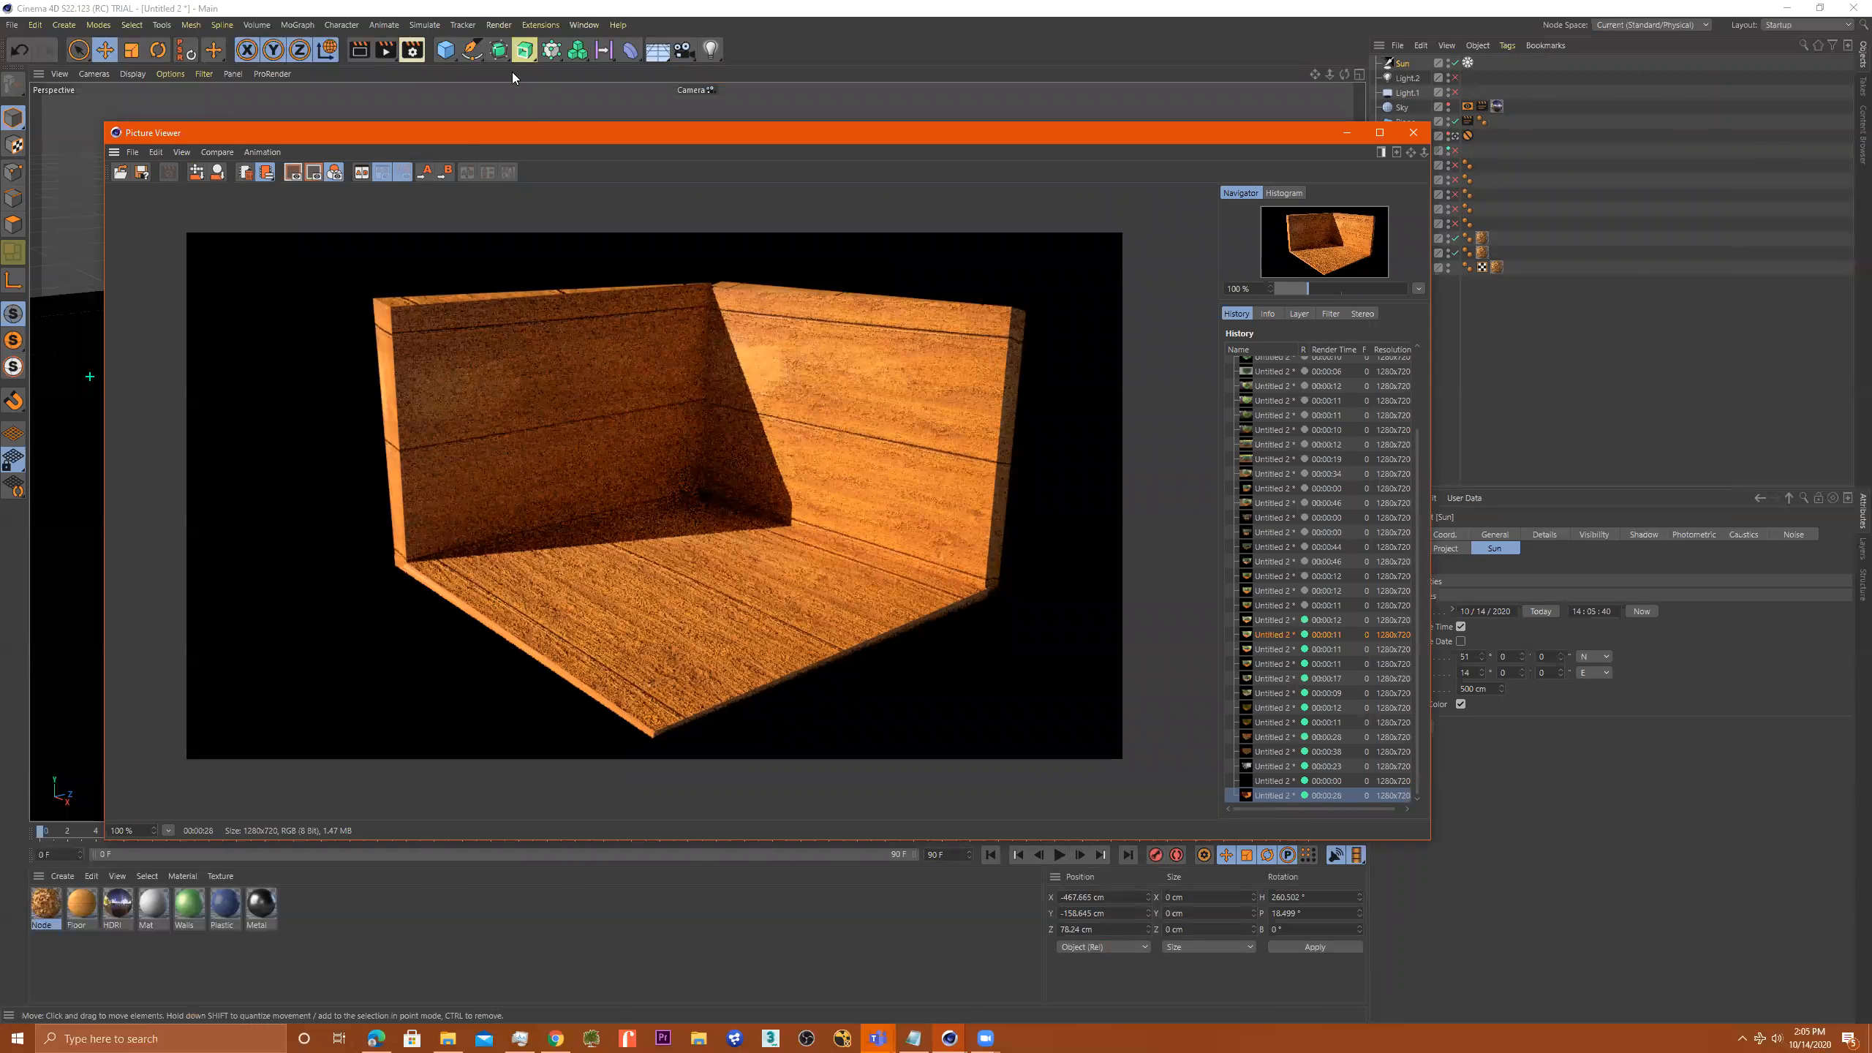
pyautogui.click(411, 50)
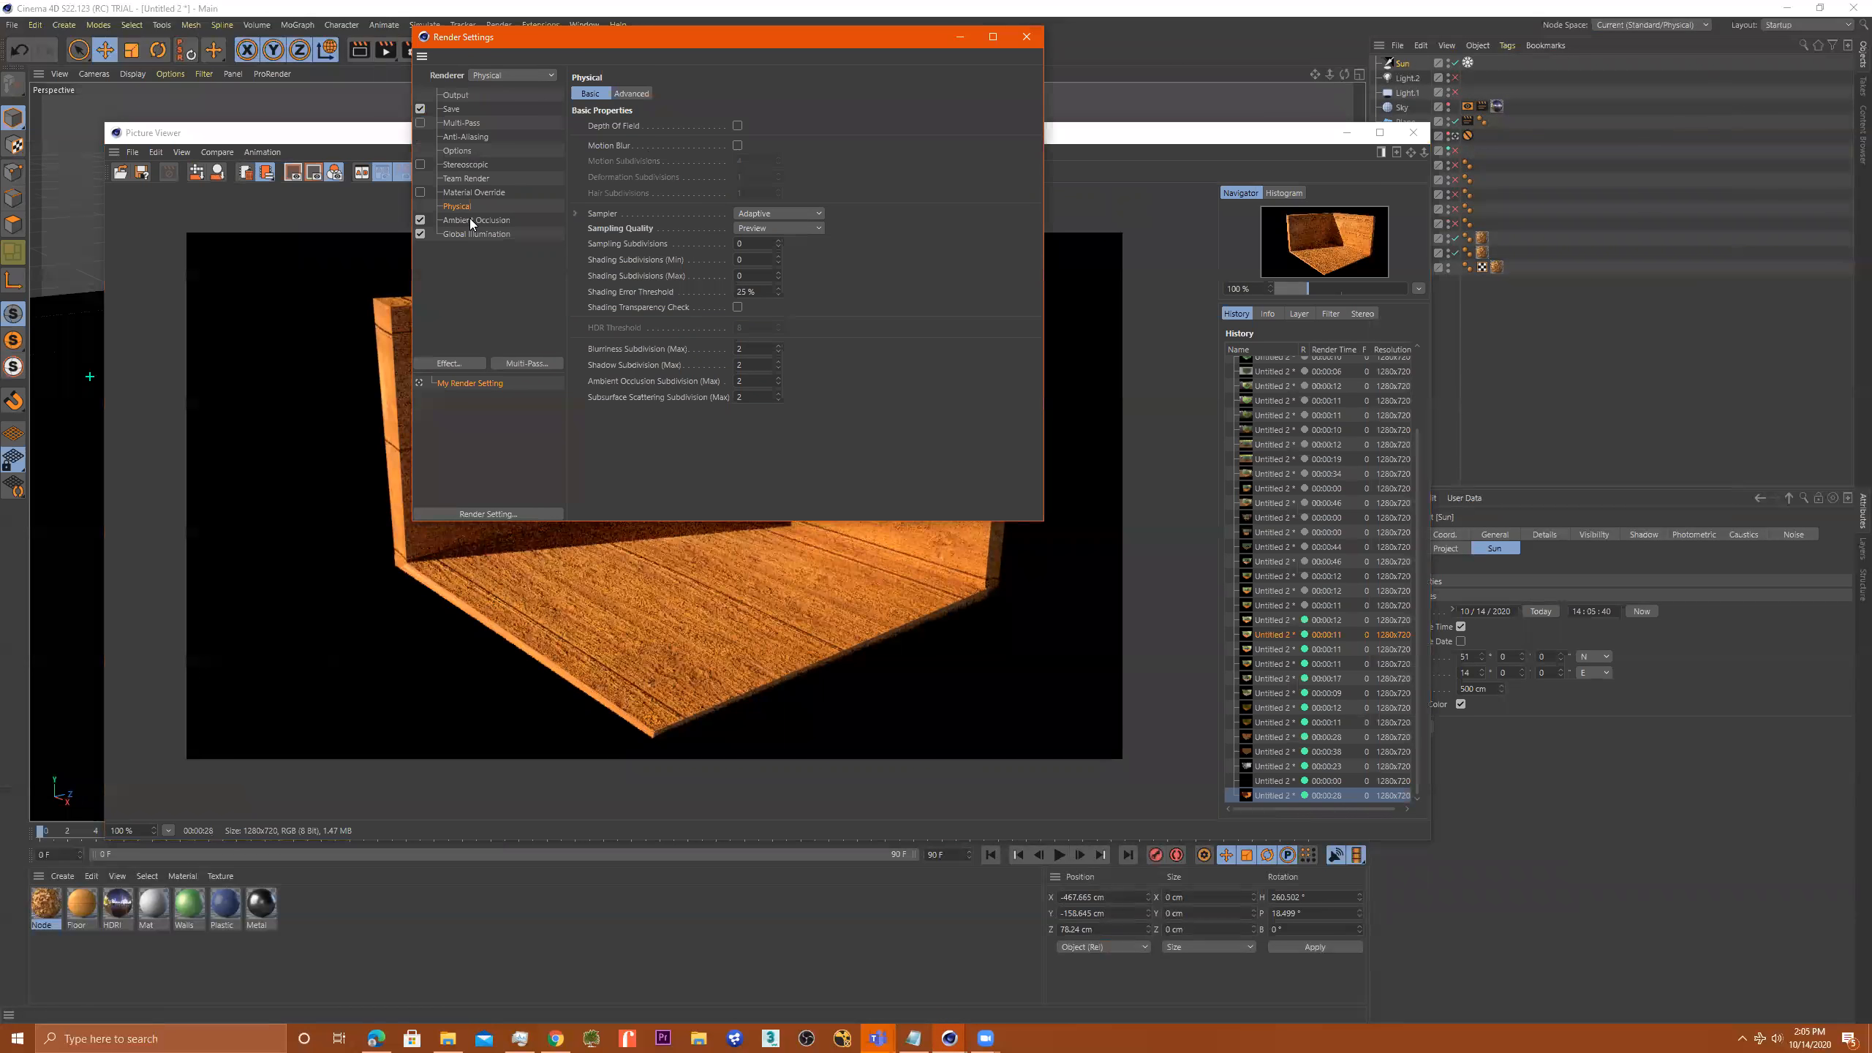
pyautogui.click(776, 228)
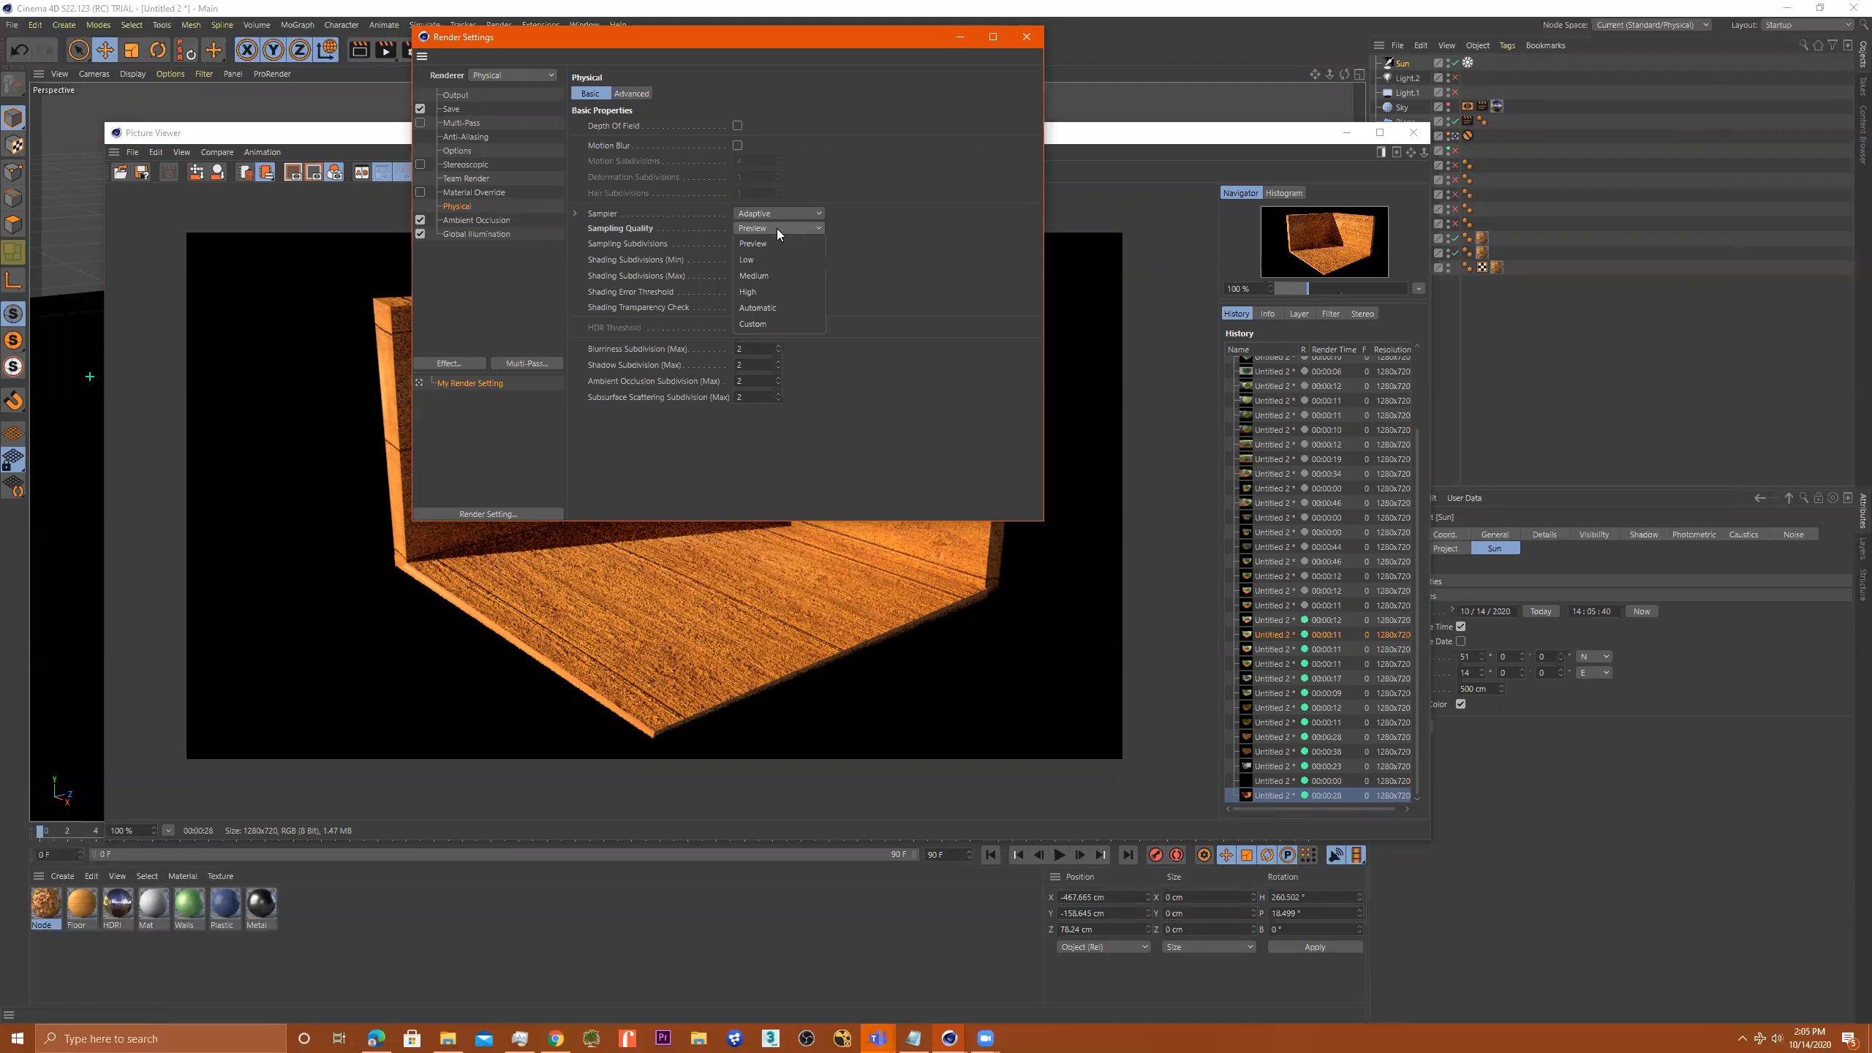
pyautogui.click(769, 292)
pyautogui.click(377, 135)
pyautogui.click(385, 50)
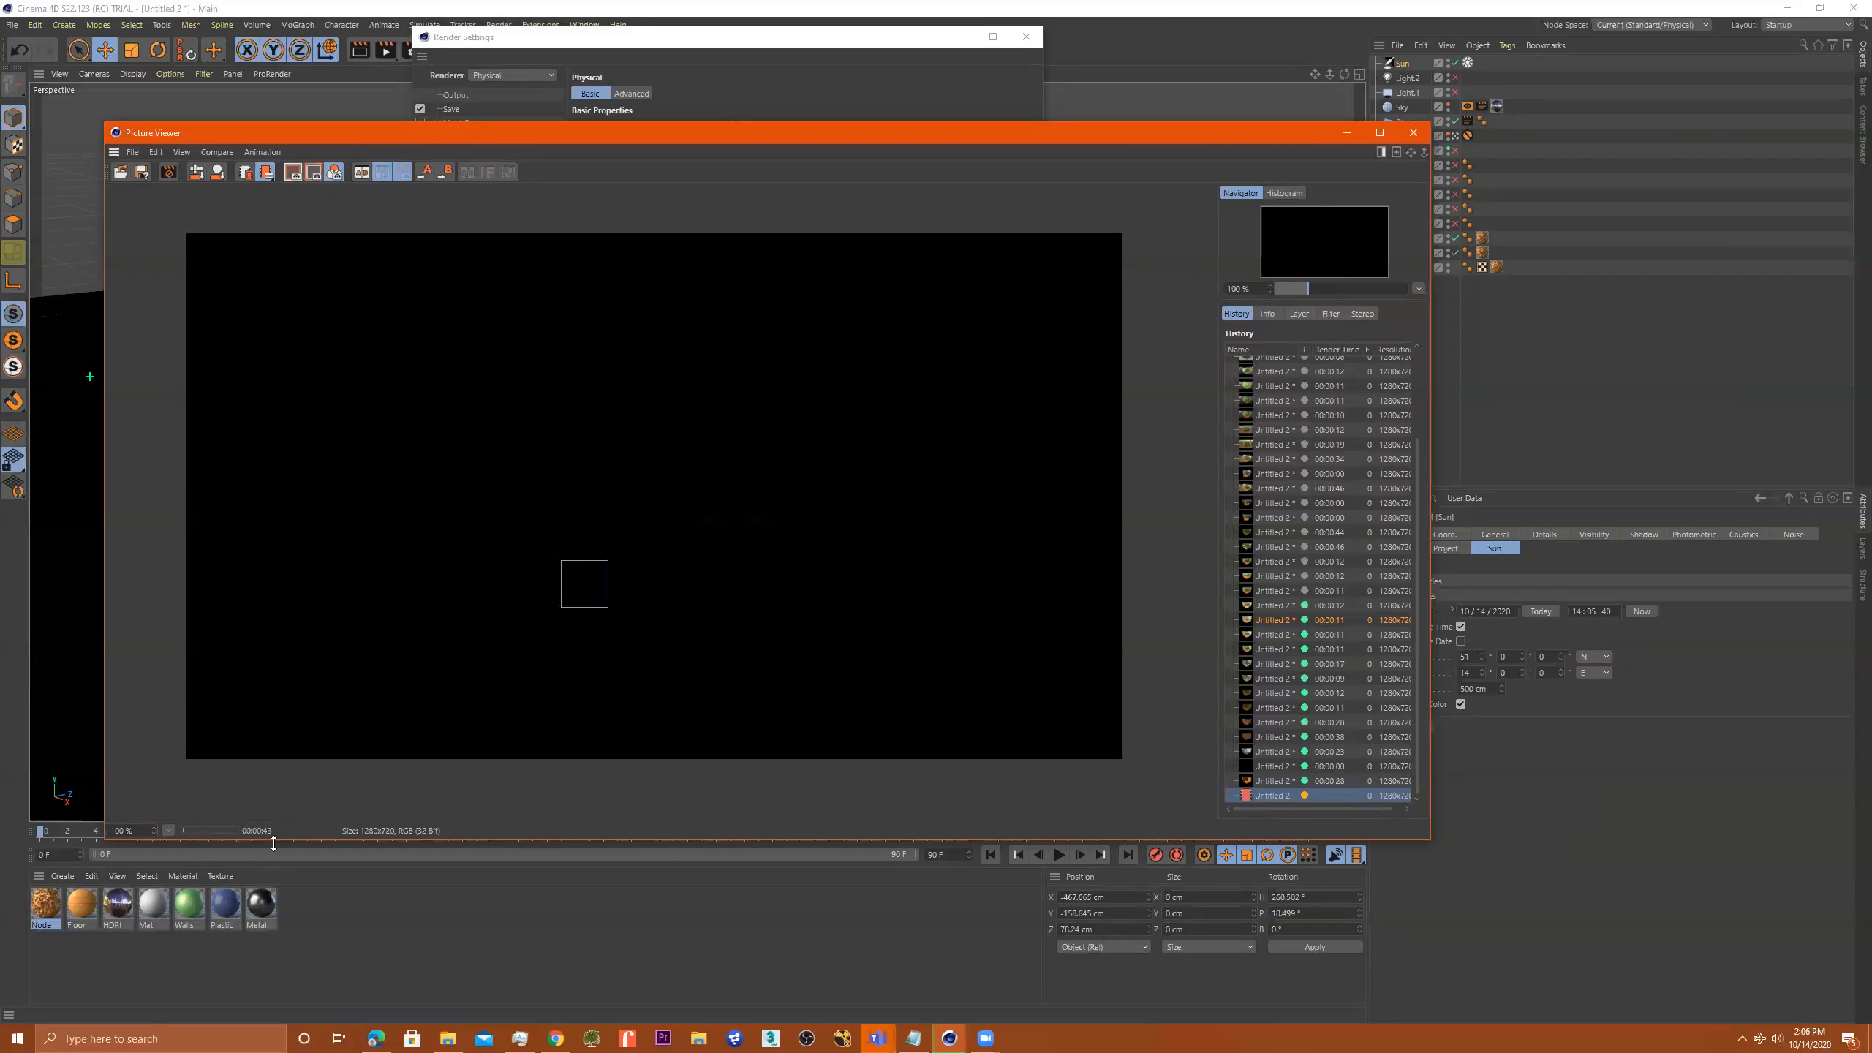
pyautogui.click(1348, 782)
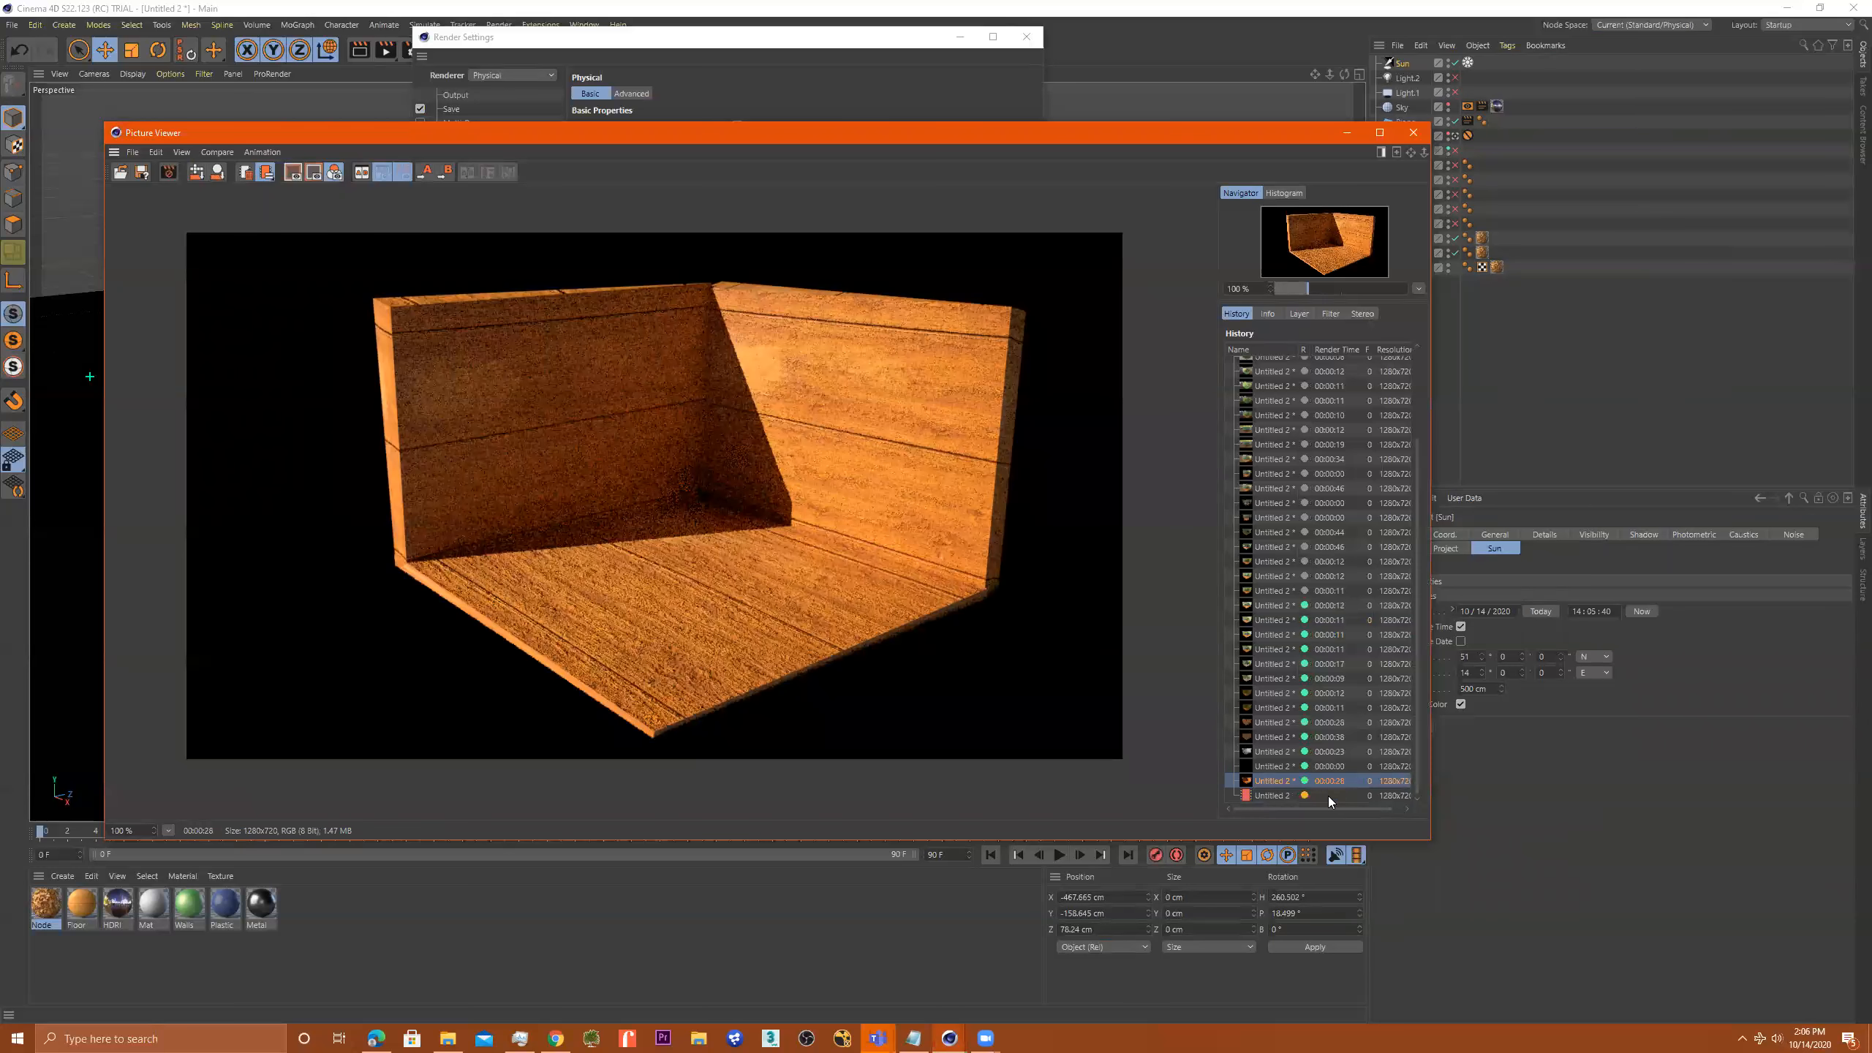
pyautogui.click(1327, 796)
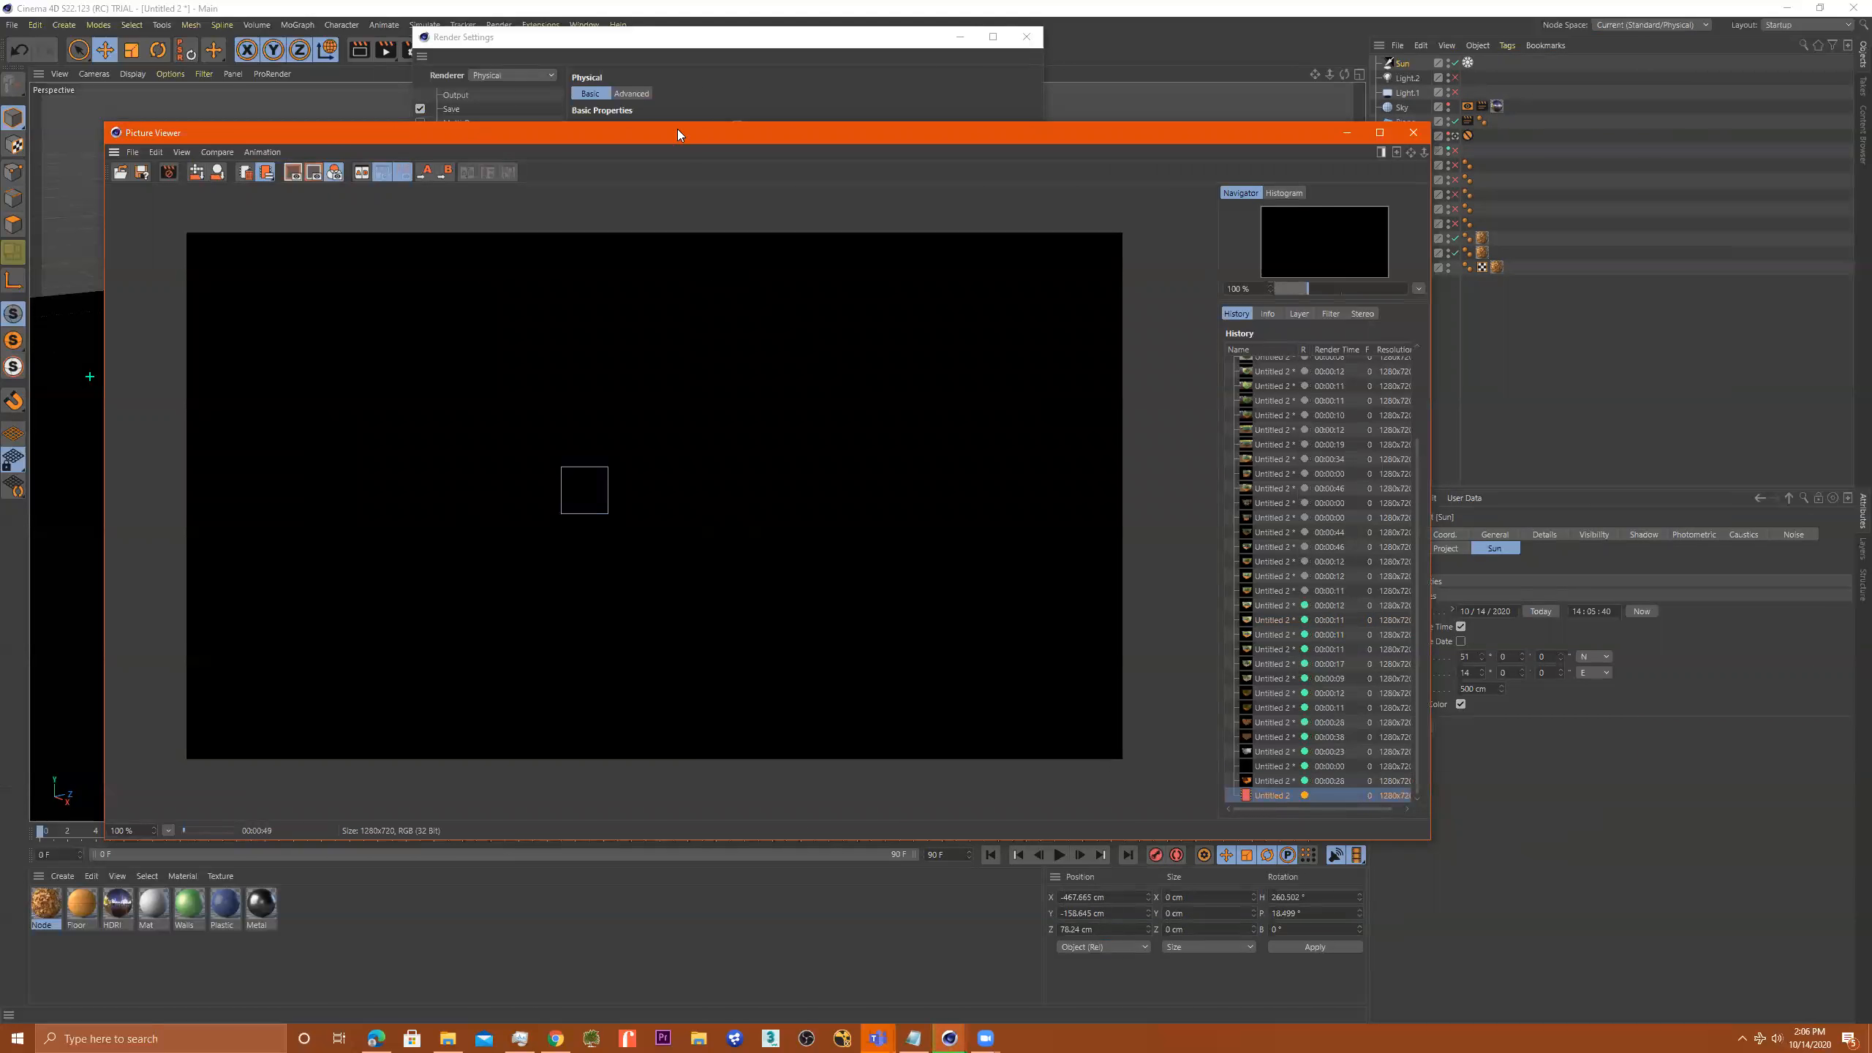
# Set the Physical renderer's sampling quality to Medium and restart the room render, stopping the one in progress
pyautogui.click(720, 69)
pyautogui.click(790, 230)
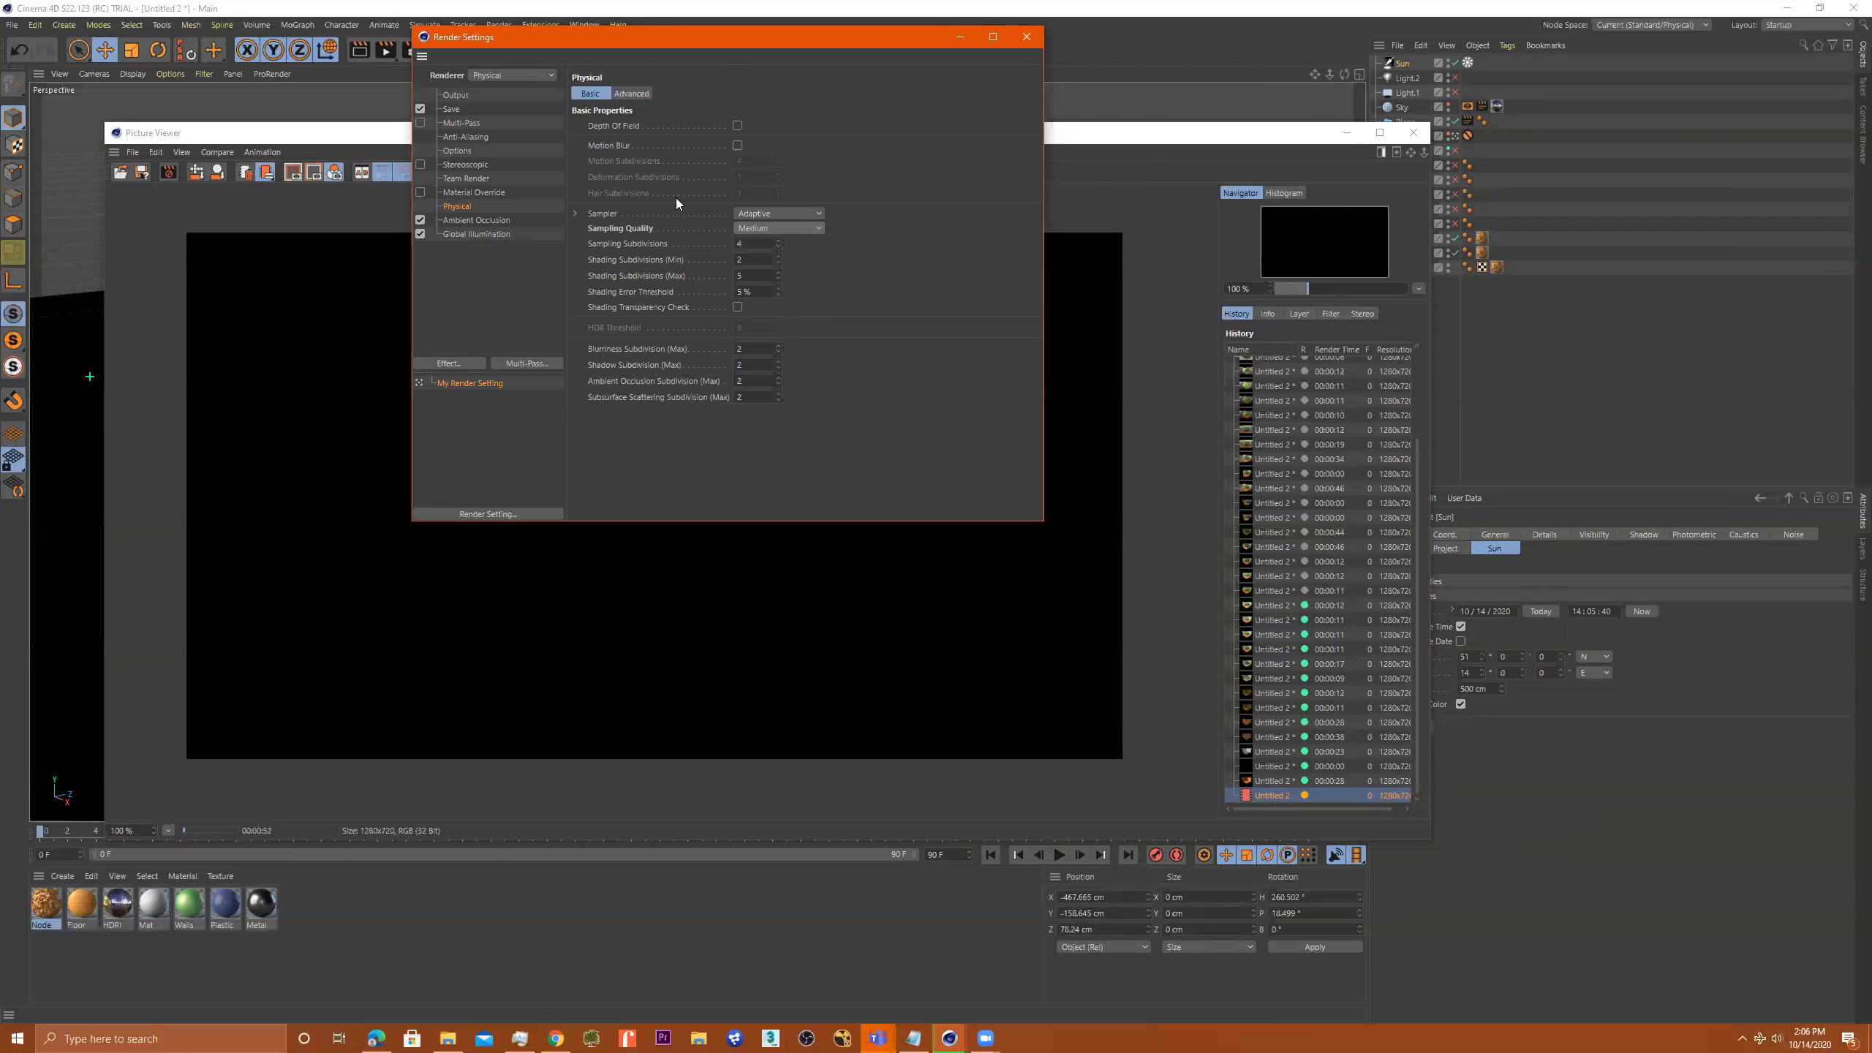
pyautogui.click(384, 50)
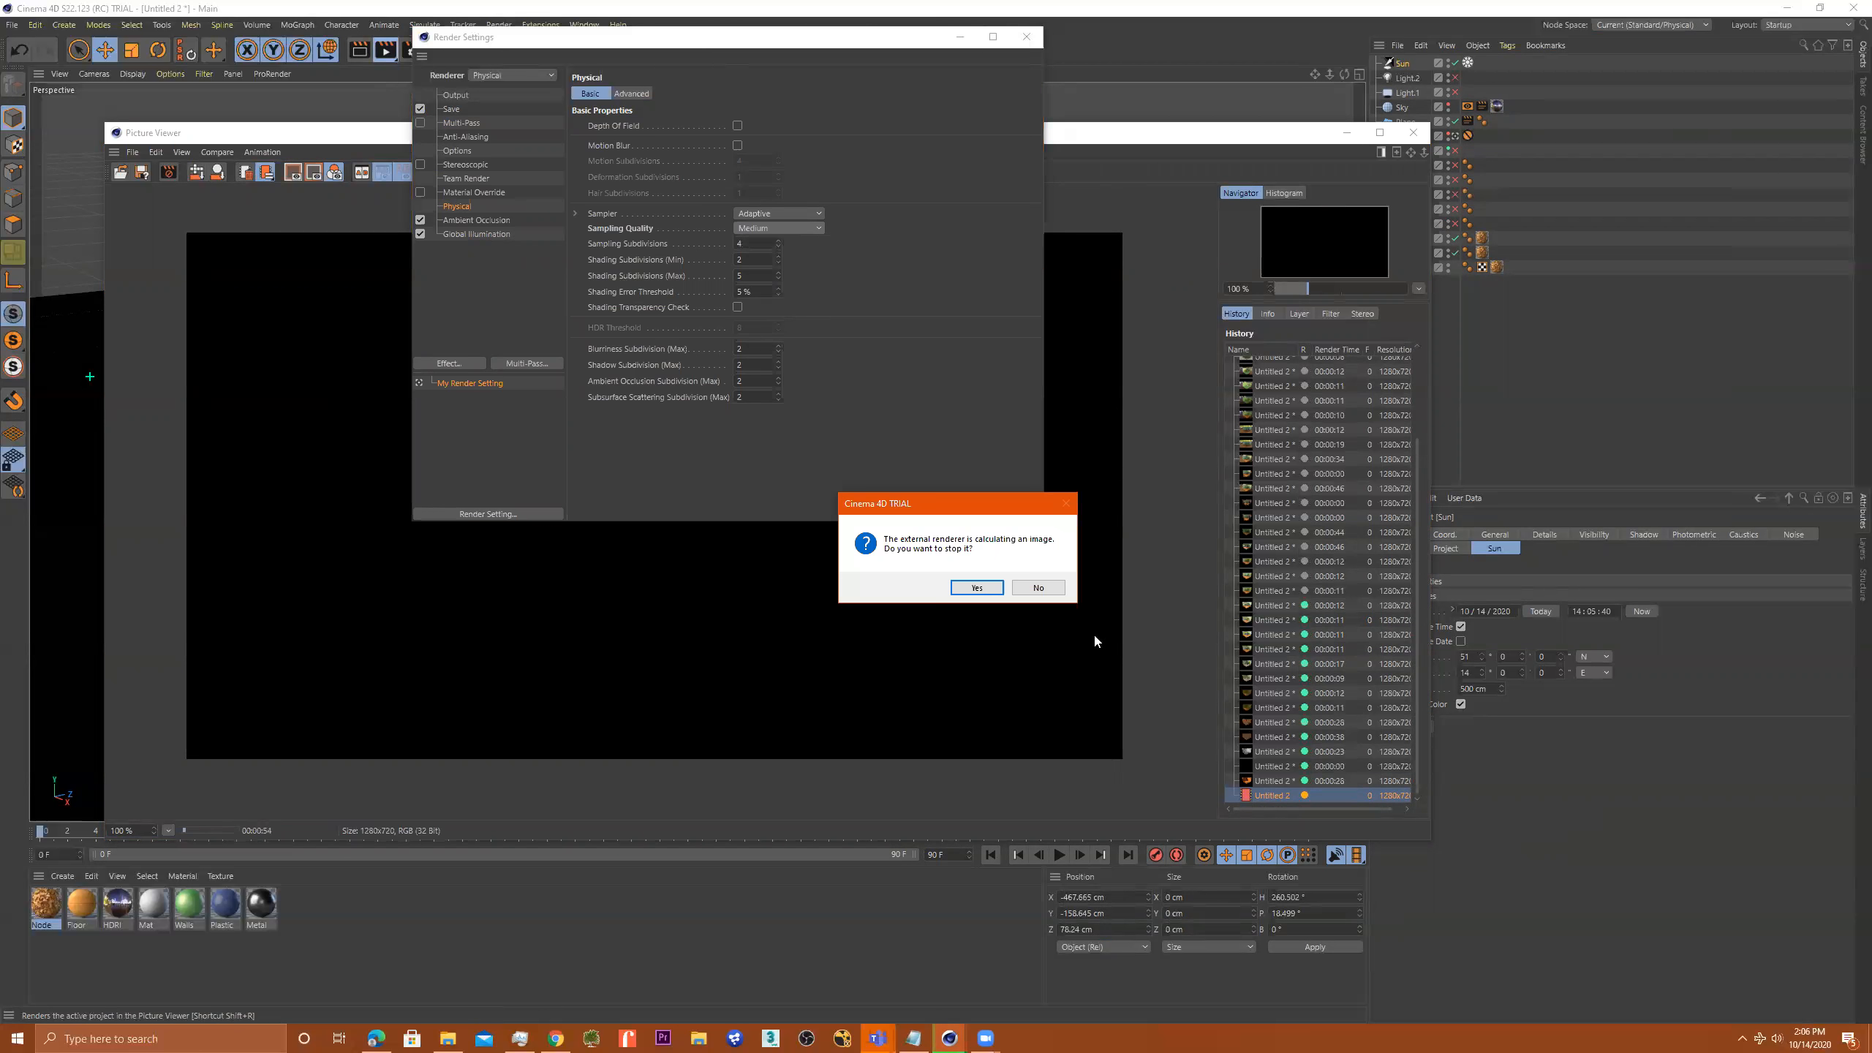
pyautogui.click(976, 587)
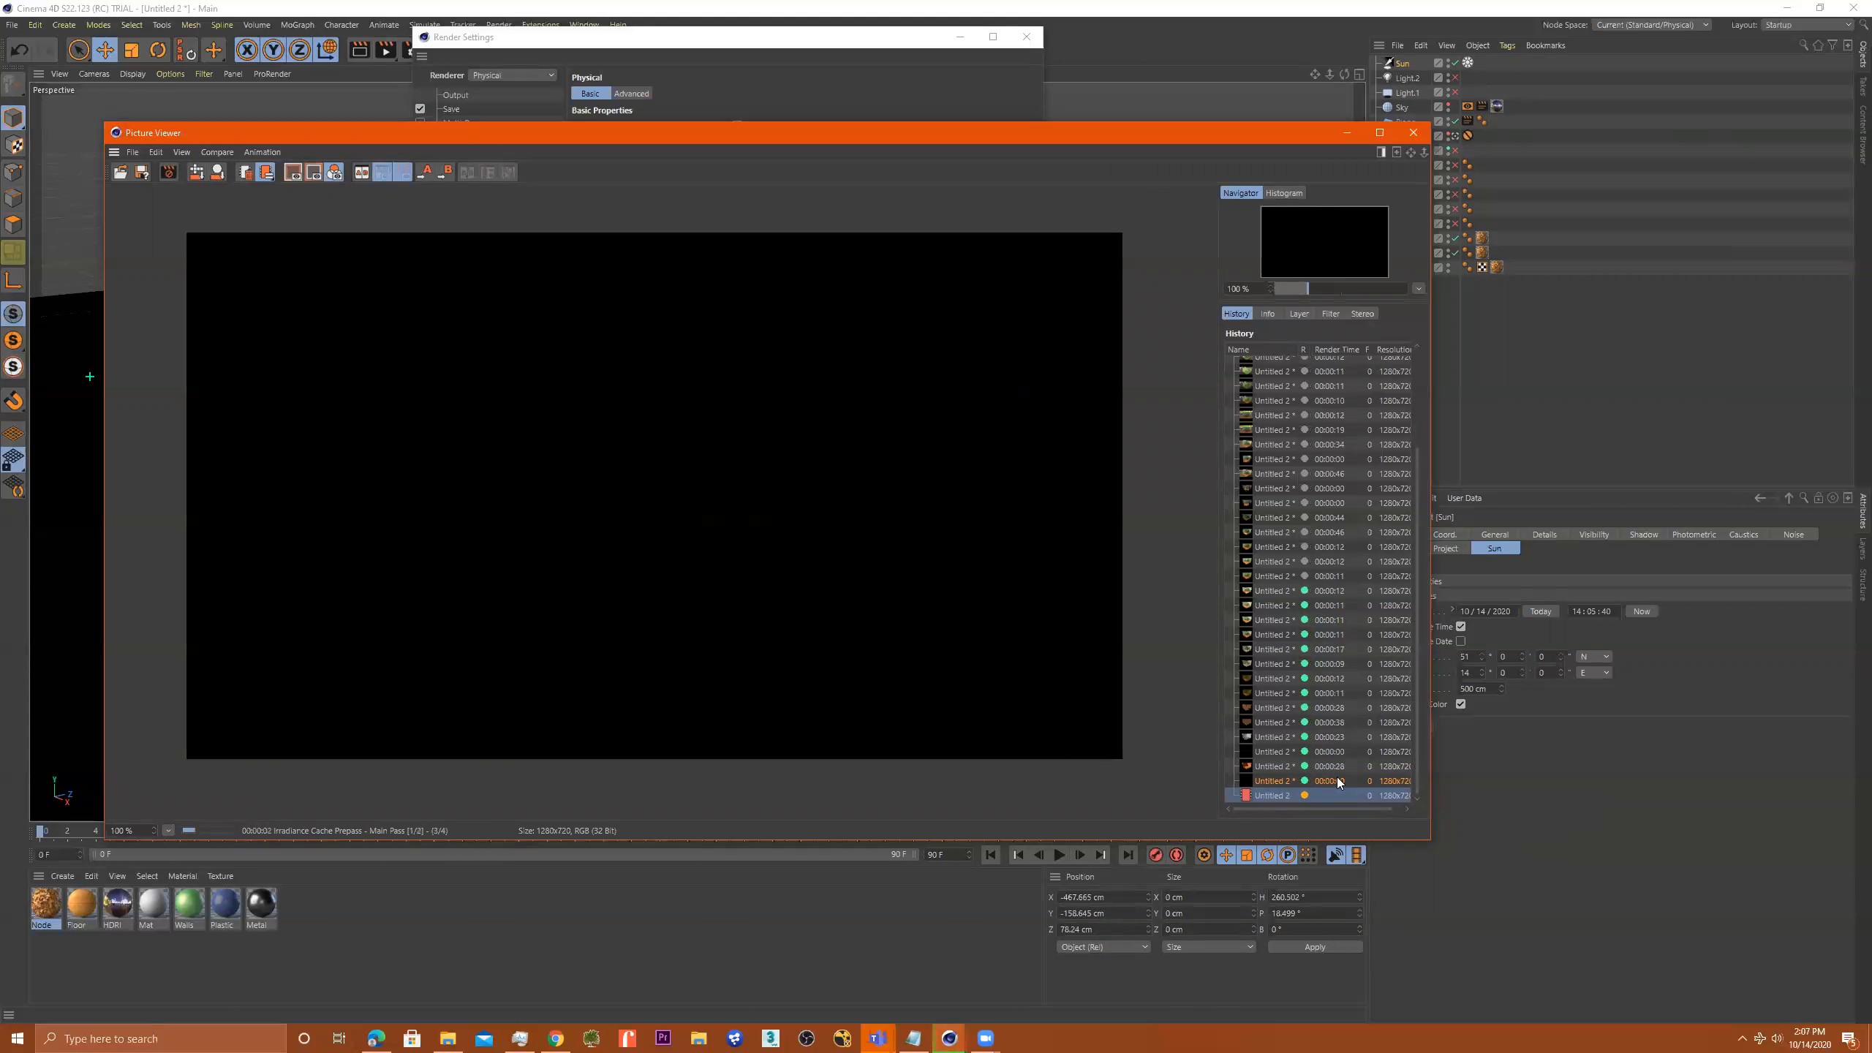
pyautogui.click(746, 102)
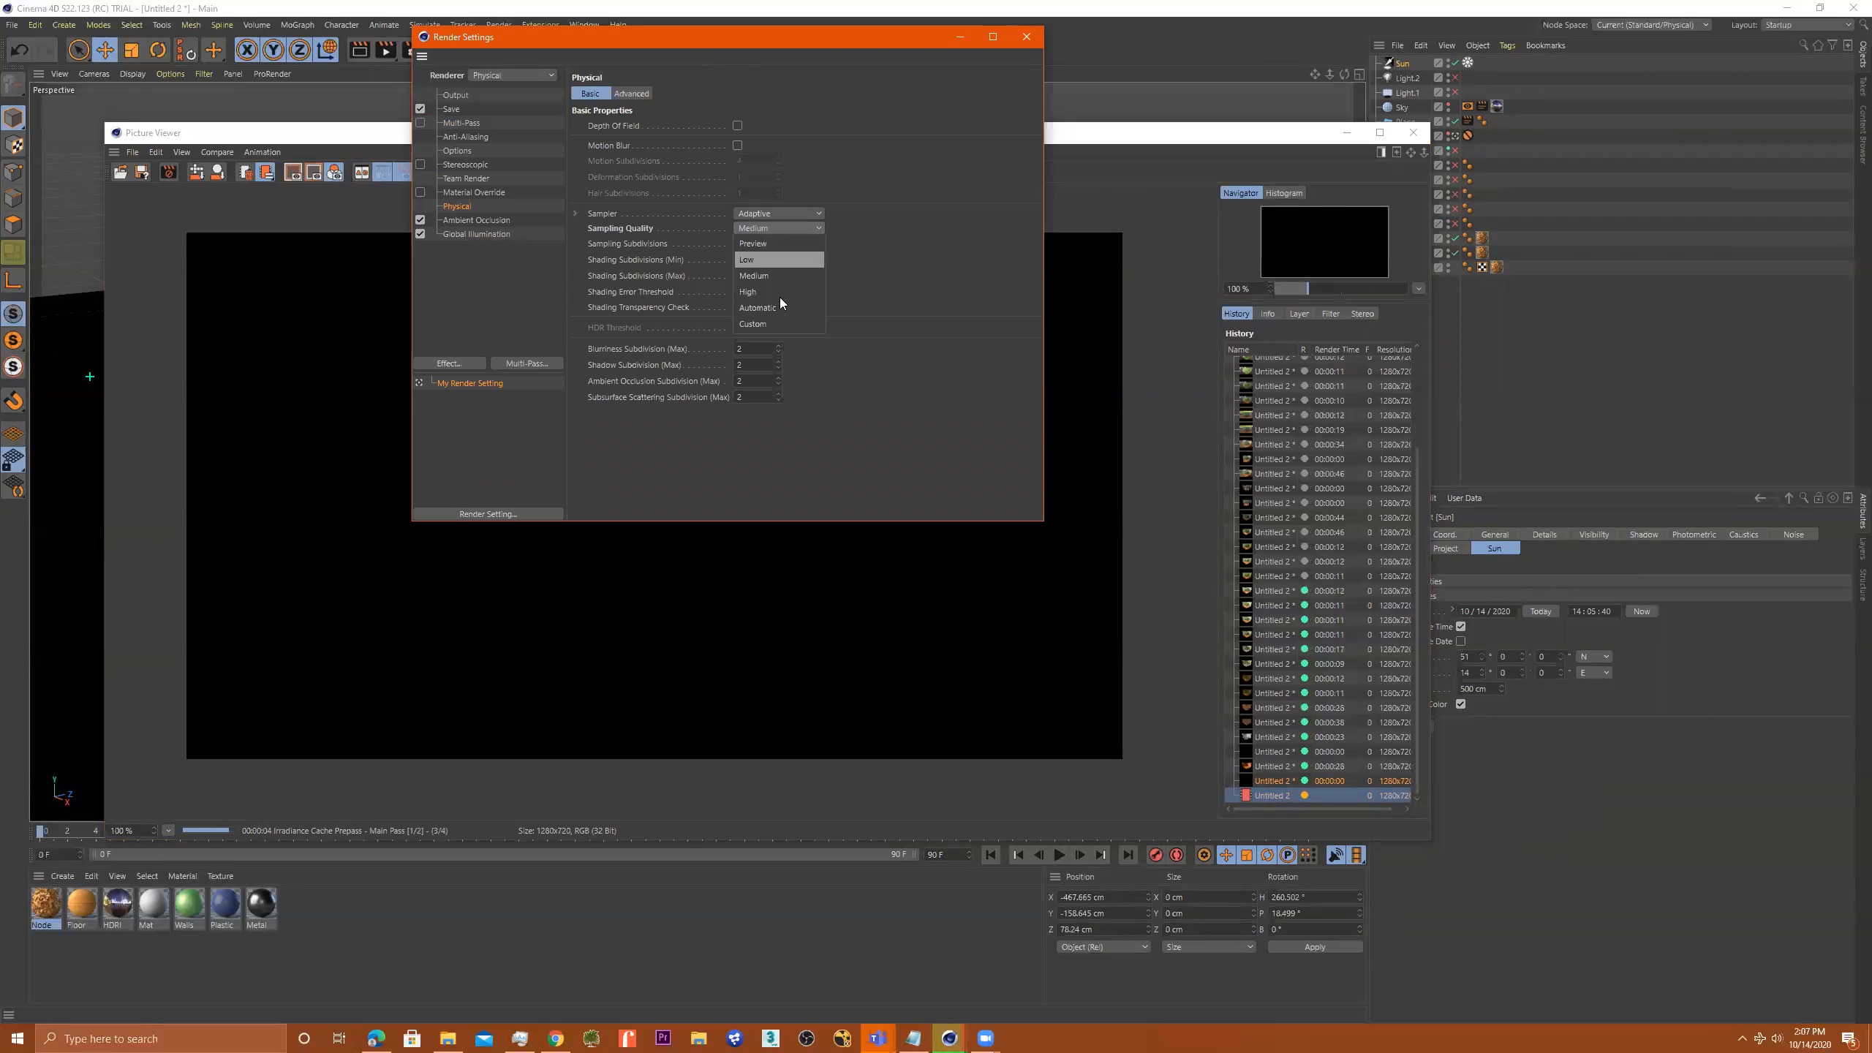
pyautogui.click(892, 117)
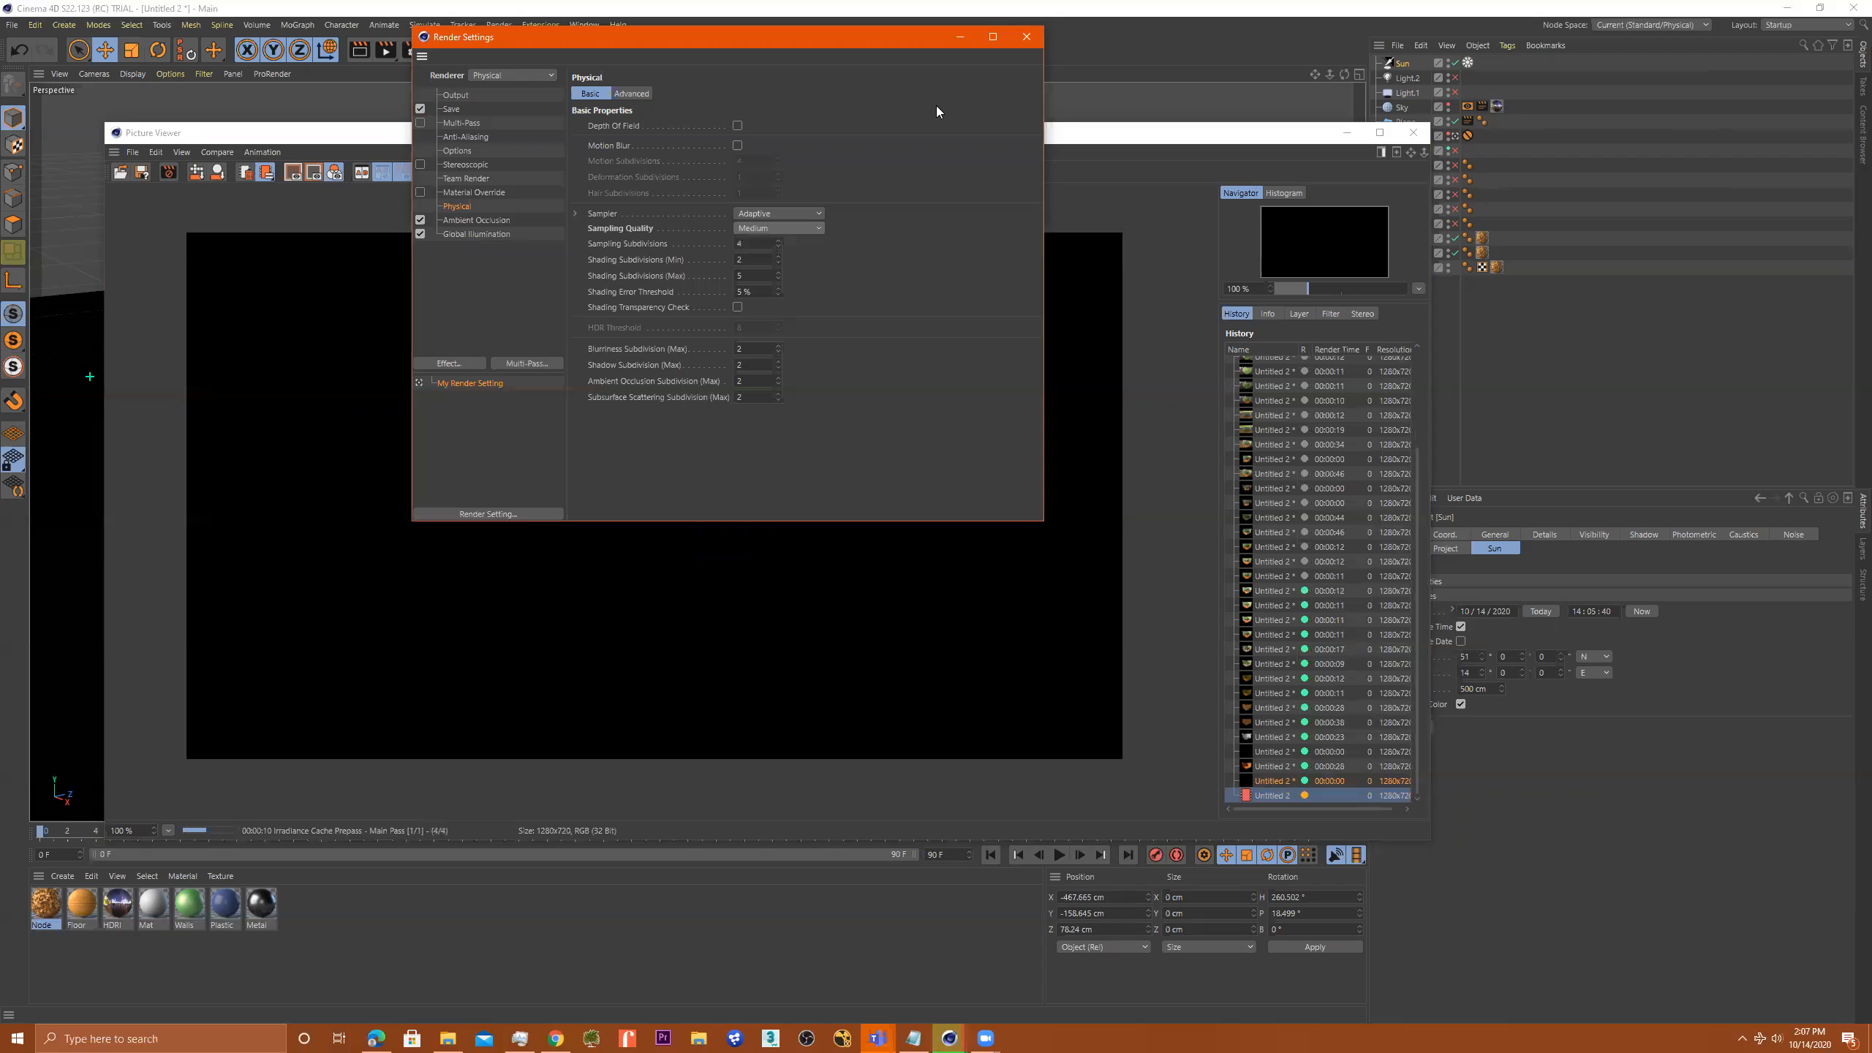